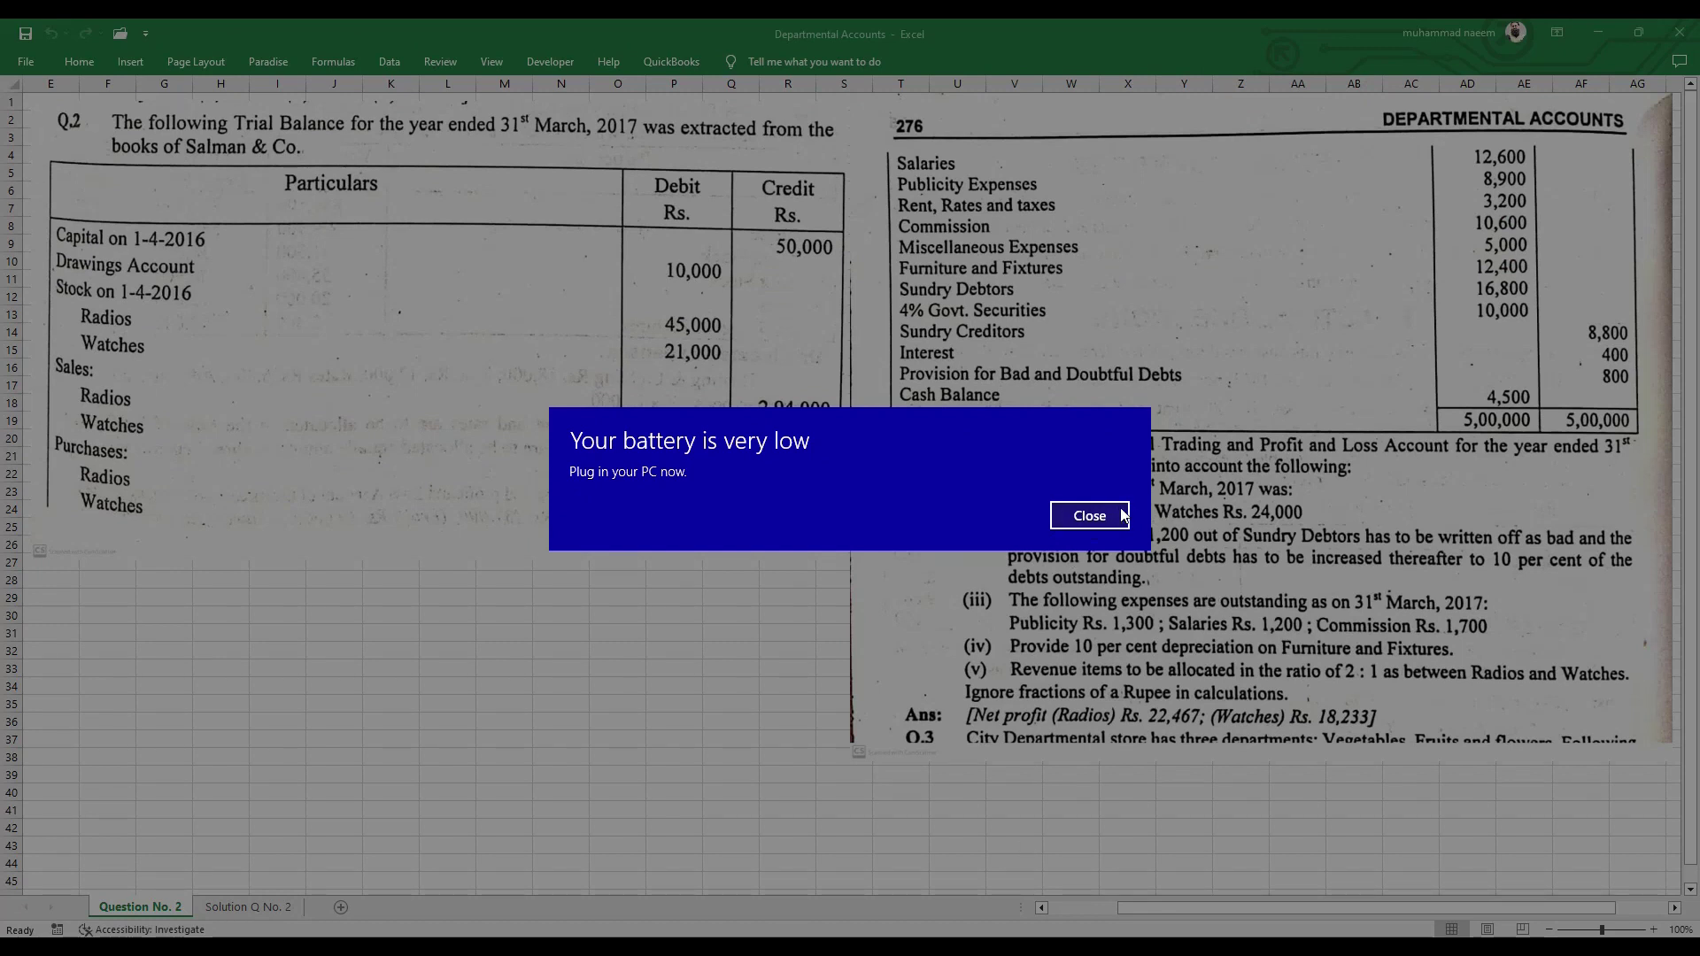
pyautogui.click(1088, 516)
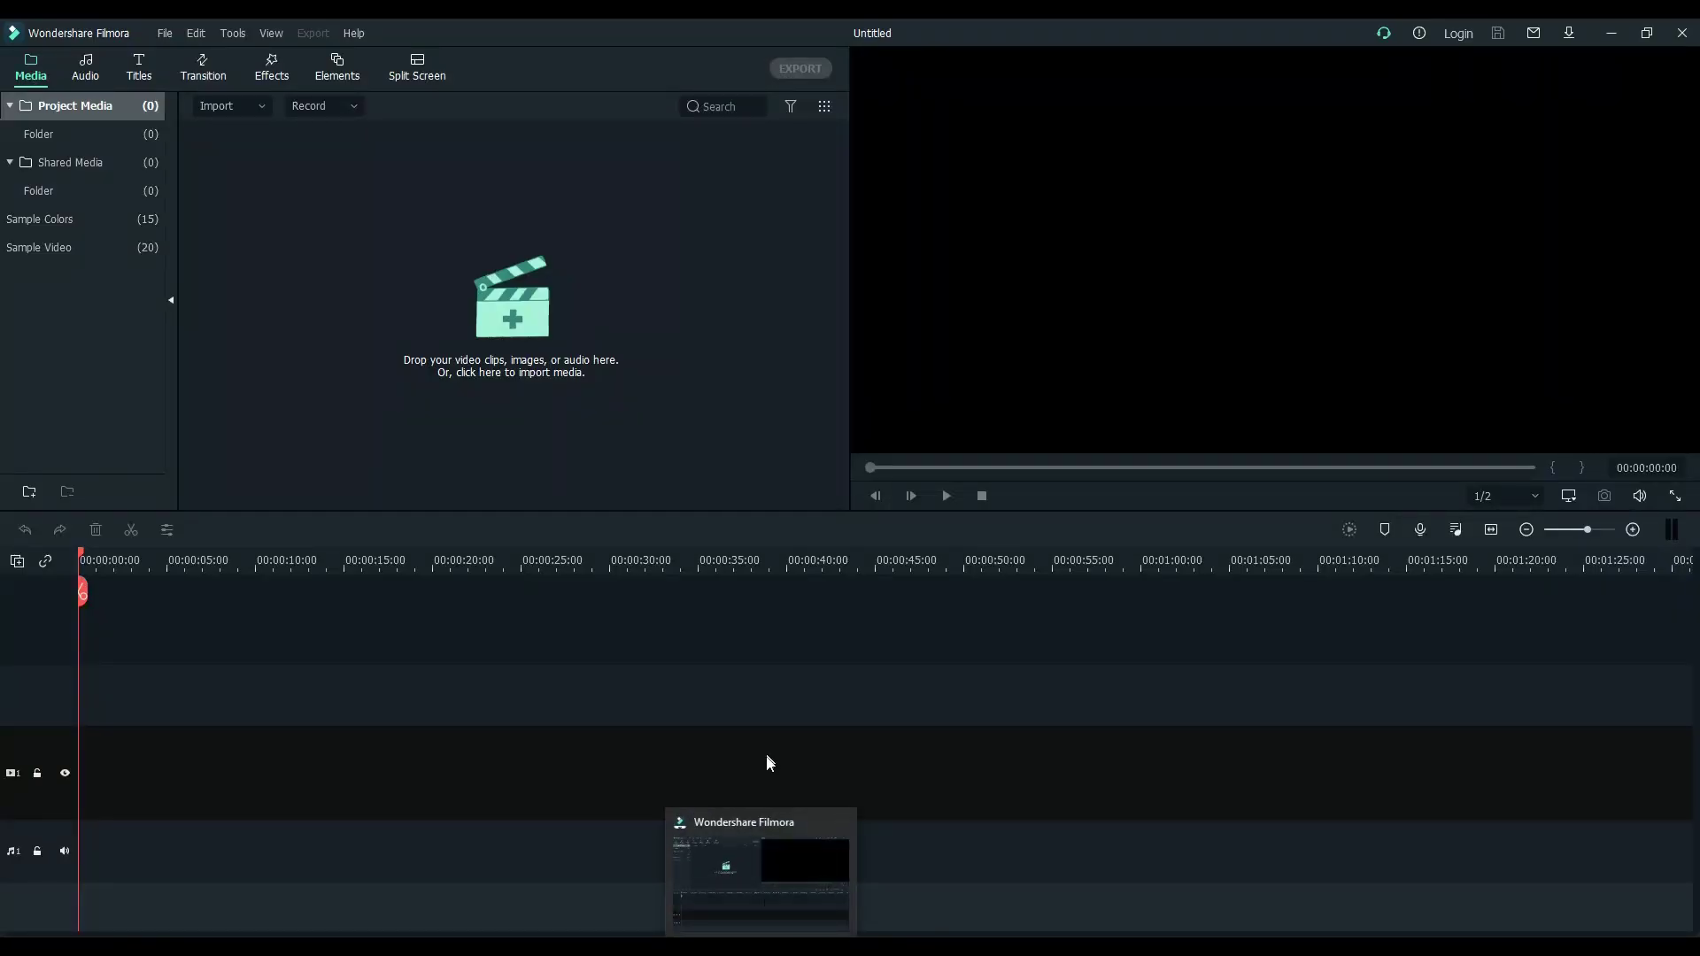
pyautogui.click(1484, 946)
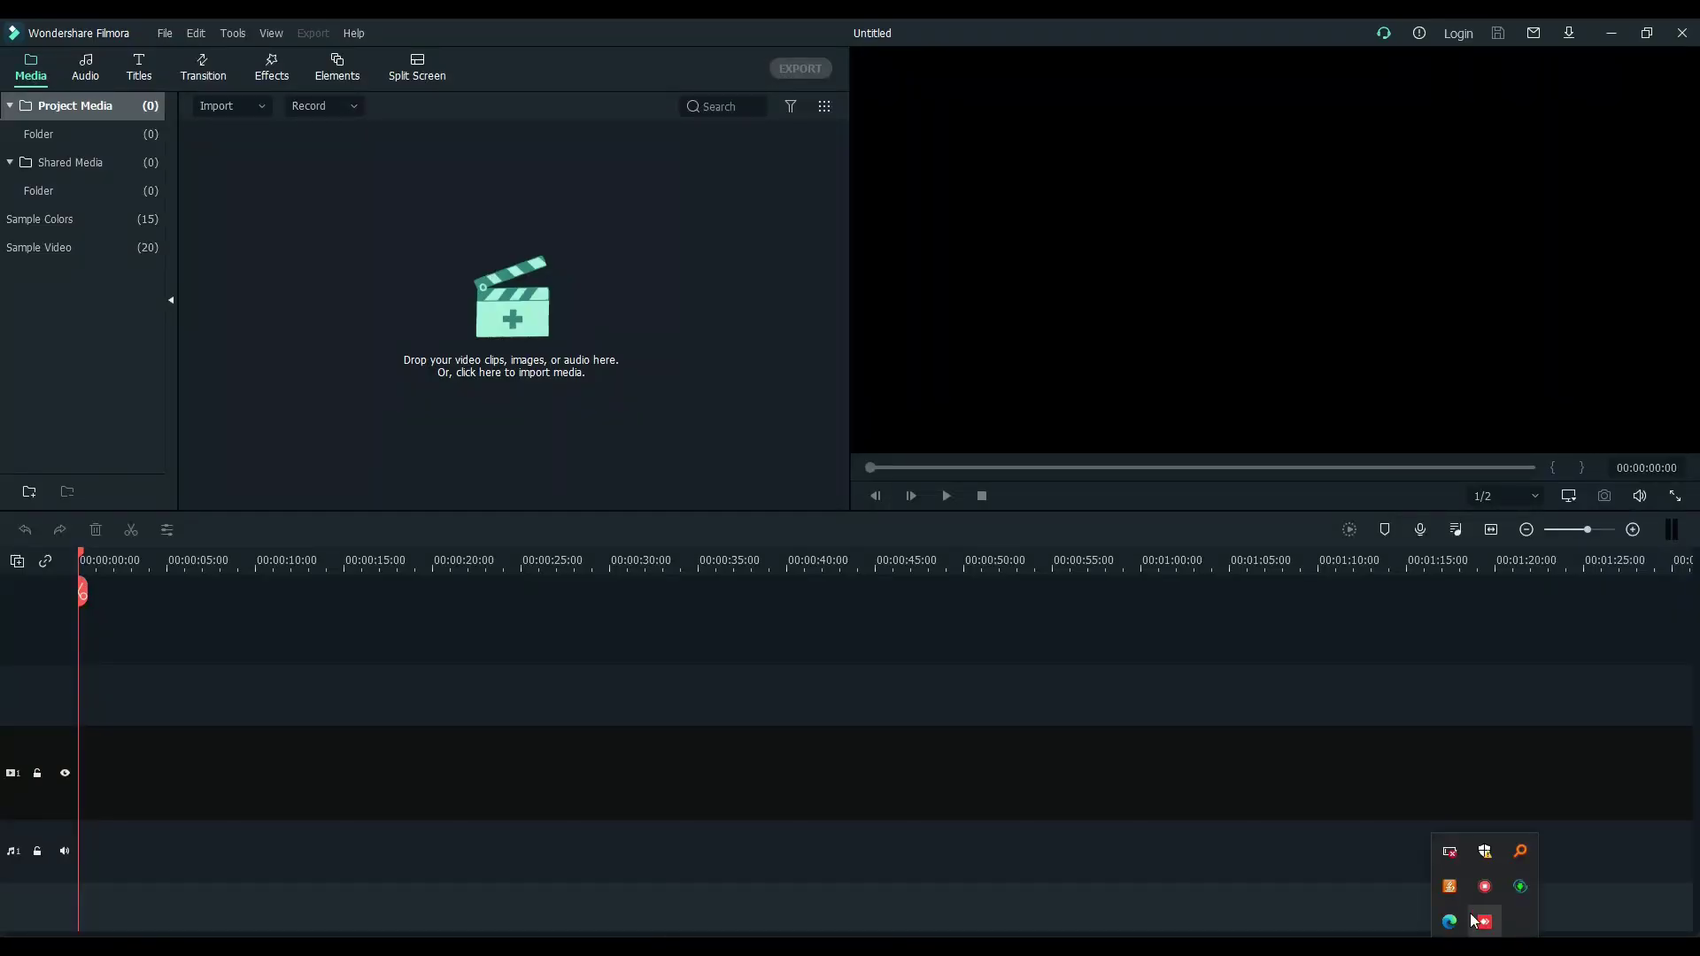
pyautogui.rightClick(1484, 888)
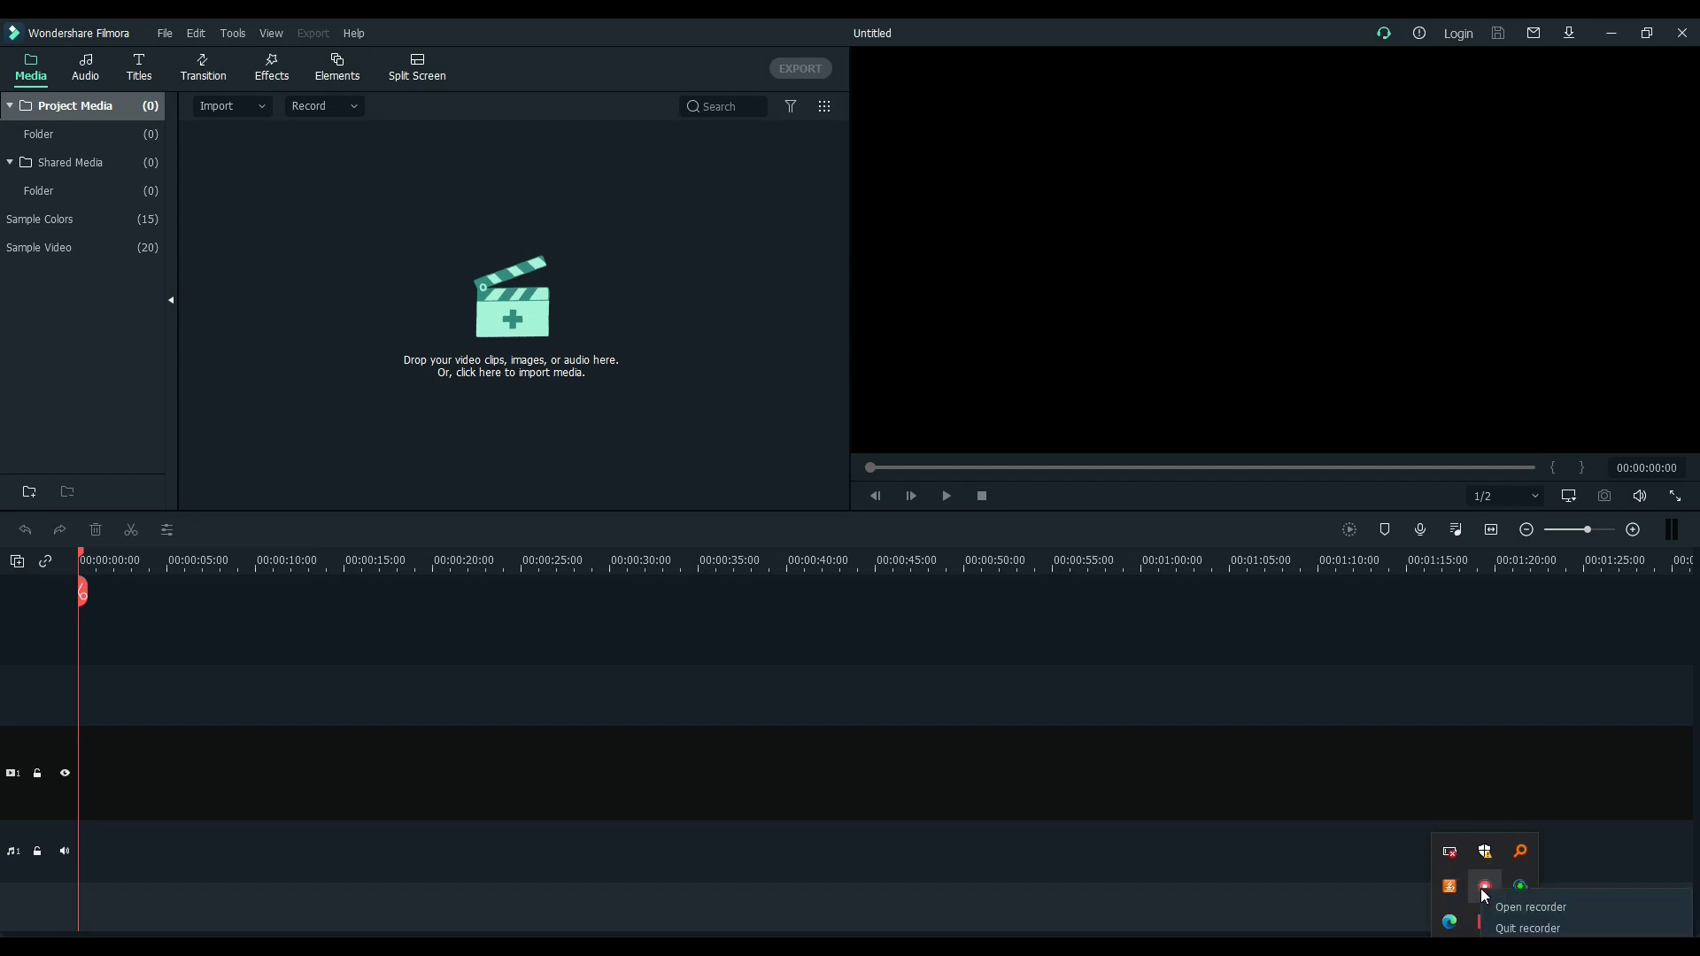
pyautogui.click(1514, 908)
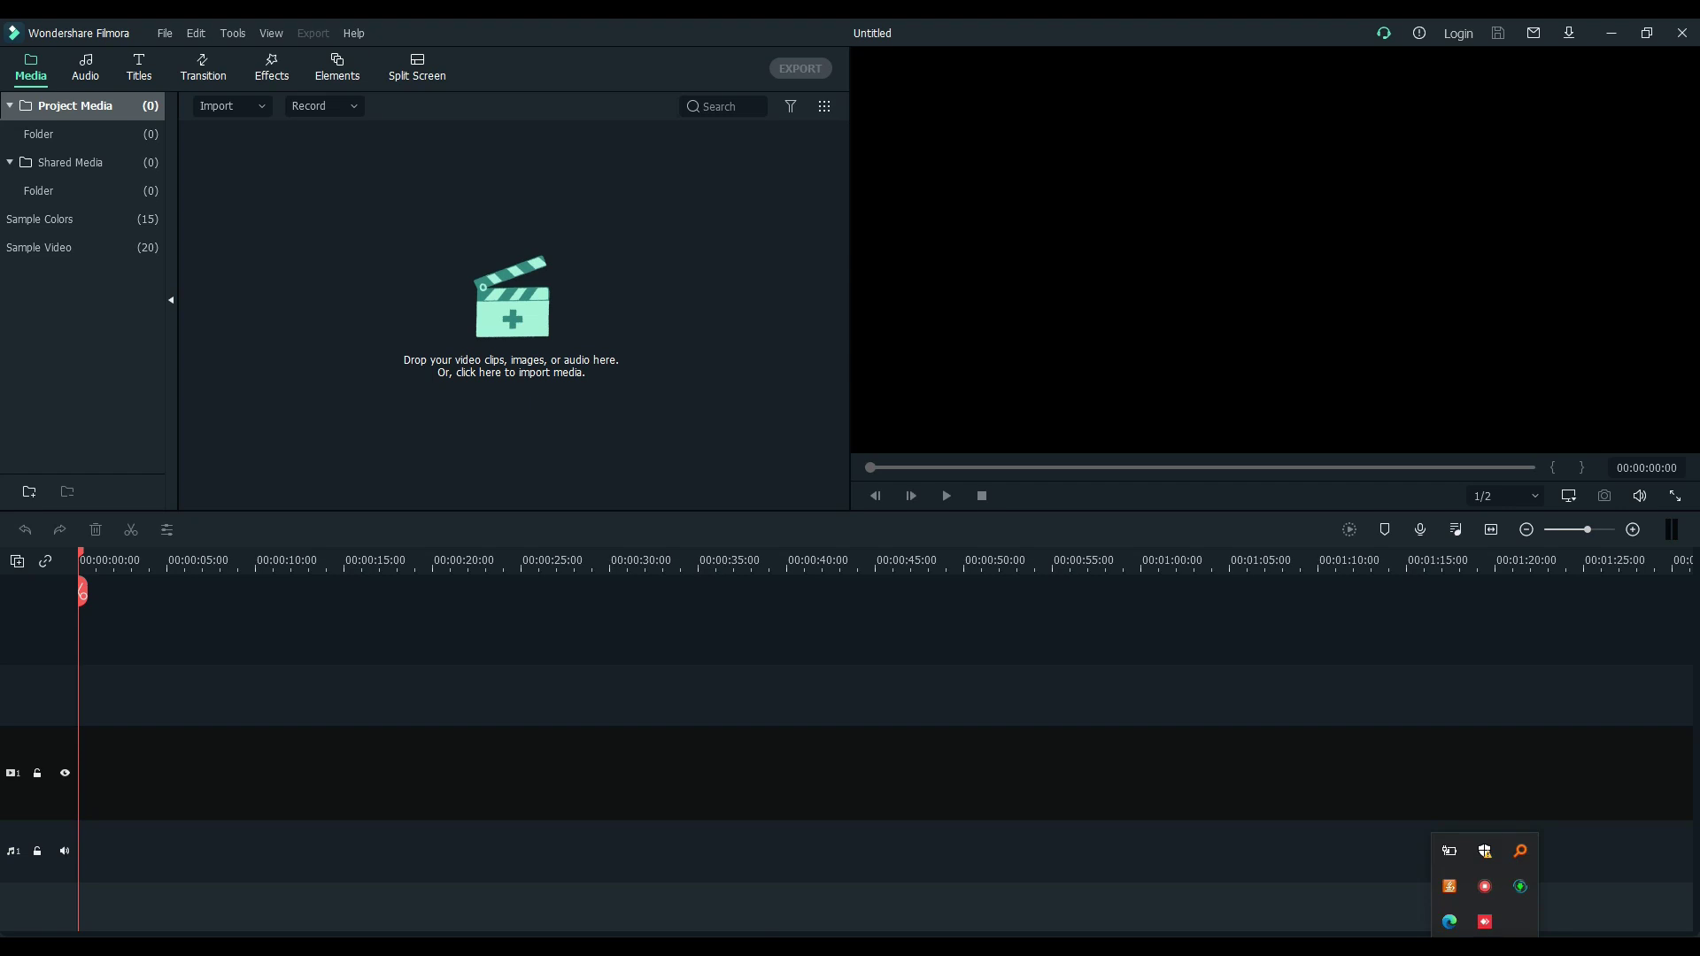
pyautogui.click(500, 886)
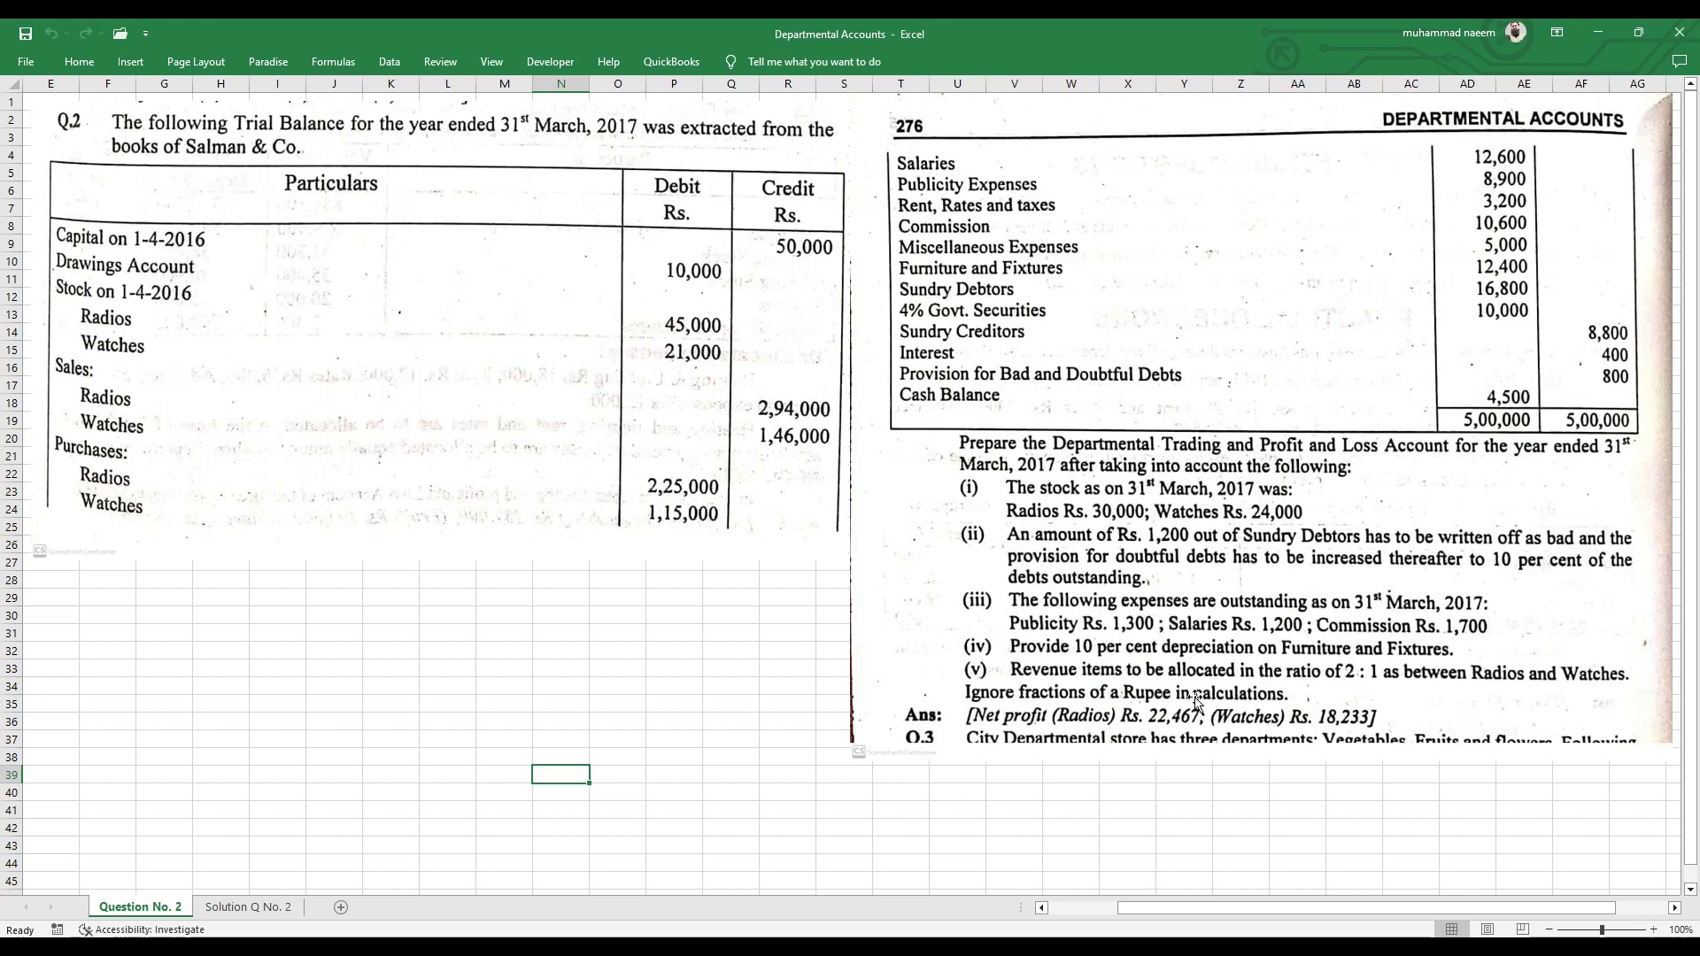
# - On the solution sheet, start the credit side with a Sales row and enter 294000 for Radios from the trial balance
pyautogui.click(257, 907)
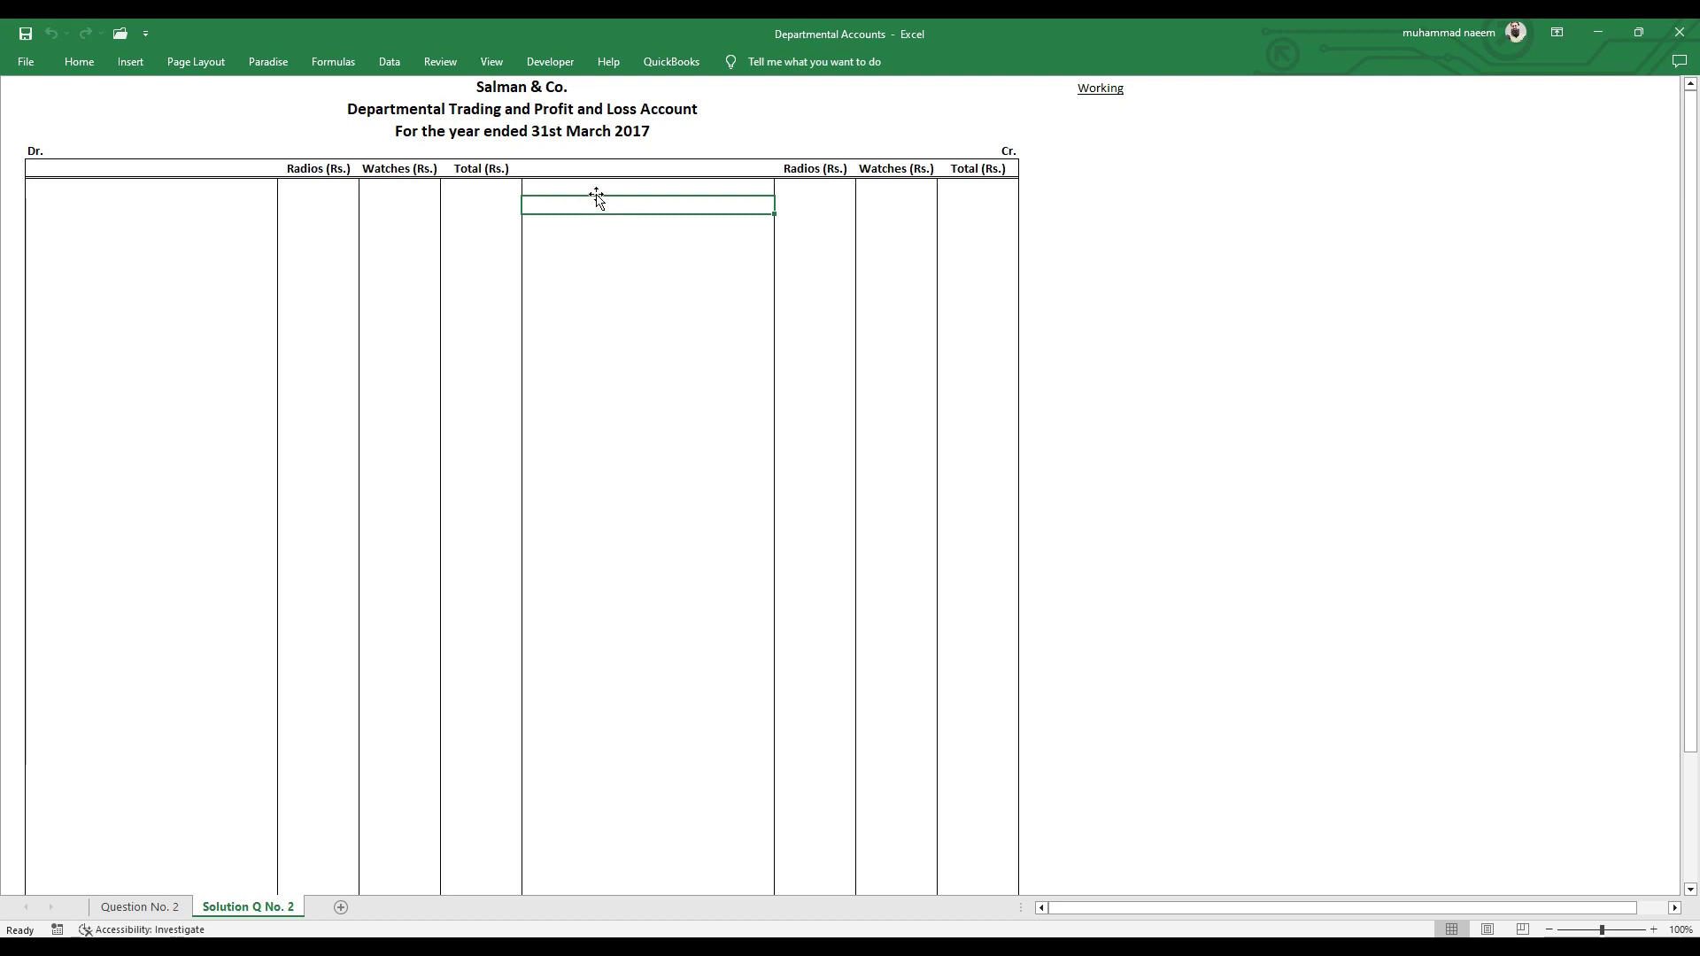
pyautogui.moveTo(599, 198); pyautogui.dragTo(591, 183)
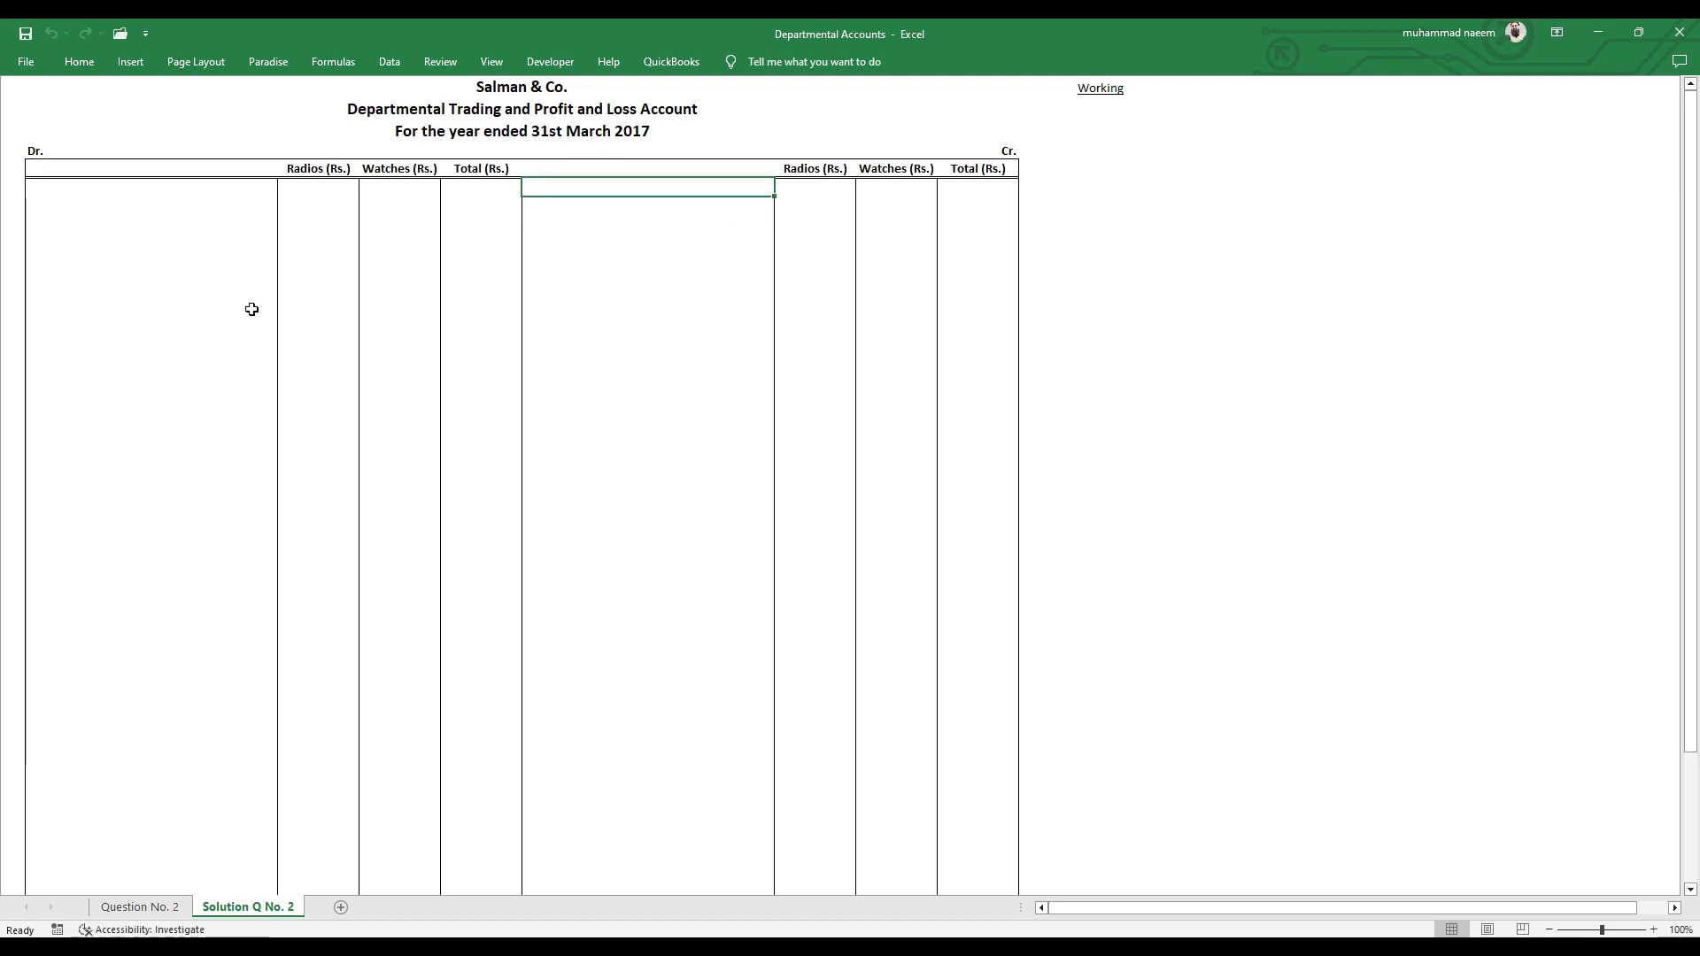
pyautogui.write('Sales')
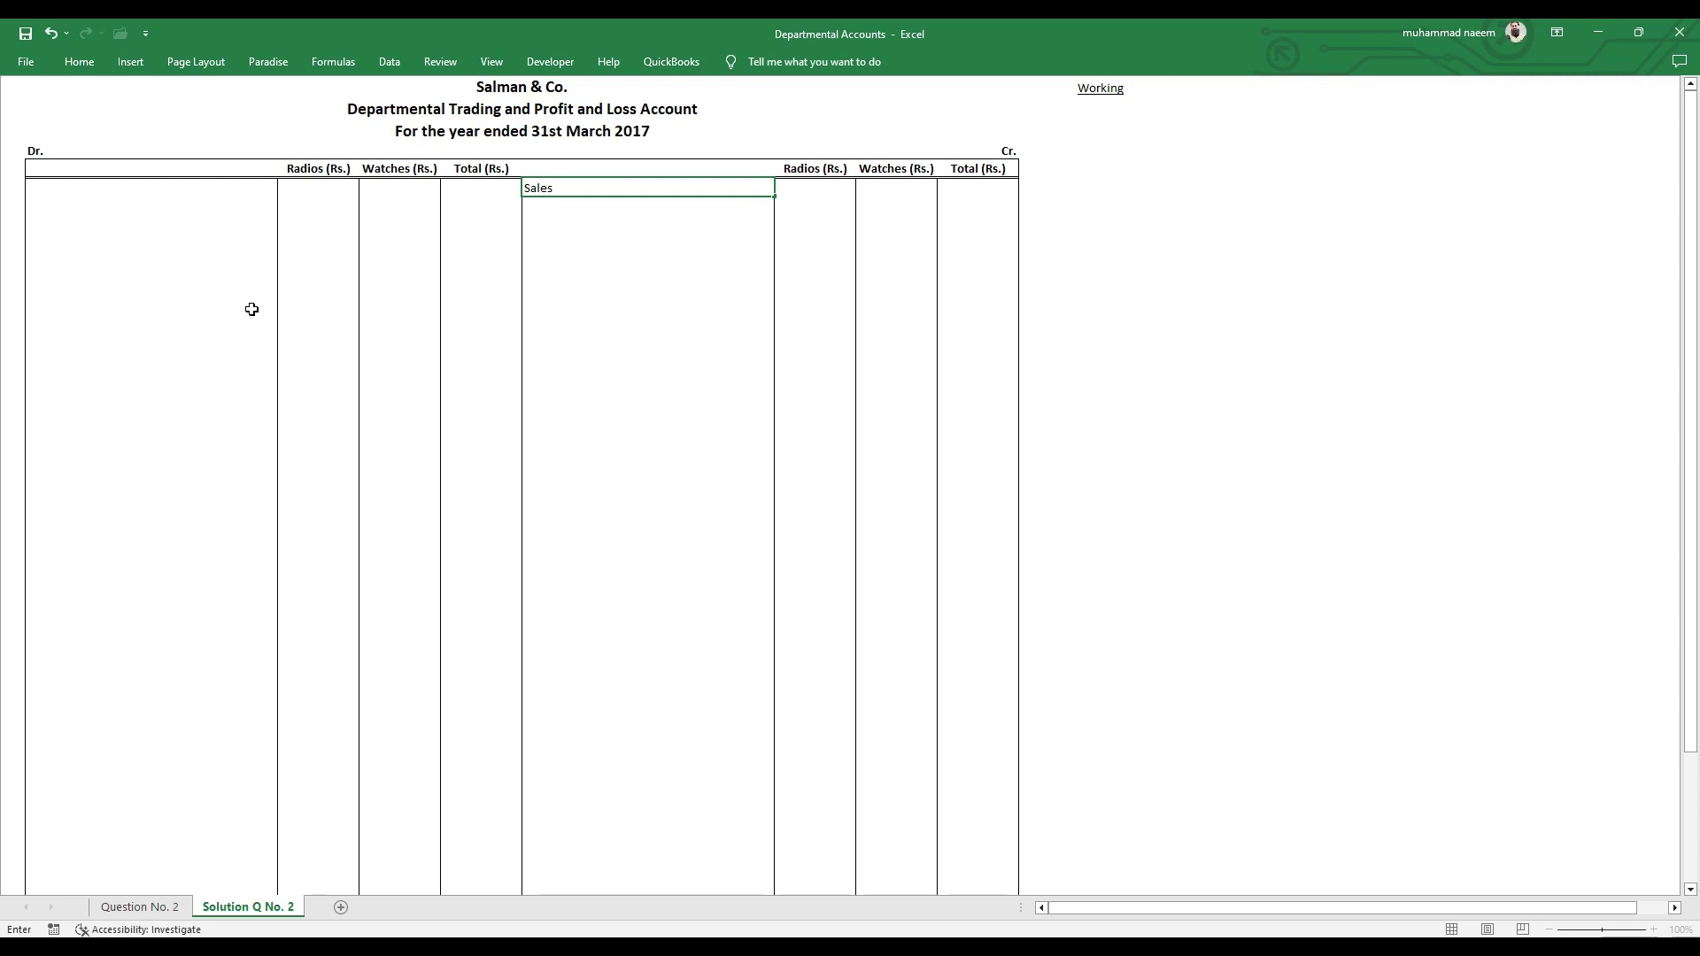
pyautogui.press('Tab')
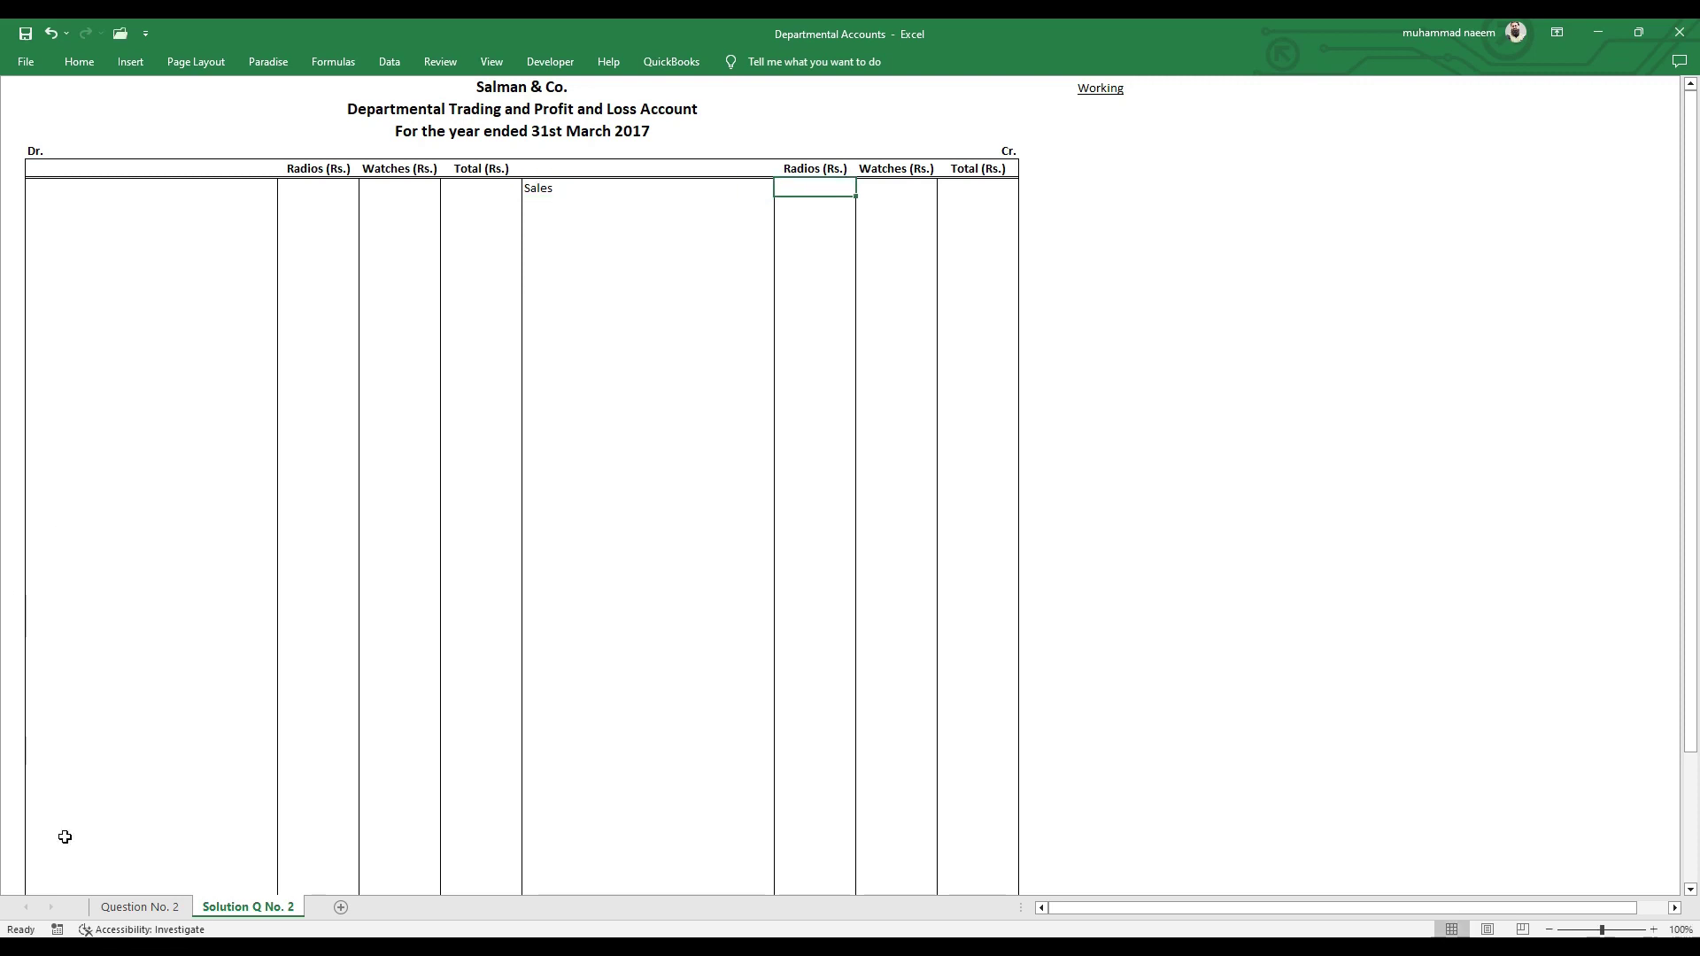
pyautogui.click(139, 907)
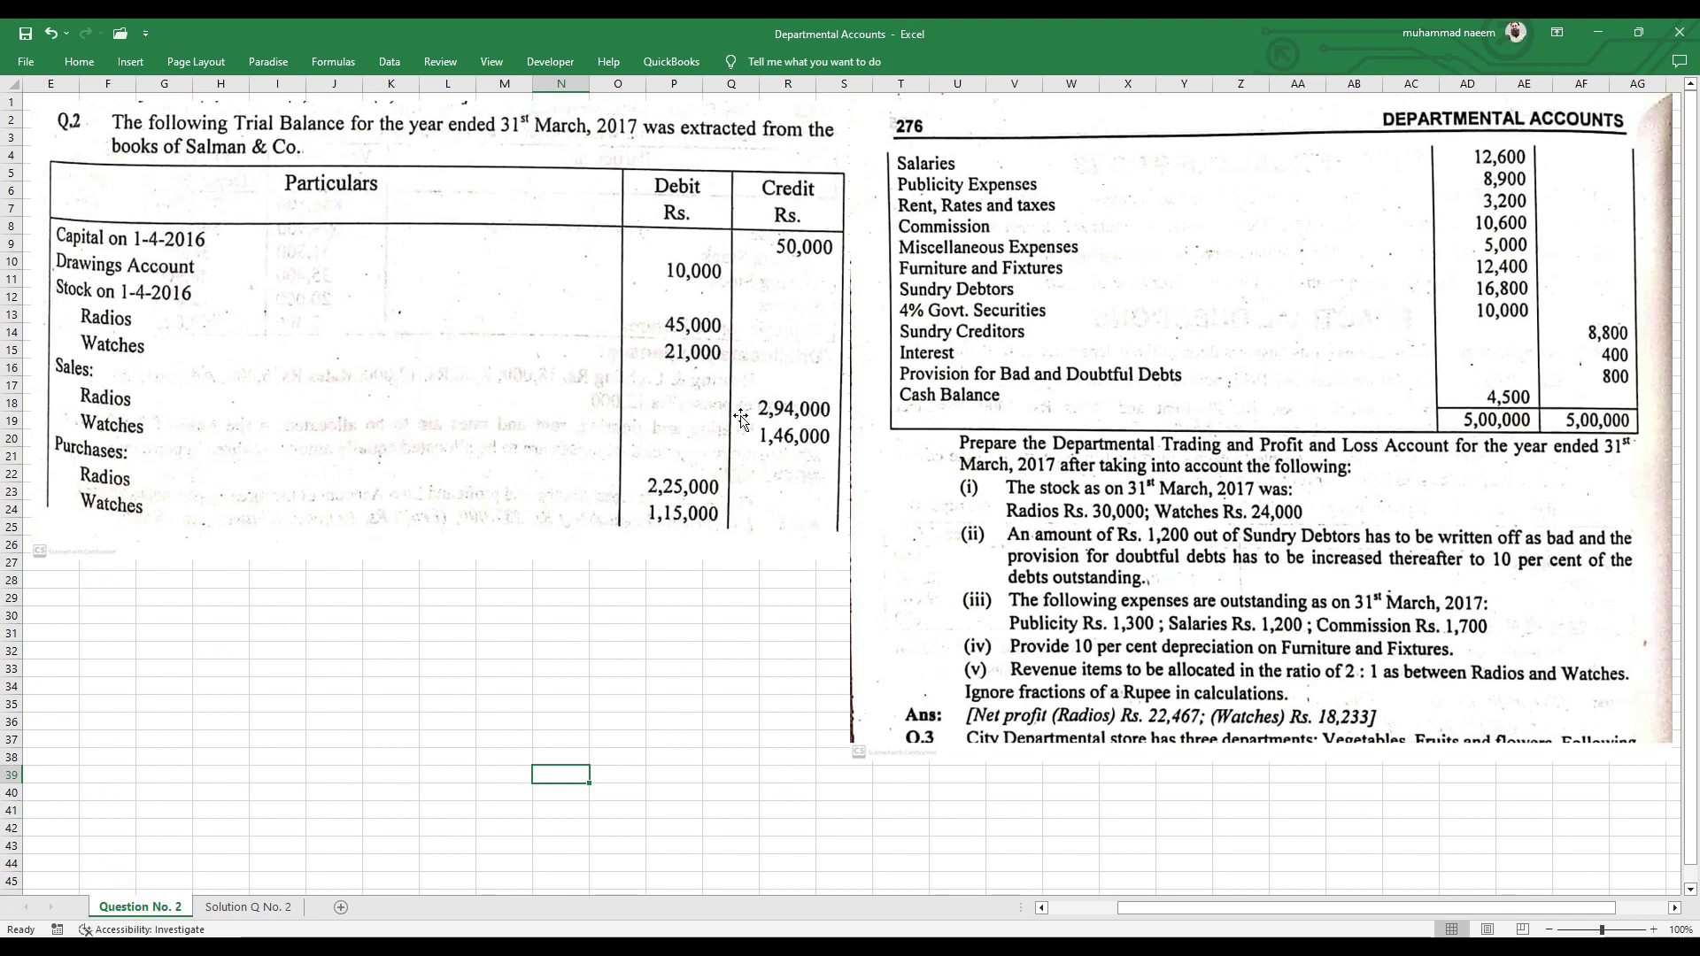
pyautogui.click(248, 907)
pyautogui.write('294000')
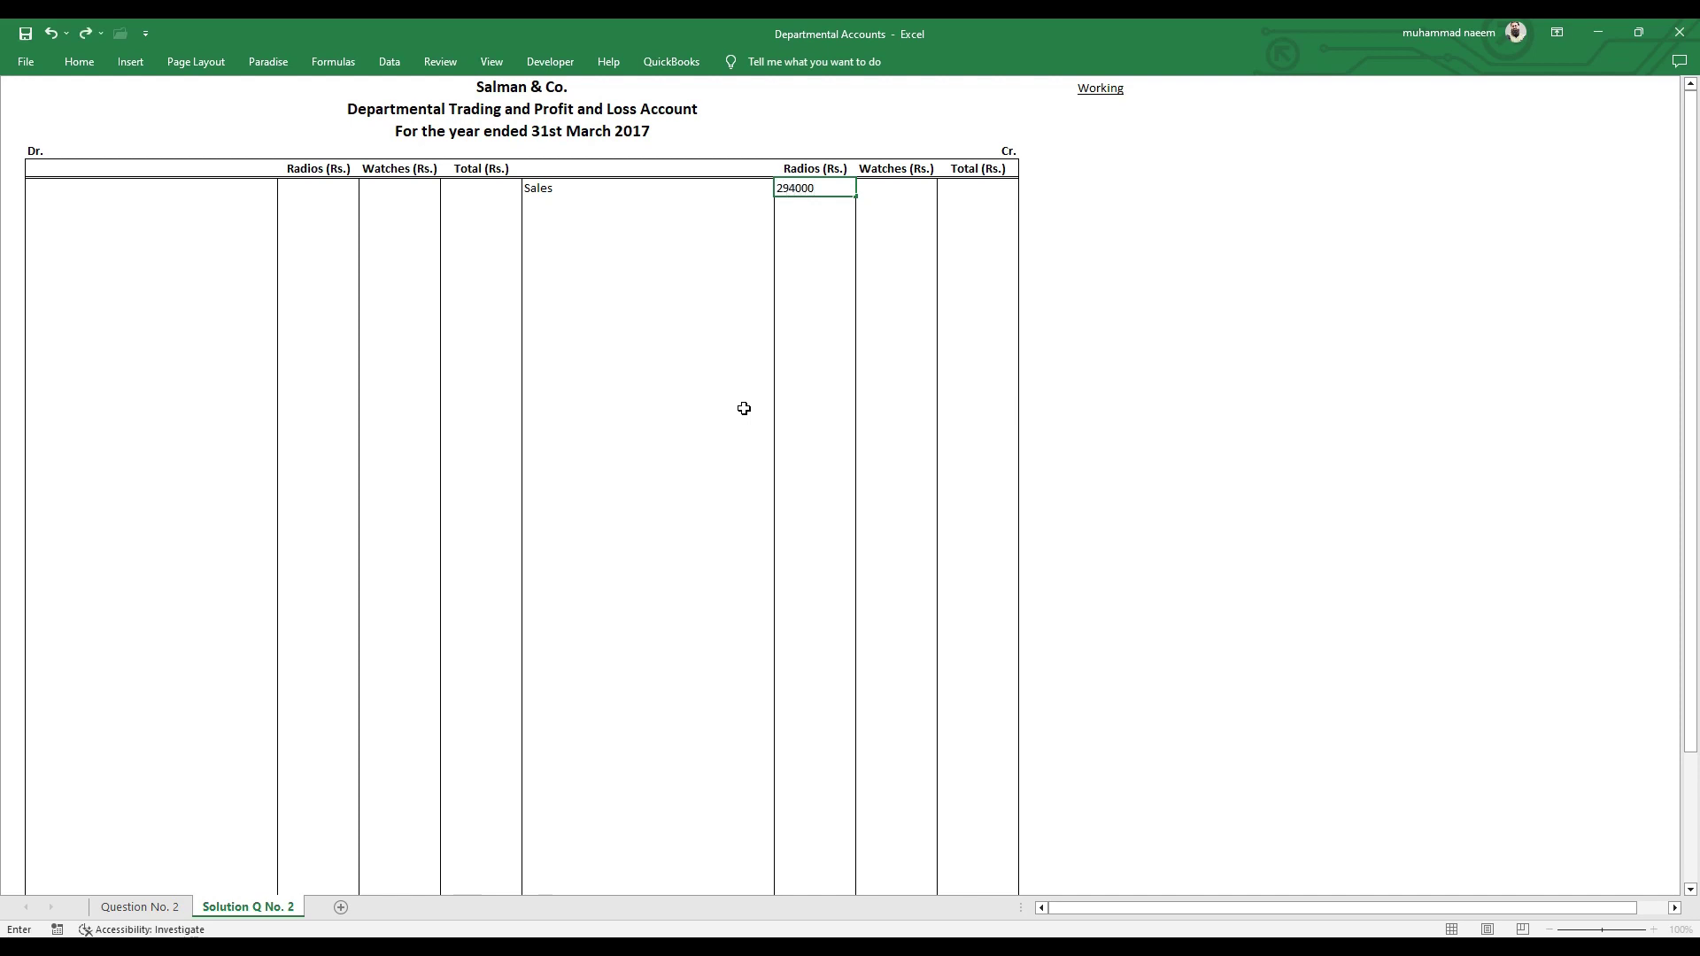
pyautogui.press('Tab')
# - Enter 146000 as the Watches sales and total the Sales row's two departments with a SUM formula
pyautogui.click(162, 907)
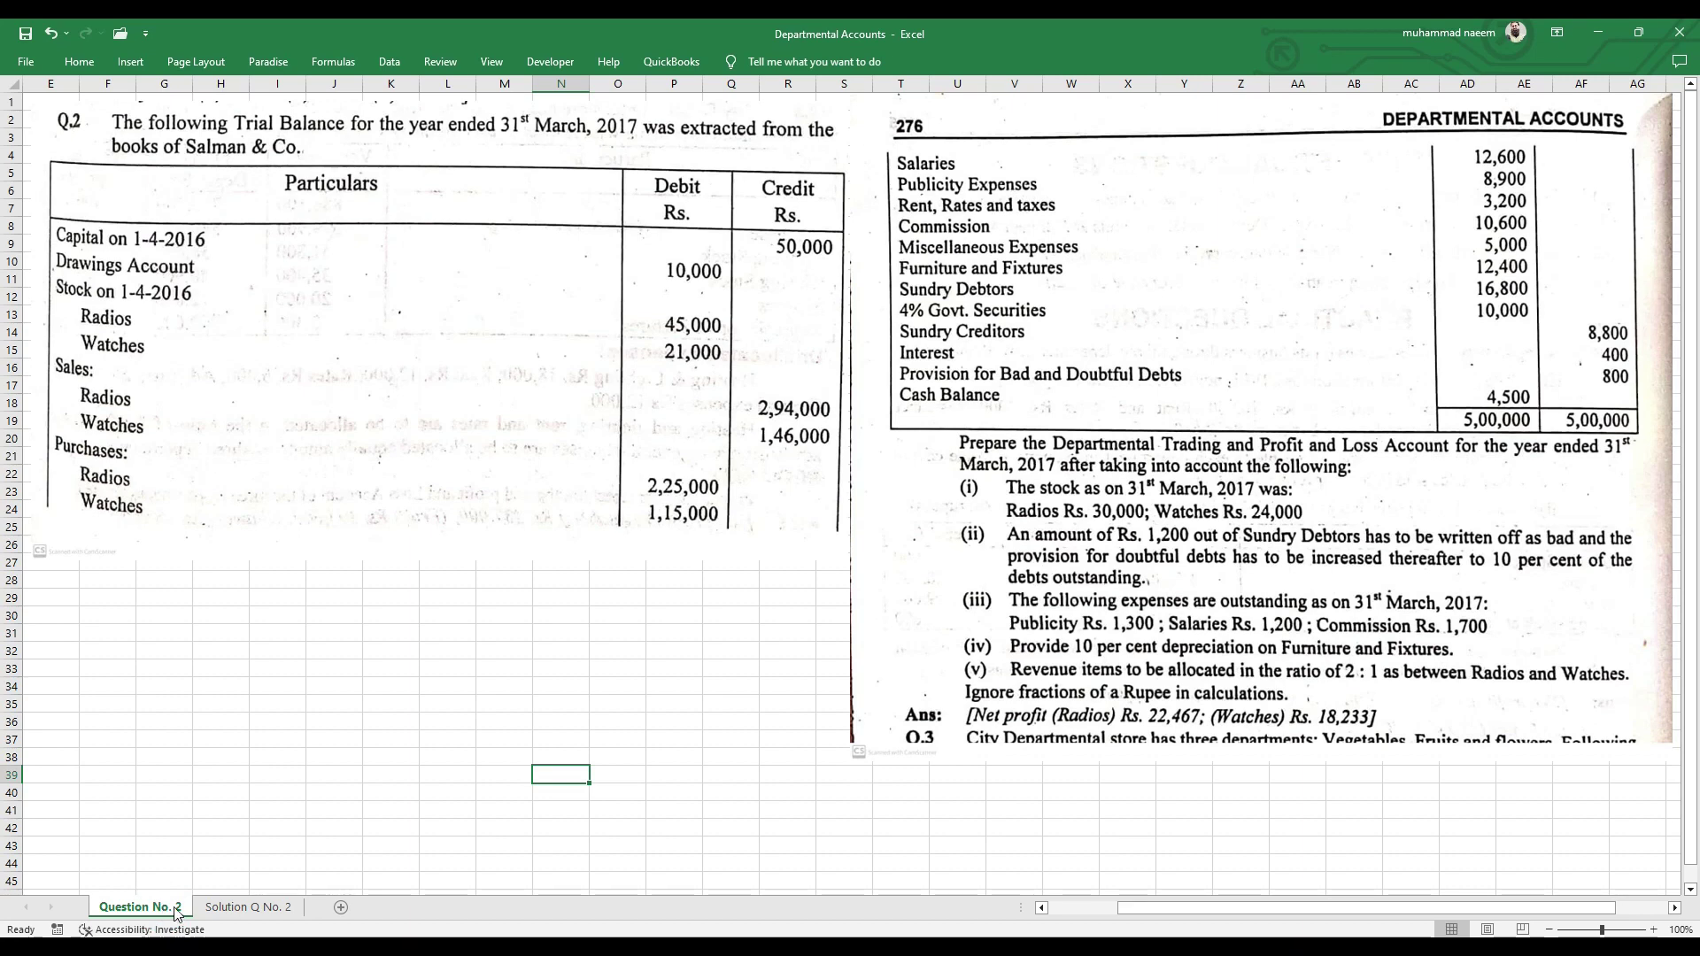
pyautogui.click(241, 907)
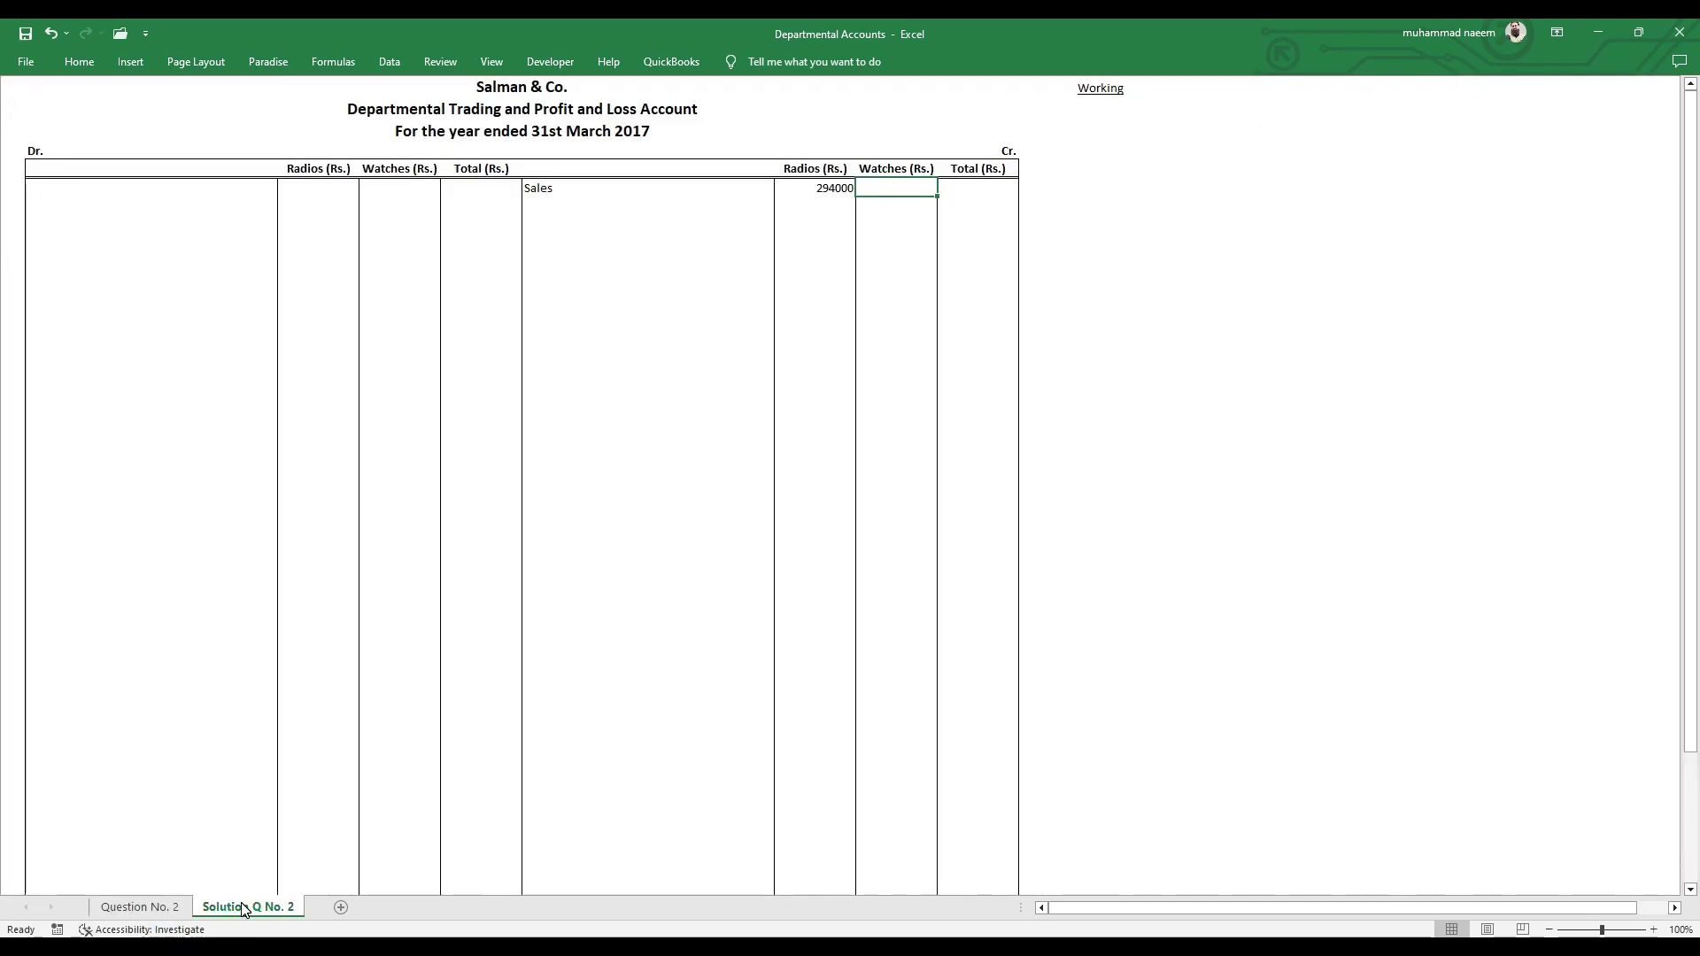
pyautogui.write('146000')
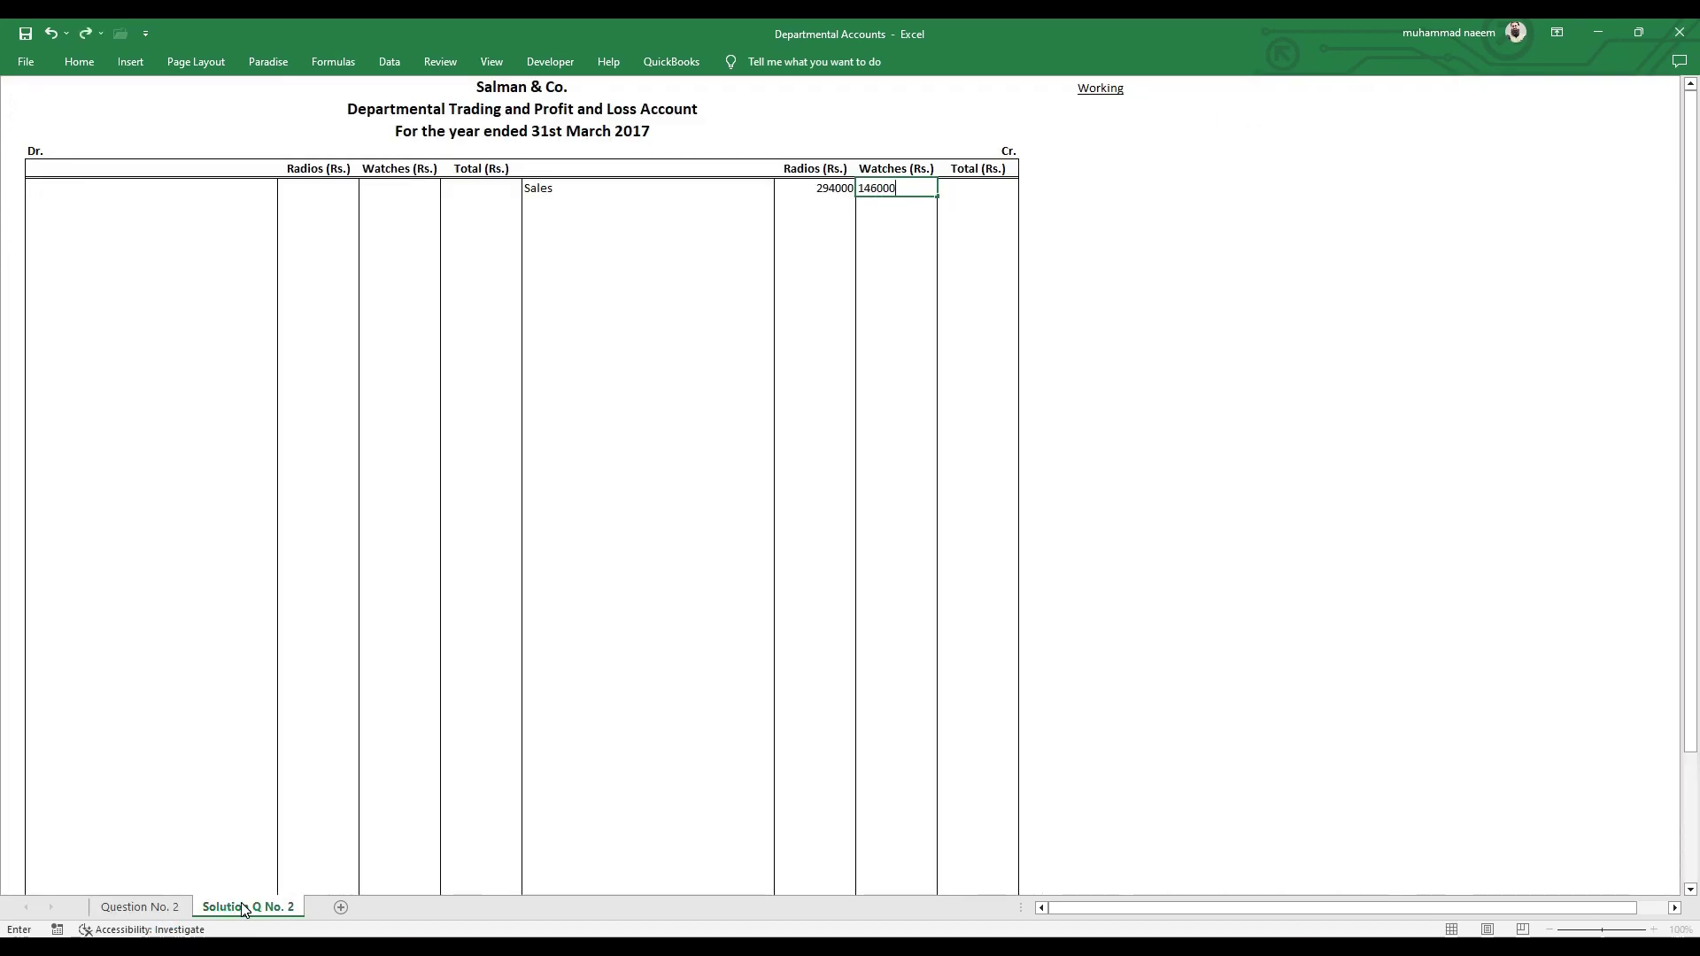
pyautogui.press('Tab')
pyautogui.write('=s')
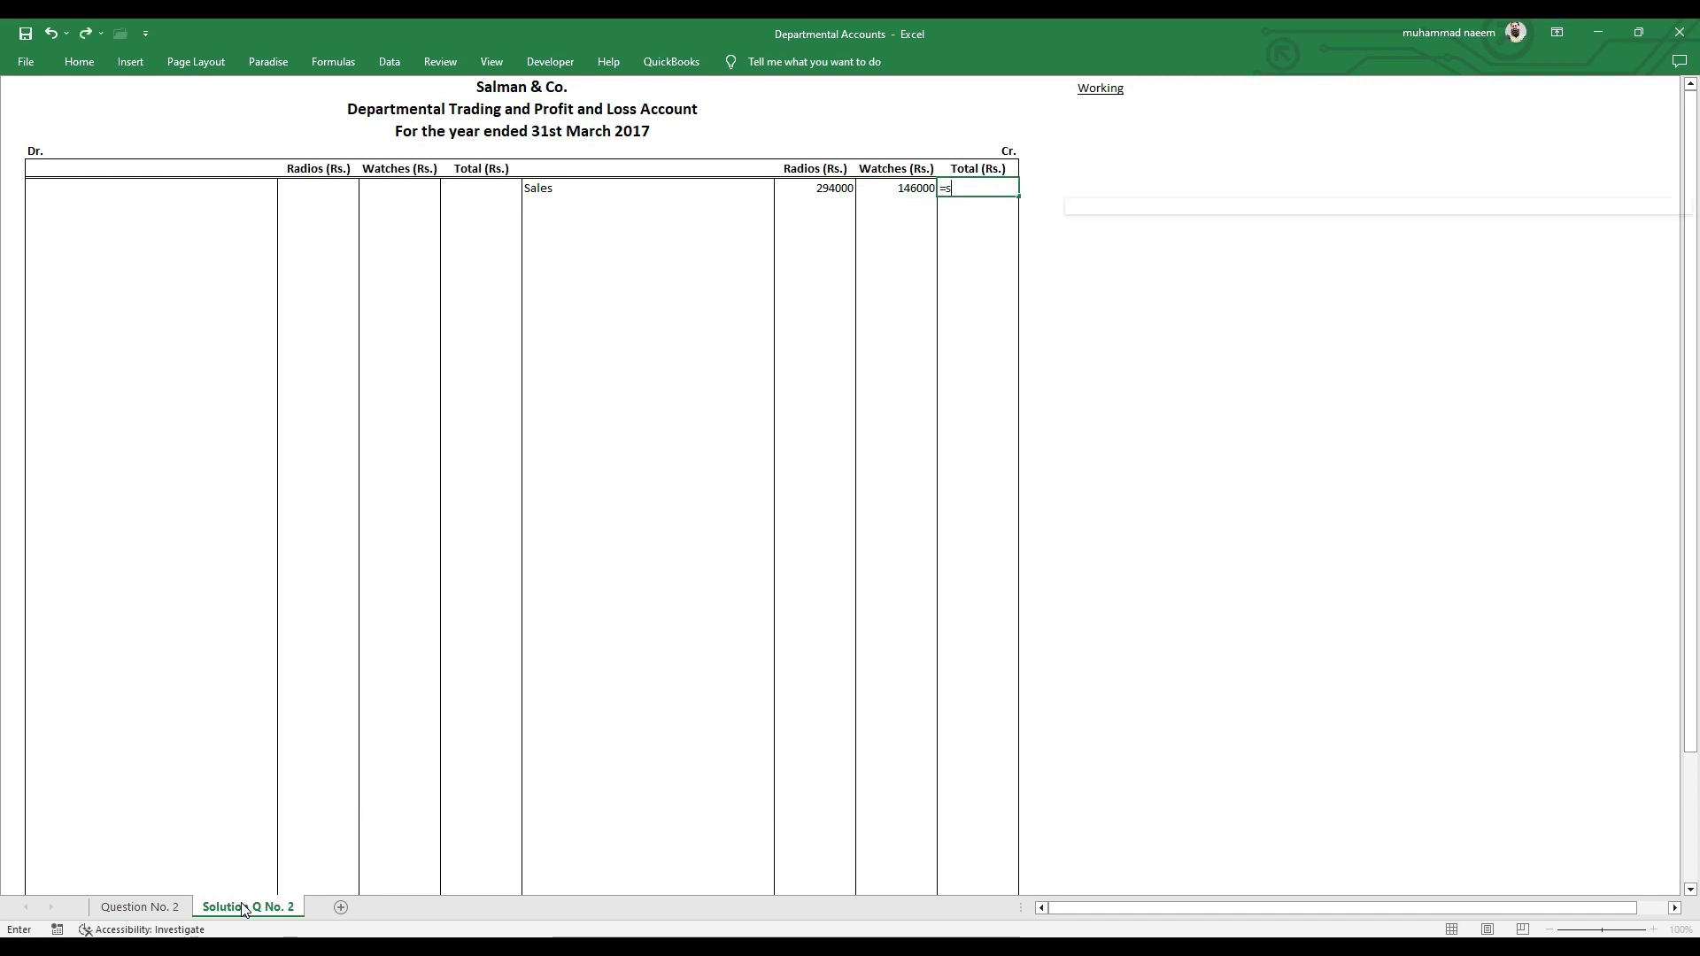
pyautogui.write('um(')
pyautogui.press('Left')
pyautogui.hotkey('shift', 'Left')
pyautogui.press('Return')
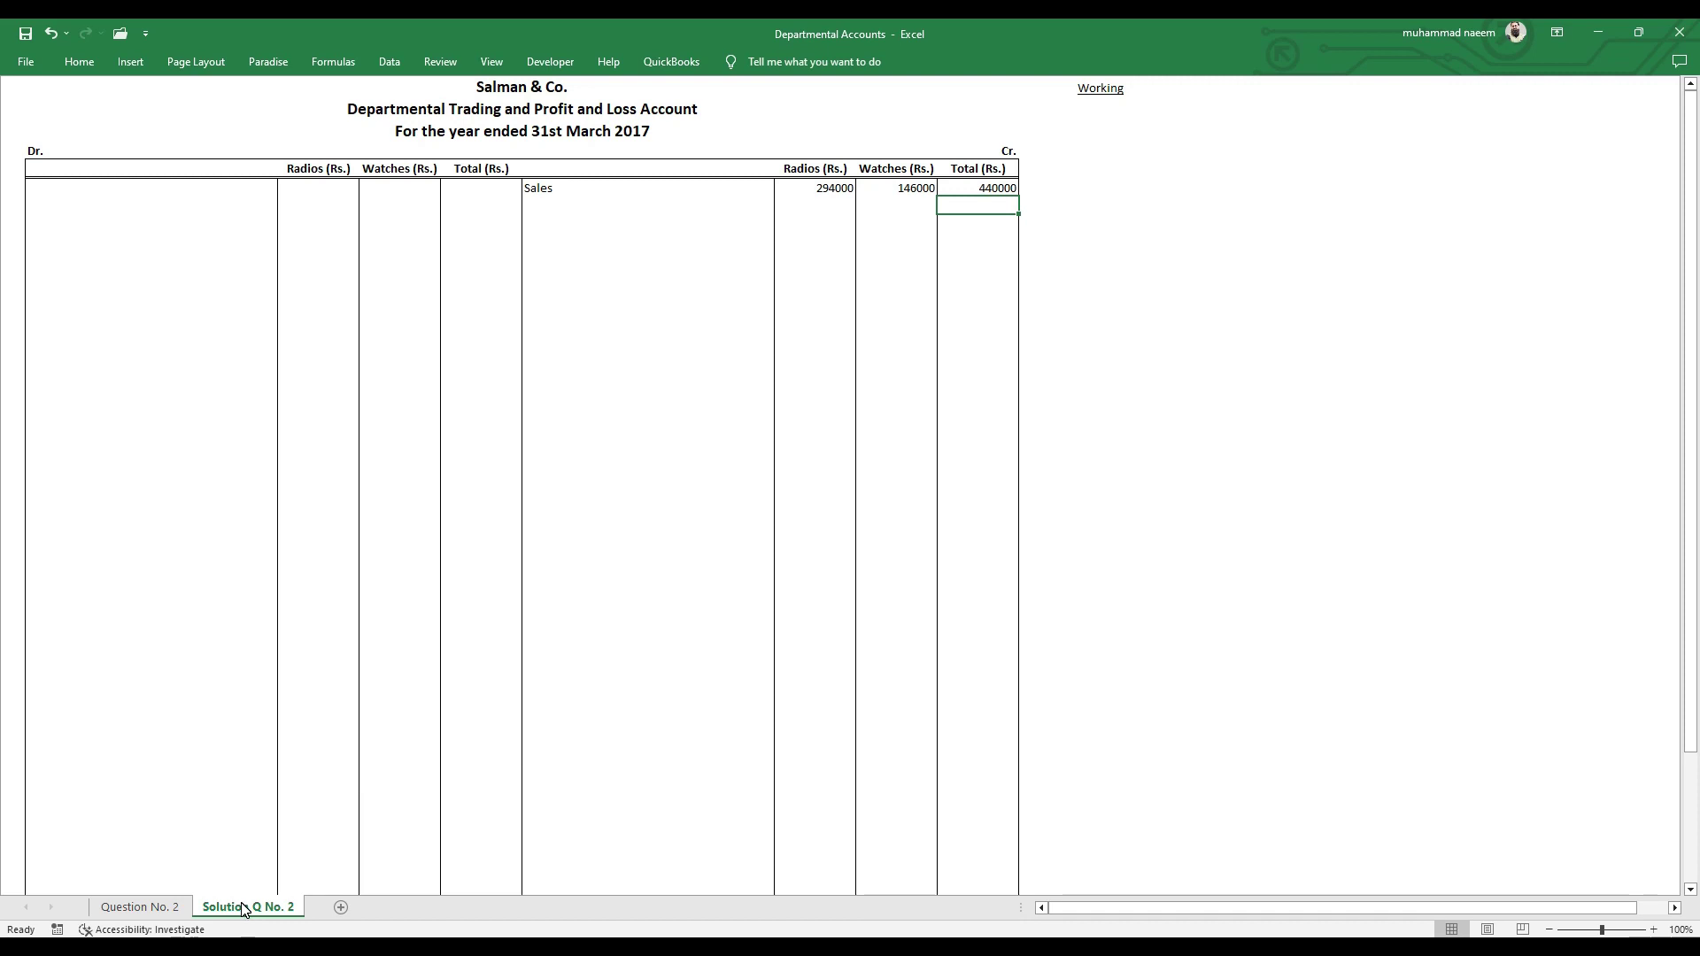
# - Add a "Closing stock" label directly below Sales on the credit side
pyautogui.press('Up')
pyautogui.press('Left')
pyautogui.press('Left')
pyautogui.press('Left')
pyautogui.press('Left')
pyautogui.press('Left')
pyautogui.press('Left')
pyautogui.press('Left')
pyautogui.press('Right')
pyautogui.press('Right')
pyautogui.press('Right')
pyautogui.press('Right')
pyautogui.press('Down')
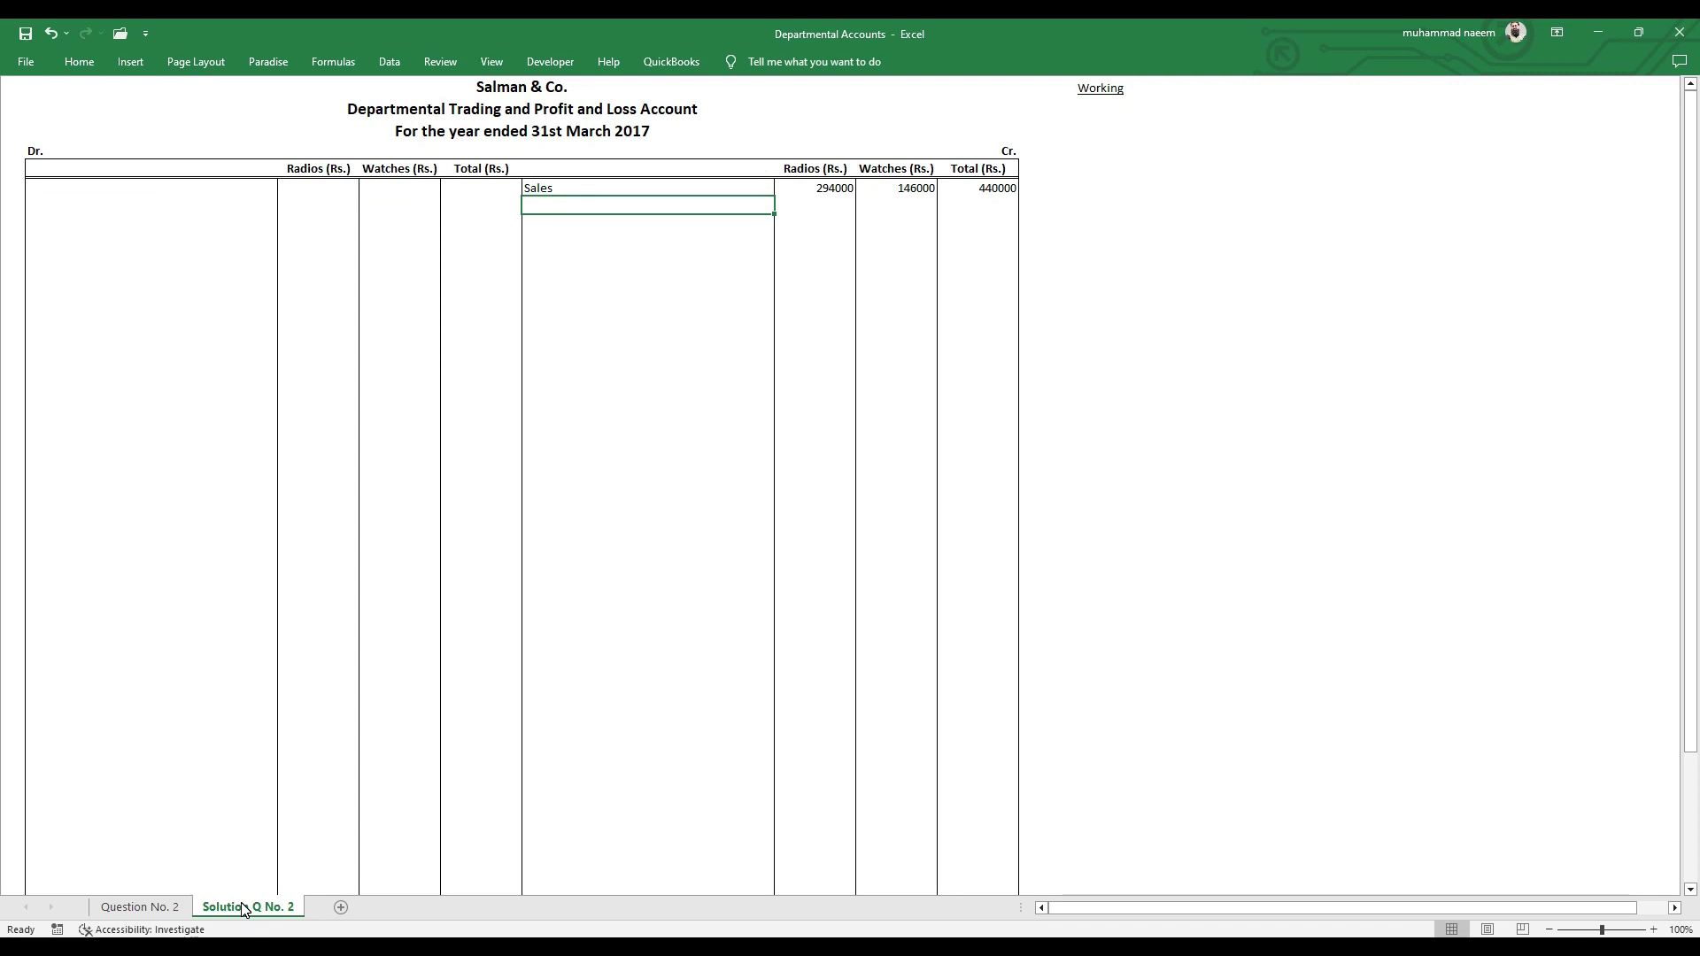
pyautogui.write('Closing stock')
pyautogui.press('Right')
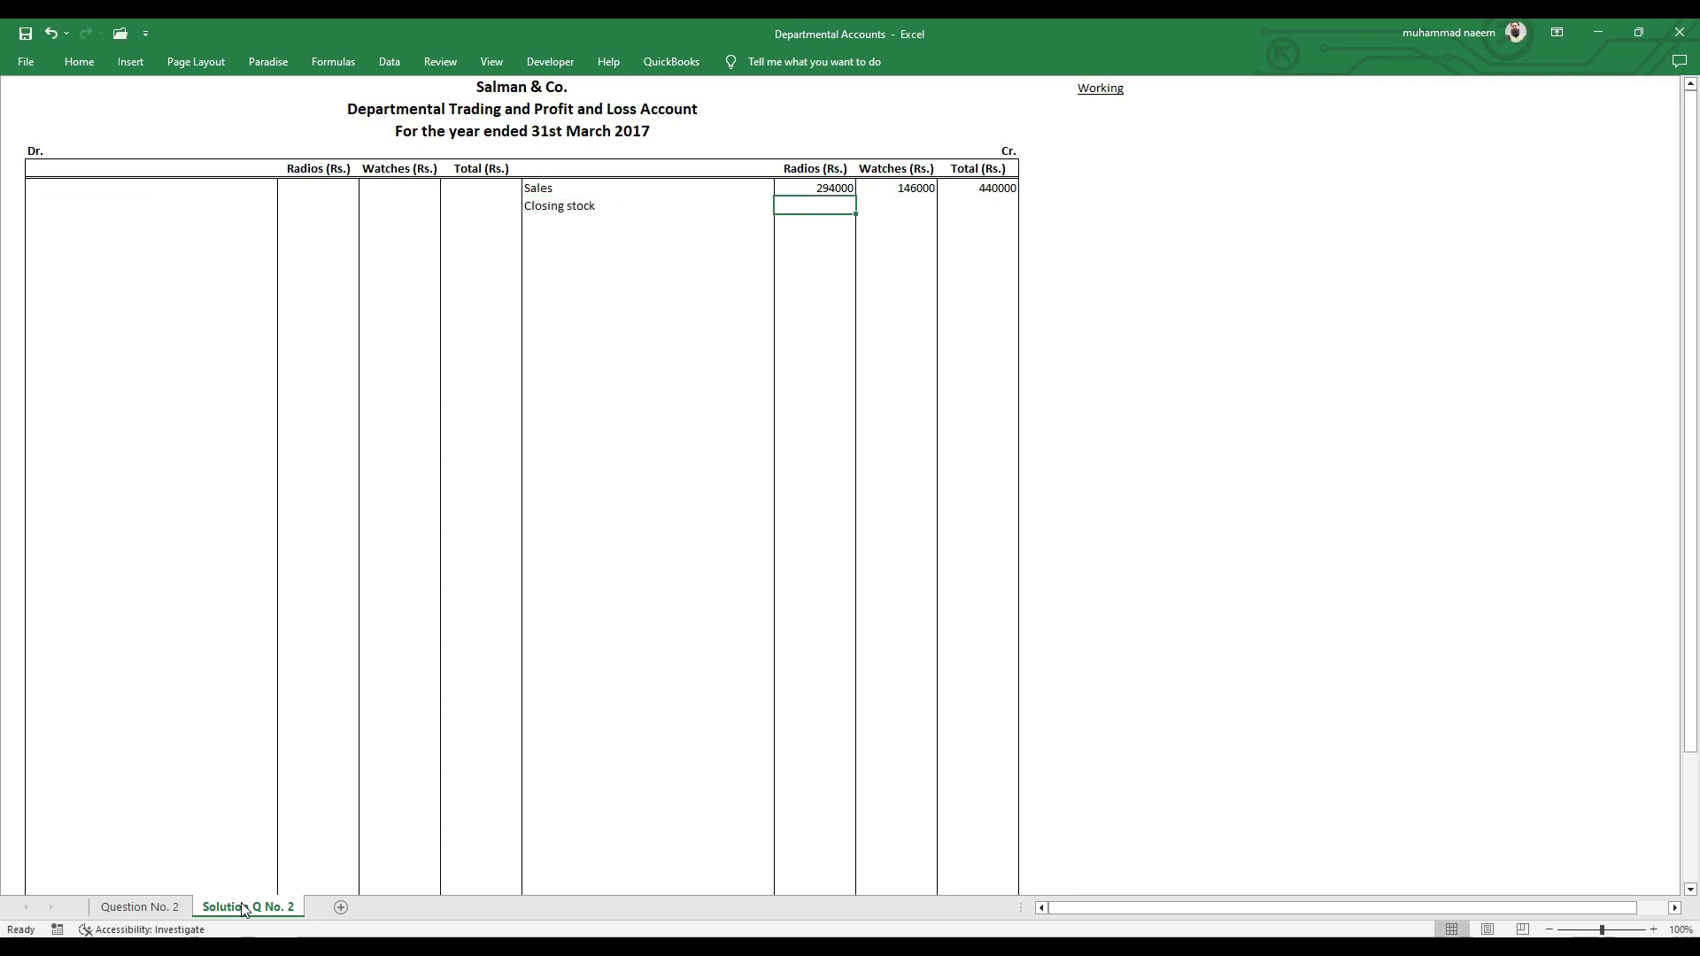
# - Enter closing stock of 30000 for Radios and 24000 for Watches, and fill the total formula down from the Sales row
pyautogui.click(157, 907)
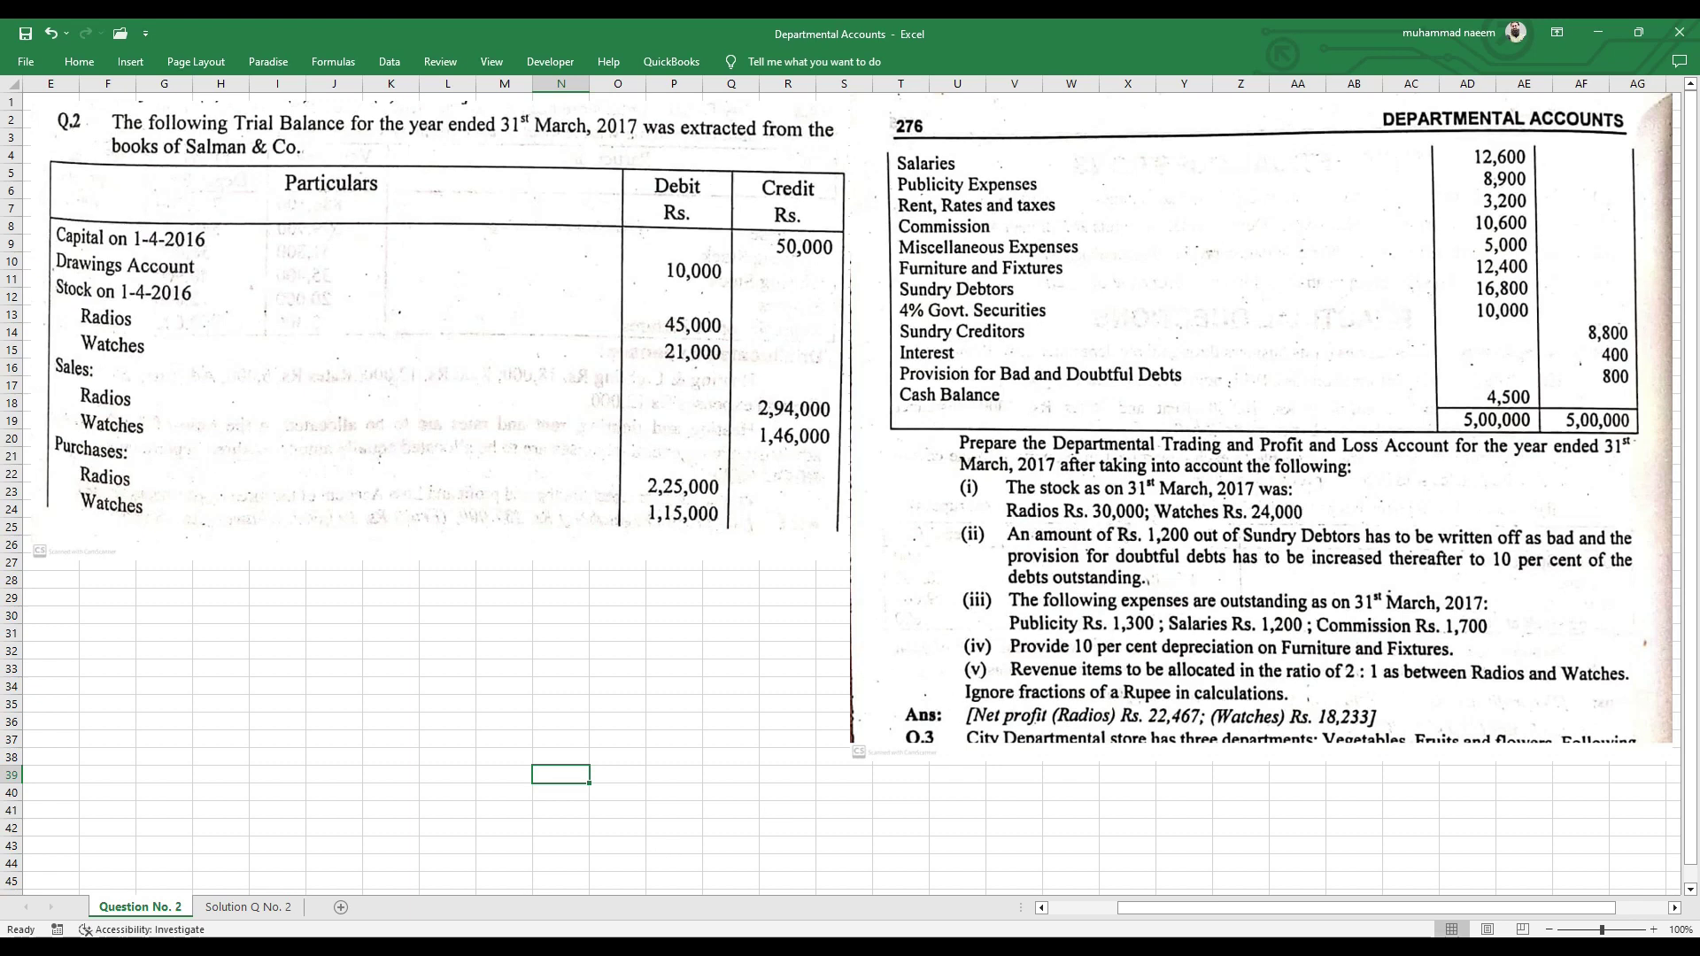
pyautogui.click(248, 907)
pyautogui.write('30000')
pyautogui.press('Tab')
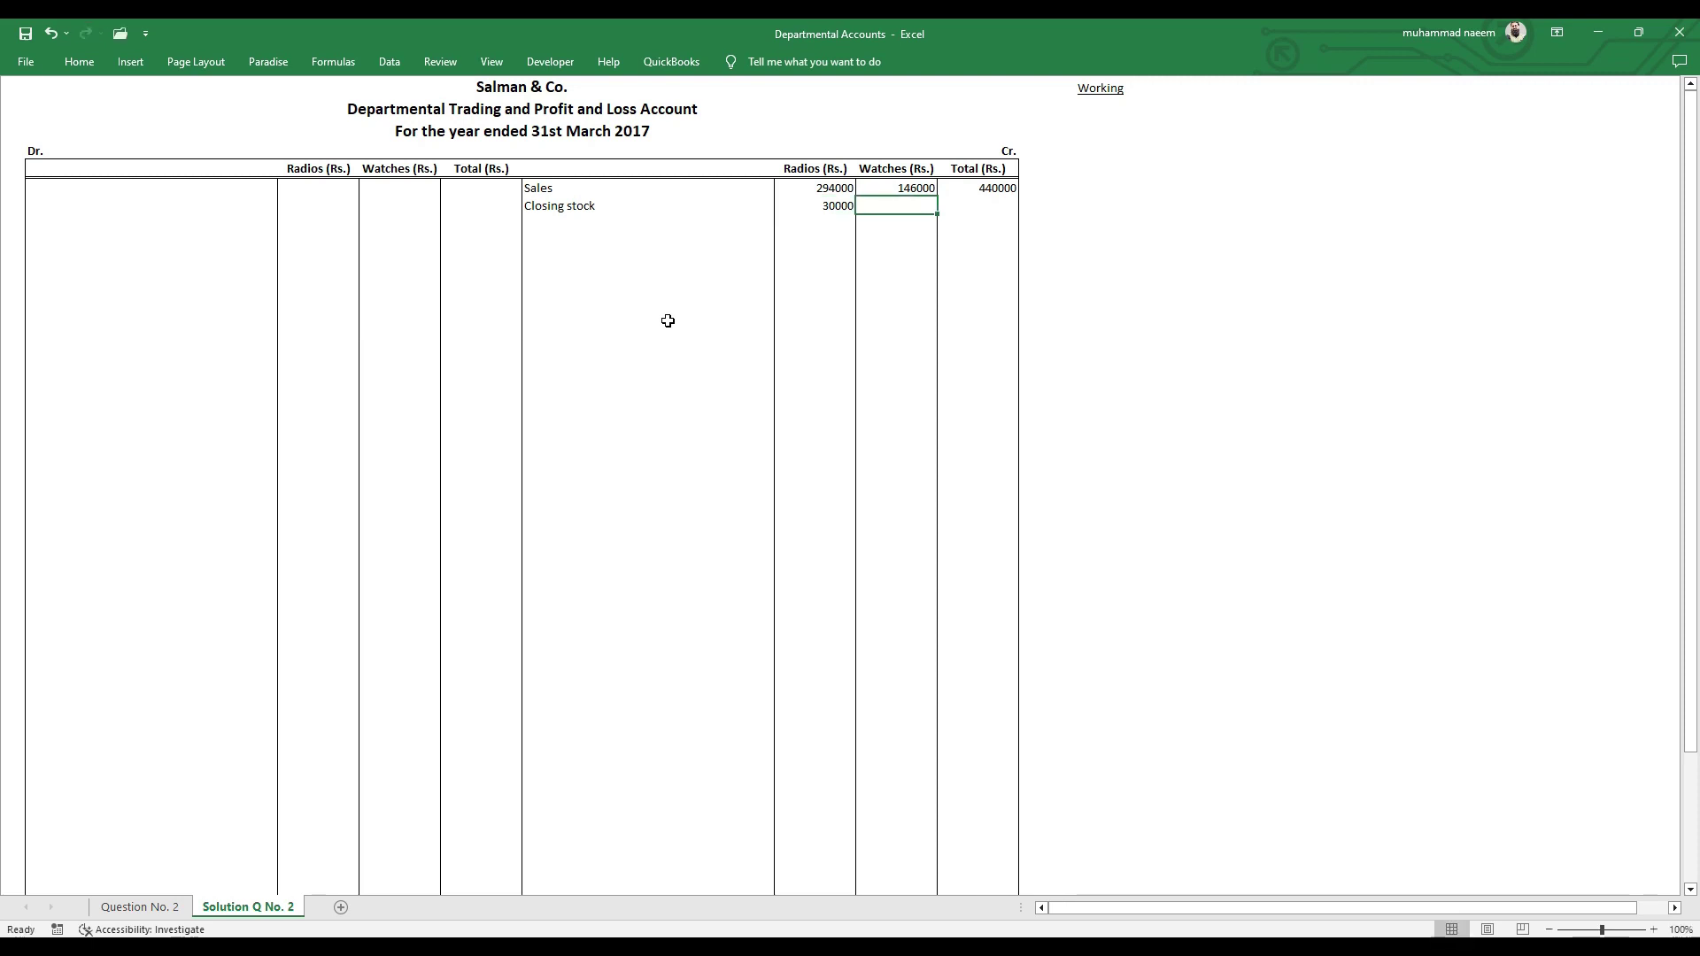
pyautogui.write('24000')
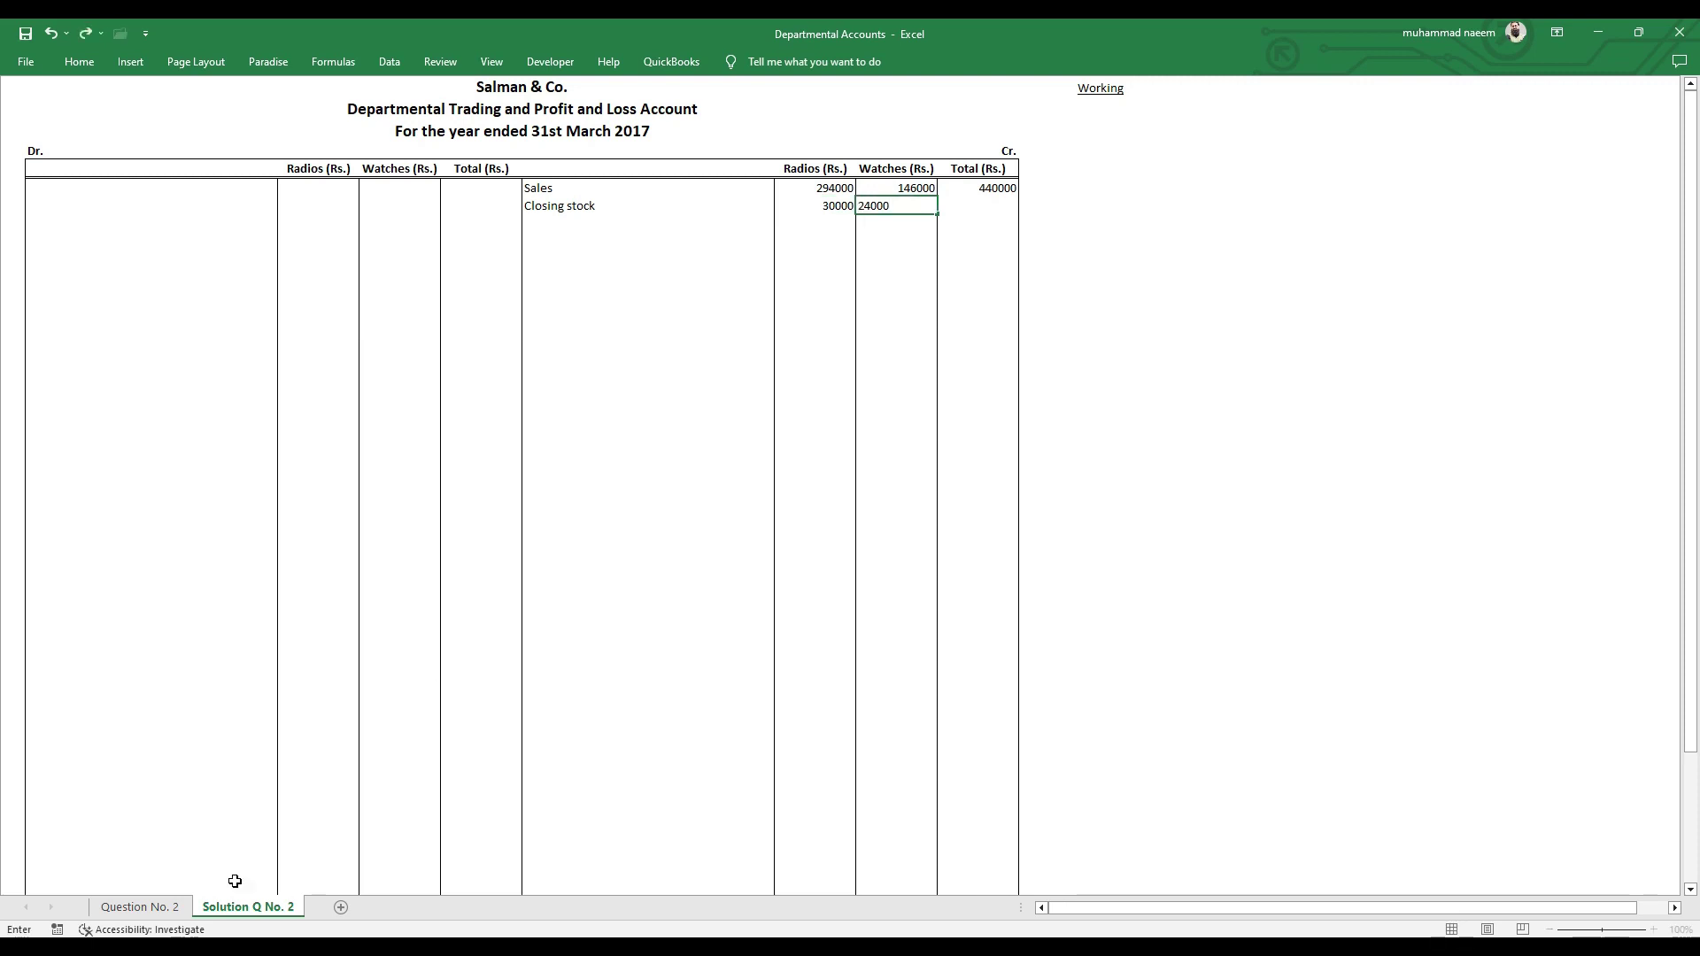
pyautogui.click(166, 910)
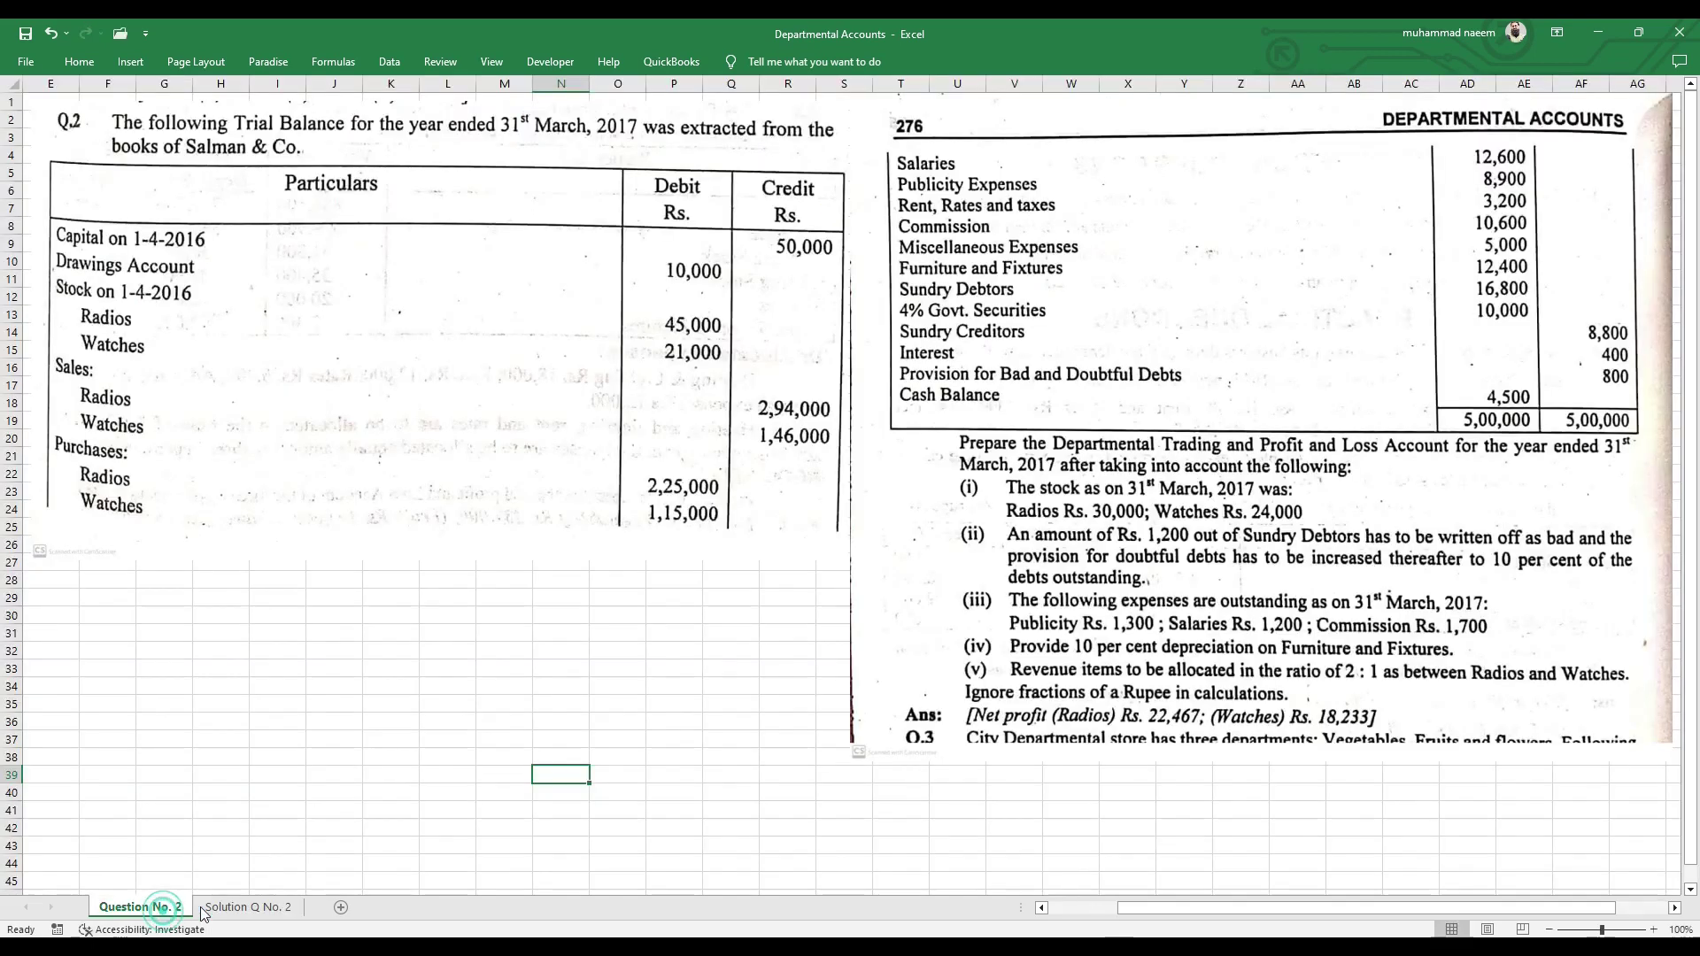
pyautogui.click(247, 910)
pyautogui.press('Tab')
pyautogui.hotkey('ctrl', 'd')
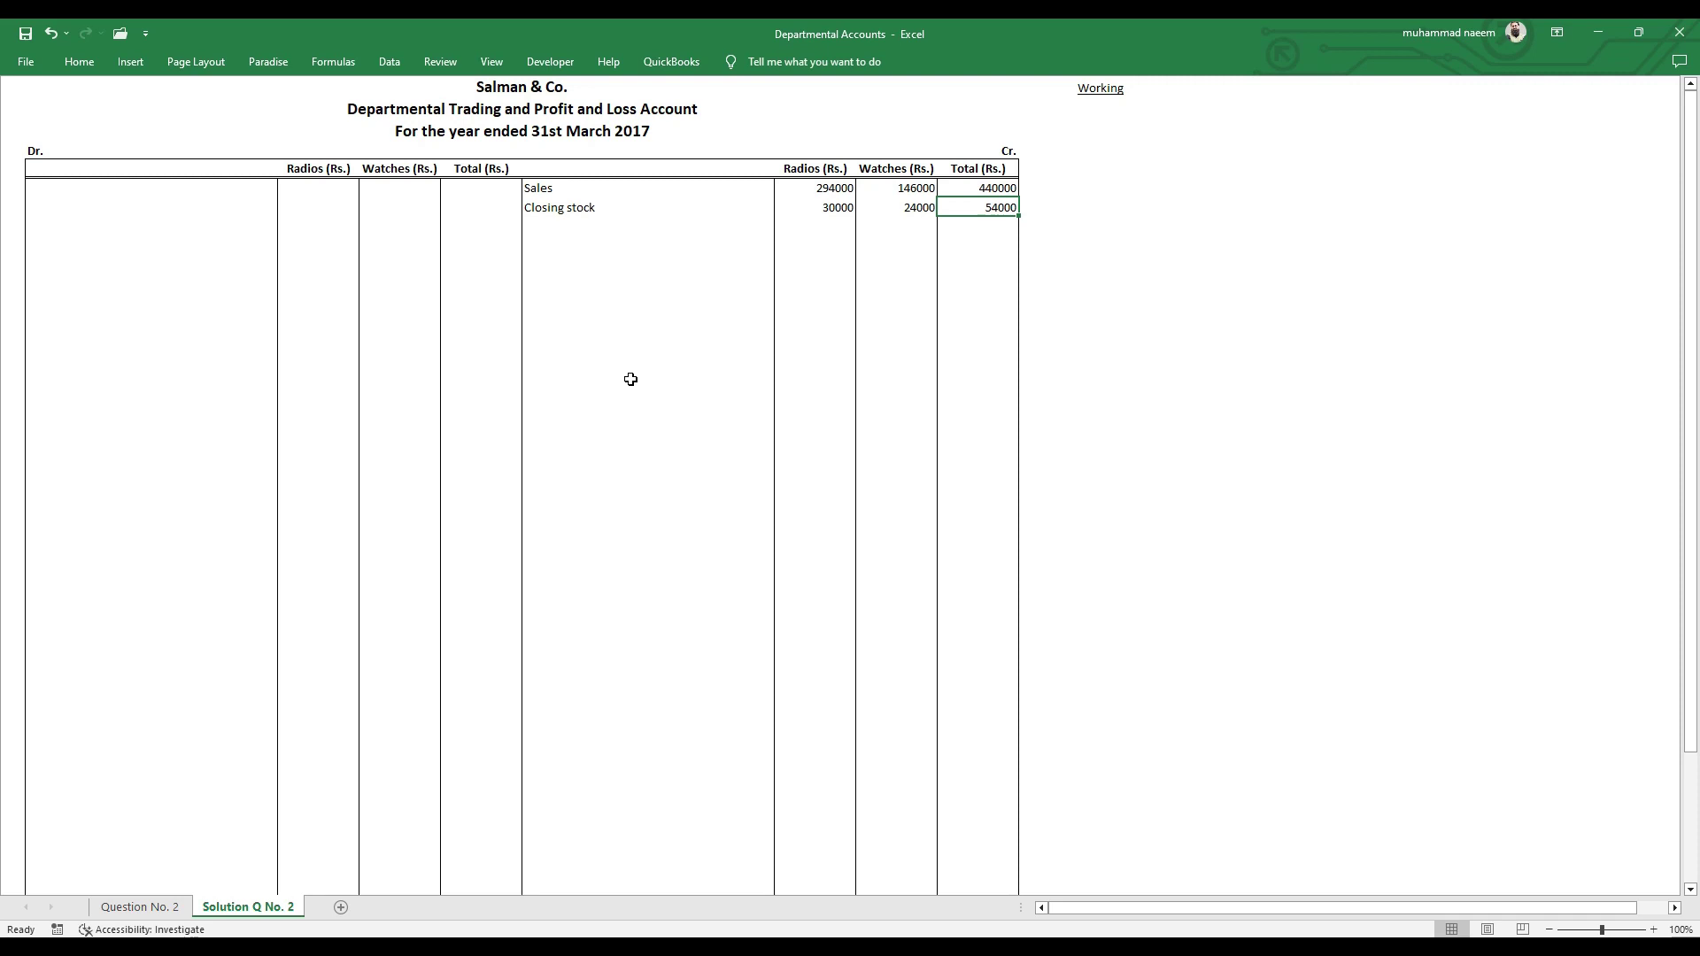
# - Label the first row of the debit side "Opening Stock"
pyautogui.press('Left')
pyautogui.press('Left')
pyautogui.press('Left')
pyautogui.press('Left')
pyautogui.press('Left')
pyautogui.press('Left')
pyautogui.press('Left')
pyautogui.press('Up')
pyautogui.write('Op')
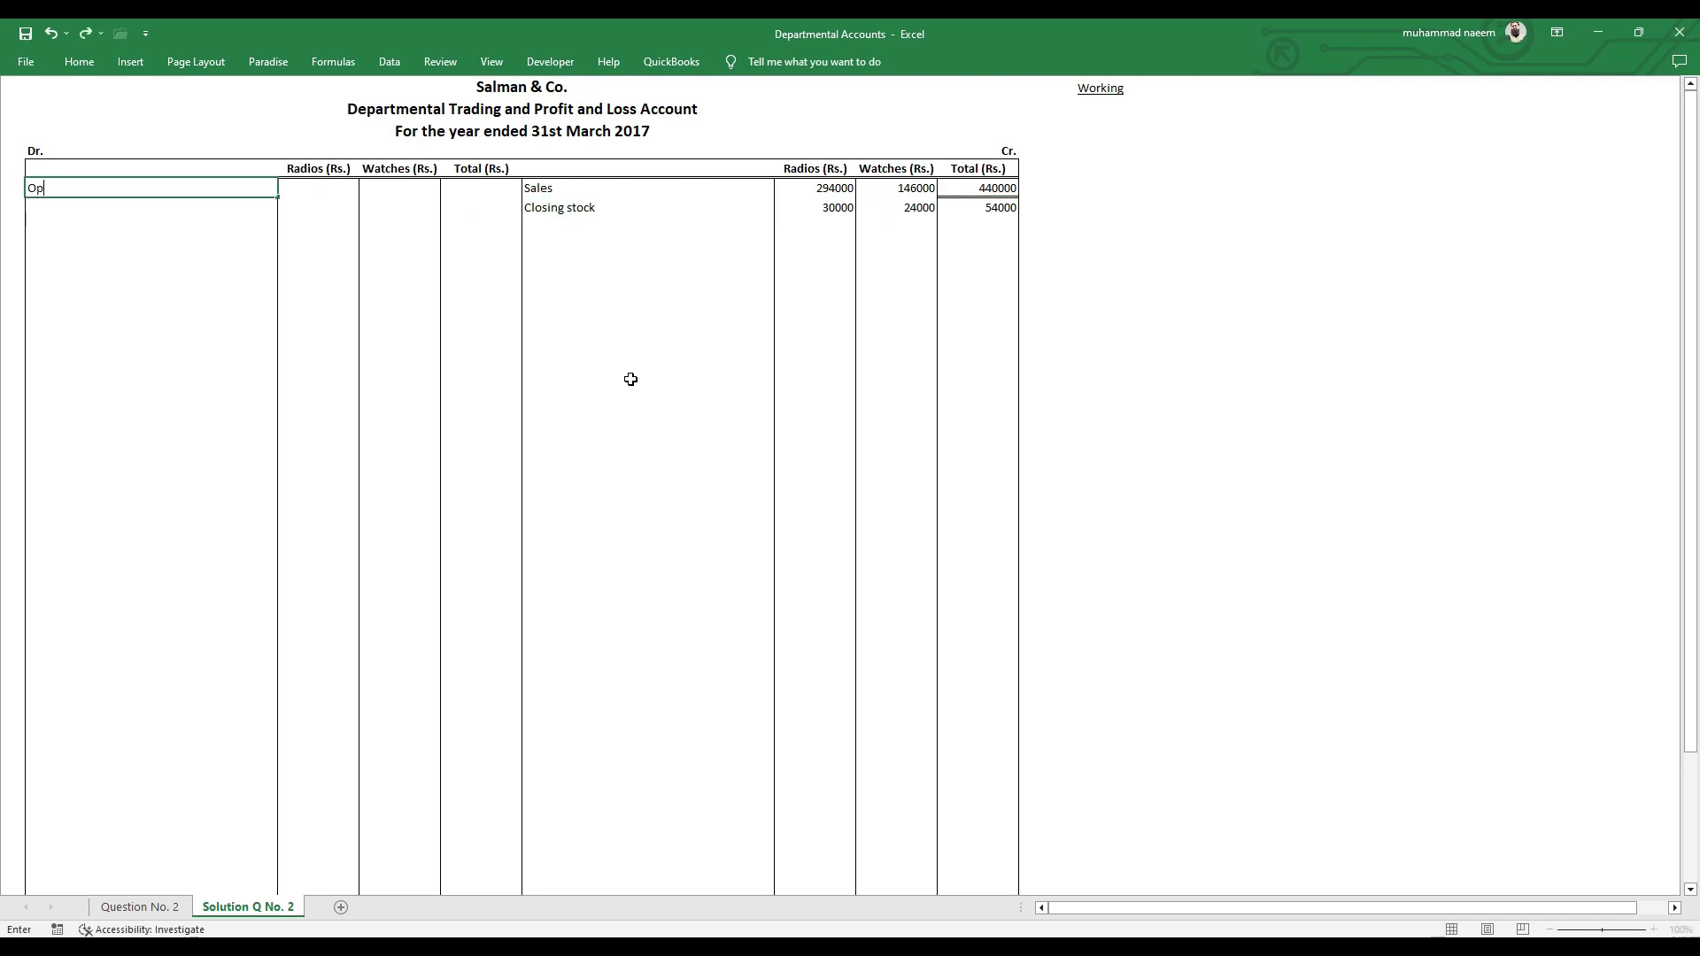
pyautogui.write('ening Stock')
pyautogui.press('Tab')
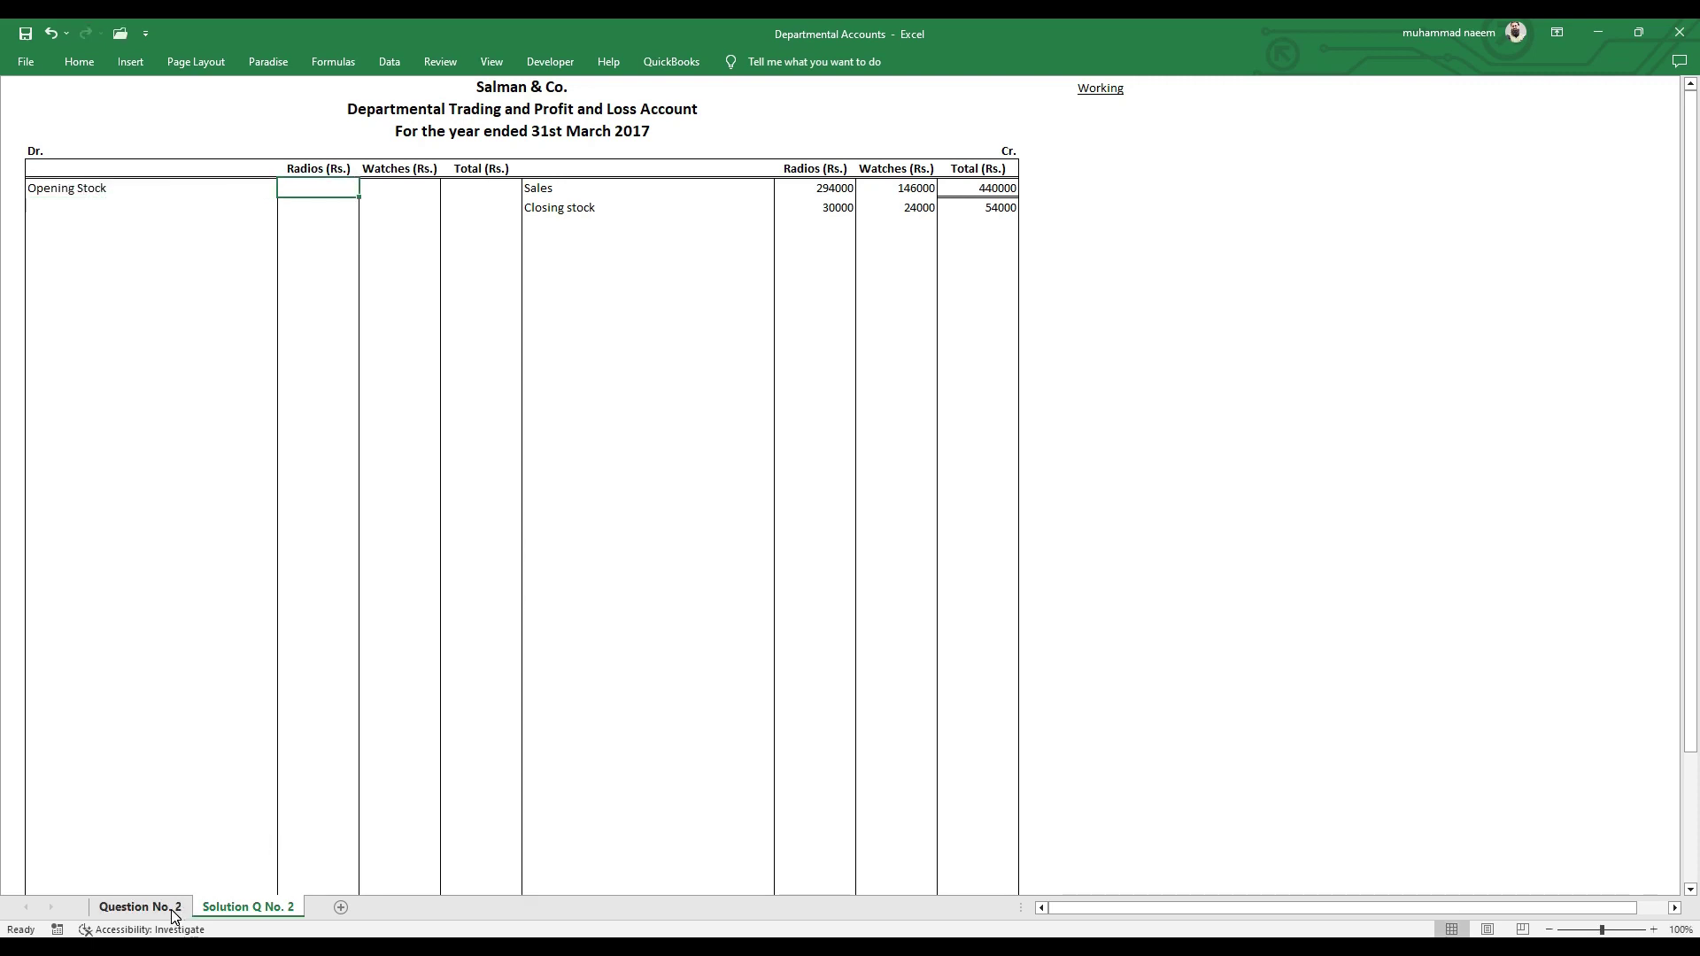
# - Enter opening stock of 45000 for Radios and 21000 for Watches, and total the row with a SUM formula
pyautogui.click(139, 908)
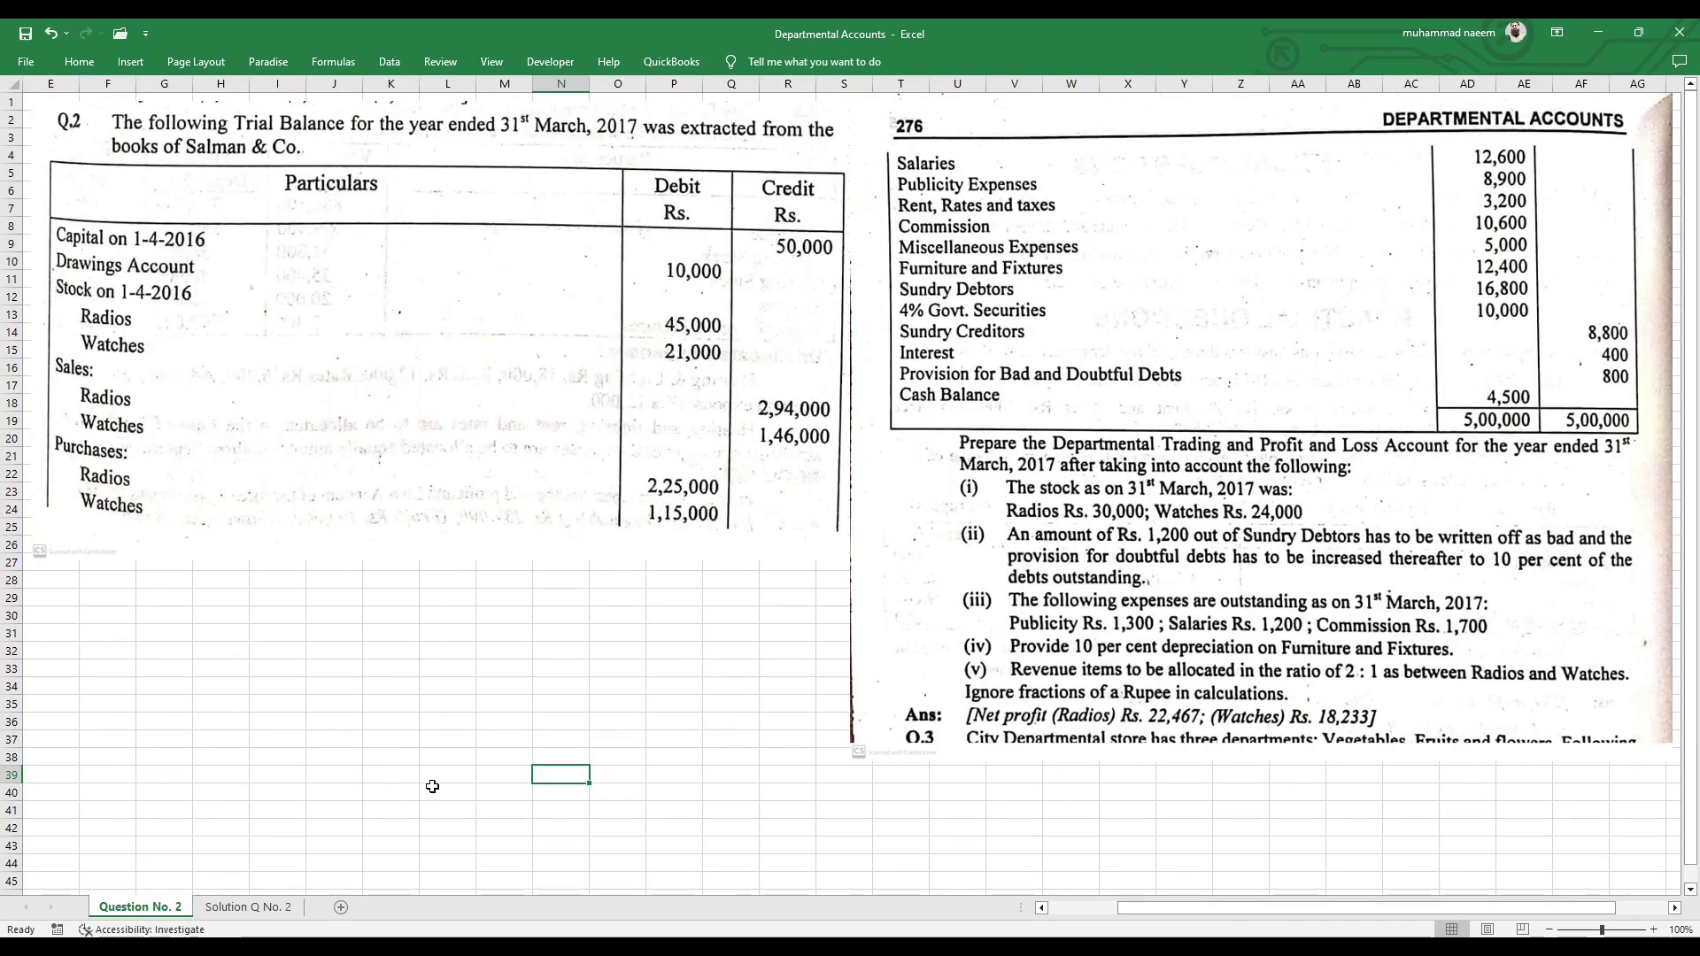
pyautogui.click(266, 907)
pyautogui.write('45000')
pyautogui.press('Tab')
pyautogui.write('2100')
pyautogui.press('Tab')
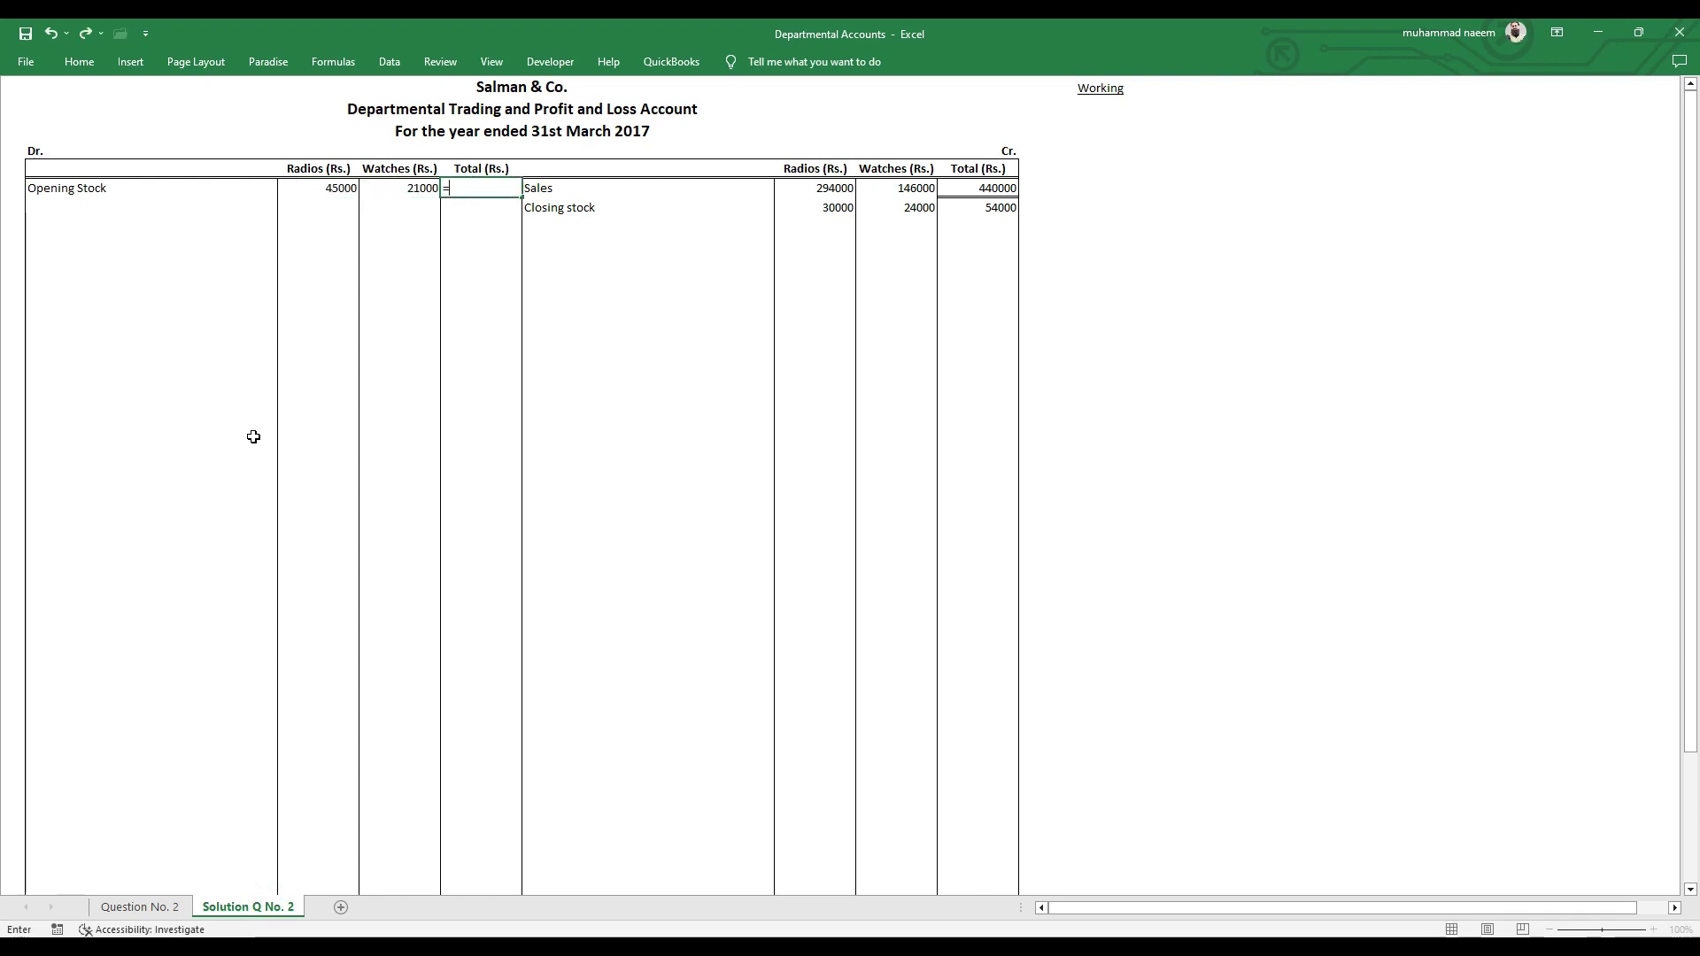
pyautogui.write('=sum(')
pyautogui.press('Left')
pyautogui.hotkey('shift', 'Left')
pyautogui.press('Return')
# - Add a "Purchases" label below Opening Stock on the debit side
pyautogui.press('Left')
pyautogui.press('Left')
pyautogui.press('Left')
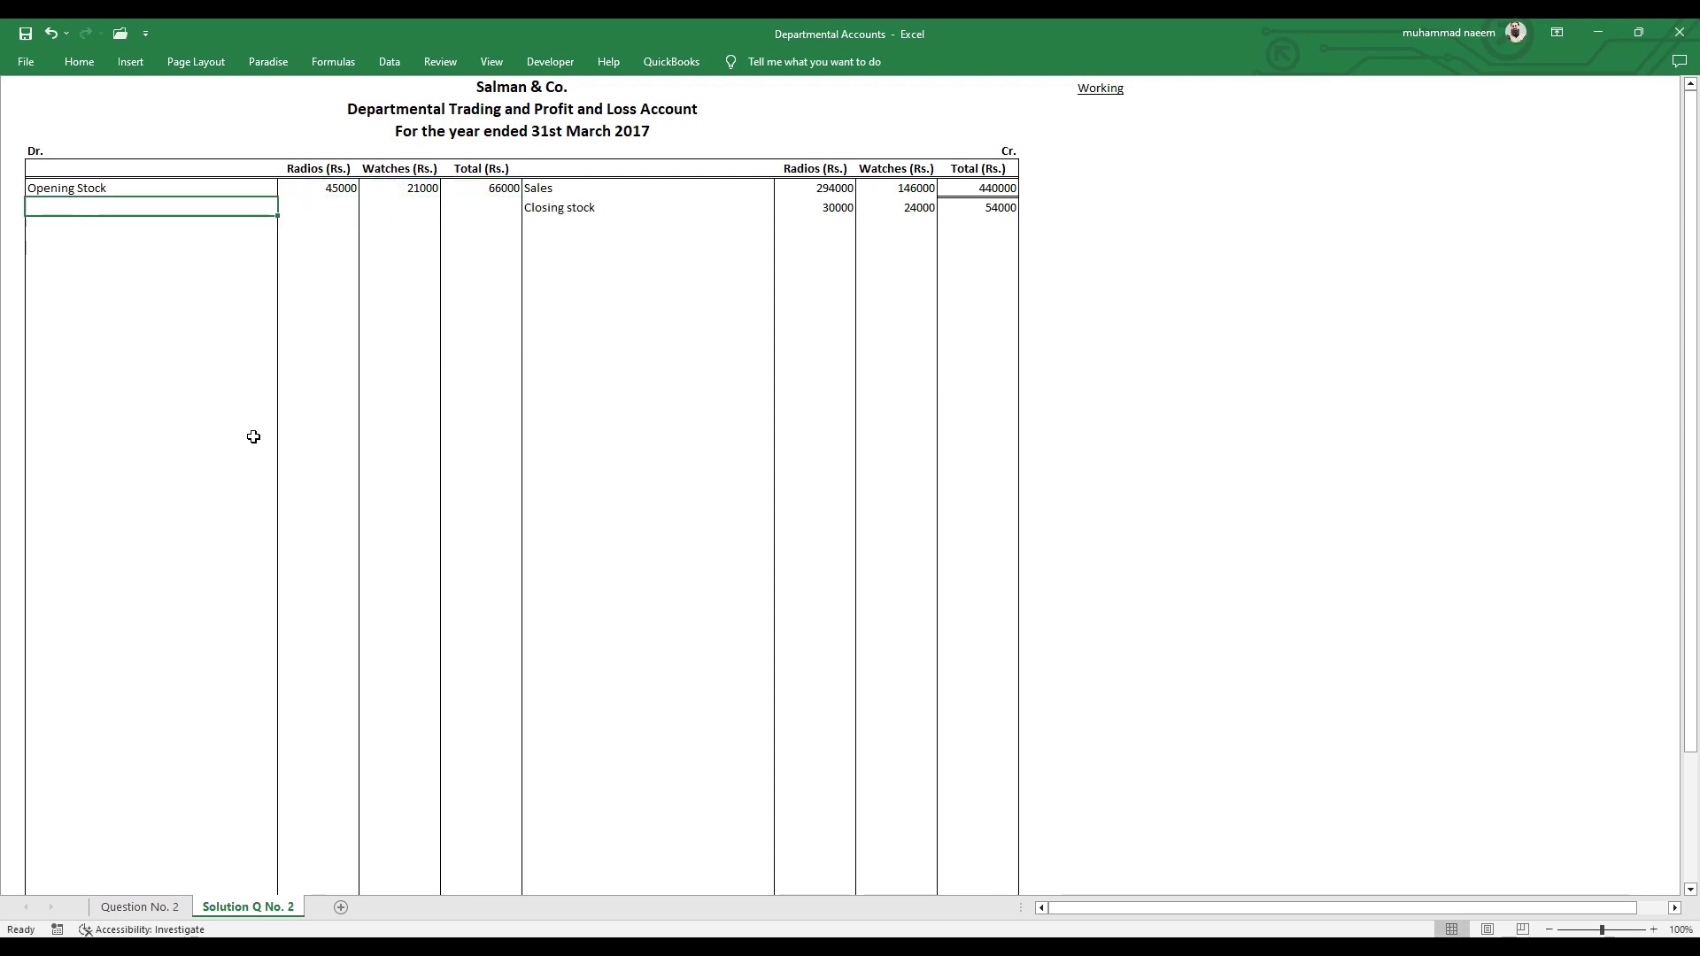
pyautogui.write('Purr')
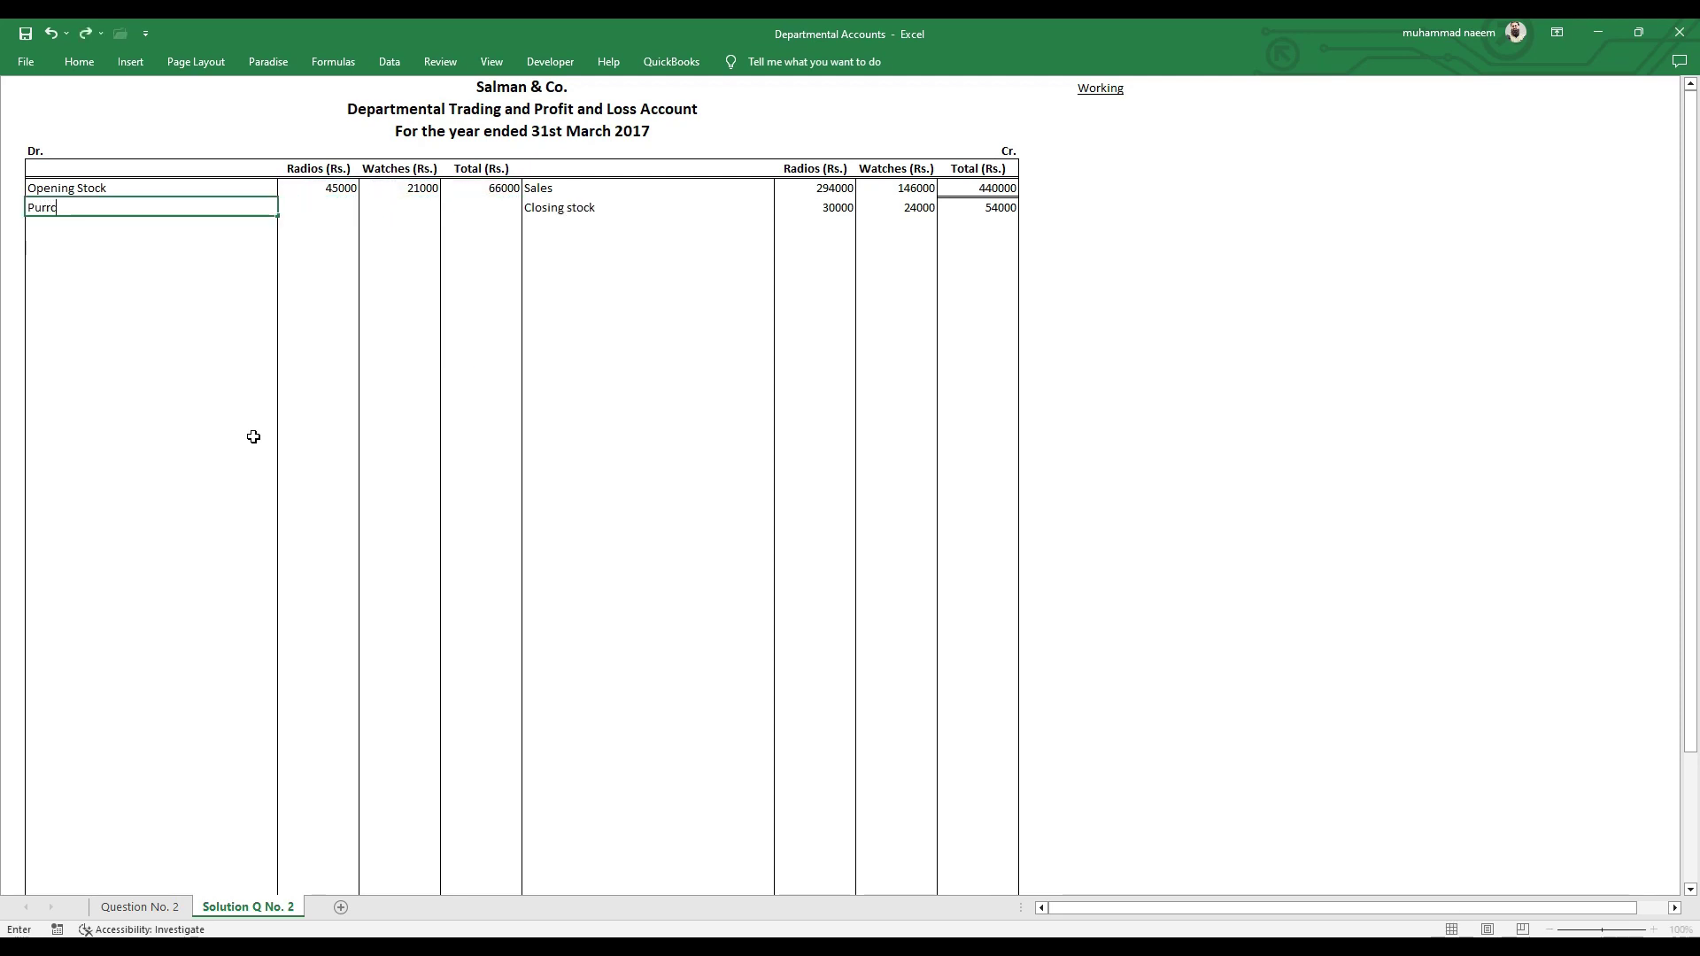
pyautogui.press('BackSpace')
pyautogui.write('chases')
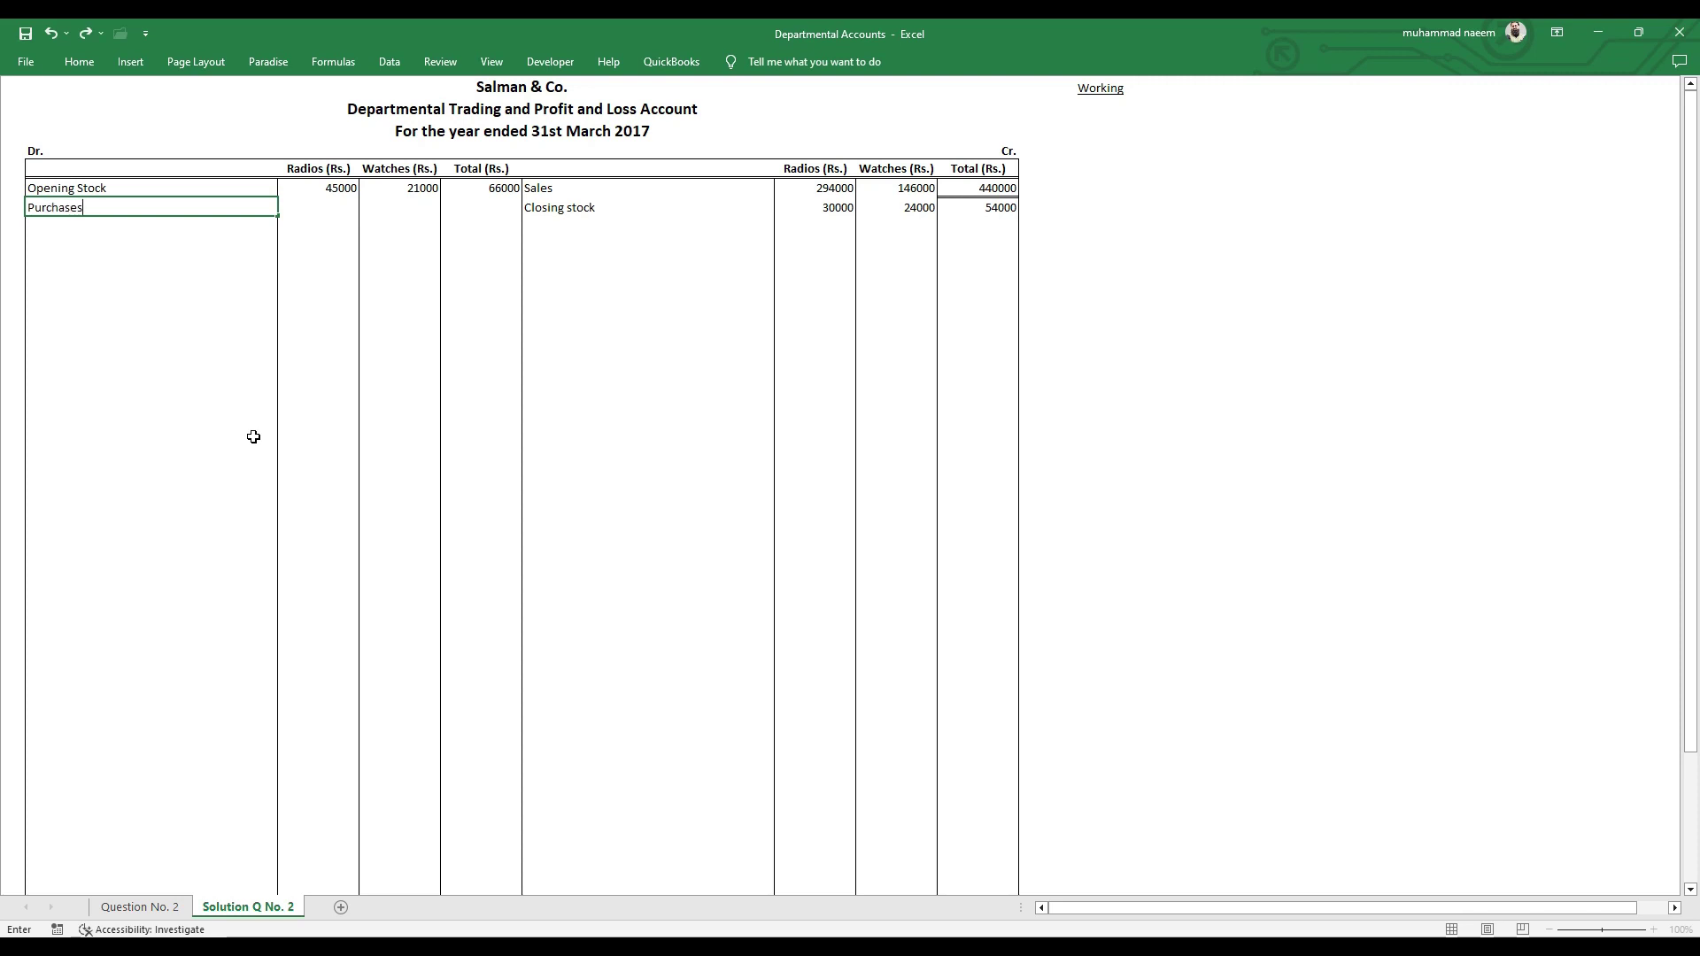
pyautogui.press('Tab')
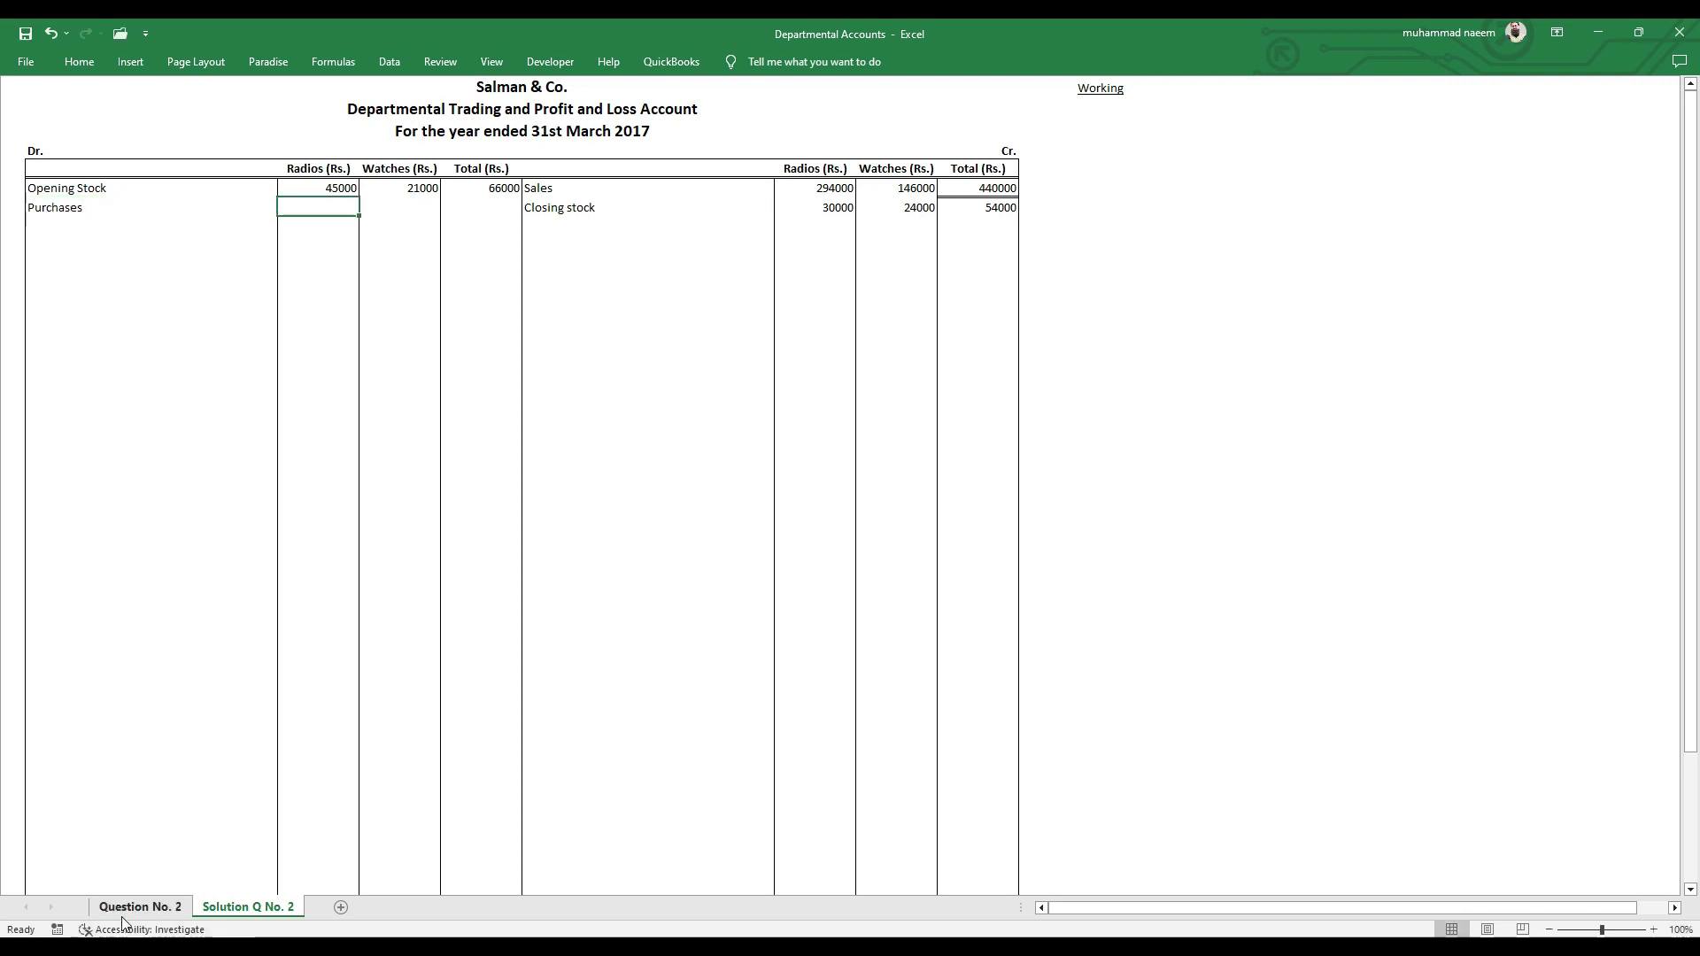
# - Enter purchases of 225000 for Radios and 115000 for Watches, checking the figures against the question sheet
pyautogui.click(125, 912)
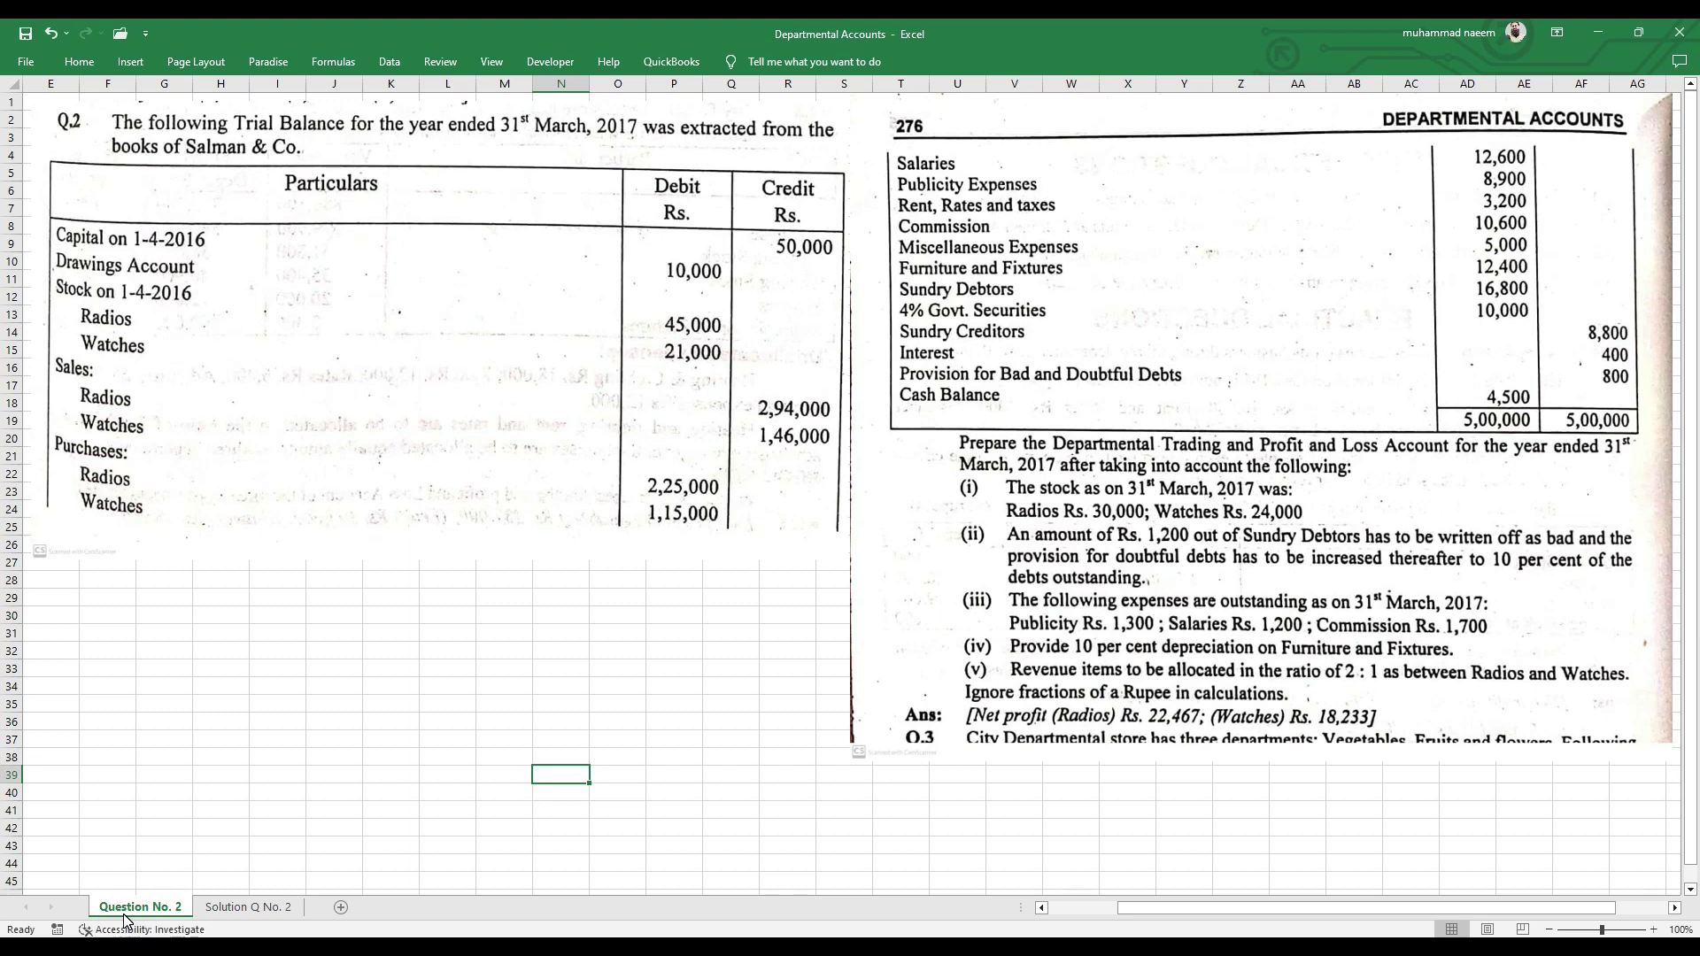
pyautogui.click(249, 910)
pyautogui.write('225000')
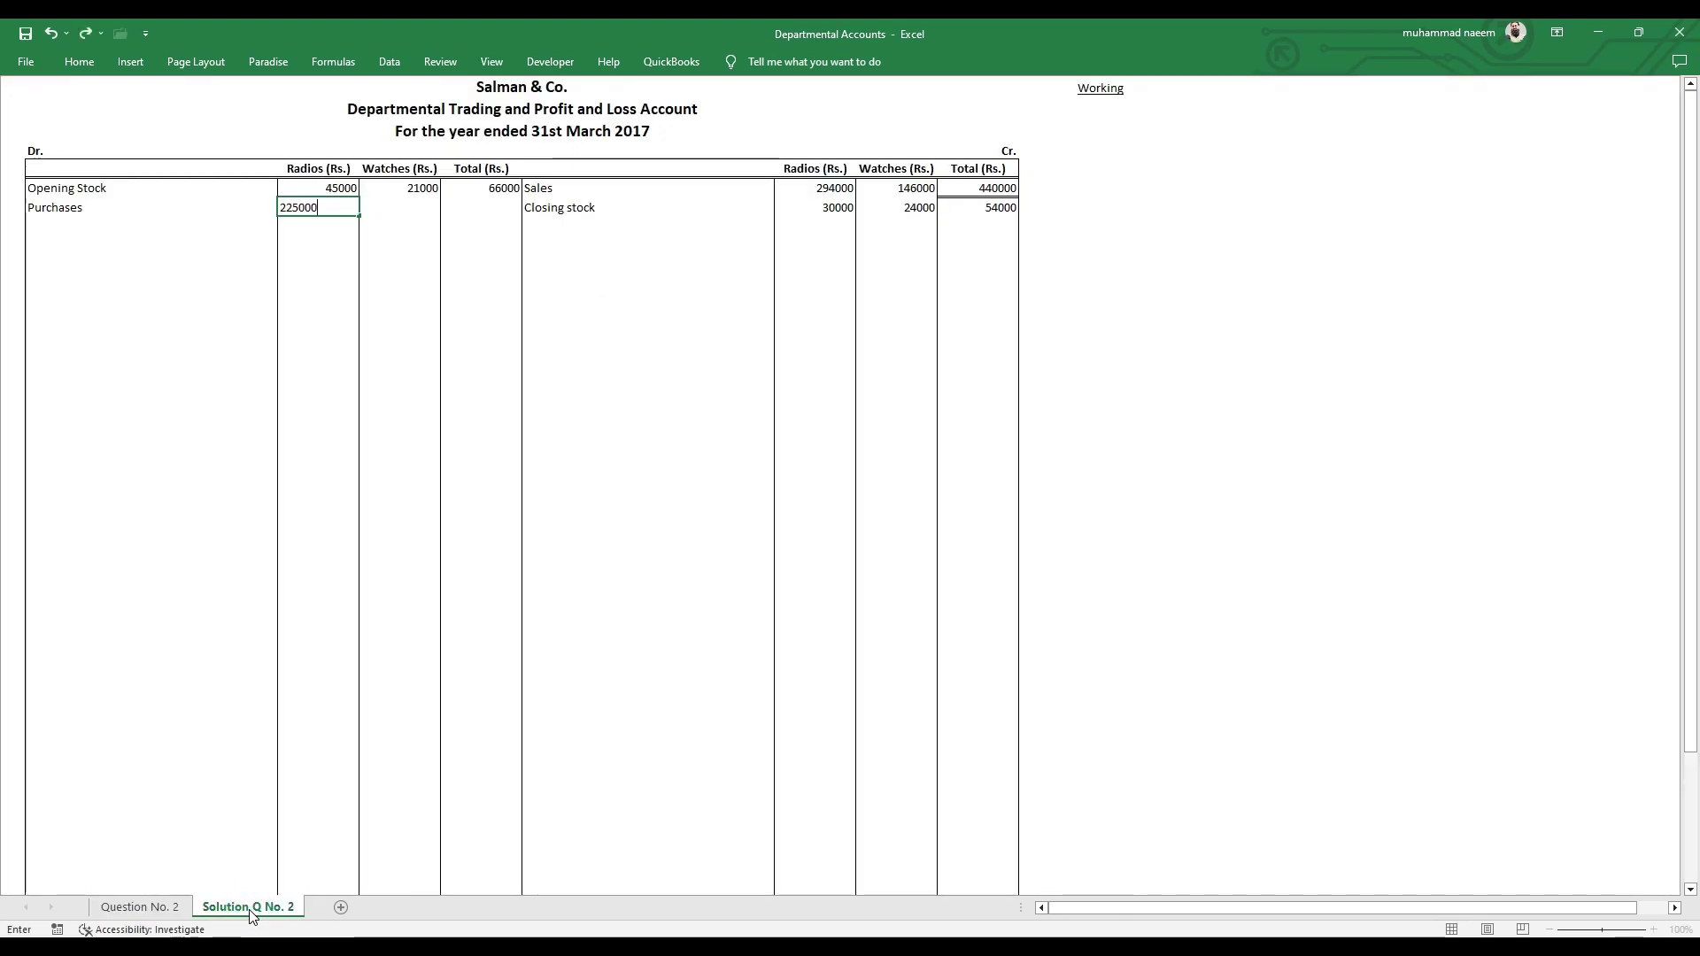
pyautogui.press('Tab')
pyautogui.write('115000')
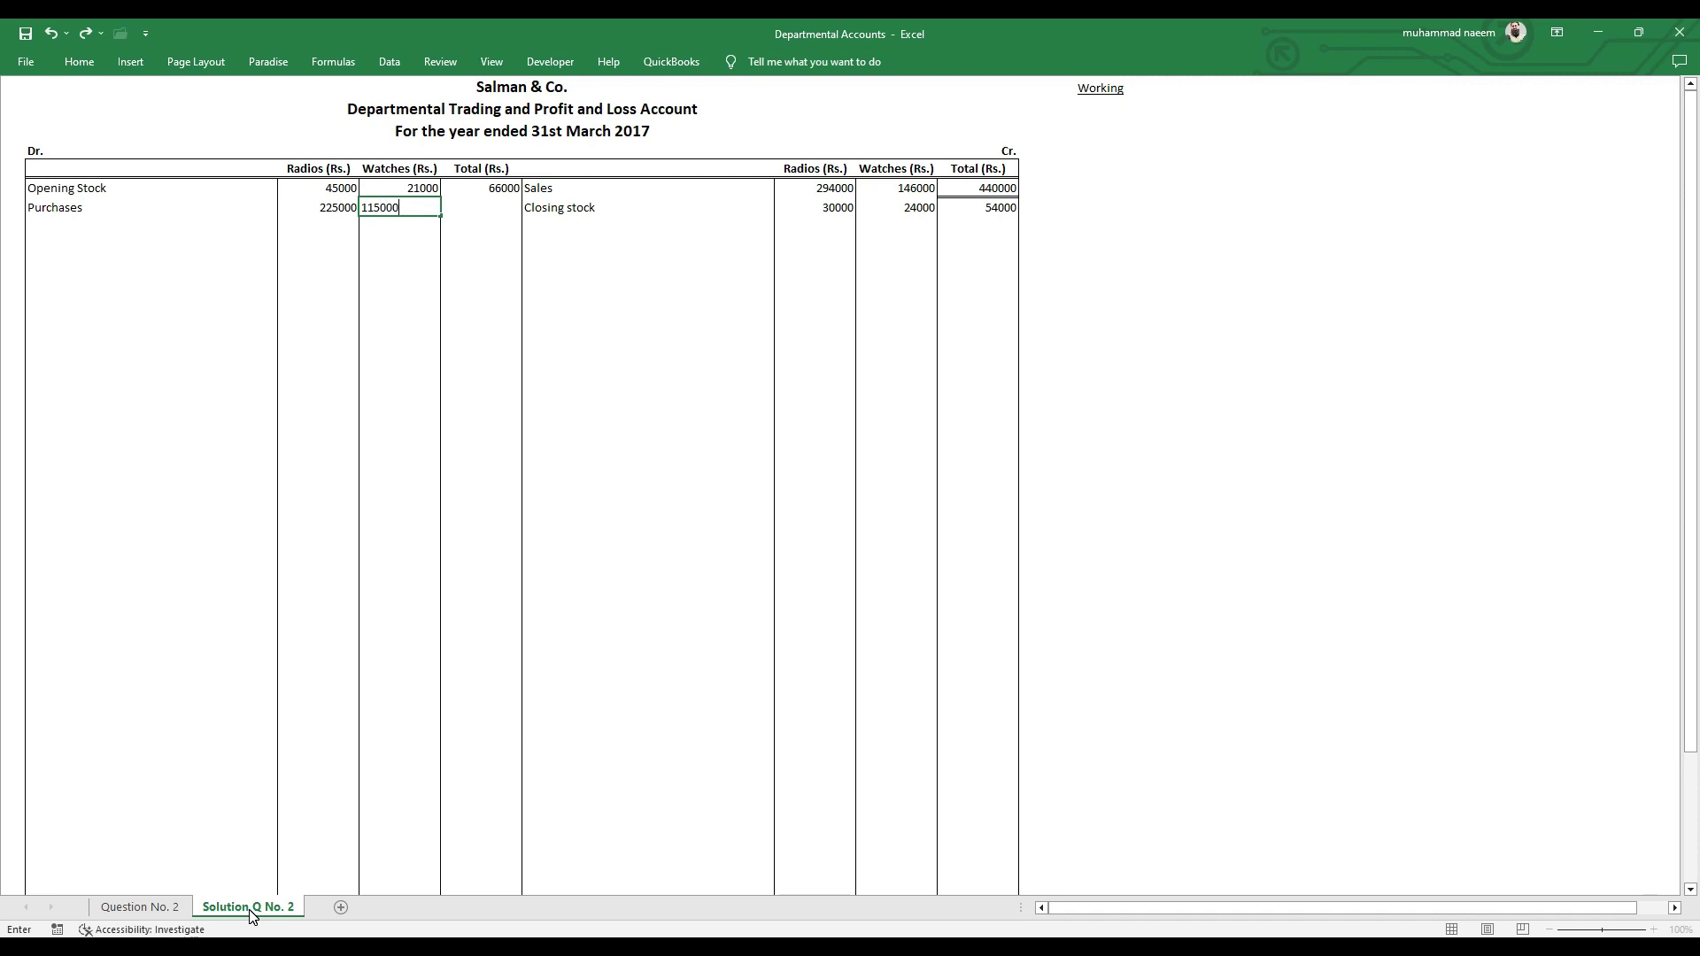
pyautogui.click(135, 904)
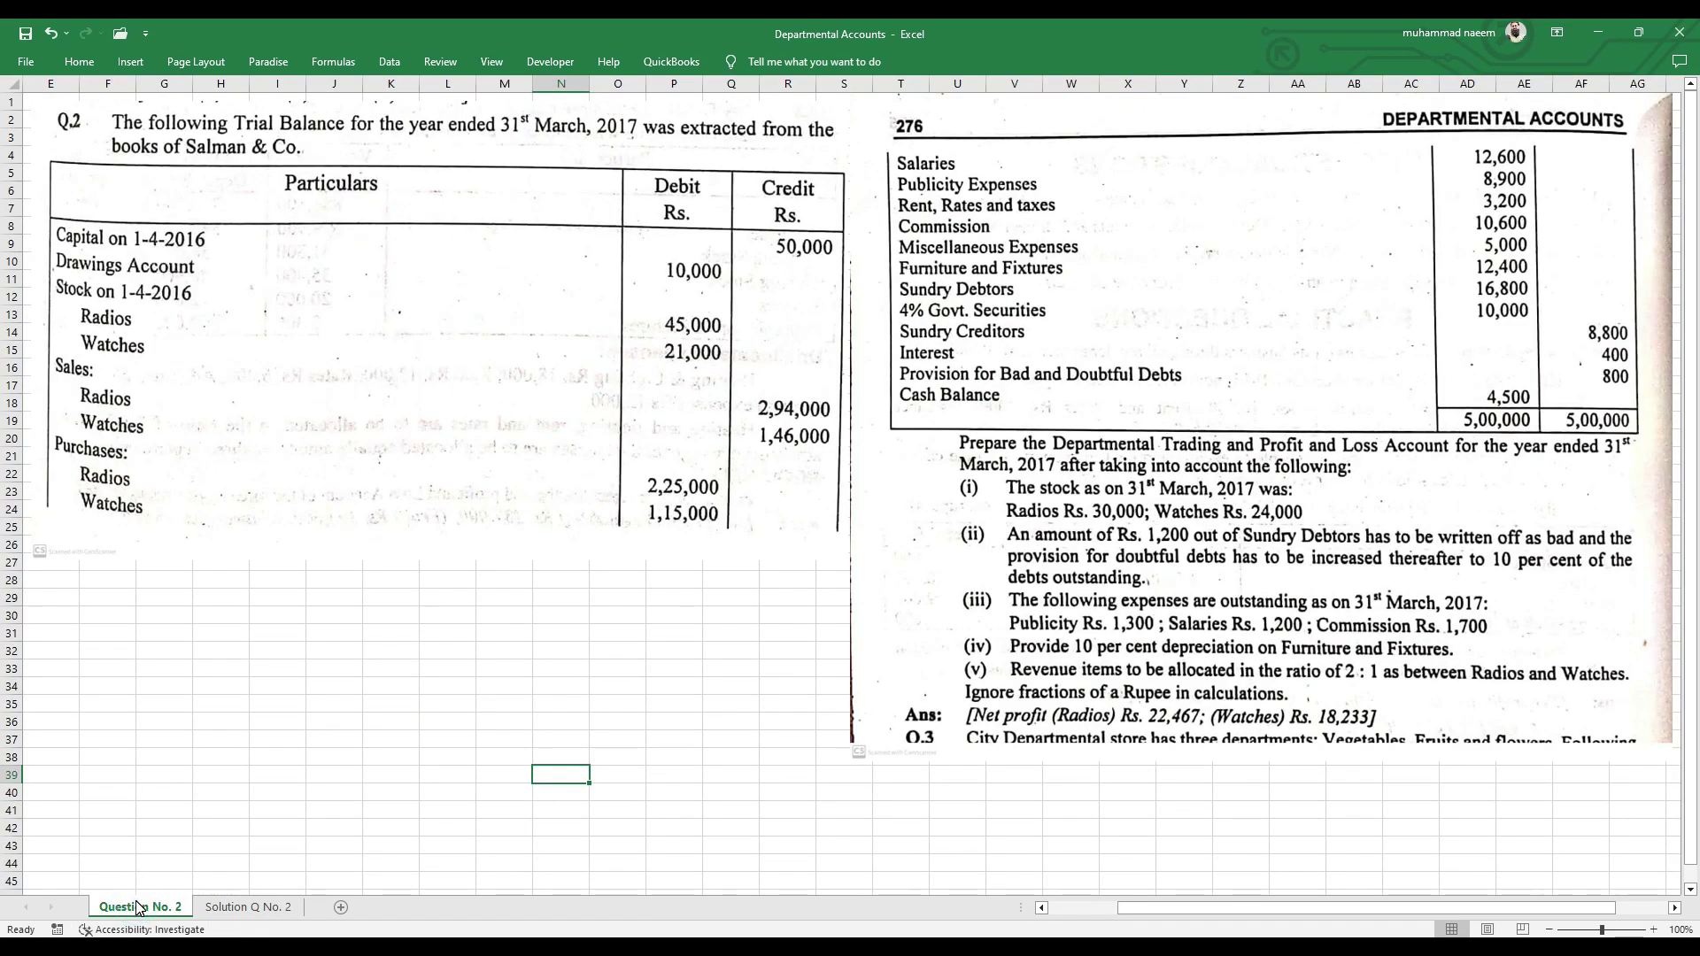
# - Fill the total formula from the Opening Stock row down into the Purchases row on the debit side
pyautogui.click(247, 906)
pyautogui.press('Down')
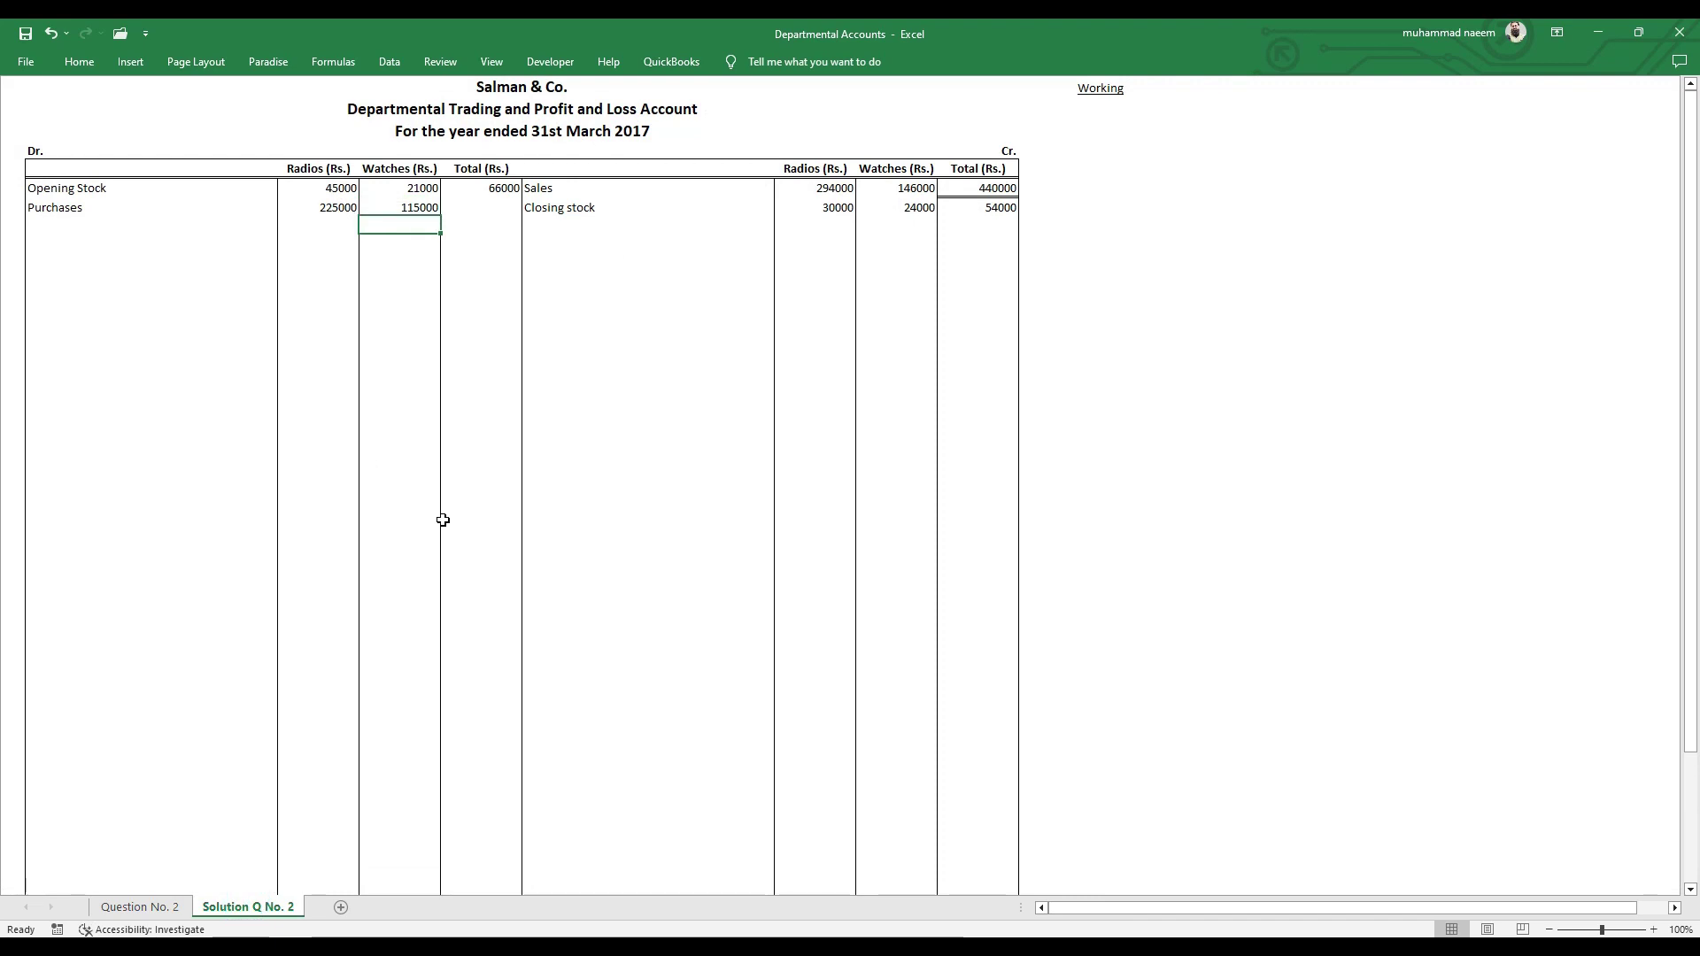
pyautogui.press('Right')
pyautogui.press('Up')
pyautogui.press('Up')
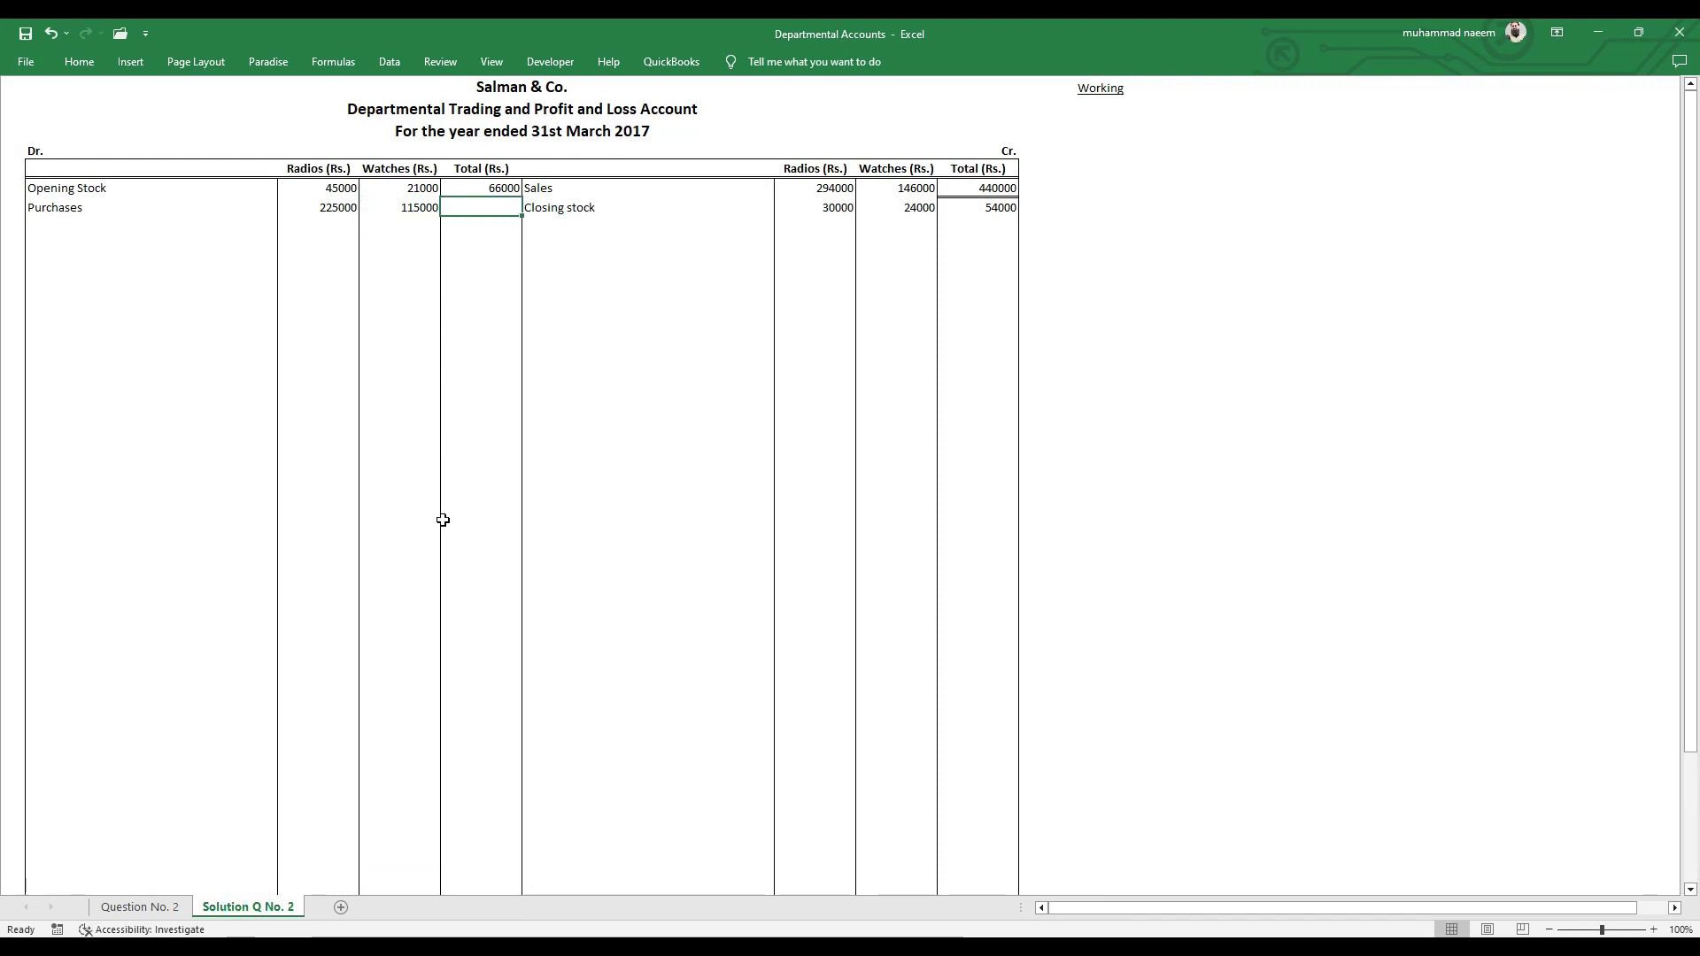
pyautogui.press('Down')
pyautogui.hotkey('ctrl', 'd')
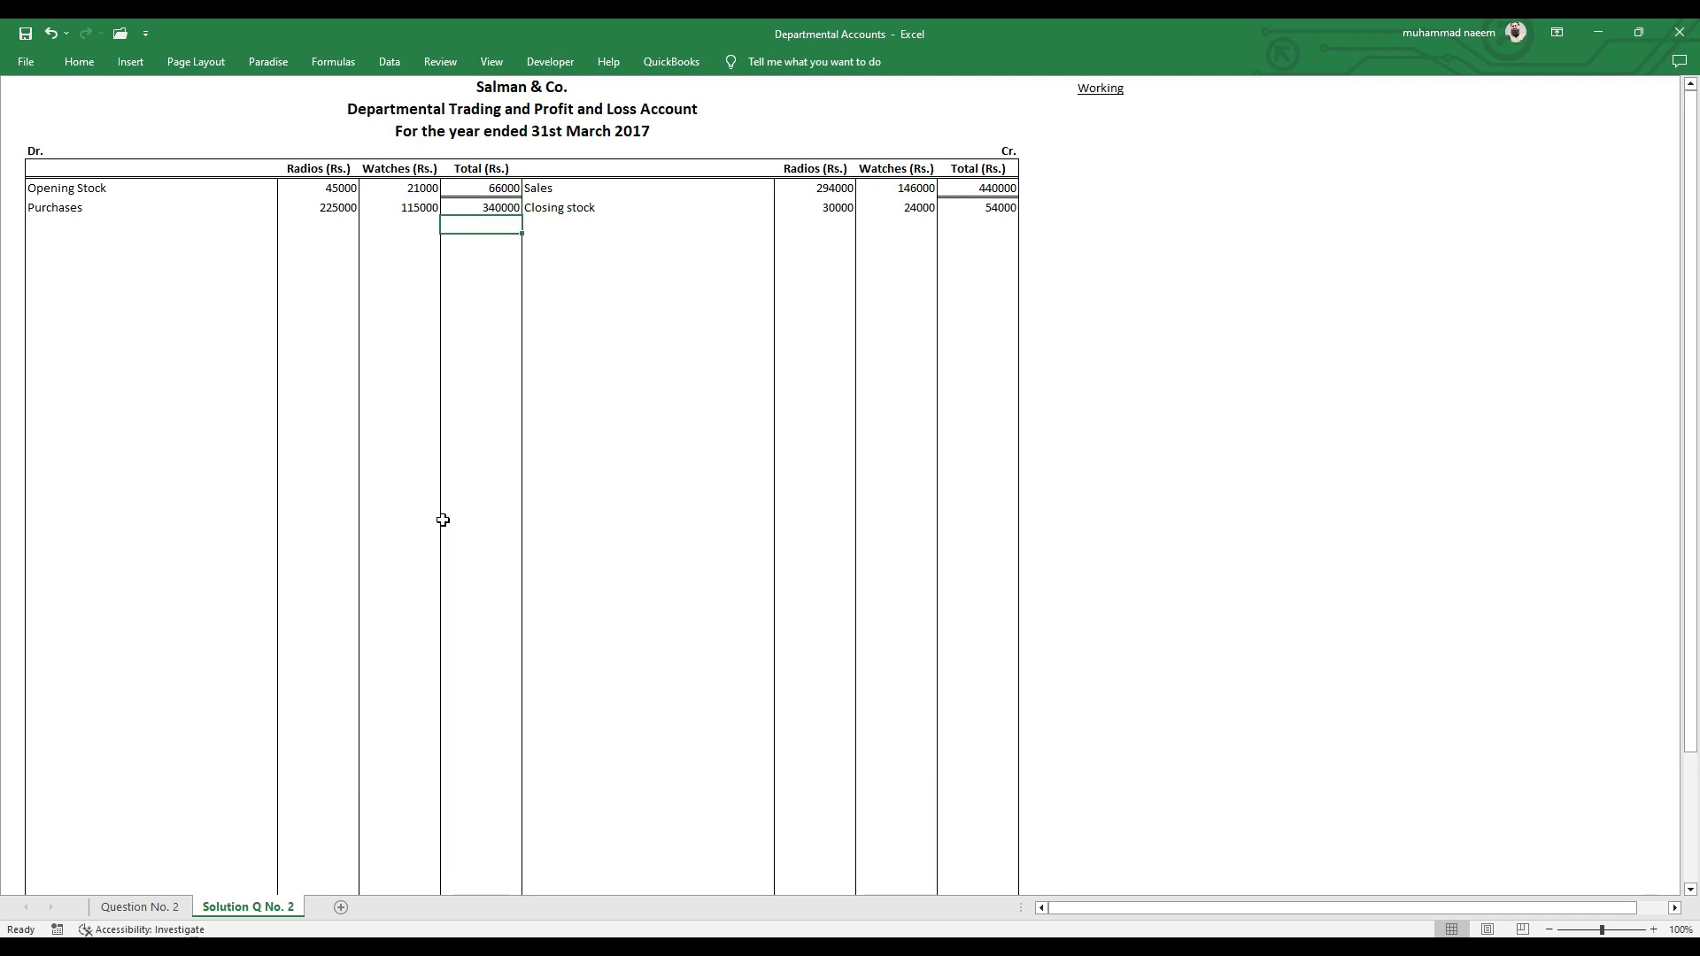
pyautogui.press('Down')
pyautogui.press('Left')
pyautogui.press('Left')
pyautogui.press('Left')
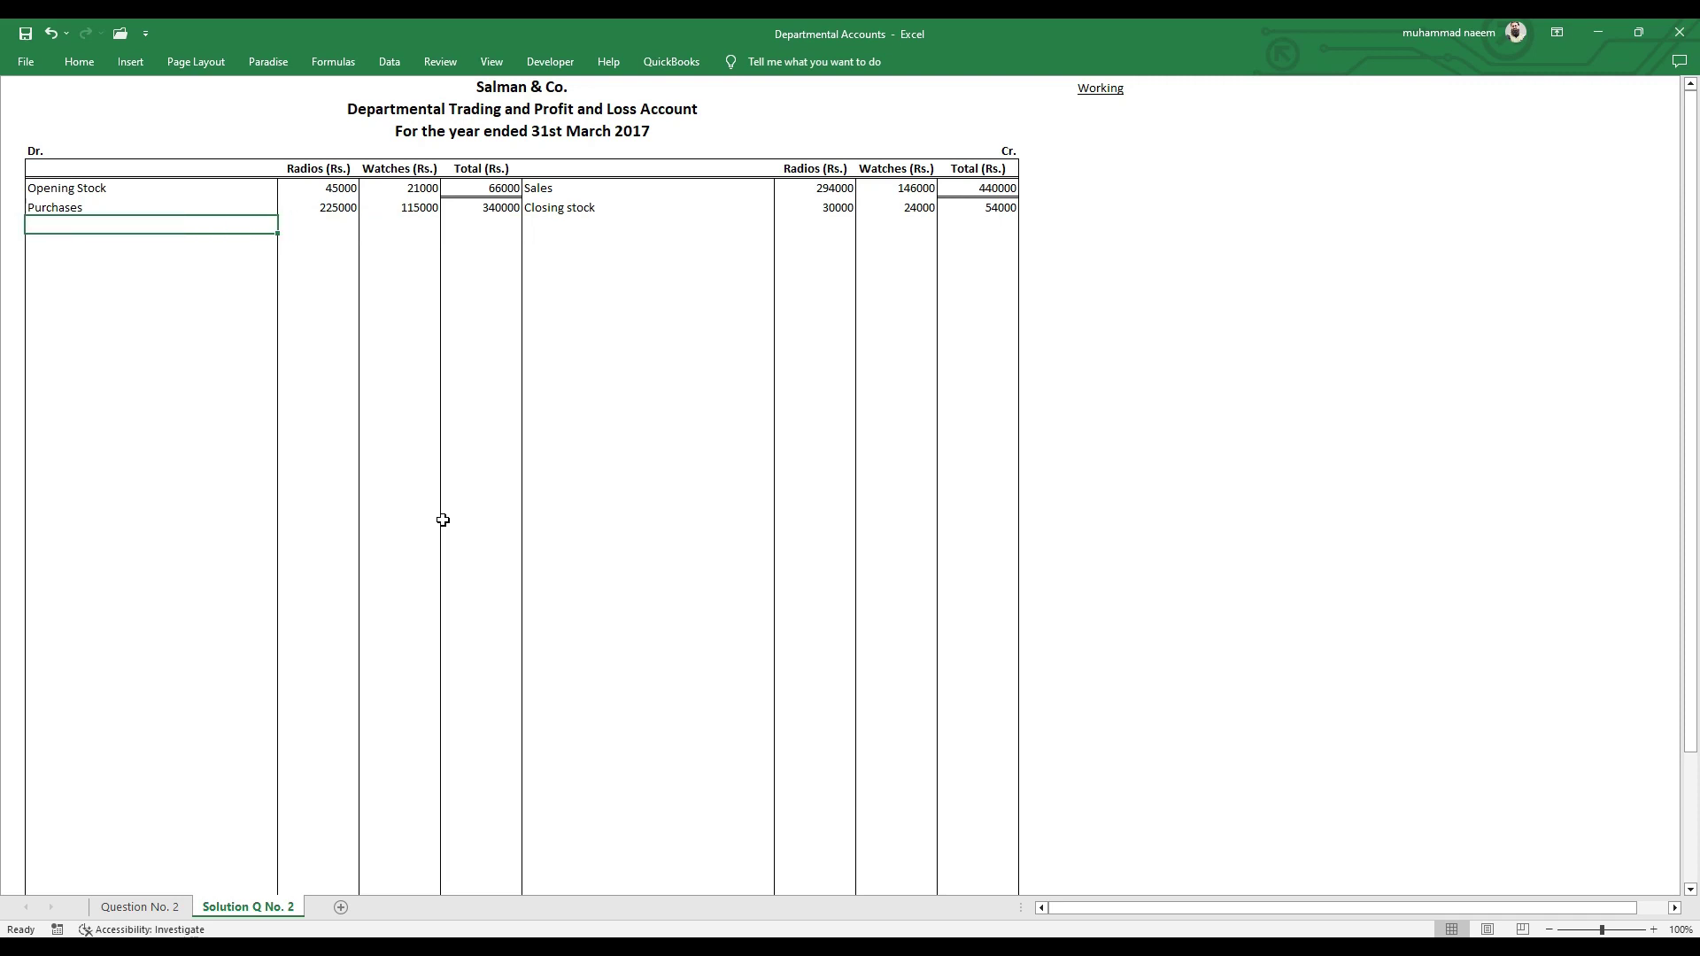
pyautogui.press('Right')
pyautogui.press('Right')
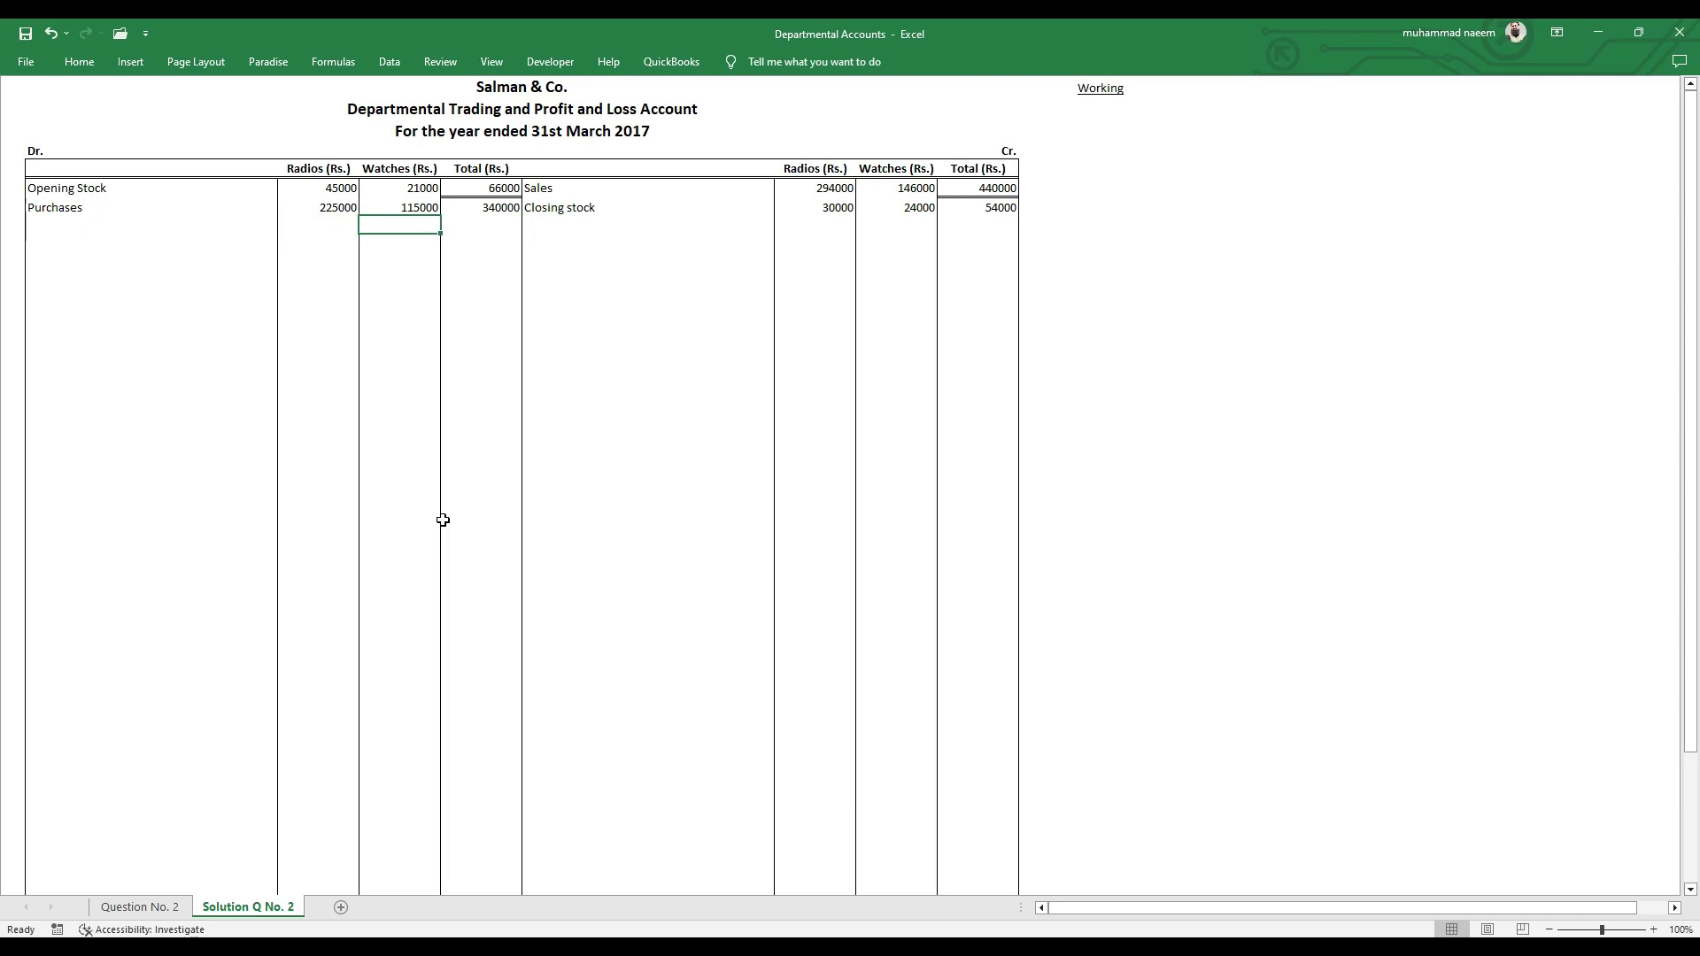
# - Remove the top border from the Purchases total cell on the debit side
pyautogui.press('Right')
pyautogui.press('Up')
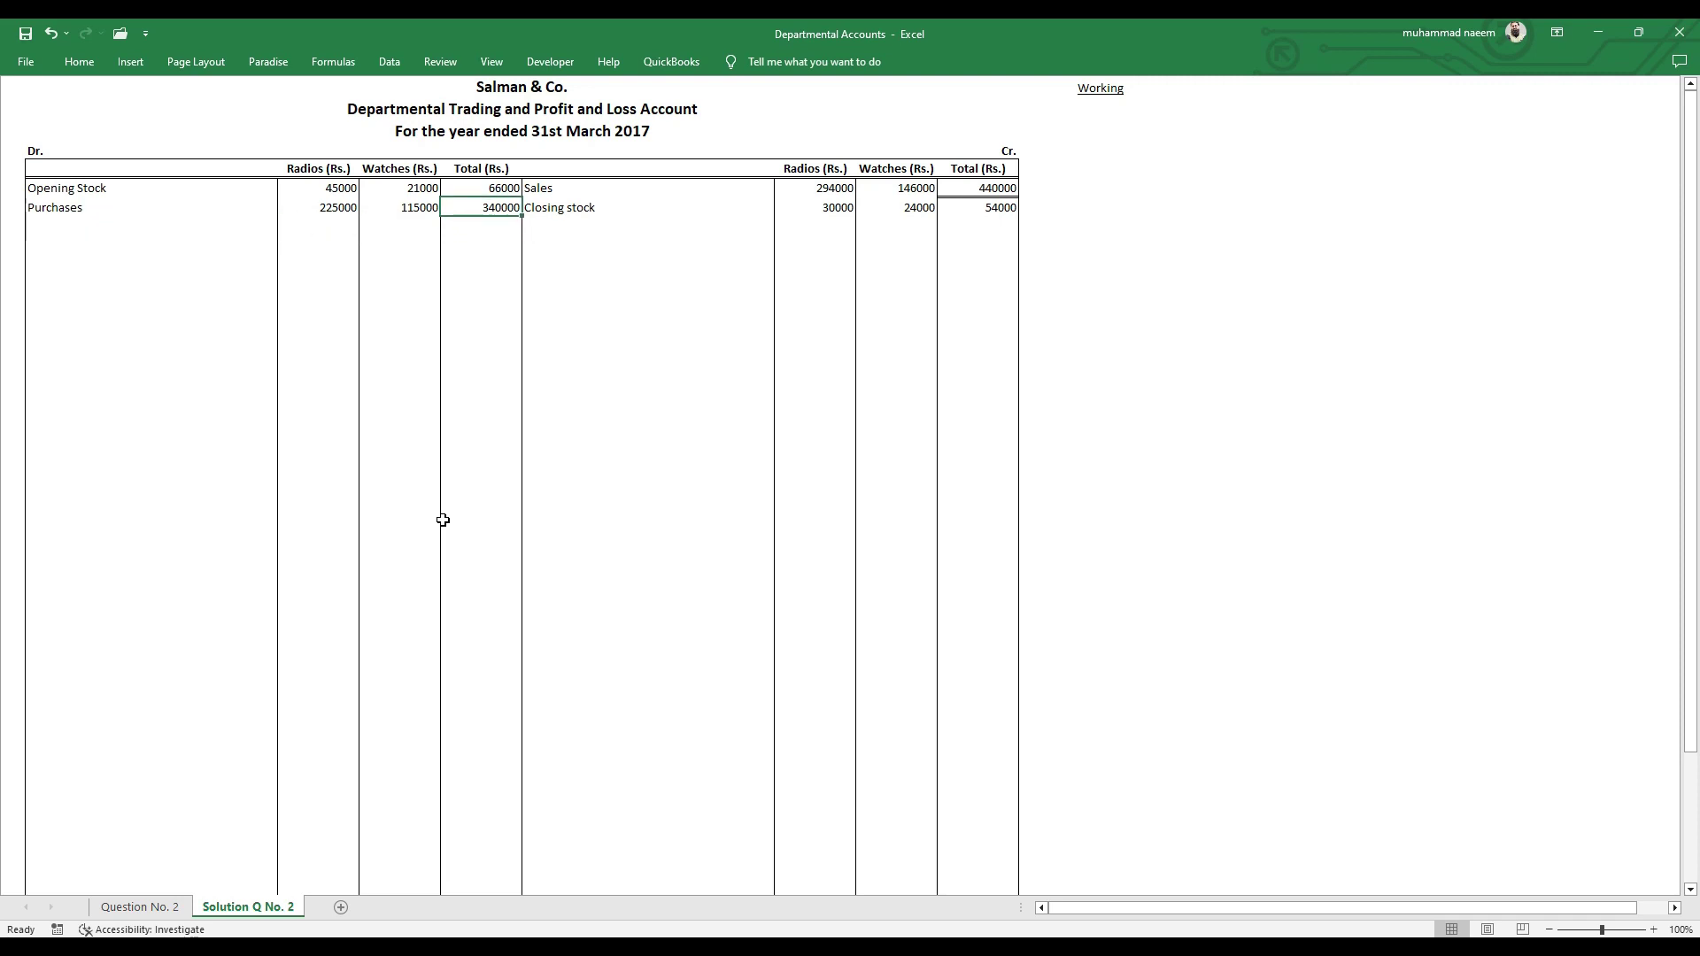
pyautogui.click(81, 64)
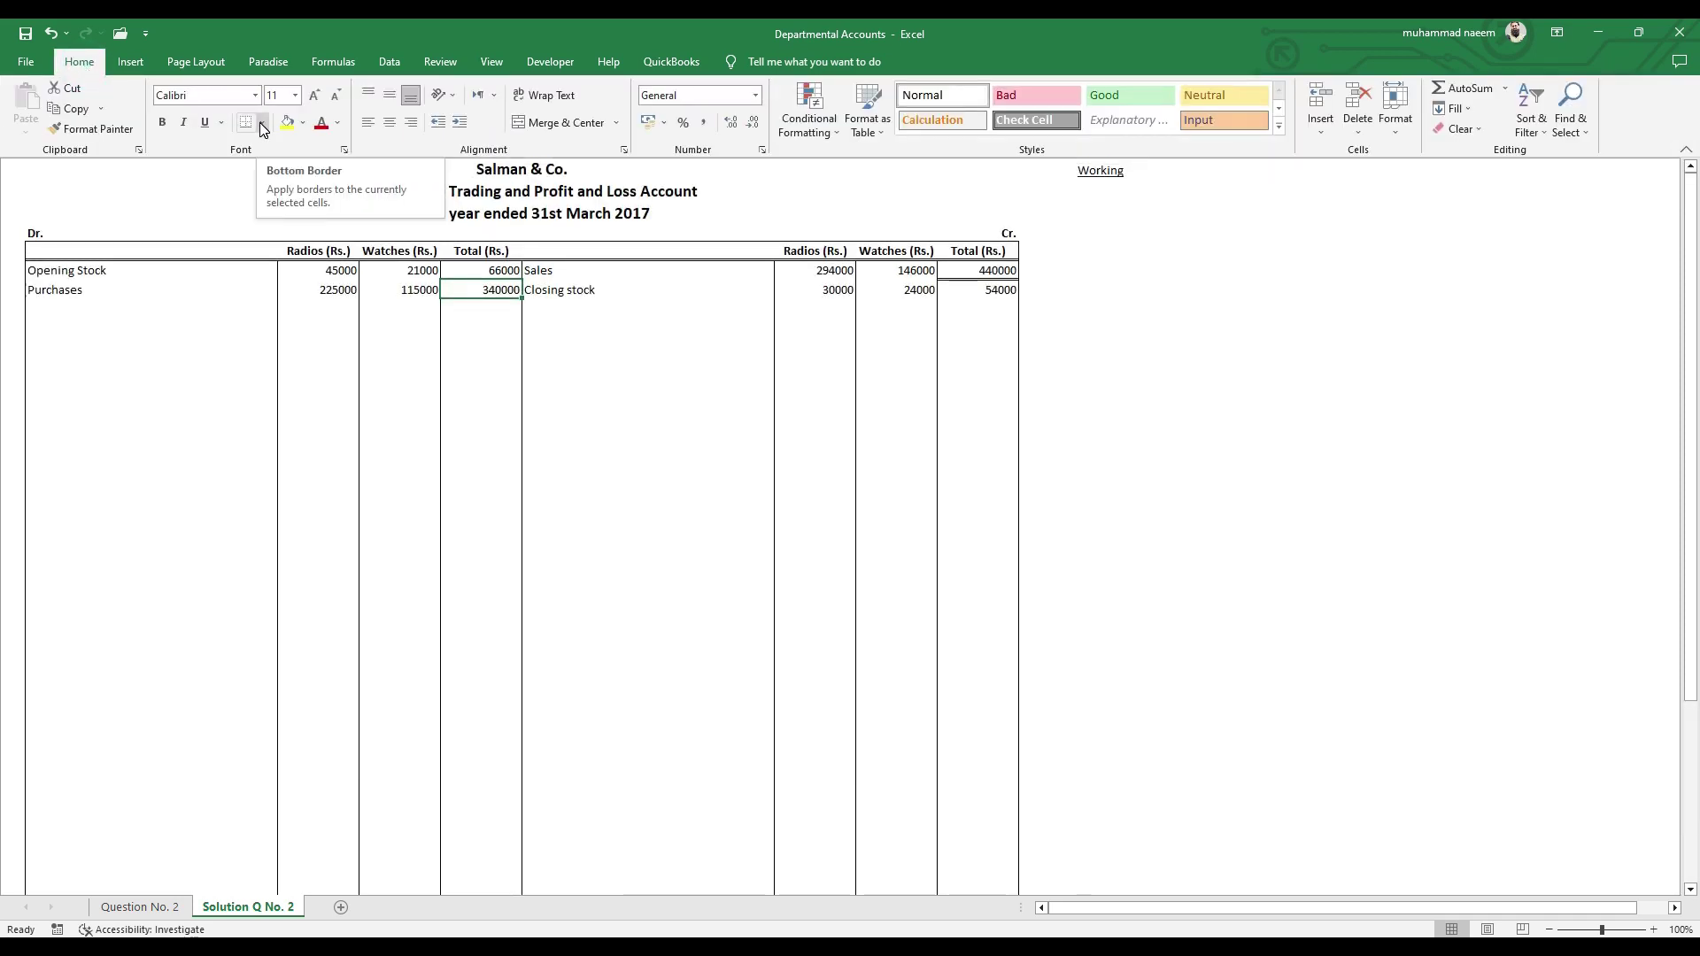
pyautogui.click(493, 340)
pyautogui.click(487, 292)
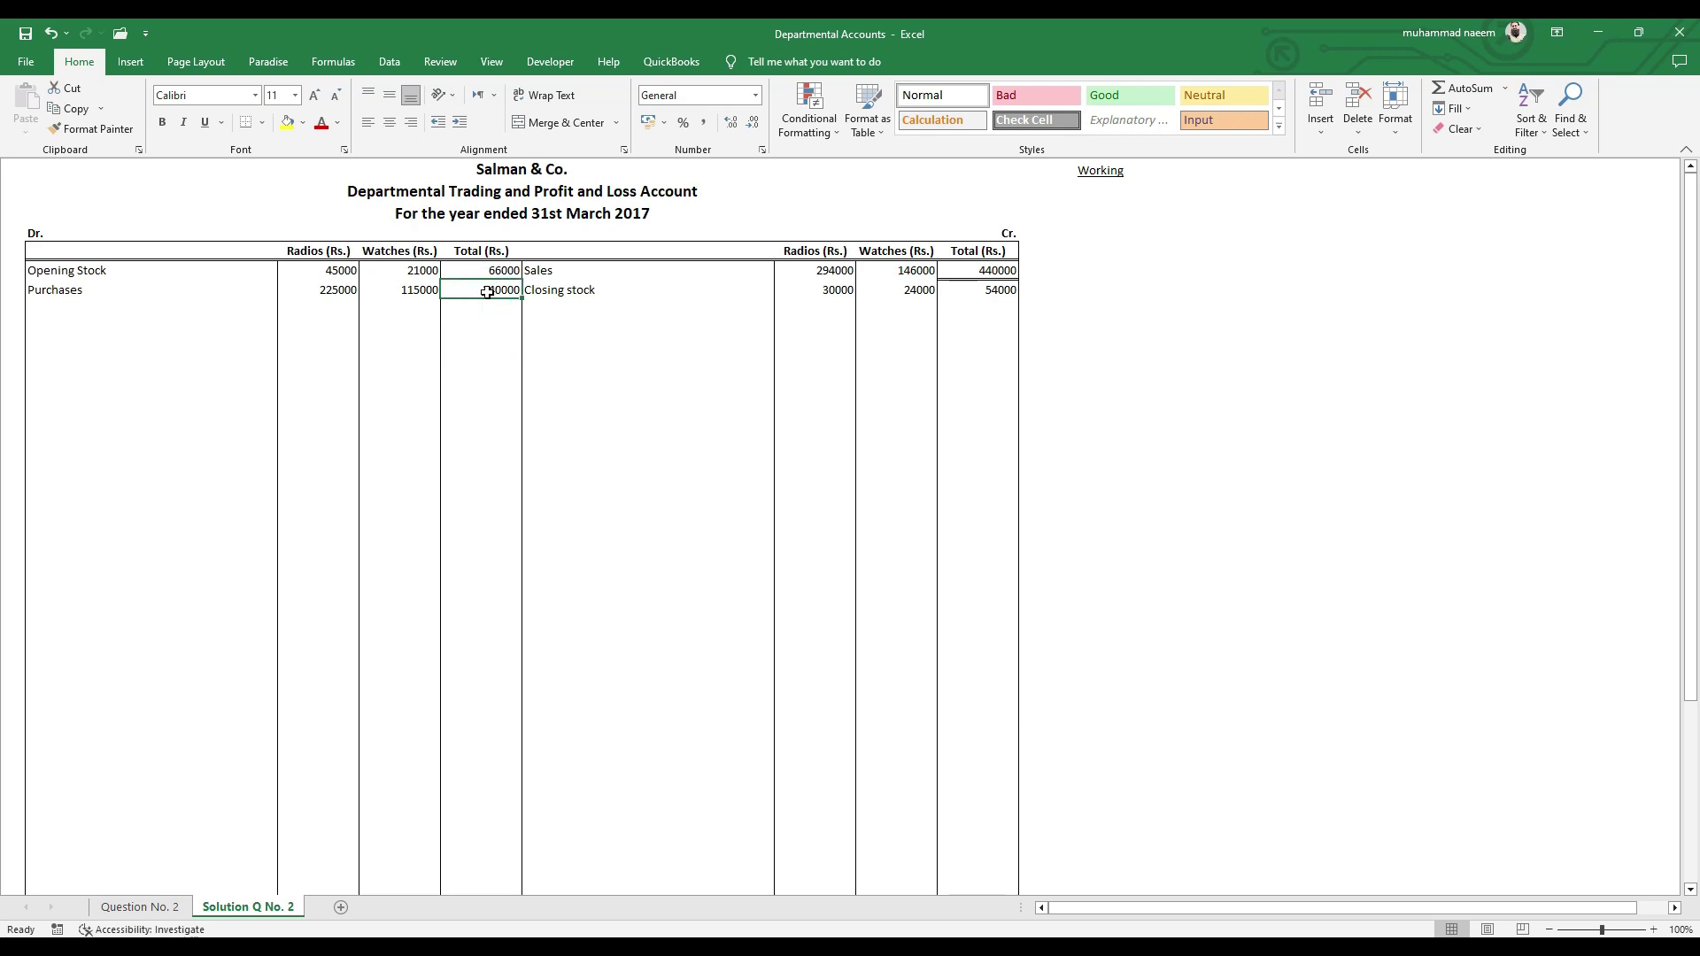
pyautogui.hotkey('ctrl', '1')
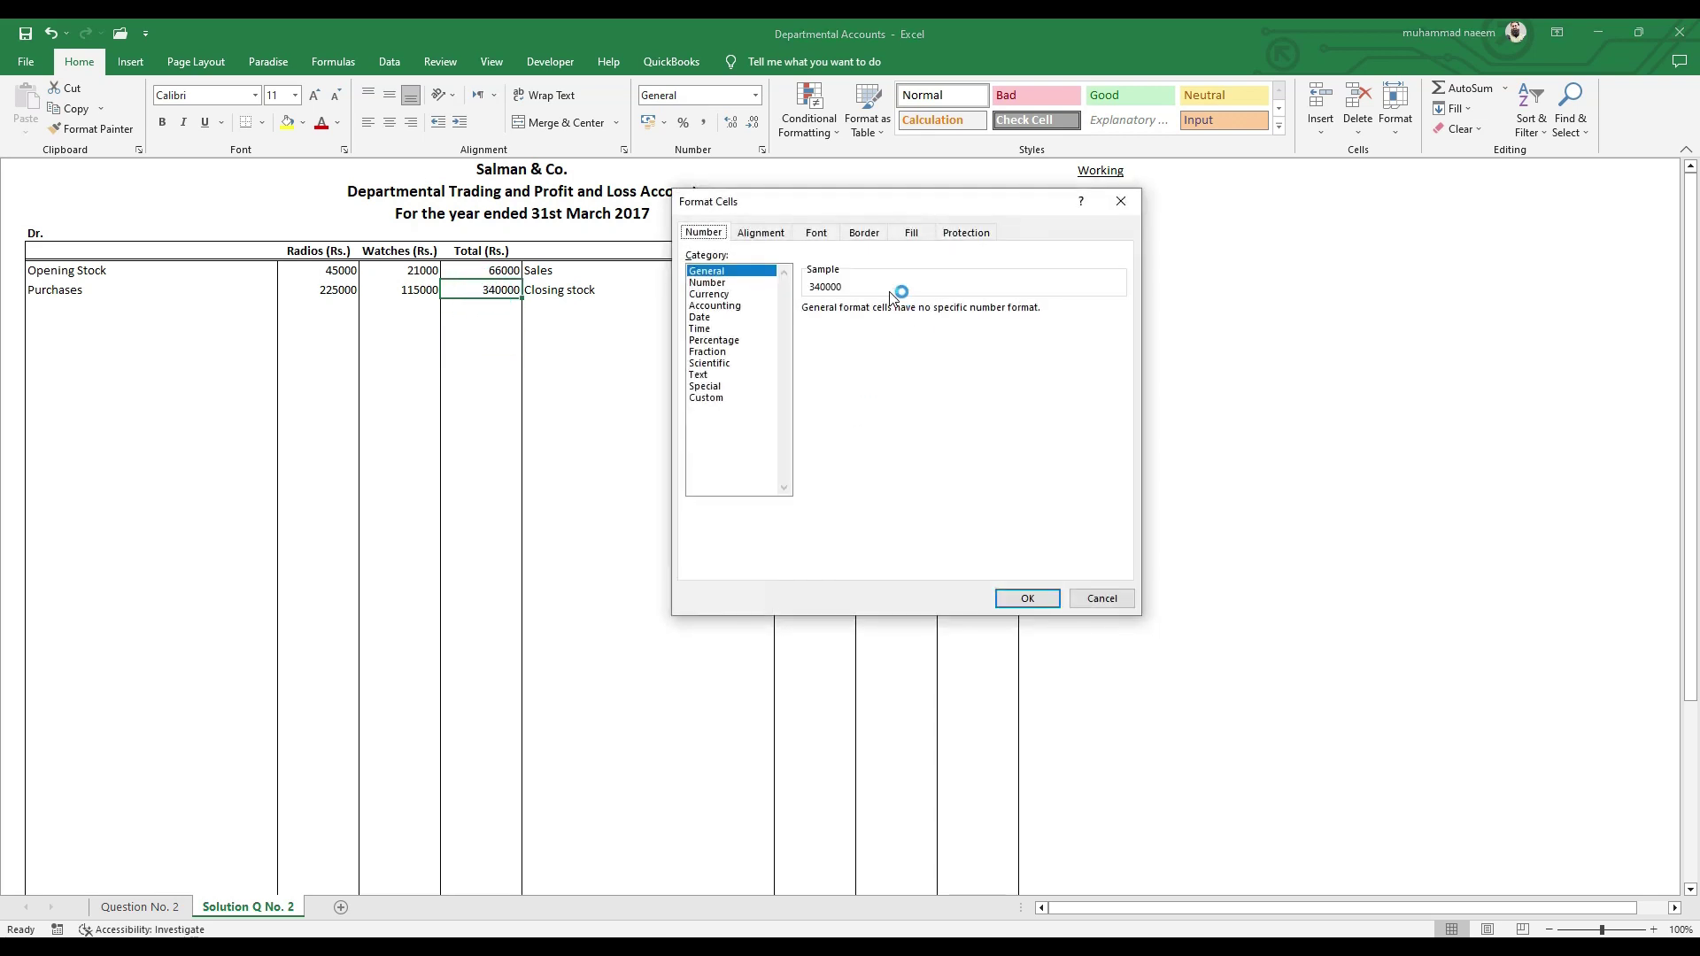
pyautogui.click(863, 232)
pyautogui.click(912, 350)
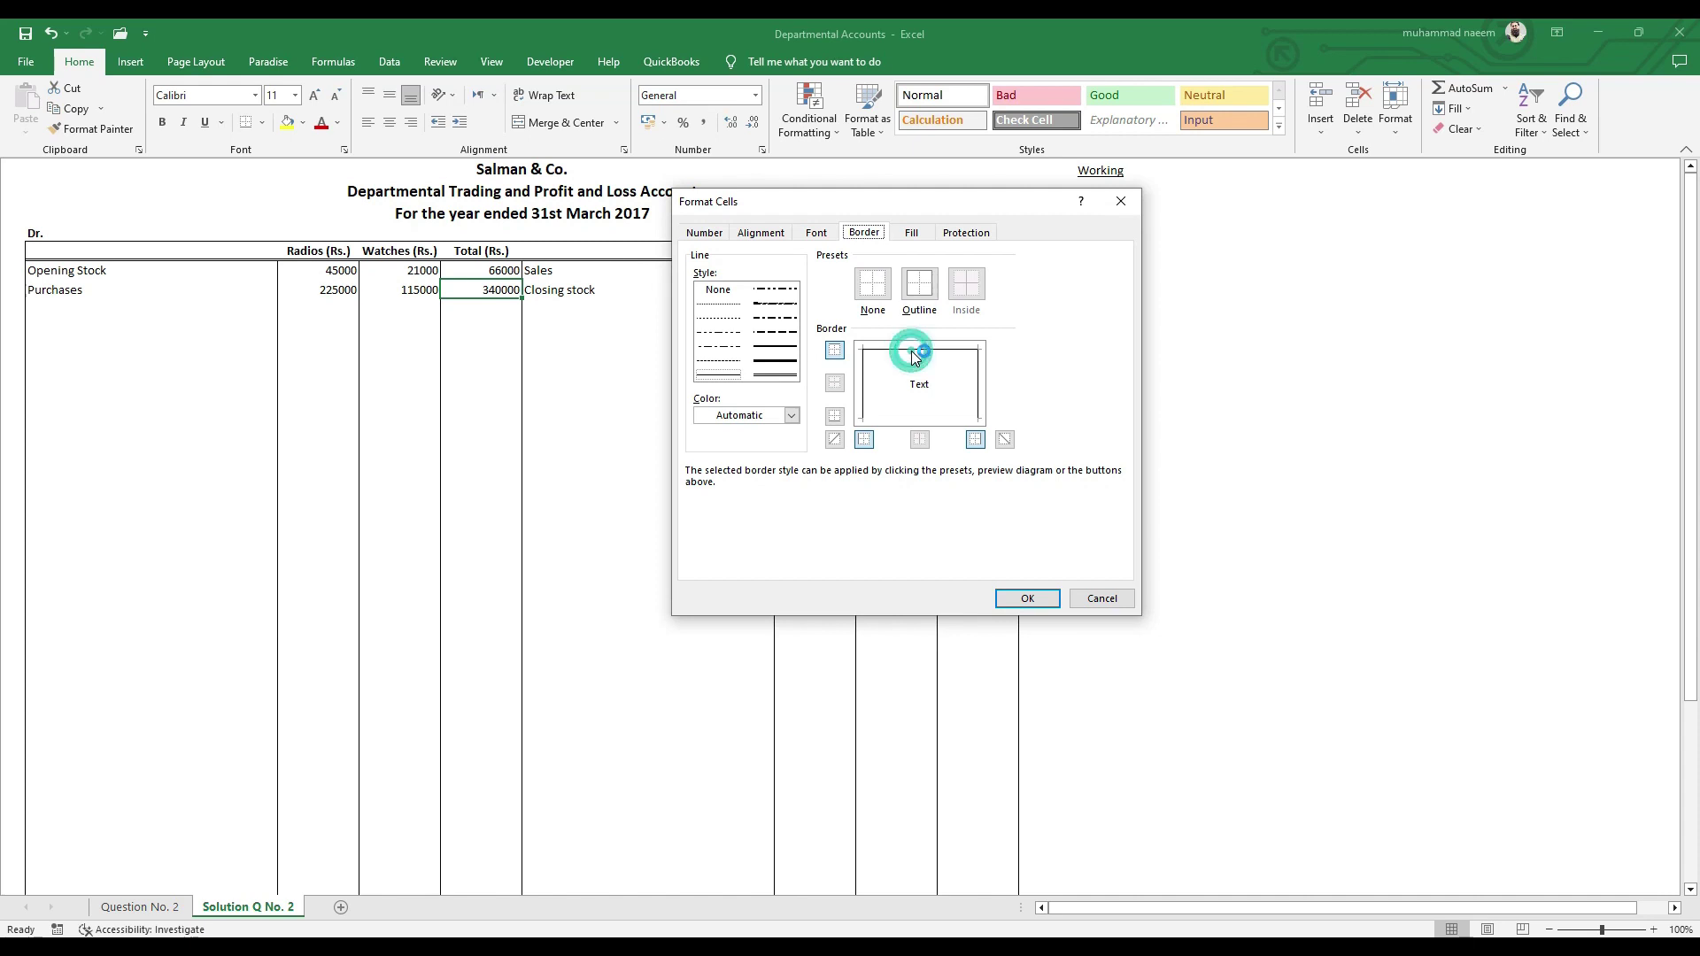
pyautogui.click(1028, 598)
pyautogui.click(496, 412)
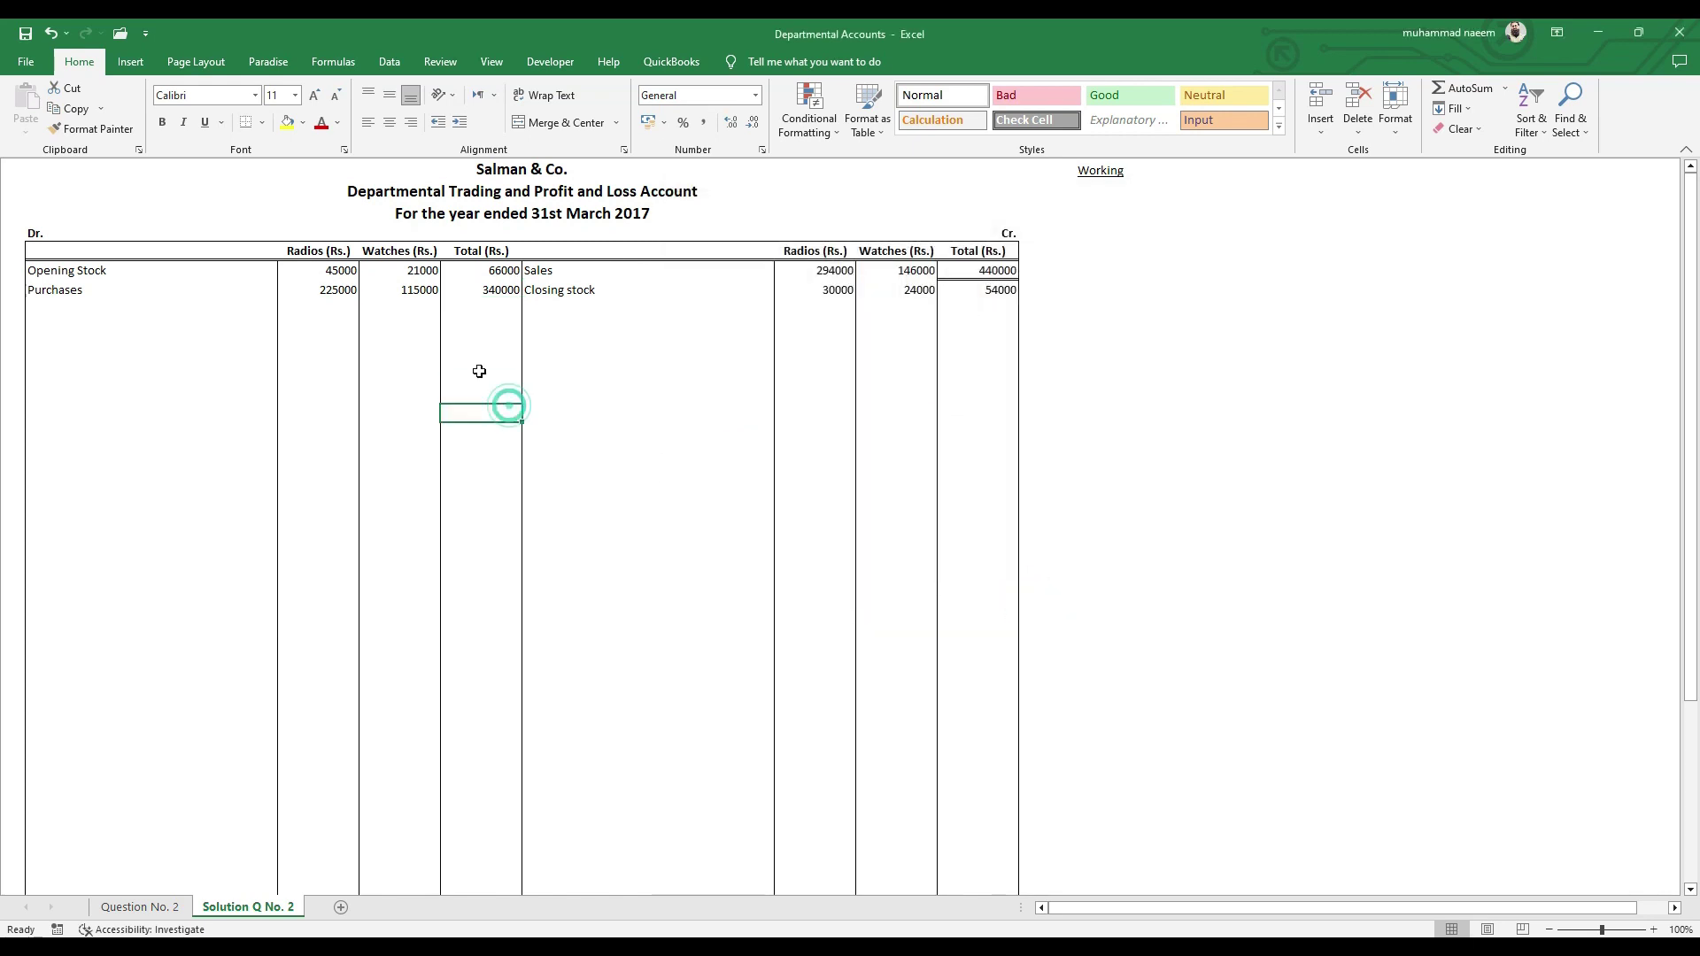
pyautogui.click(646, 450)
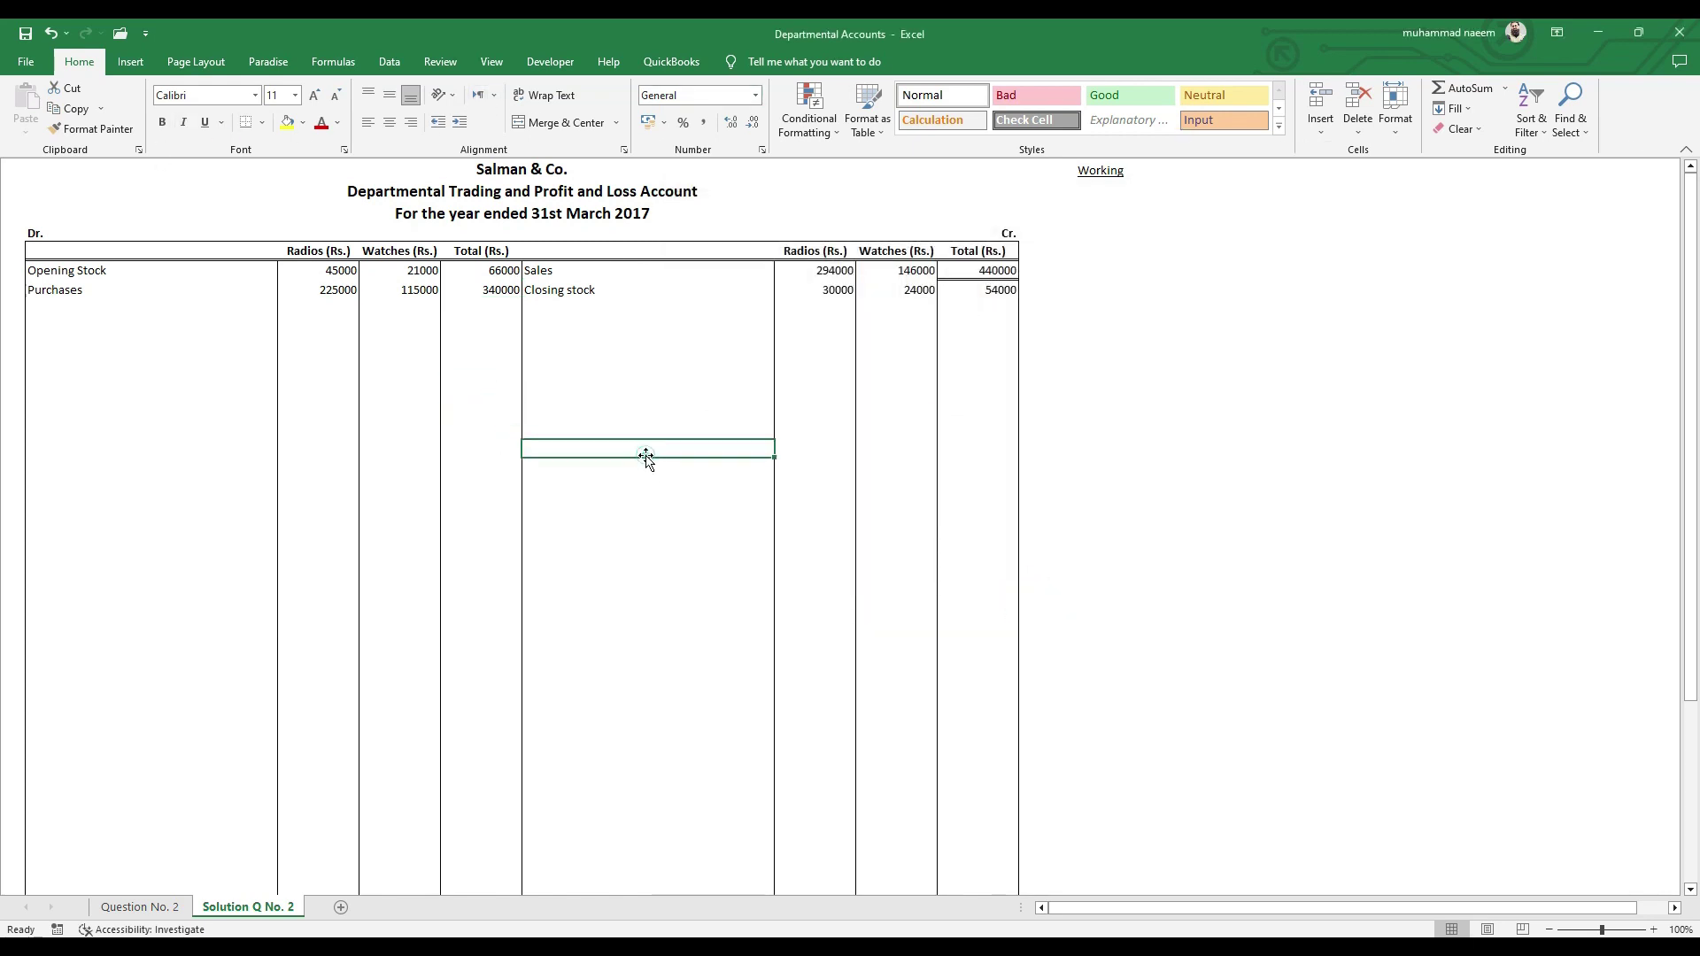
# - Apply a top and double bottom border to the Radios, Watches and Total cells two rows below Purchases and Closing stock, on both sides
pyautogui.moveTo(317, 326); pyautogui.dragTo(480, 328)
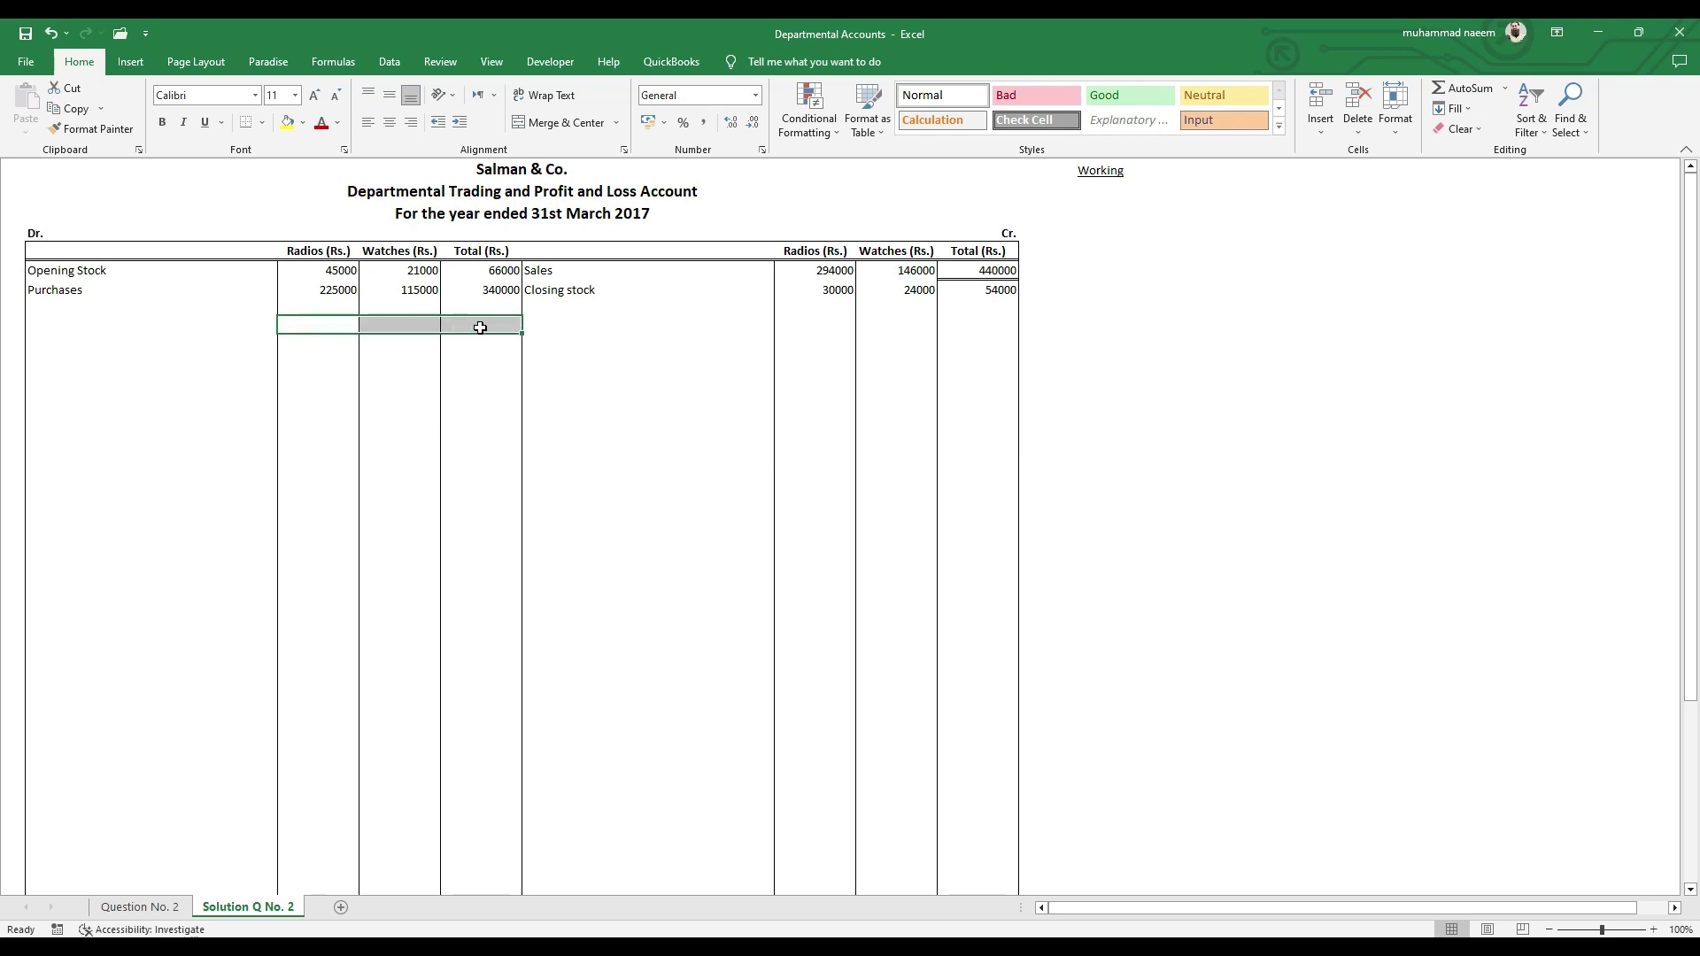
pyautogui.click(263, 122)
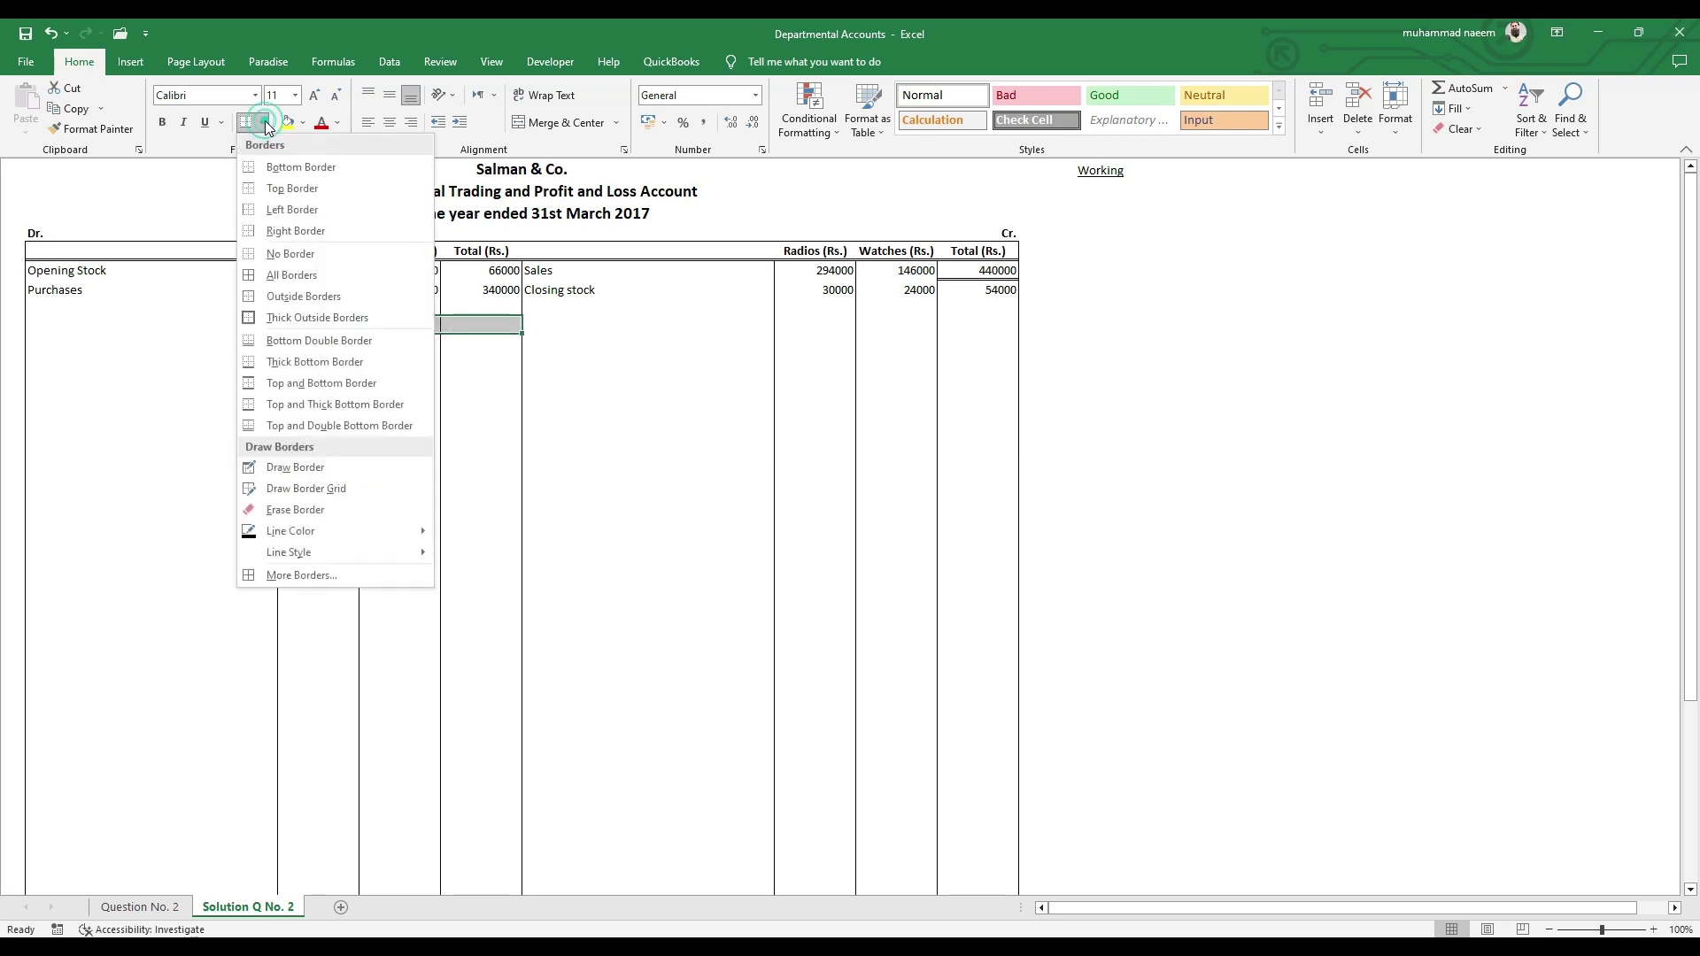
pyautogui.click(270, 427)
pyautogui.press('Right')
pyautogui.press('Right')
pyautogui.press('Right')
pyautogui.press('Right')
pyautogui.hotkey('shift', 'Right')
pyautogui.hotkey('shift', 'Right')
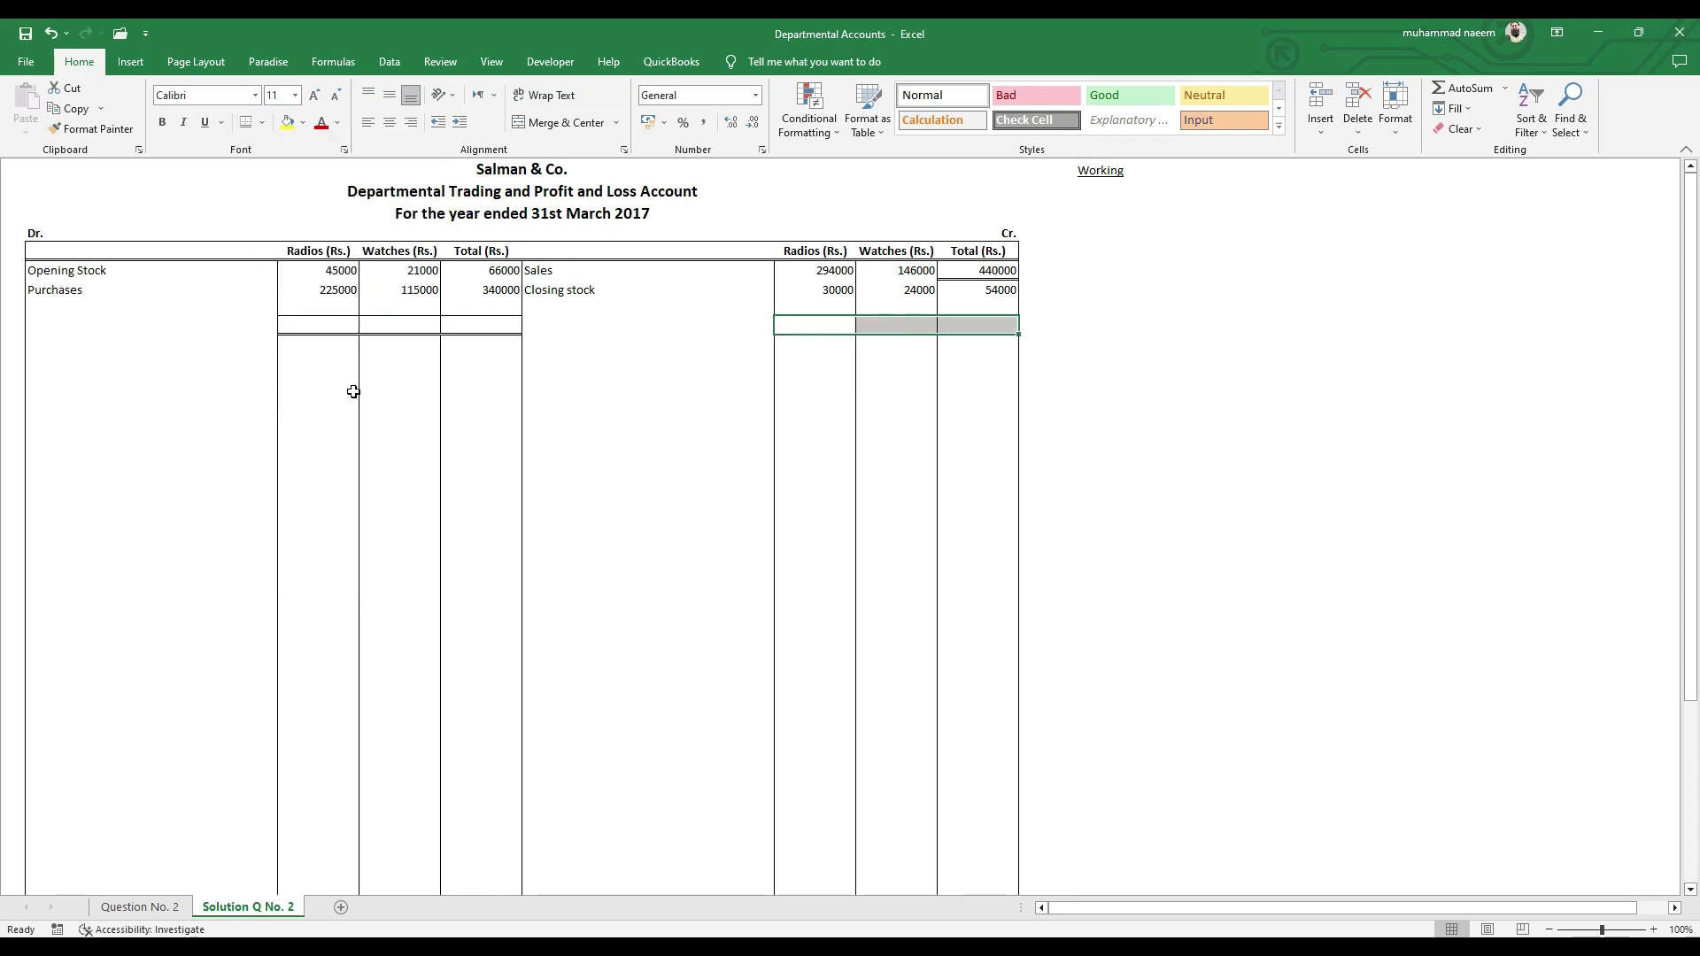
pyautogui.press('F4')
# - Remove the top border from the Closing stock total cell on the credit side
pyautogui.press('Up')
pyautogui.press('Up')
pyautogui.press('Right')
pyautogui.press('Right')
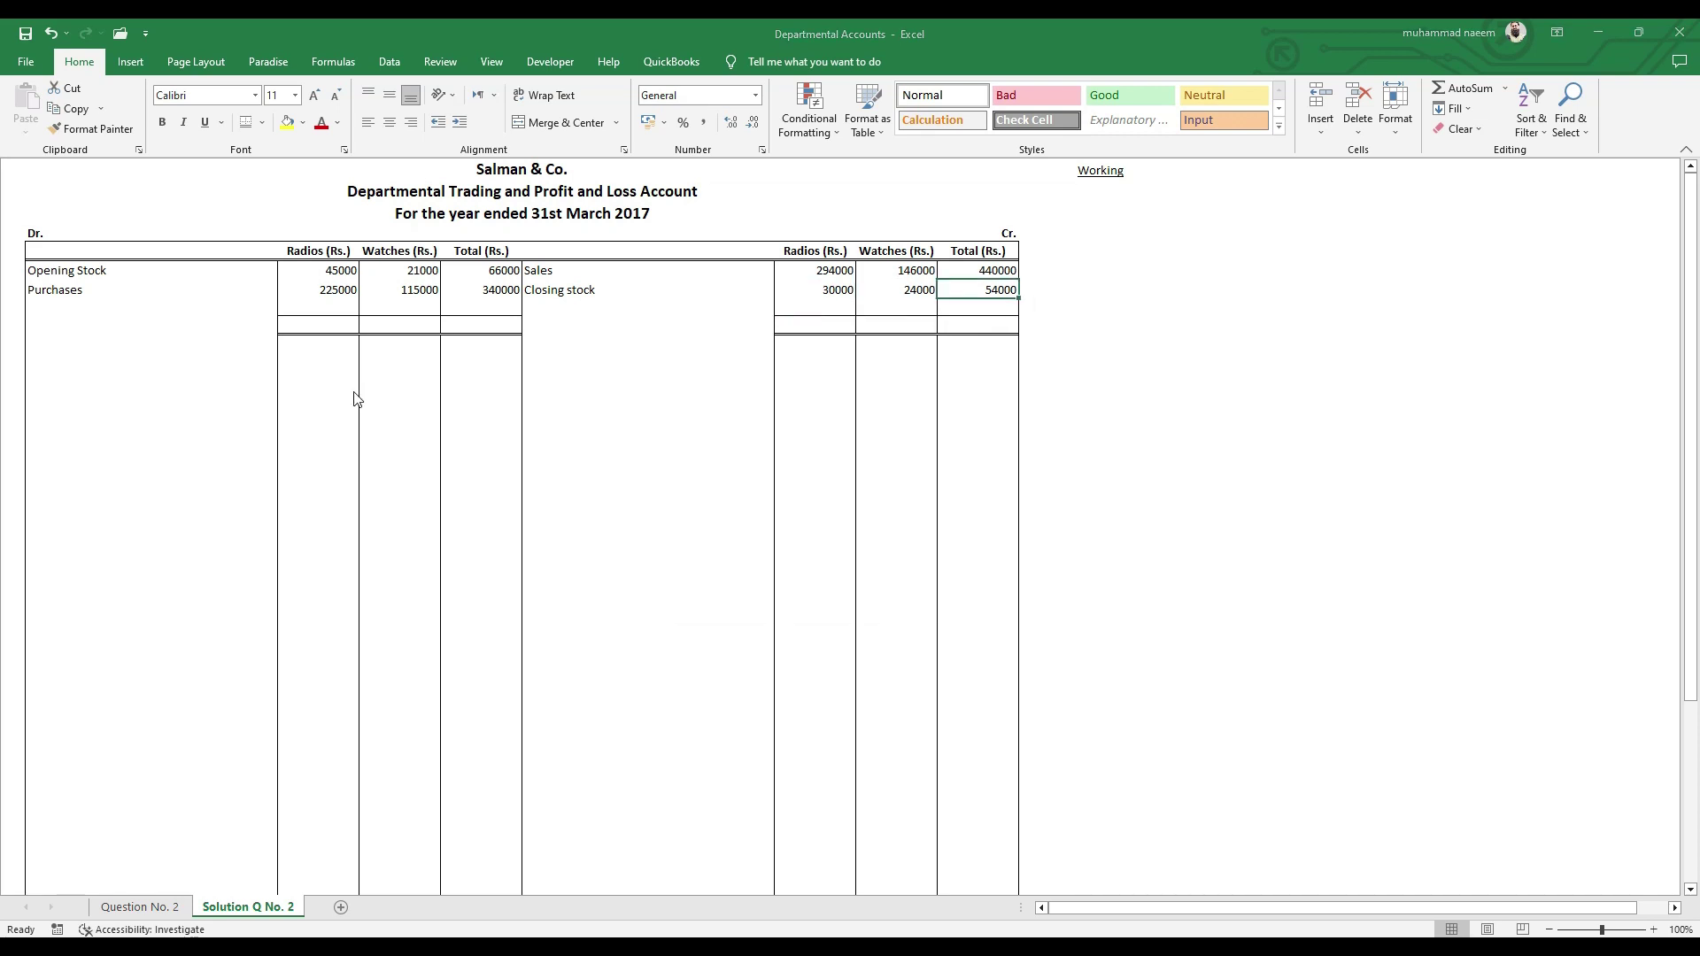
pyautogui.hotkey('ctrl', '1')
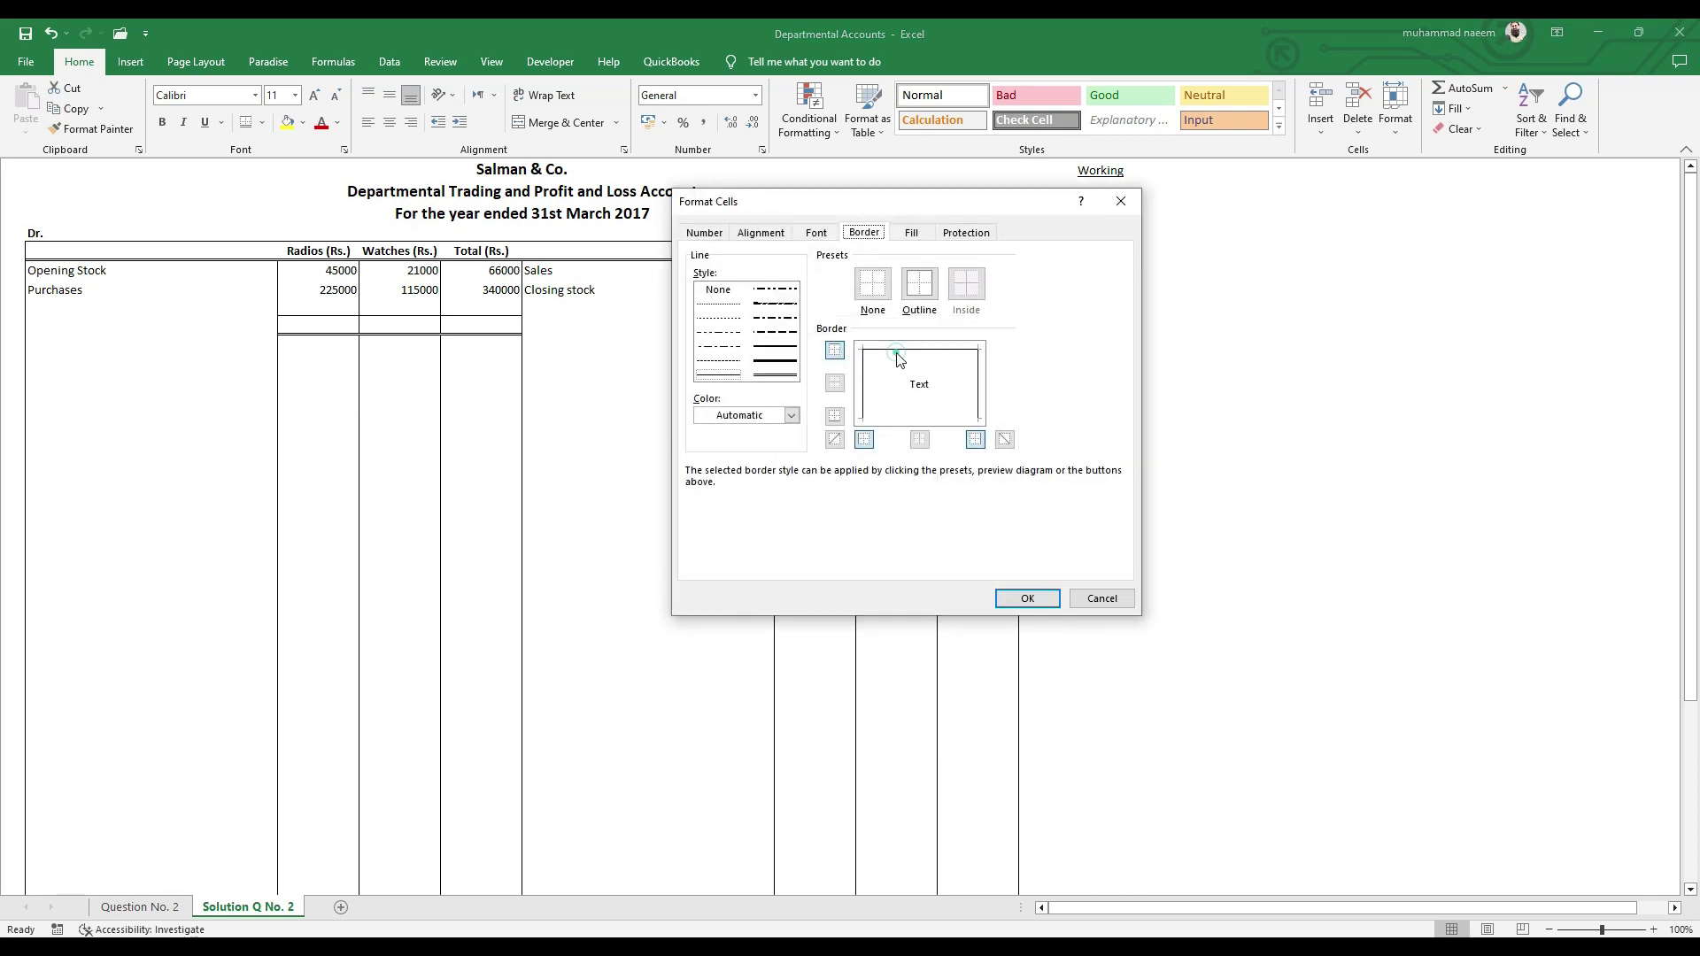
pyautogui.click(893, 349)
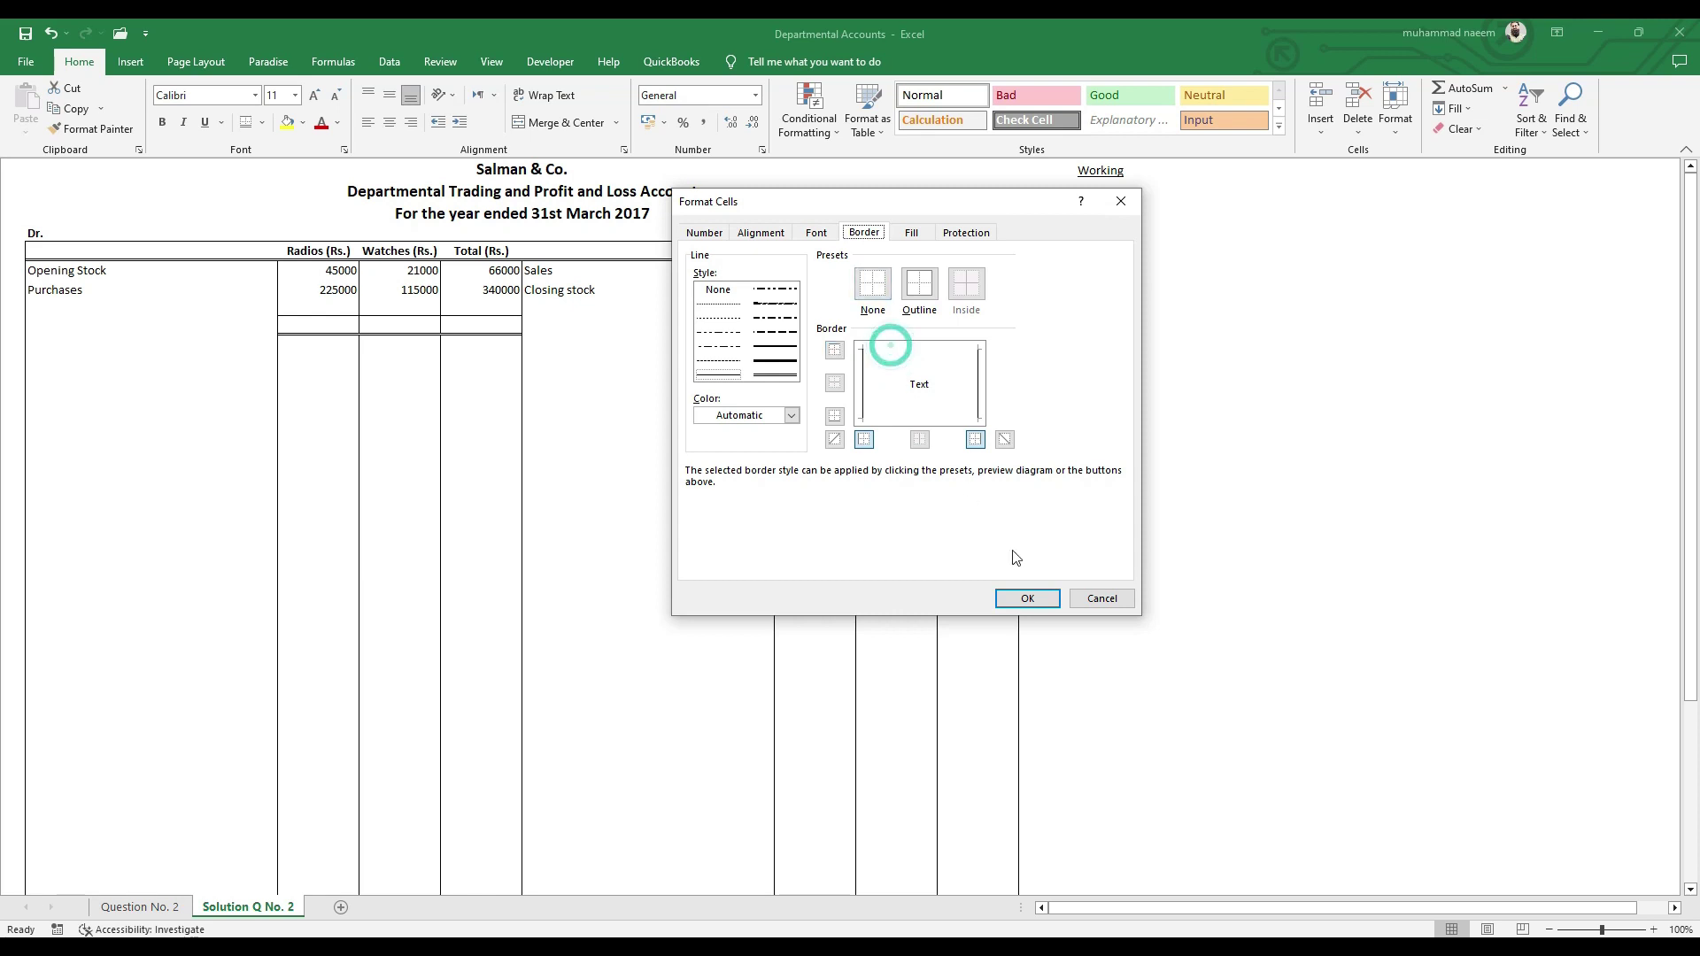
pyautogui.click(1026, 597)
pyautogui.click(981, 390)
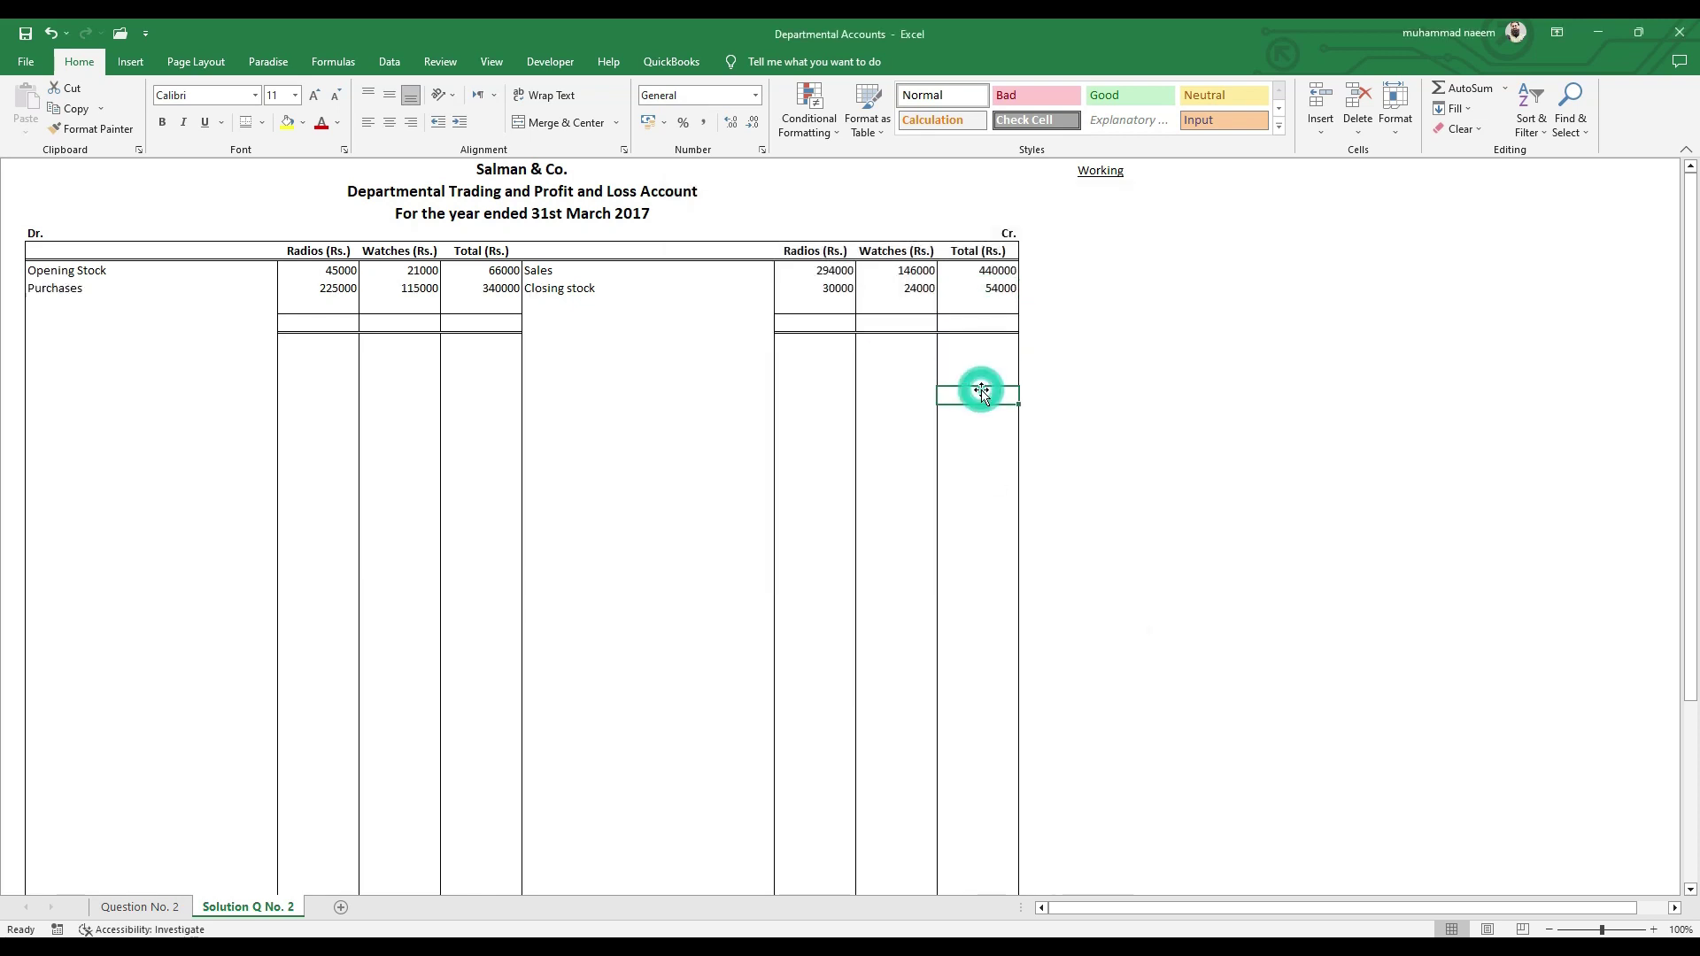
# - Compare the sums of the Radios amounts on the debit and credit sides
pyautogui.press('Up')
pyautogui.press('Up')
pyautogui.press('Up')
pyautogui.press('Up')
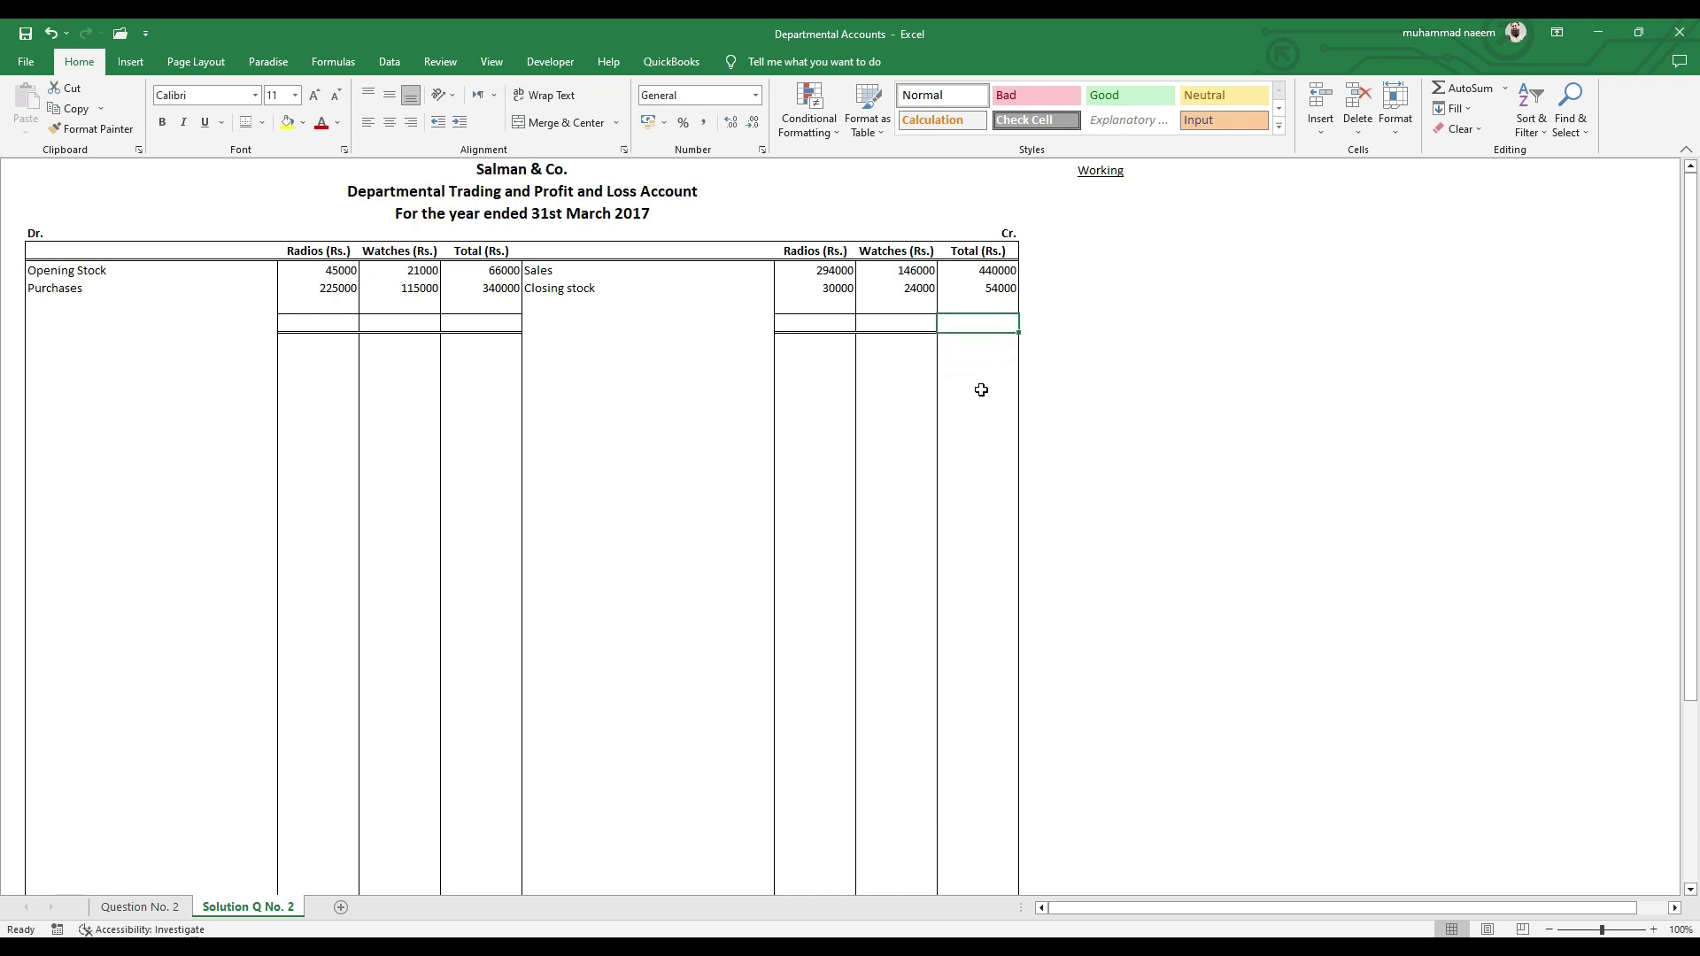
pyautogui.press('Left')
pyautogui.press('Left')
pyautogui.press('Left')
pyautogui.press('Left')
pyautogui.press('Left')
pyautogui.press('Left')
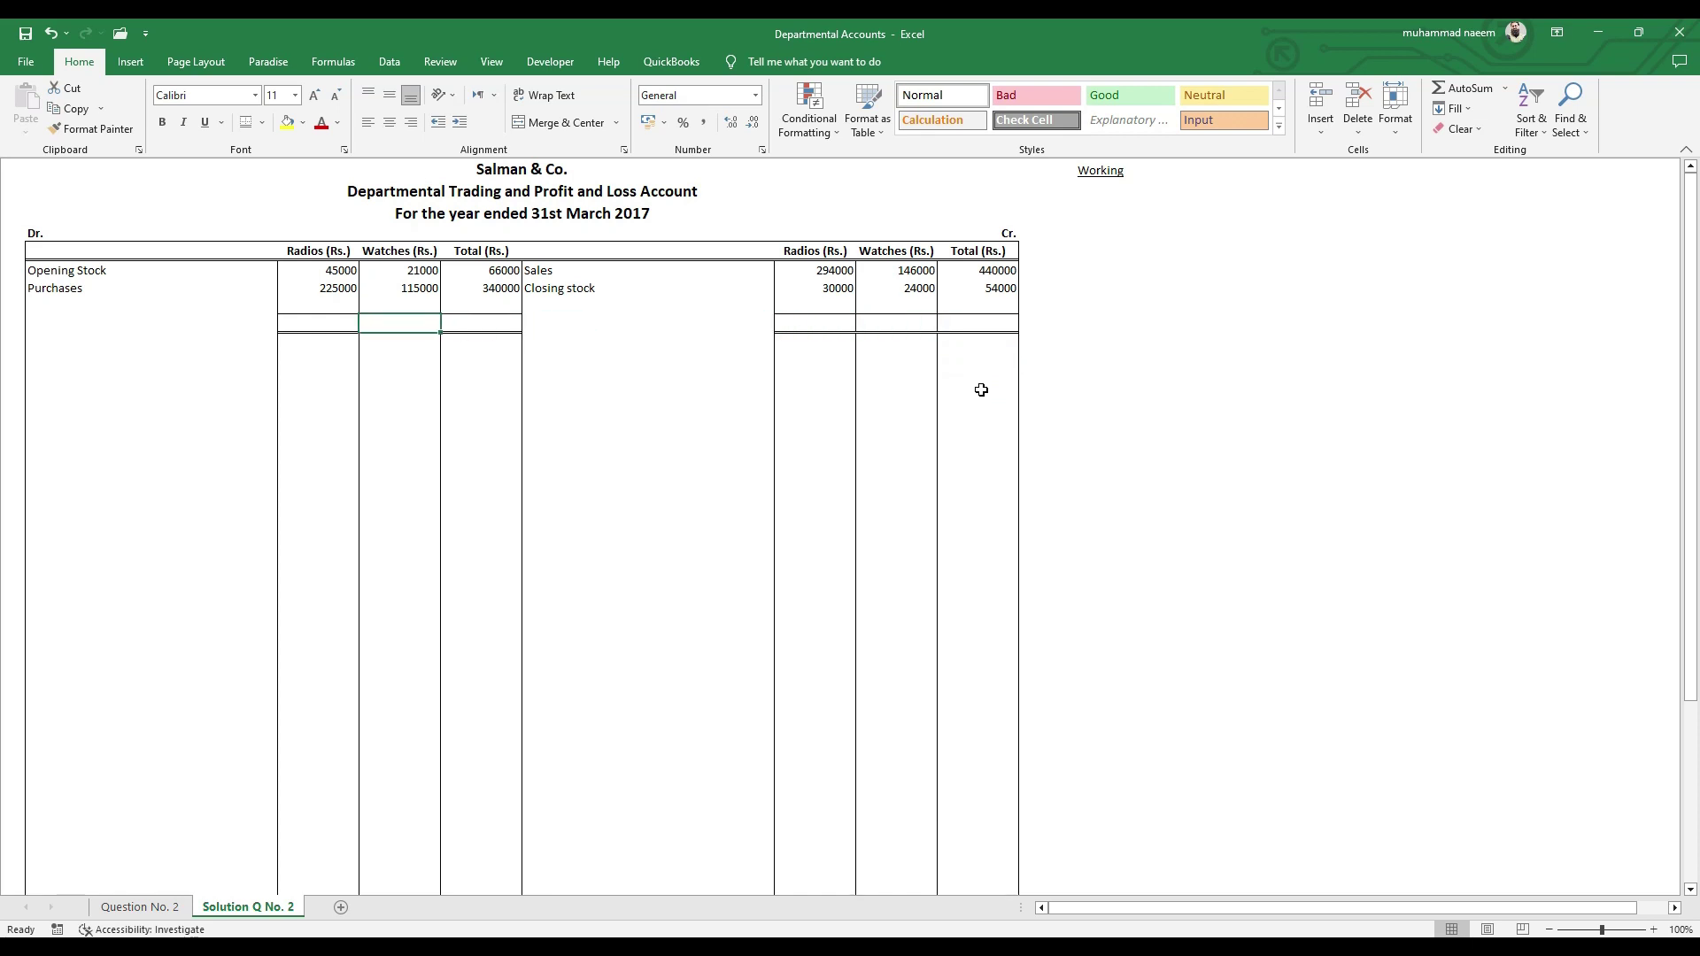
pyautogui.press('Up')
pyautogui.press('Up')
pyautogui.press('Up')
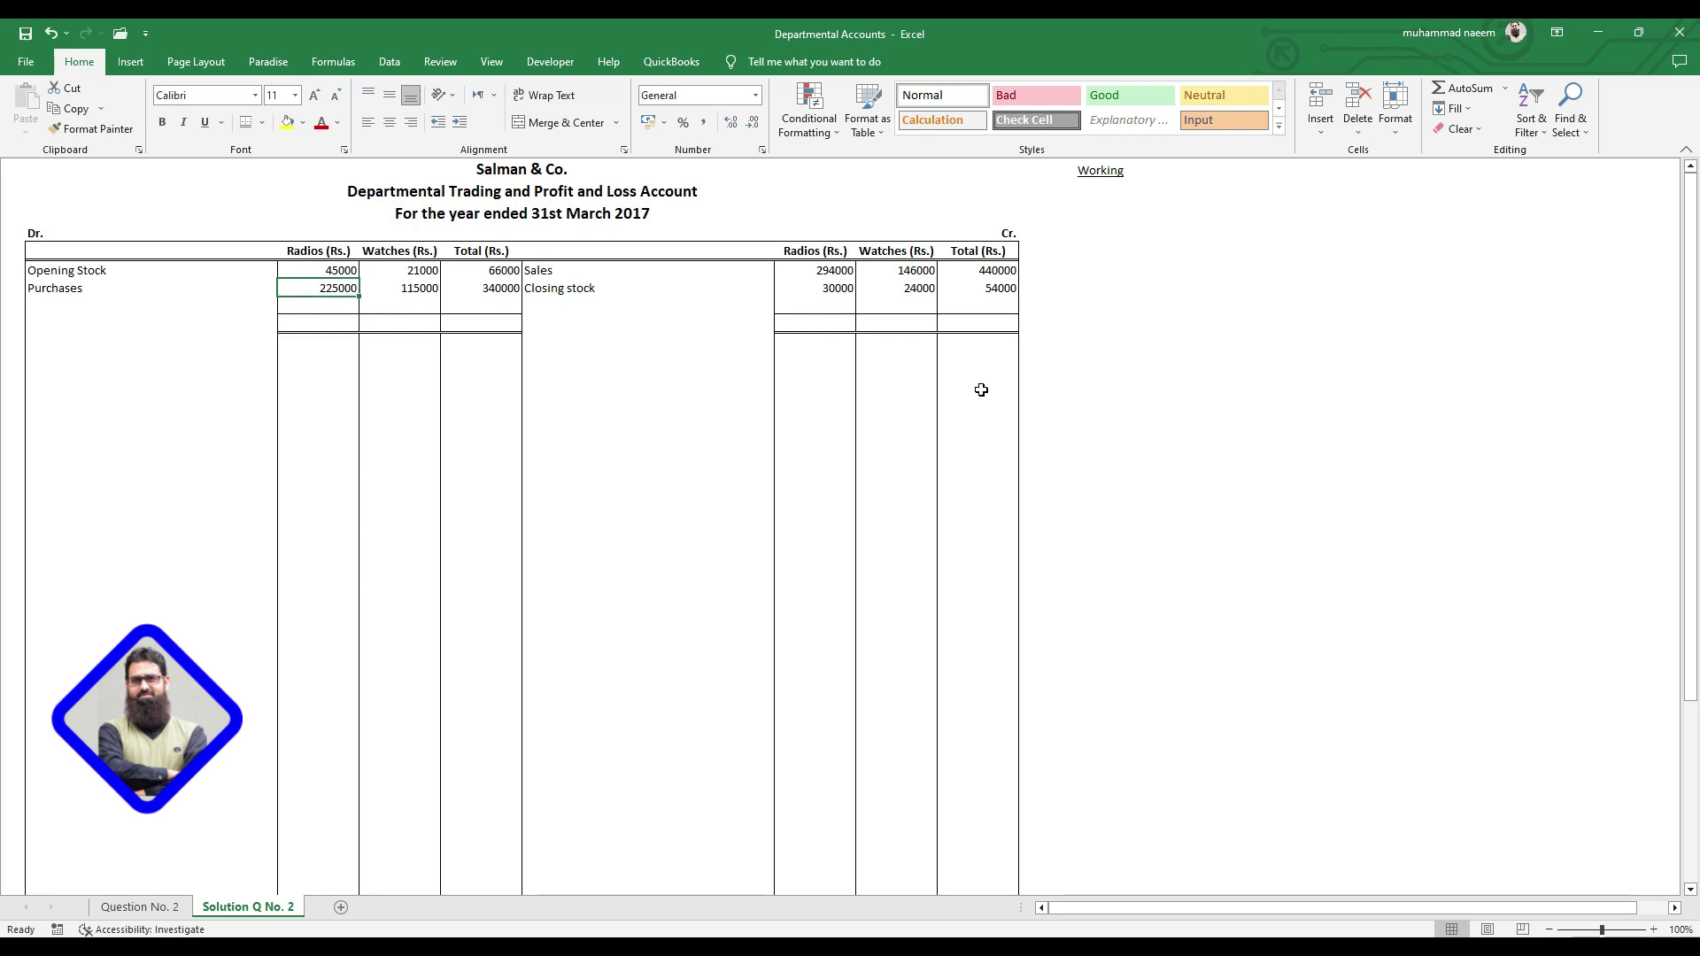
pyautogui.hotkey('shift', 'Down')
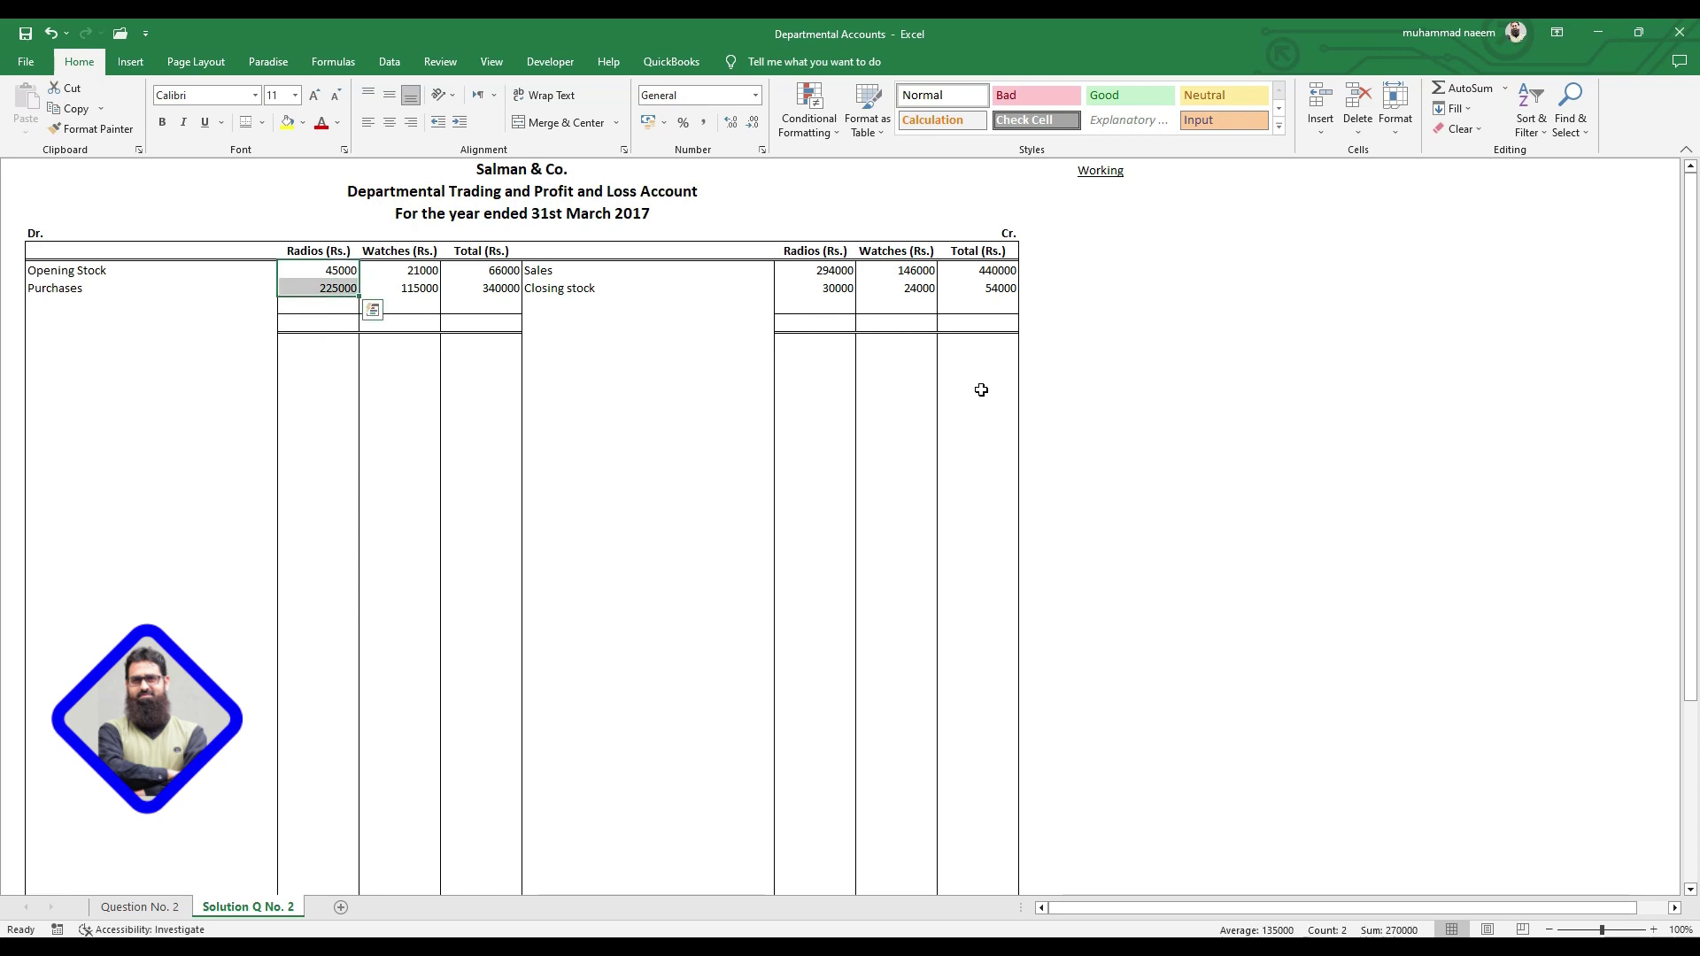
pyautogui.press('Right')
pyautogui.press('Right')
pyautogui.press('Right')
pyautogui.press('Right')
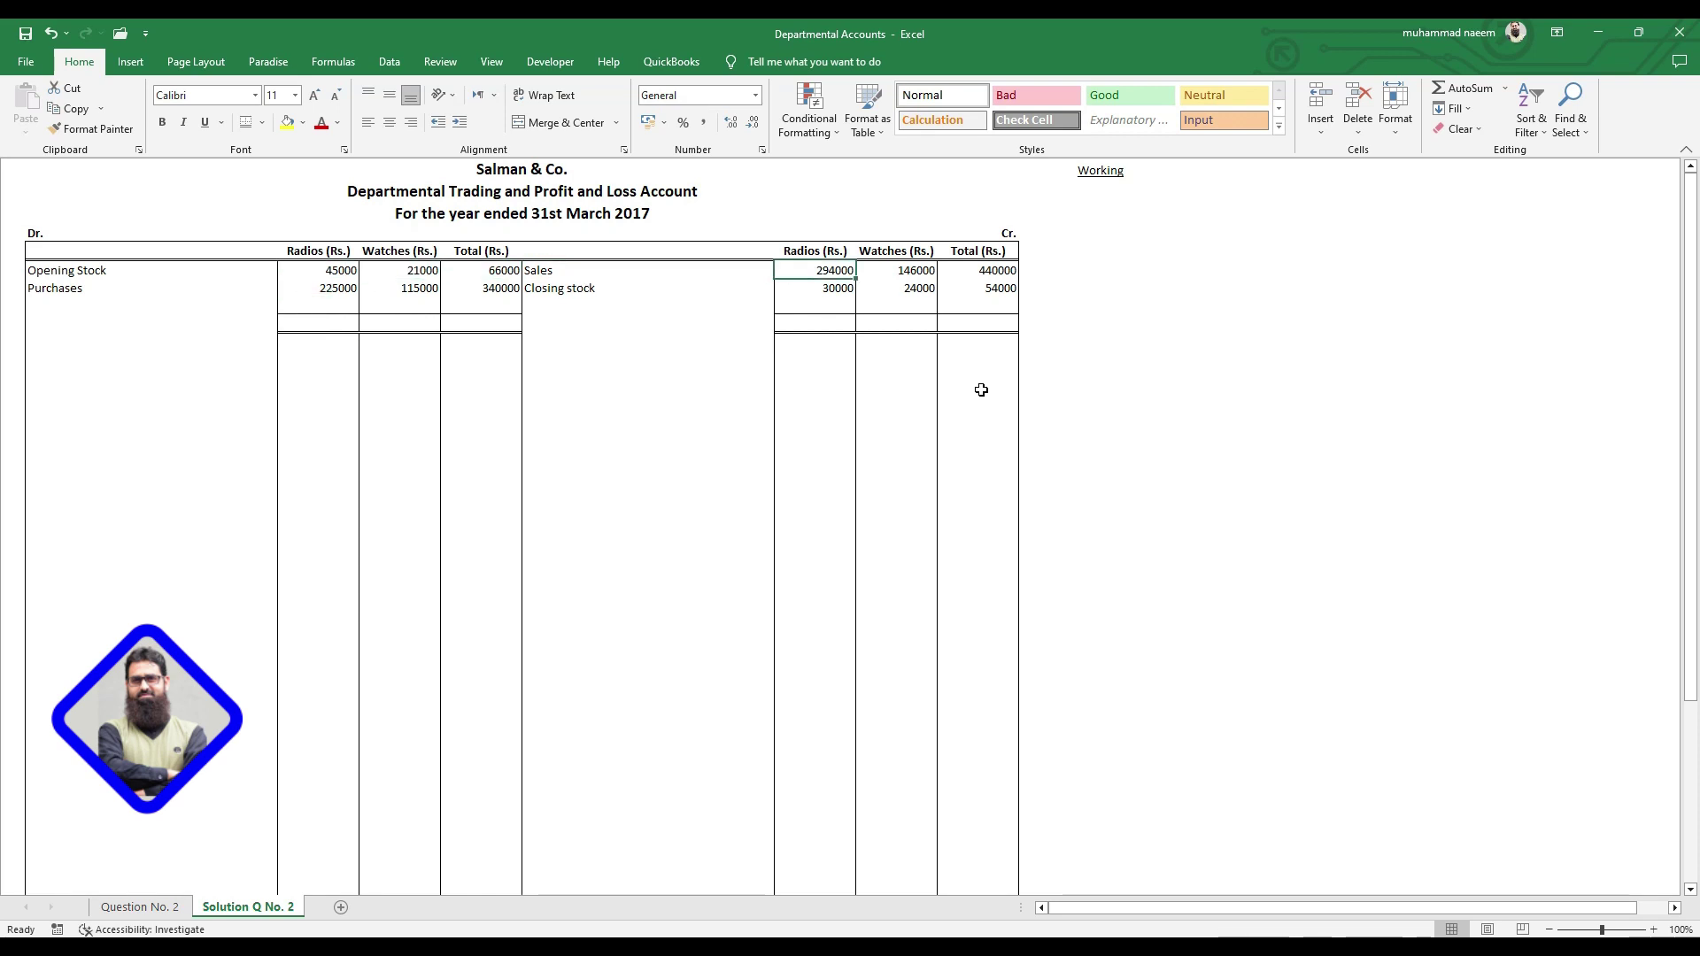
pyautogui.hotkey('shift', 'Down')
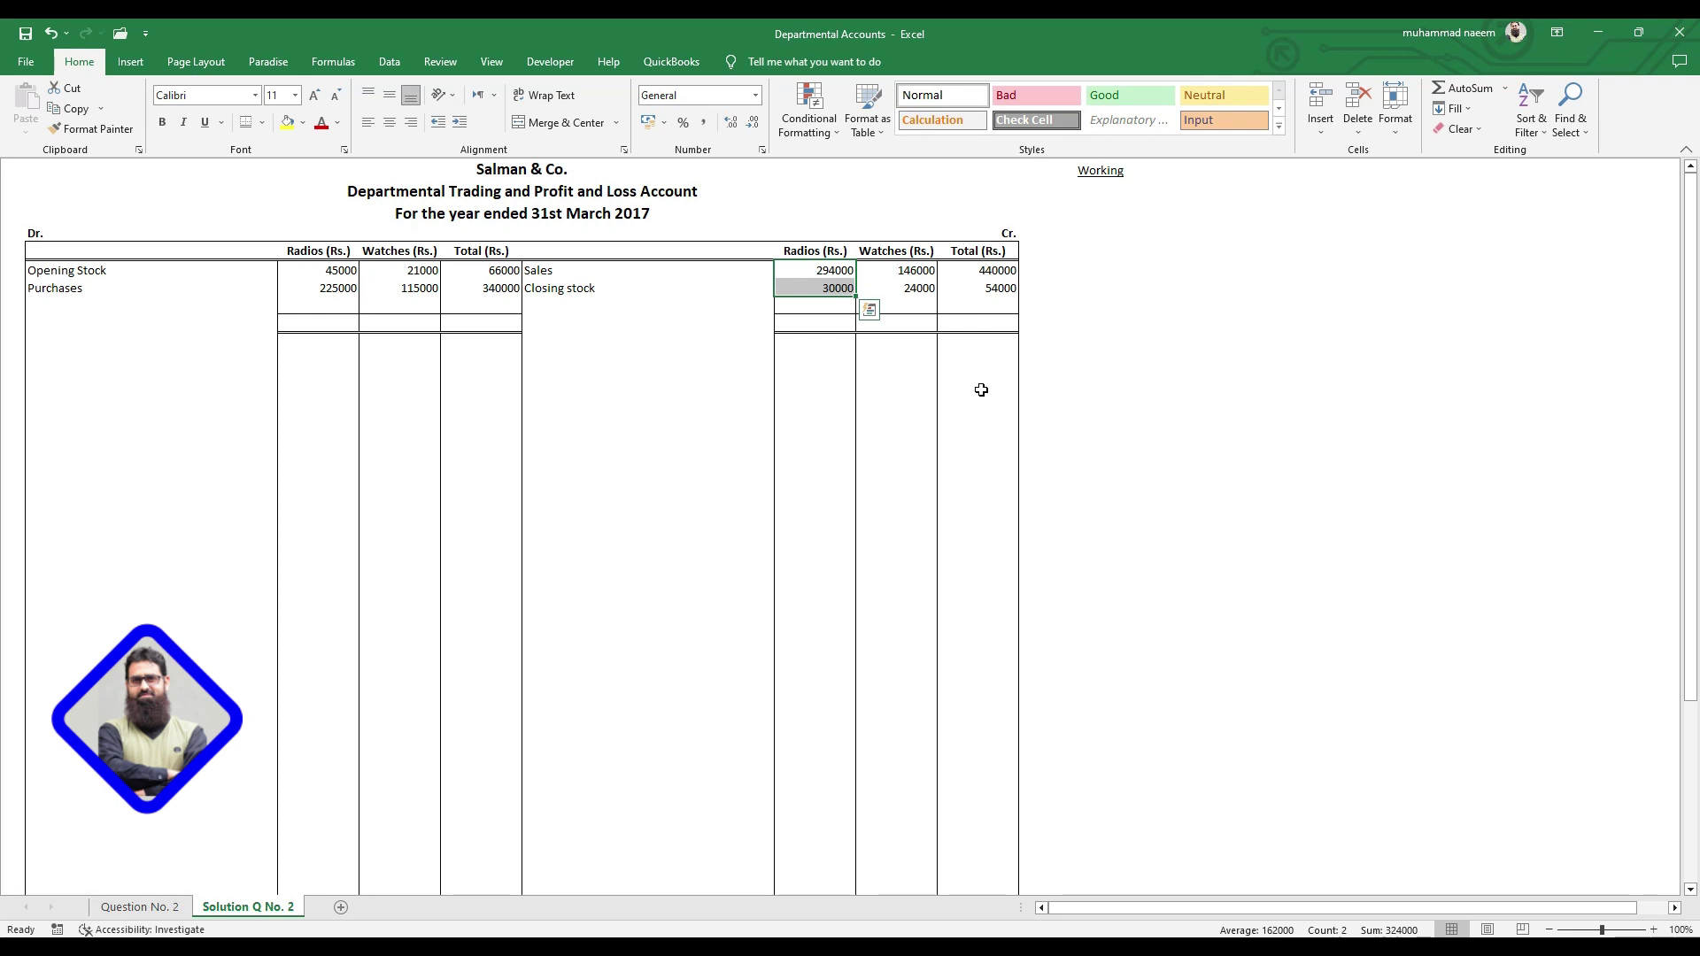
# - Total the Radios column on the credit side with a SUM formula in the bordered totals row
pyautogui.press('Down')
pyautogui.press('Down')
pyautogui.press('Down')
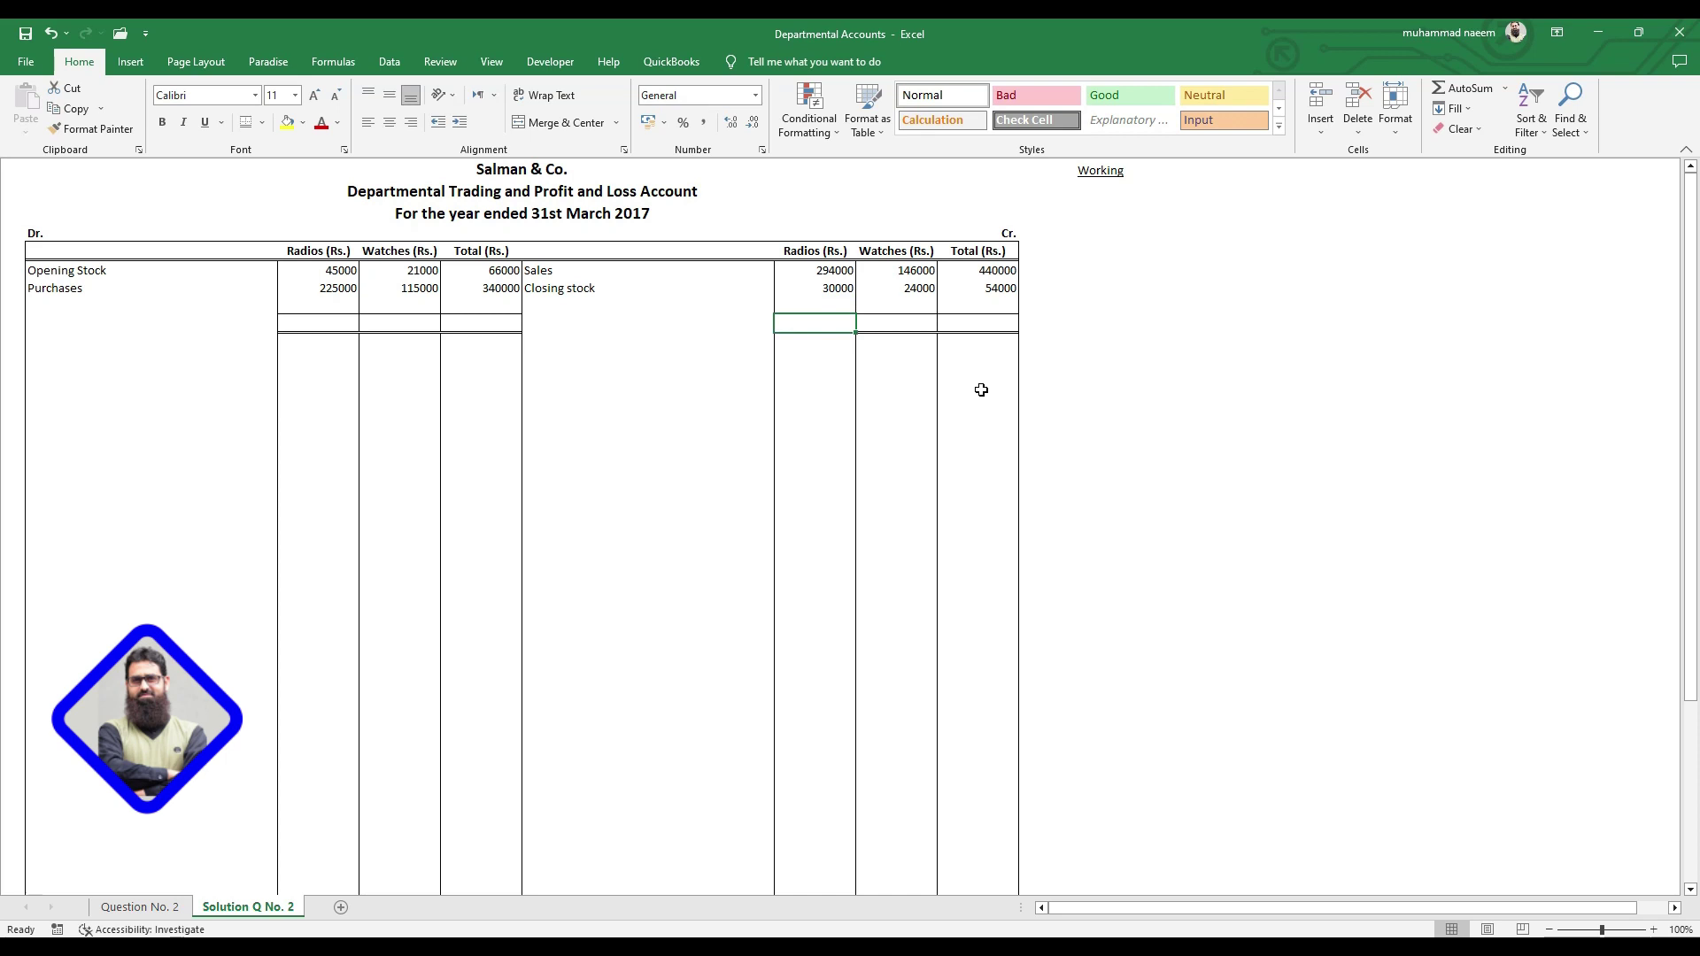
pyautogui.write('=sum')
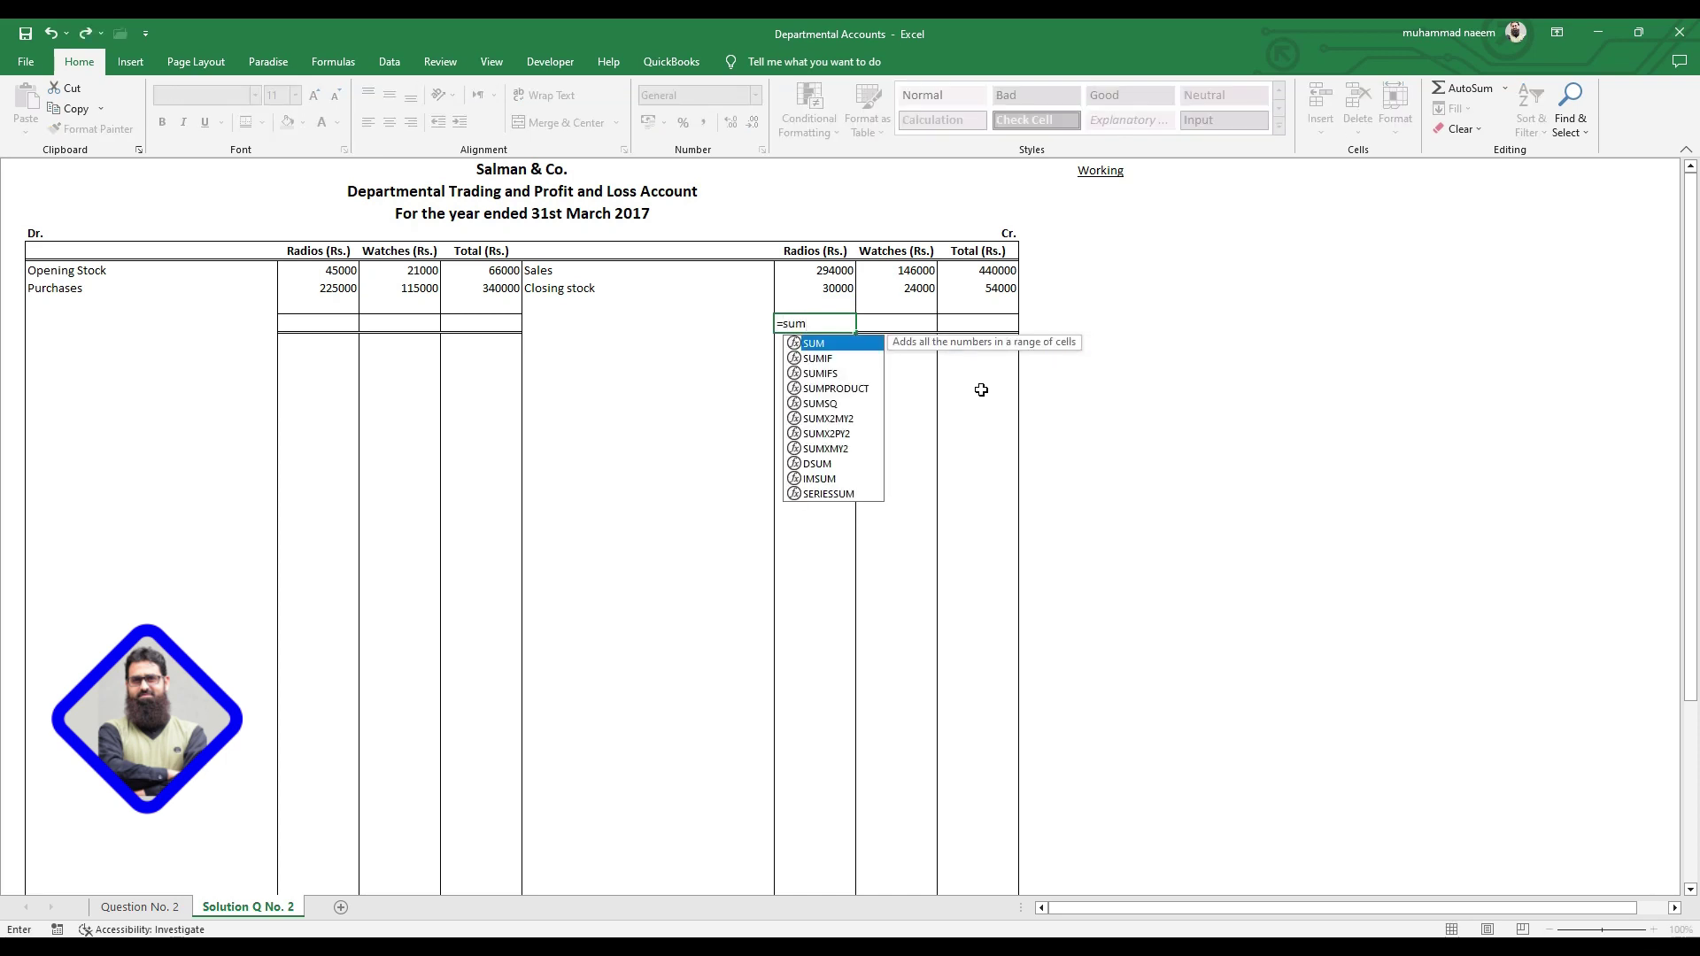
pyautogui.press('Tab')
pyautogui.press('Up')
pyautogui.hotkey('shift', 'Up')
pyautogui.hotkey('shift', 'Up')
pyautogui.press('Return')
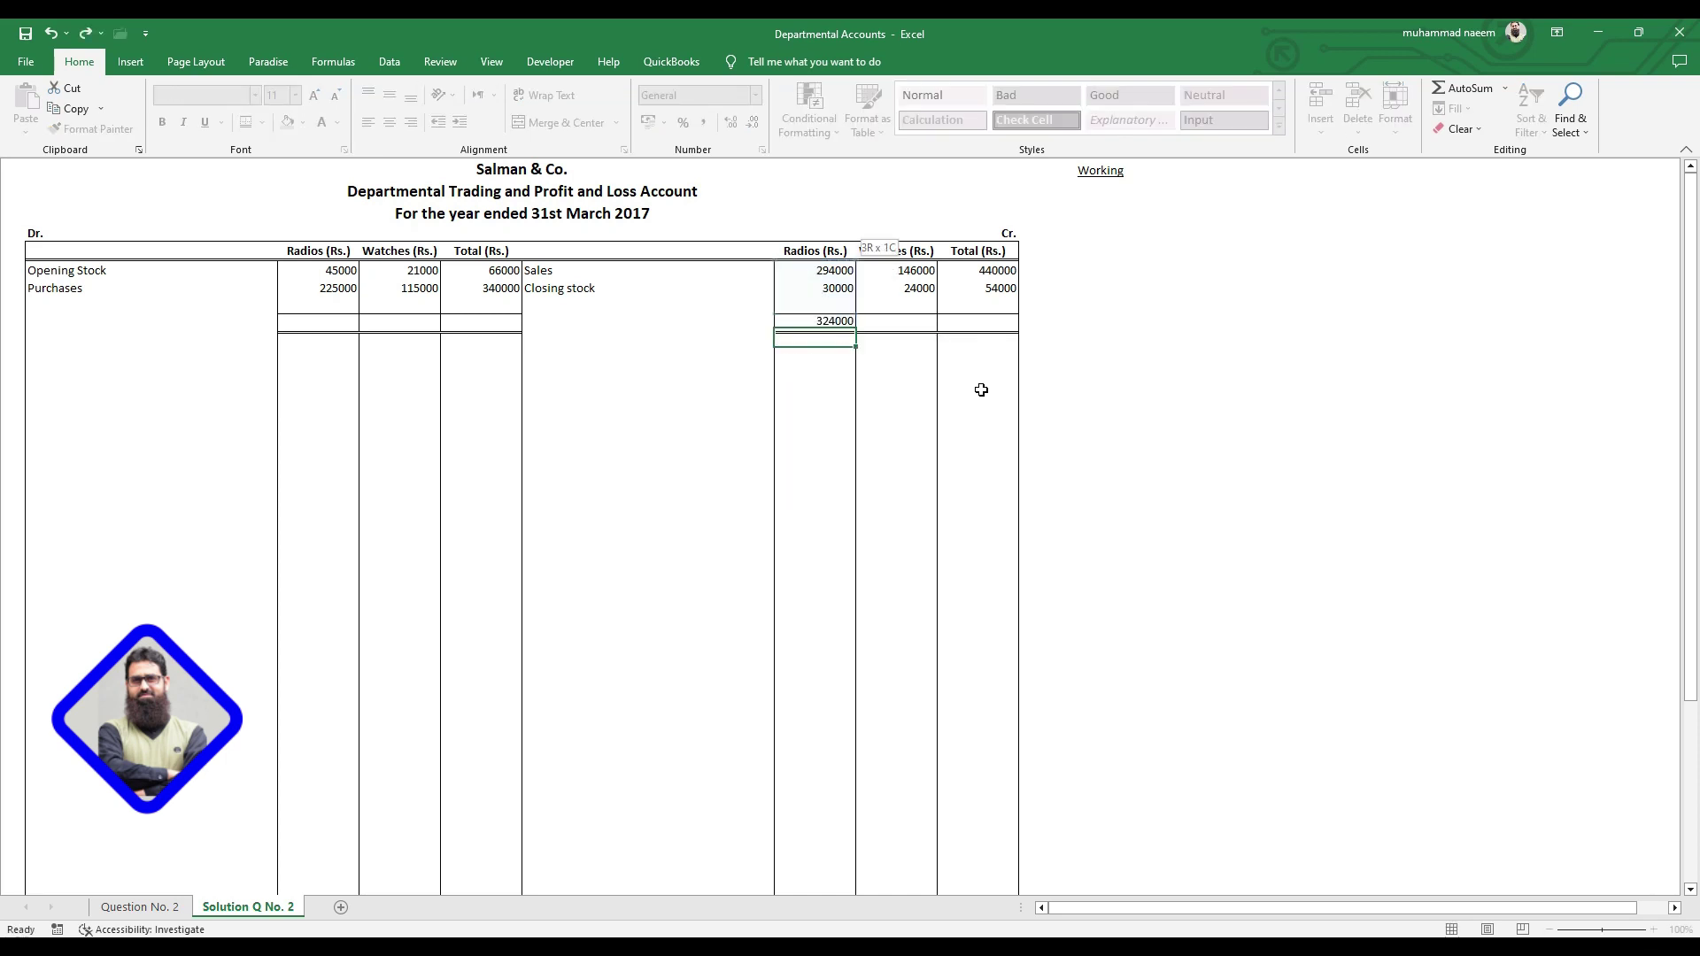
# - Enter 324000 as the Radios total in the bordered row on the debit side
pyautogui.press('Left')
pyautogui.press('Left')
pyautogui.press('Left')
pyautogui.press('Left')
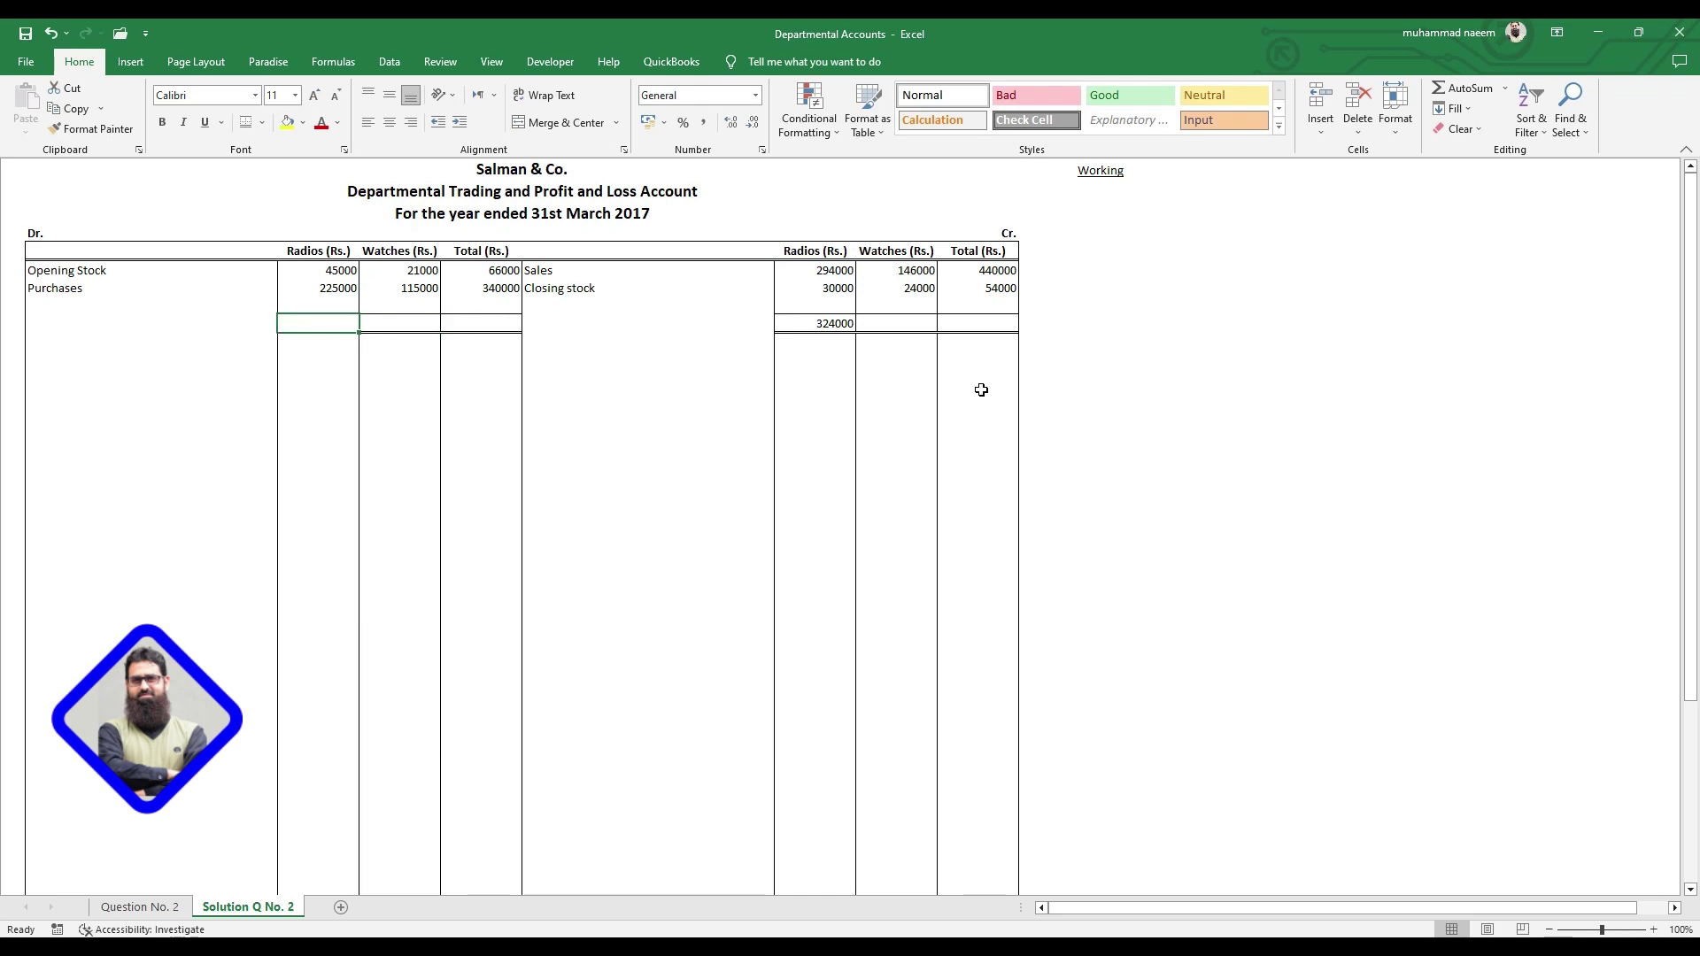
pyautogui.write('324000')
# - Label the row below Purchases on the debit side "Gross Profit c/f"
pyautogui.press('Left')
pyautogui.press('Up')
pyautogui.write('Gr')
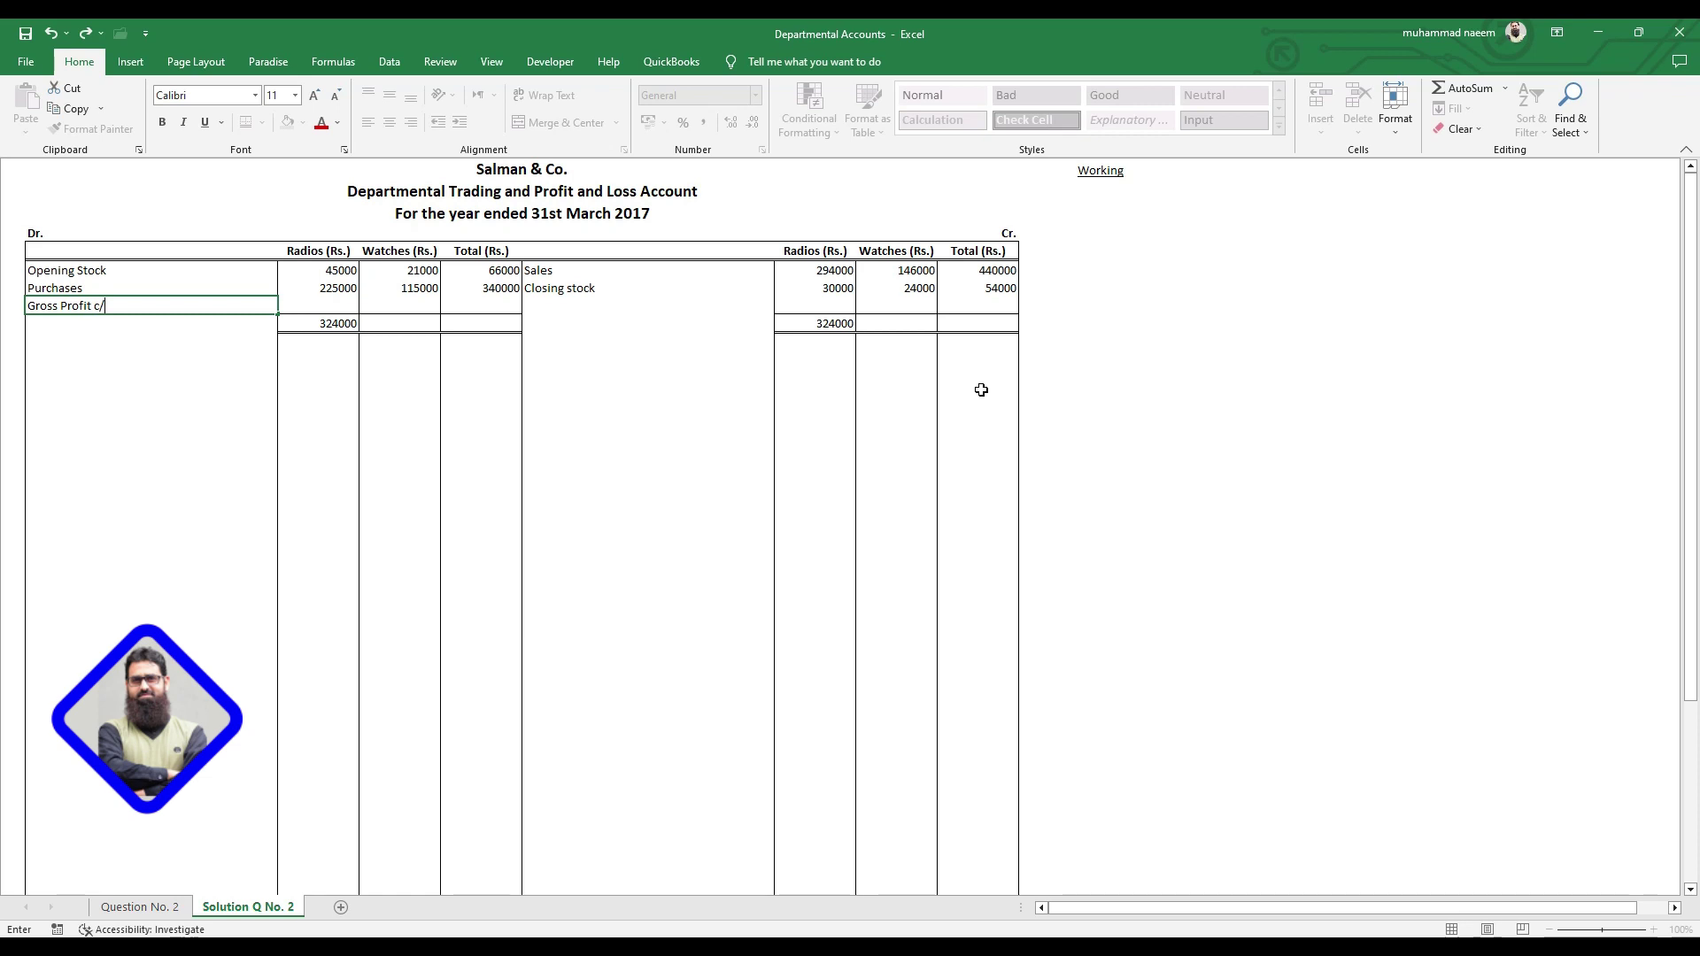
pyautogui.press('Right')
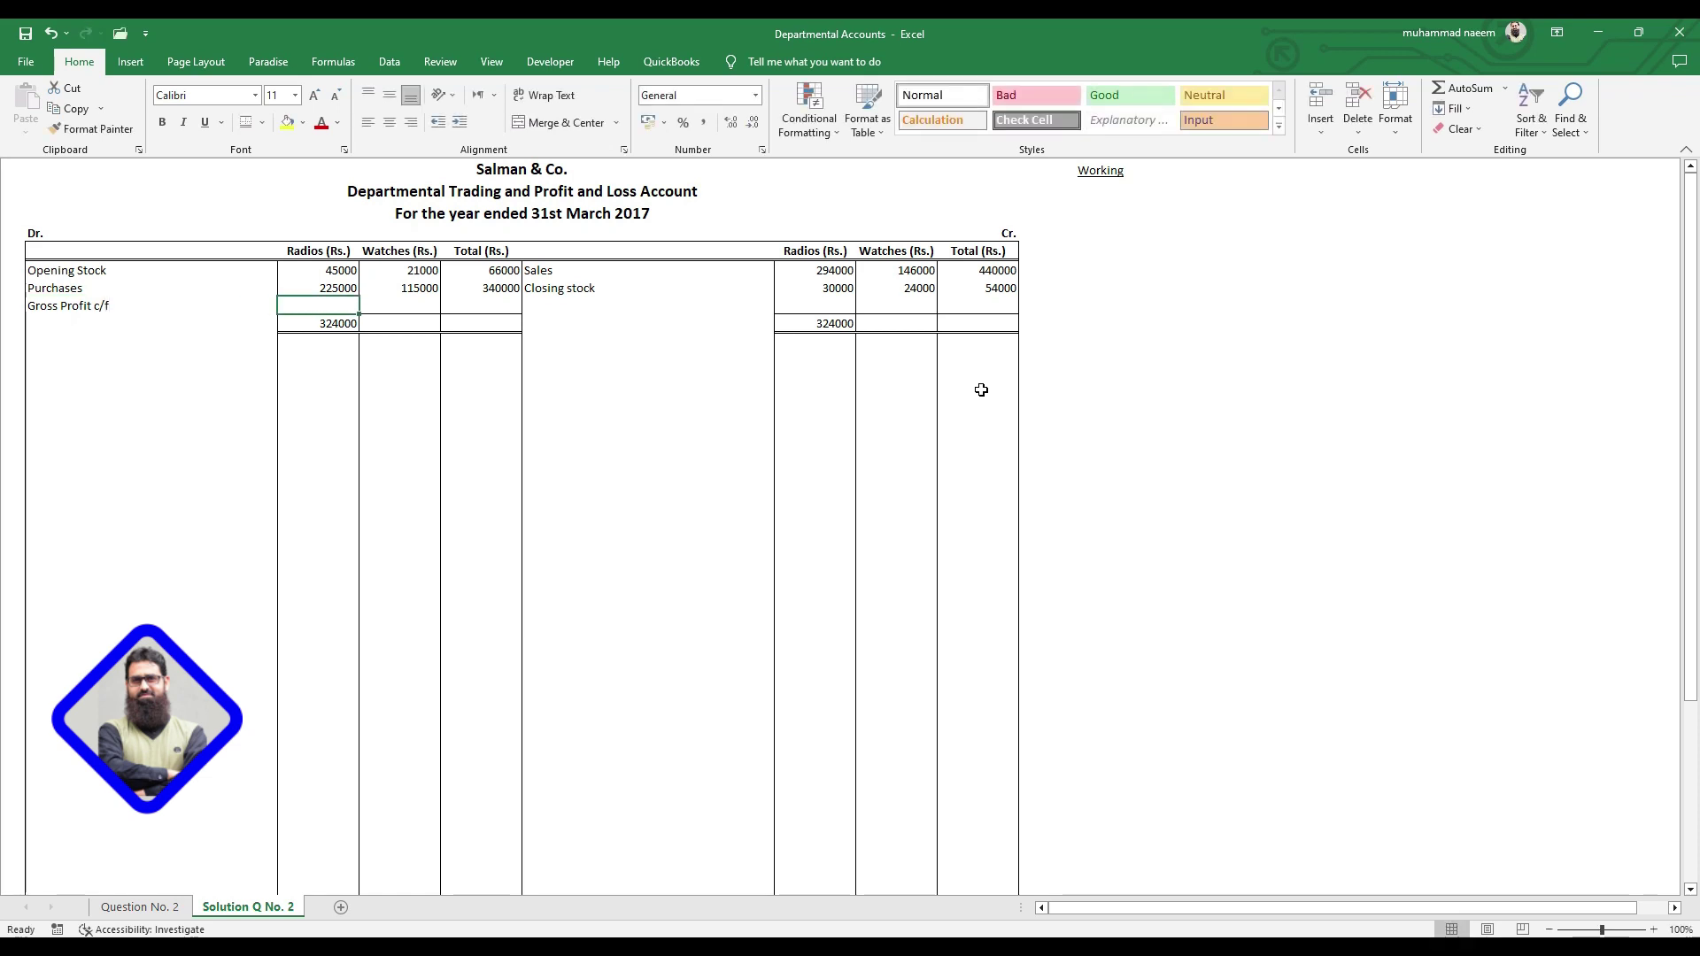
# - Calculate the Radios gross profit with the formula =C9-C7-C6, subtracting purchases and opening stock from the debit total
pyautogui.write('=')
pyautogui.press('Down')
pyautogui.write('-')
pyautogui.press('Up')
pyautogui.write('-')
pyautogui.press('Up')
pyautogui.write('-')
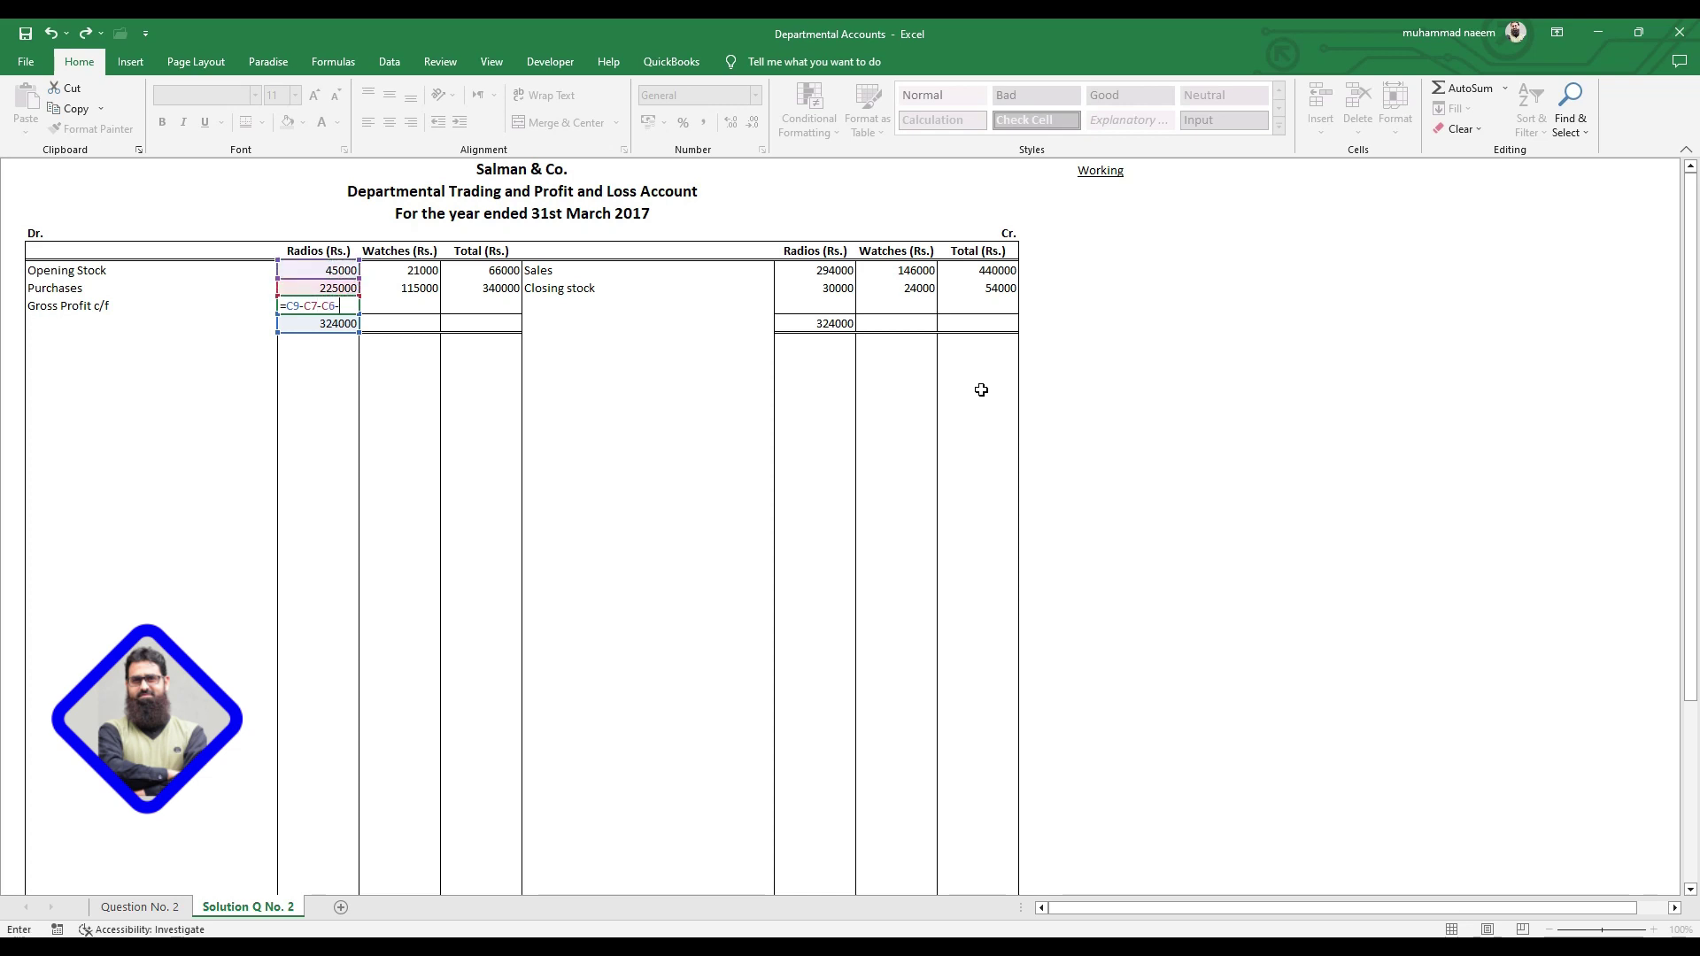
pyautogui.hotkey('ctrl', 'Return')
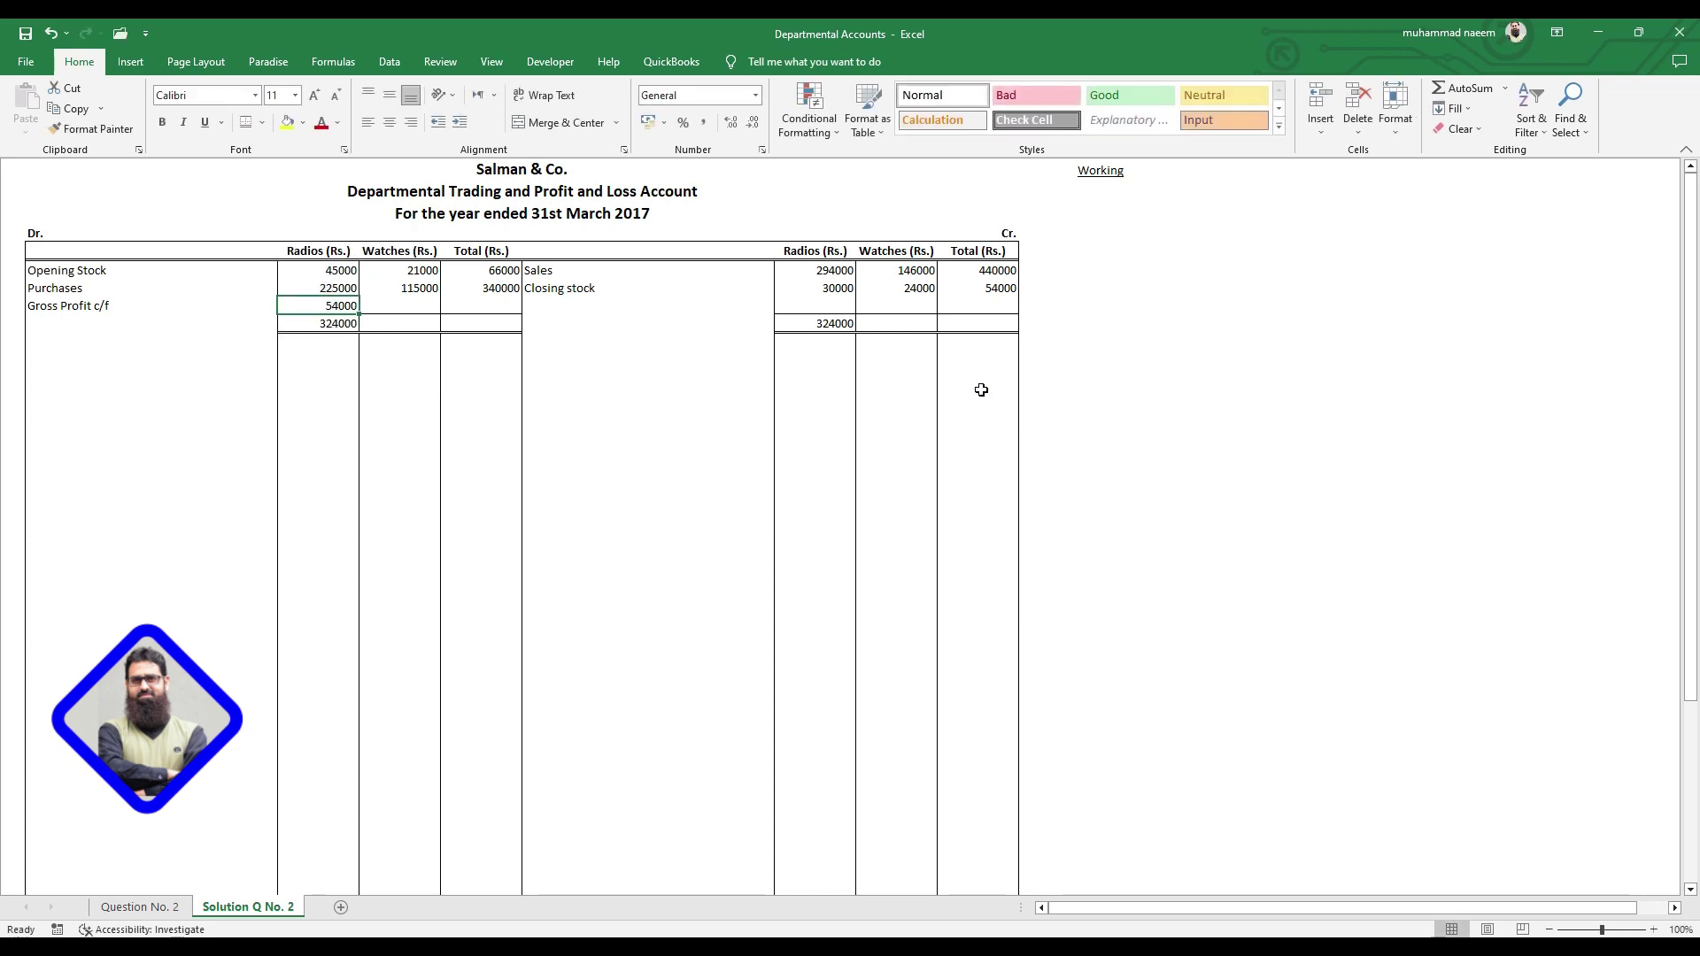
# - Consult the trial balance on the Question No. 2 sheet and return to the credit-side Watches total cell on the solution sheet
pyautogui.click(169, 914)
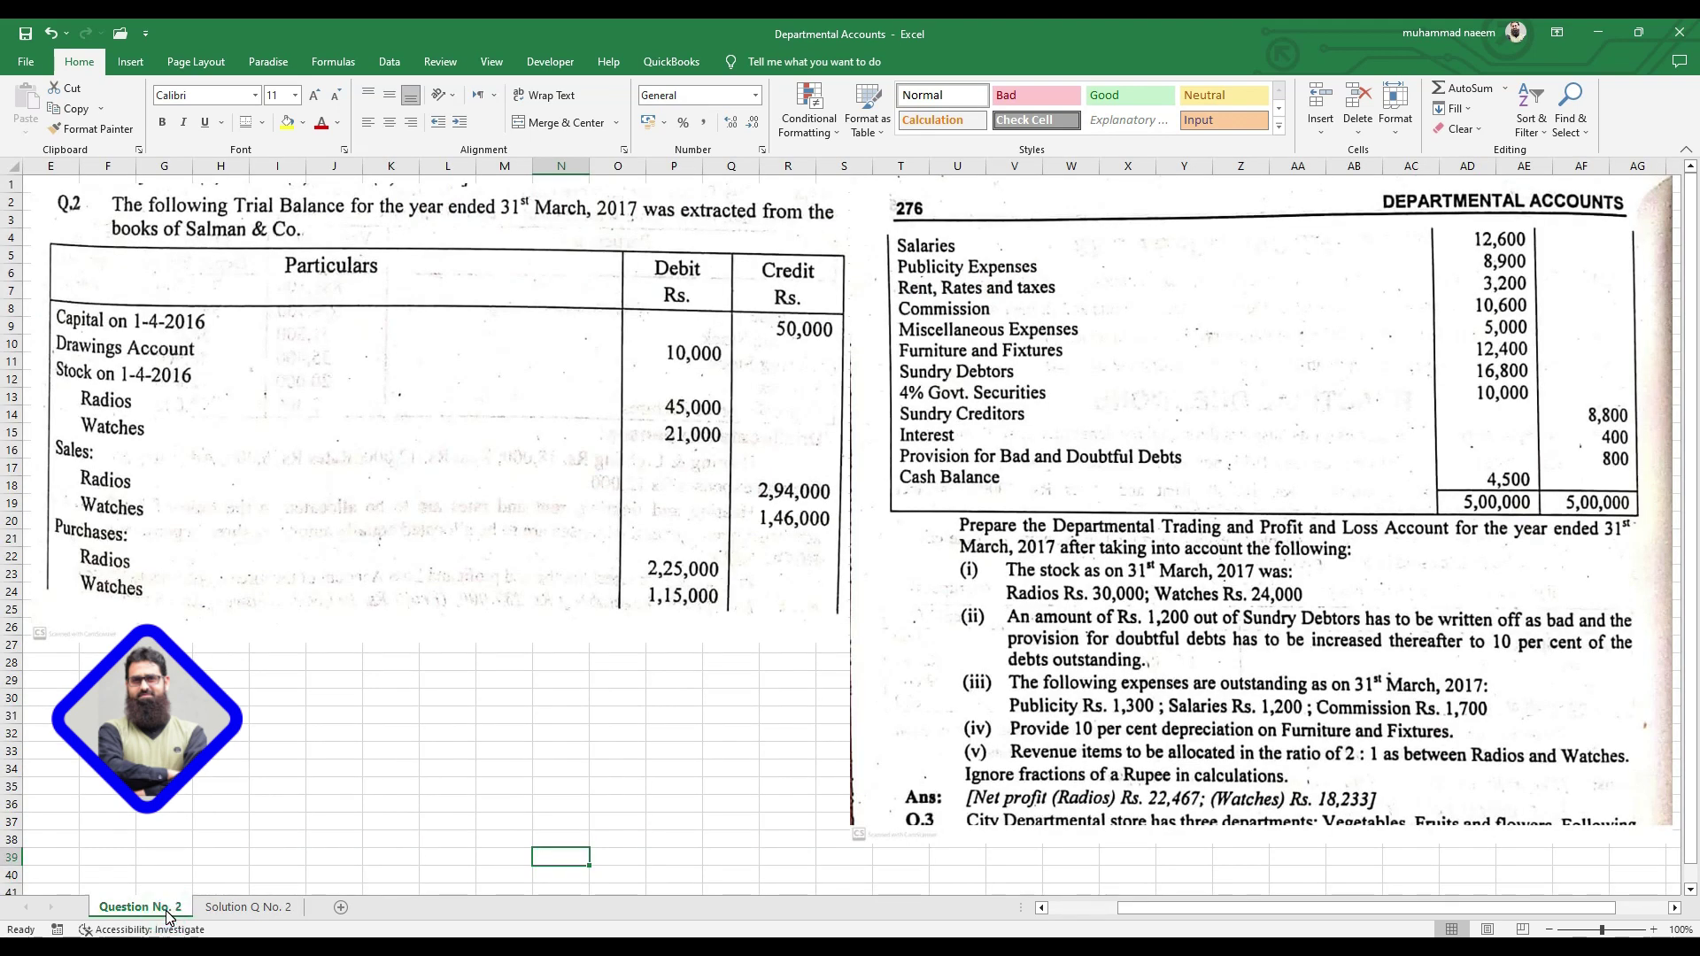
pyautogui.click(277, 909)
pyautogui.press('Right')
pyautogui.press('Down')
pyautogui.press('Right')
pyautogui.press('Right')
pyautogui.press('Right')
pyautogui.press('Right')
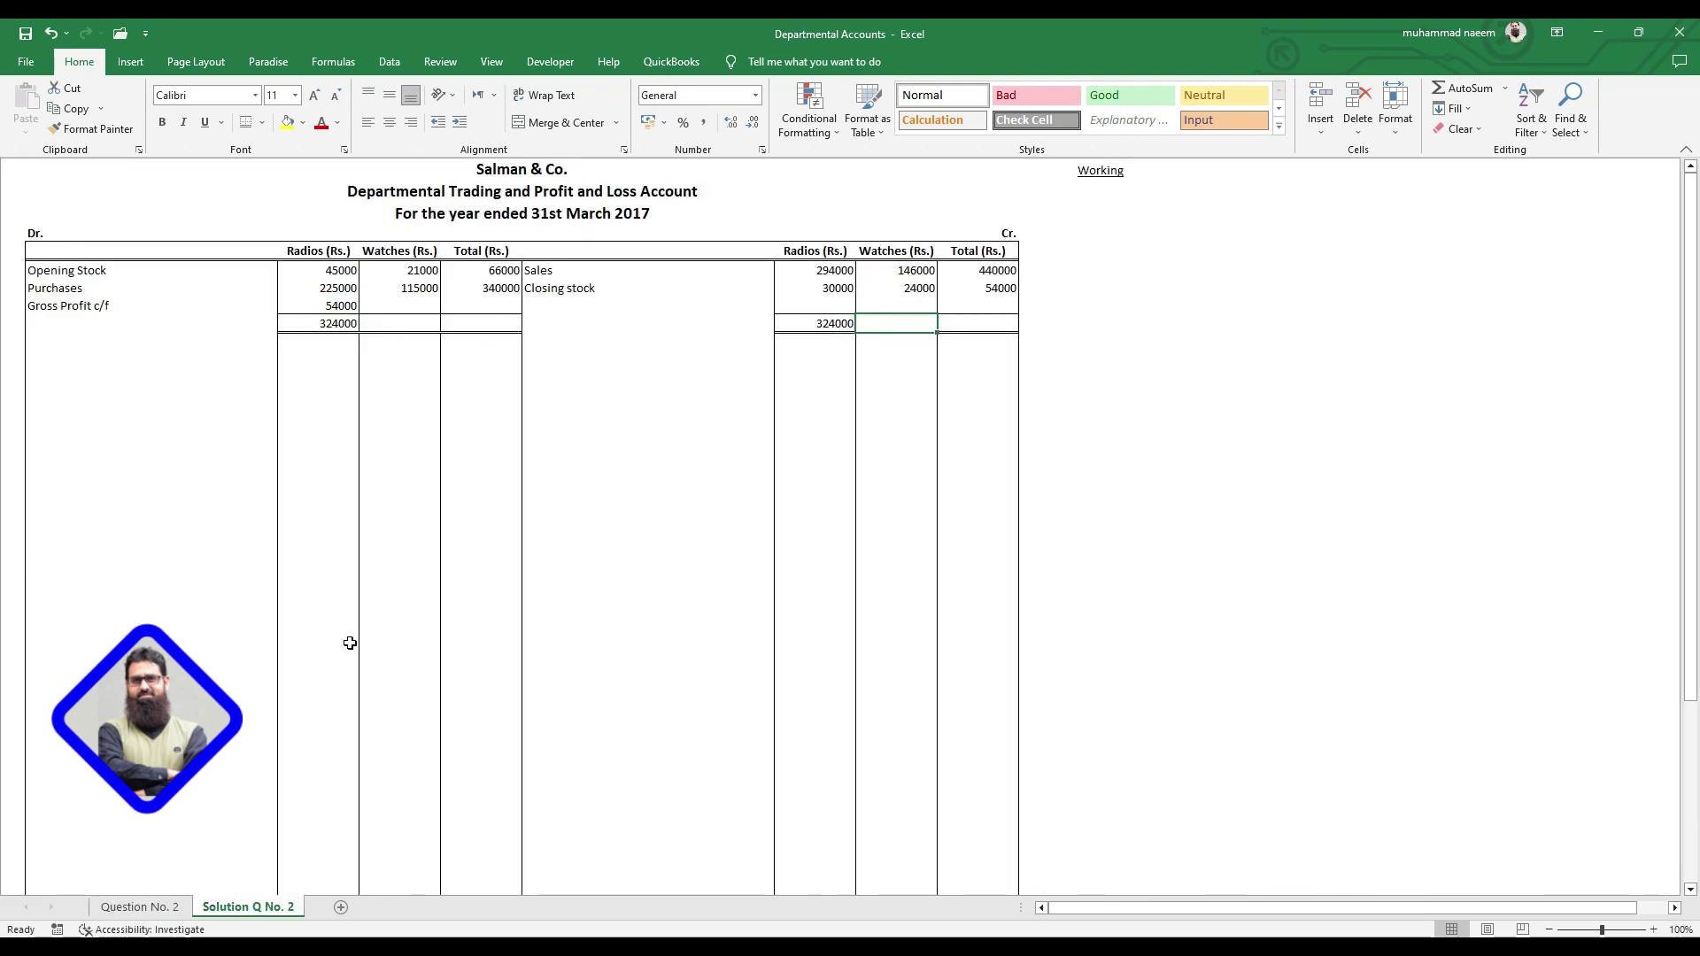
pyautogui.press('Up')
pyautogui.press('Up')
pyautogui.press('Up')
pyautogui.hotkey('shift', 'Down')
pyautogui.hotkey('shift', 'Down')
pyautogui.press('Down')
pyautogui.press('Down')
pyautogui.press('Down')
pyautogui.write('=')
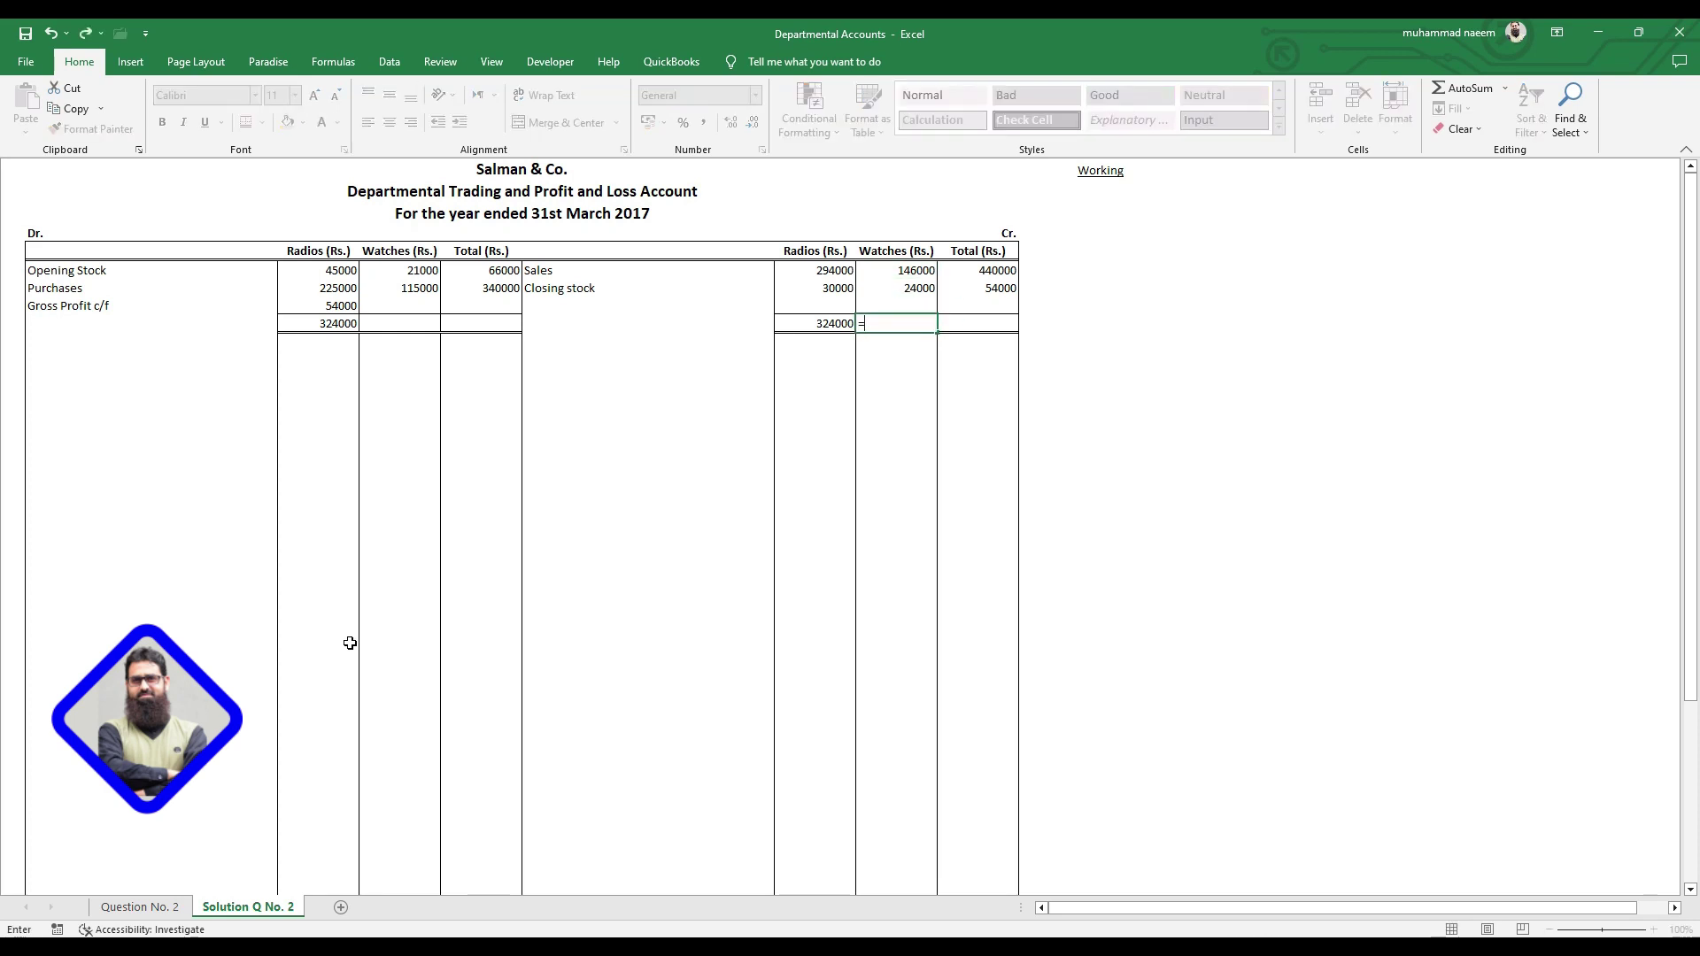
pyautogui.press('Escape')
# - Total the Watches column on the credit side by copying the Radios total formula into the adjacent bordered cell
pyautogui.press('Left')
pyautogui.hotkey('ctrl', 'c')
pyautogui.press('Right')
pyautogui.hotkey('ctrl', 'v')
pyautogui.press('Escape')
# - Enter 170000 as the Watches total in the bordered row on the debit side
pyautogui.press('Left')
pyautogui.press('Left')
pyautogui.press('Left')
pyautogui.press('Left')
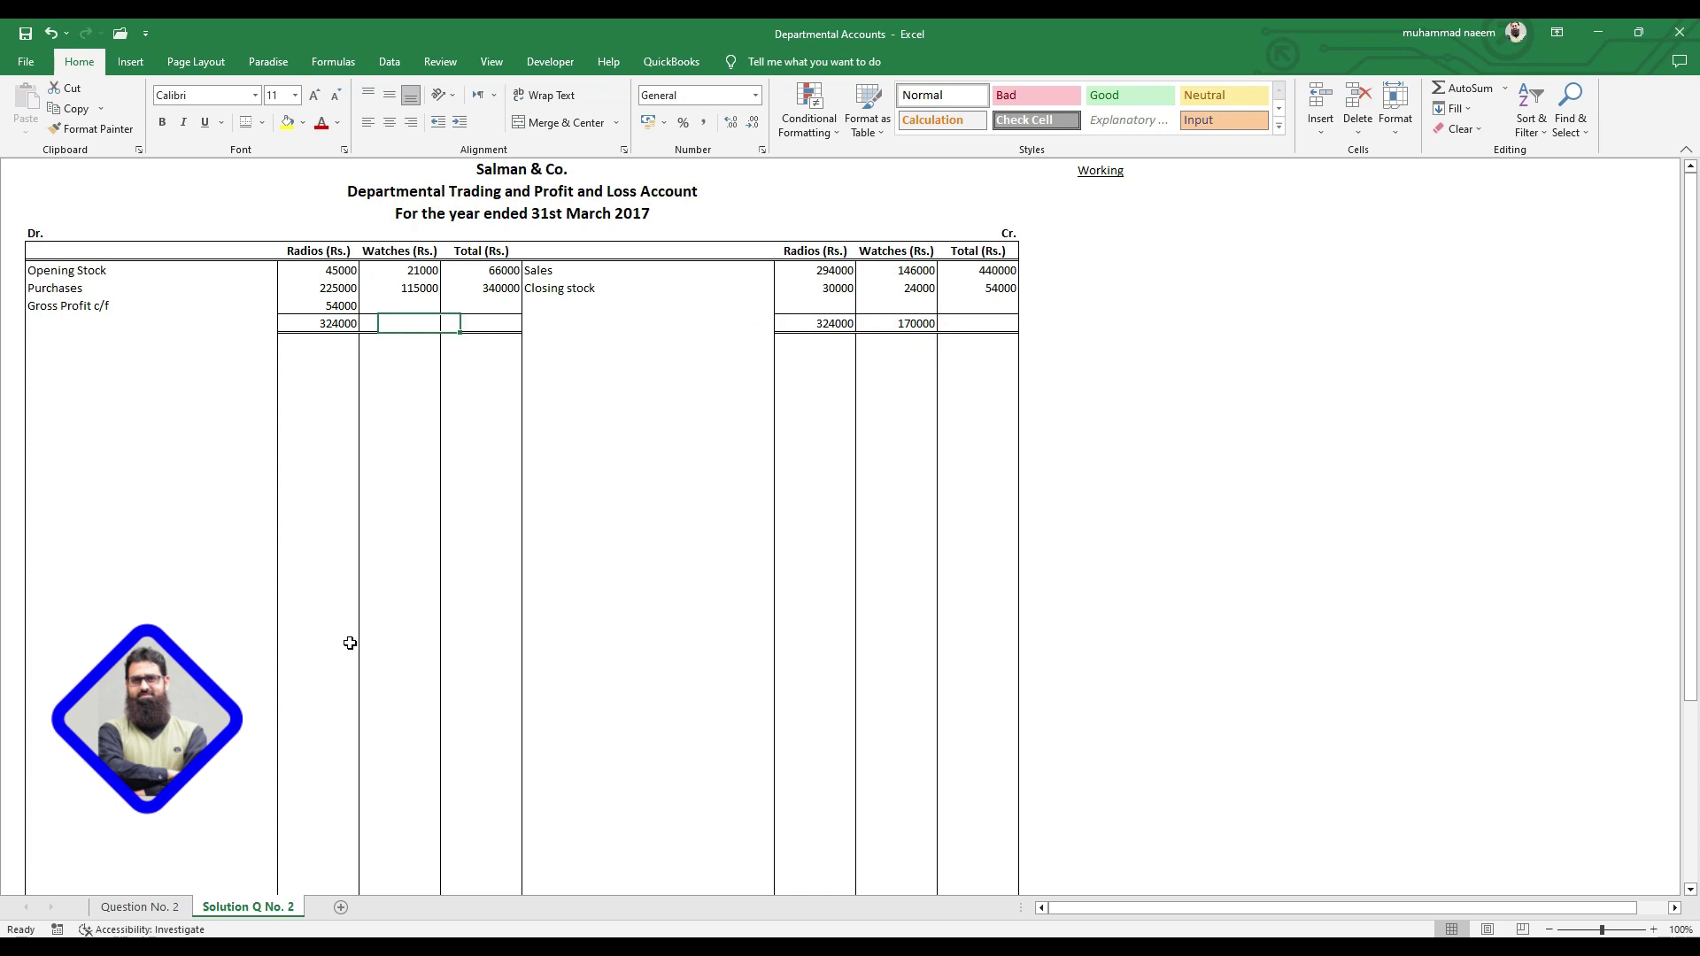
pyautogui.press('Up')
pyautogui.press('Up')
pyautogui.press('Up')
pyautogui.press('Down')
pyautogui.press('Up')
pyautogui.press('Down')
pyautogui.press('Up')
pyautogui.press('Down')
pyautogui.press('Down')
pyautogui.press('Down')
pyautogui.write('1')
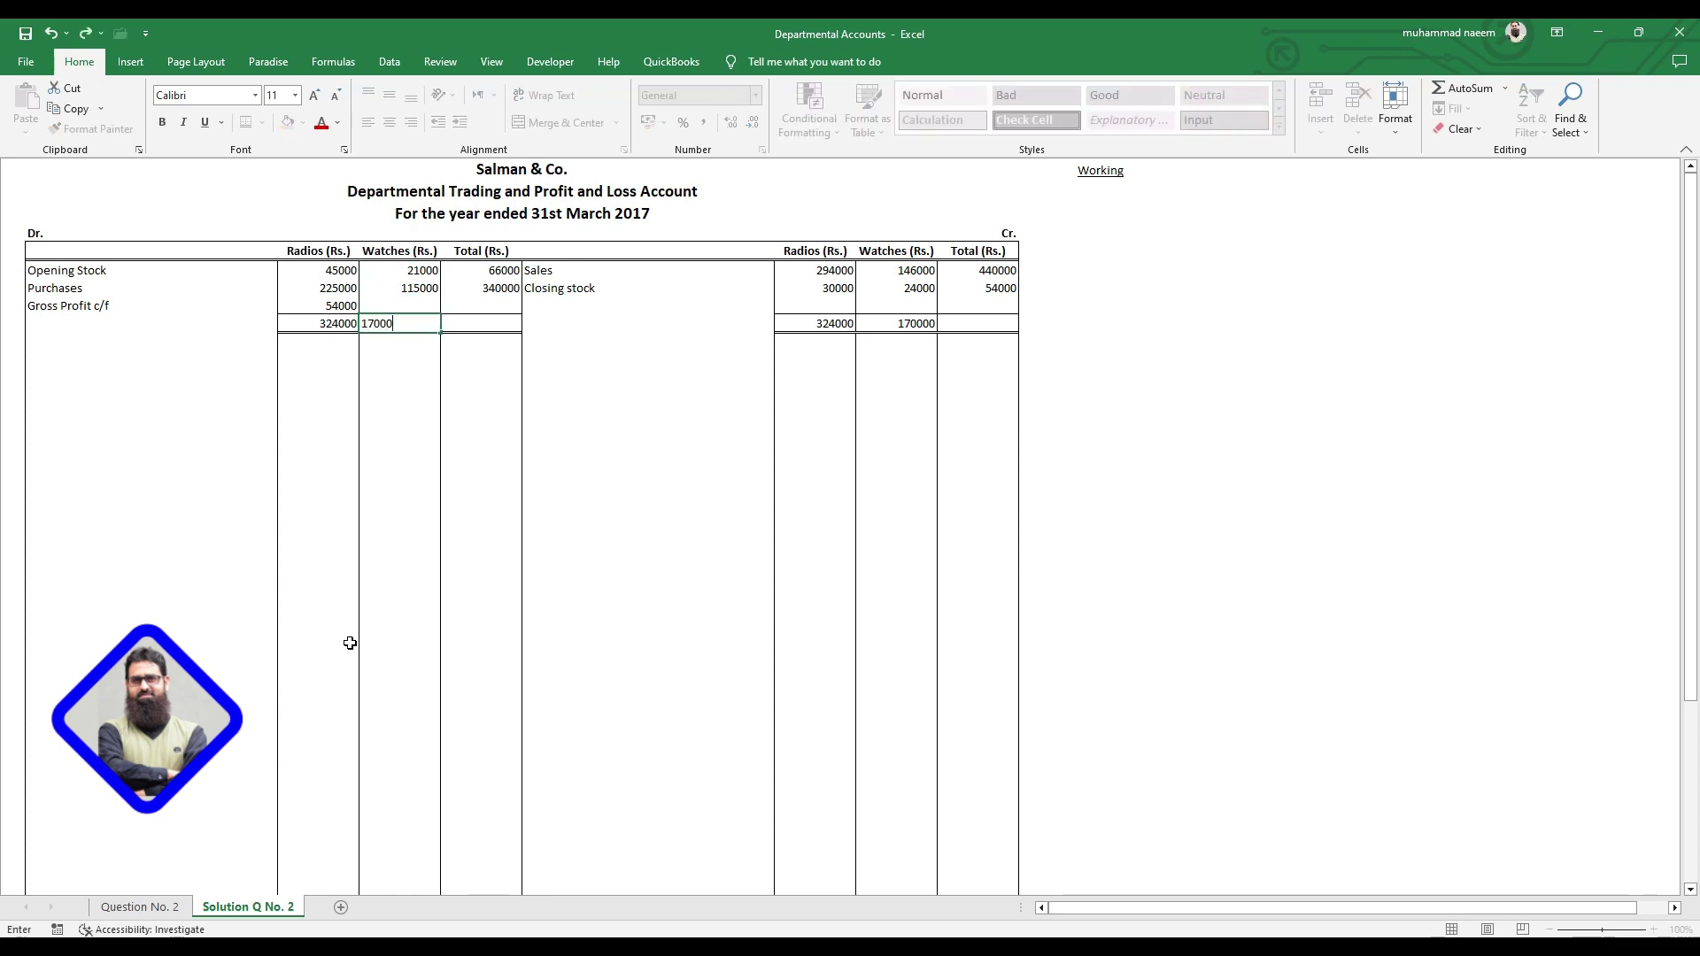
pyautogui.press('Up')
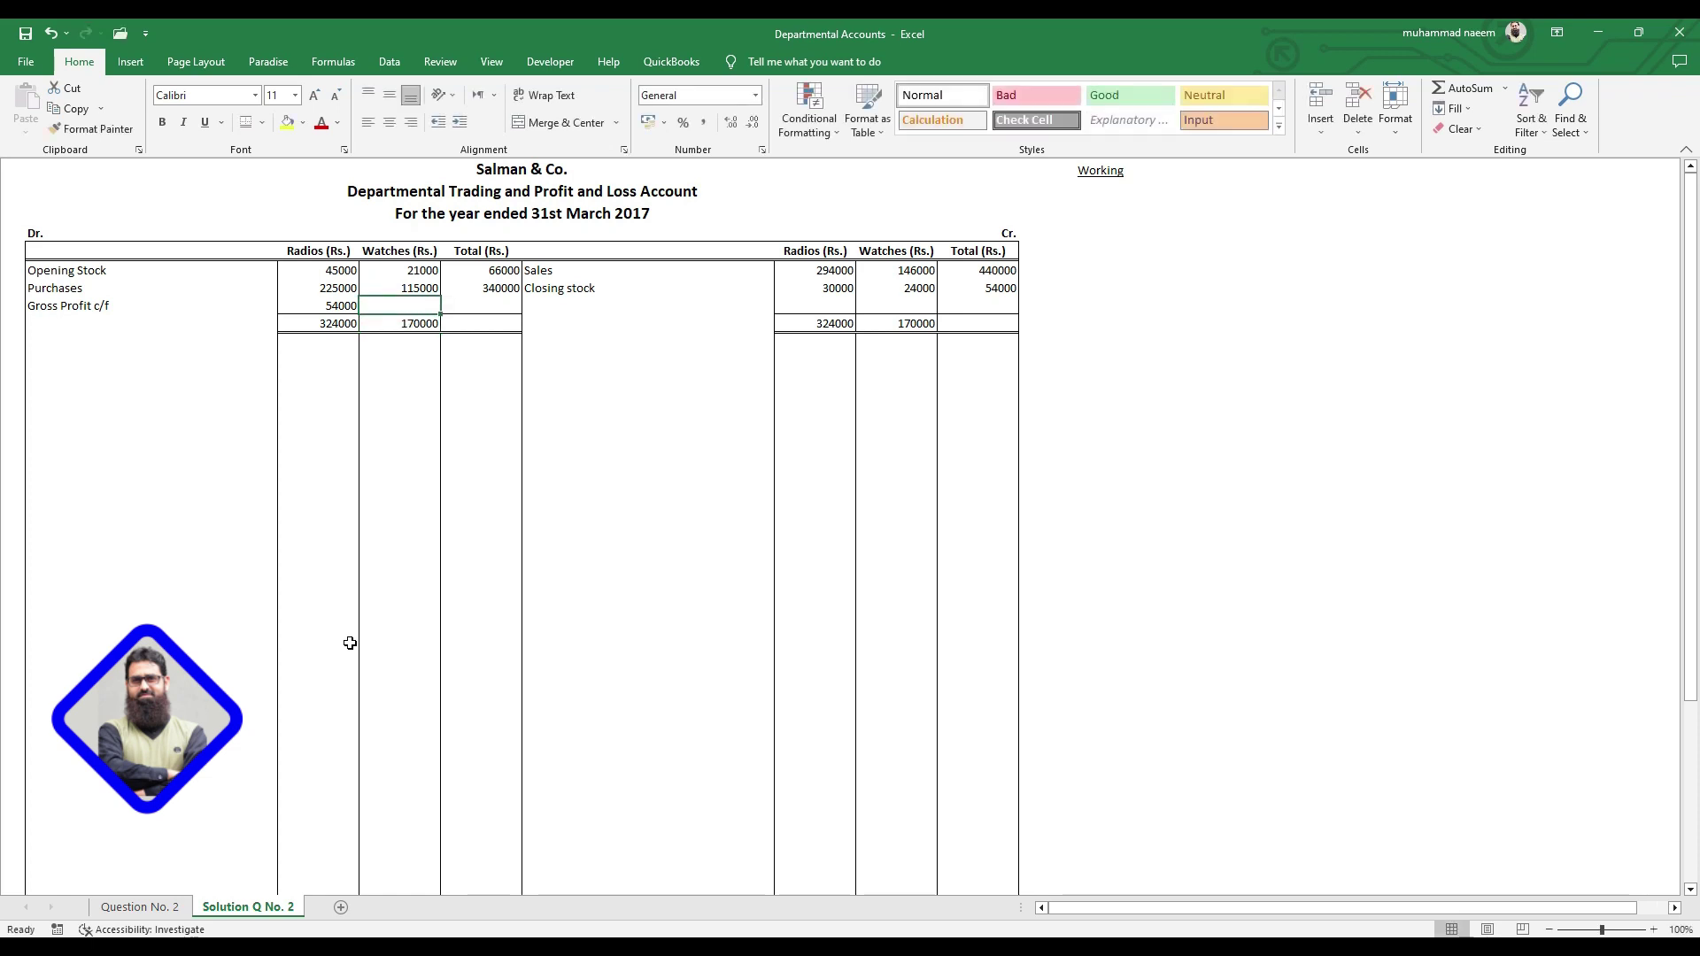
# - Enter 34000 as the Watches amount in the Gross Profit c/f row
pyautogui.press('Left')
pyautogui.press('Right')
pyautogui.write('34000')
pyautogui.press('Return')
pyautogui.press('Up')
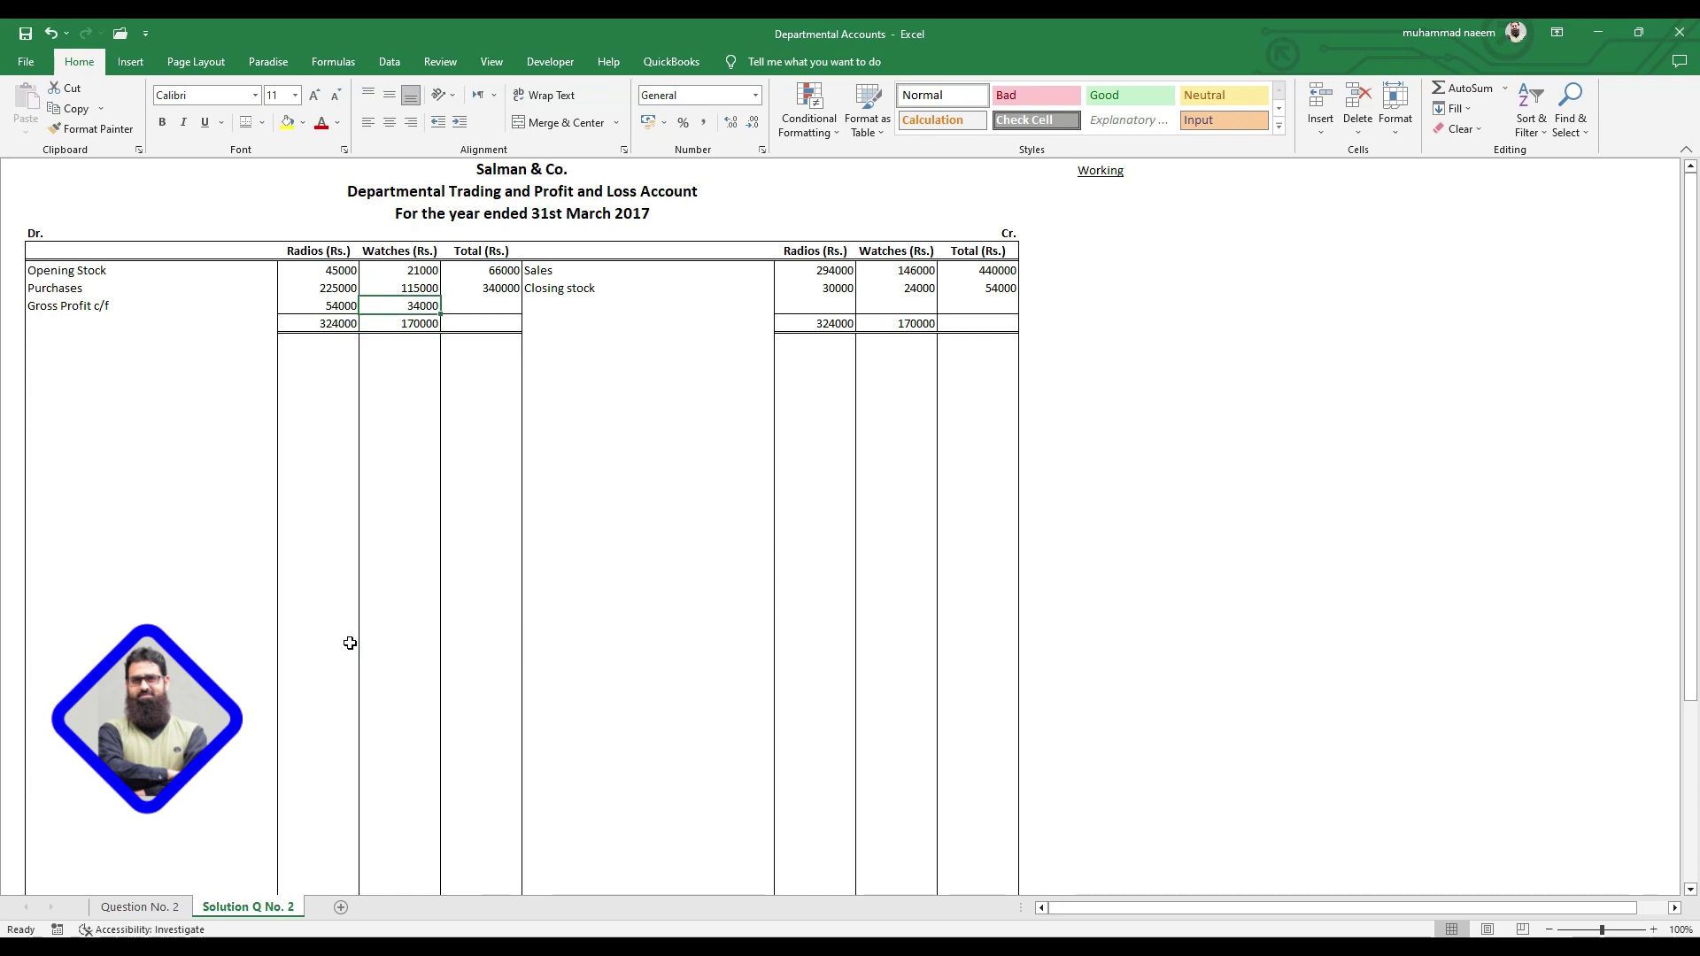
# - Sum the Total column on the credit side in the bordered totals row
pyautogui.press('Down')
pyautogui.press('Right')
pyautogui.press('Right')
pyautogui.press('Right')
pyautogui.press('Right')
pyautogui.press('Left')
pyautogui.press('Right')
pyautogui.hotkey('alt', '=')
pyautogui.hotkey('ctrl', 'Return')
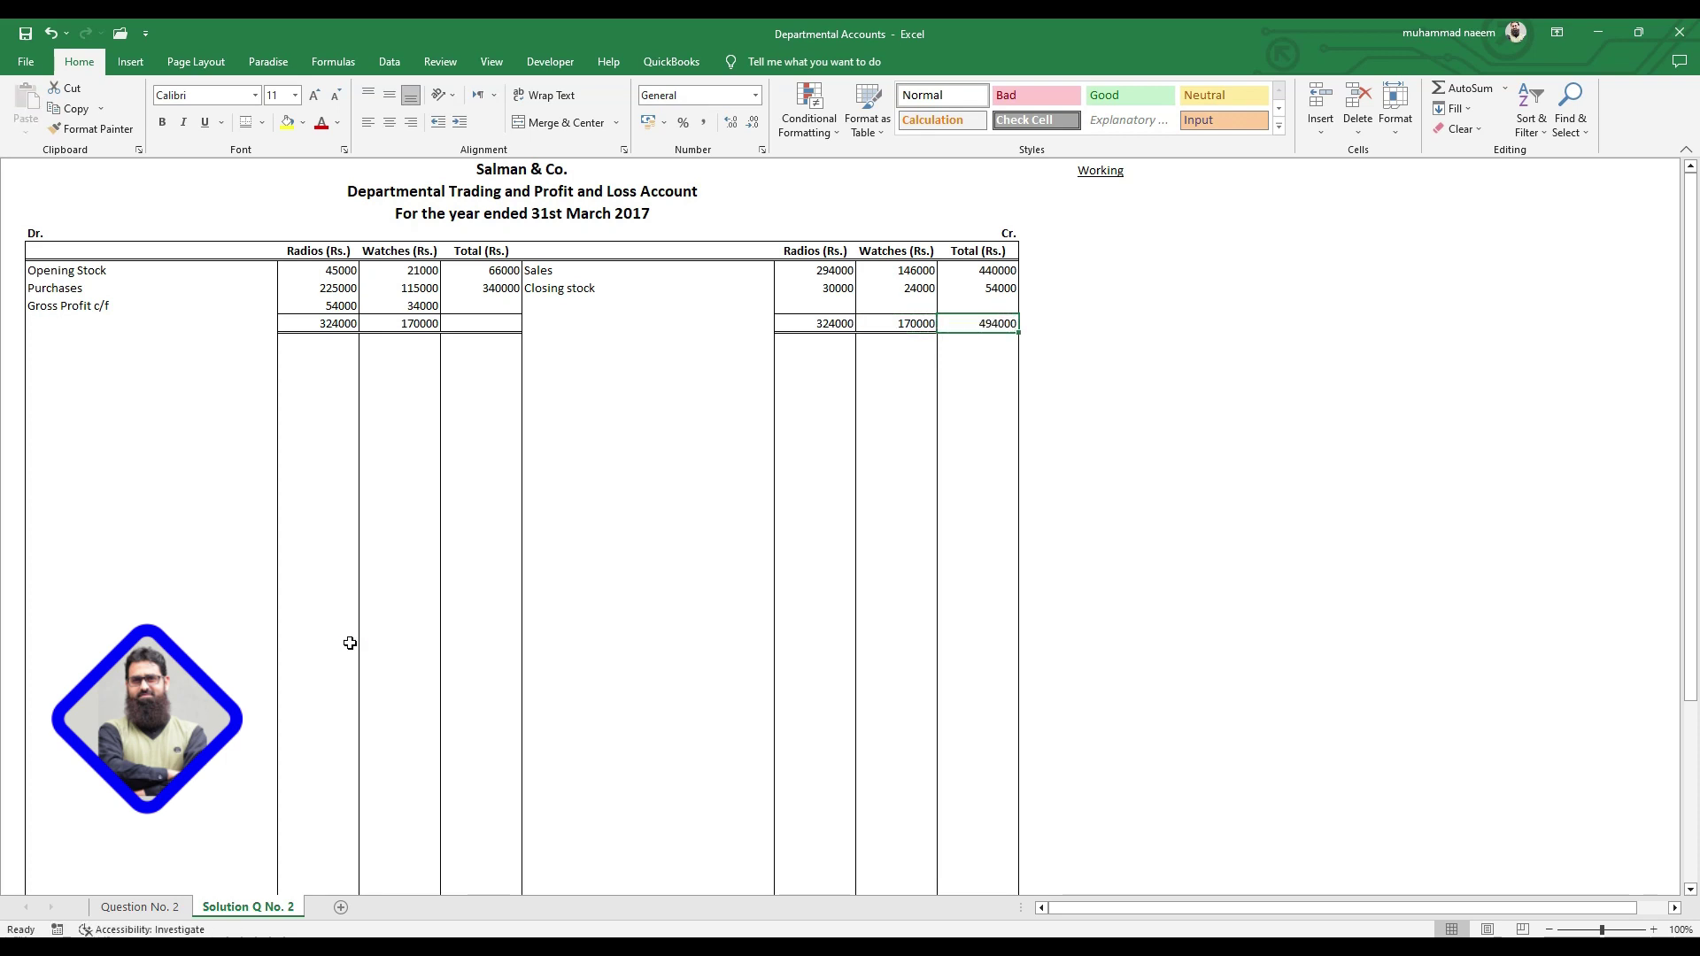
# - Enter 494000 as the Total column figure in the bordered row on the debit side
pyautogui.press('Left')
pyautogui.press('Left')
pyautogui.press('Left')
pyautogui.press('Left')
pyautogui.press('Left')
pyautogui.press('Right')
pyautogui.press('Right')
pyautogui.press('Right')
pyautogui.press('Right')
pyautogui.press('Left')
pyautogui.press('Left')
pyautogui.press('Left')
pyautogui.press('Left')
pyautogui.press('Right')
pyautogui.write('494')
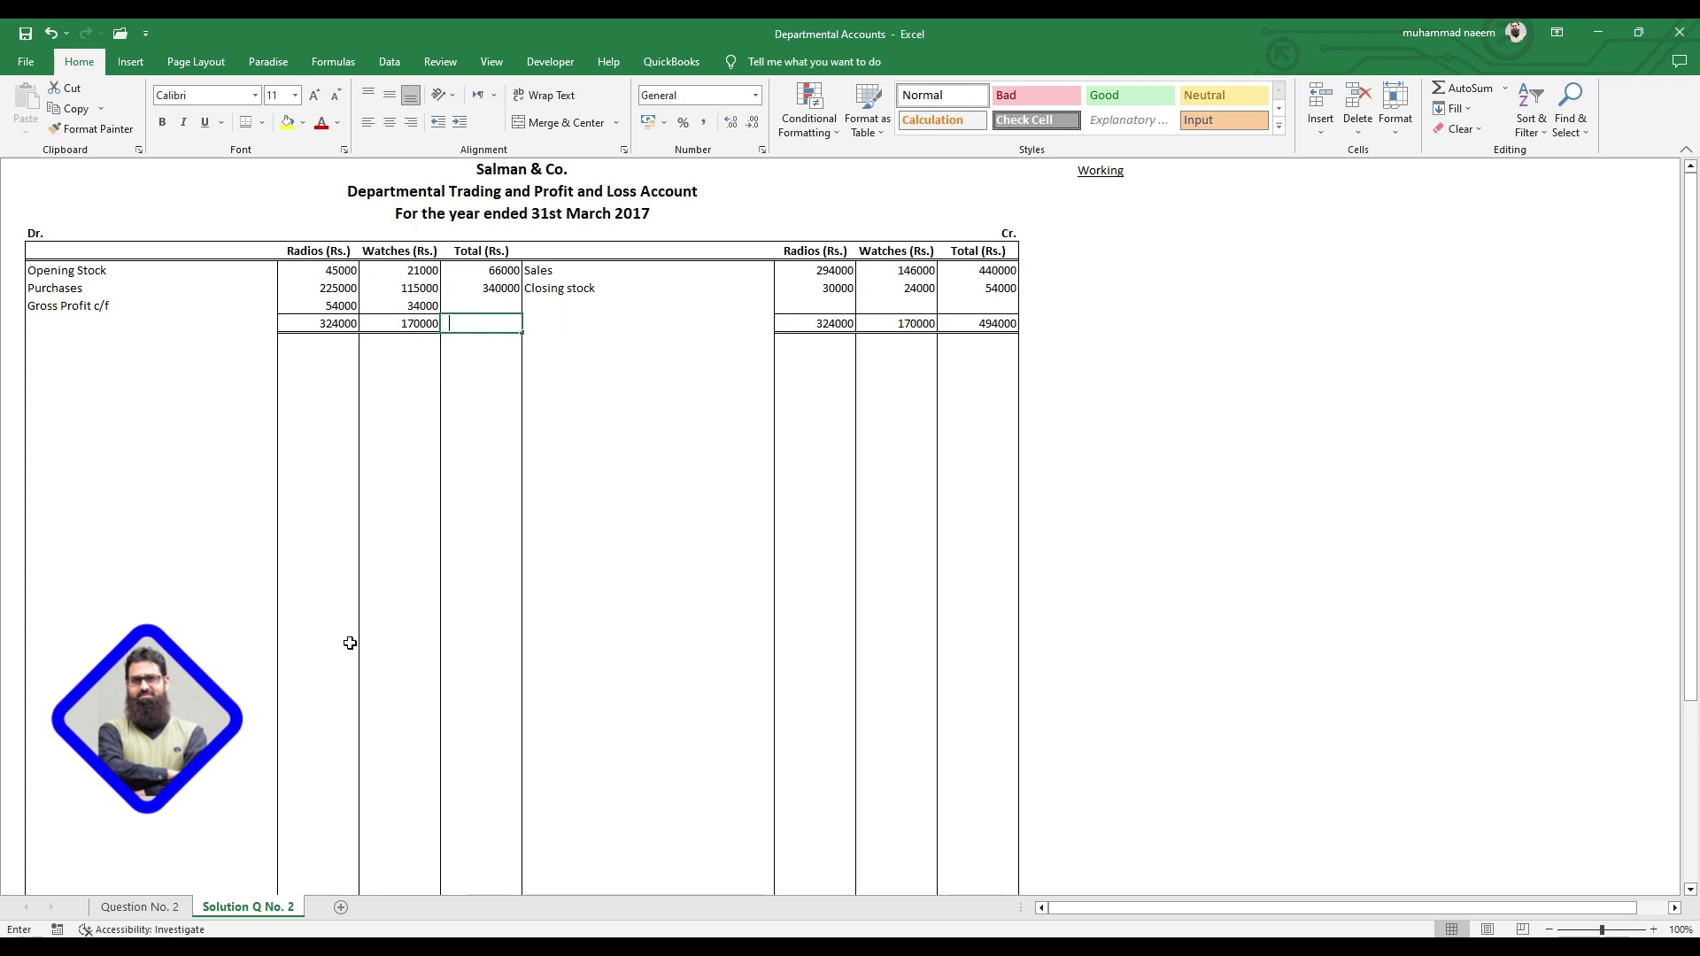
pyautogui.press('Up')
# - Add the Radios and Watches gross profits with AutoSum to fill the Total column of the Gross Profit c/f row
pyautogui.press('Left')
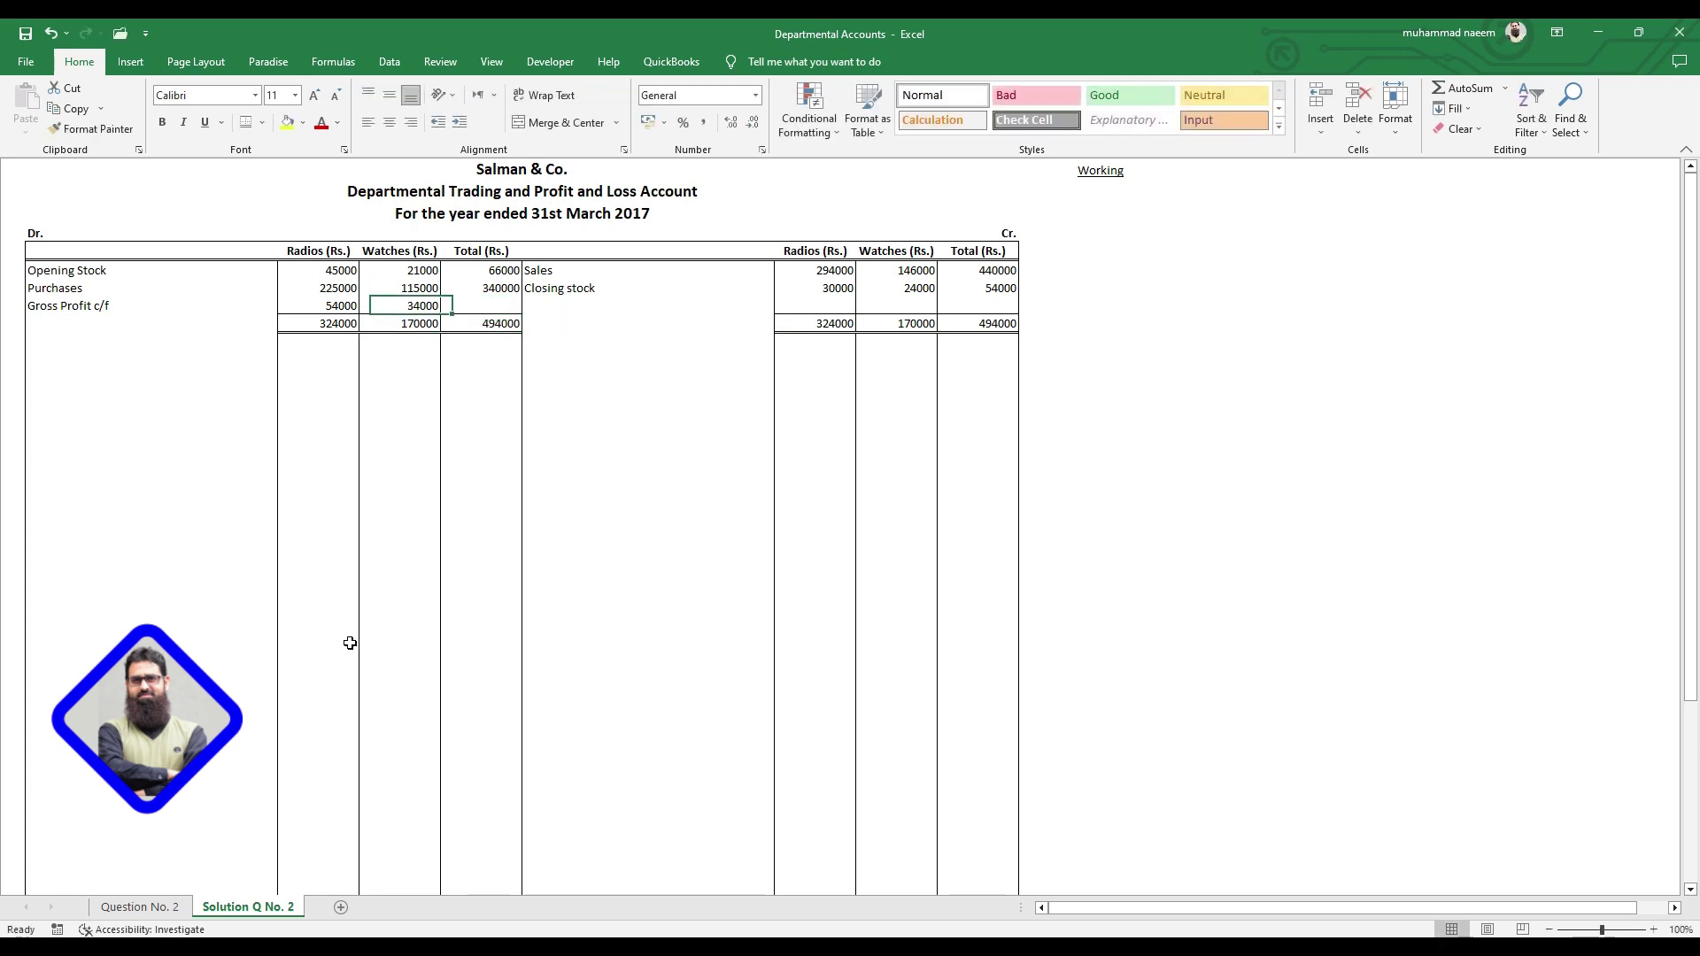
pyautogui.hotkey('shift', 'Left')
pyautogui.hotkey('alt', '=')
# - Label the first row below the credit-side totals "Gross profit b/f"
pyautogui.press('Down')
pyautogui.press('Down')
pyautogui.press('Right')
pyautogui.write('Gros')
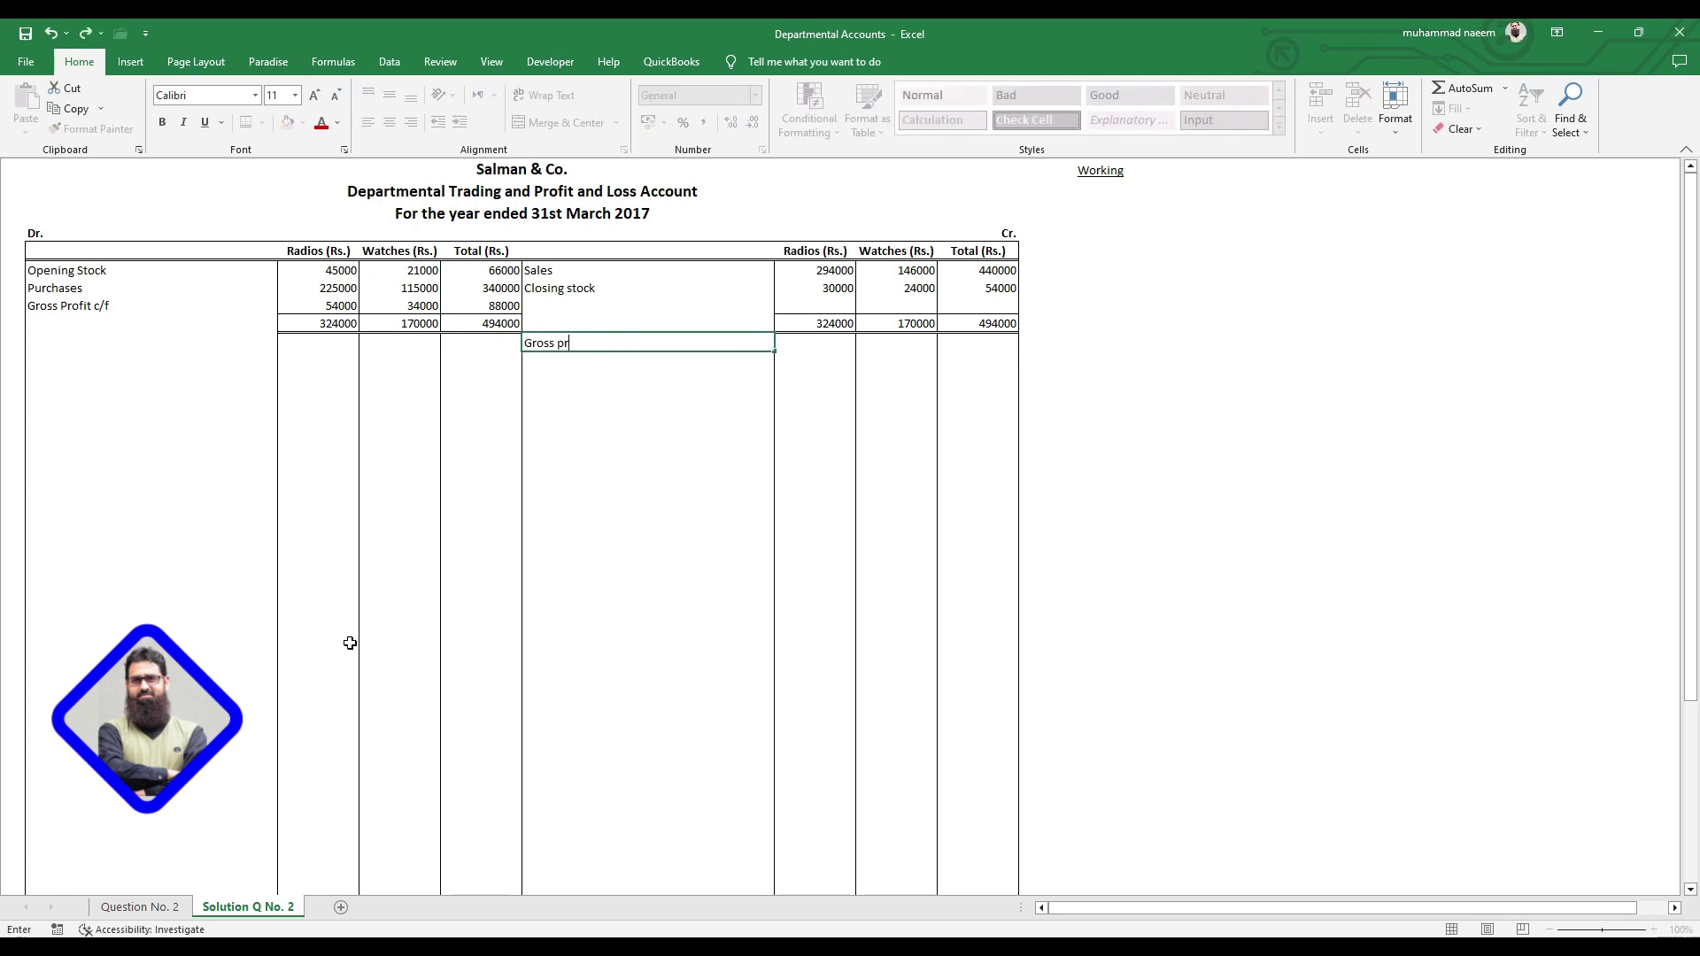
pyautogui.write('b/f')
pyautogui.press('Tab')
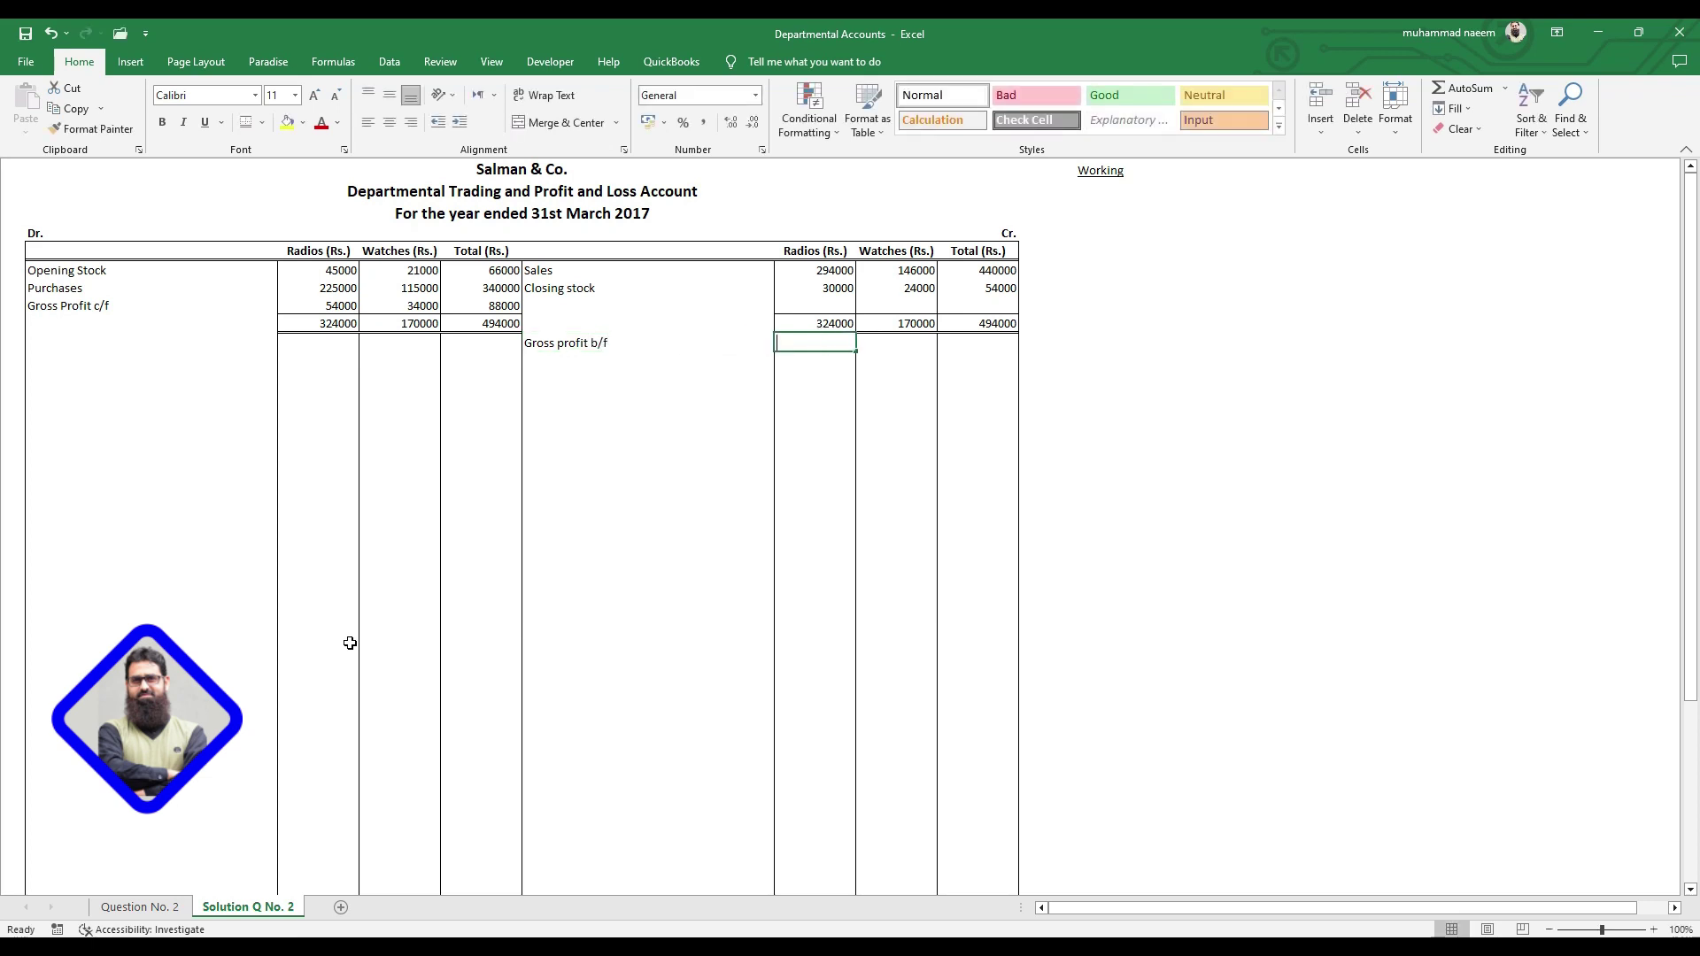
# - Fill the Radios, Watches and Total cells of the Gross profit b/f row with references to the matching Gross Profit c/f amounts
pyautogui.write('=')
pyautogui.click(337, 307)
pyautogui.press('Tab')
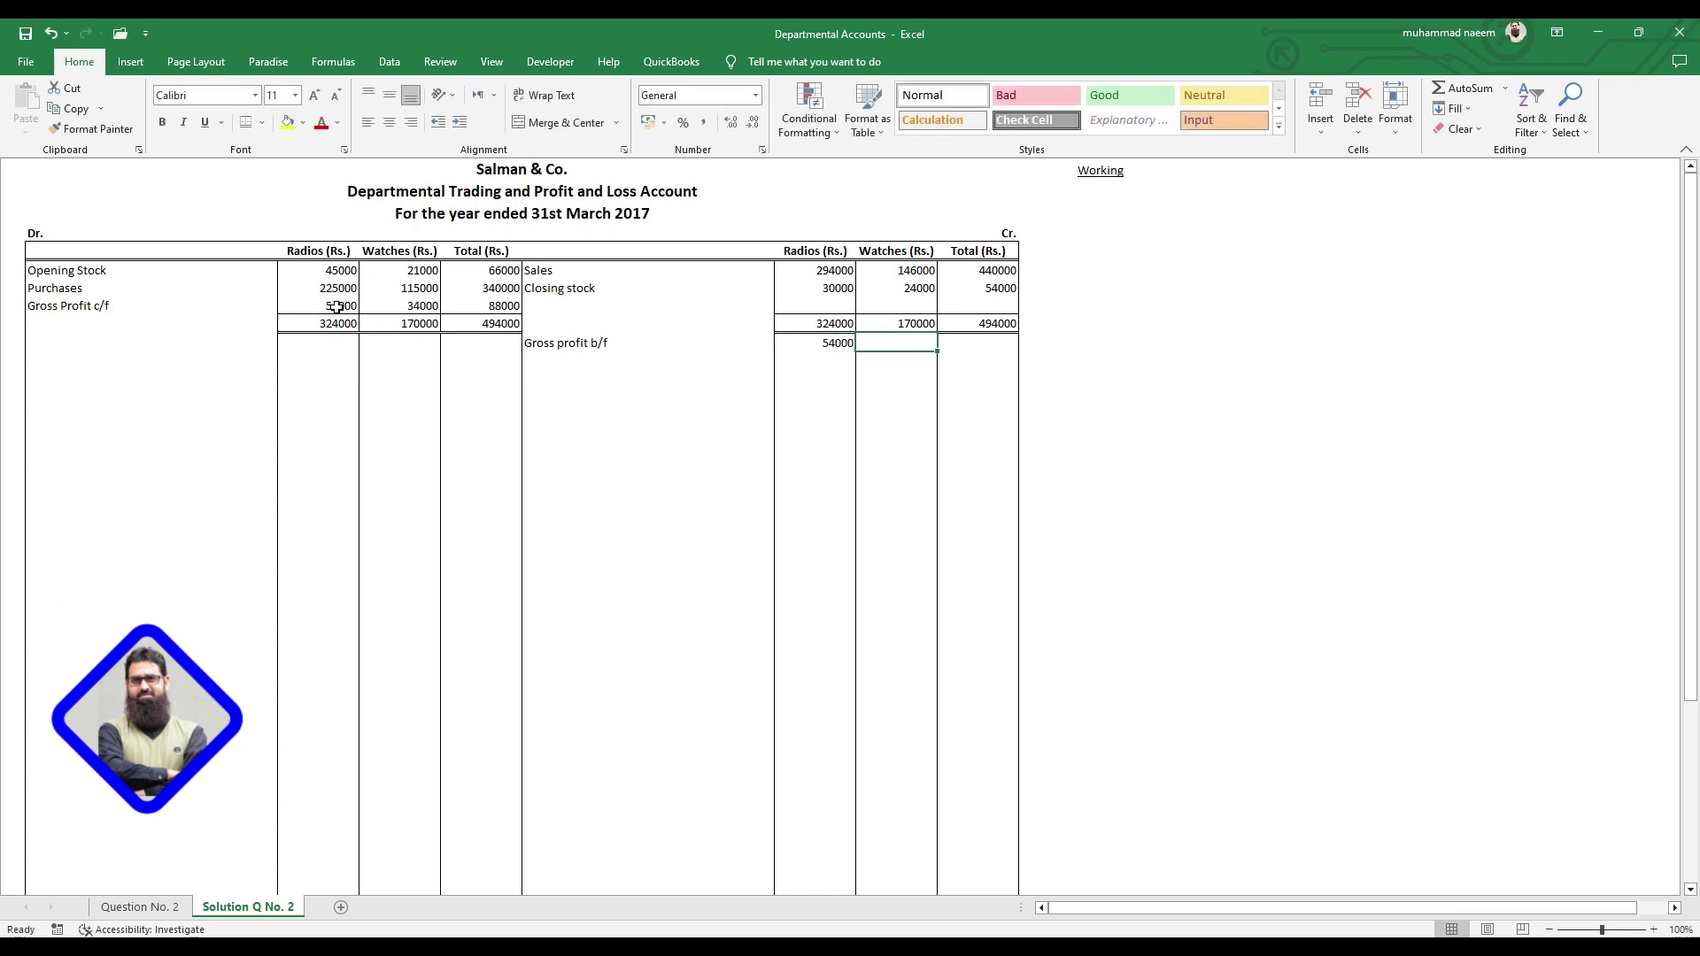
pyautogui.write('=')
pyautogui.click(412, 308)
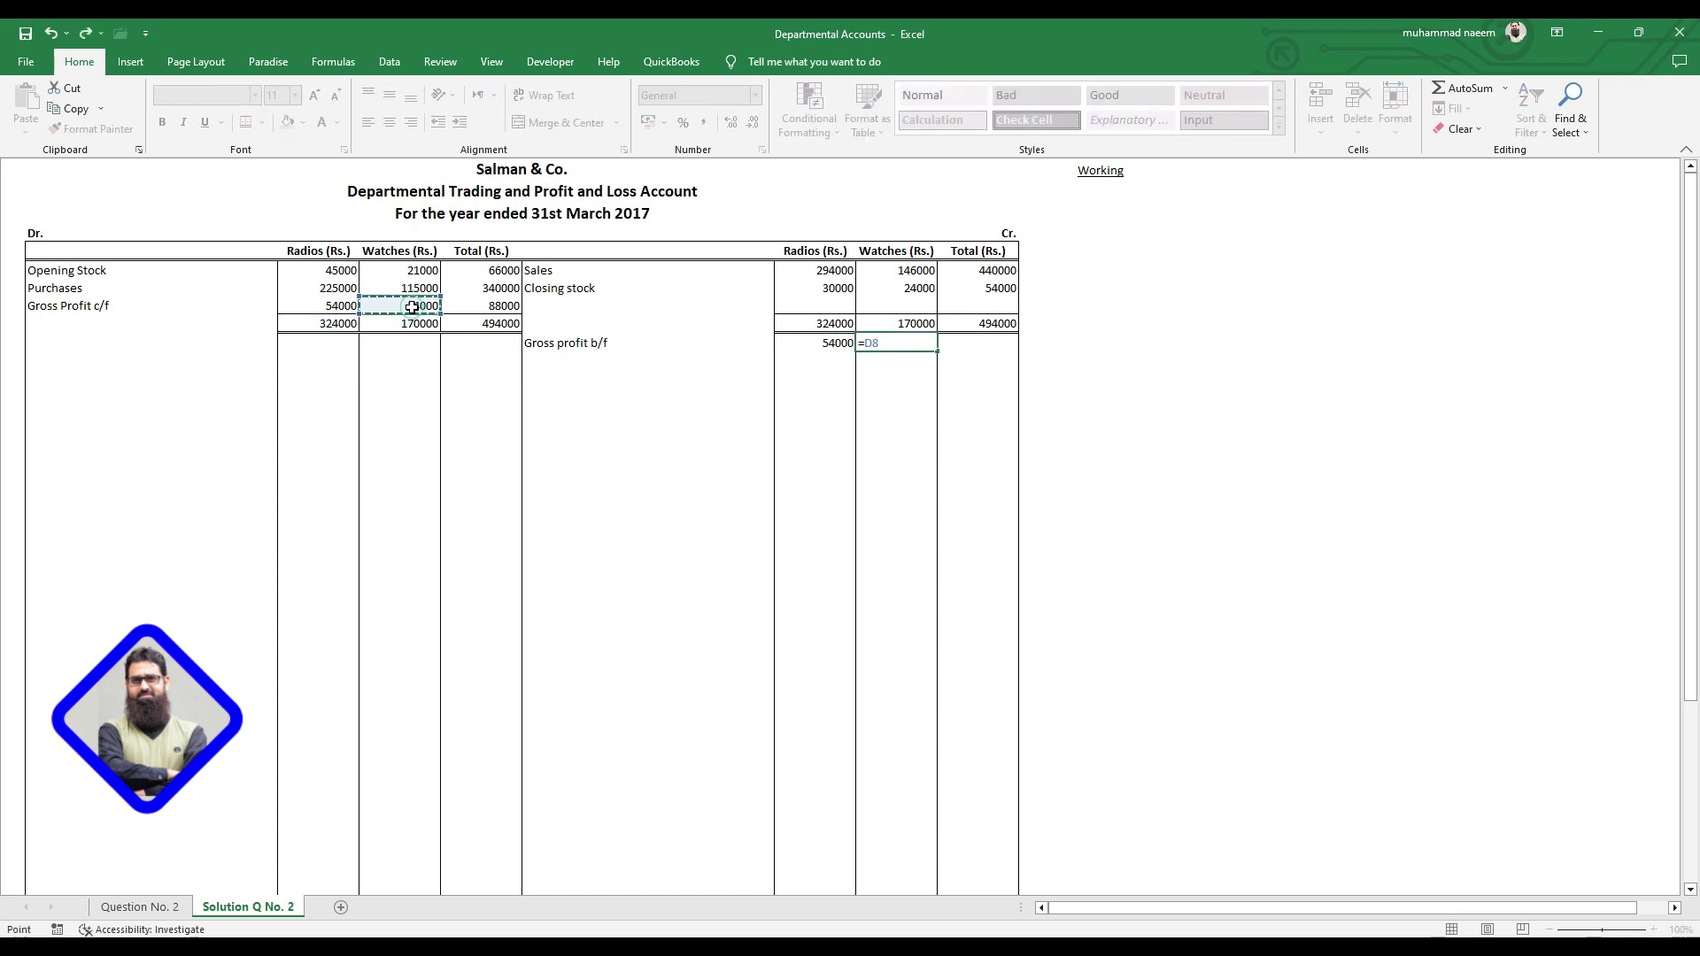
pyautogui.press('Tab')
pyautogui.write('=')
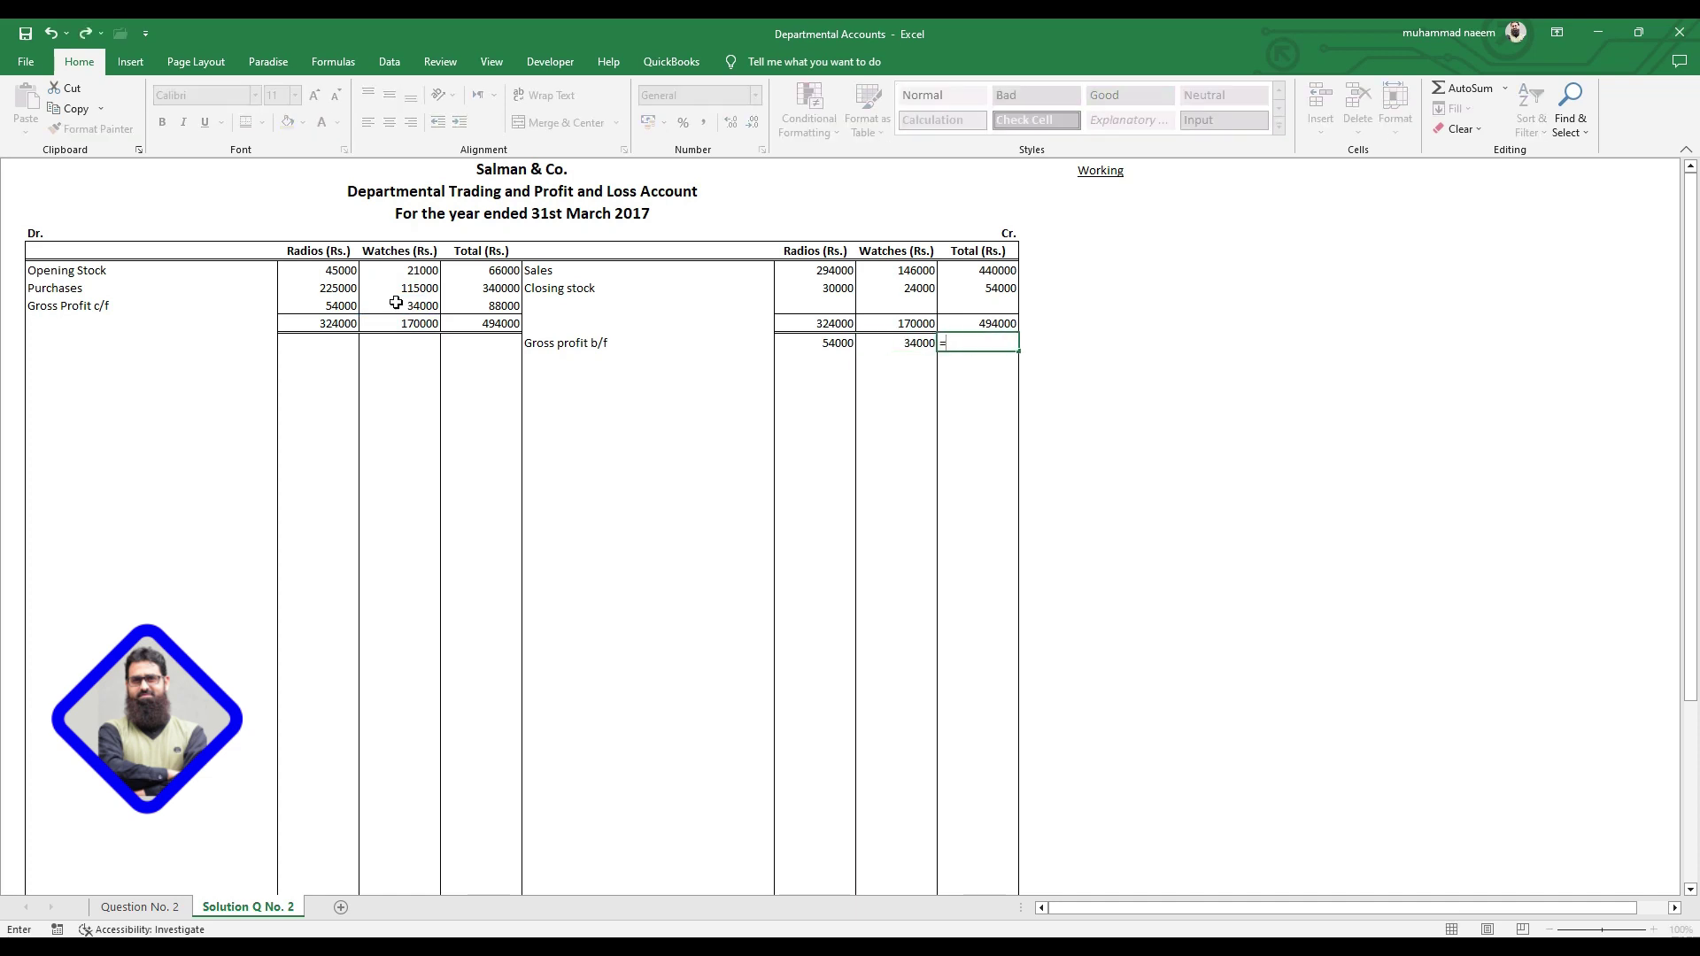
pyautogui.click(500, 305)
pyautogui.press('Return')
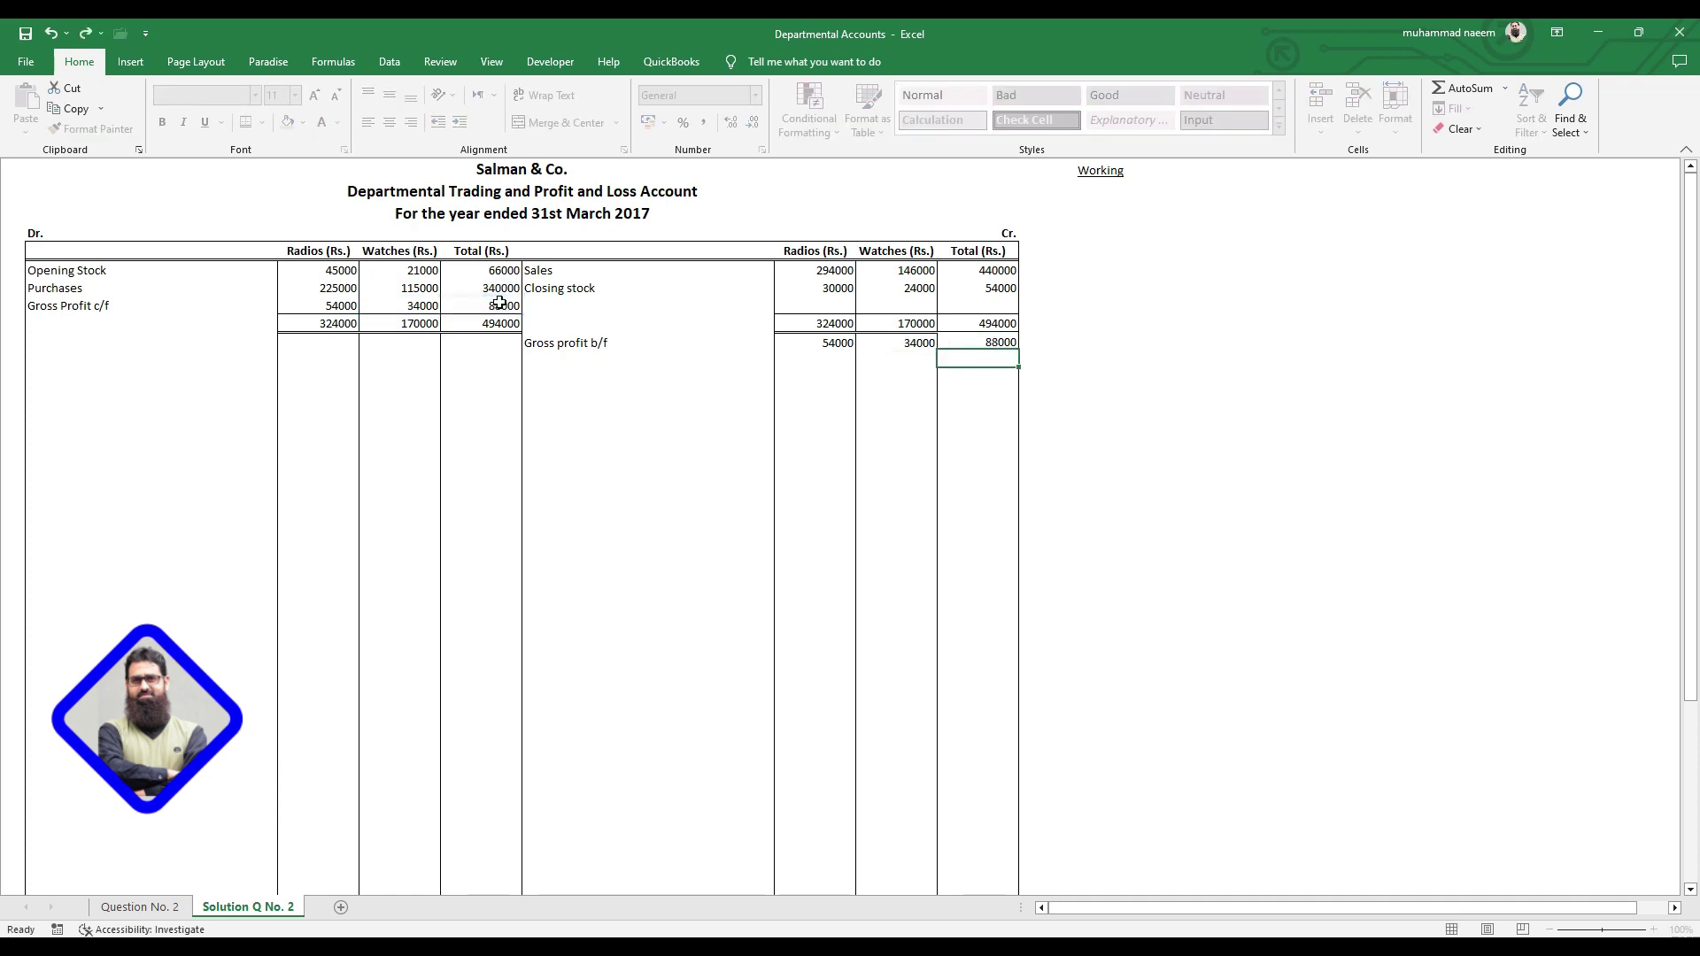
# - Check the expenses on the question sheet and label the first row below the debit-side totals "Salaries"
pyautogui.press('Left')
pyautogui.press('Left')
pyautogui.press('Left')
pyautogui.press('Left')
pyautogui.press('Left')
pyautogui.press('Left')
pyautogui.press('Left')
pyautogui.press('Left')
pyautogui.press('Left')
pyautogui.press('Up')
pyautogui.press('Right')
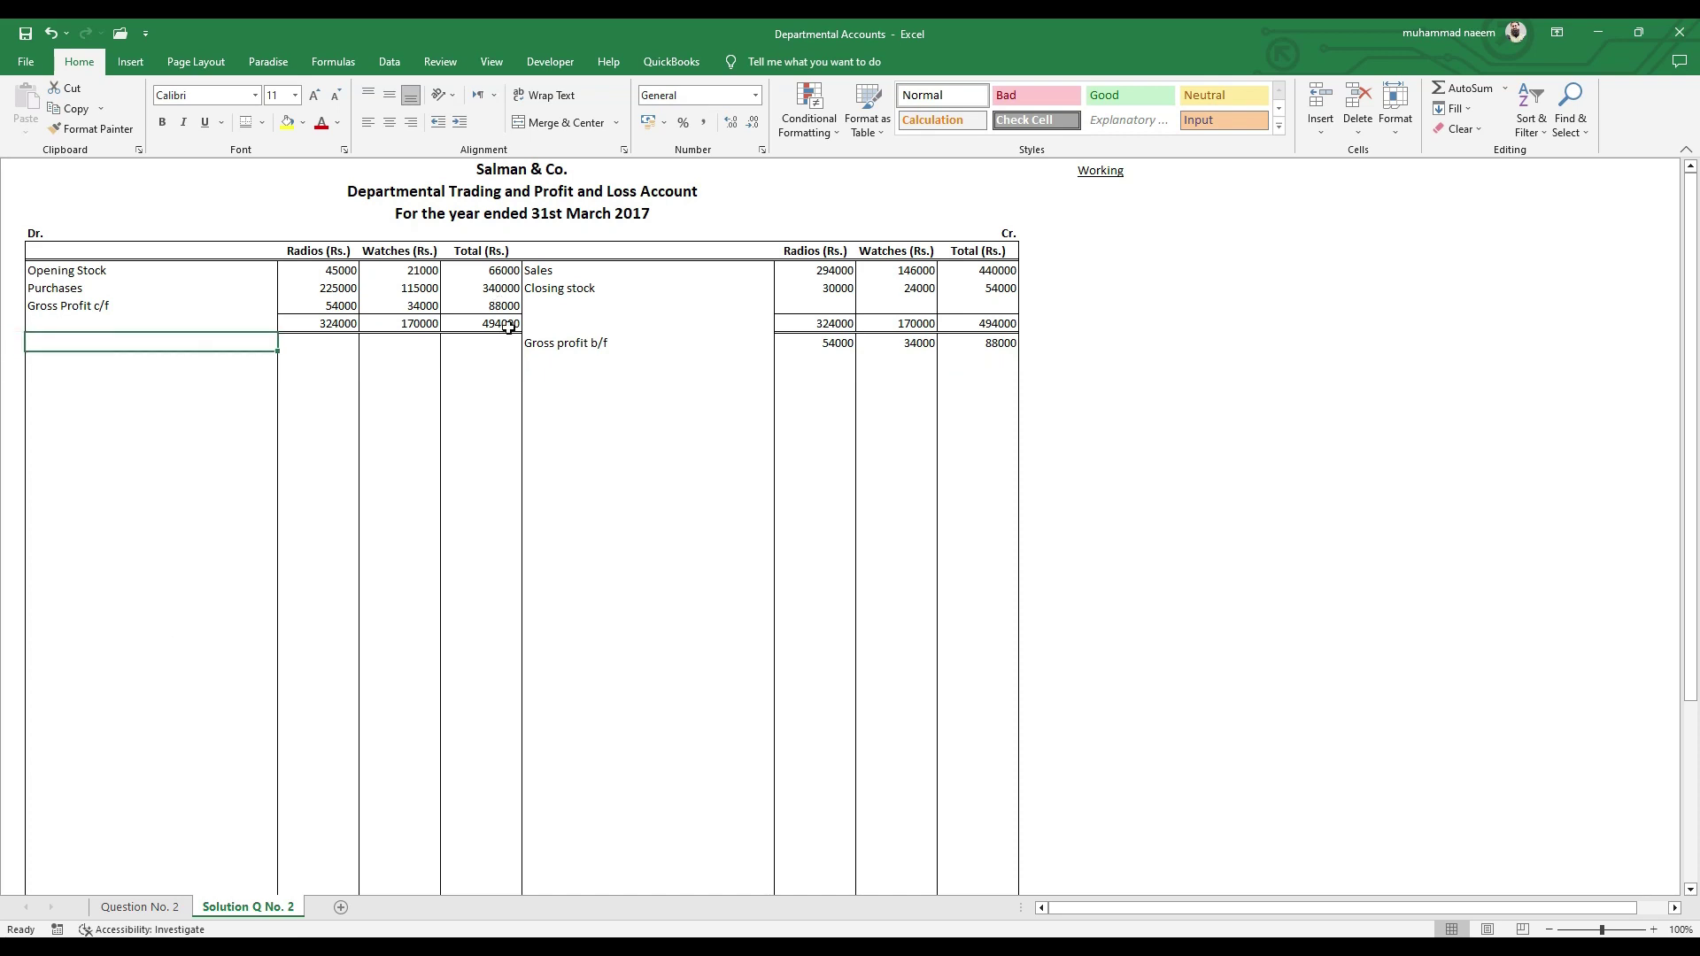
pyautogui.click(151, 907)
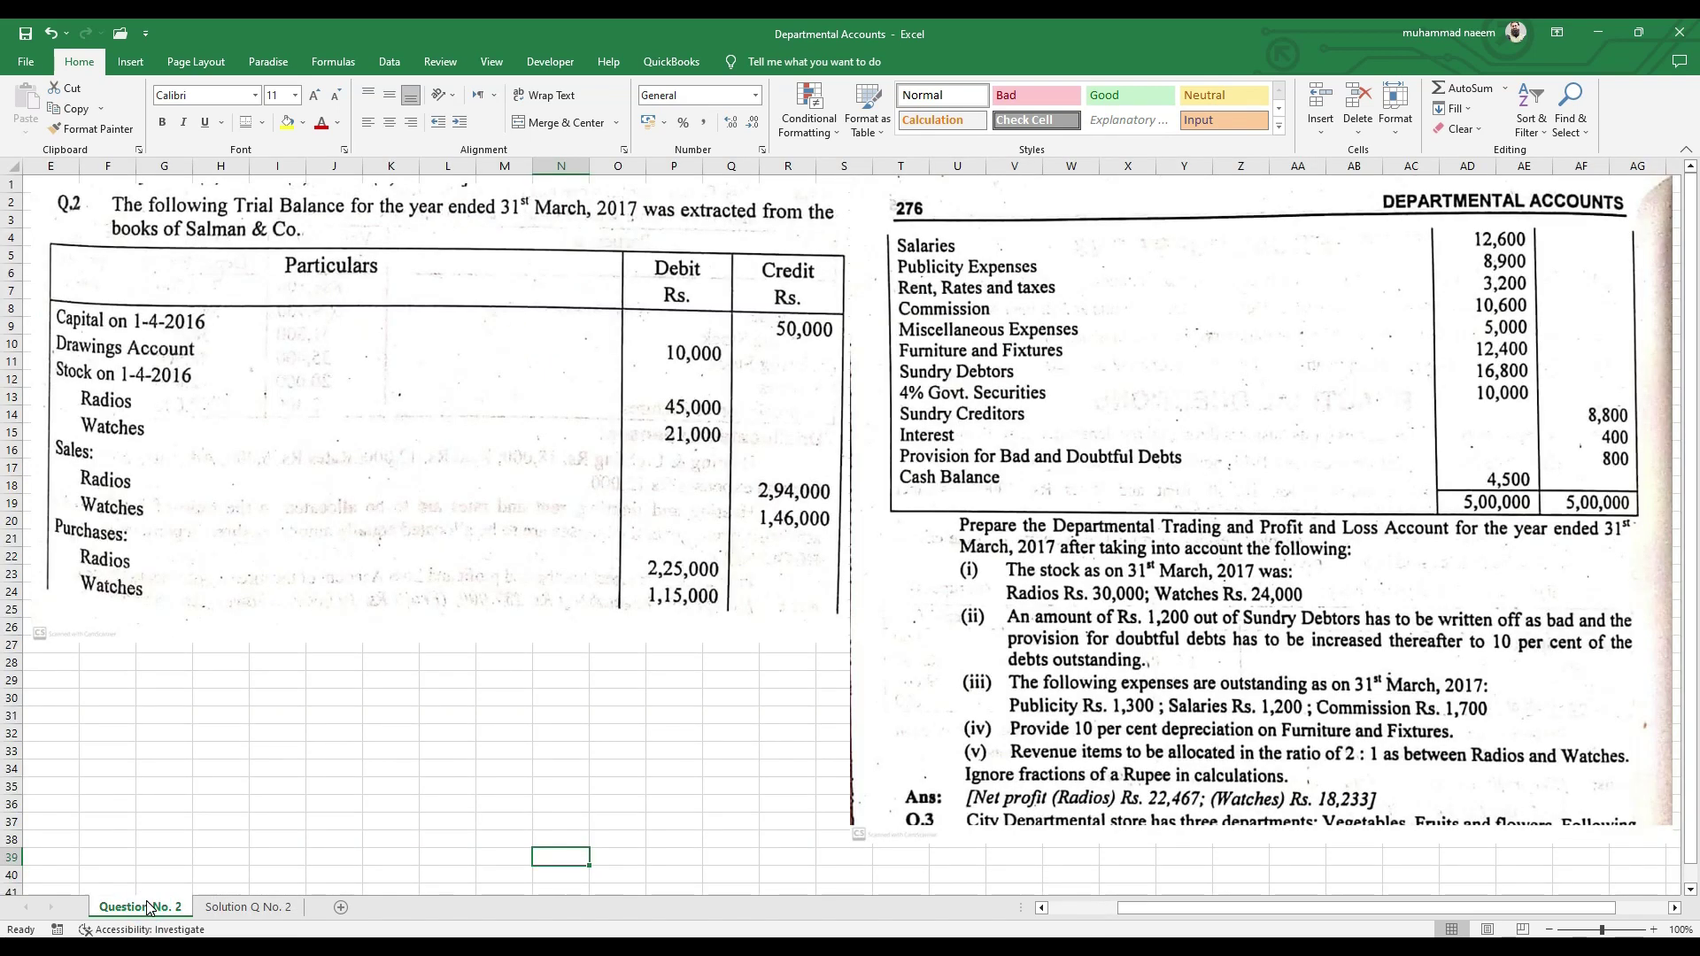
pyautogui.click(252, 907)
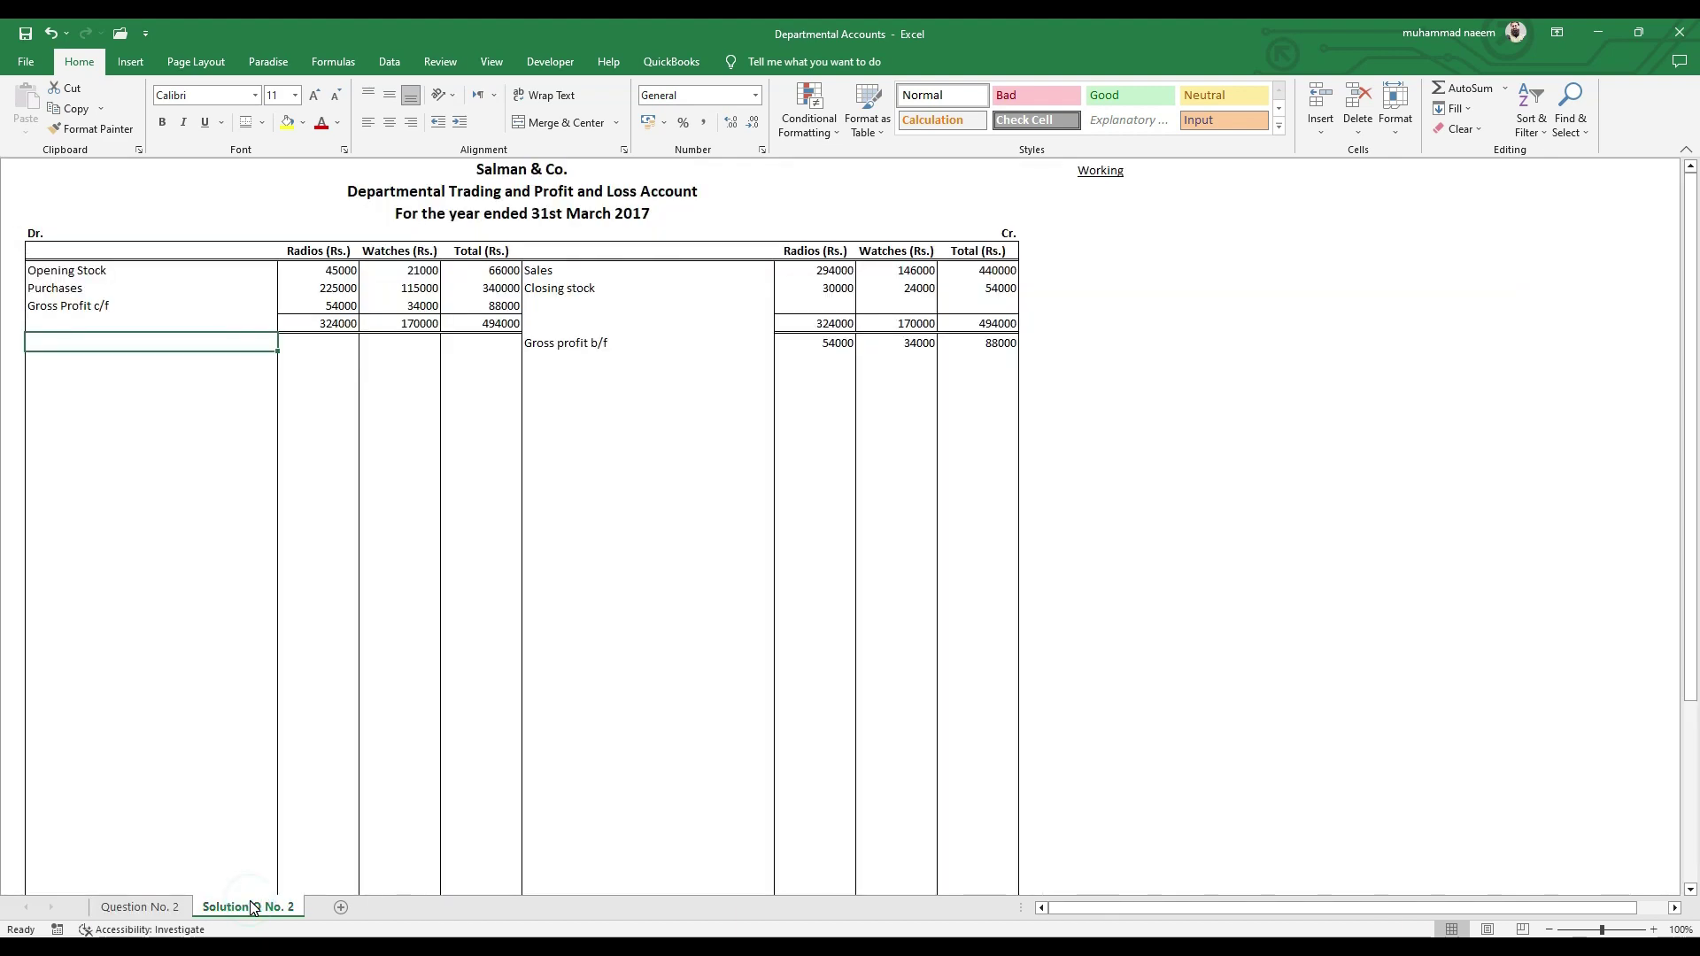
pyautogui.write('Salarie')
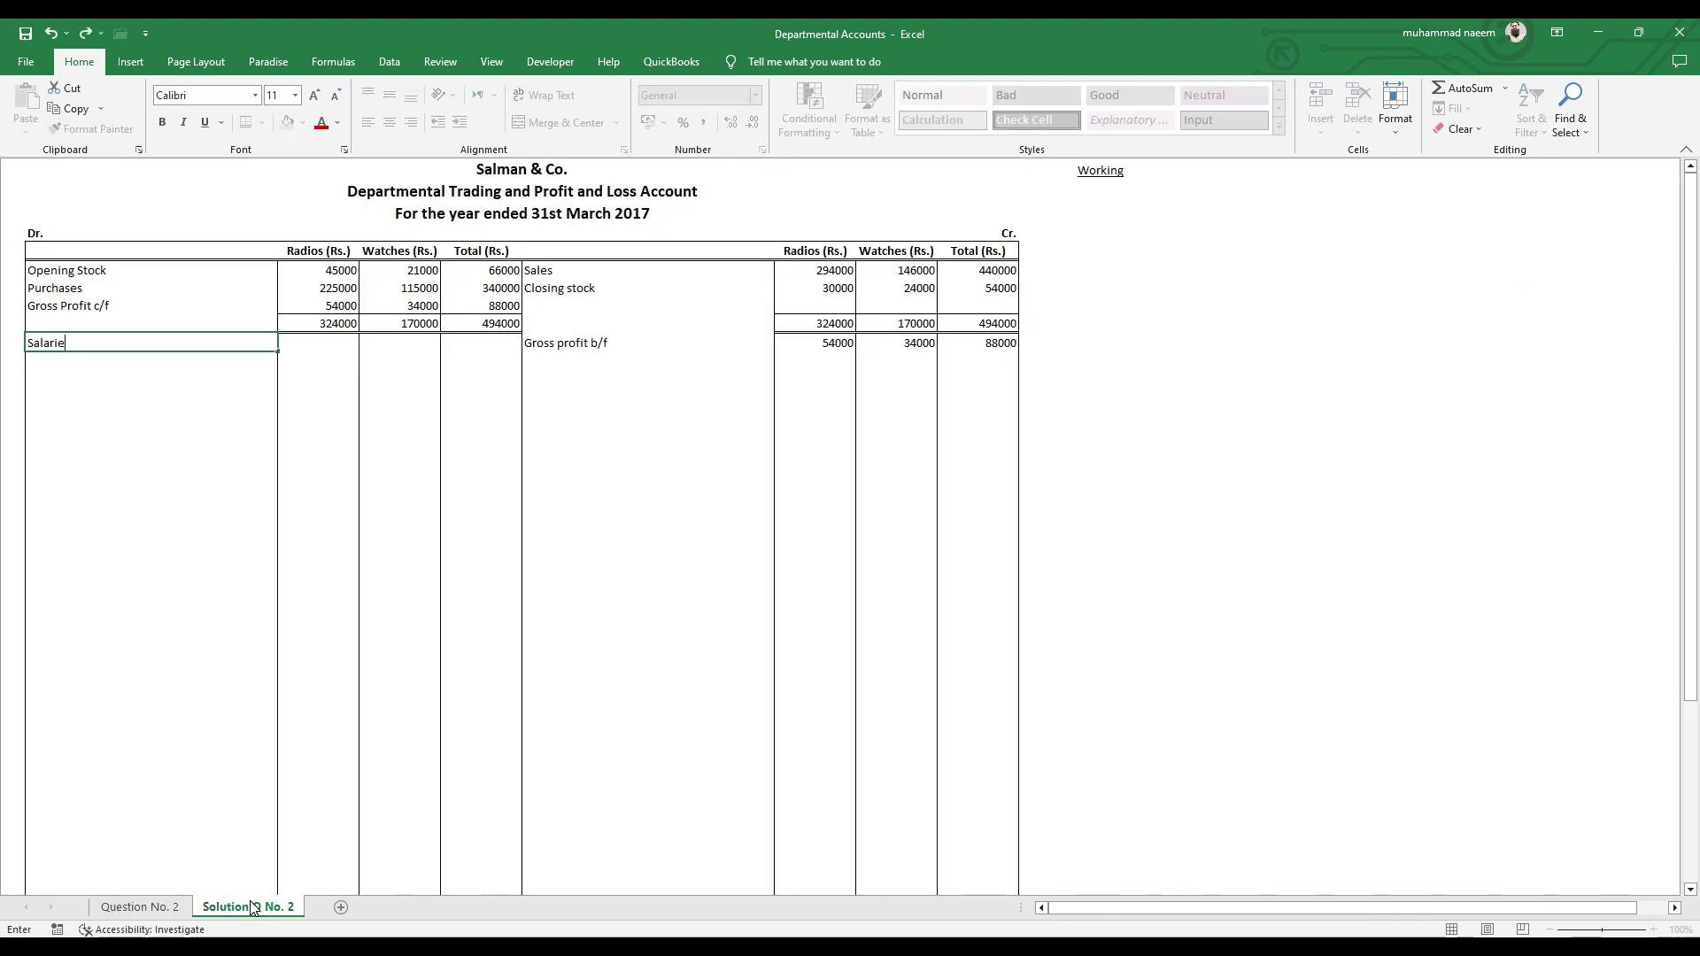
pyautogui.write('s')
pyautogui.press('Return')
# - Add the label "Publicity Expenses" below Salaries, with its spelling corrected
pyautogui.write('Pu')
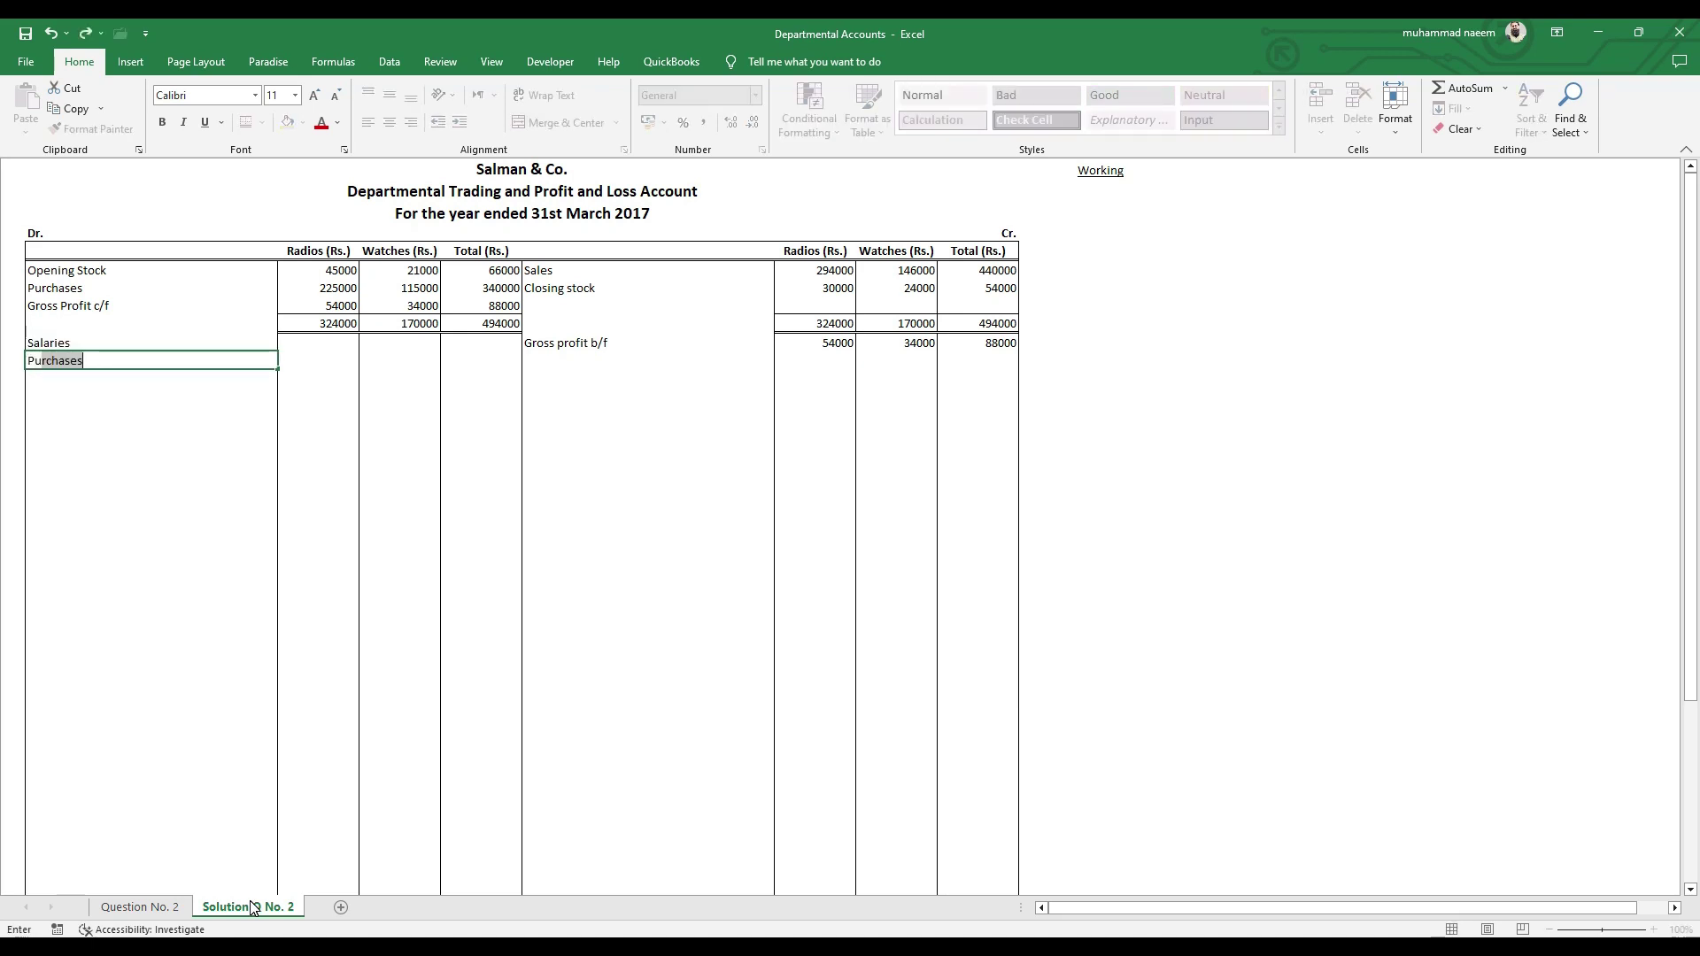
pyautogui.write('blicity Expen')
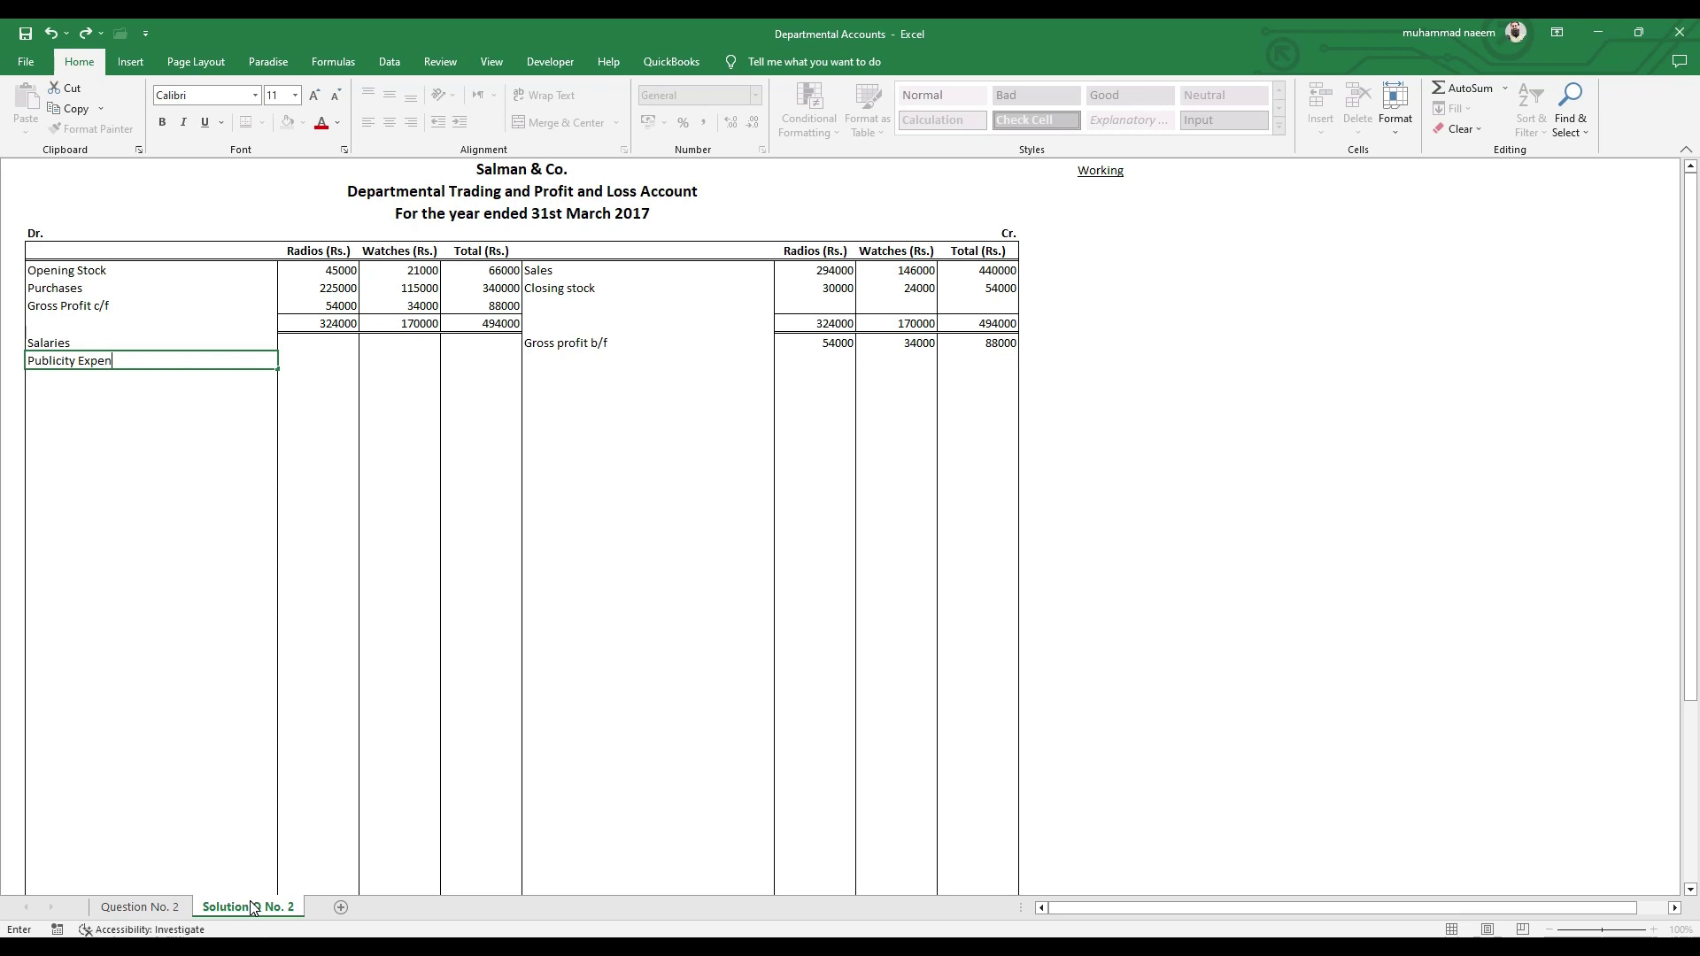
pyautogui.write('esess')
pyautogui.press('Return')
pyautogui.press('Up')
pyautogui.press('F2')
pyautogui.press('Left')
pyautogui.press('Left')
pyautogui.press('Left')
pyautogui.press('BackSpace')
pyautogui.press('Return')
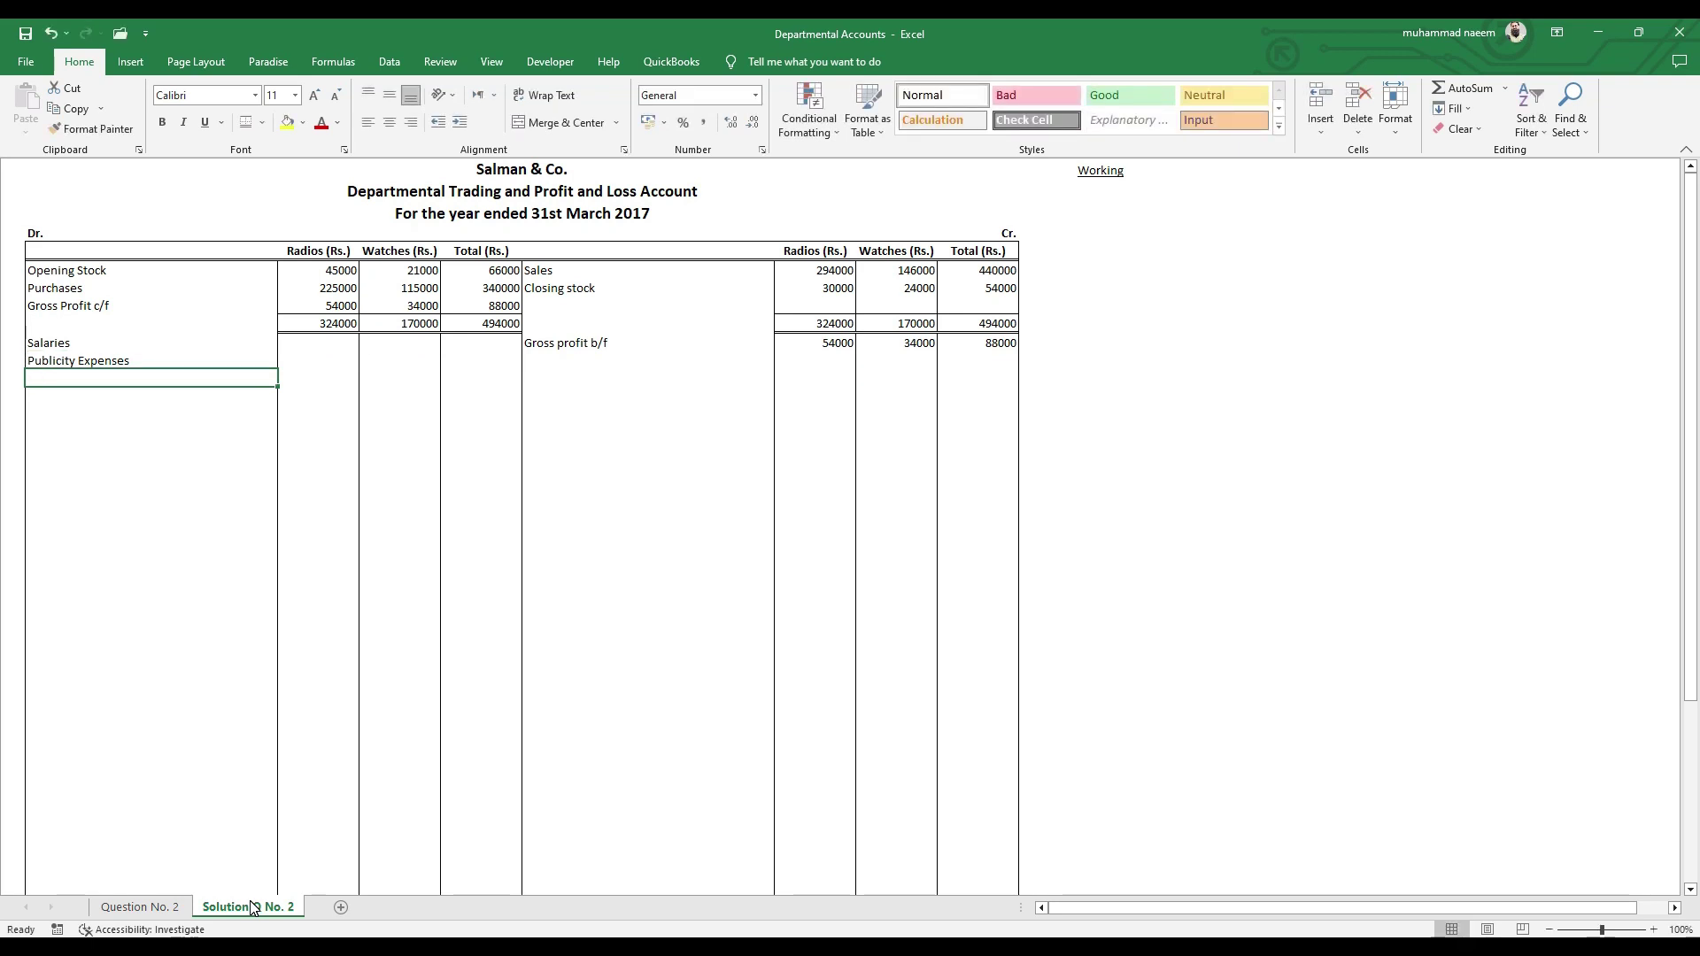
# - List "Rent, Rates and Taxes", "Commission" and "Miscellaneous Expenses" in the debit-side rows below Publicity Expenses
pyautogui.write('Rent, Retes ')
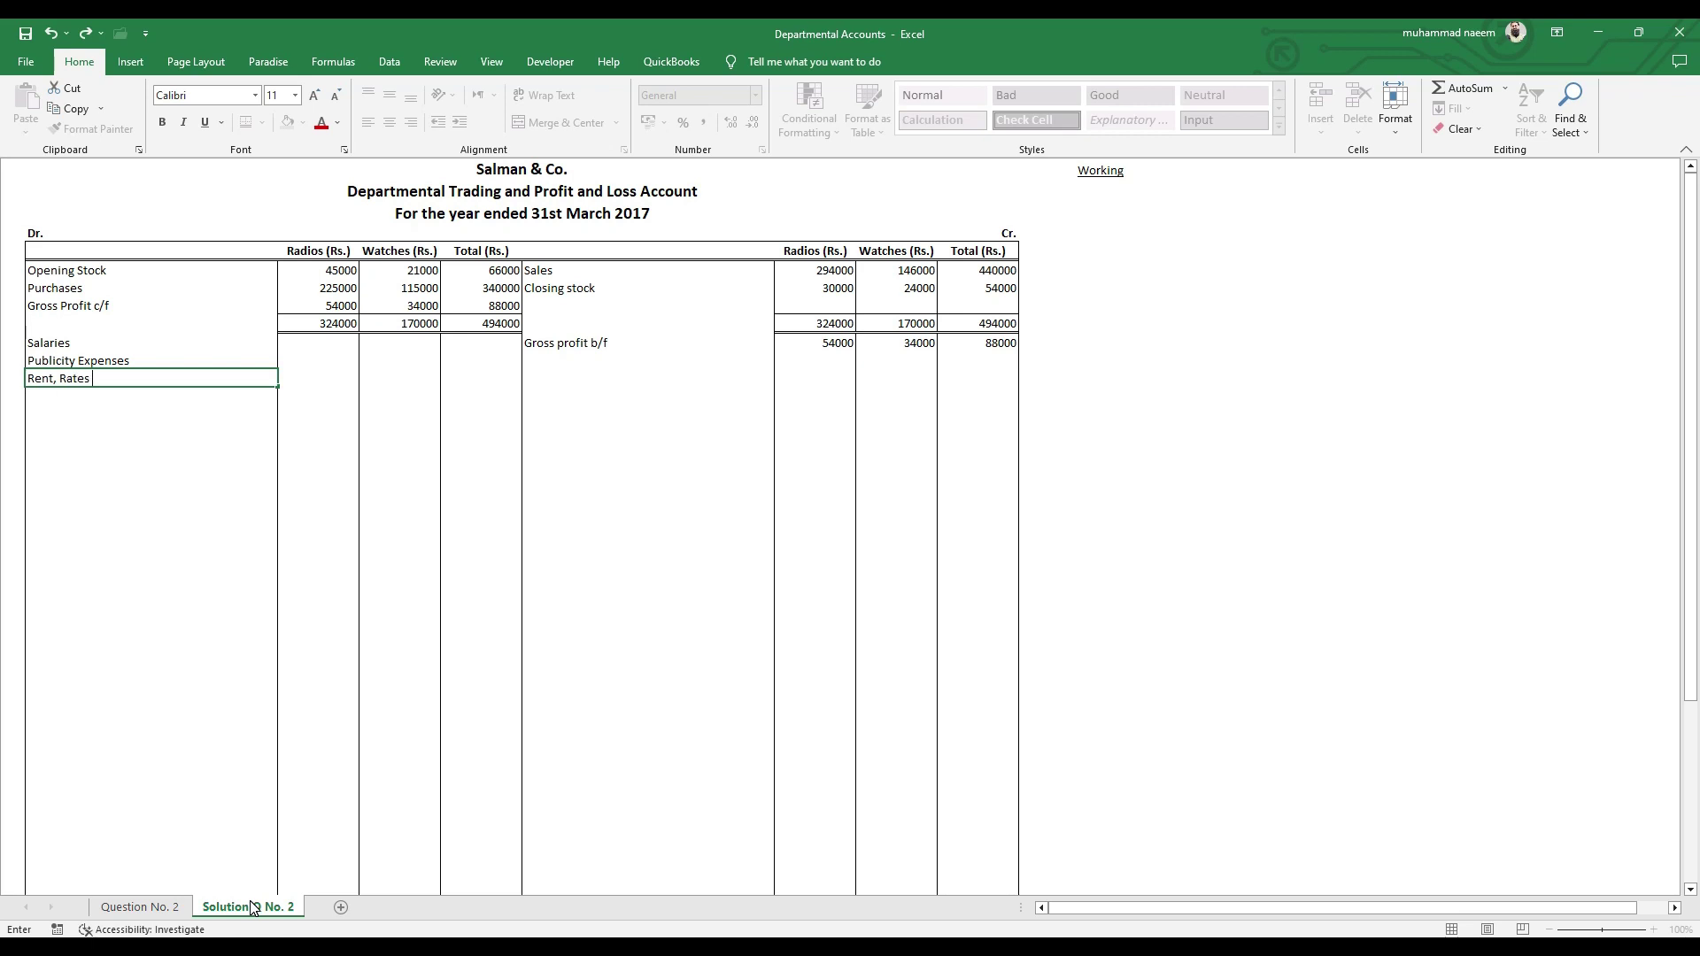
pyautogui.write('and Taxes')
pyautogui.press('Return')
pyautogui.write('Commission')
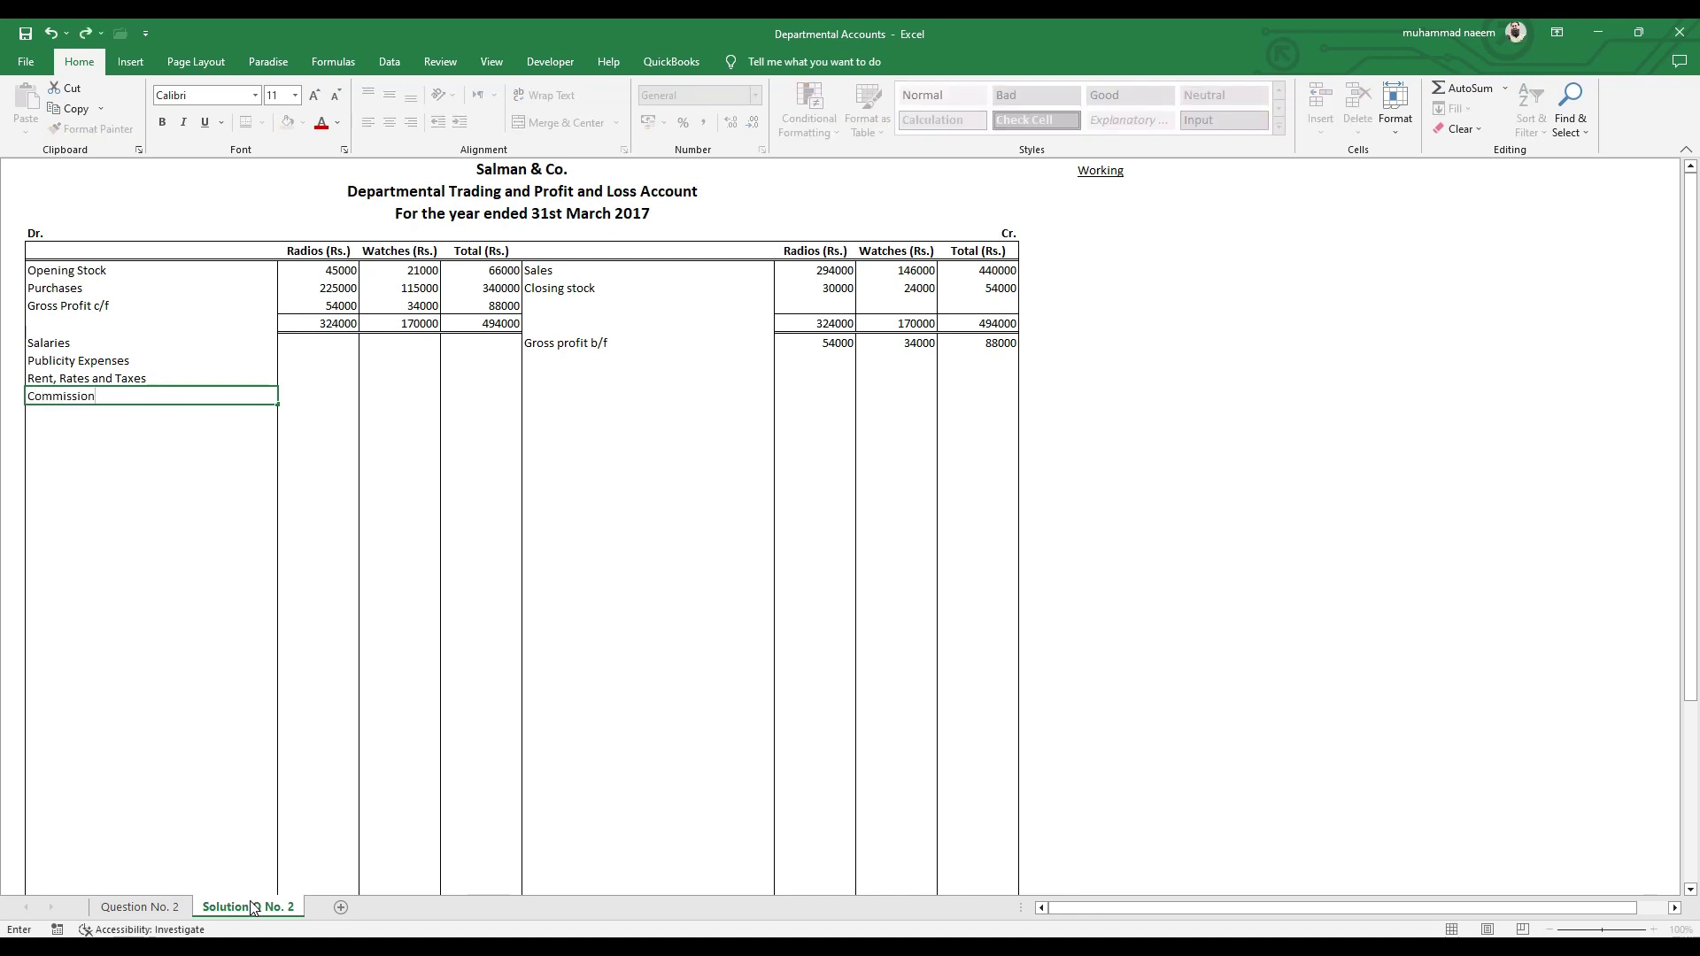
pyautogui.press('Return')
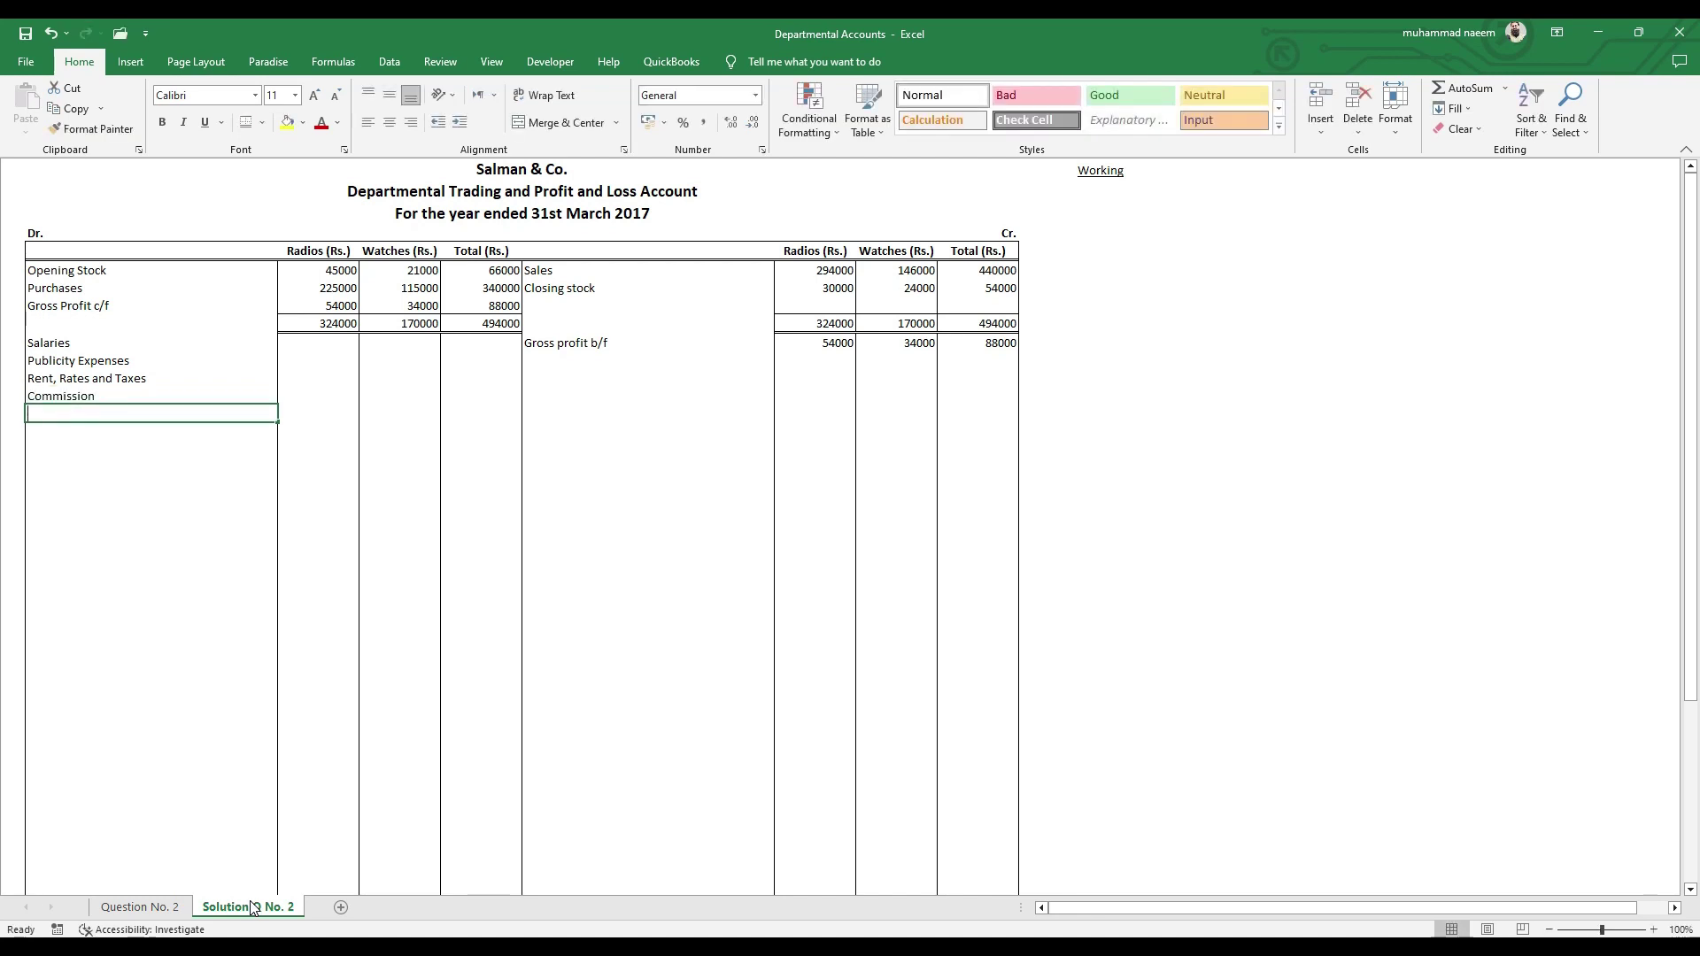
pyautogui.write('Miscell')
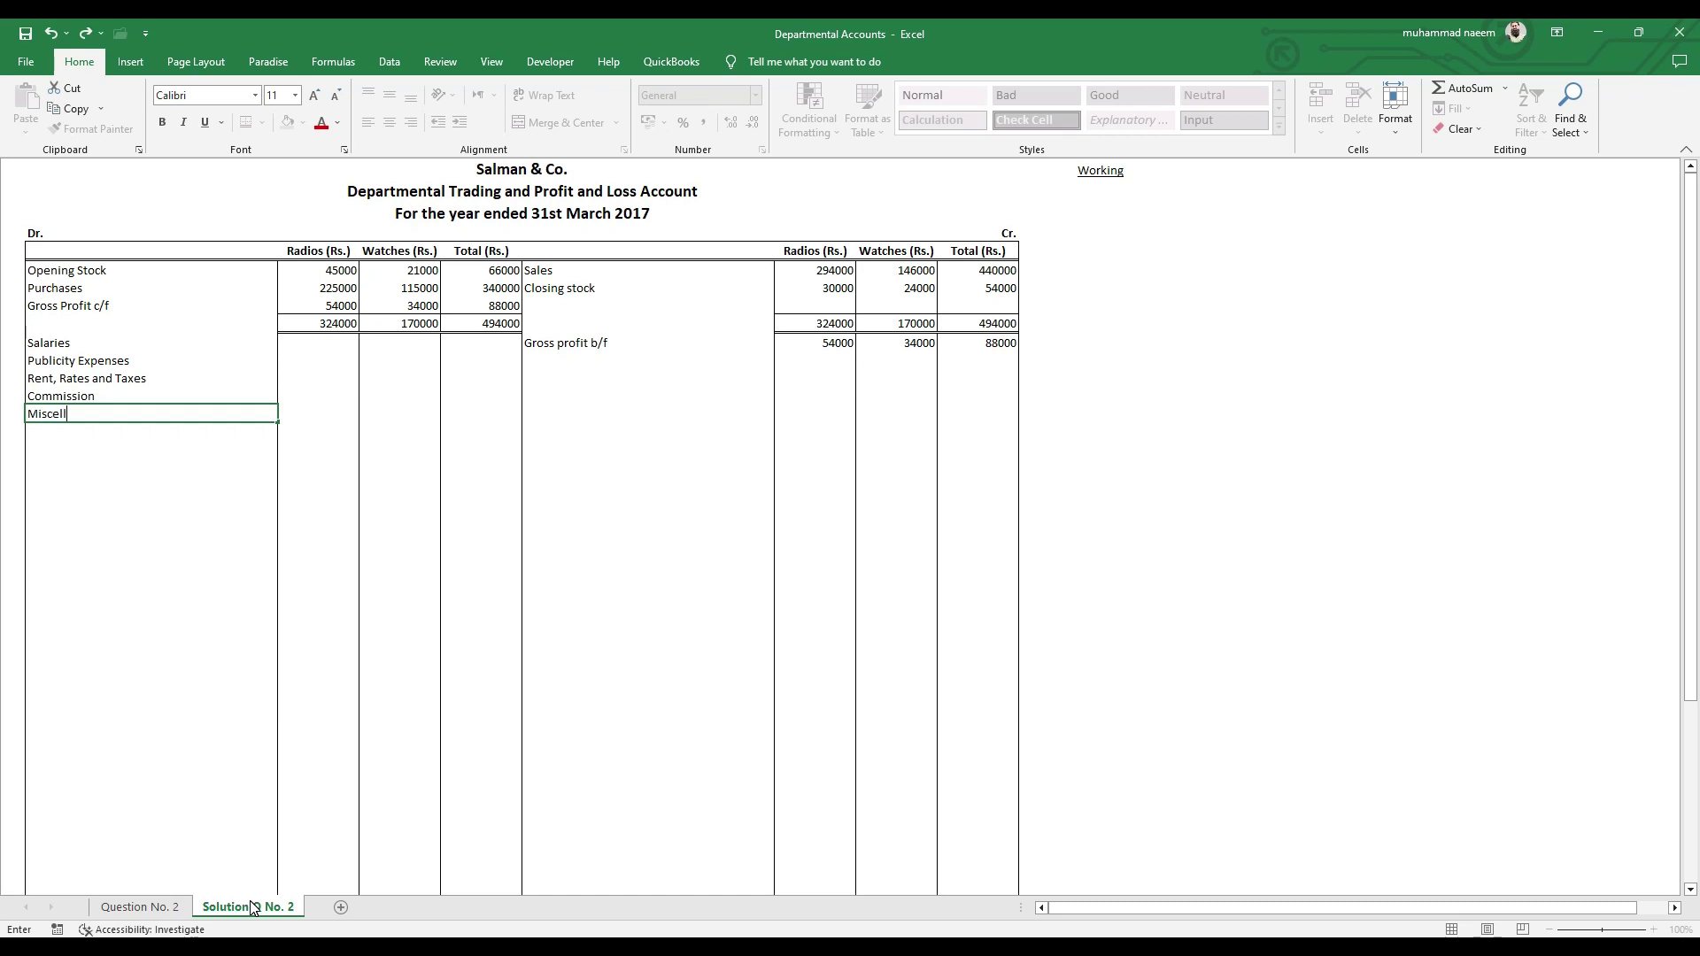
pyautogui.write('aneous Expenses')
pyautogui.press('Return')
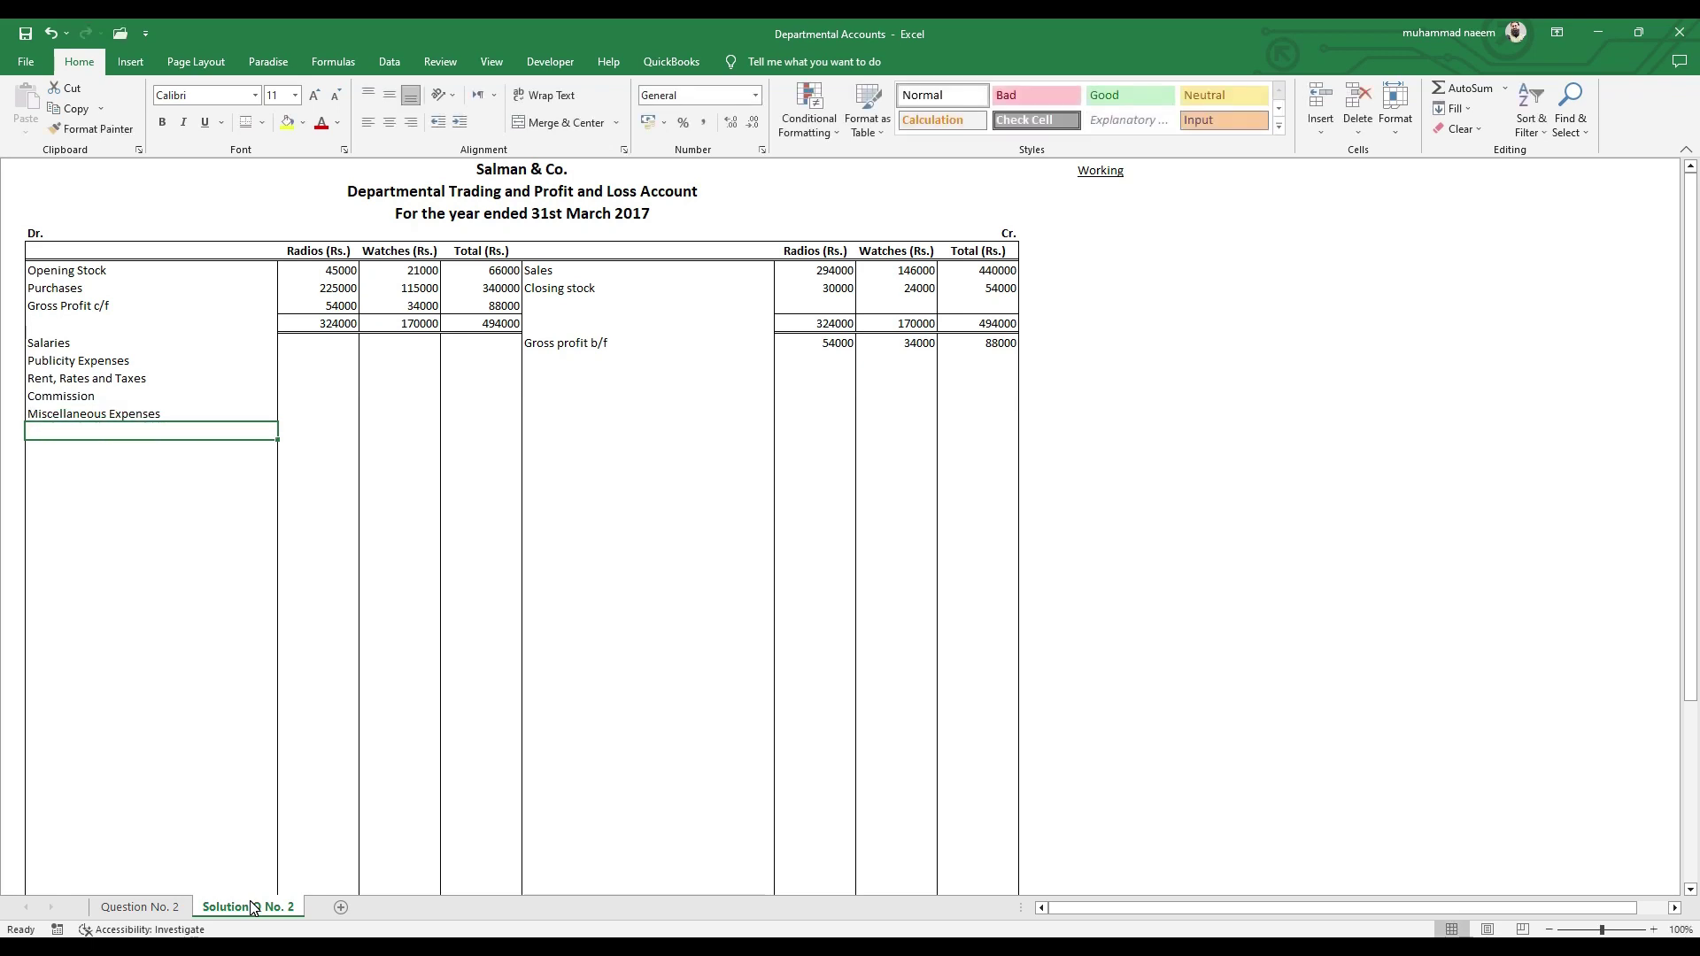
# - Check the question sheet for income items and label the credit-side row below Gross profit b/f "Interest"
pyautogui.click(149, 906)
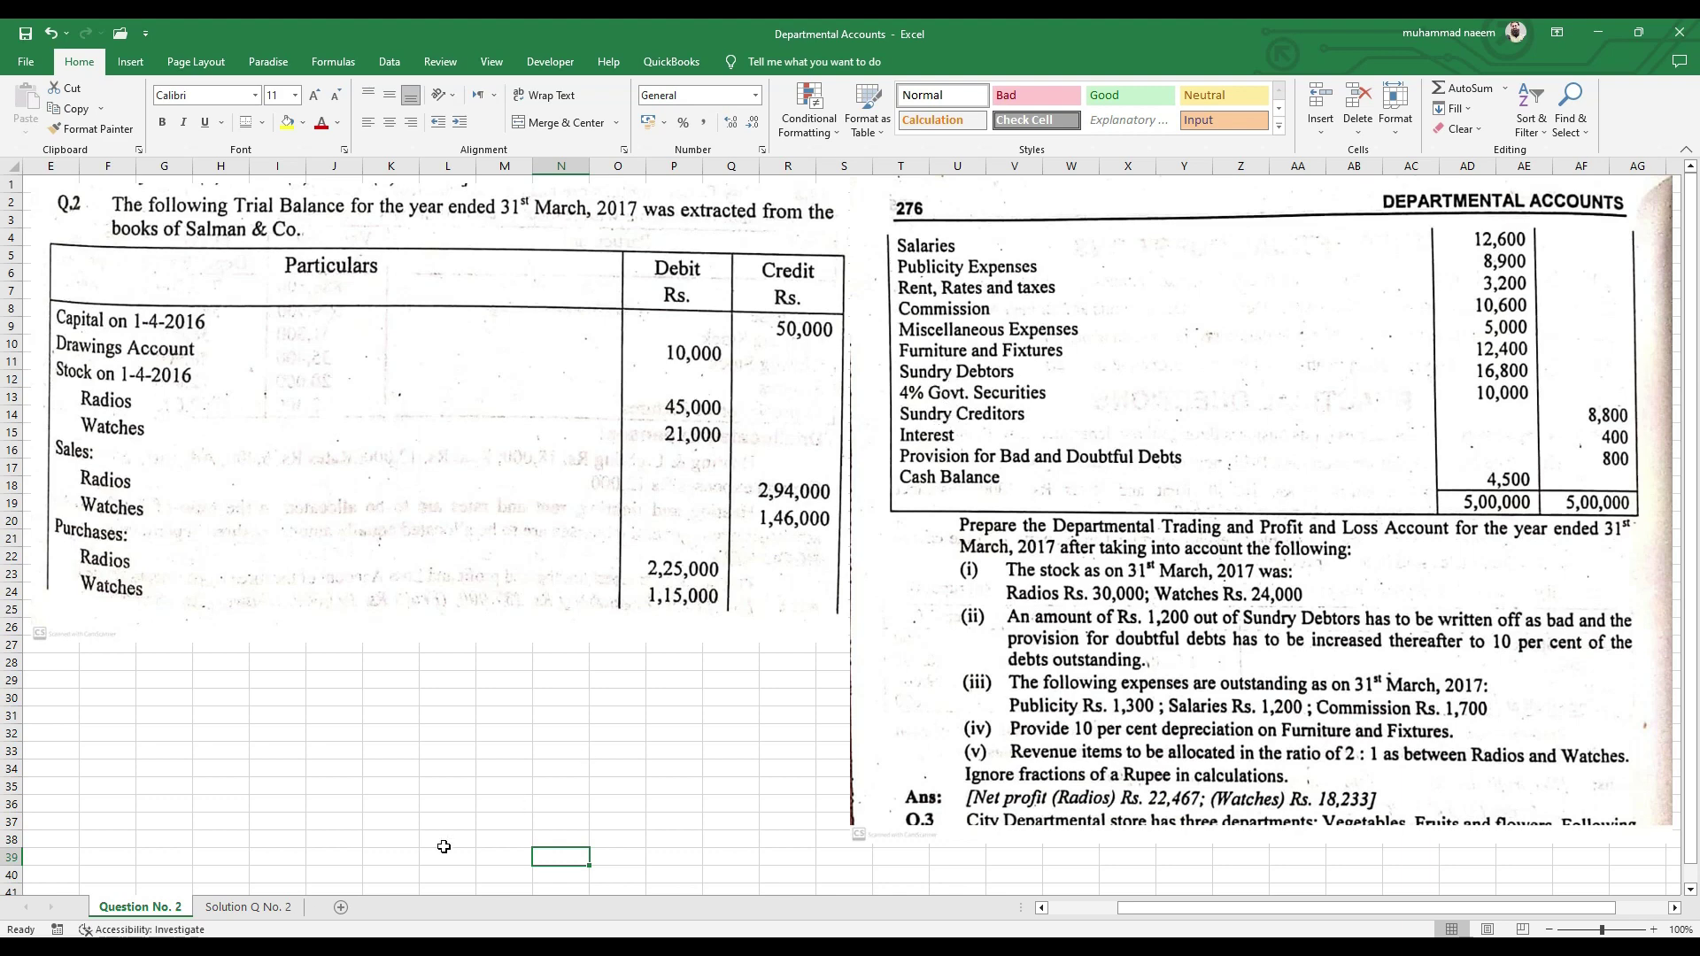
pyautogui.click(284, 912)
pyautogui.click(611, 364)
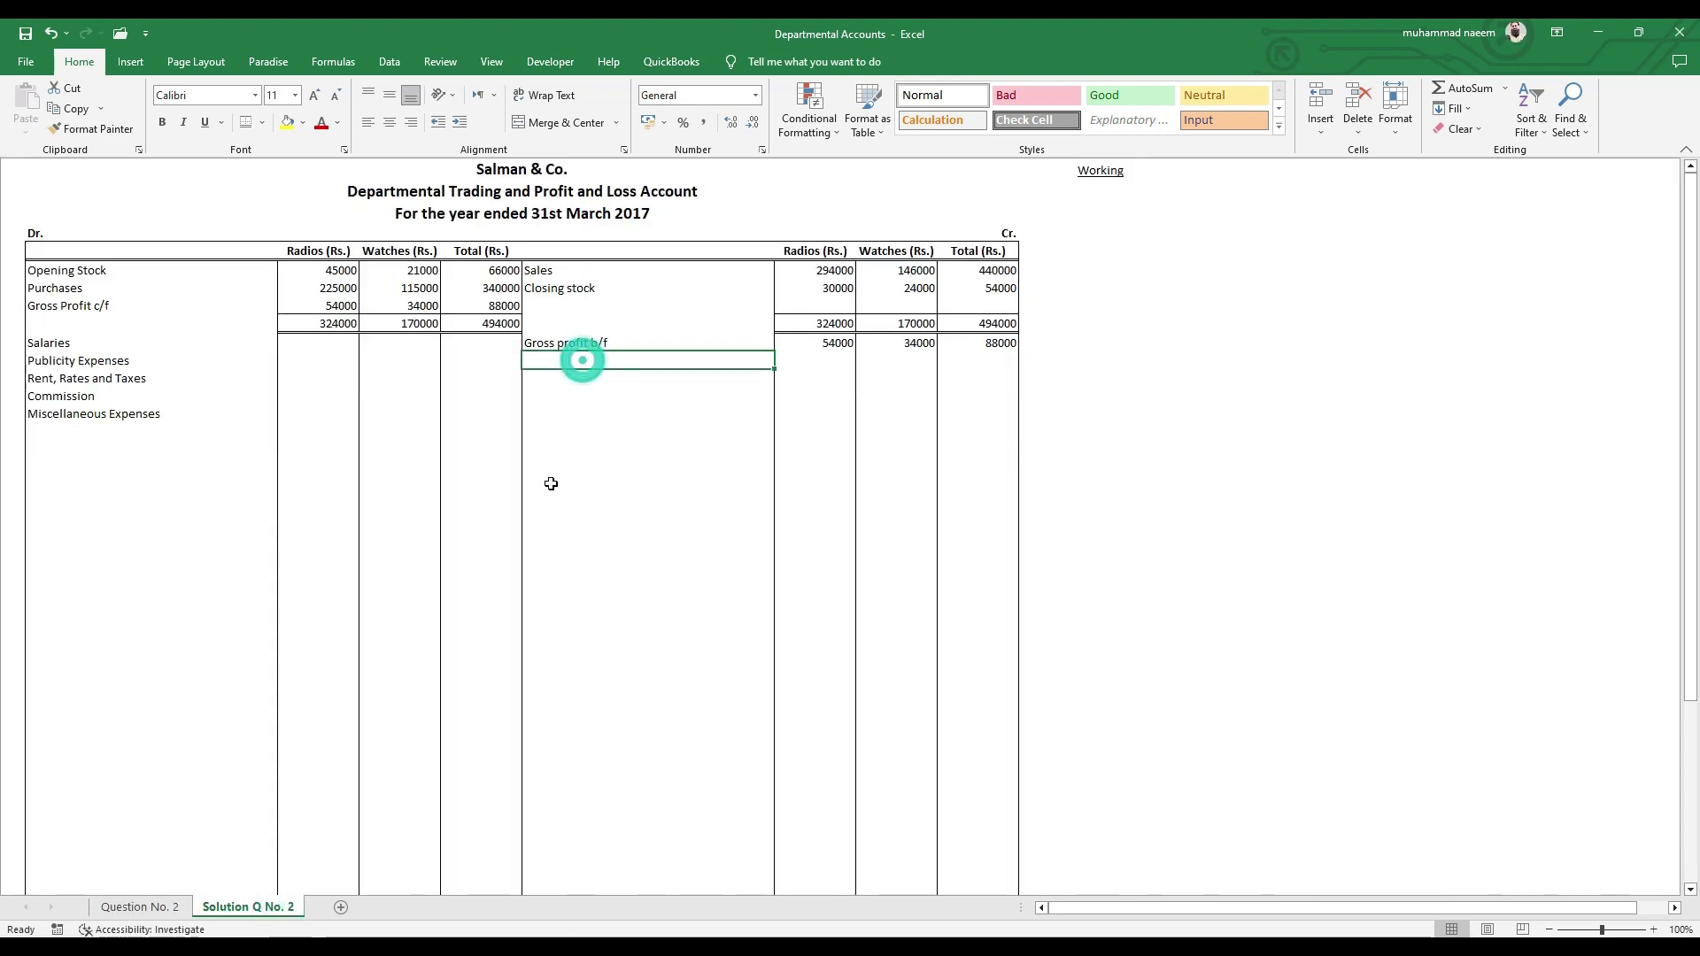
pyautogui.write('Interest')
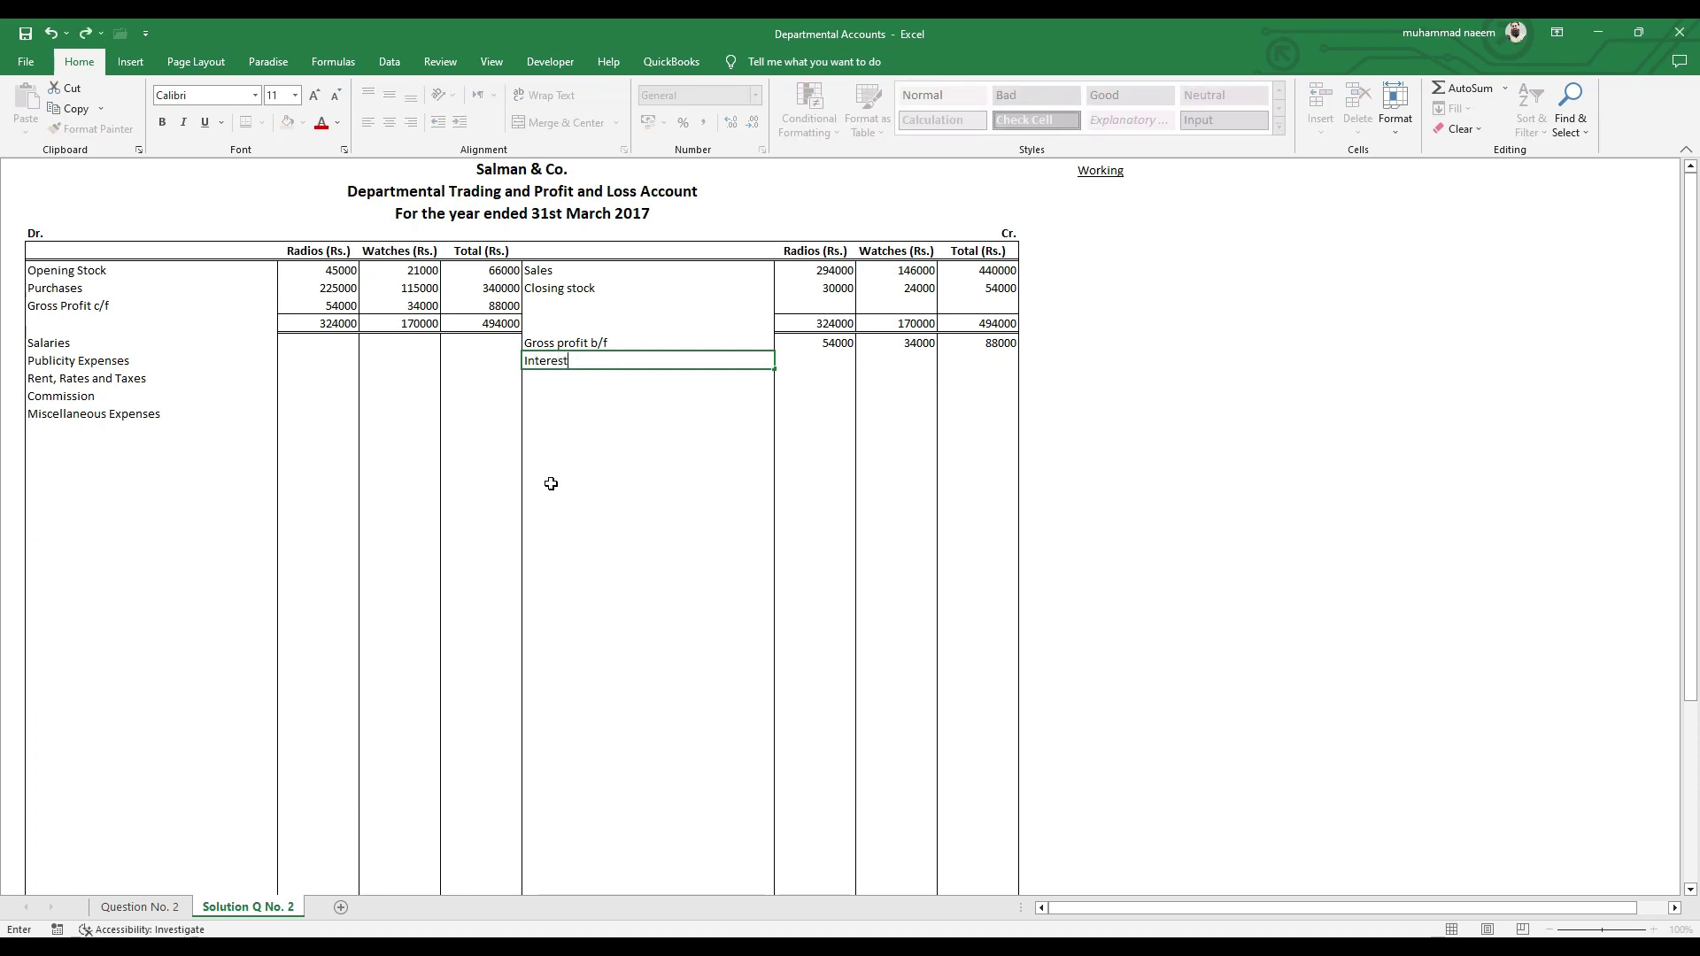
pyautogui.hotkey('ctrl', 'Return')
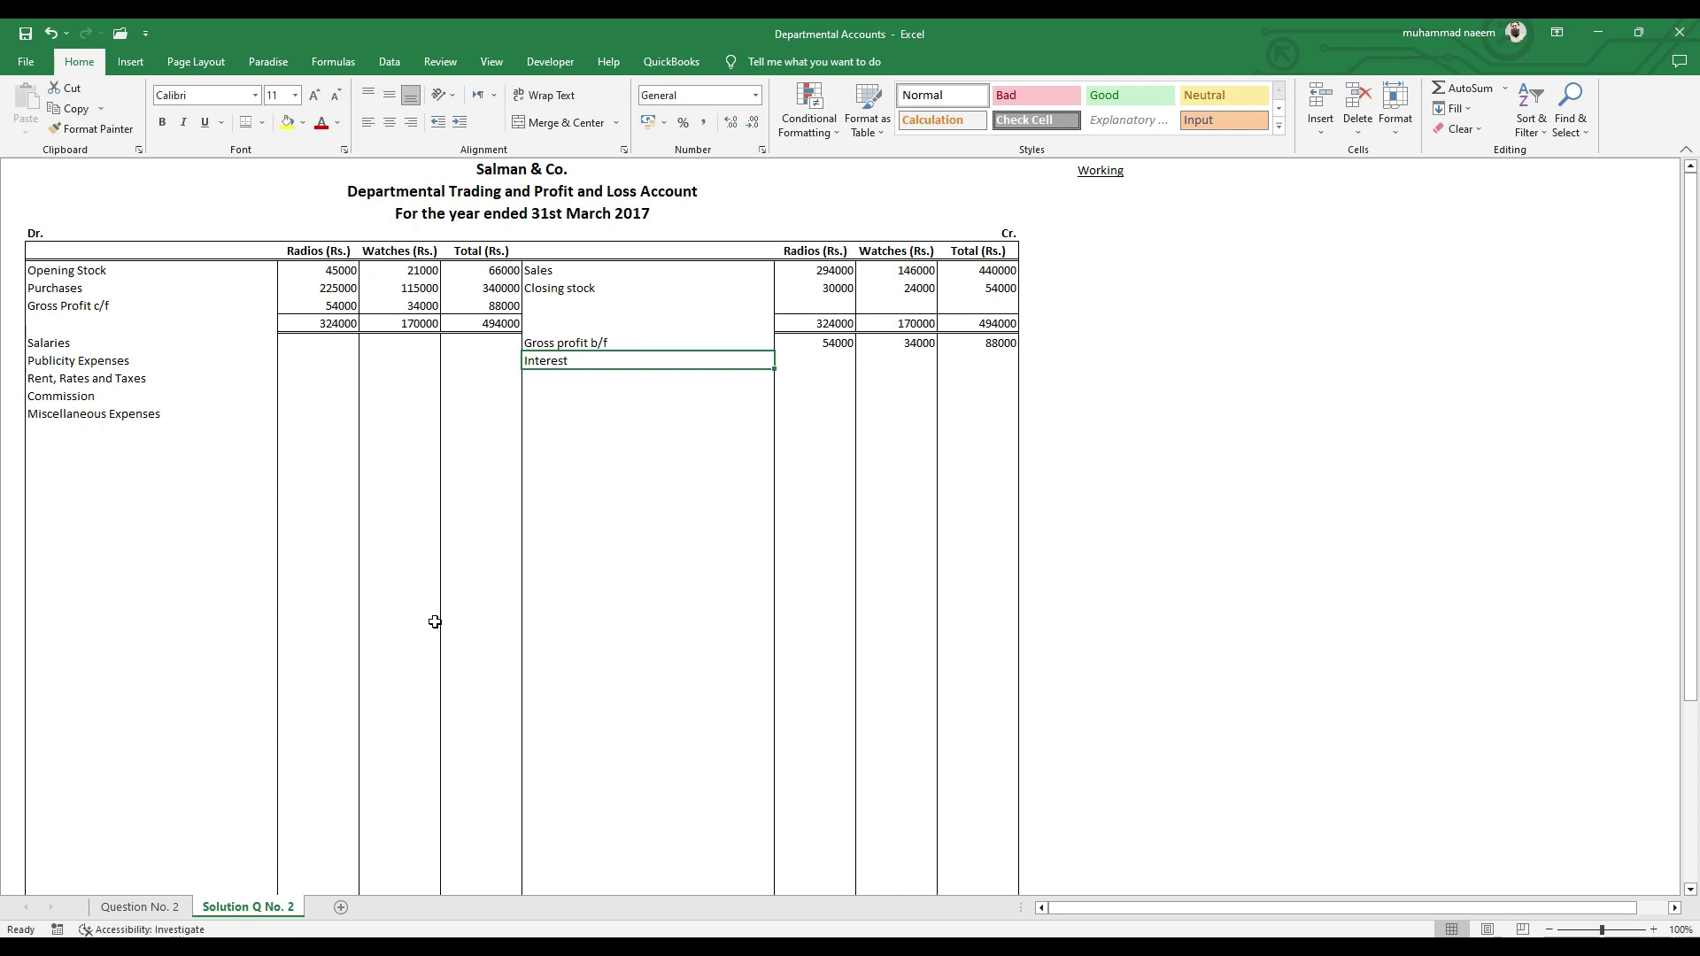
# - Check the question sheet and enter 12600 for Salaries and 8900 for Publicity Expenses in the debit-side Total column
pyautogui.click(163, 912)
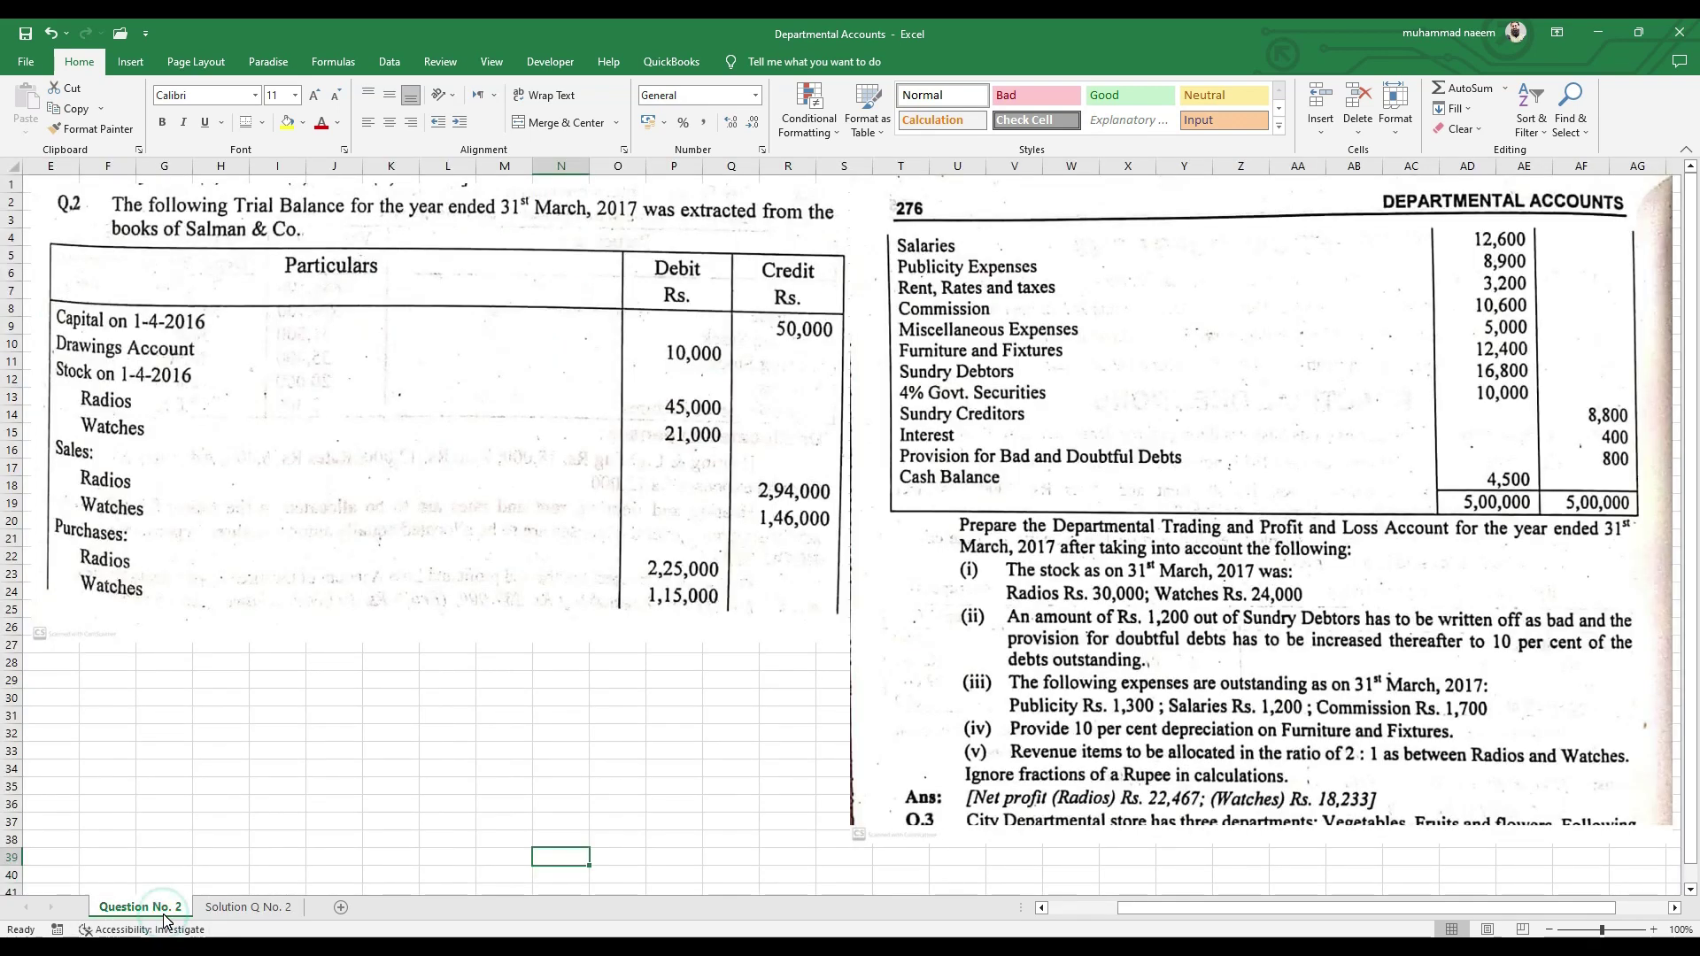
pyautogui.click(259, 910)
pyautogui.press('Left')
pyautogui.press('Up')
pyautogui.write('12600')
pyautogui.press('Return')
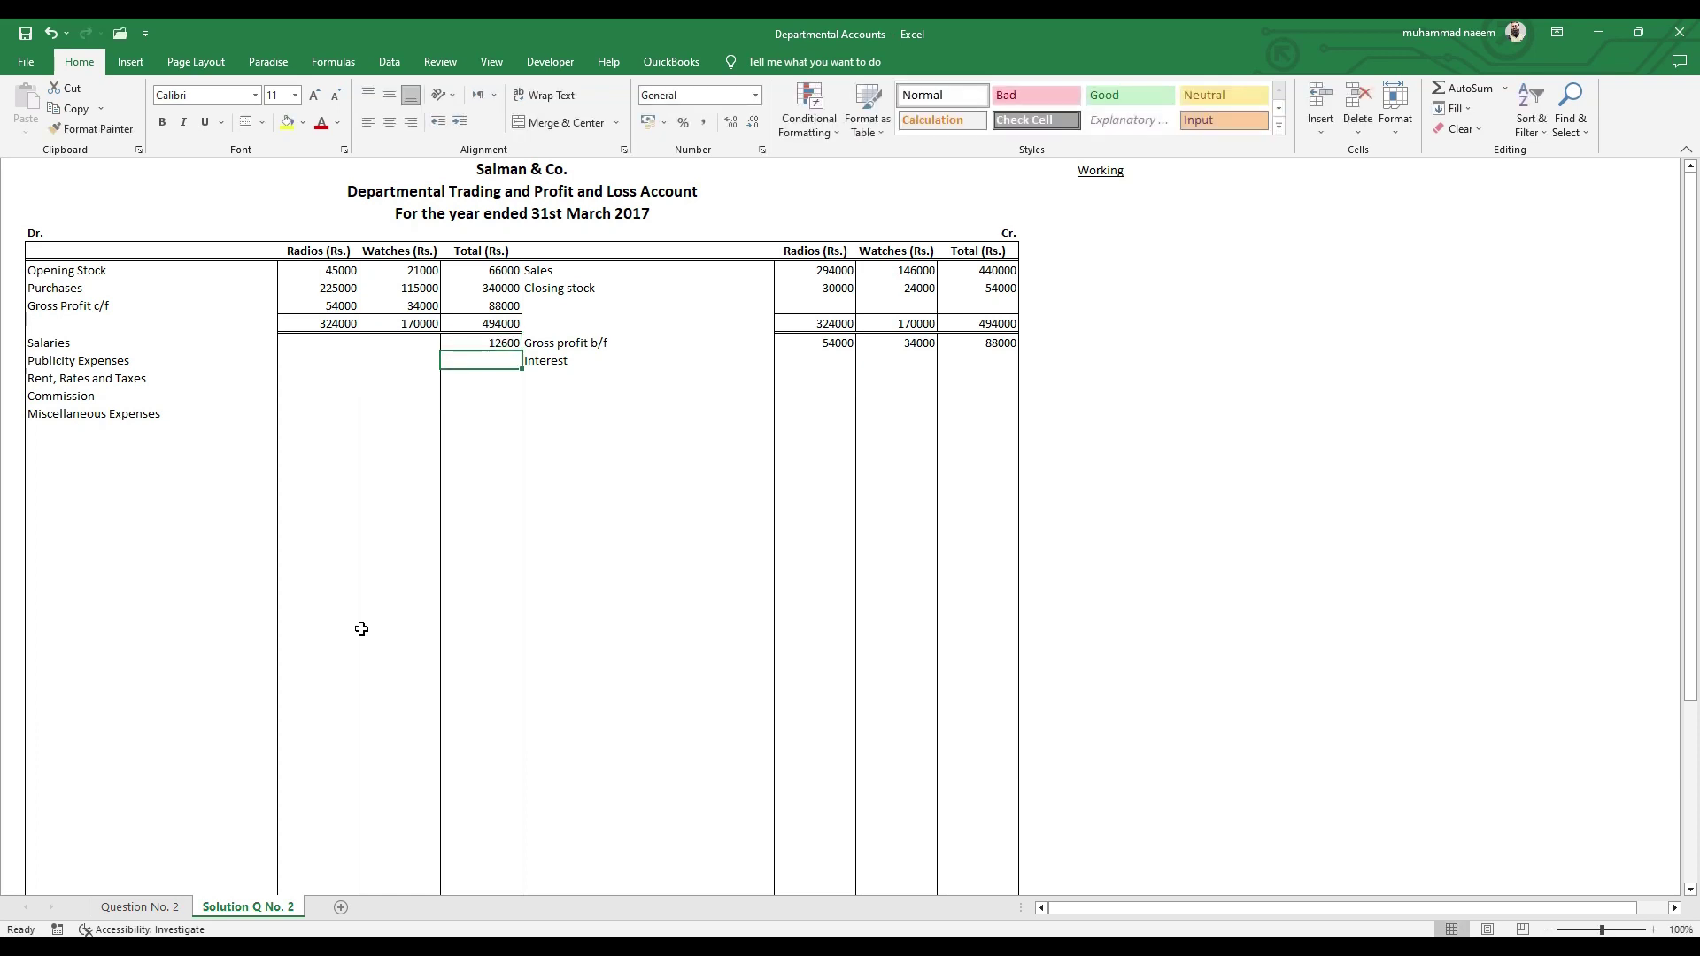
pyautogui.write('8900')
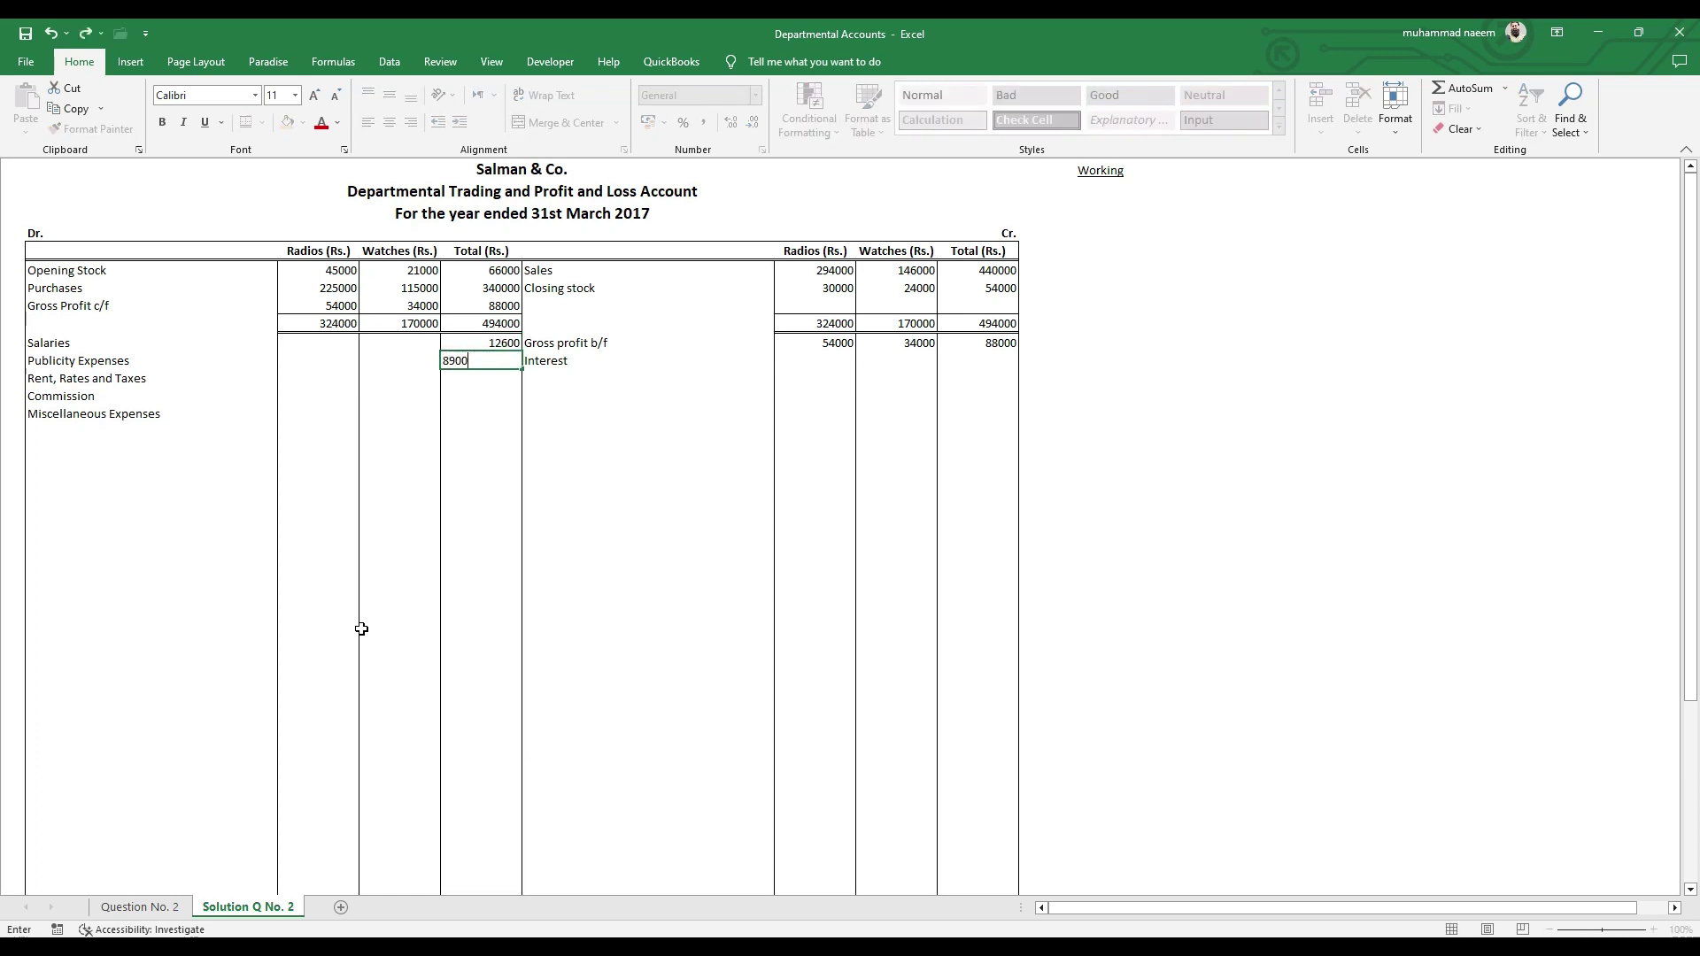
pyautogui.press('Return')
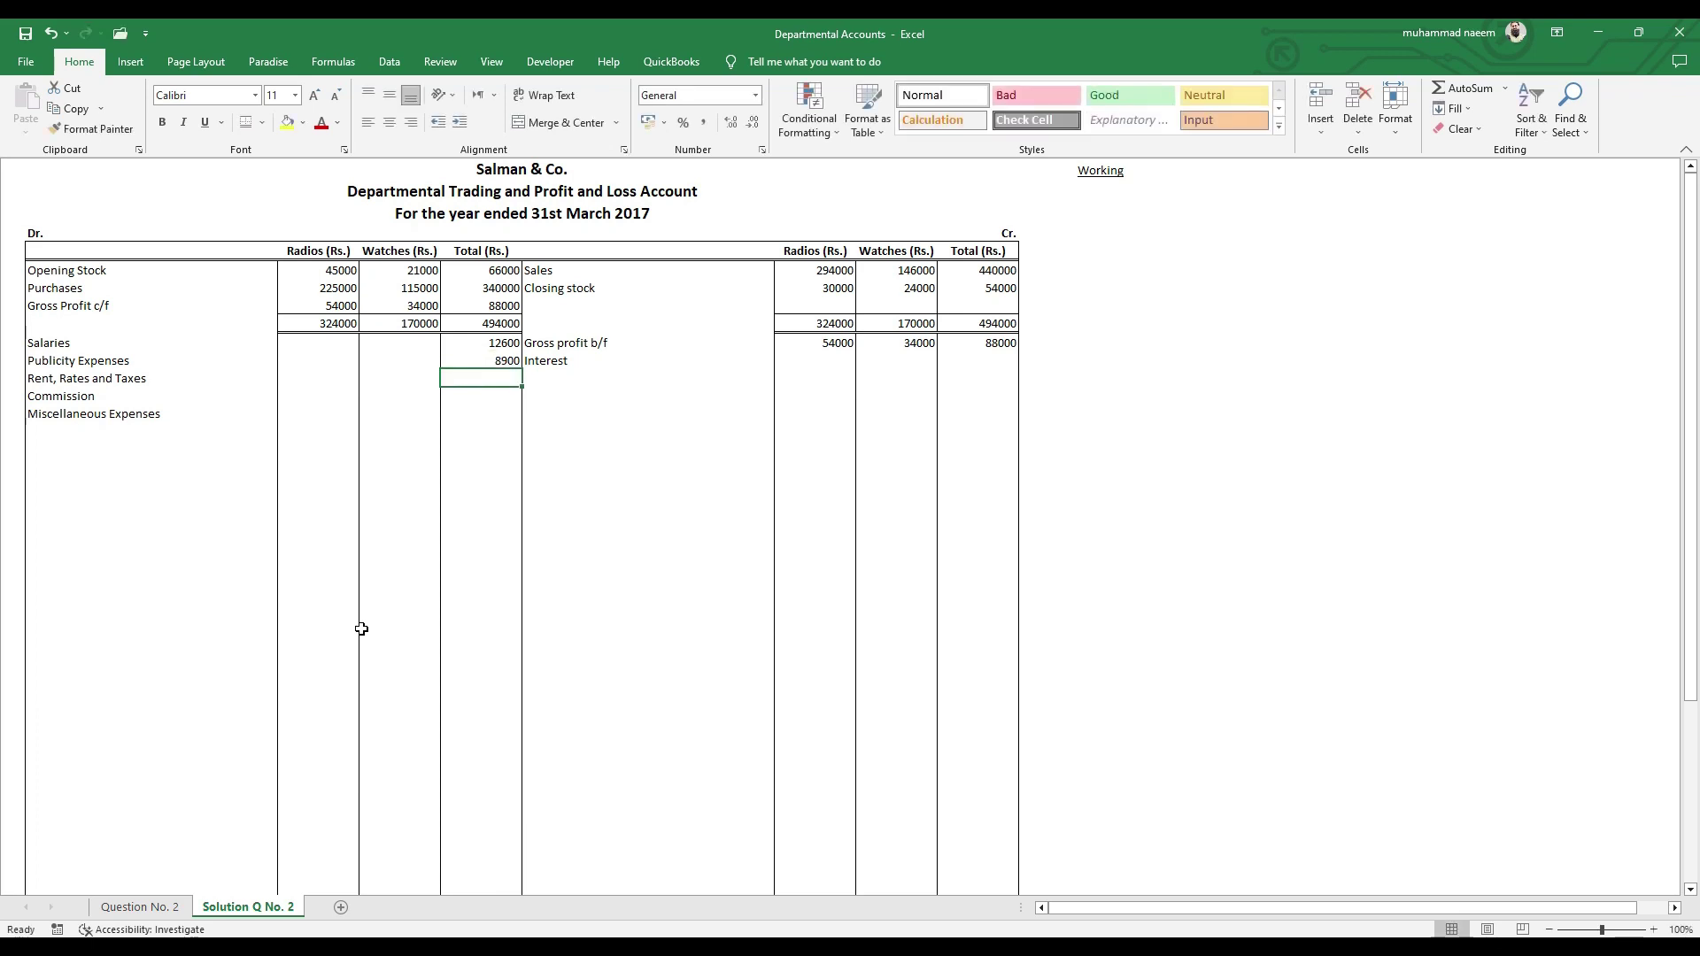
# - Enter the debit-side totals 3200 for Rent, Rates and Taxes, 10600 for Commission and 5000 for Miscellaneous Expenses
pyautogui.write('3200')
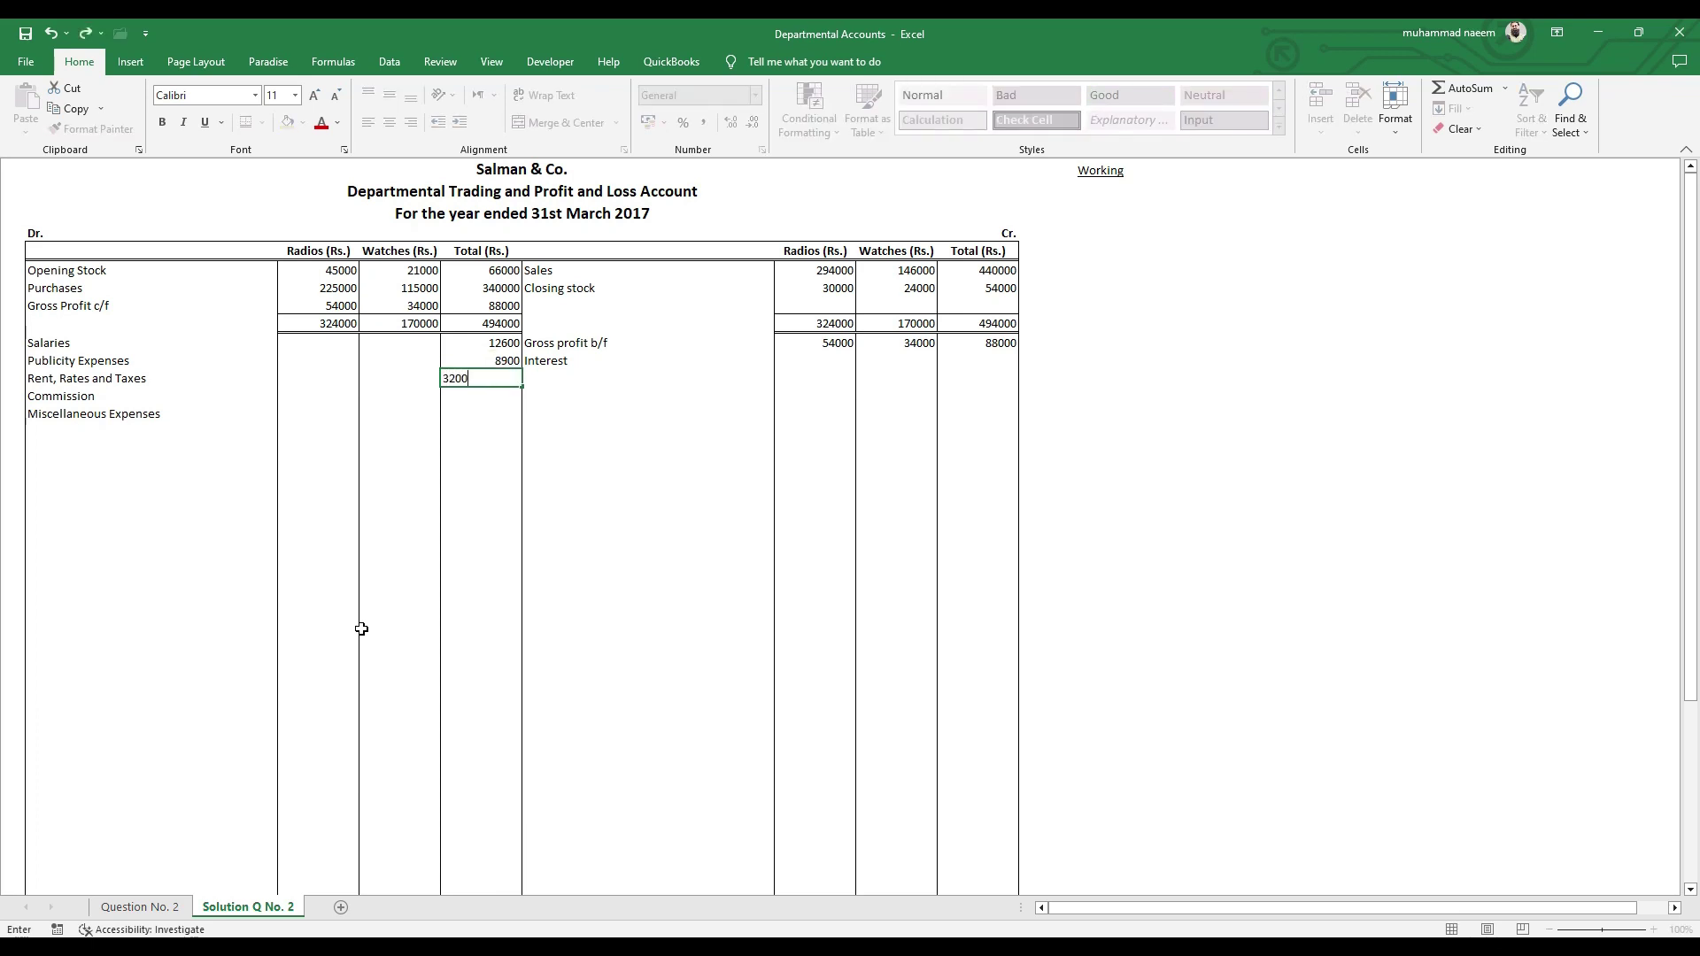
pyautogui.press('Return')
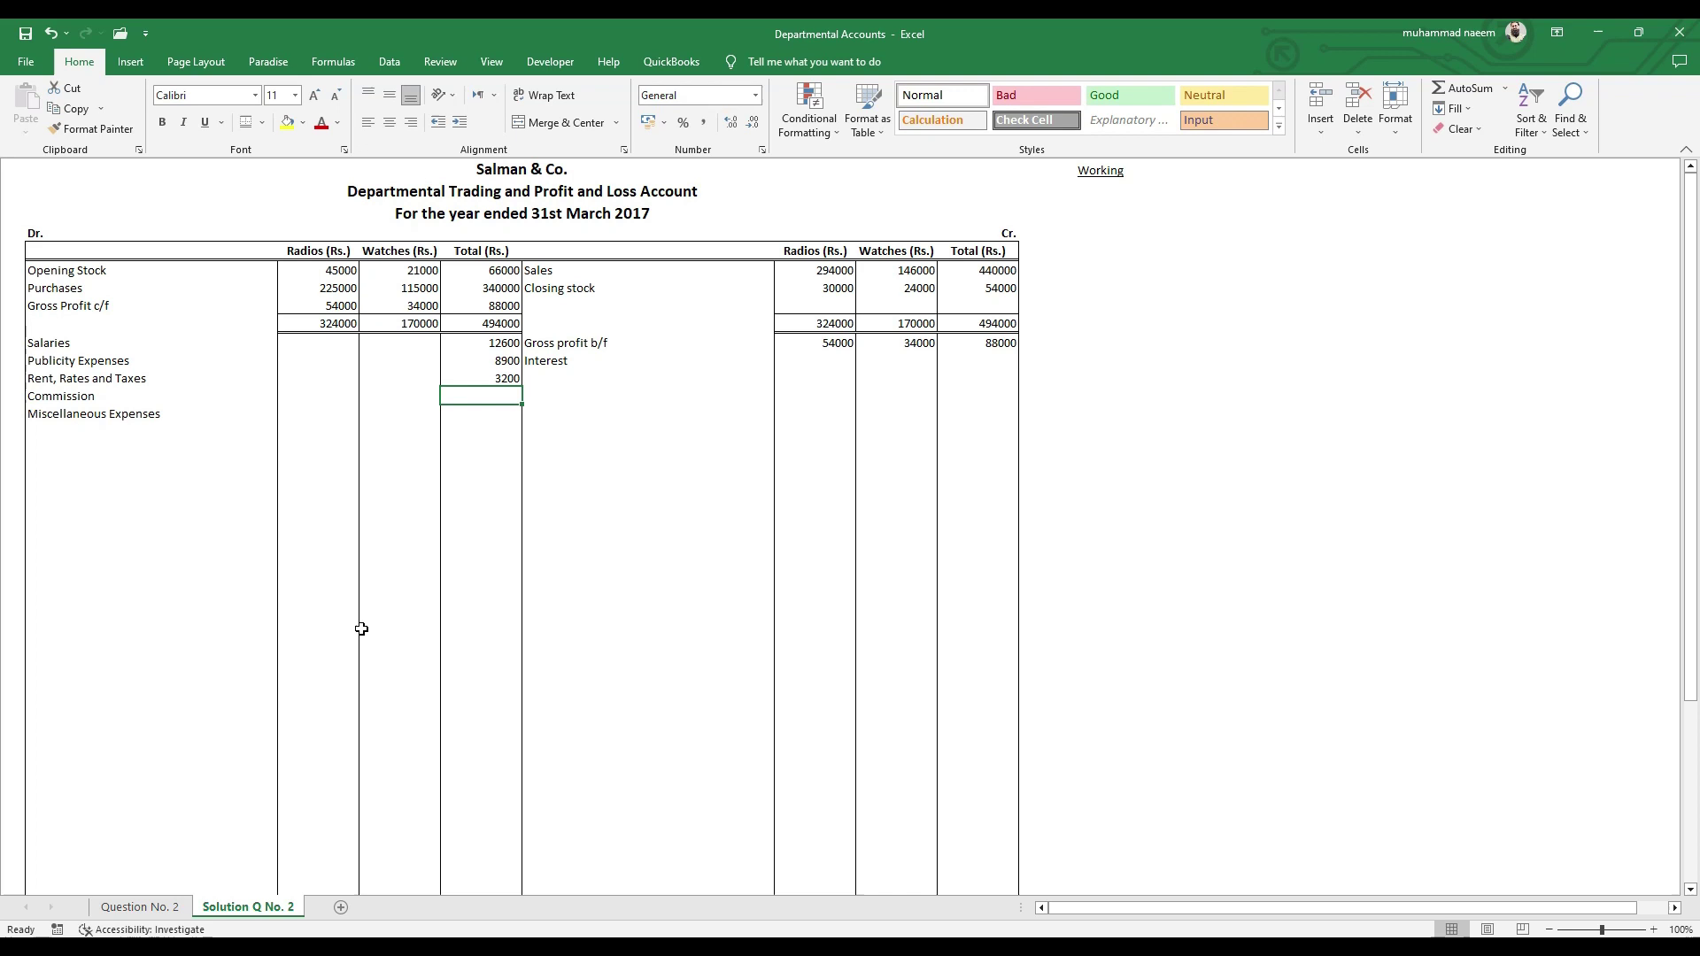
pyautogui.write('10600')
pyautogui.press('Return')
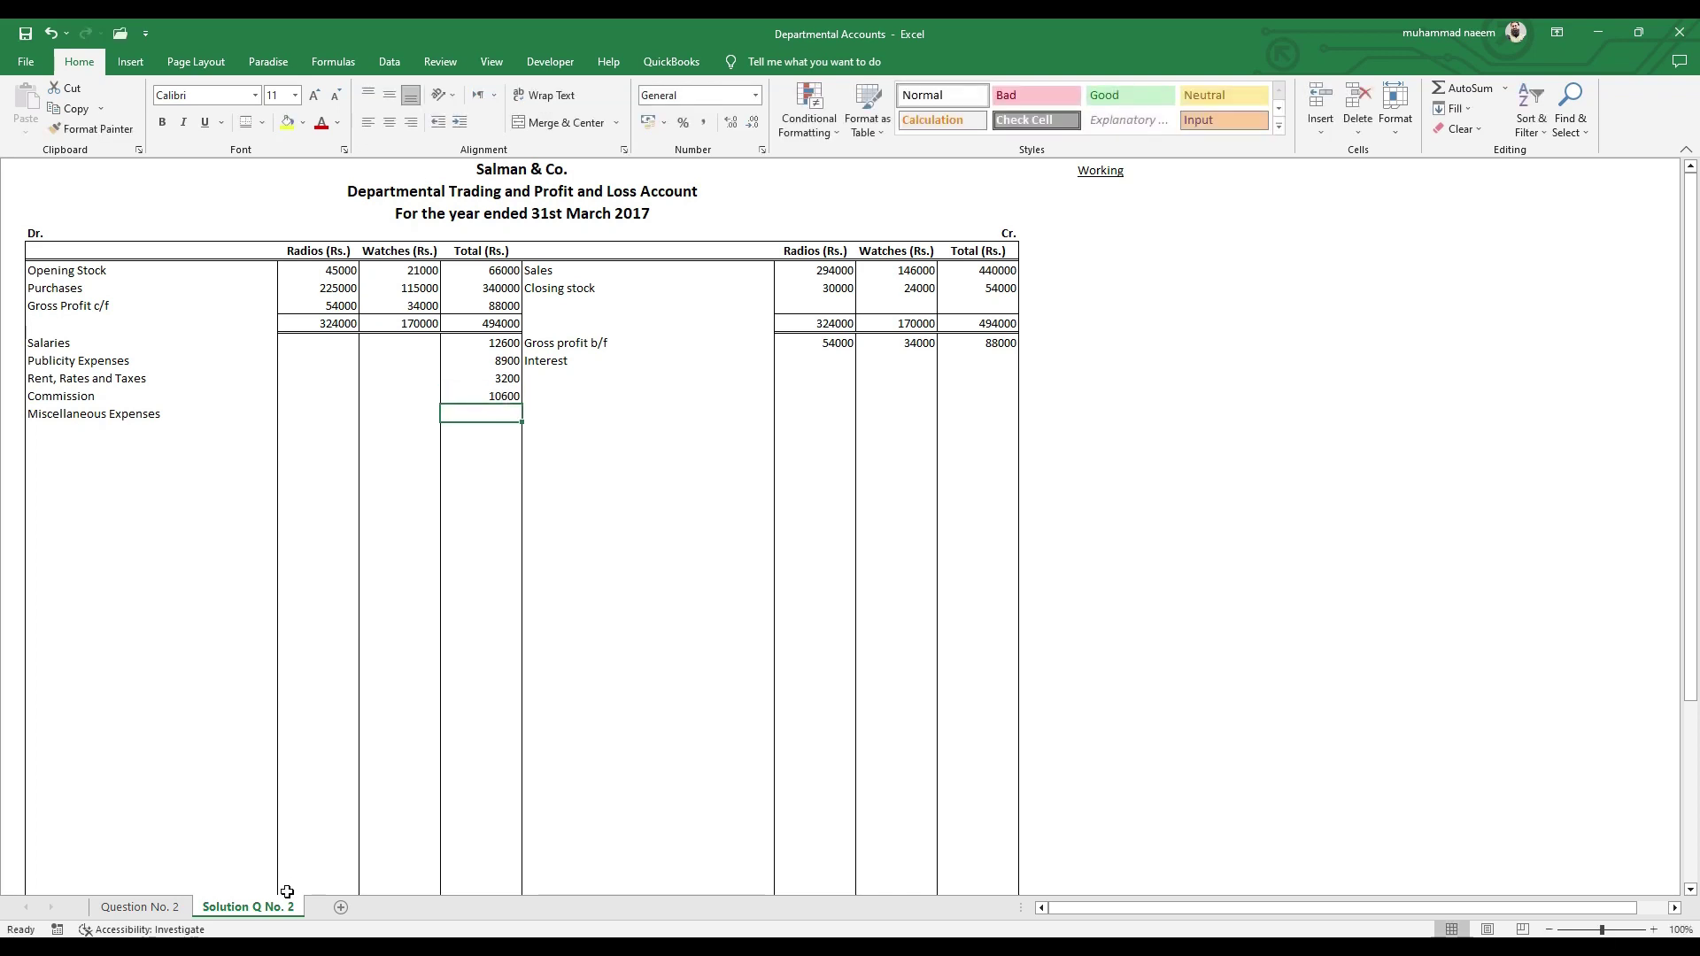
pyautogui.click(149, 907)
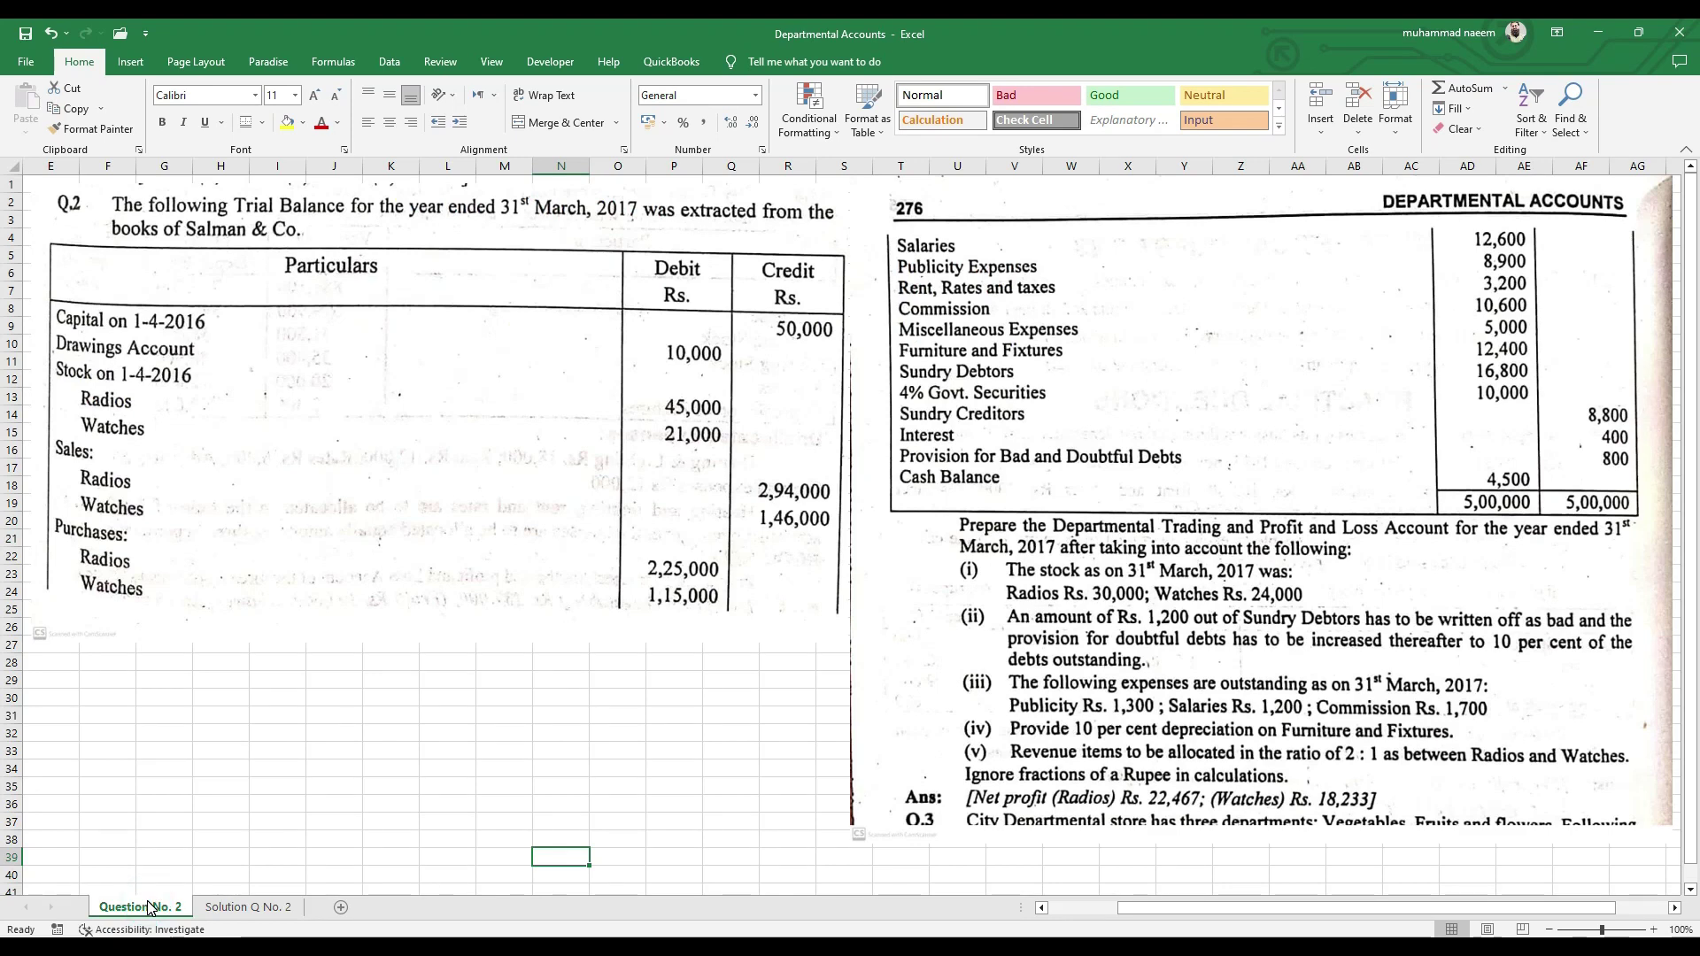
pyautogui.click(284, 908)
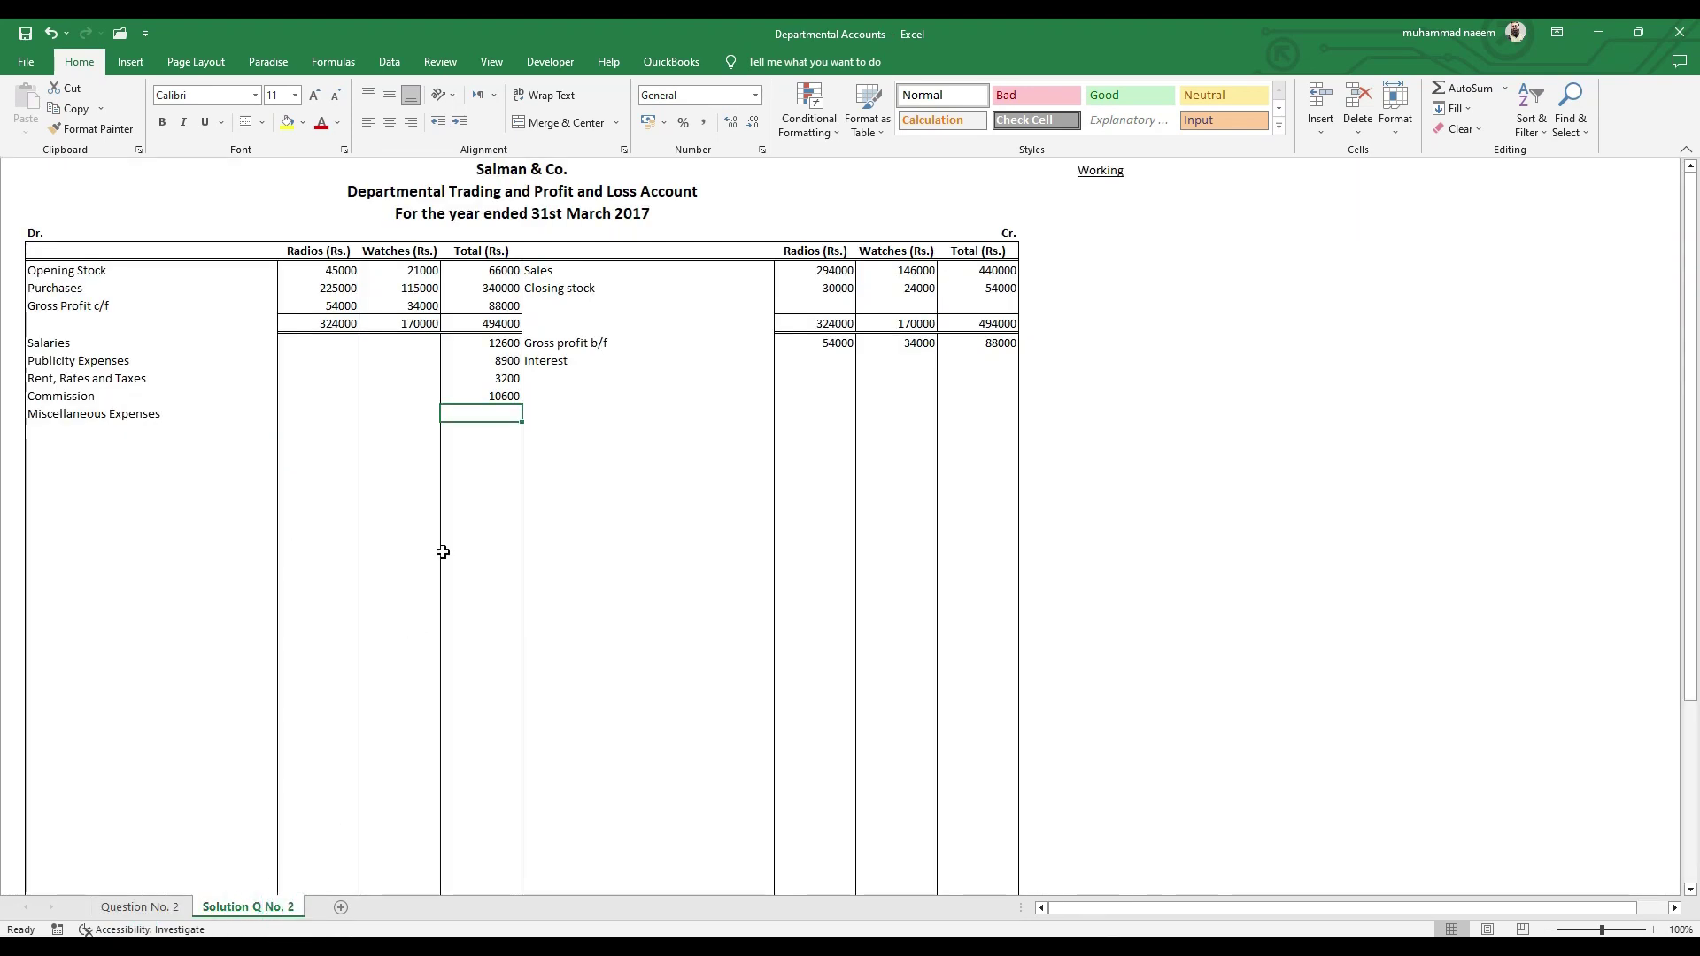
pyautogui.write('5000')
pyautogui.press('Tab')
# - Enter 400 for Interest in the credit-side Total column
pyautogui.press('Tab')
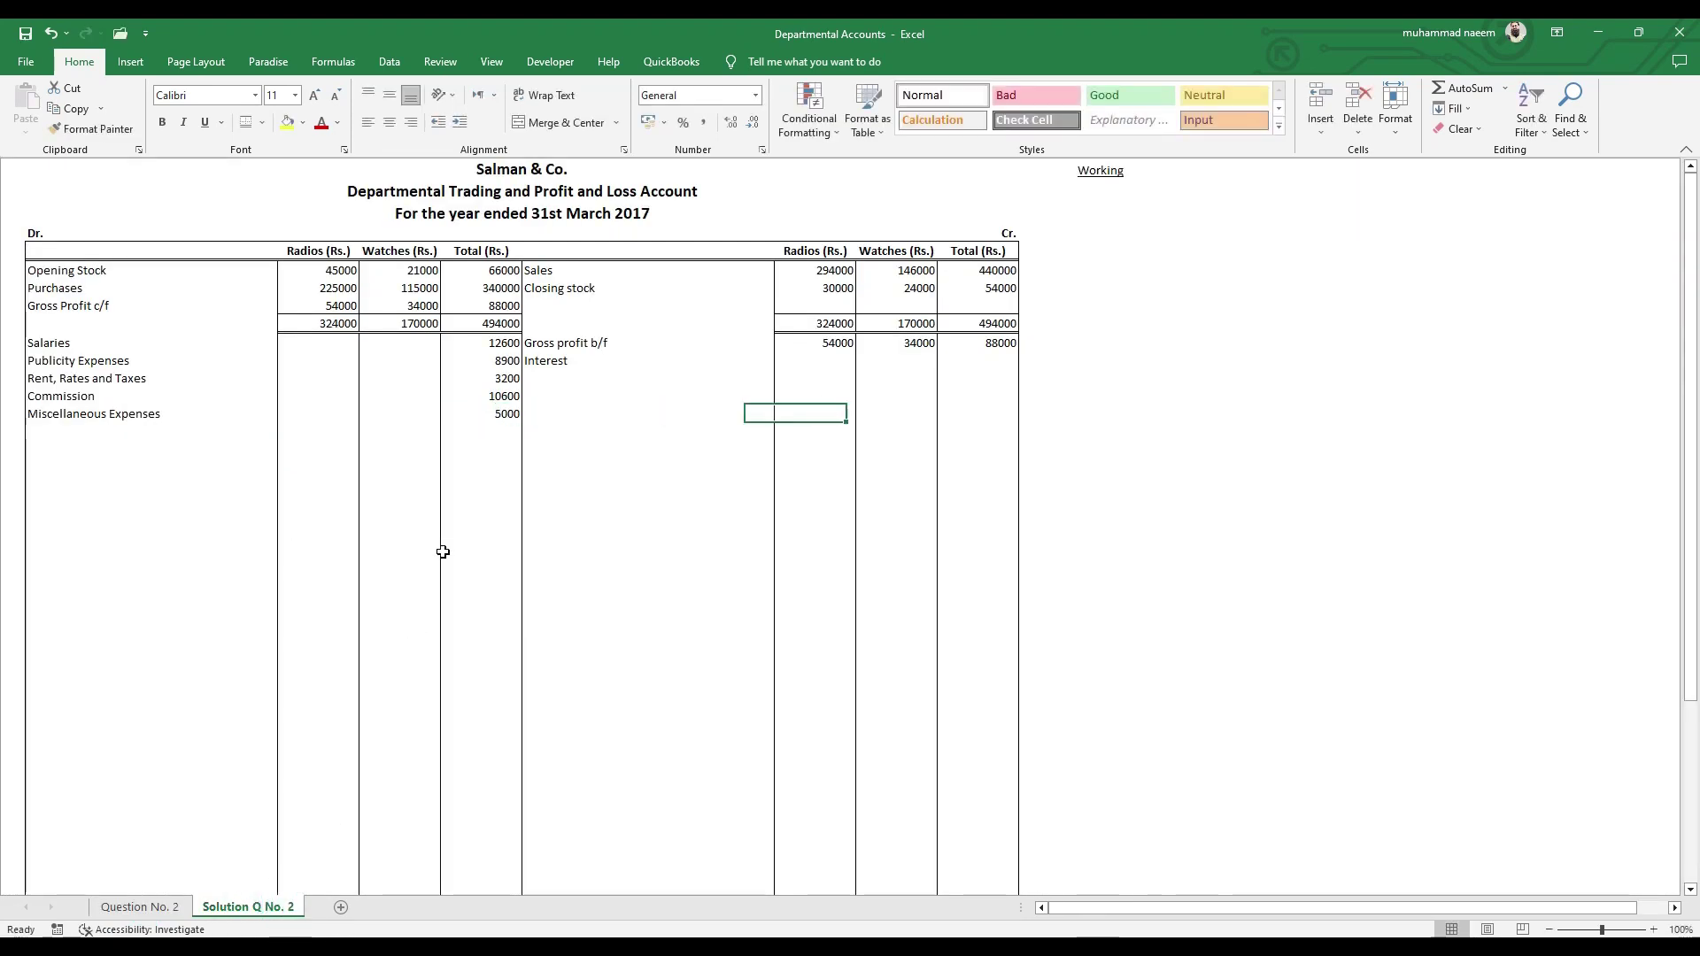
pyautogui.press('Right')
pyautogui.press('Right')
pyautogui.press('Up')
pyautogui.press('Up')
pyautogui.press('Up')
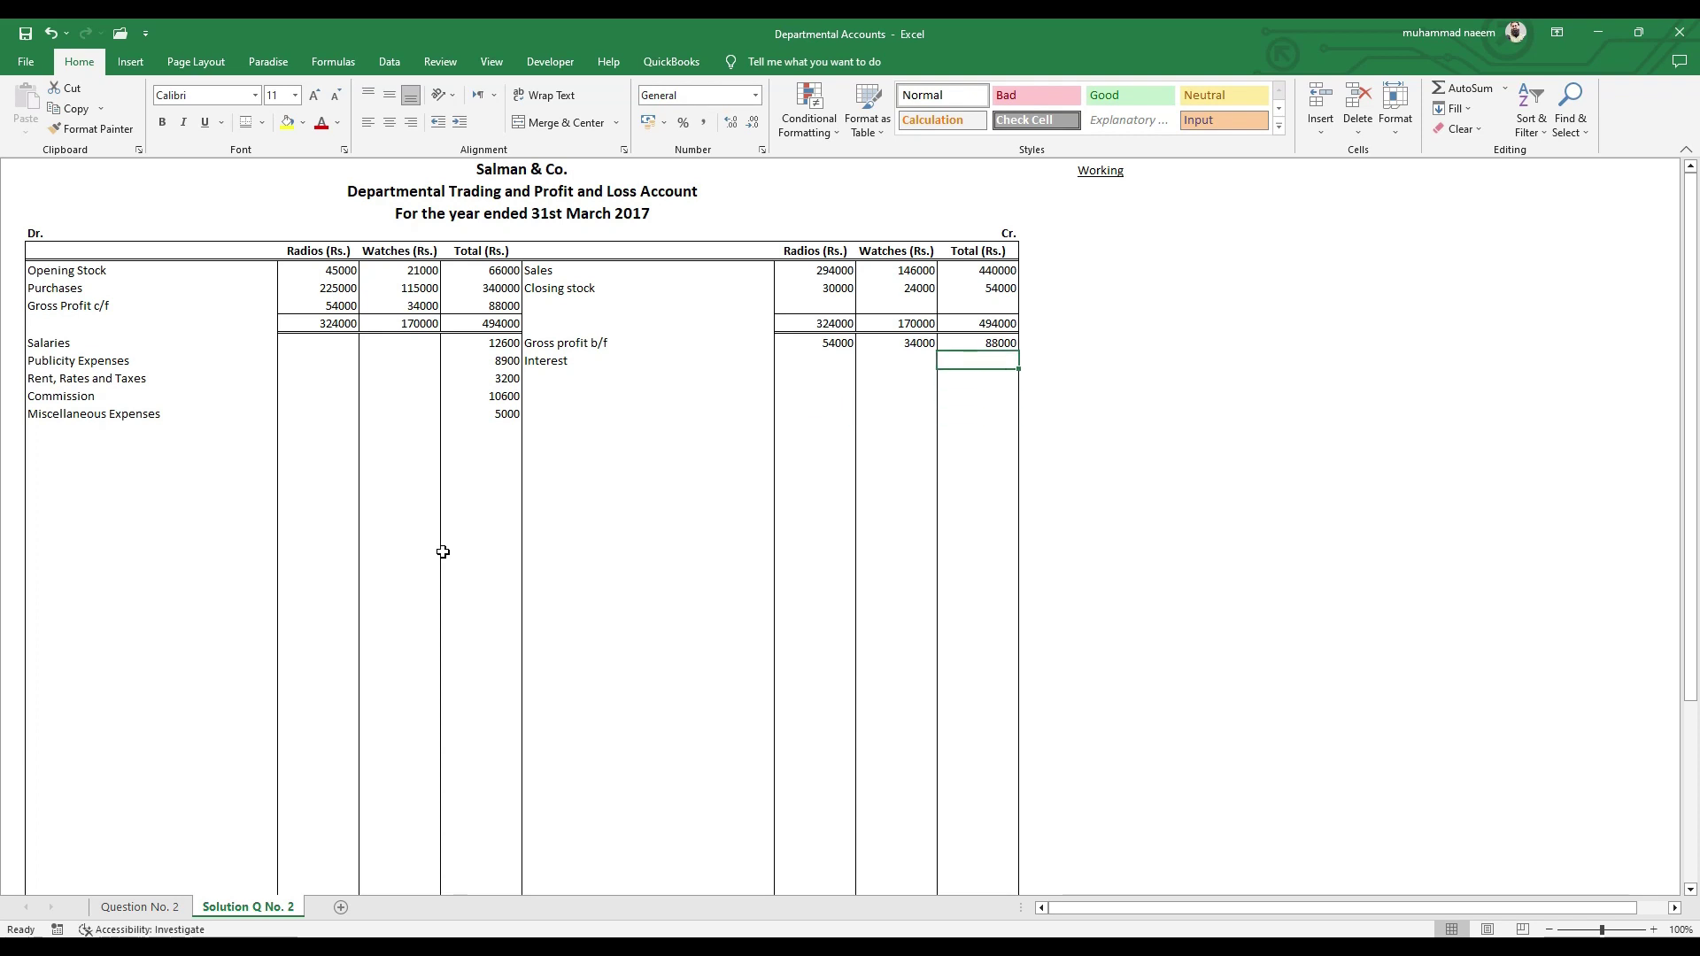
pyautogui.write('400')
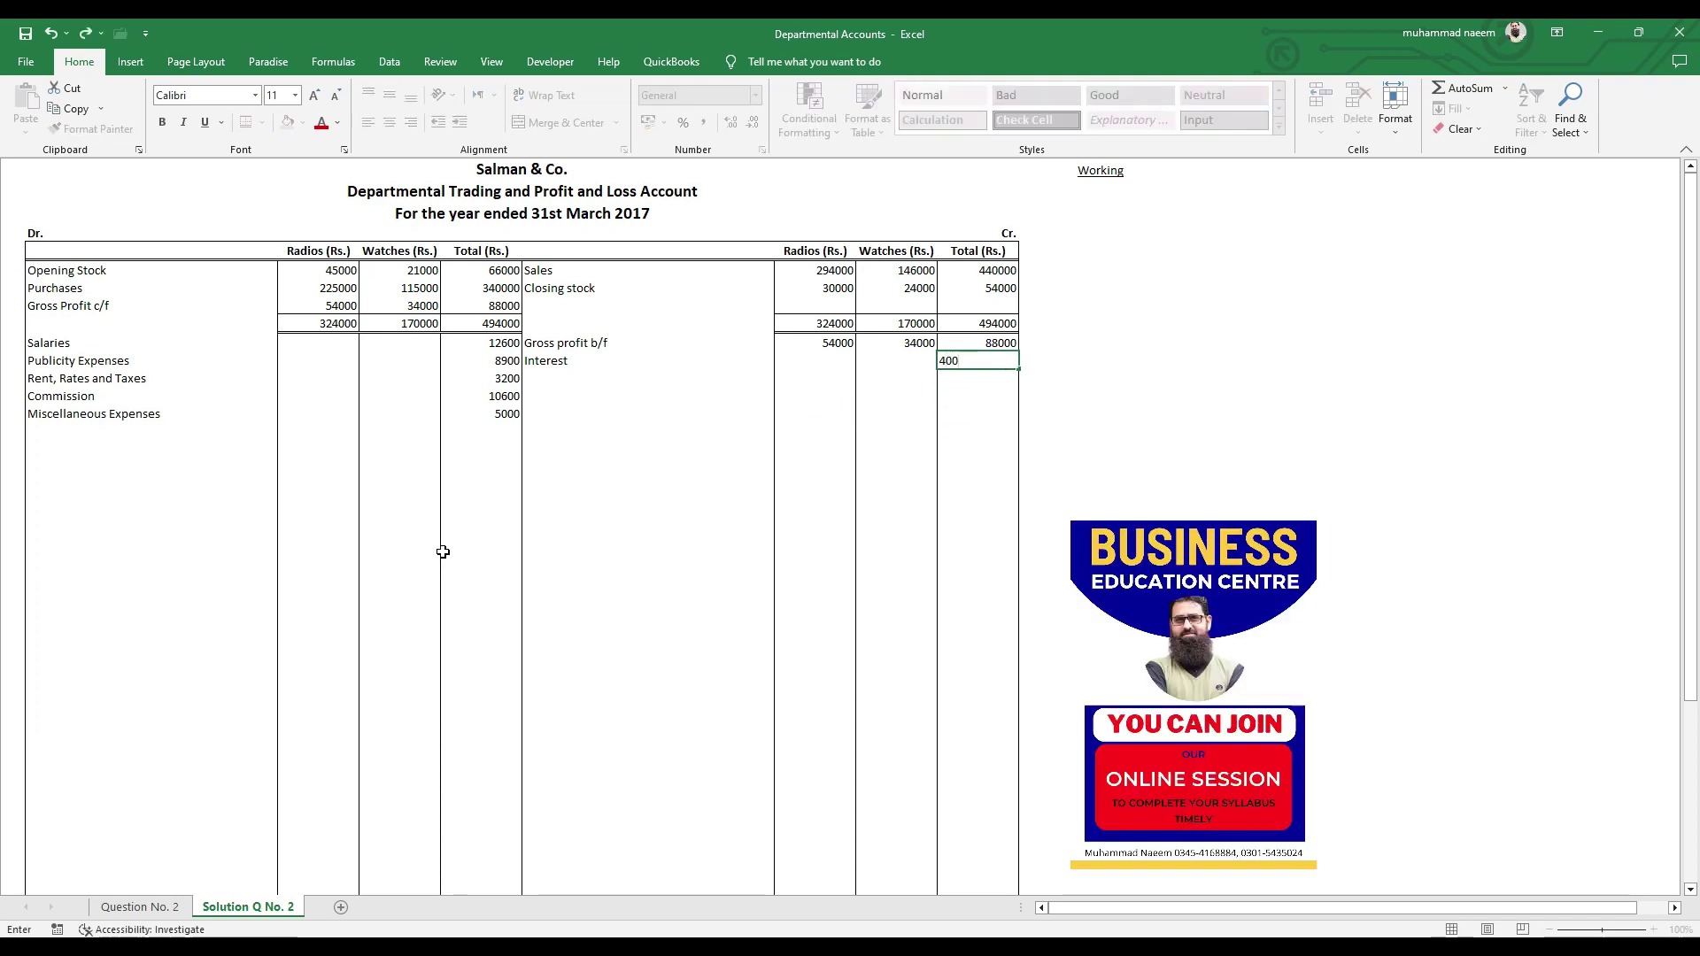
# - Recheck the question sheet, and clear the Total amounts of the five expenses and of Interest
pyautogui.click(139, 907)
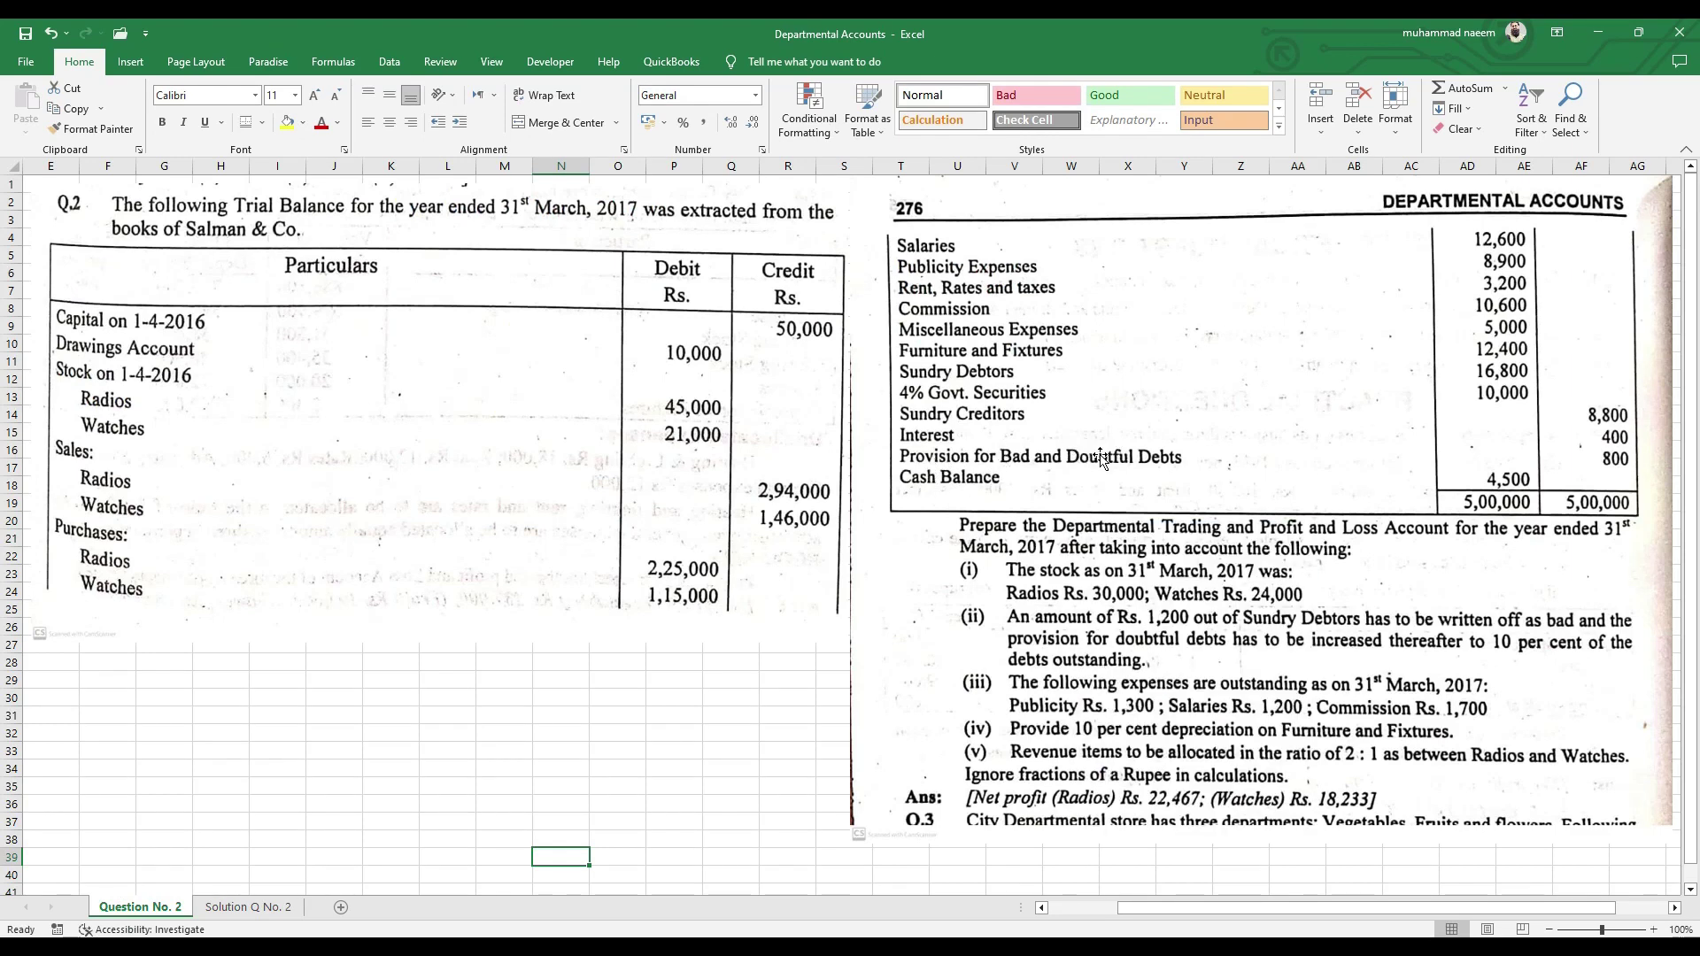
pyautogui.click(248, 907)
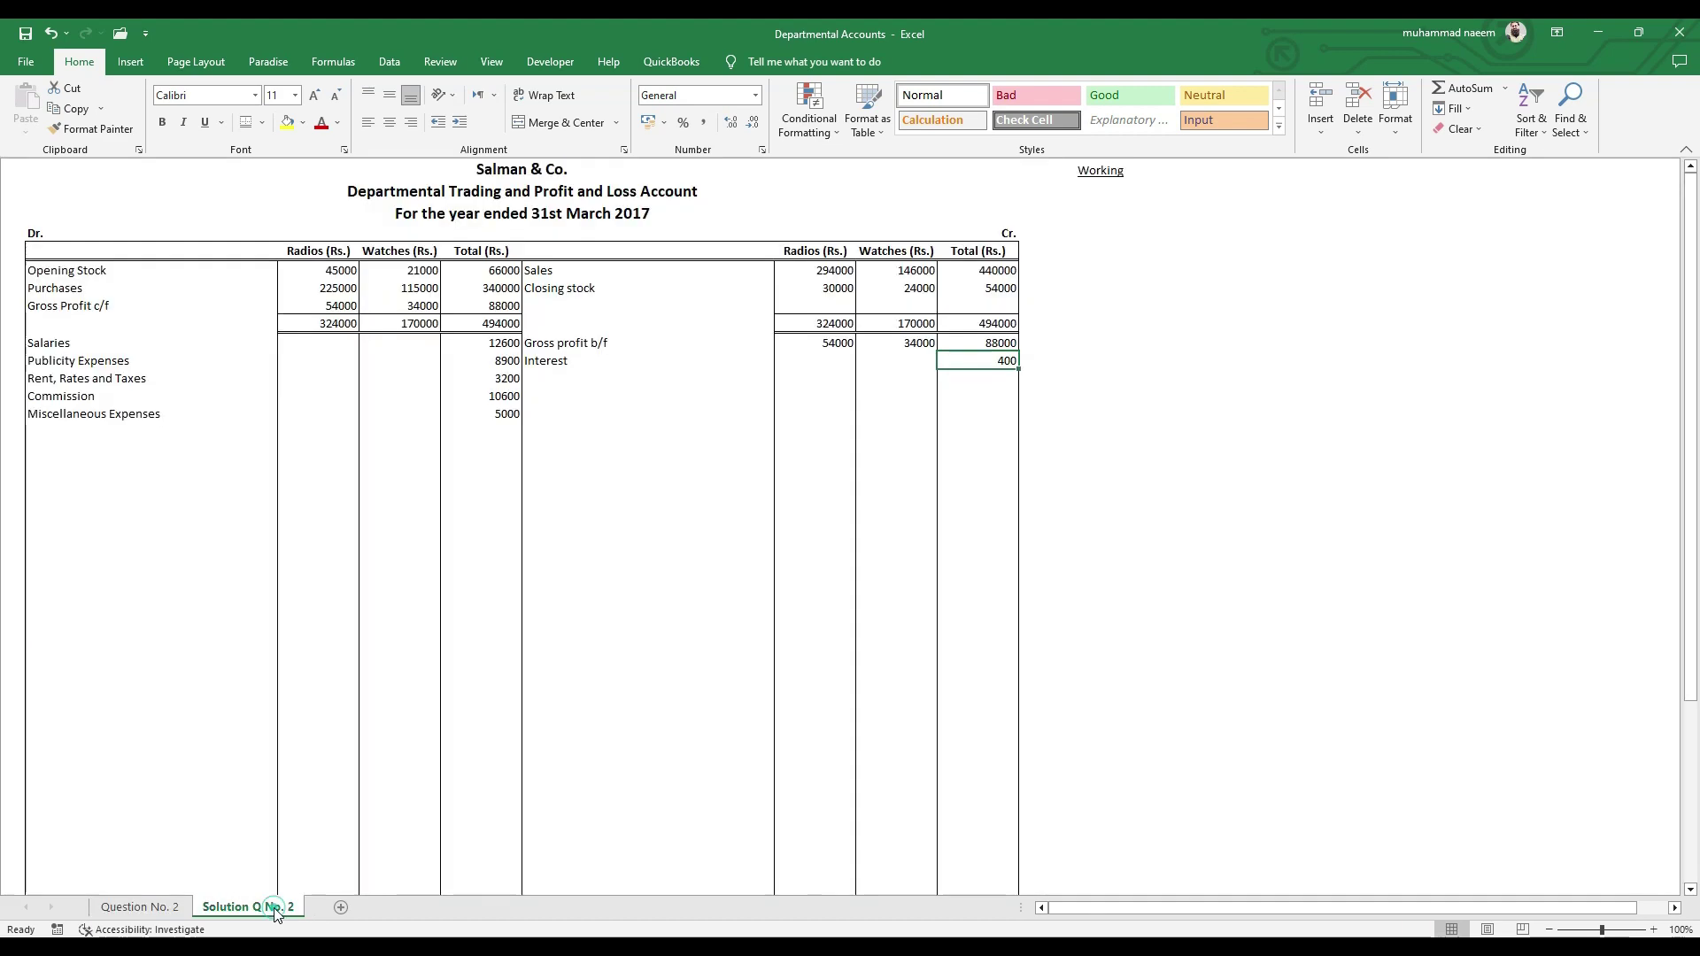
pyautogui.moveTo(482, 343); pyautogui.dragTo(486, 425)
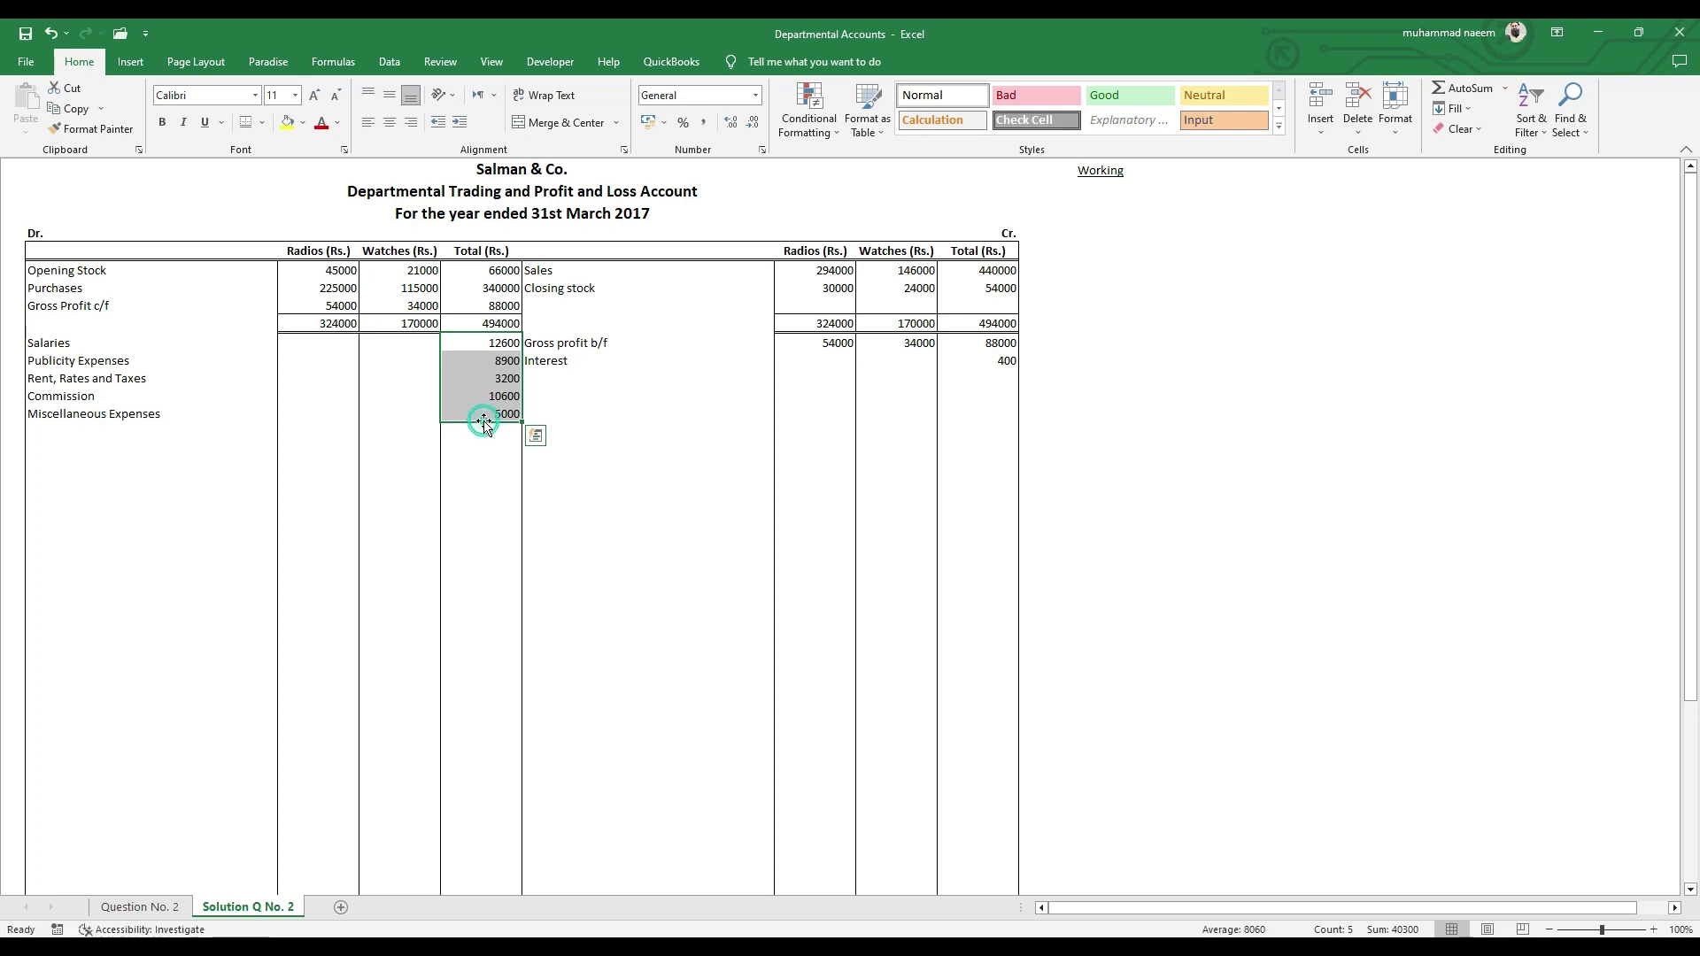
pyautogui.press('Delete')
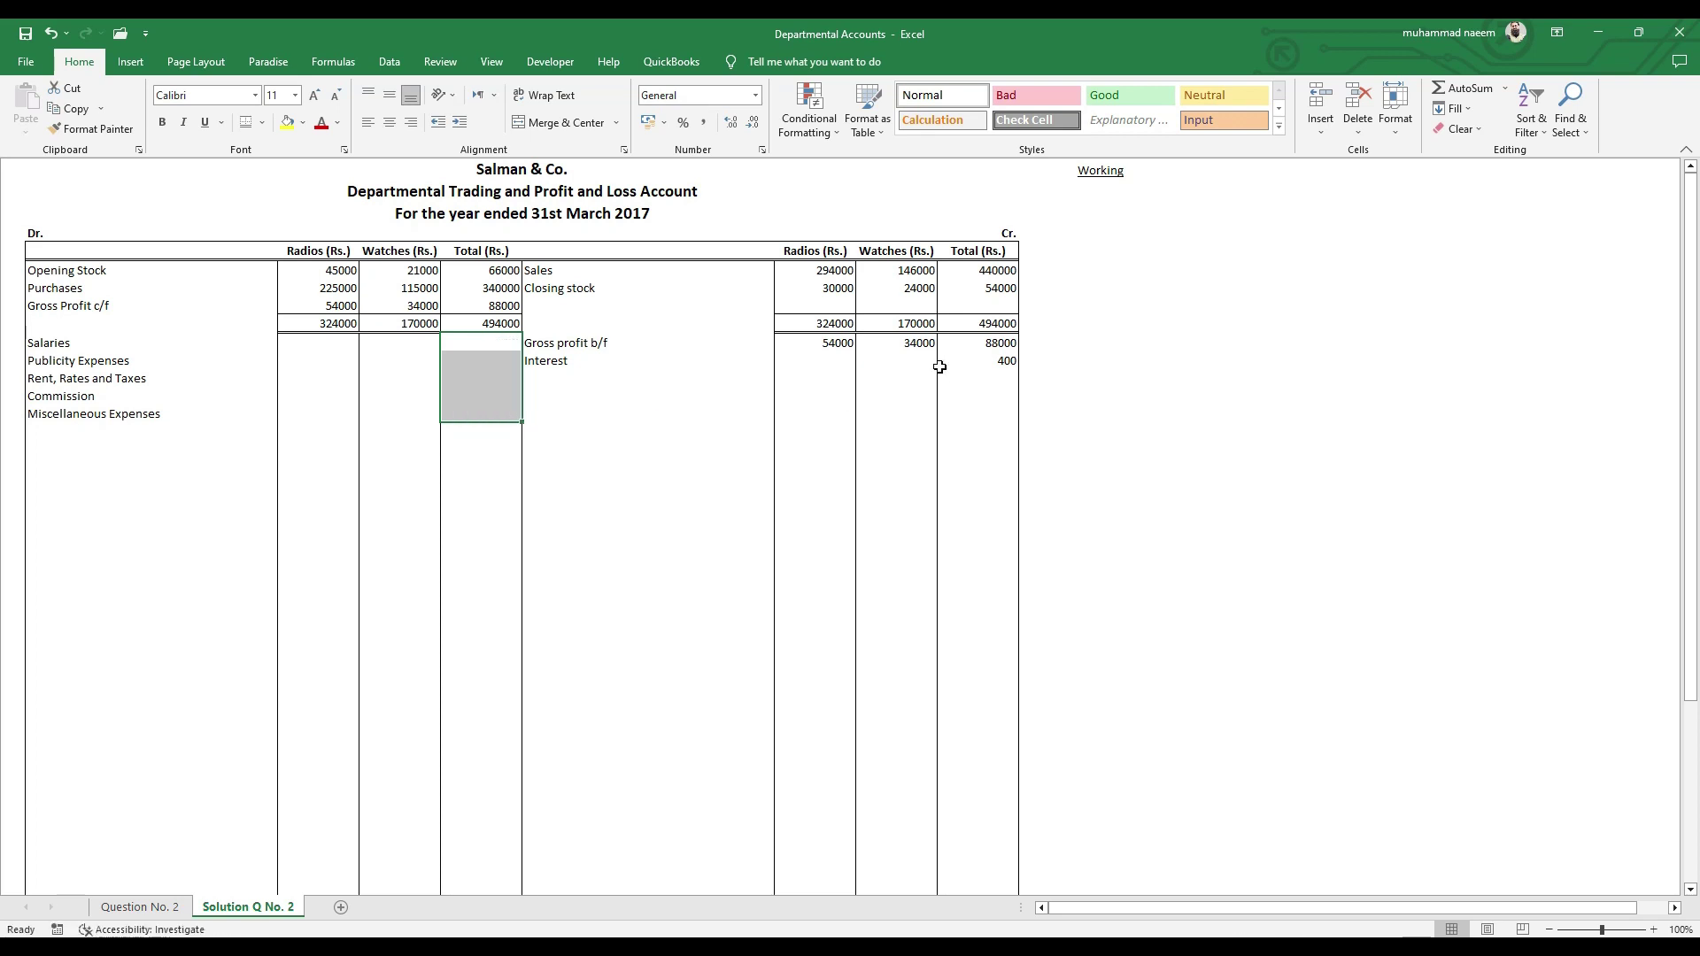
pyautogui.click(1000, 361)
pyautogui.press('Delete')
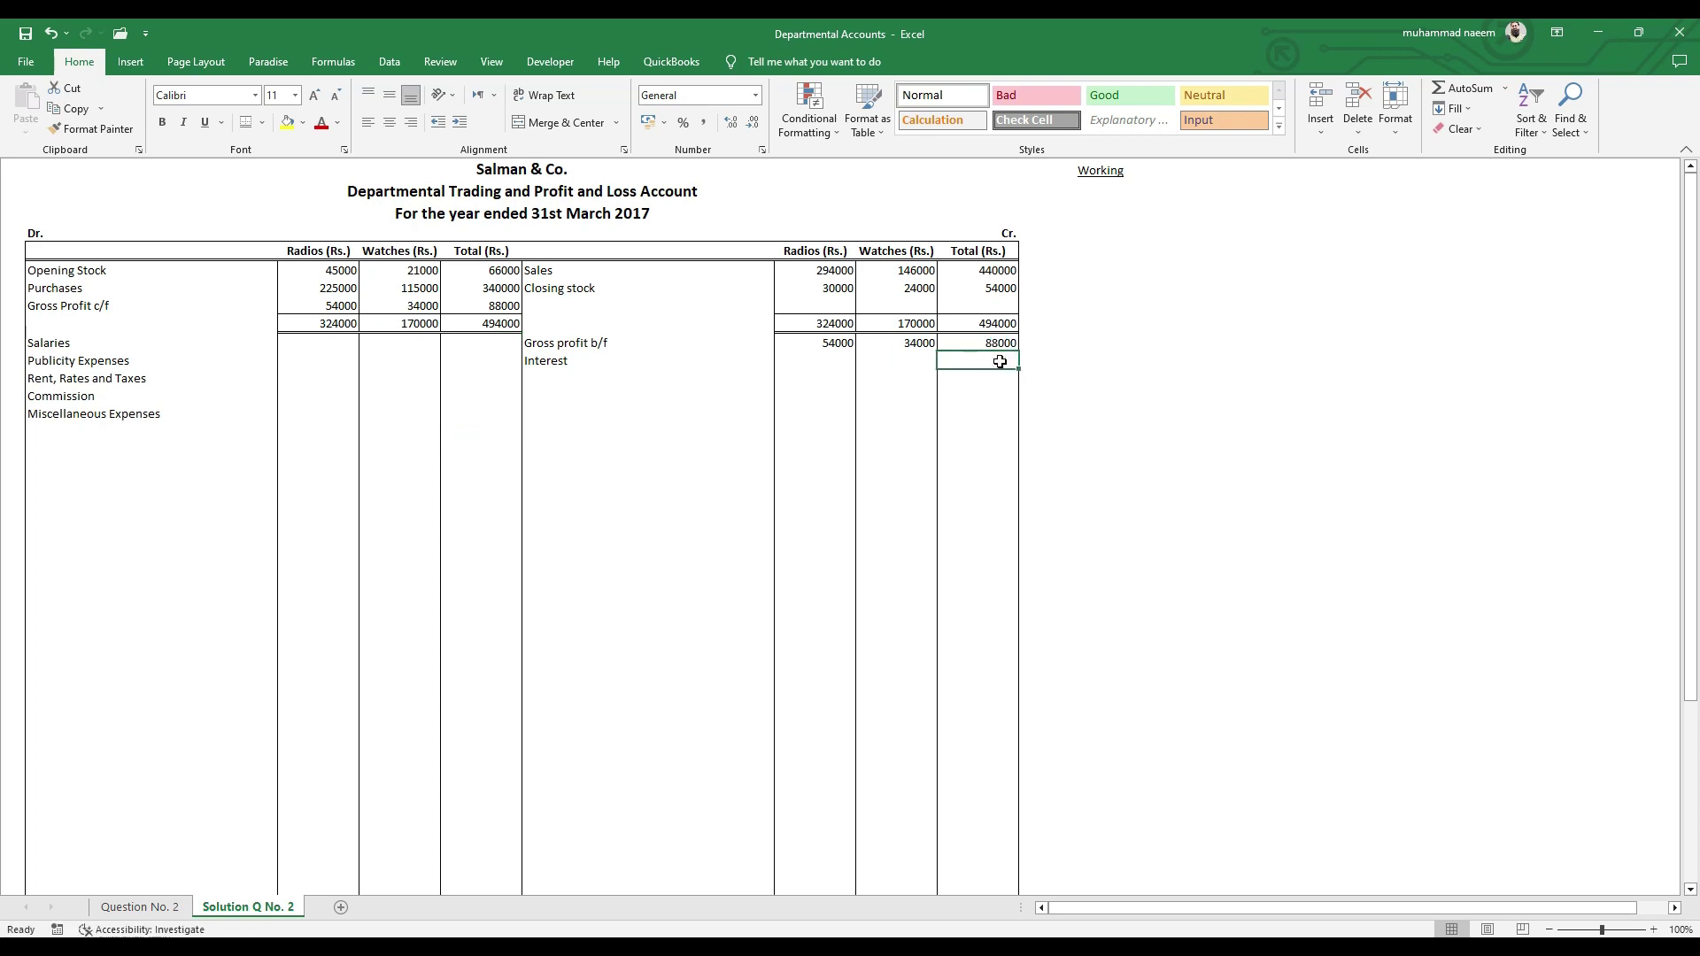
# - Add the bold, centred heading "Provision for bad debts" below the Working title
pyautogui.click(1092, 253)
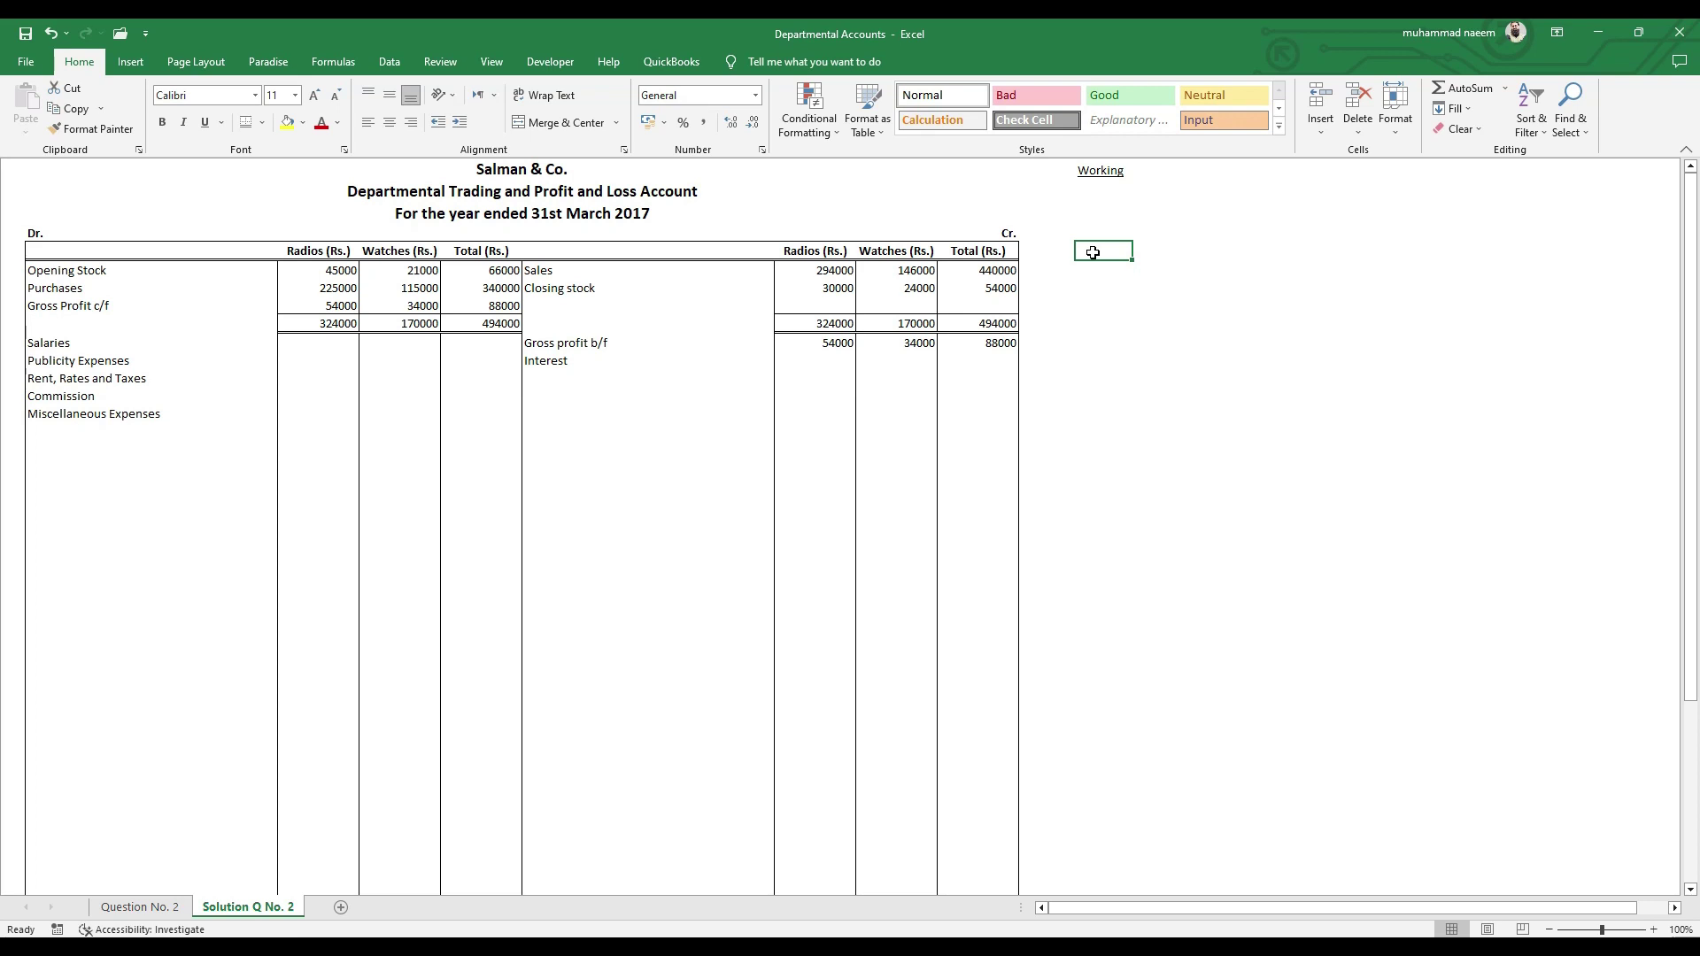
pyautogui.write('Provision for bad debts')
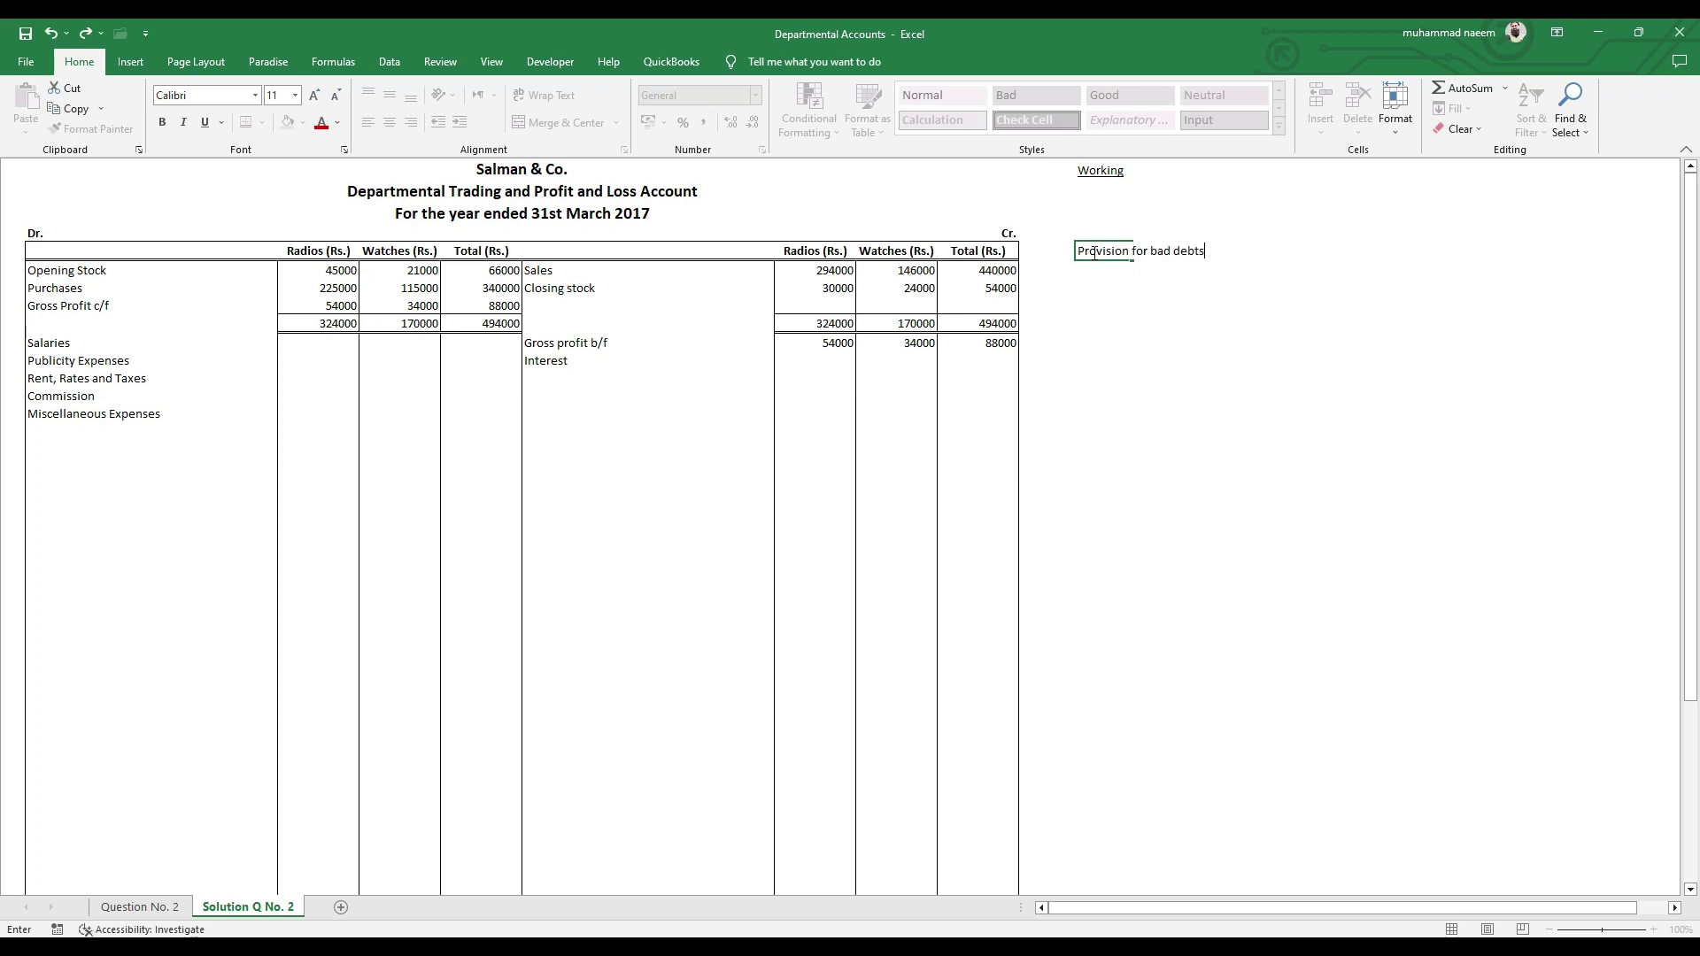
pyautogui.click(1095, 253)
pyautogui.press('Left')
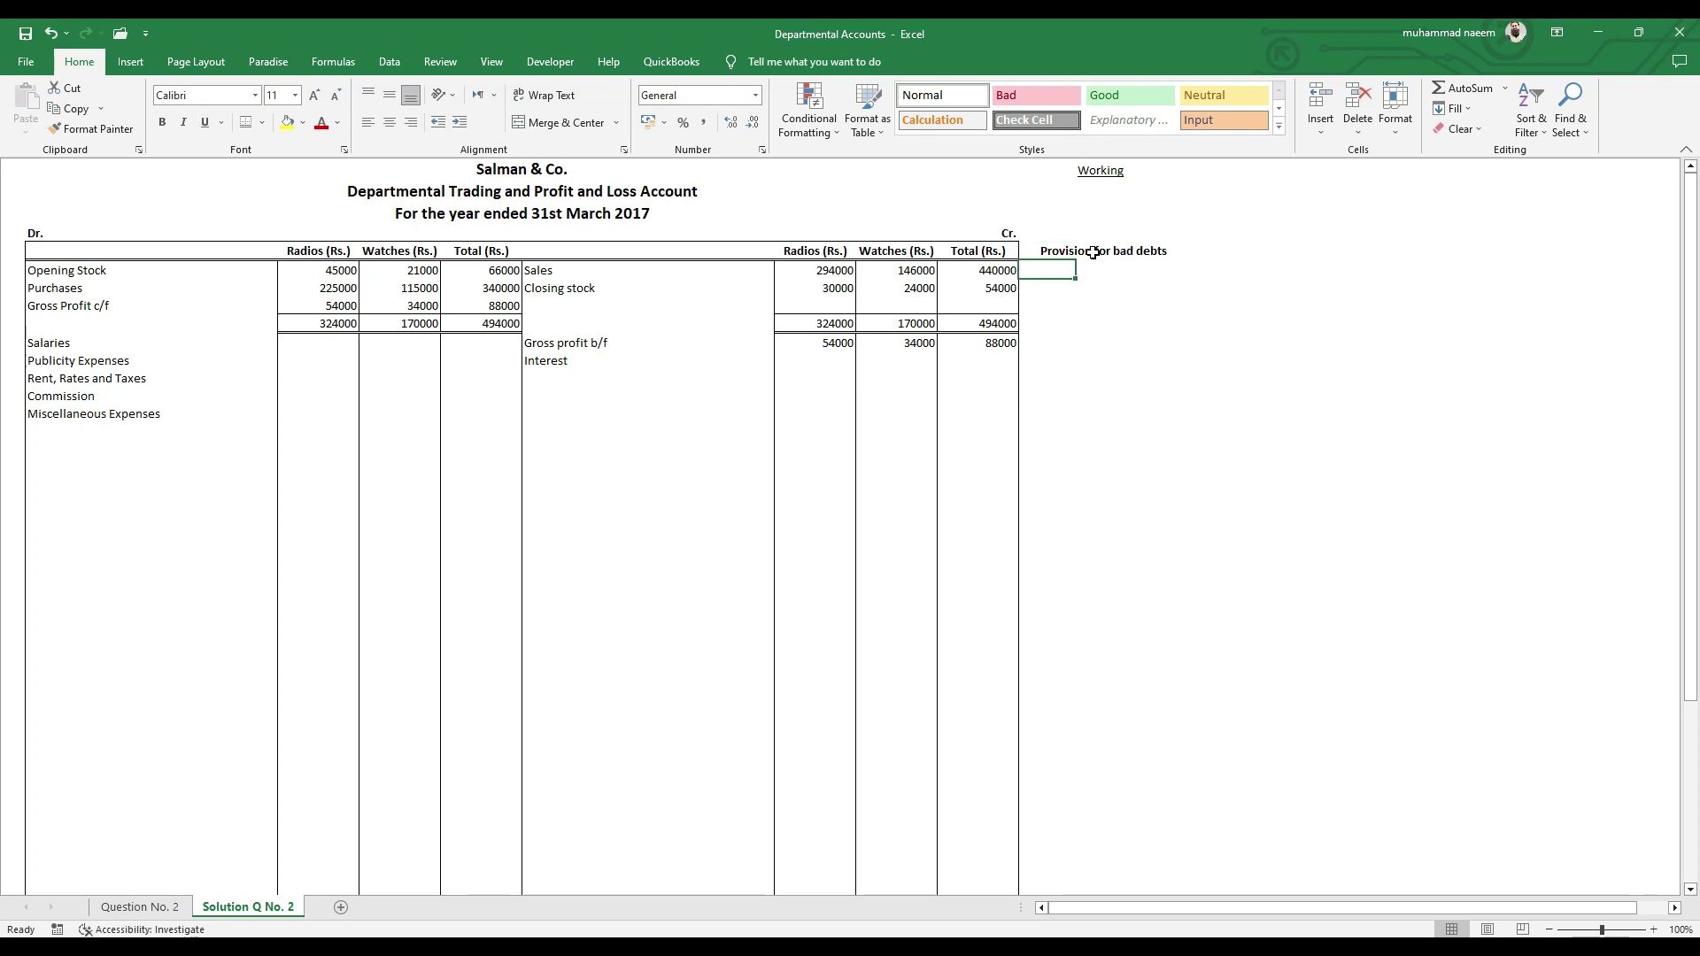
pyautogui.click(1093, 252)
pyautogui.press('Right')
pyautogui.press('Right')
pyautogui.press('Left')
pyautogui.press('Left')
pyautogui.press('Left')
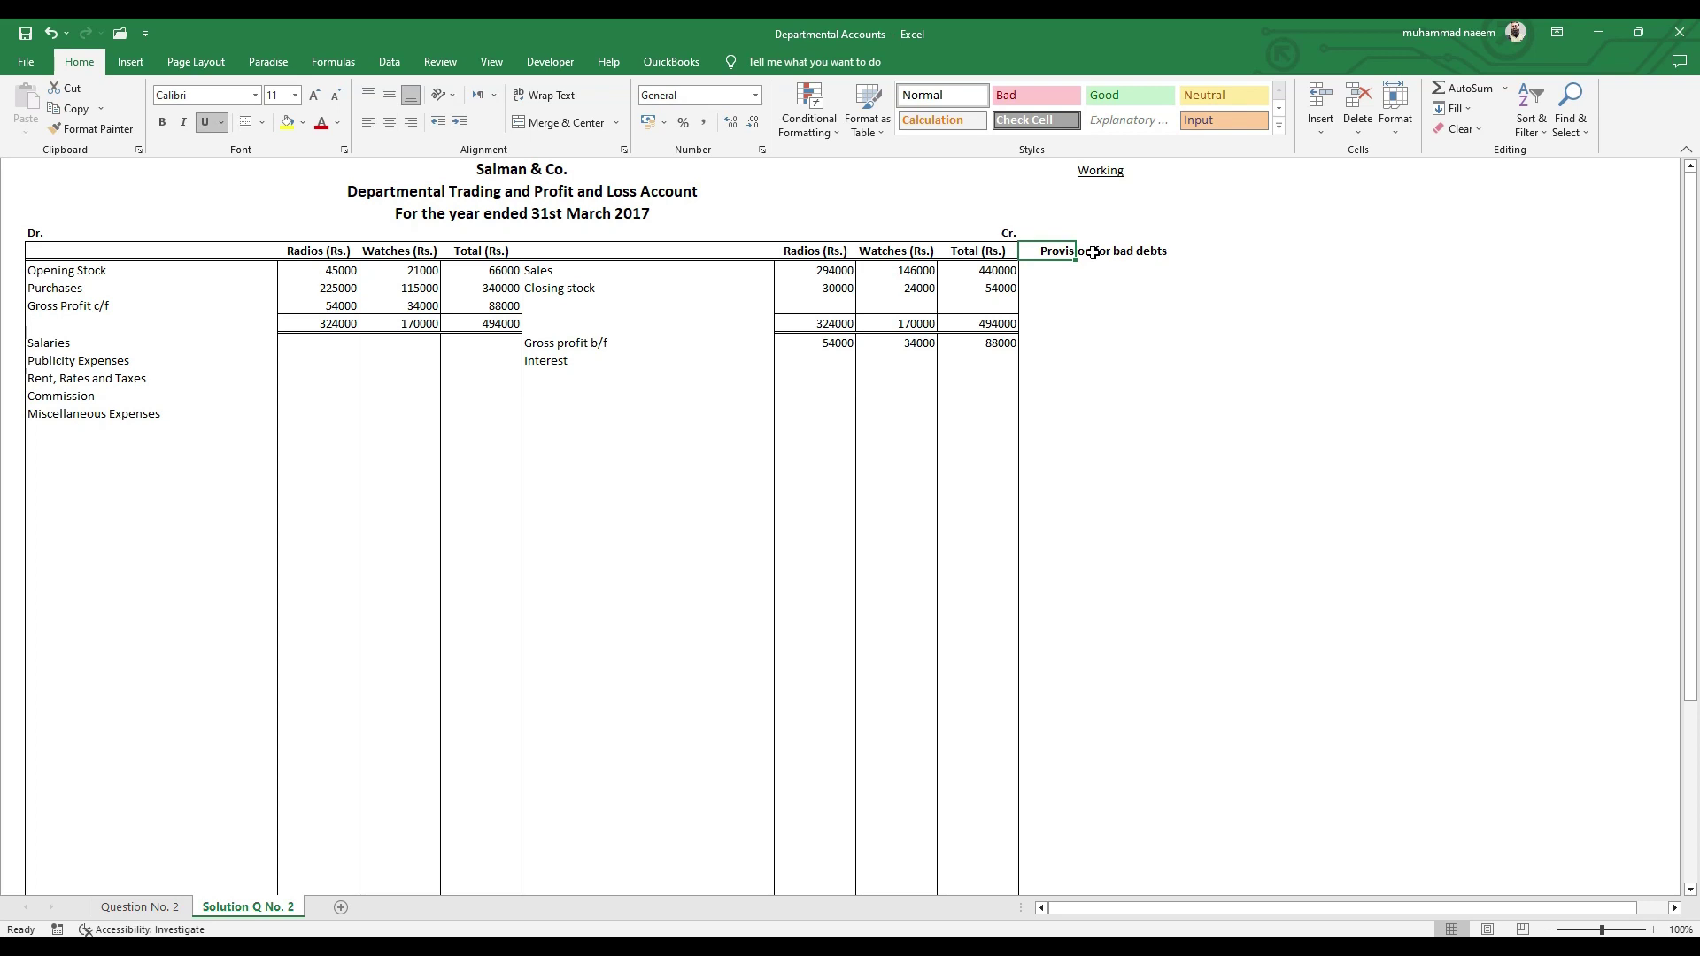
pyautogui.hotkey('shift', 'Right')
pyautogui.hotkey('shift', 'Right')
pyautogui.hotkey('shift', 'Right')
# - List "bad debts", "additionl bad debts" and "new provision" in the rows below the Provision for bad debts heading
pyautogui.press('Down')
pyautogui.press('Right')
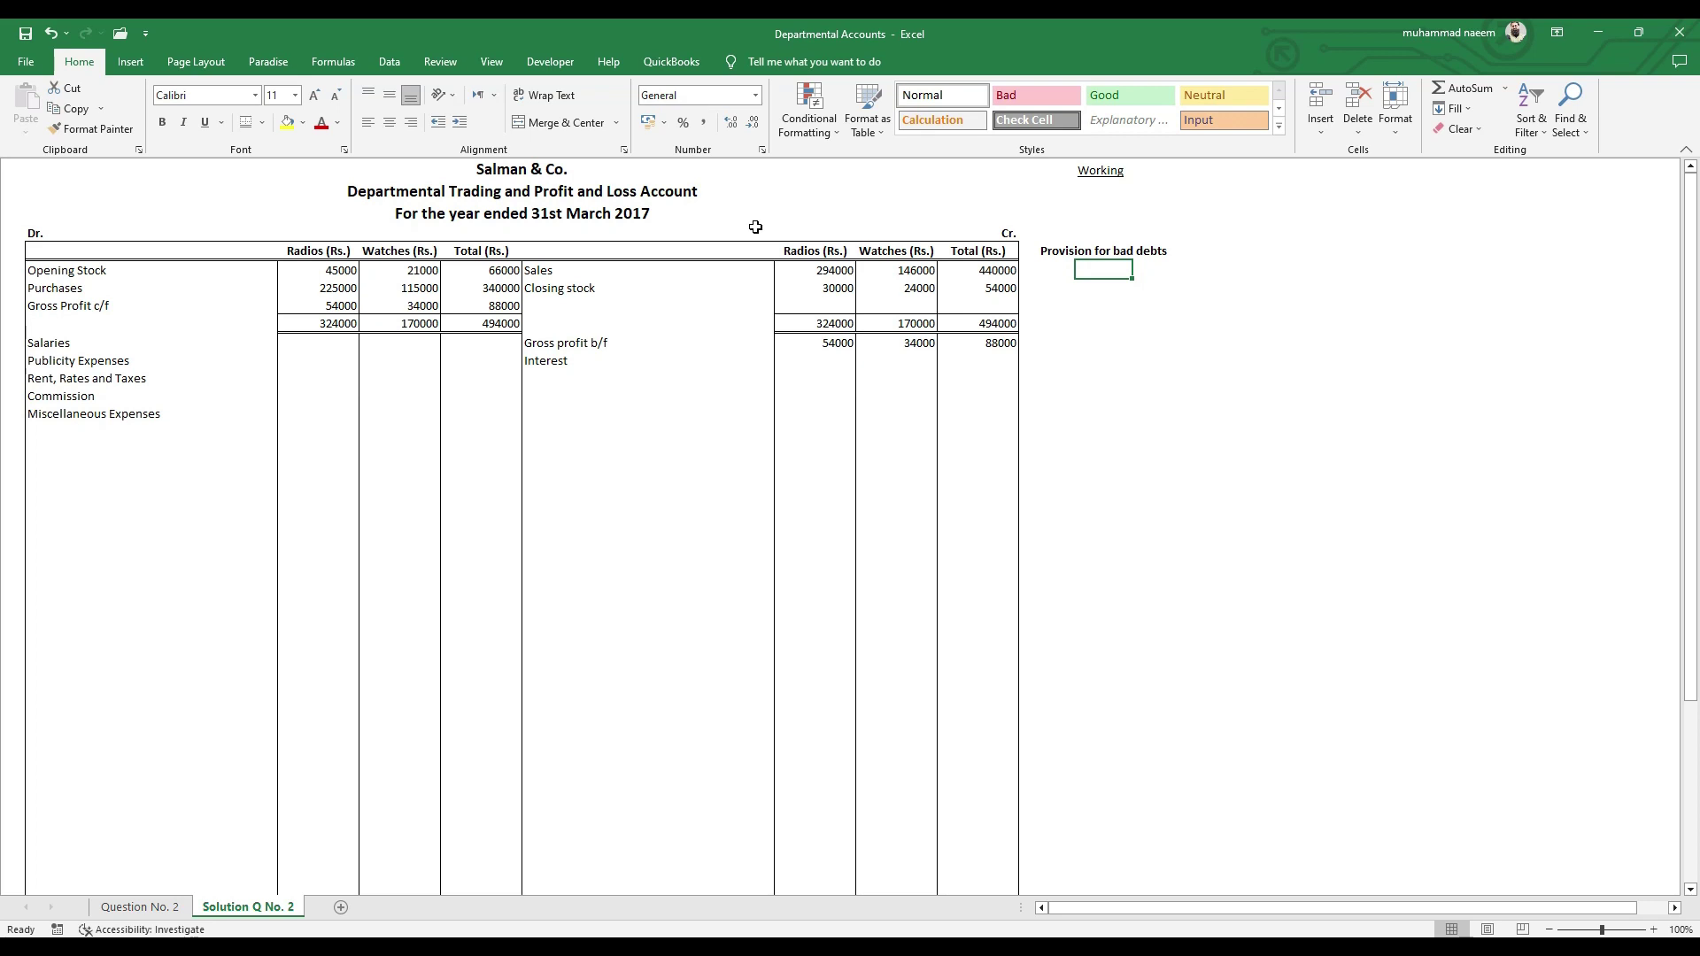
pyautogui.write('bad debt')
pyautogui.press('Return')
pyautogui.write('addition')
pyautogui.press('BackSpace')
pyautogui.press('BackSpace')
pyautogui.press('BackSpace')
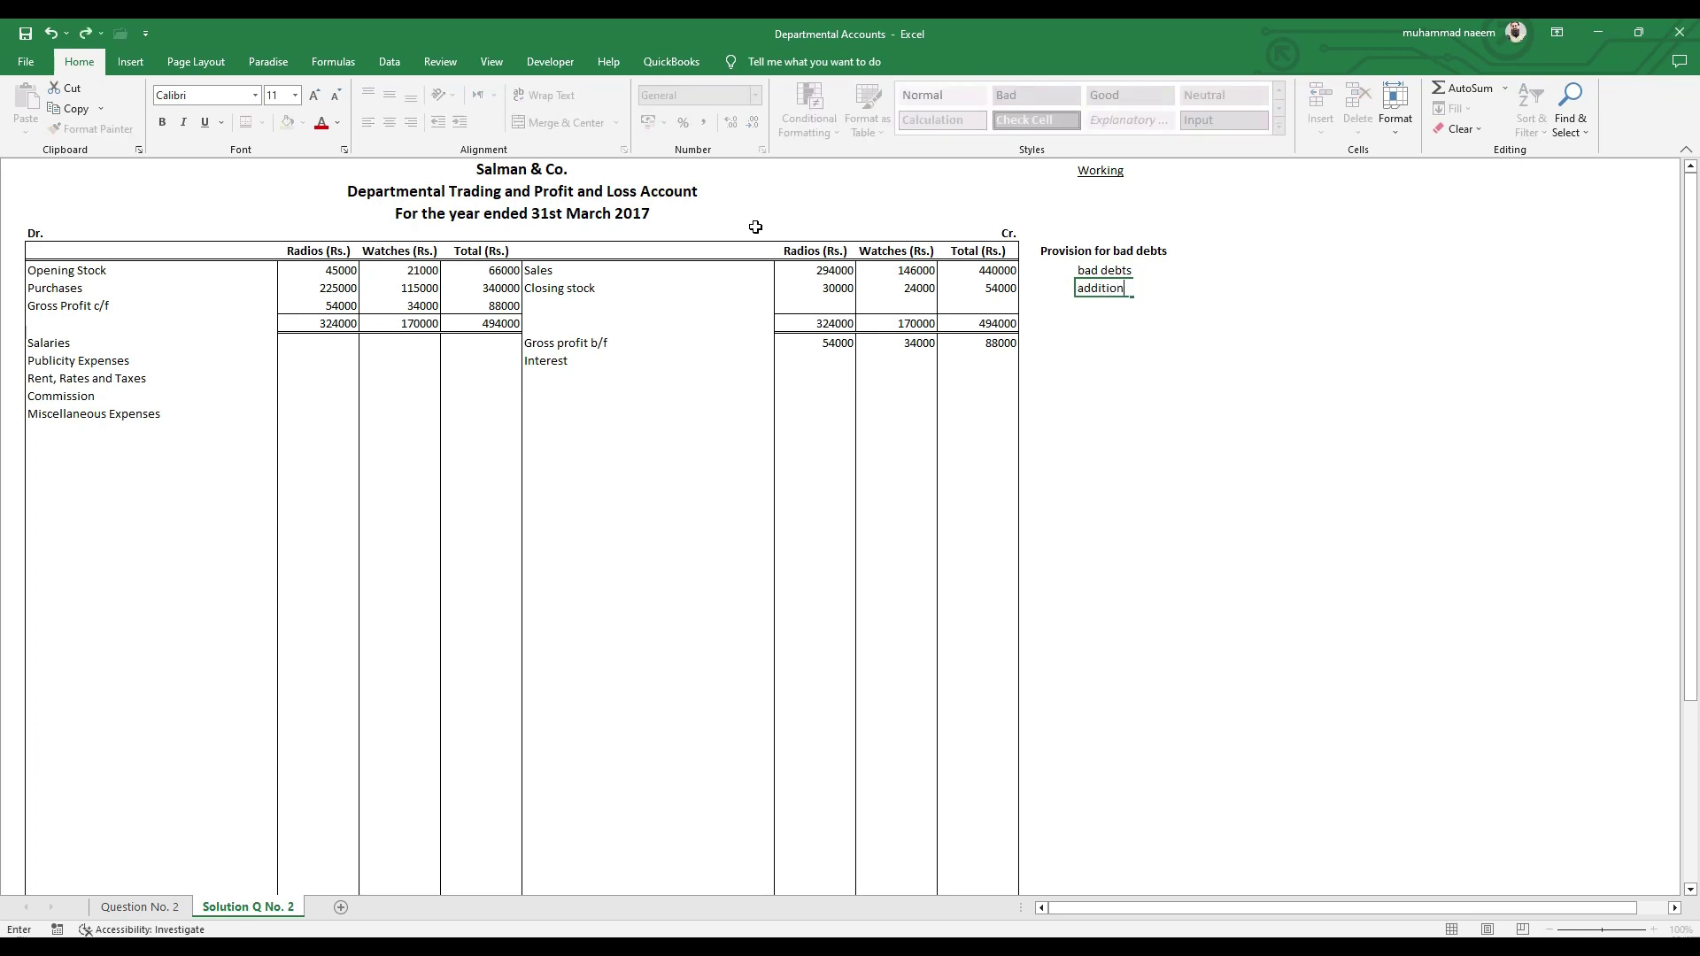
pyautogui.write('l bad debts')
pyautogui.press('Return')
pyautogui.write('new proiision')
pyautogui.press('Return')
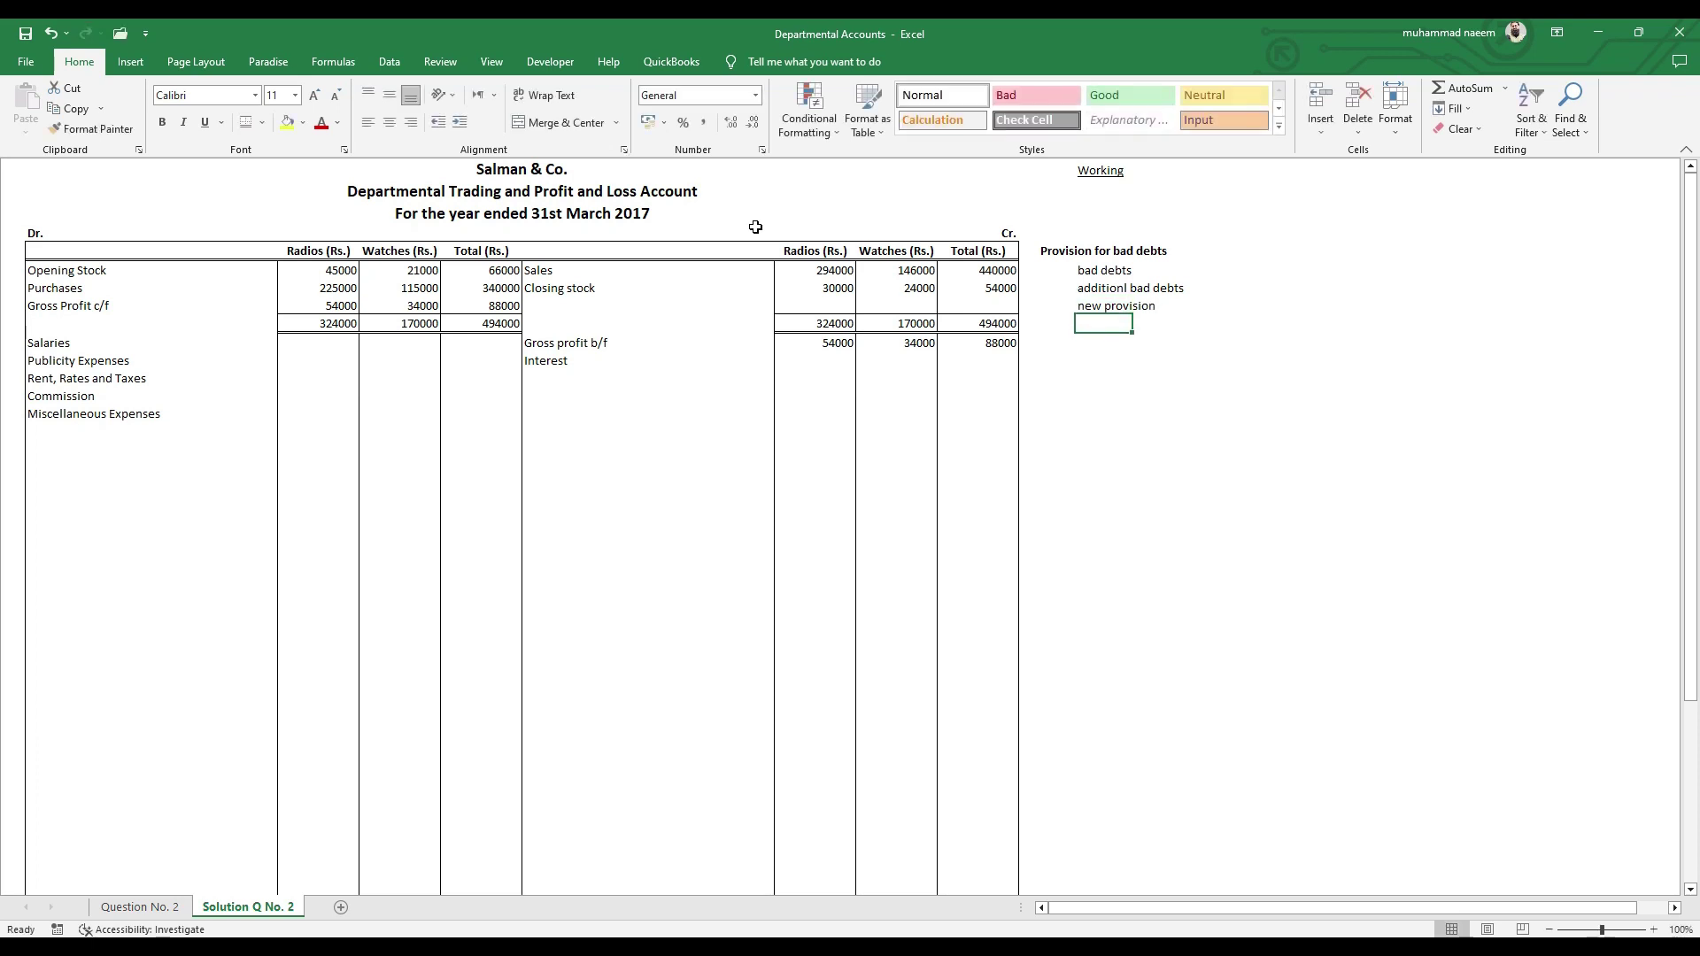
# - Enter 0 as a placeholder amount for each of the bad debts, additional bad debts and new provision rows
pyautogui.press('Up')
pyautogui.press('Up')
pyautogui.press('Up')
pyautogui.press('Right')
pyautogui.press('Right')
pyautogui.write('0')
pyautogui.press('Return')
pyautogui.write('0')
pyautogui.press('Return')
pyautogui.write('0')
pyautogui.press('Return')
# - Underline the new provision amount with a bottom border and enter a 0 subtotal below it
pyautogui.press('Up')
pyautogui.click(266, 125)
pyautogui.click(258, 160)
pyautogui.press('Return')
pyautogui.write('0')
pyautogui.press('Return')
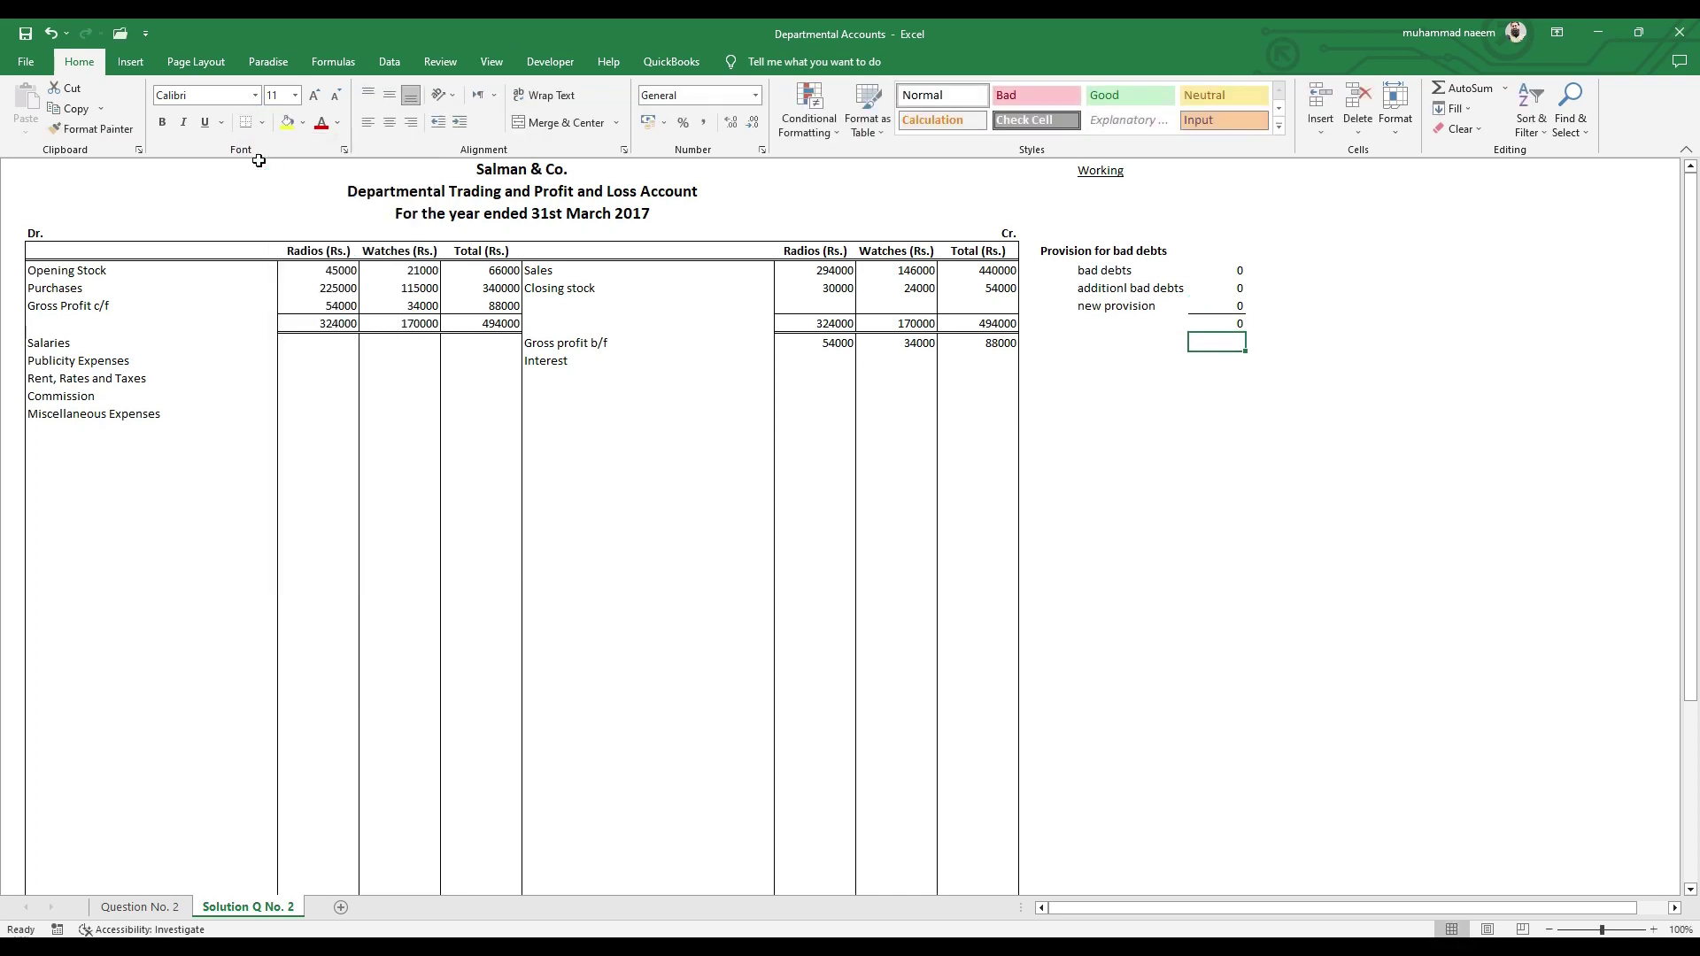
# - Label the row below the subtotal "Less: New provision" and put a 0 amount beside it
pyautogui.press('Left')
pyautogui.press('Left')
pyautogui.write('Less ')
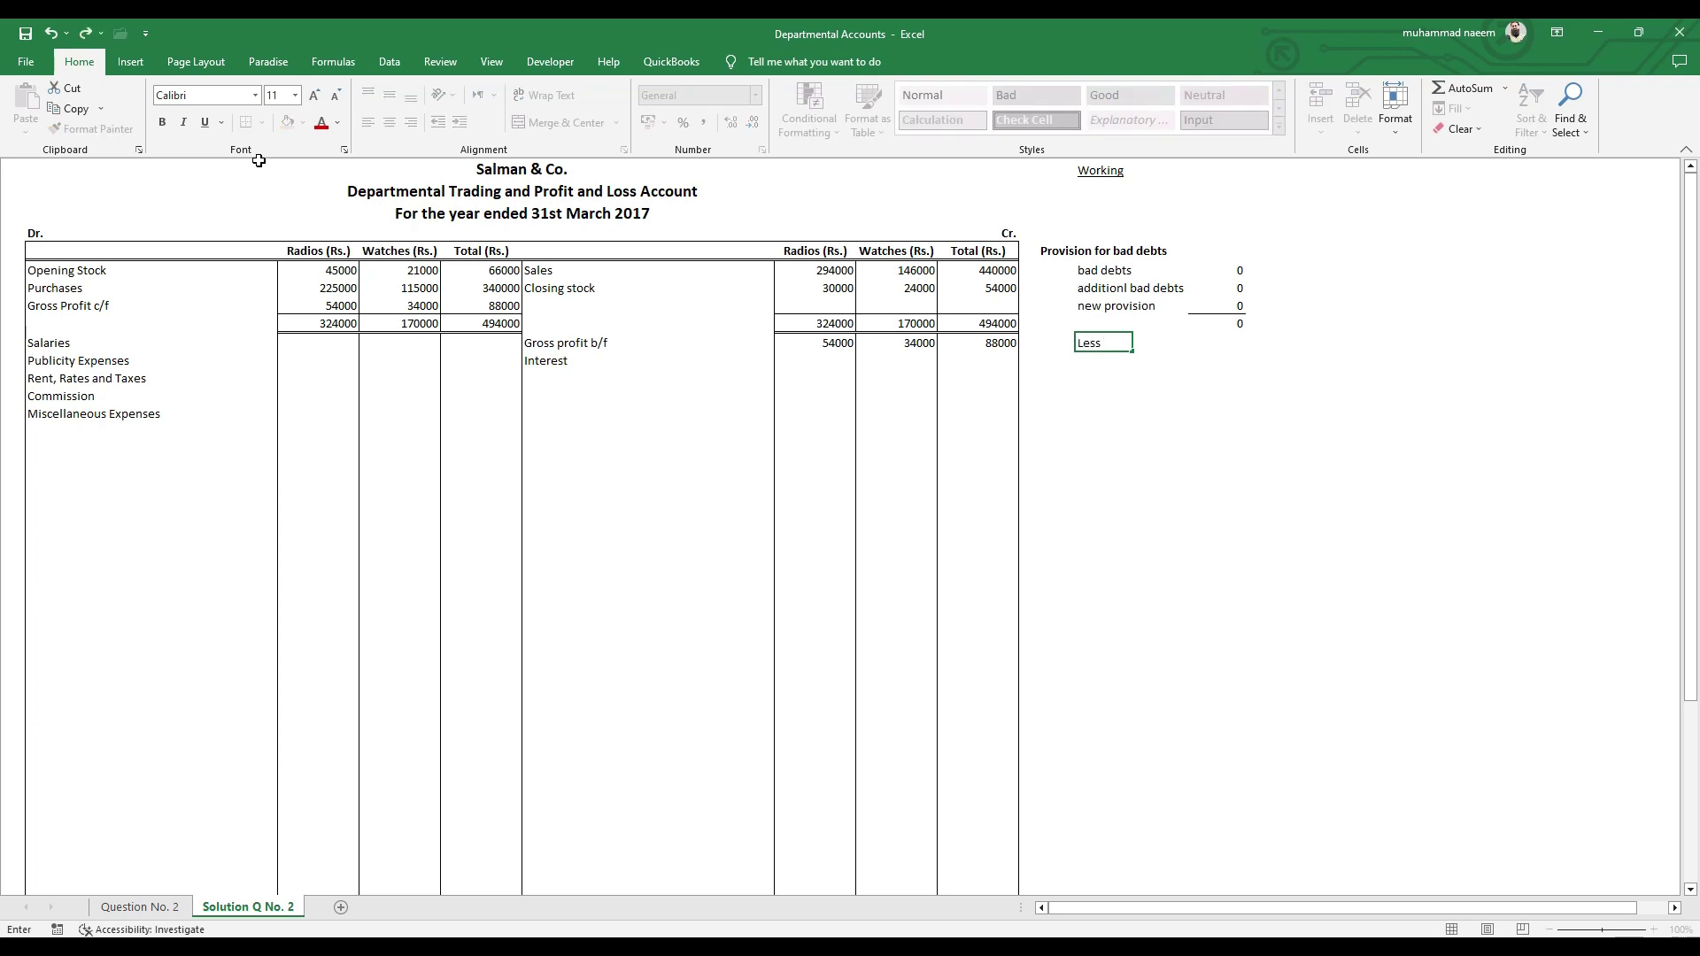
pyautogui.write(' New provision')
pyautogui.press('Right')
pyautogui.write('=')
pyautogui.press('Up')
pyautogui.press('Return')
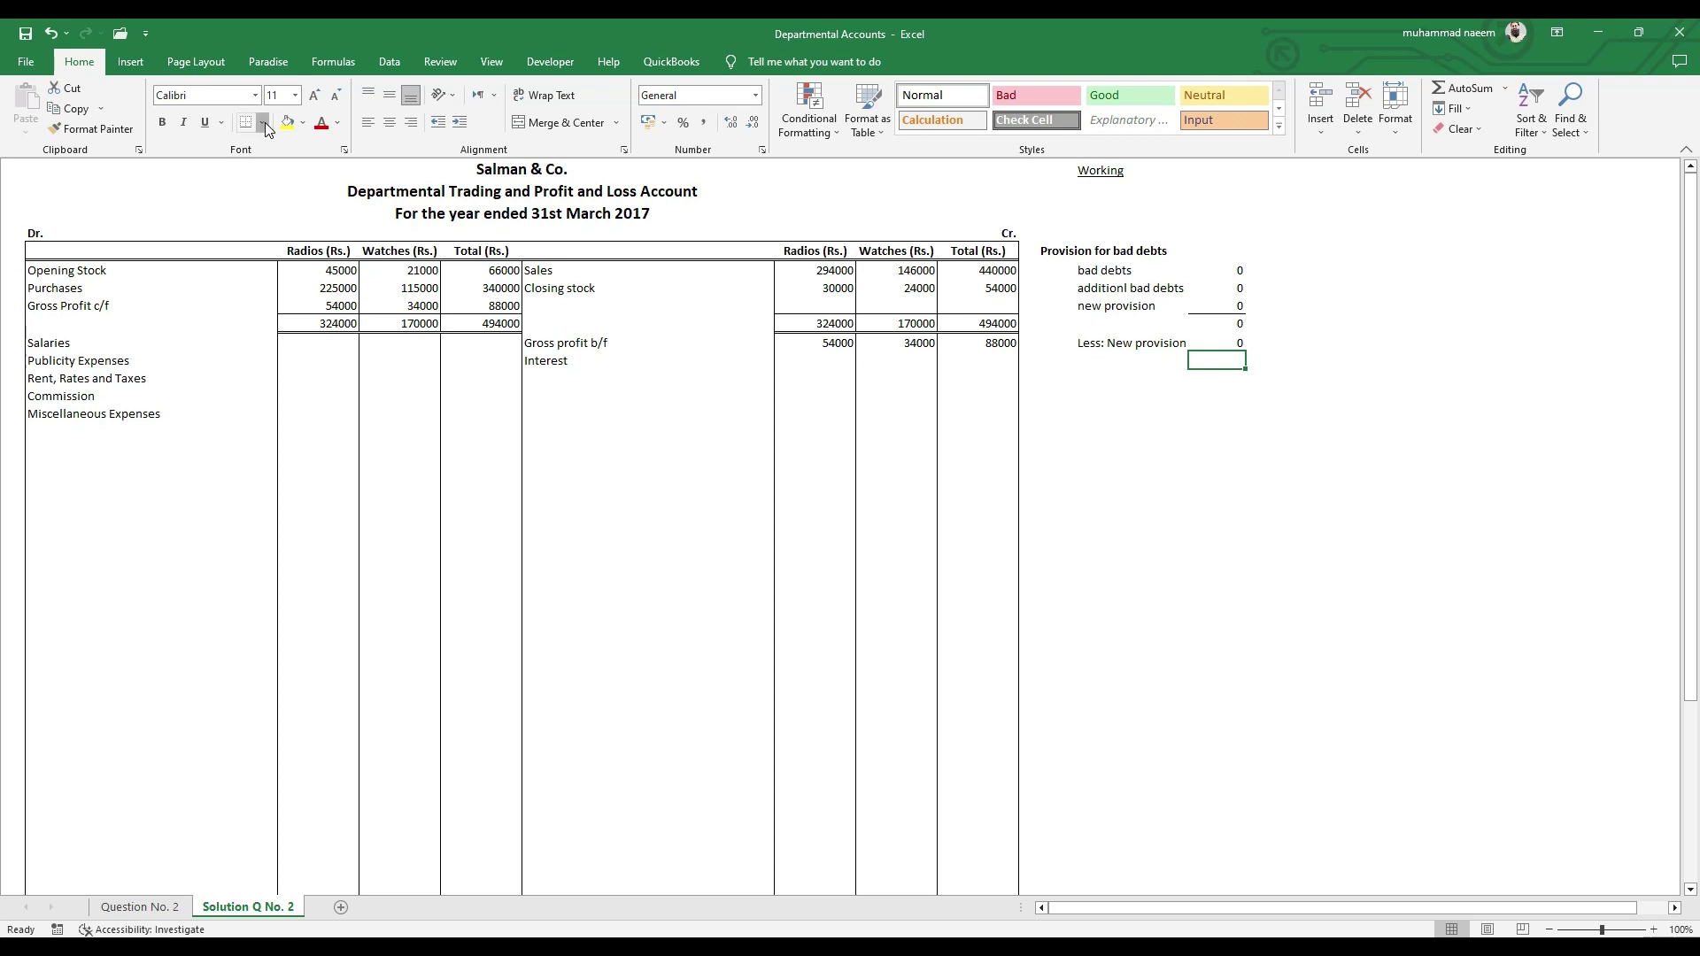
# - Apply a top and double bottom border to the final total cell of the provision working and enter 0 in it
pyautogui.click(262, 123)
pyautogui.click(292, 426)
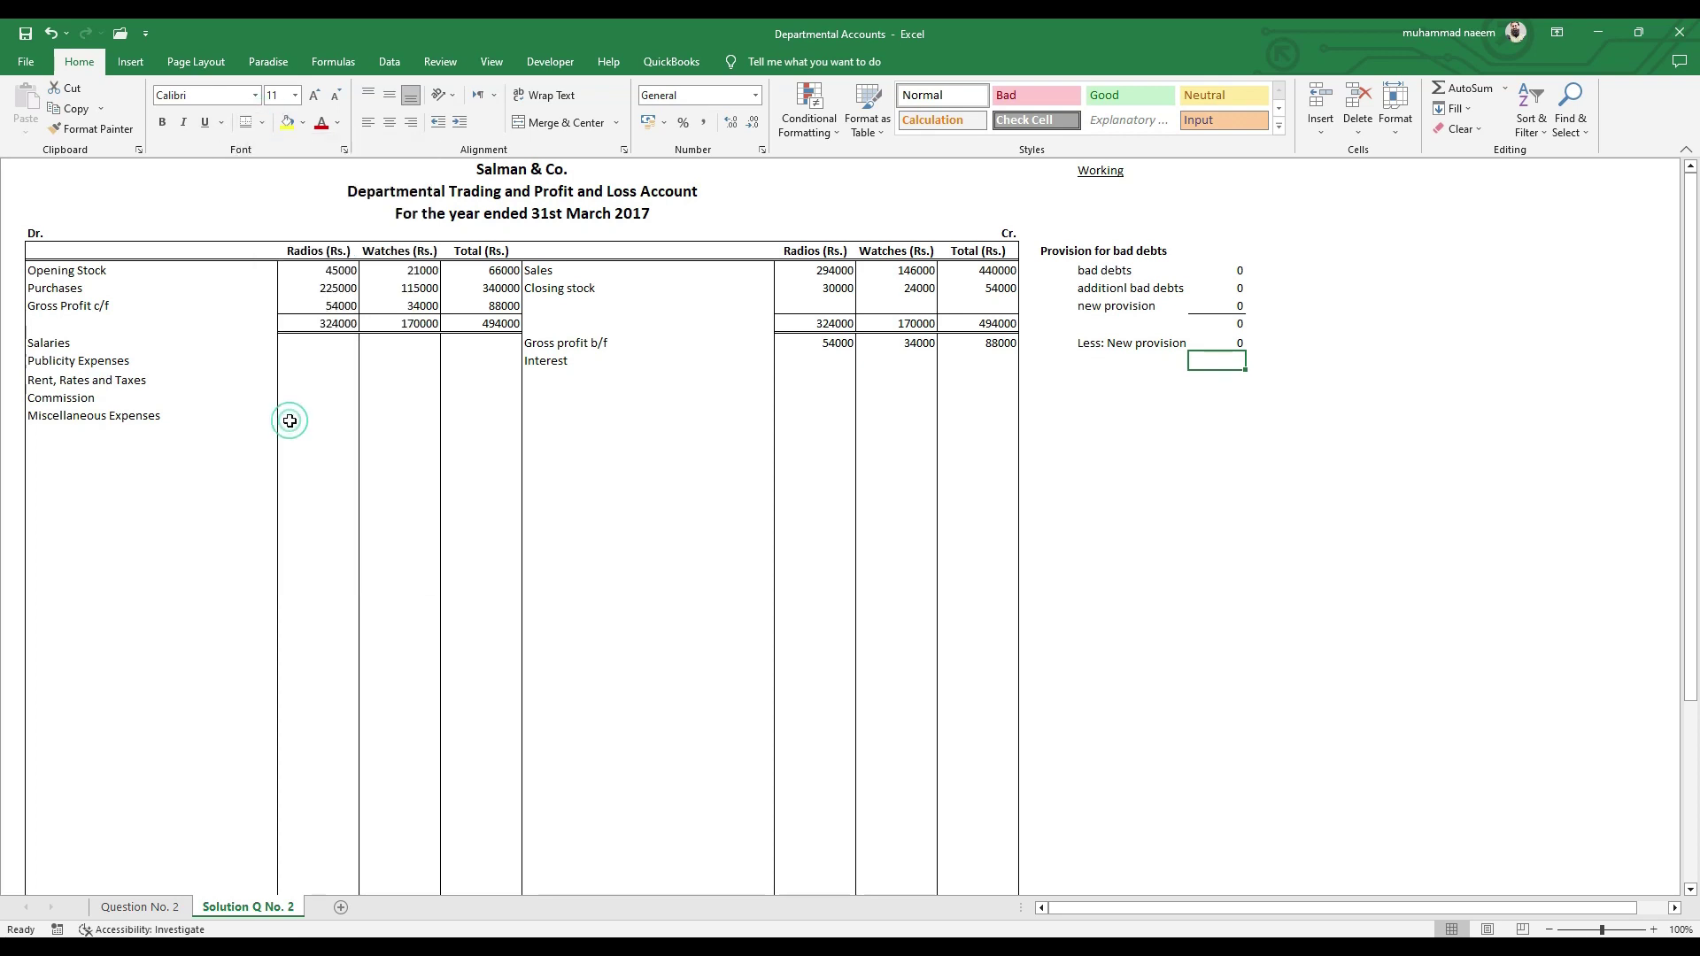
pyautogui.click(1161, 432)
pyautogui.click(1123, 366)
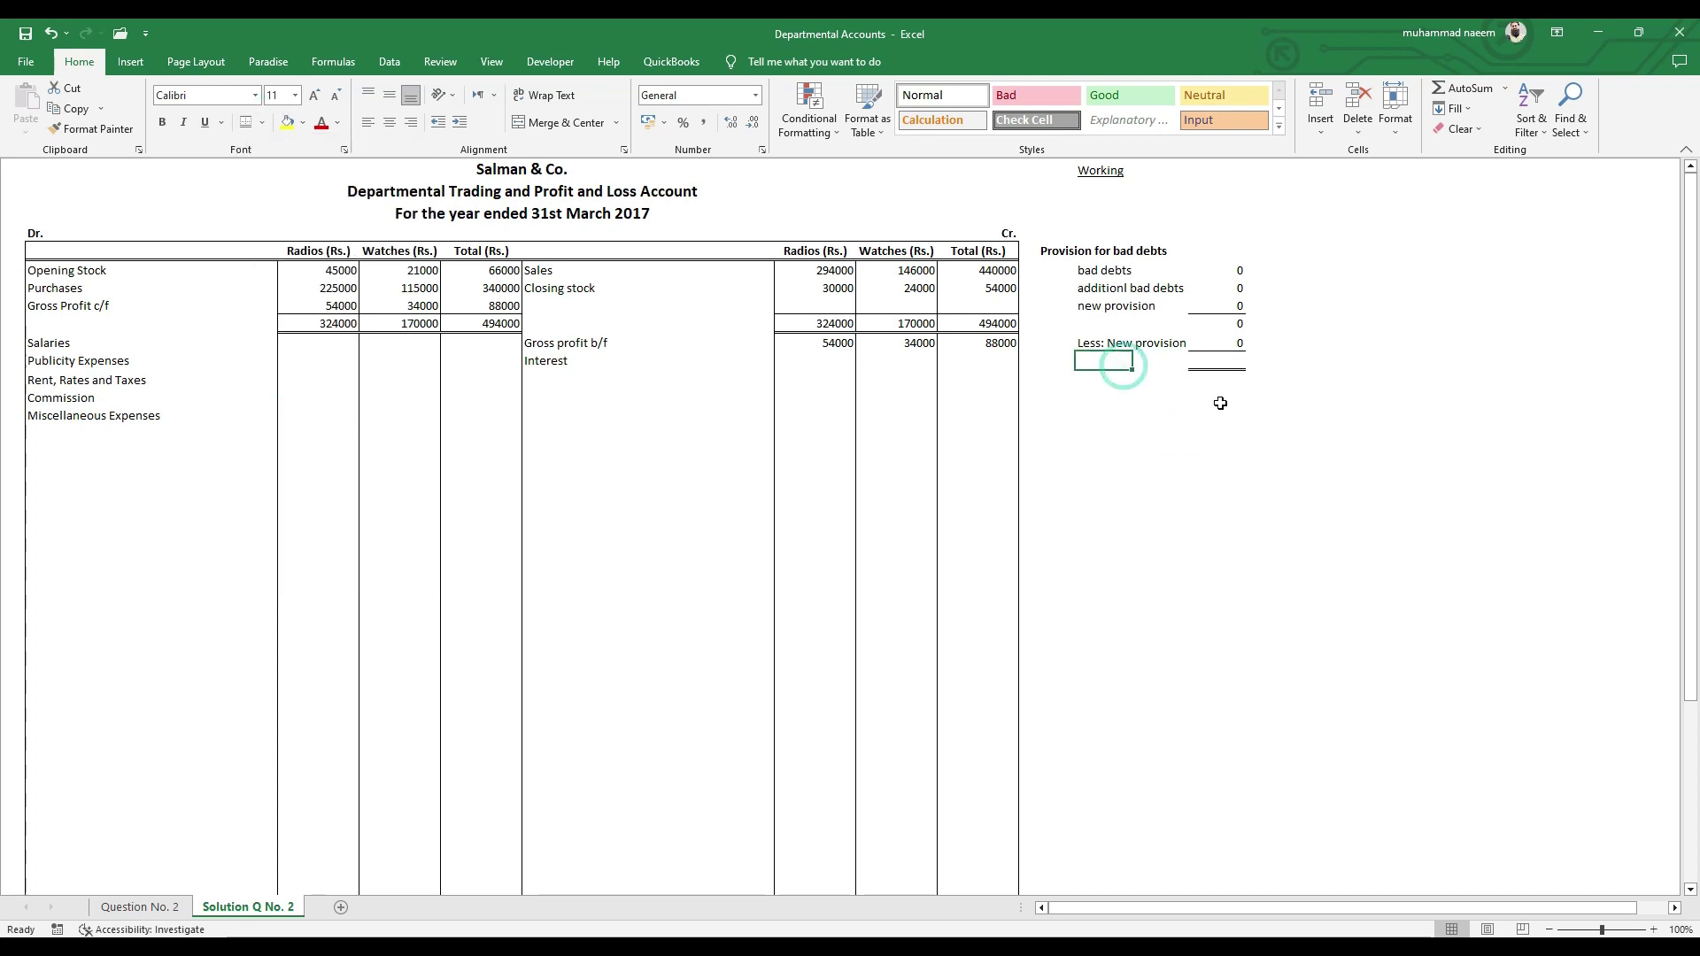
pyautogui.press('Right')
pyautogui.write('0')
pyautogui.press('Return')
# - Check the question sheet for bad debts and enter 1200 as the additional bad debts amount in the provision working
pyautogui.press('Up')
pyautogui.press('Up')
pyautogui.press('Up')
pyautogui.press('Up')
pyautogui.press('Up')
pyautogui.press('Up')
pyautogui.click(150, 913)
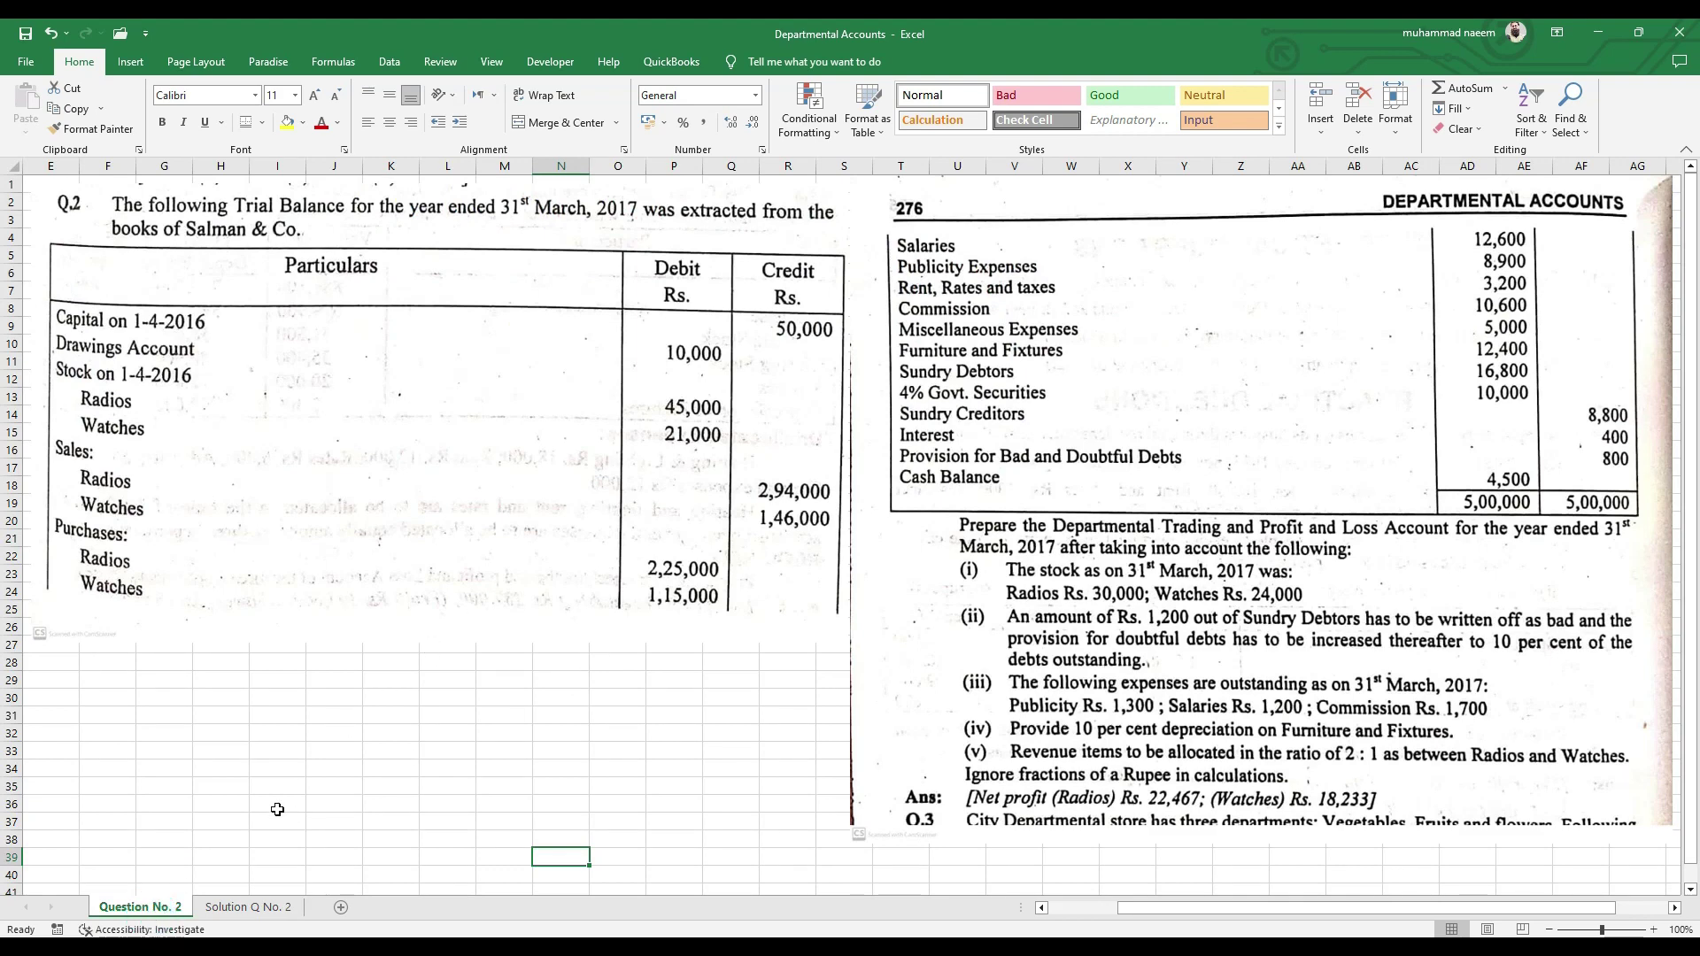
pyautogui.click(232, 909)
pyautogui.press('Down')
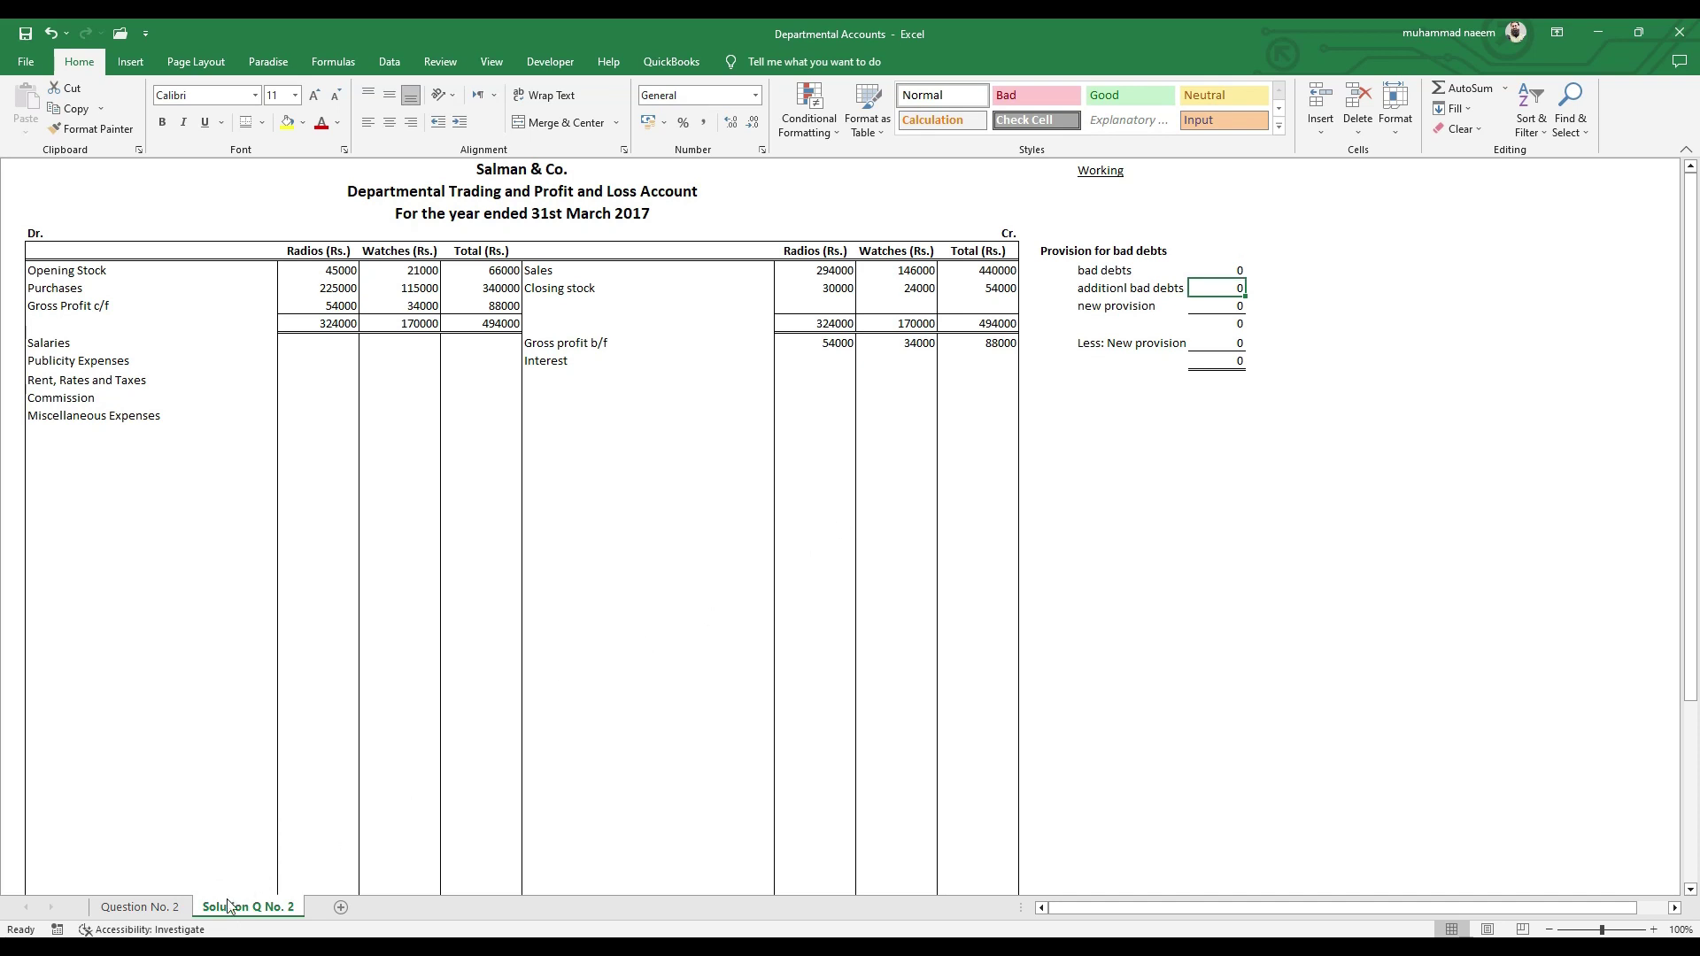
pyautogui.click(173, 907)
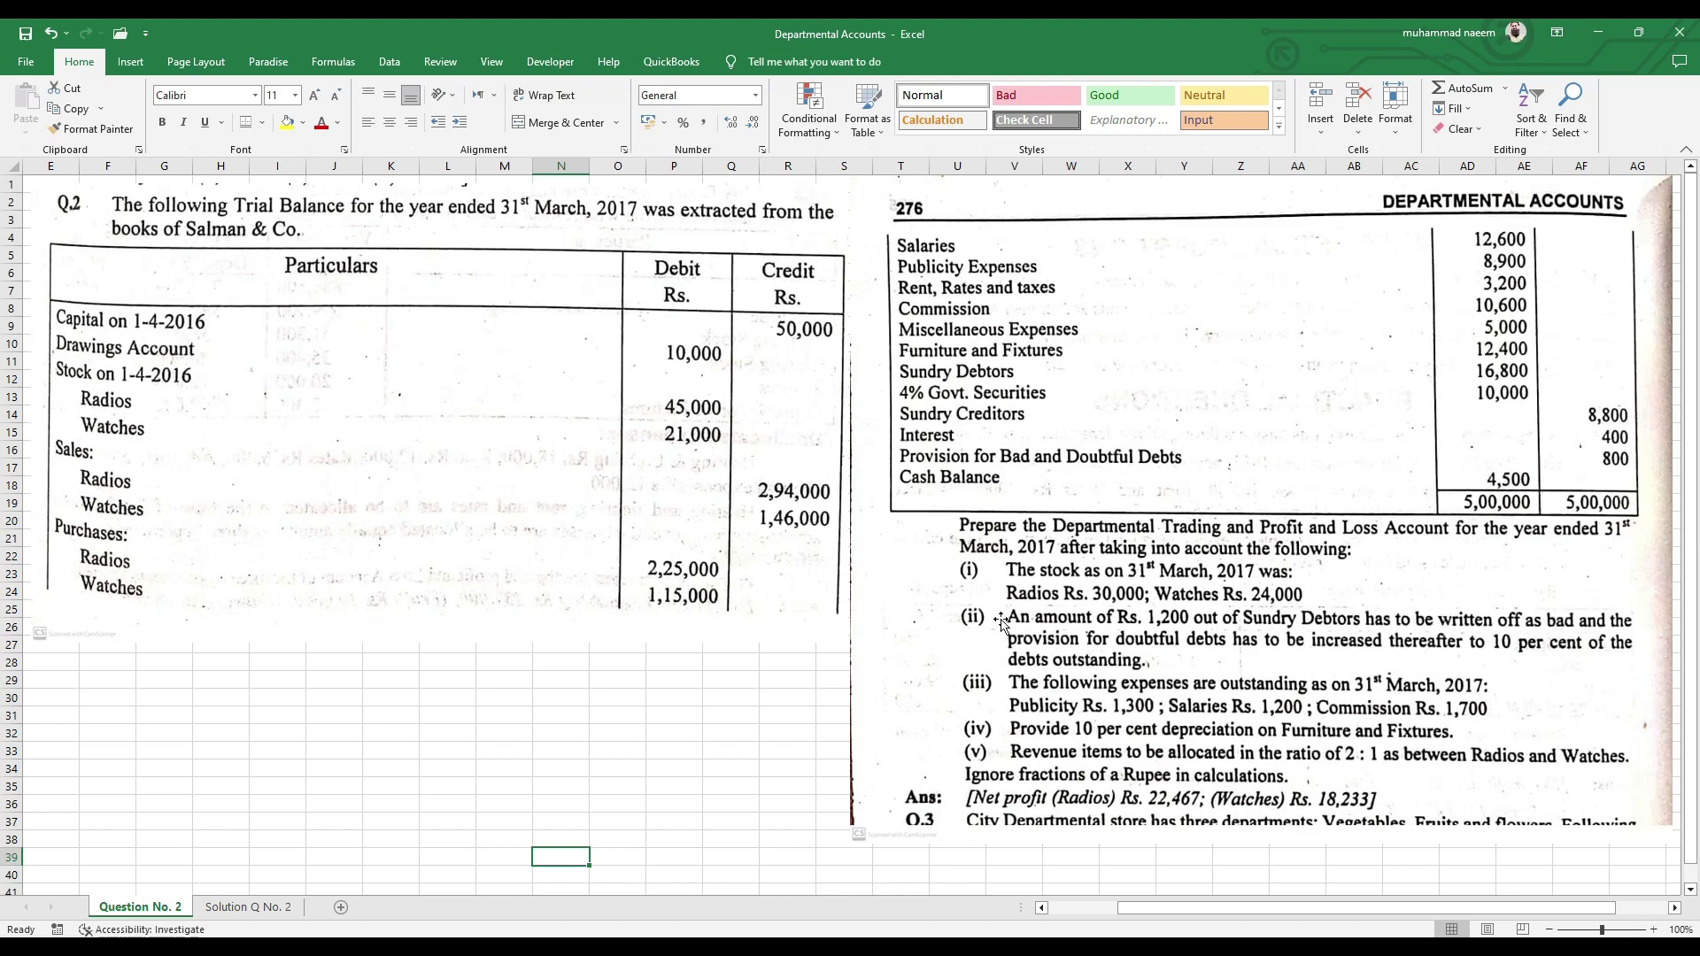
pyautogui.click(246, 917)
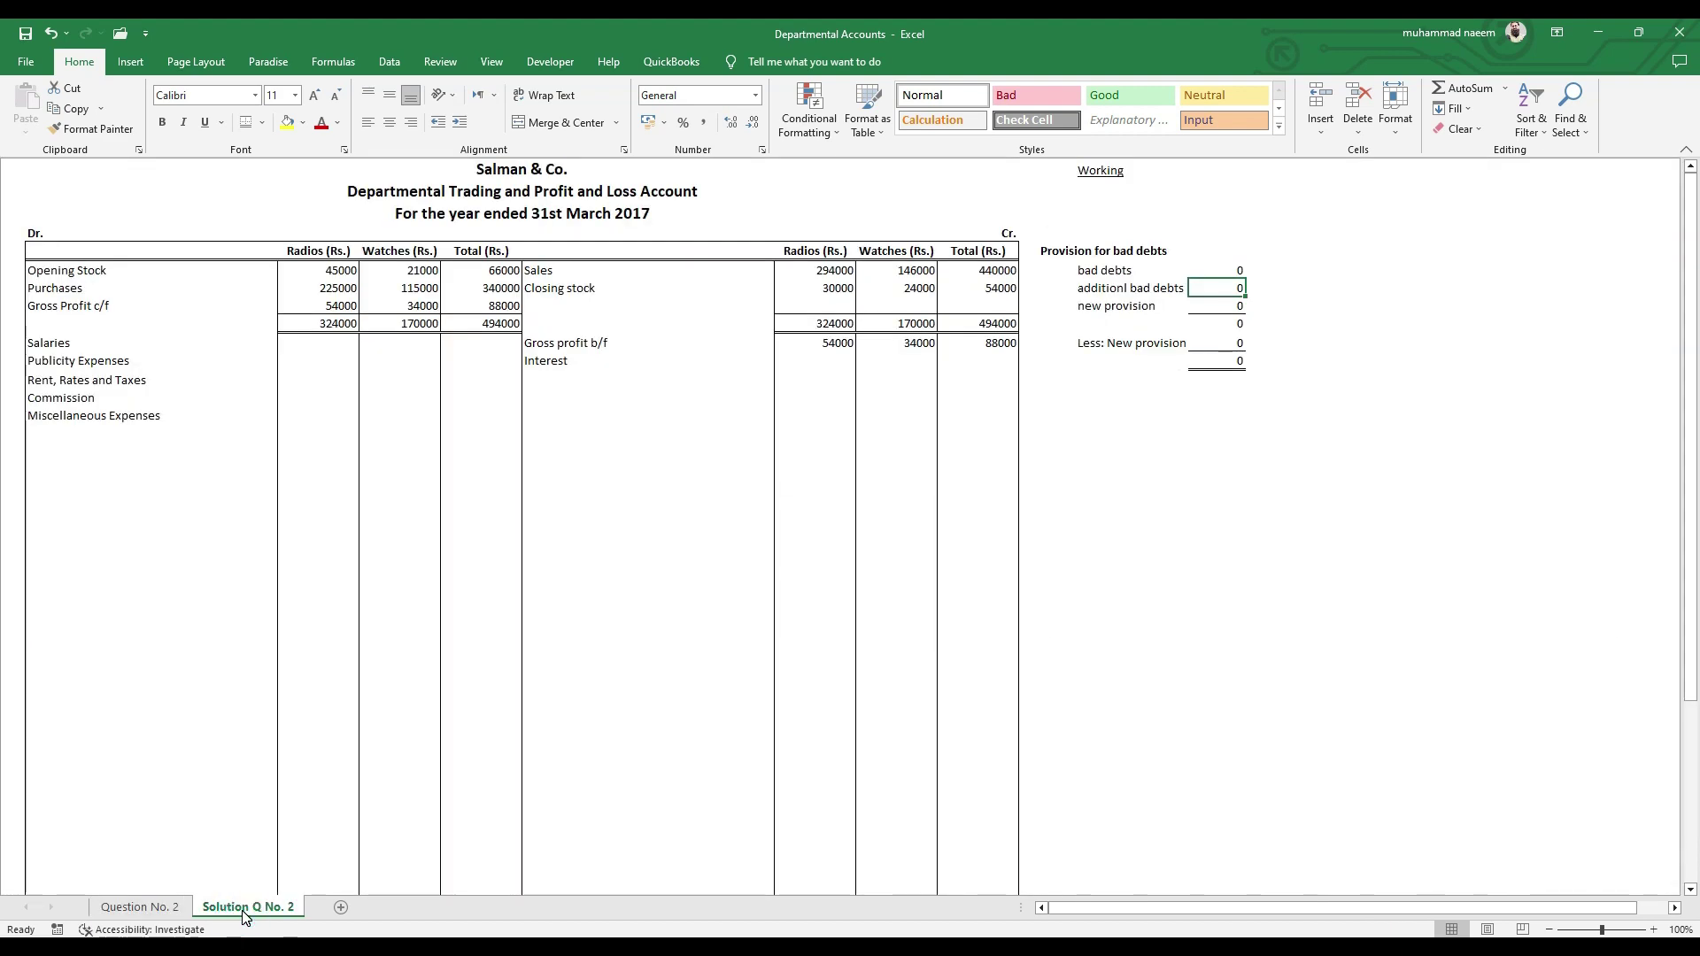
pyautogui.write('1200')
pyautogui.press('Return')
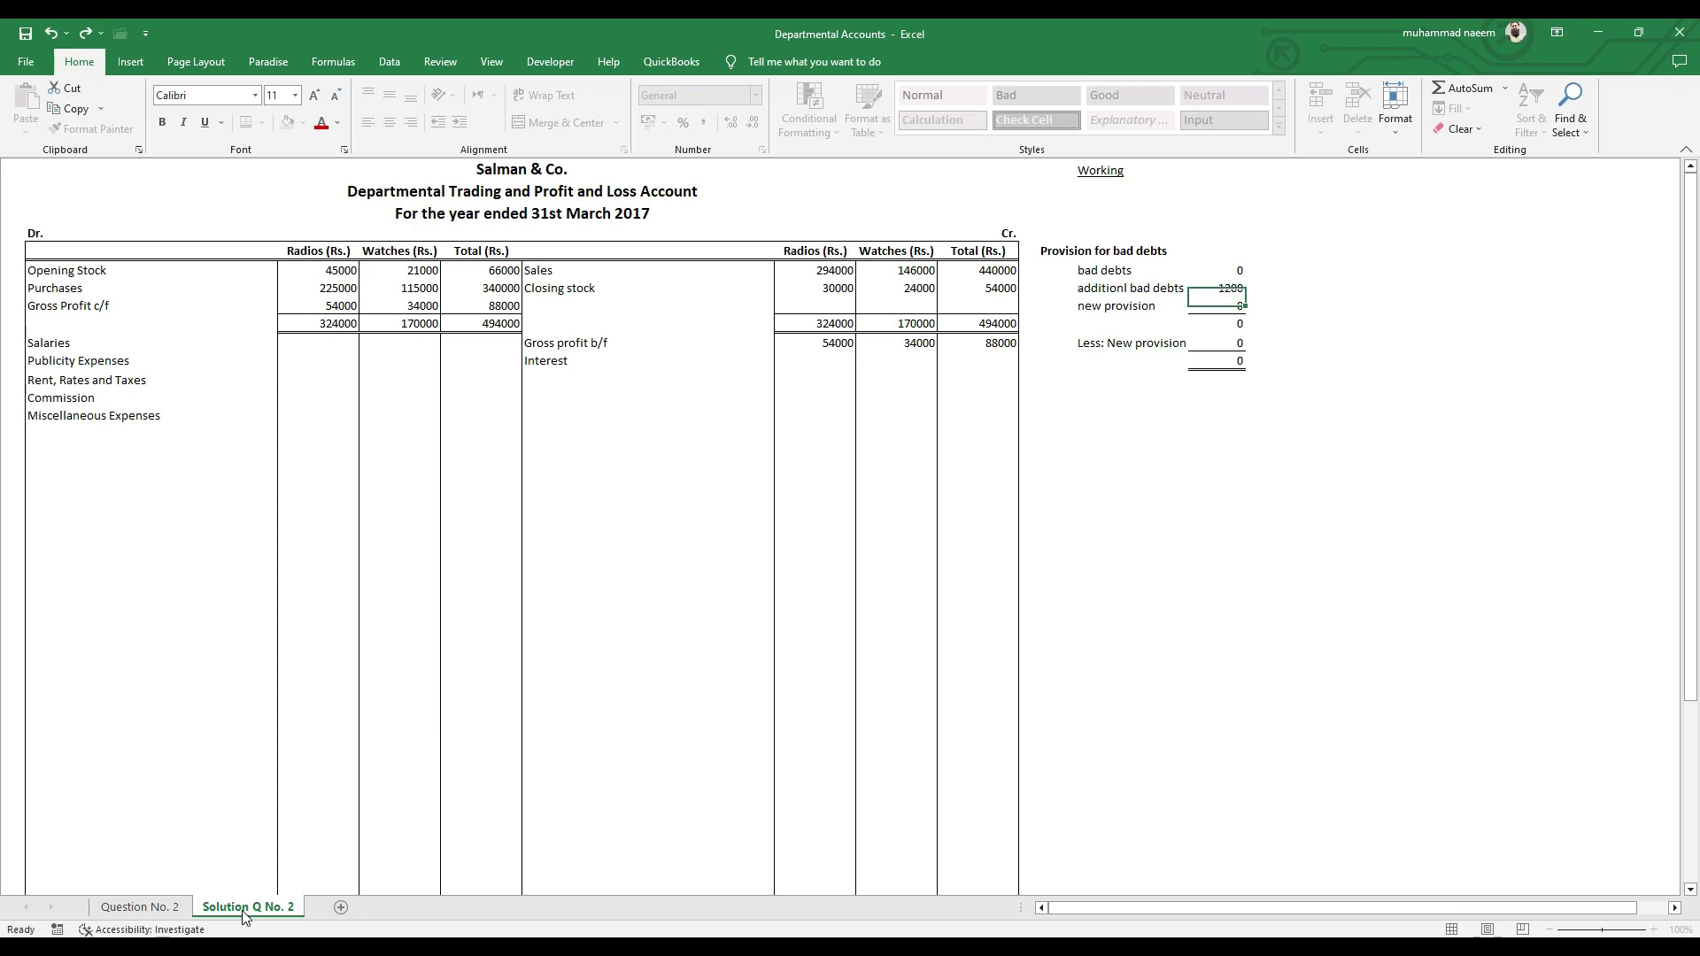
# - Check the question sheet for the debtors figures and write the text note "=(16800-1200)*10%" beside the new provision amount
pyautogui.click(140, 907)
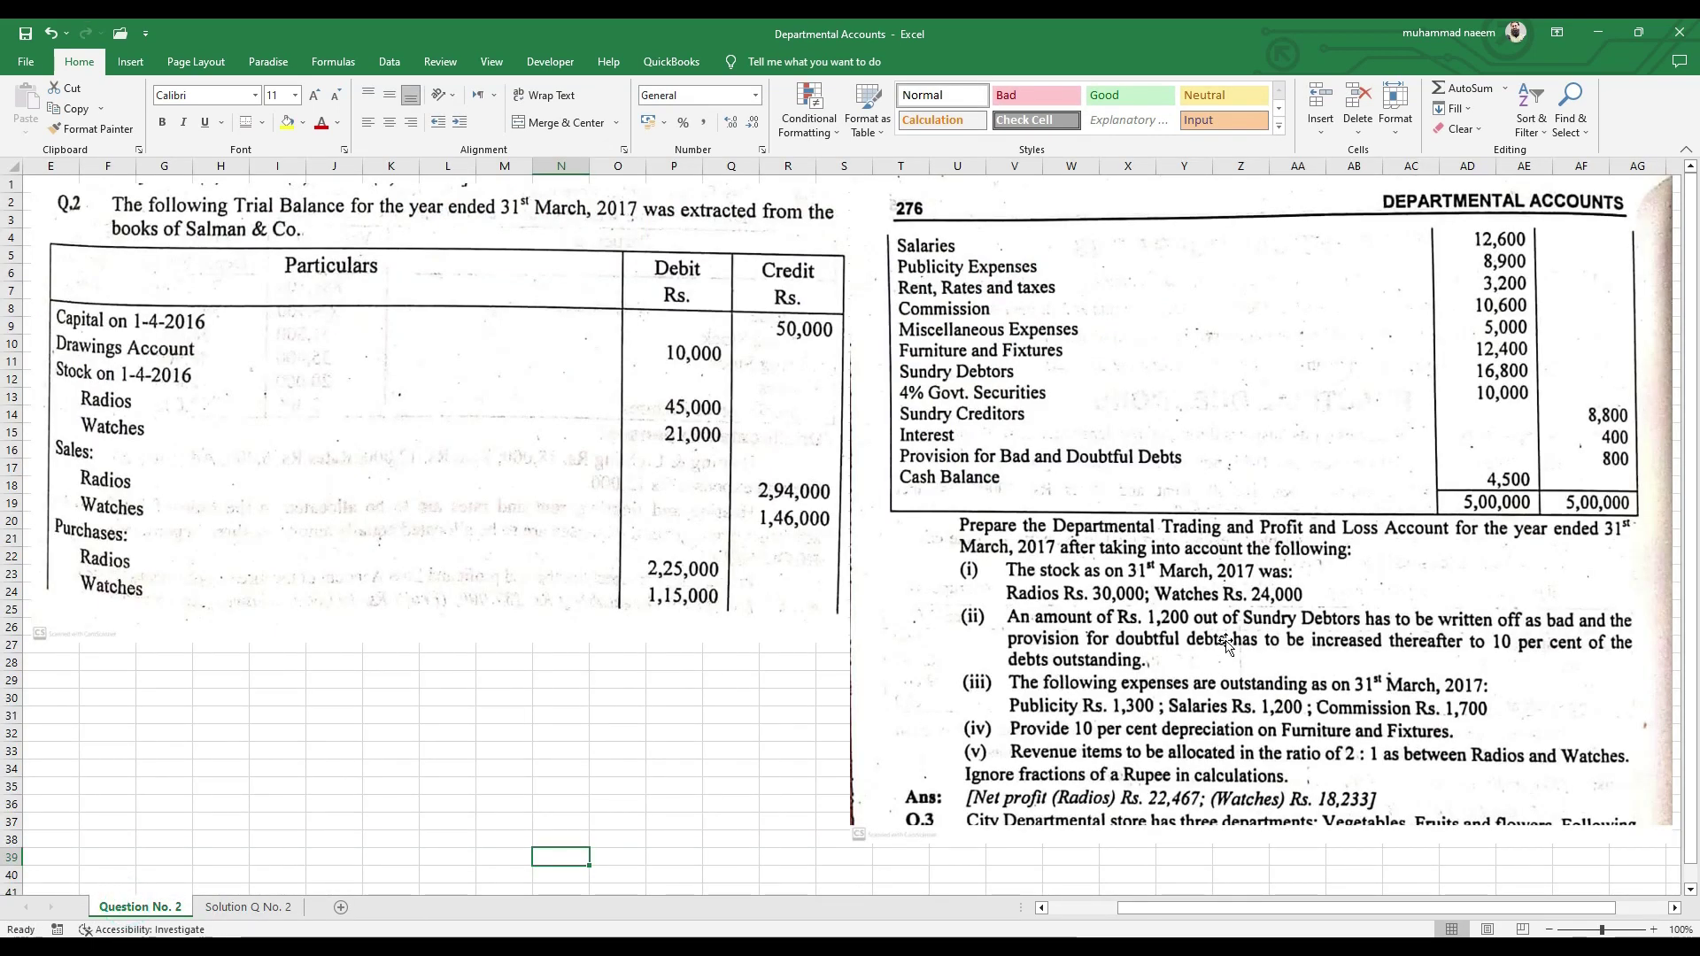
pyautogui.click(248, 906)
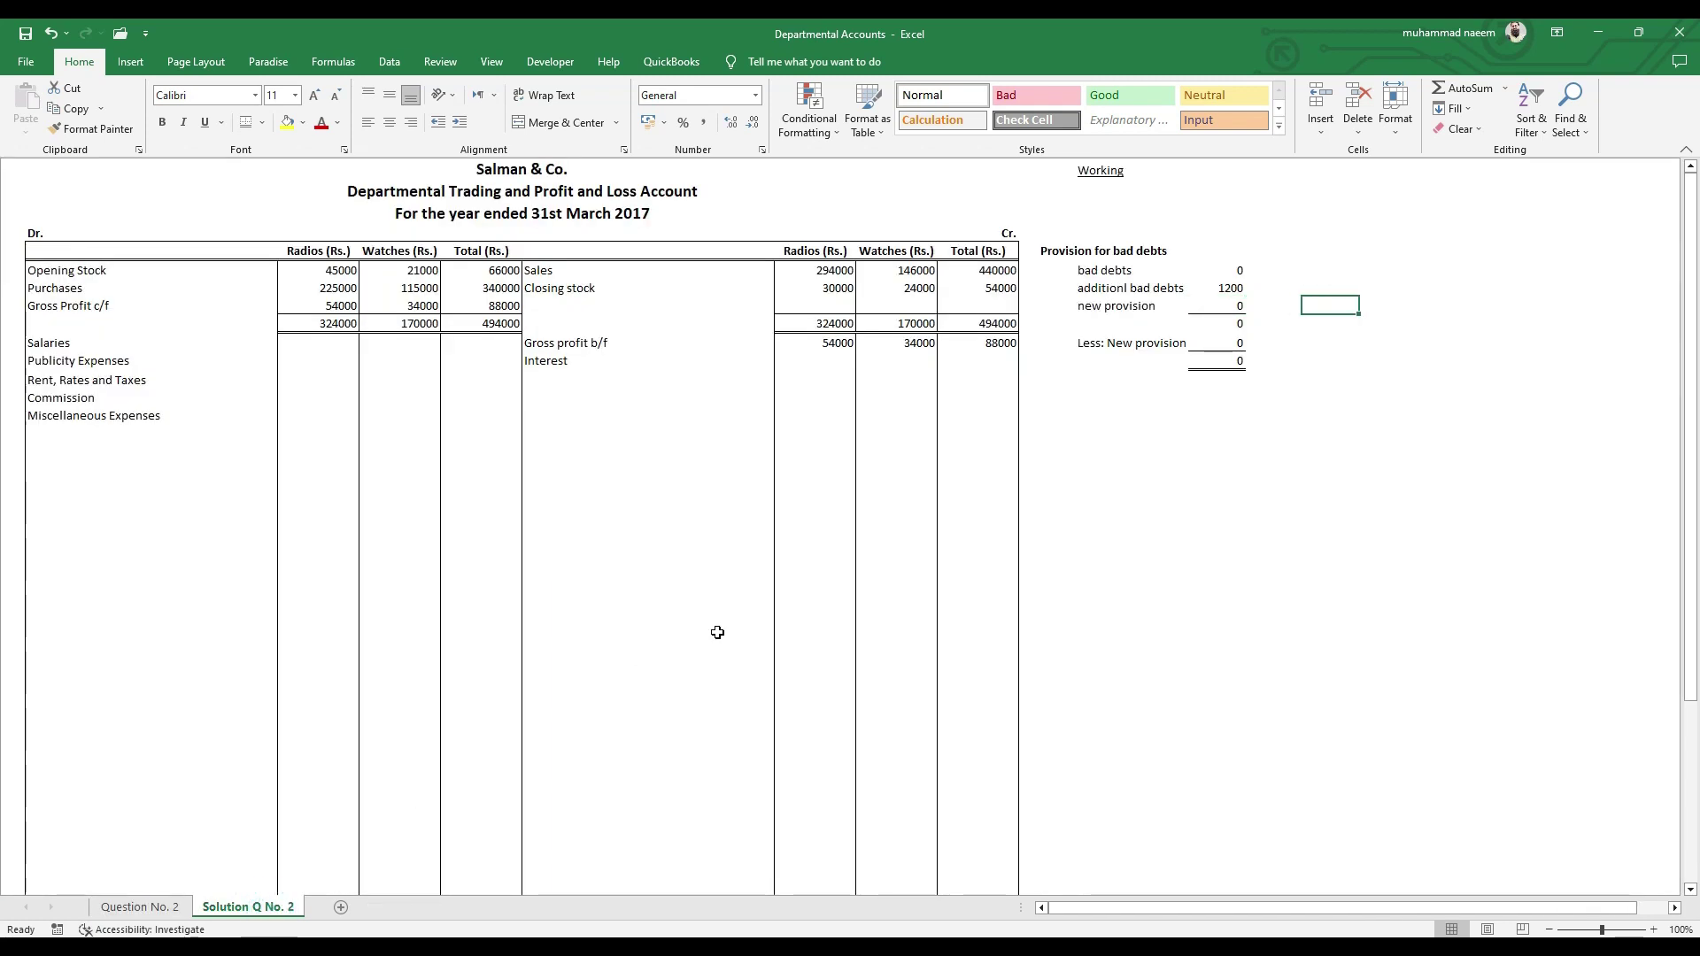
pyautogui.write("'")
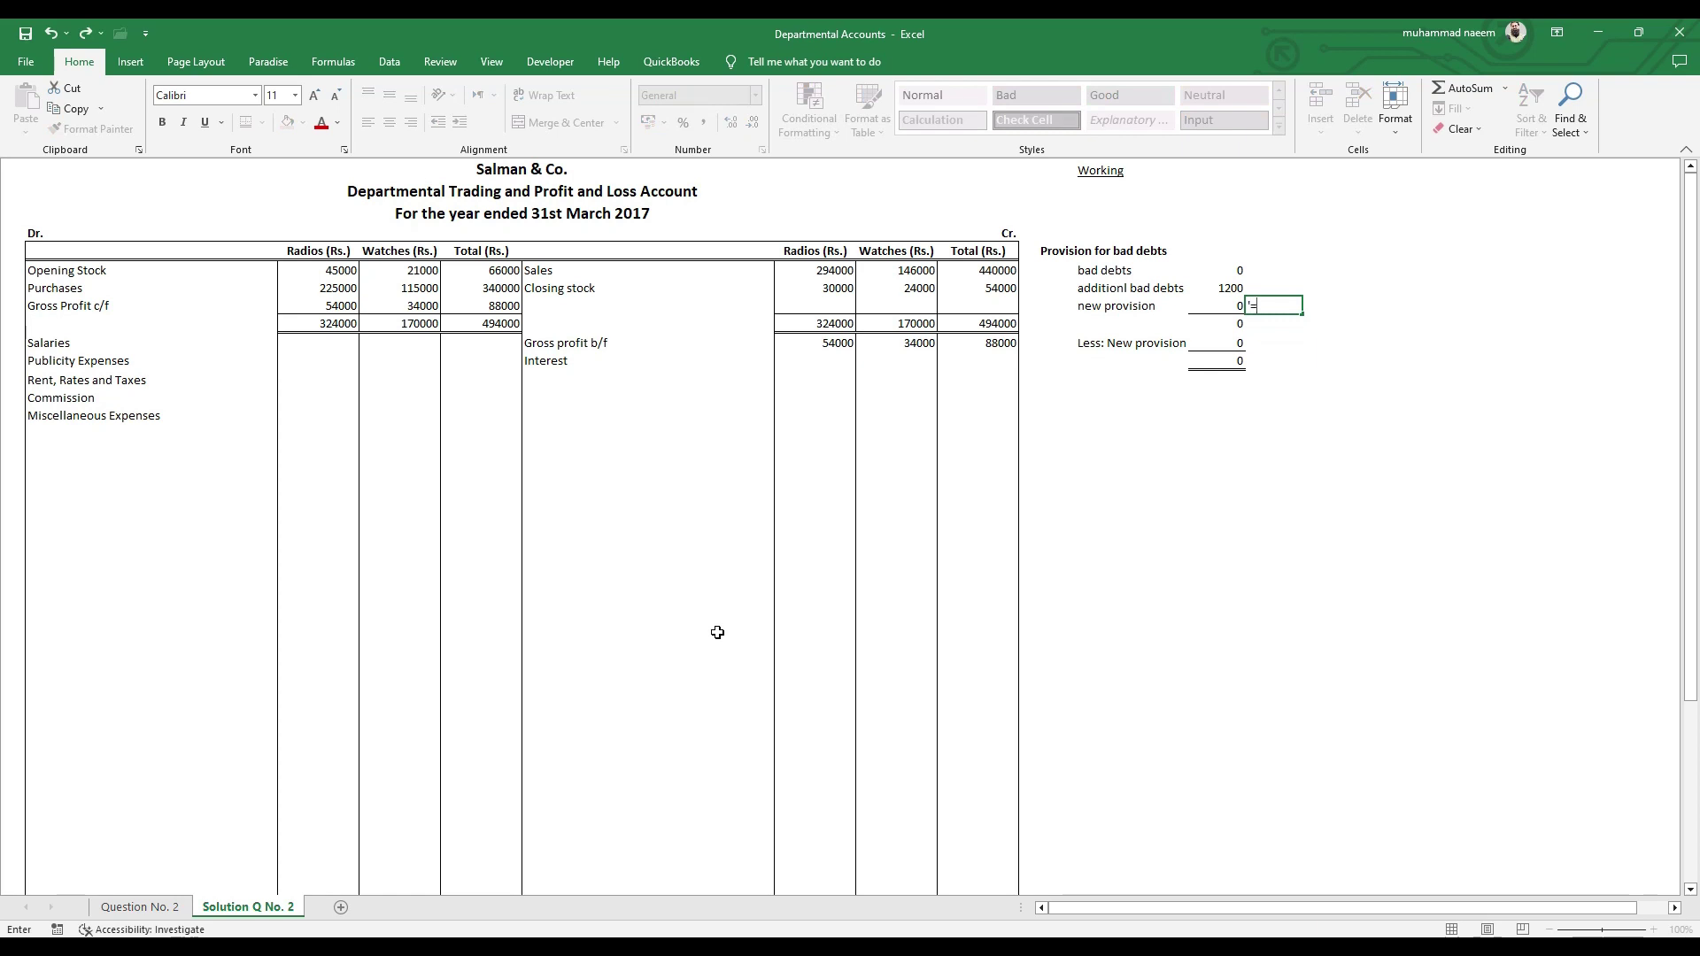
pyautogui.click(152, 912)
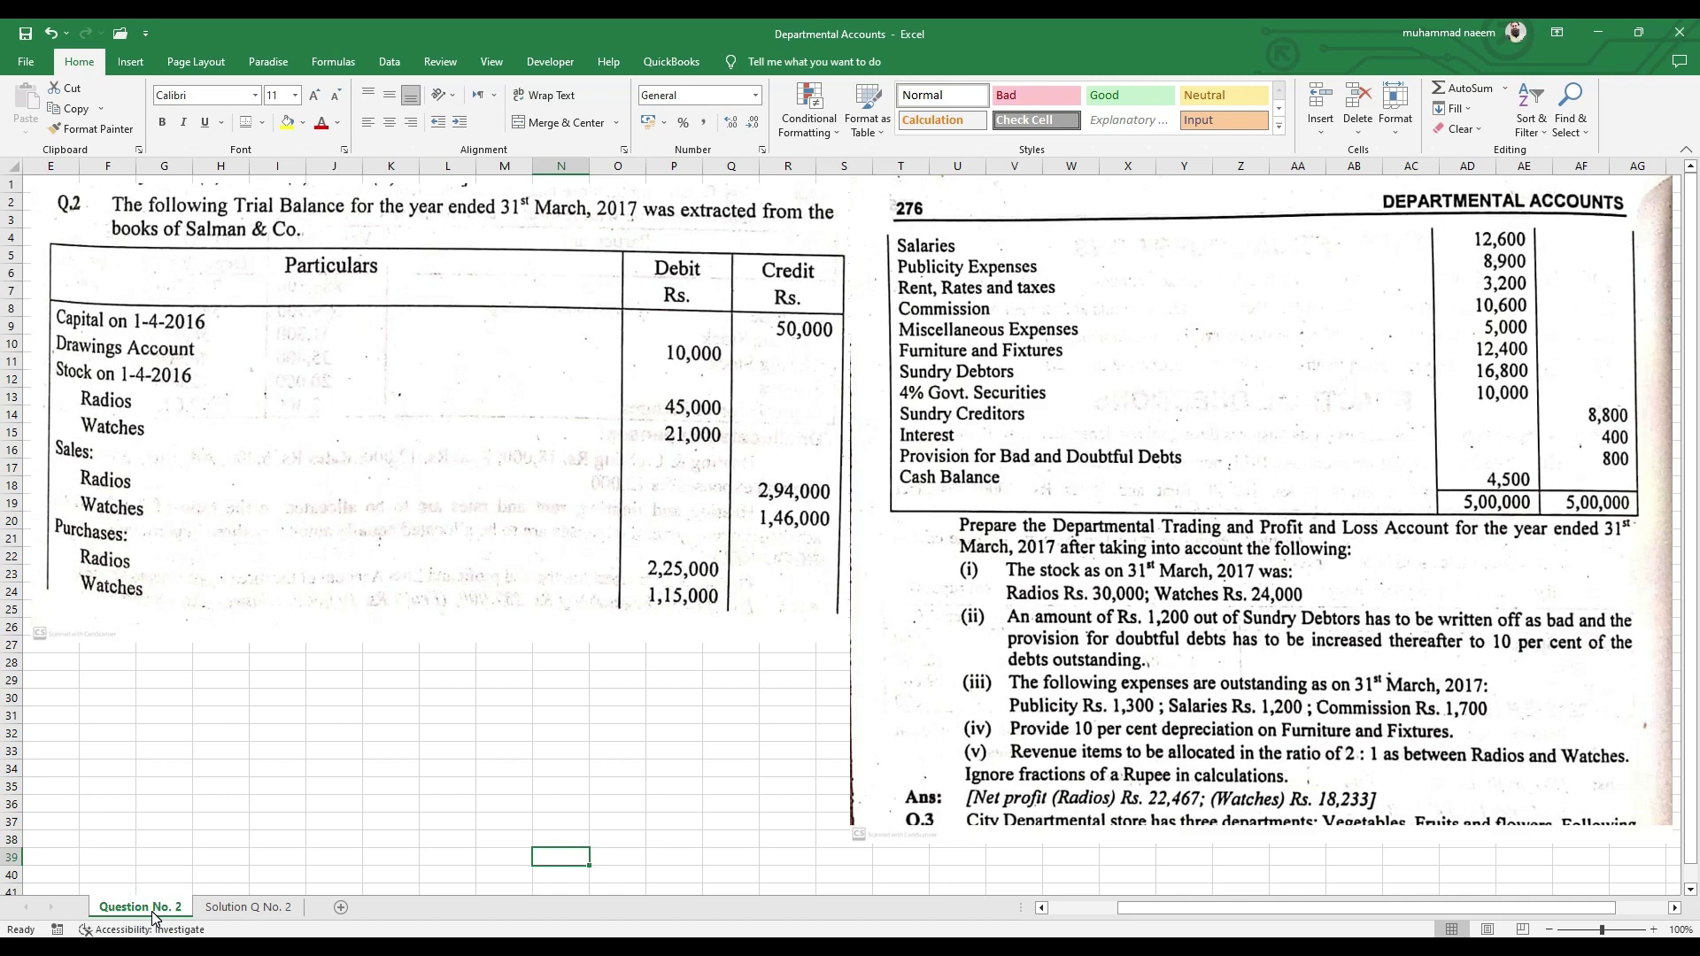
pyautogui.click(253, 908)
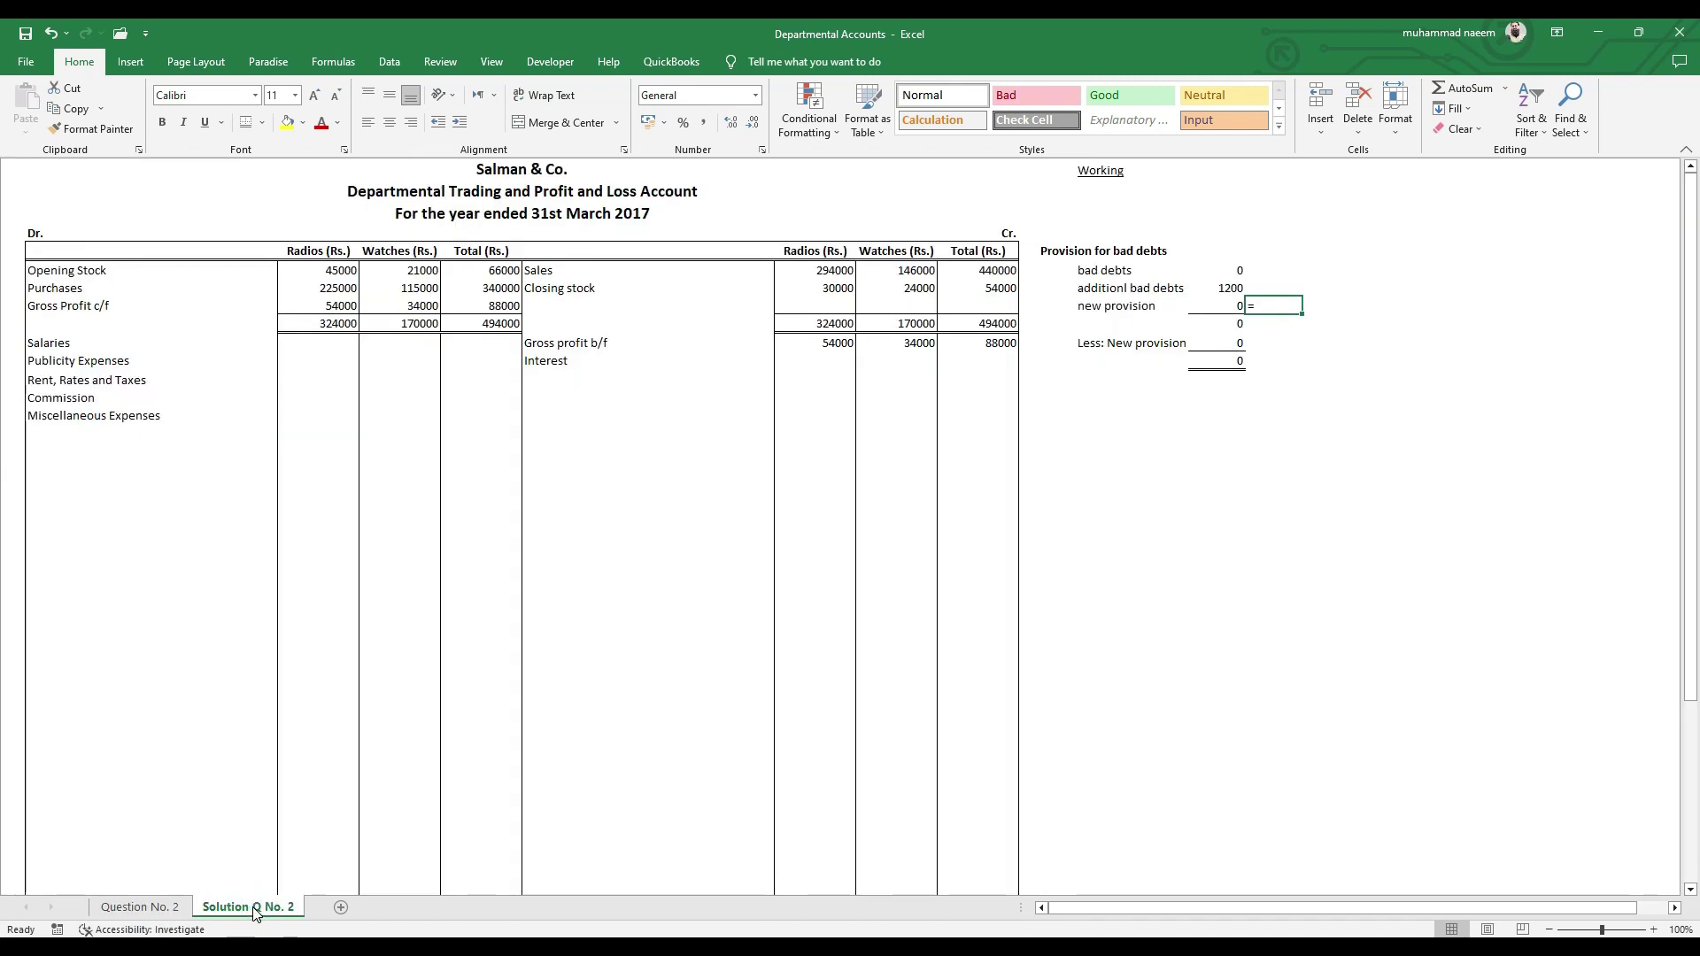
pyautogui.write('16800-')
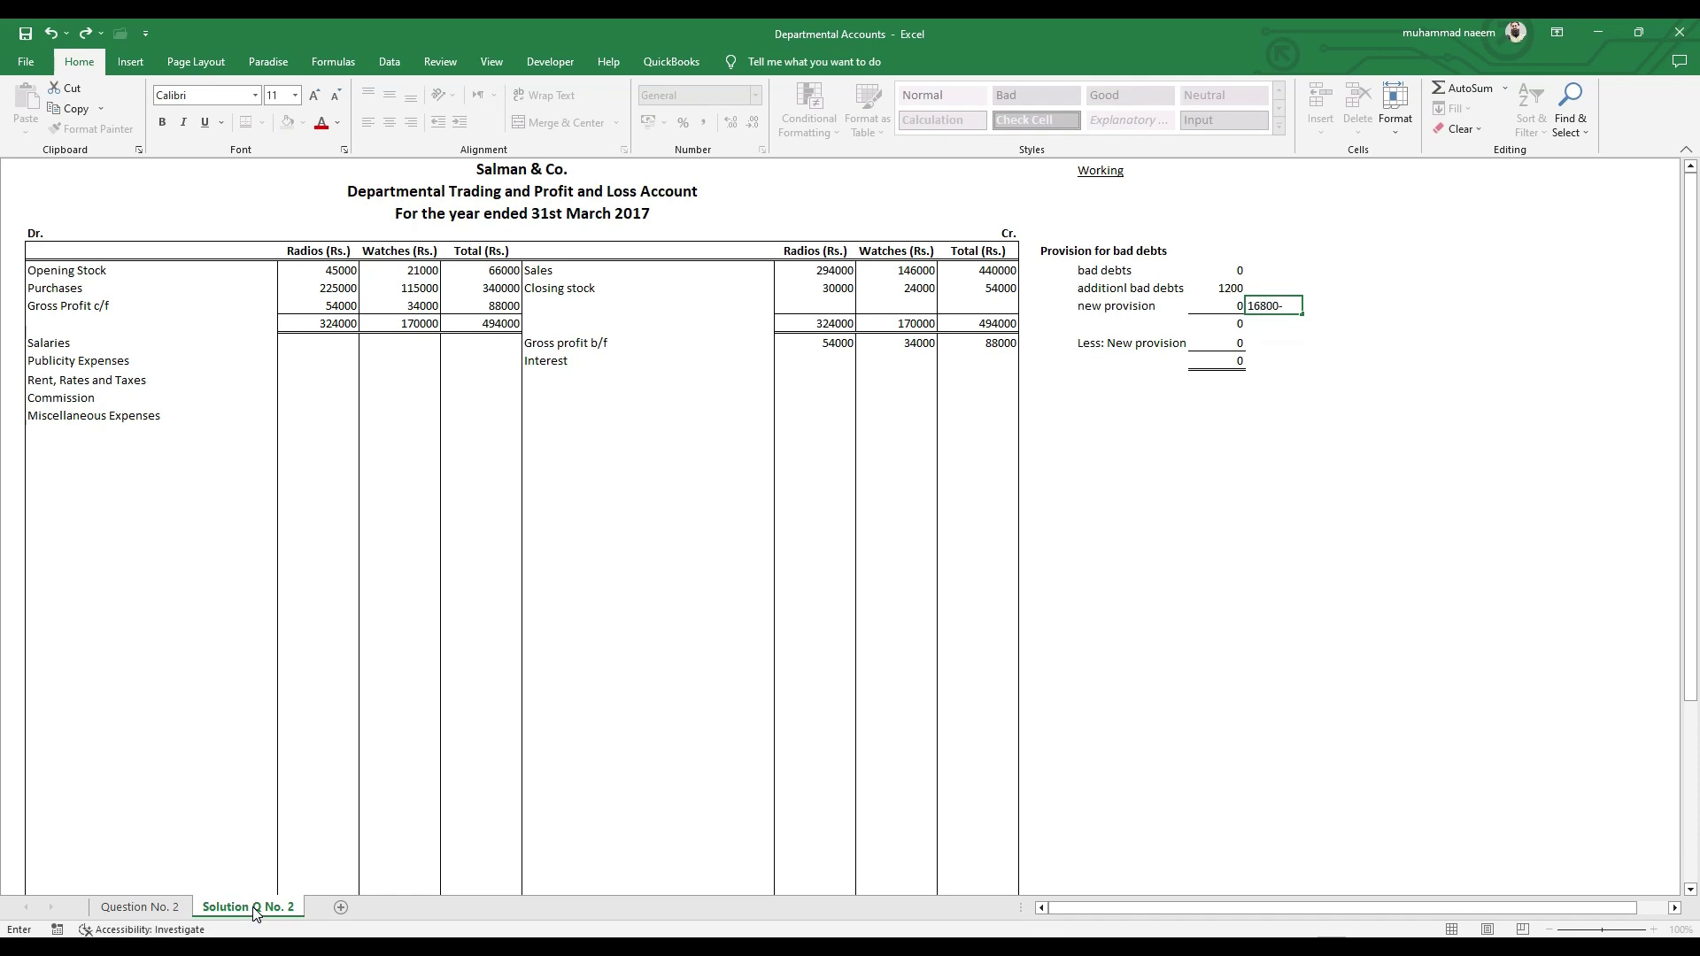
pyautogui.write('1200)')
pyautogui.press('F2')
pyautogui.write('(=')
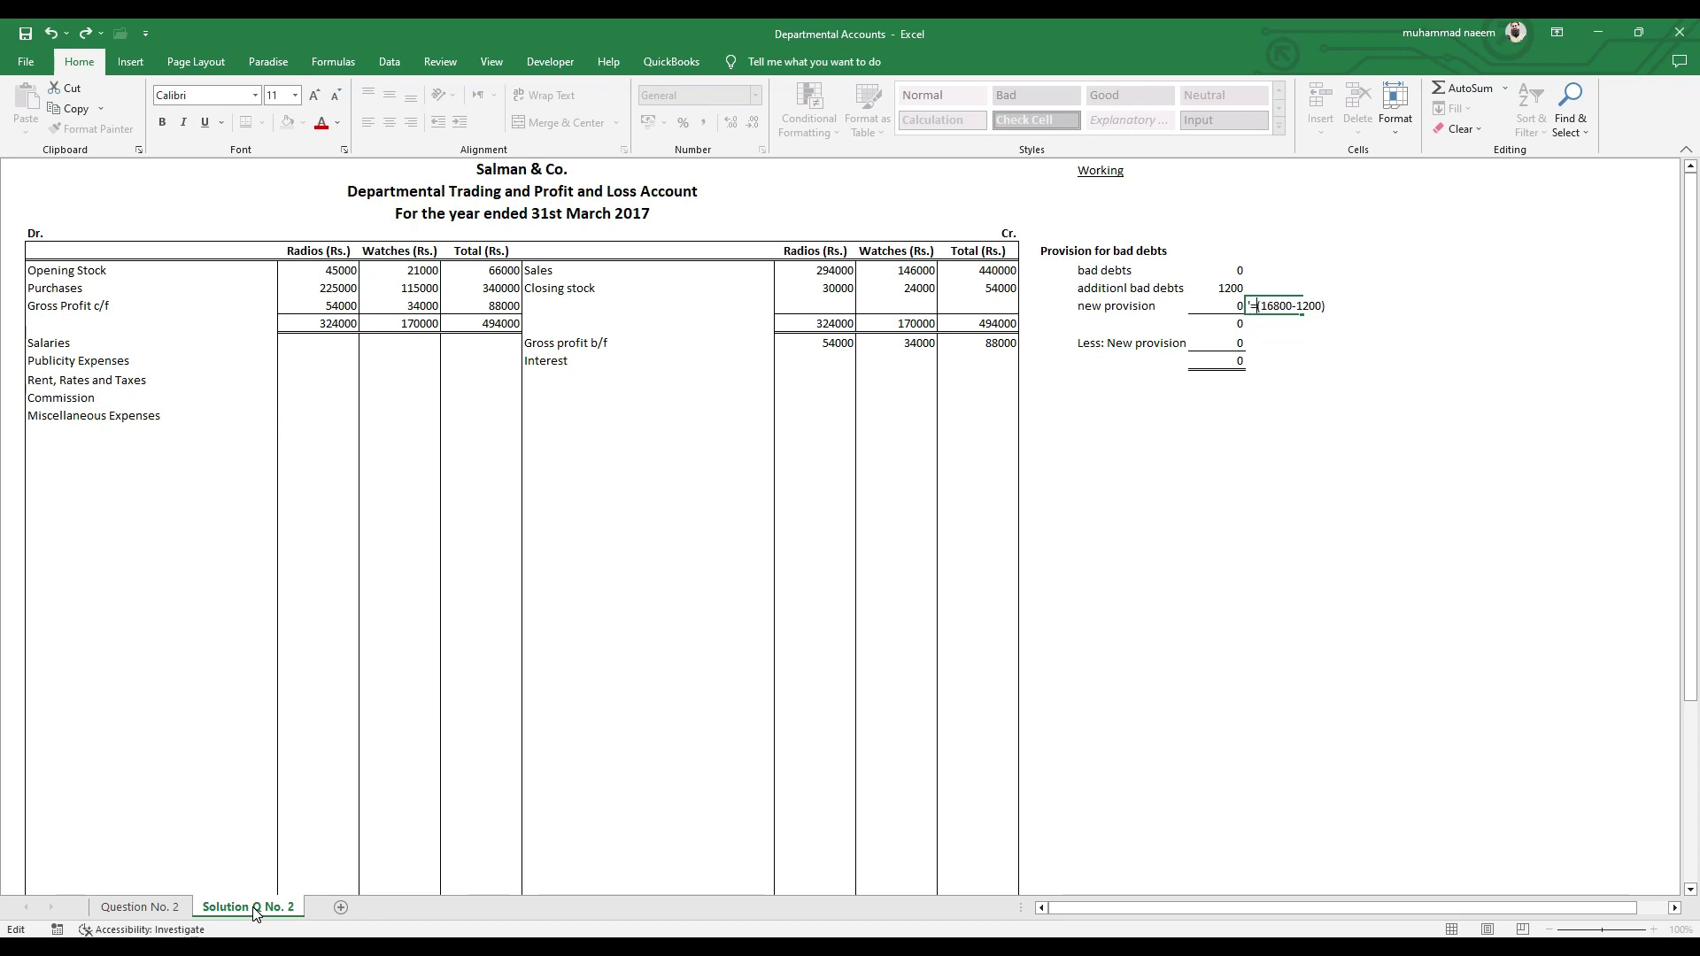
pyautogui.press('End')
pyautogui.write('*10%')
pyautogui.press('Return')
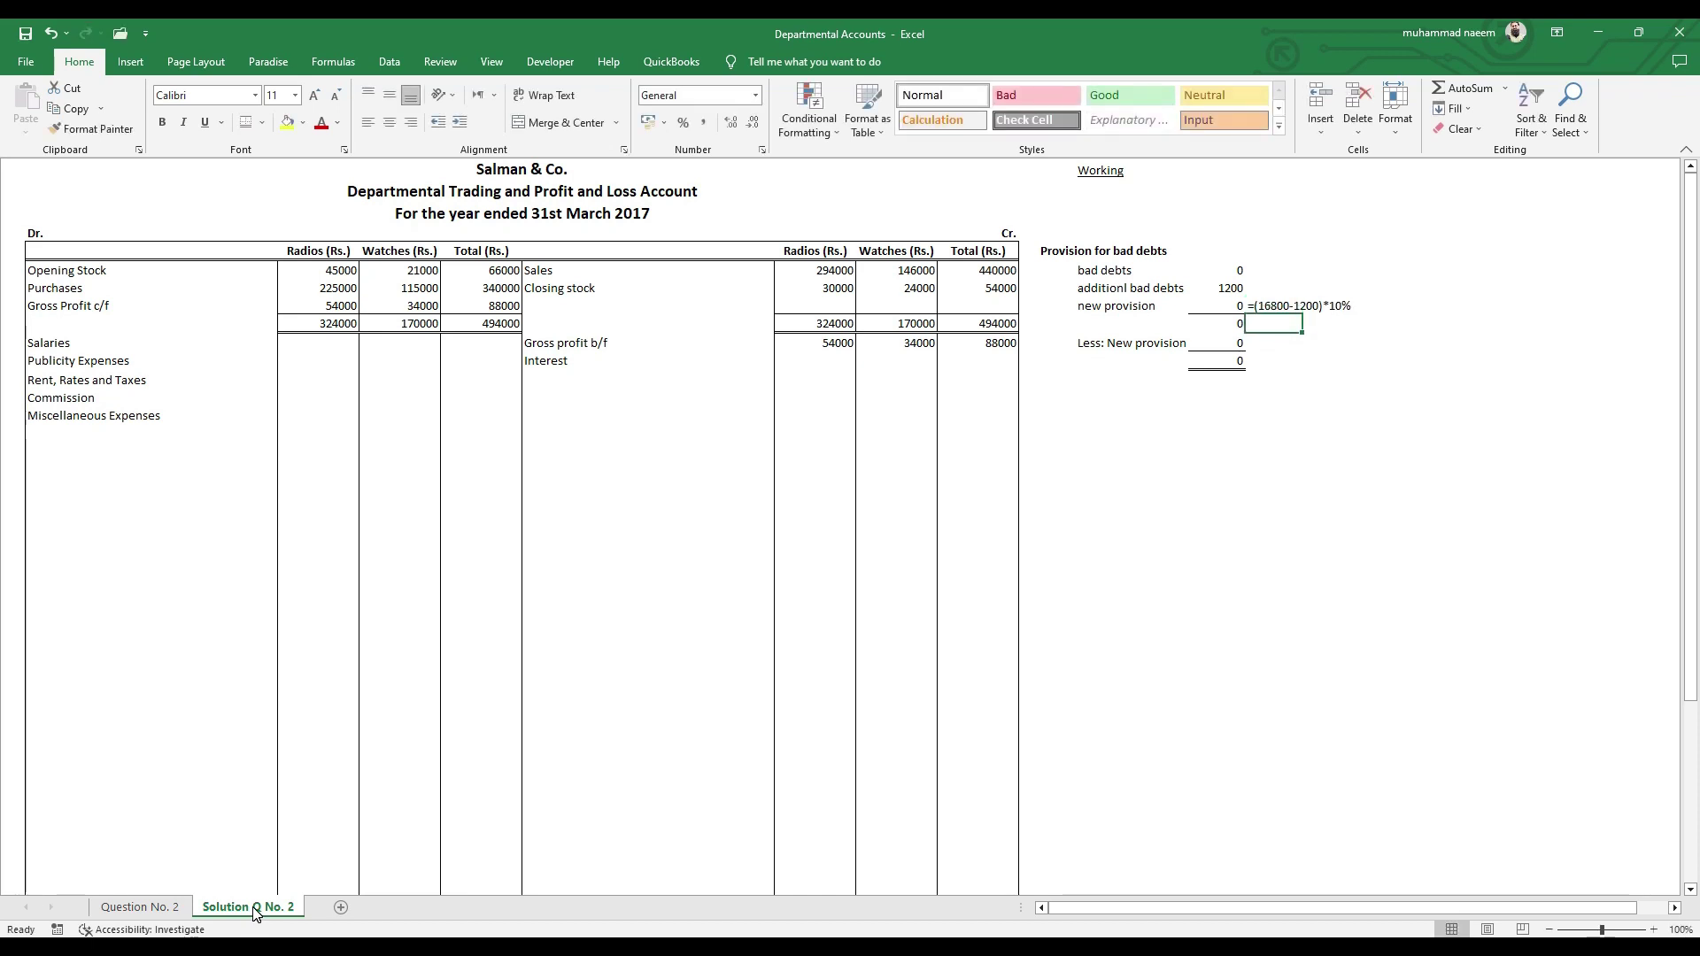
# - Copy the calculation note into the new provision amount cell and turn it into a live formula, =(16800-1200)*10%
pyautogui.press('Up')
pyautogui.press('Up')
pyautogui.press('Right')
pyautogui.press('Down')
pyautogui.press('Right')
pyautogui.press('Left')
pyautogui.press('Left')
pyautogui.press('Left')
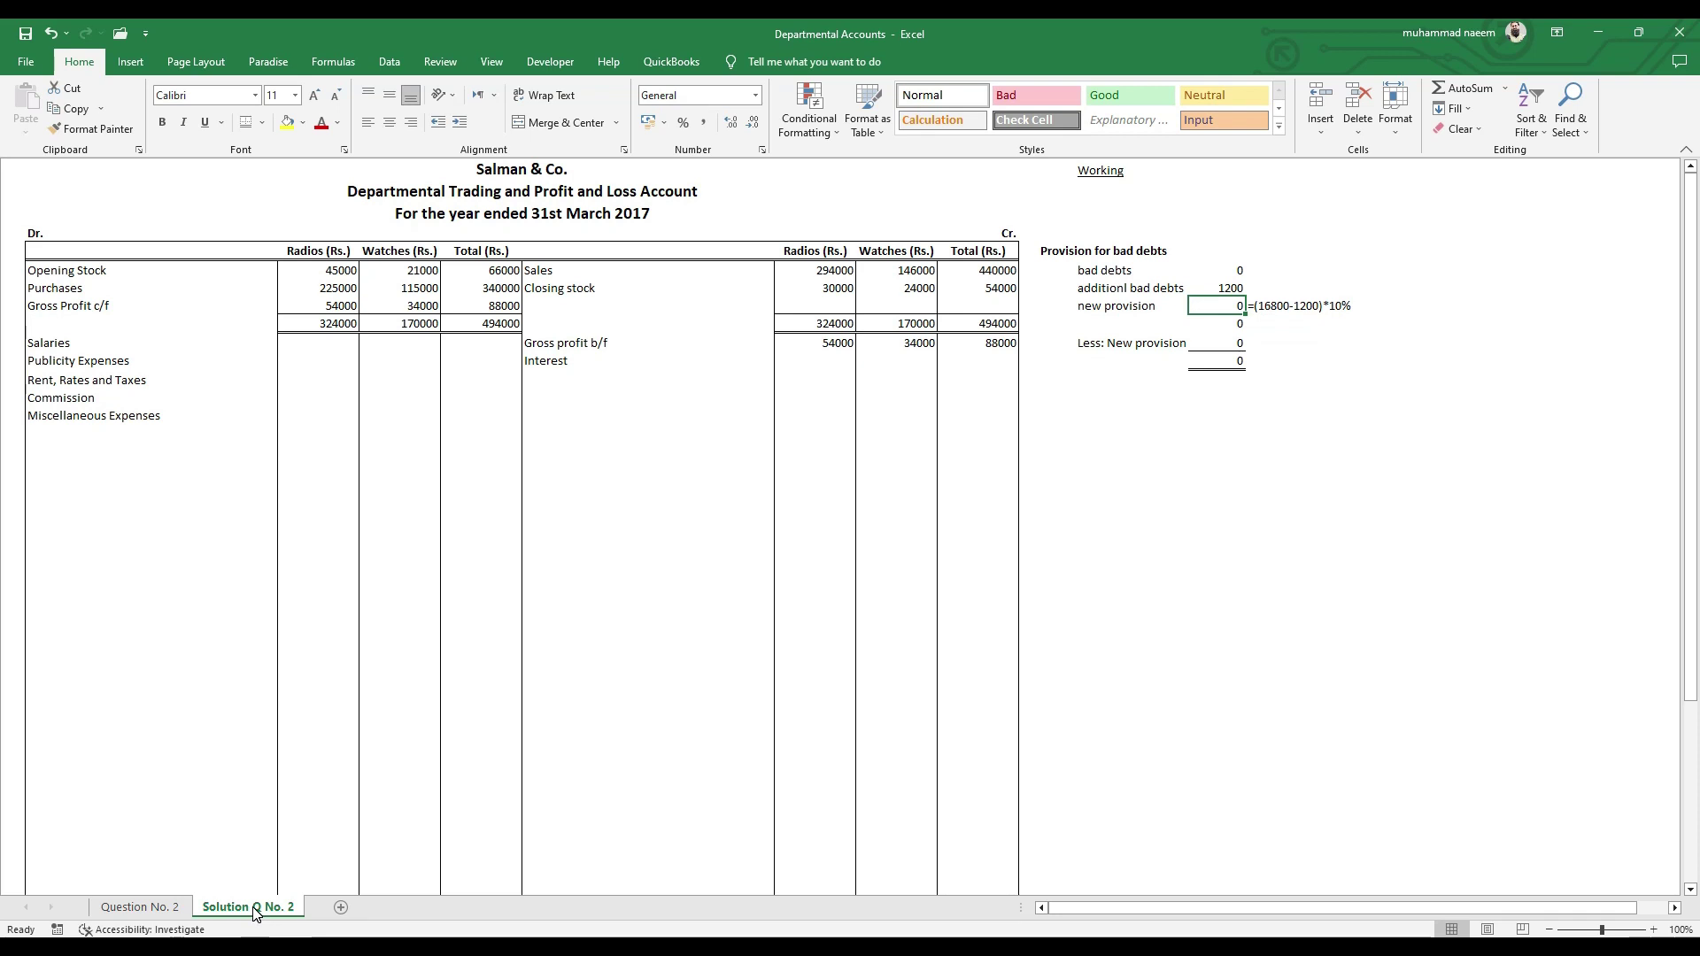
pyautogui.press('Right')
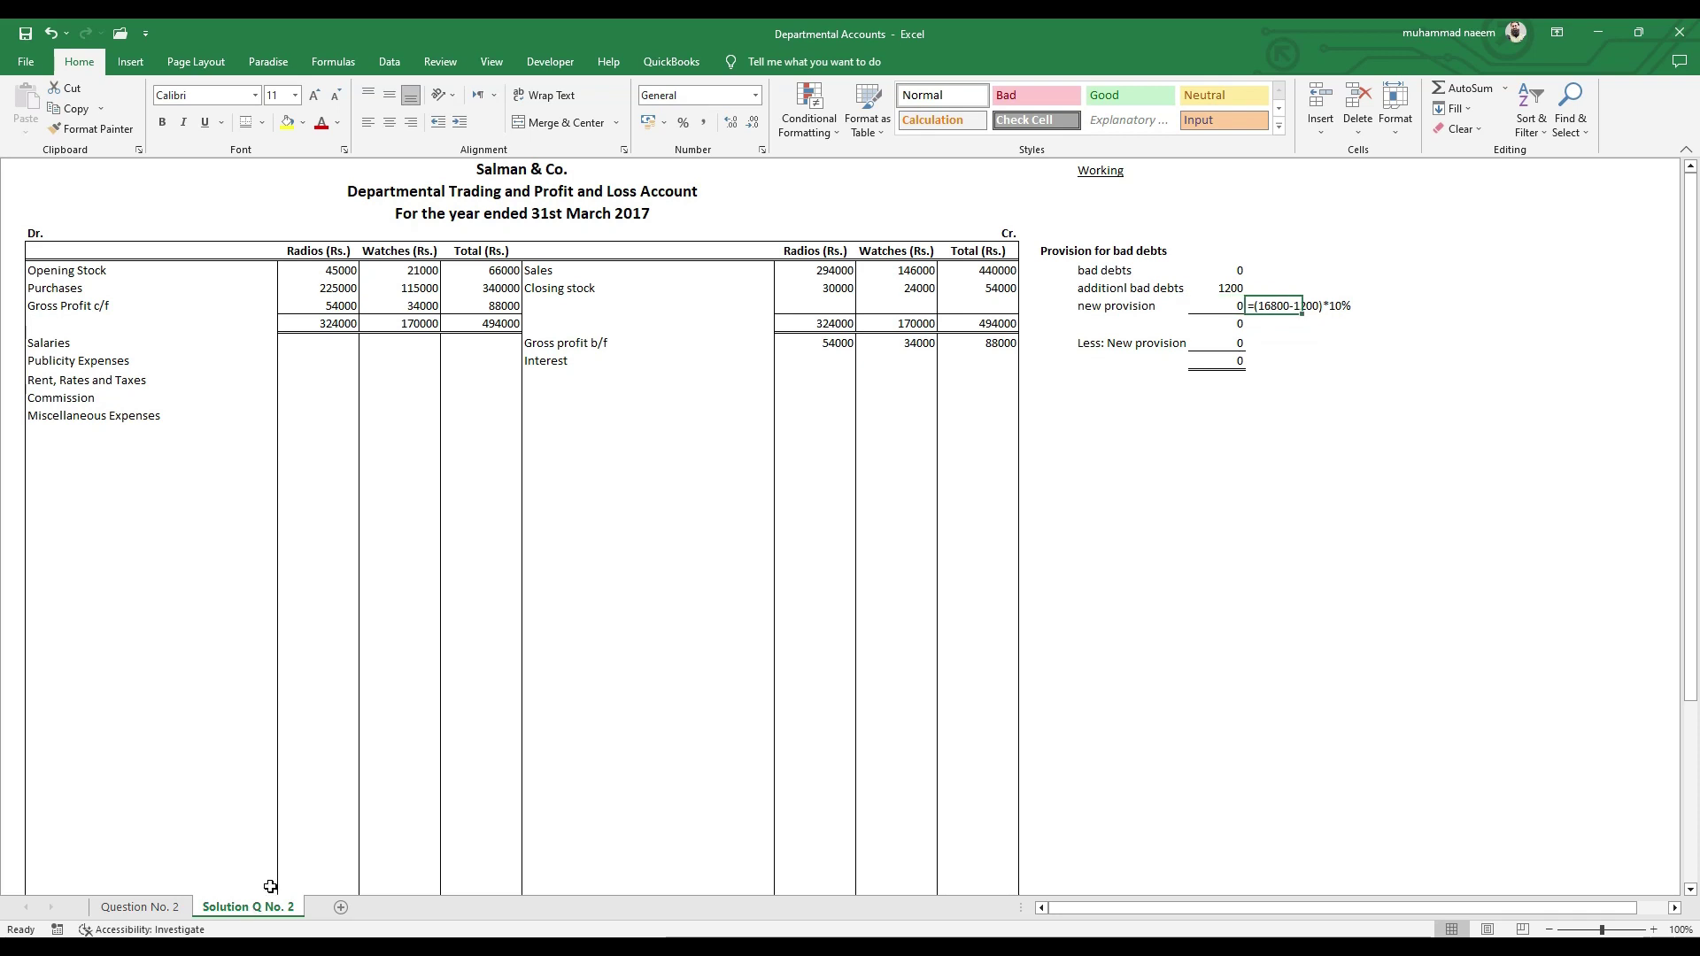
pyautogui.hotkey('ctrl', 'c')
pyautogui.press('Left')
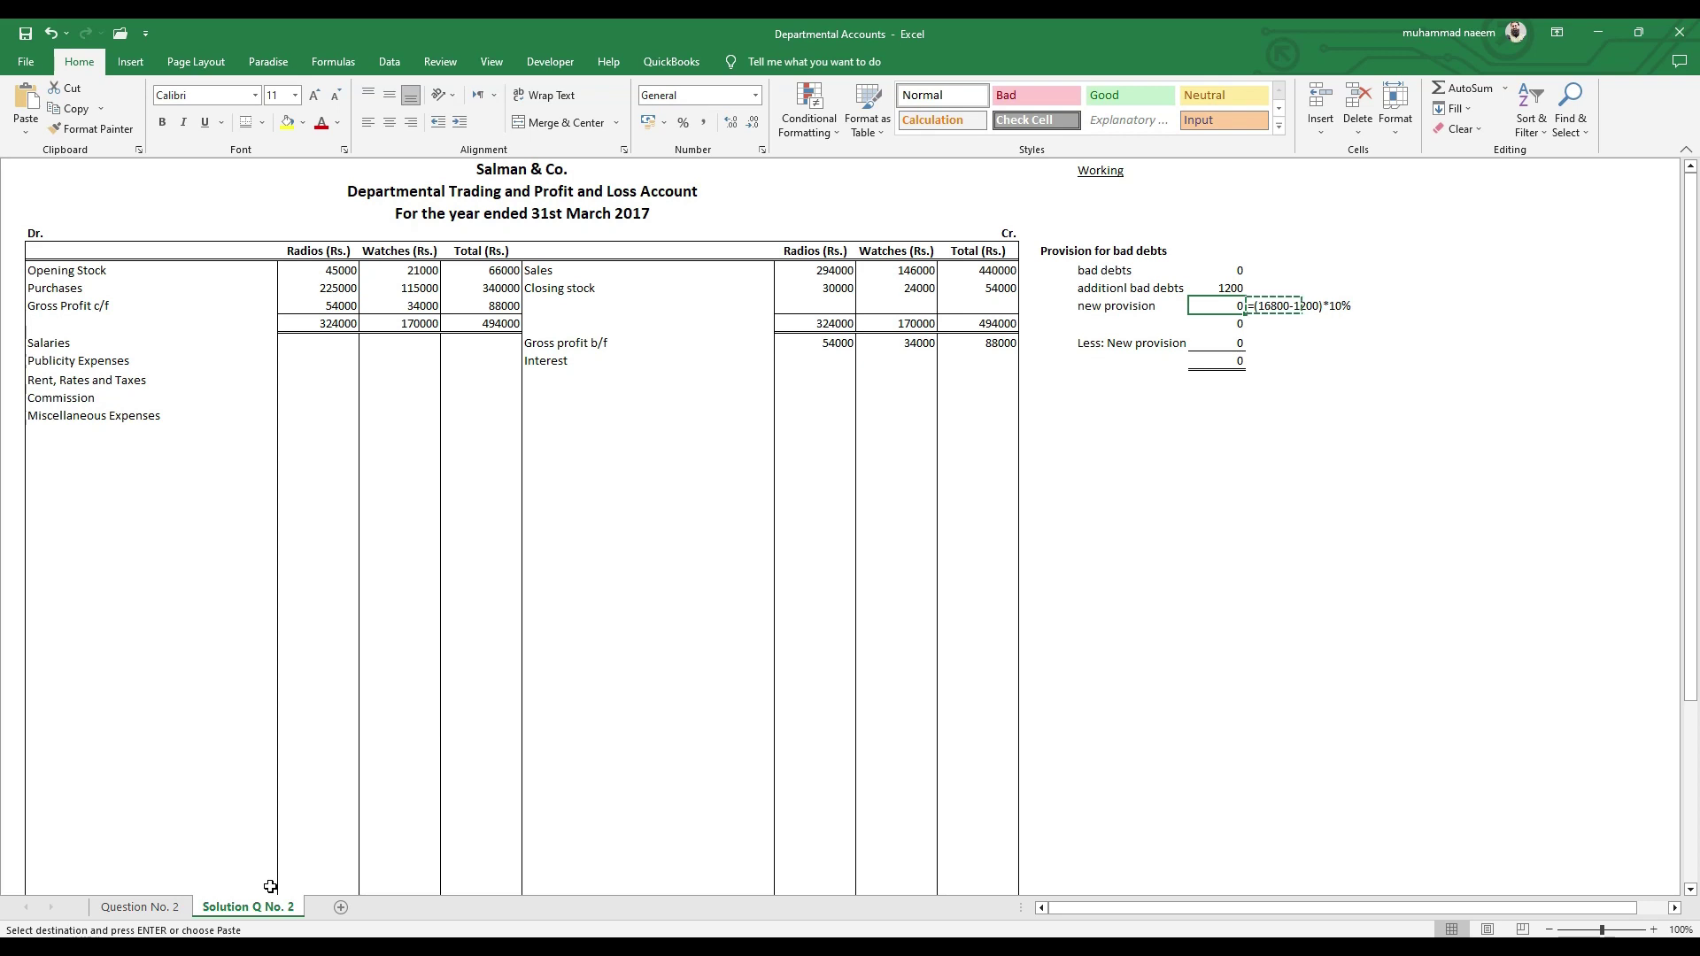
pyautogui.hotkey('ctrl', 'v')
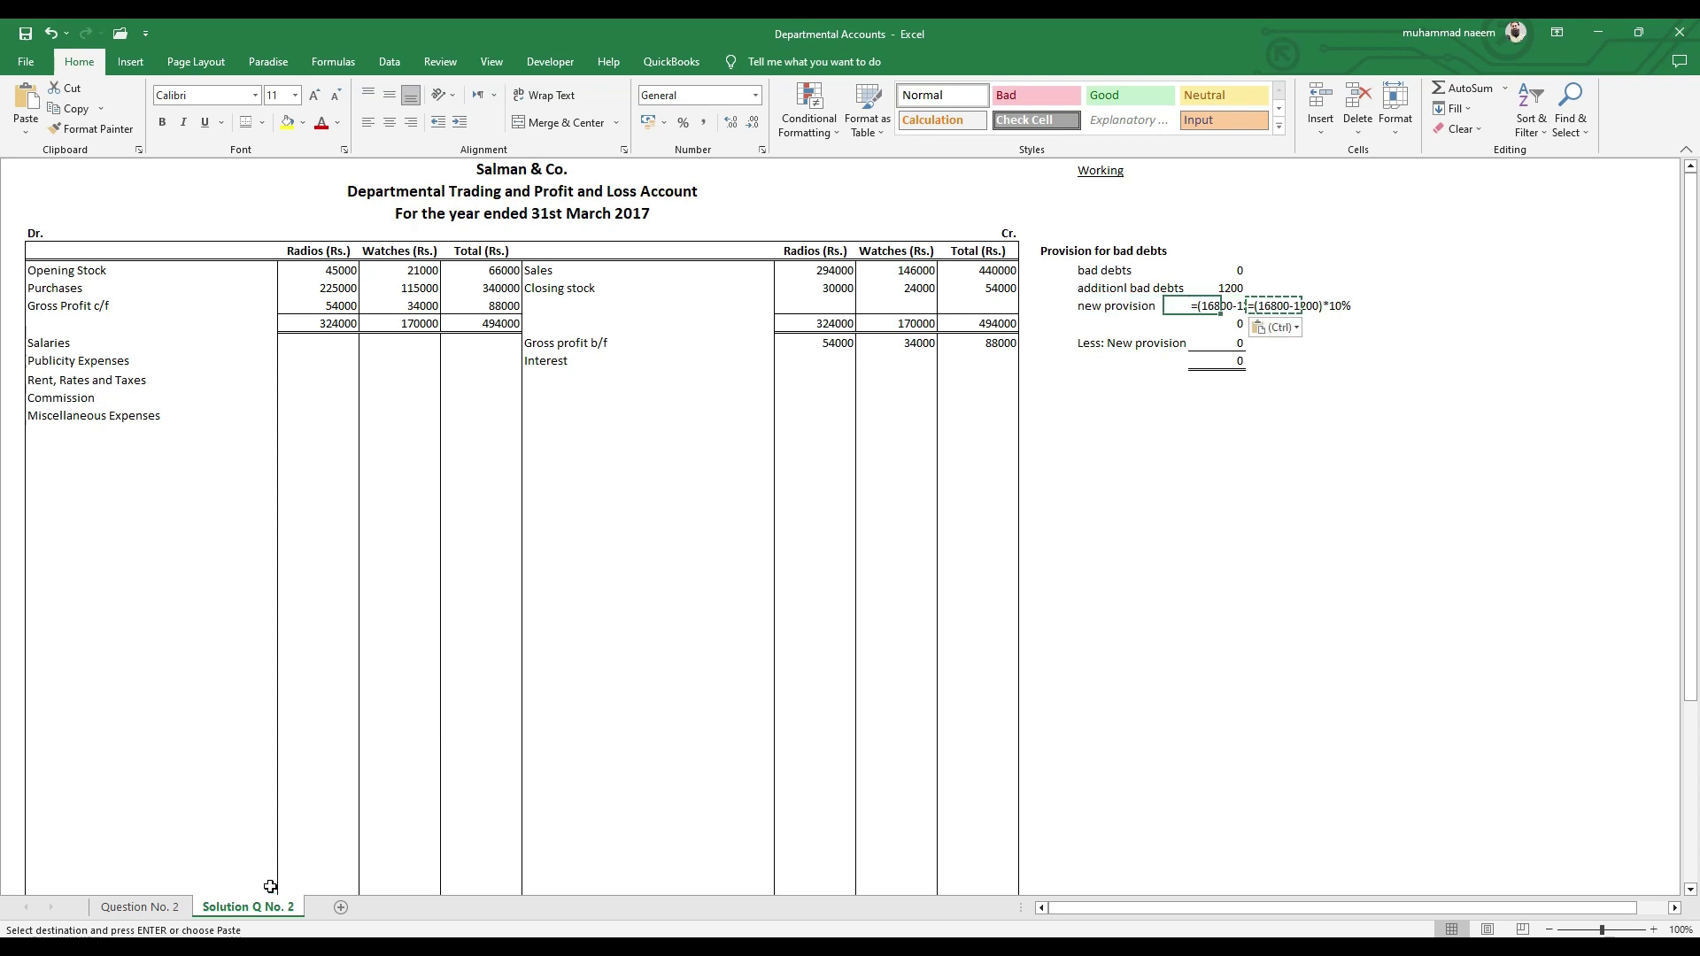
pyautogui.press('F2')
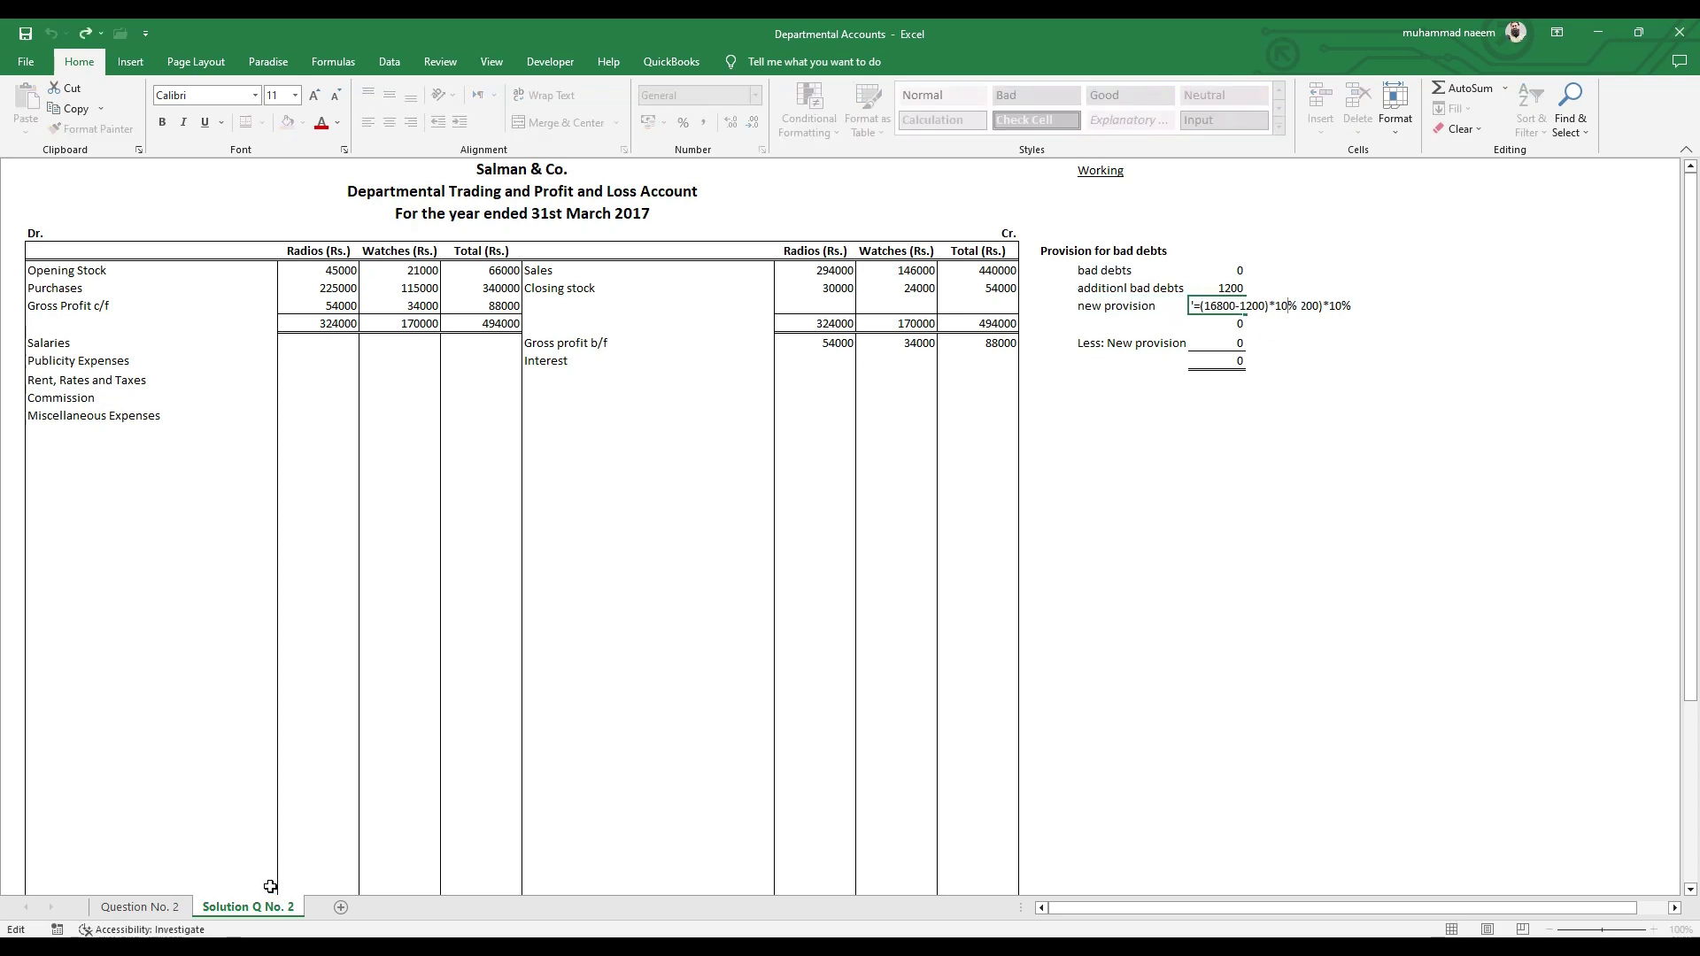
pyautogui.press('Home')
pyautogui.press('Delete')
pyautogui.press('Return')
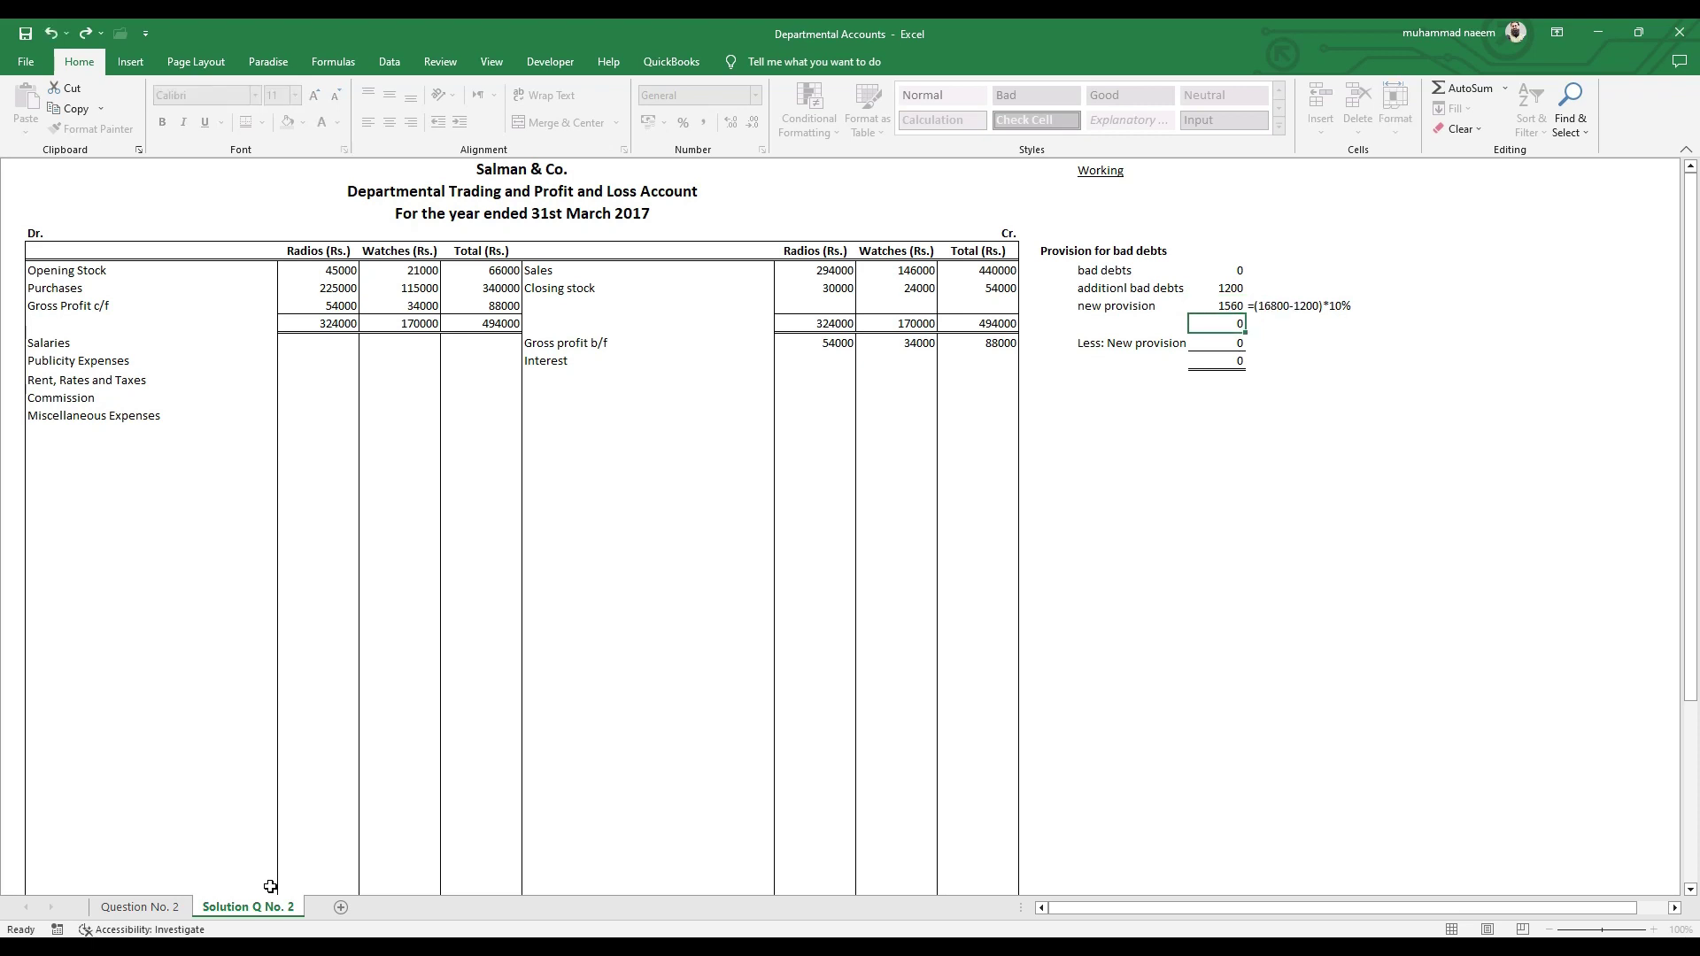
pyautogui.press('Up')
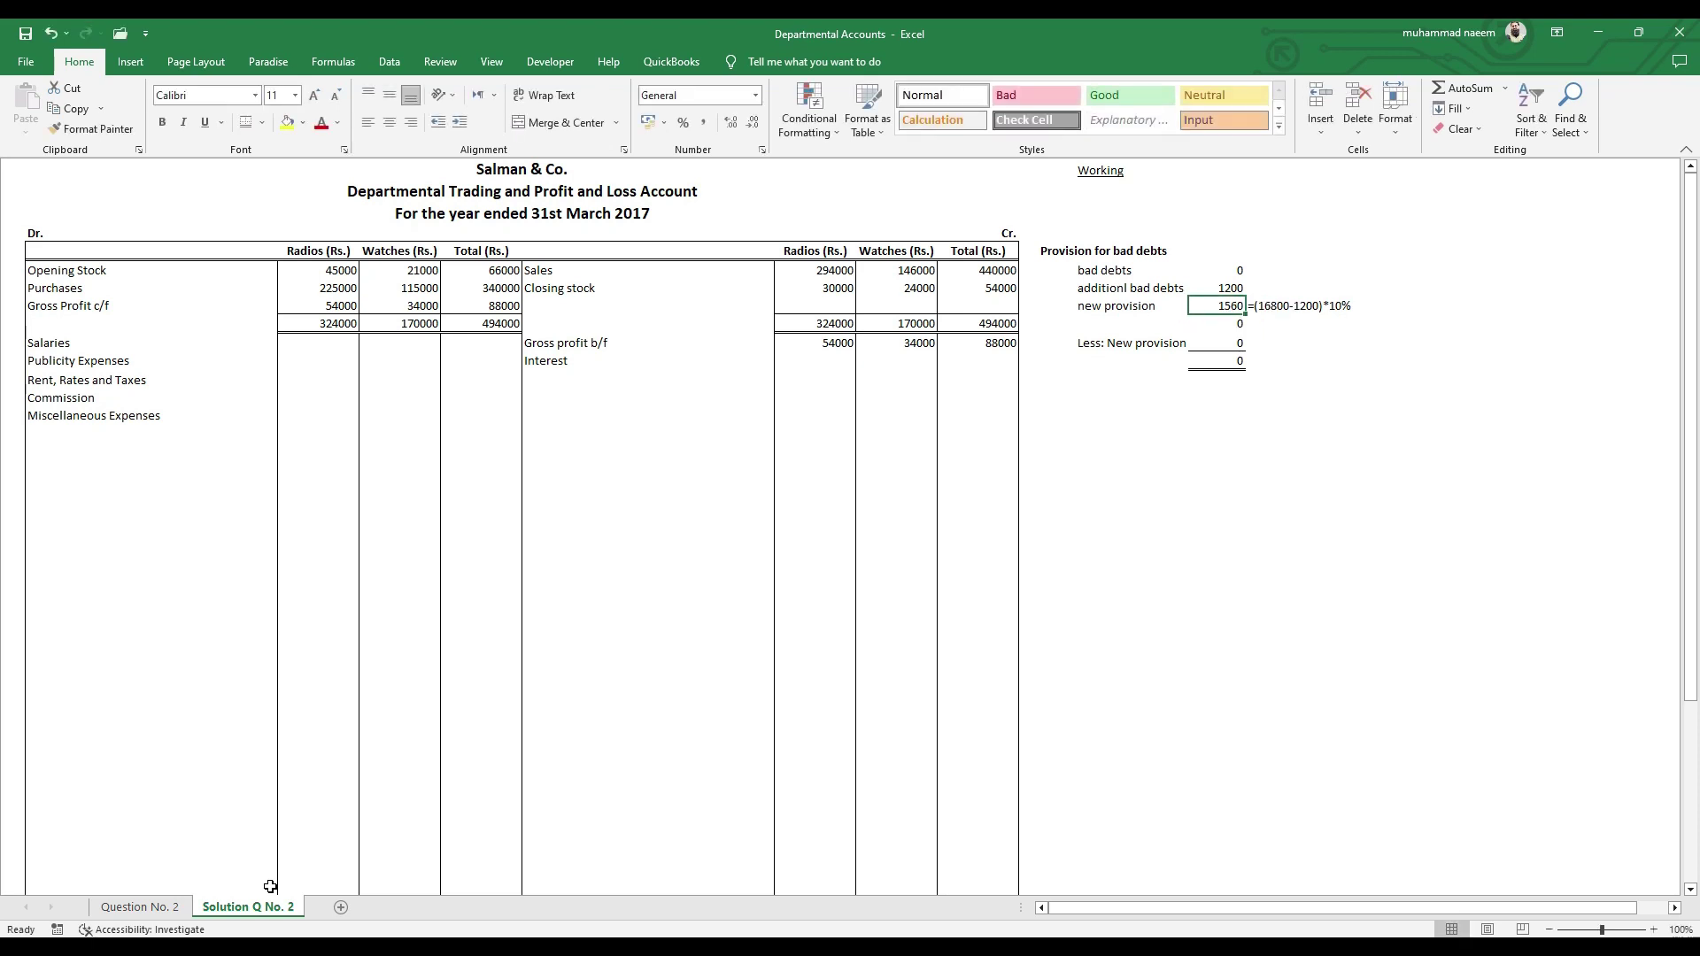
# - Sum the three amounts M6:M8 in the subtotal cell of the provision working and give it a top border
pyautogui.press('Down')
pyautogui.write('=sum(')
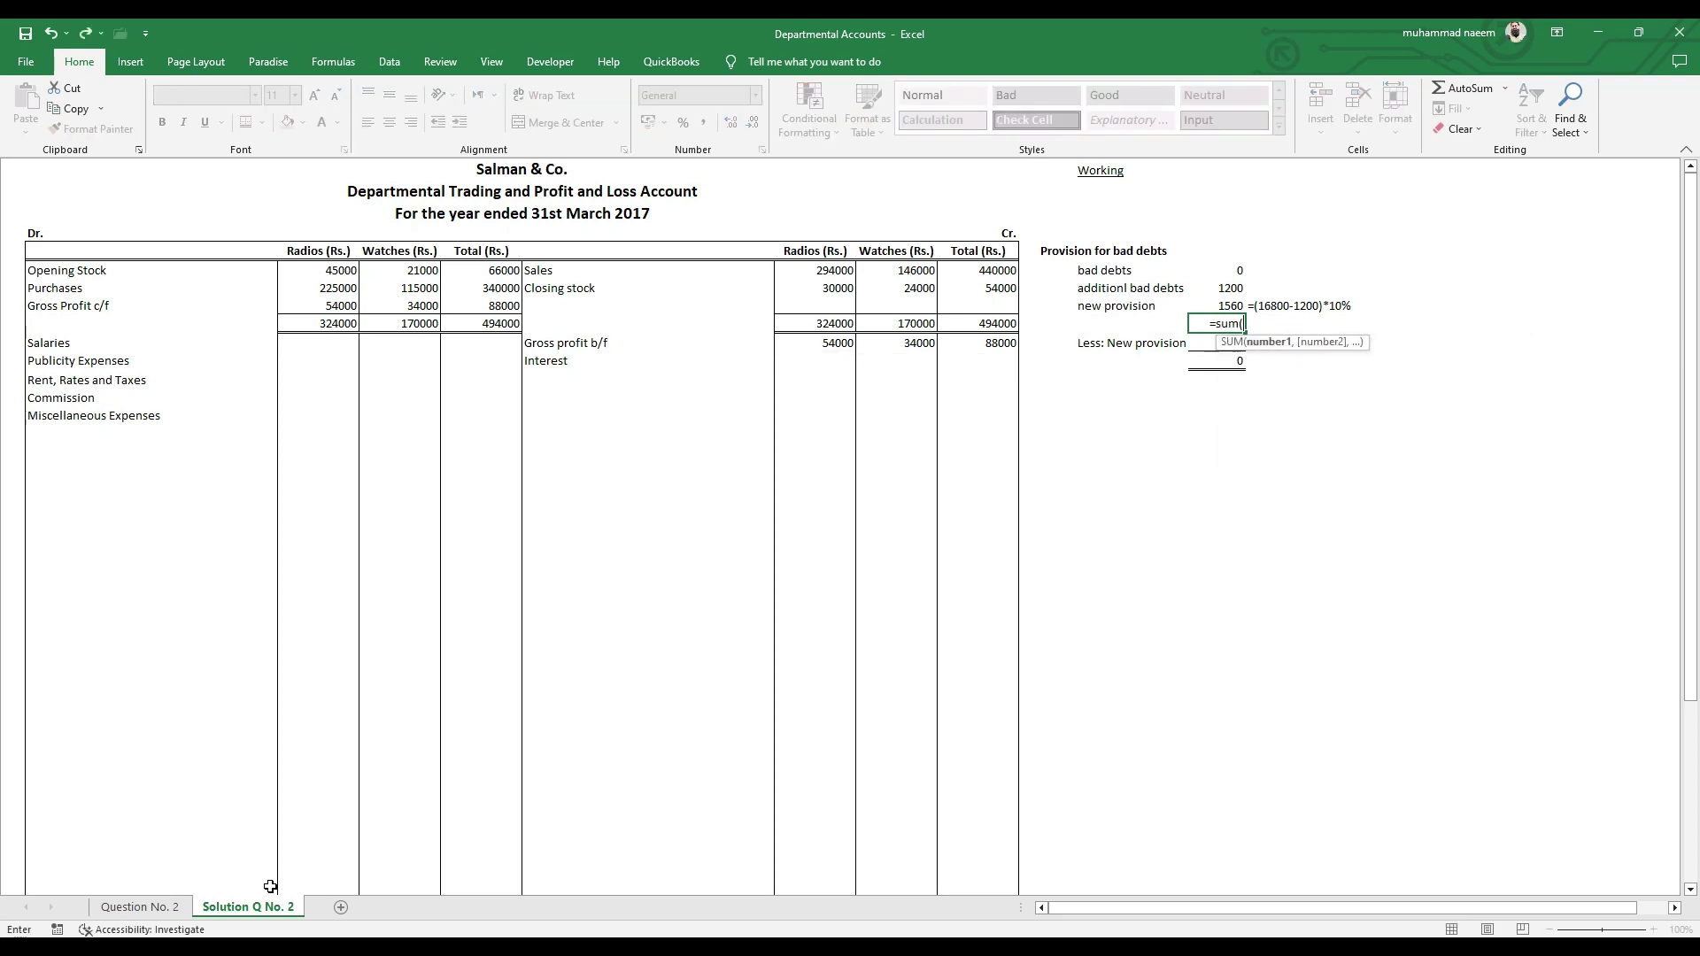
pyautogui.press('Up')
pyautogui.hotkey('shift', 'Up')
pyautogui.hotkey('shift', 'Up')
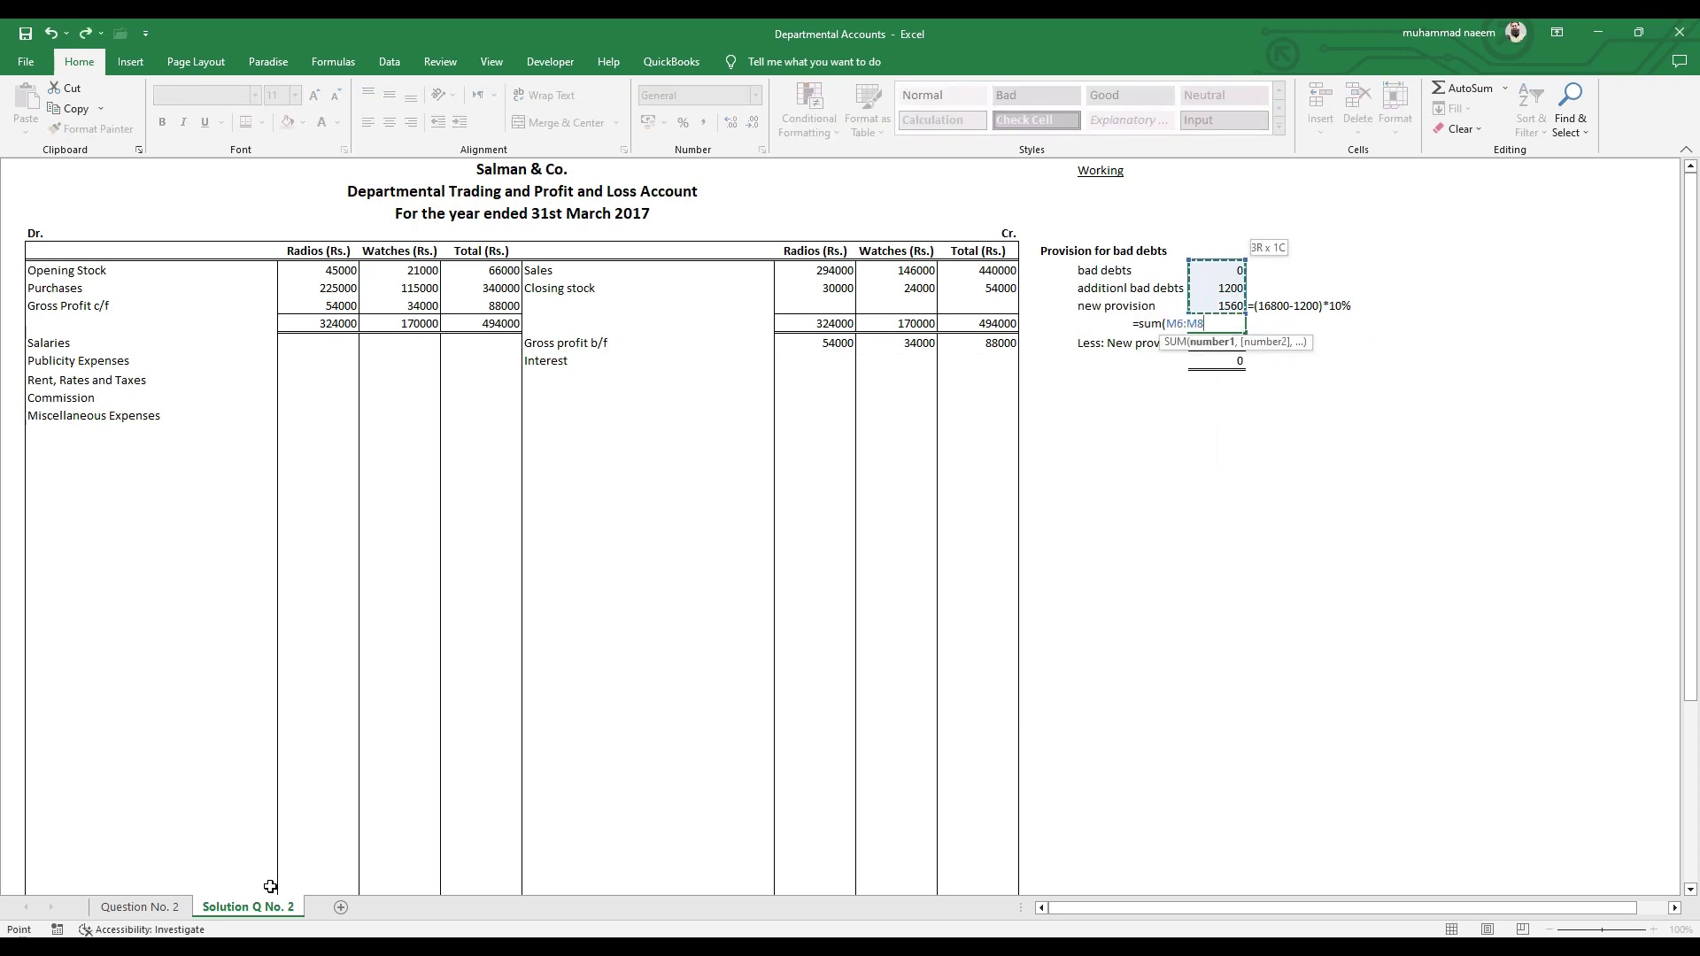
pyautogui.press('Return')
pyautogui.press('Up')
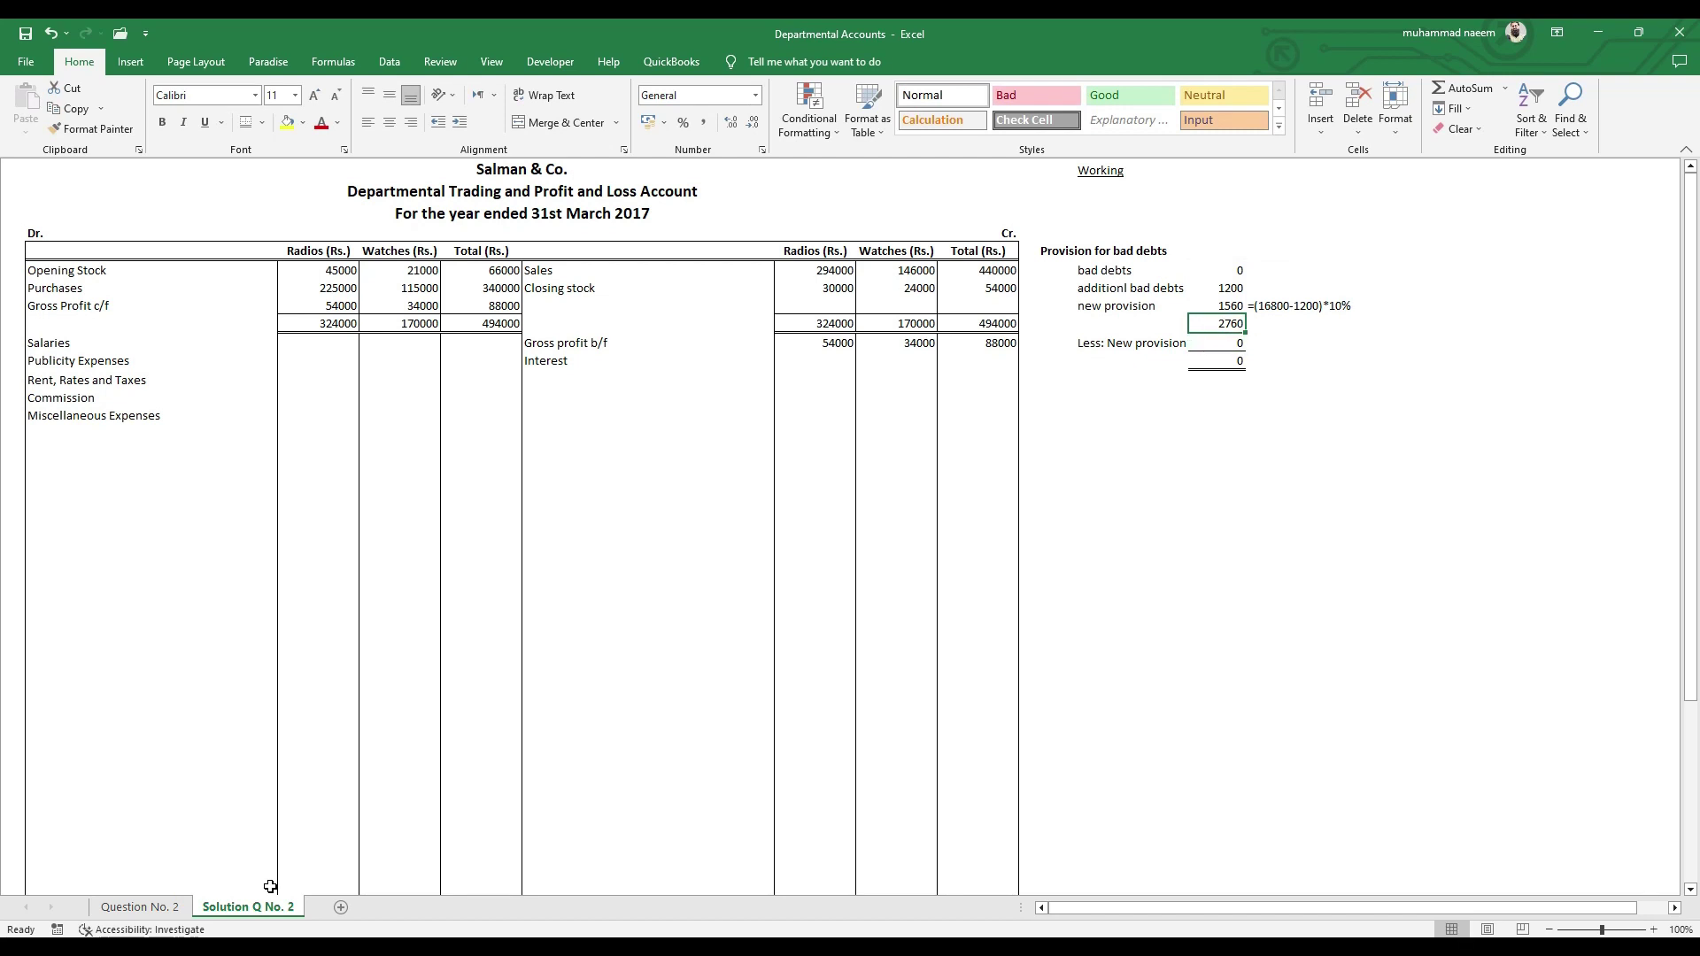
pyautogui.click(264, 124)
pyautogui.click(262, 195)
pyautogui.click(823, 474)
# - Check the question sheet for the existing provision and enter 800 beside "Less: New provision"
pyautogui.click(1227, 344)
pyautogui.click(168, 909)
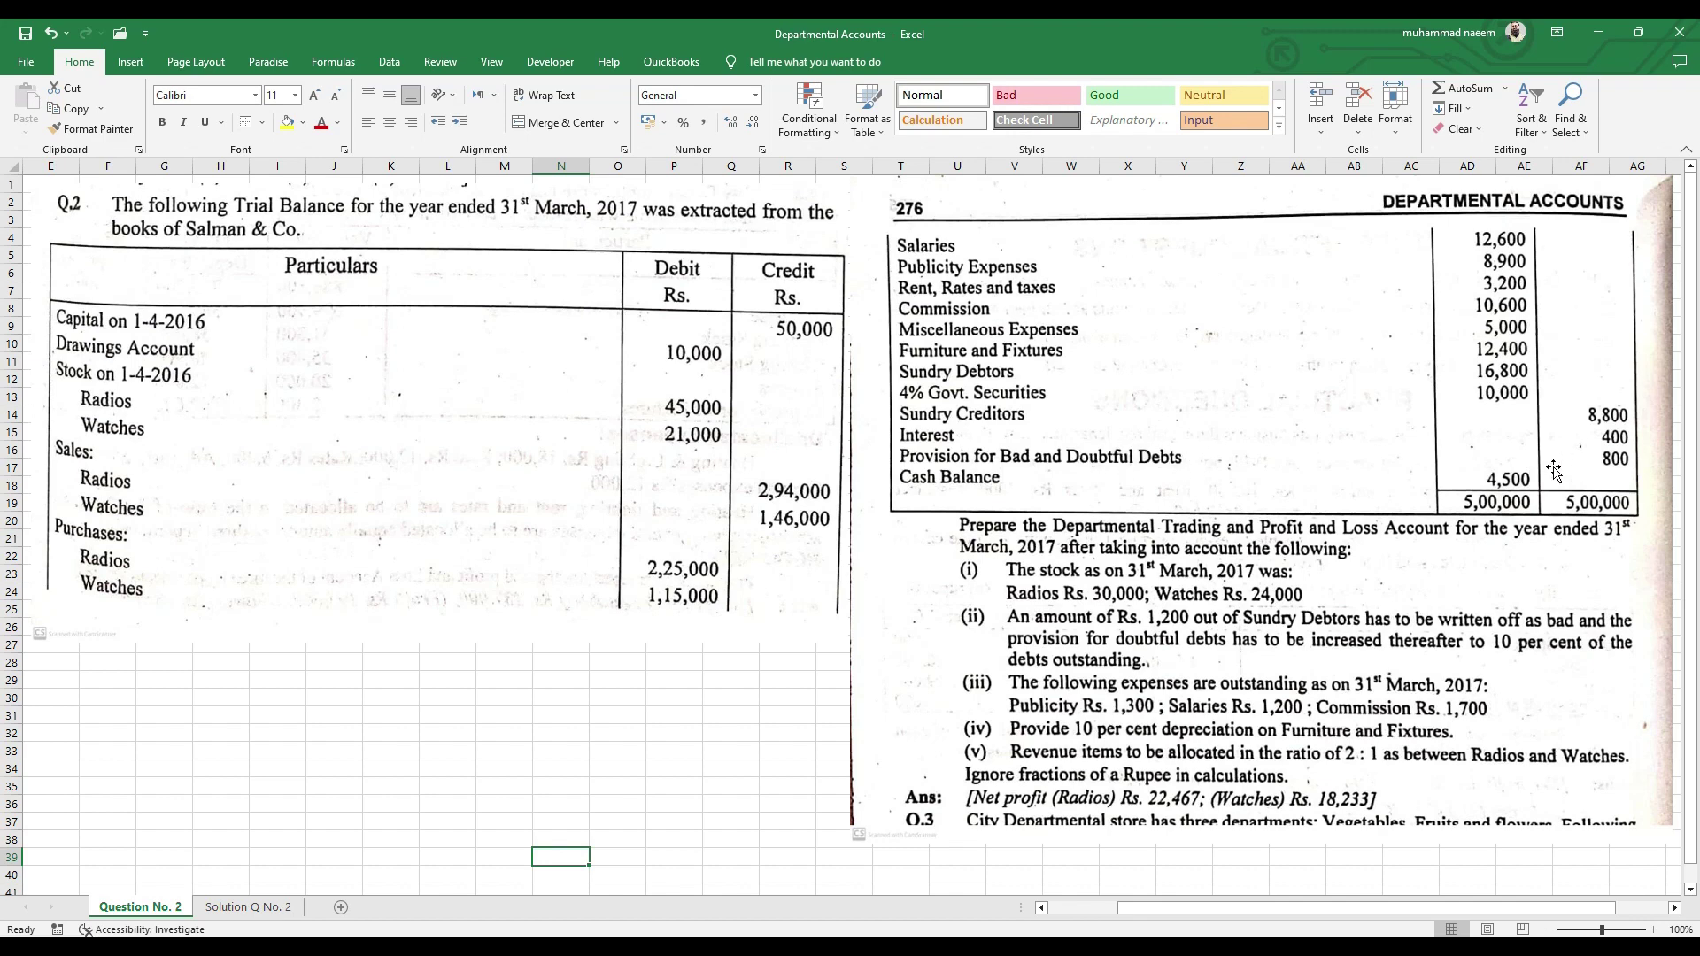
pyautogui.click(276, 909)
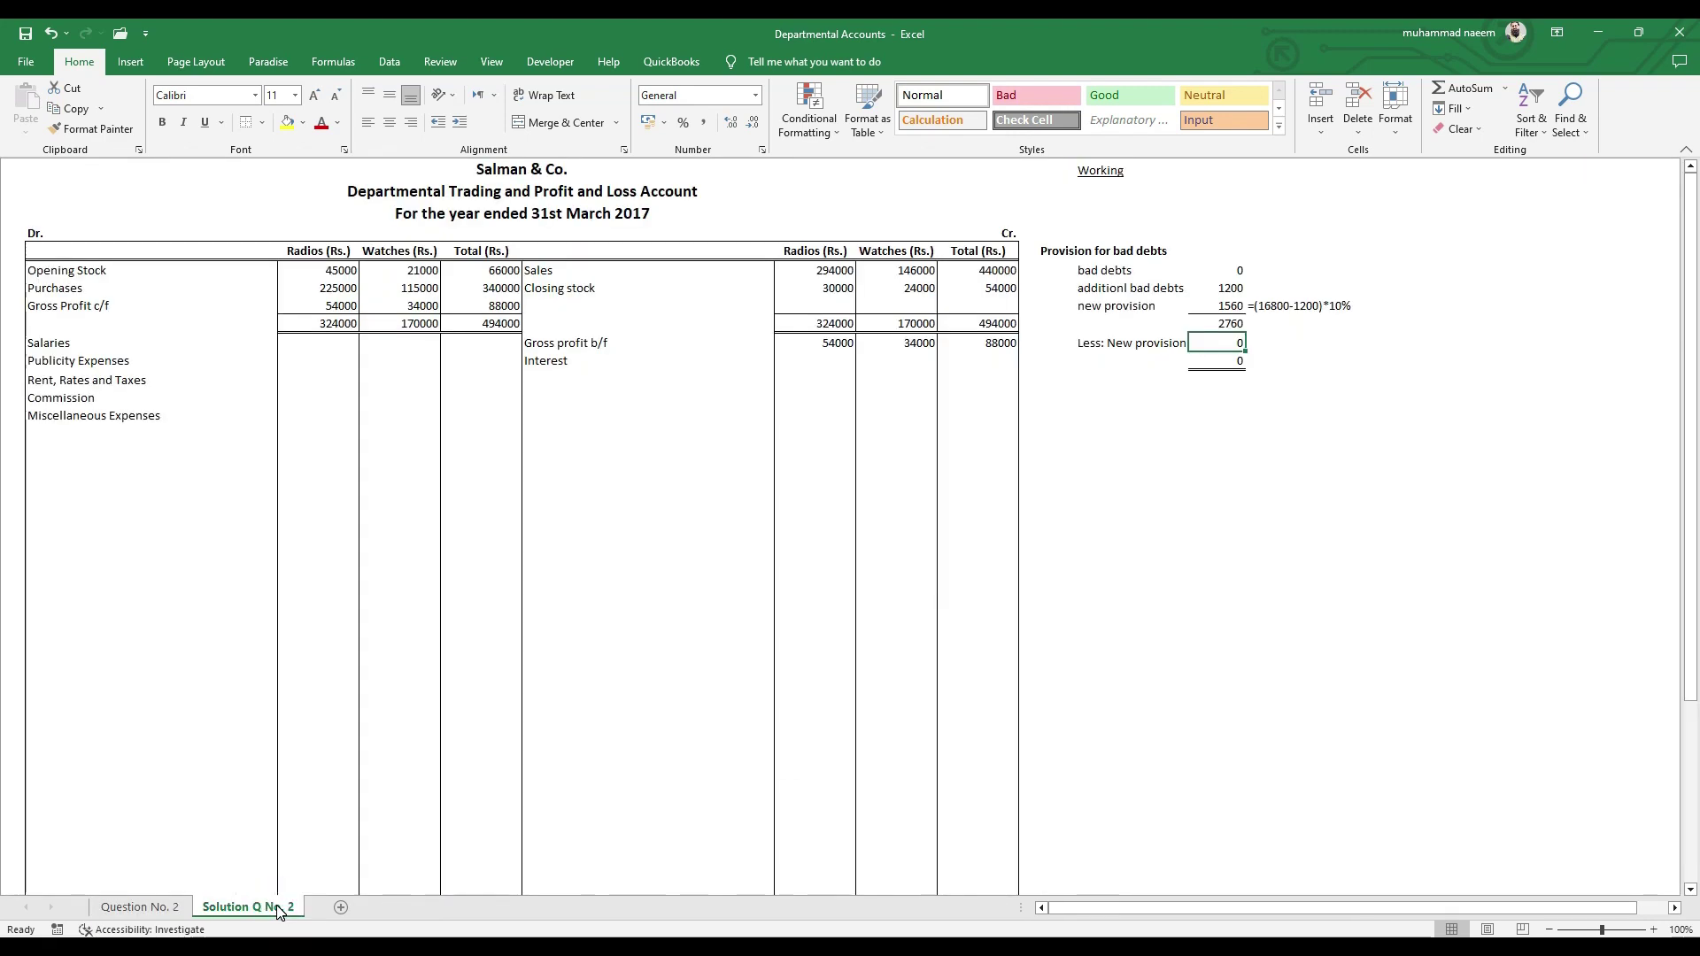
pyautogui.write('800')
pyautogui.press('Return')
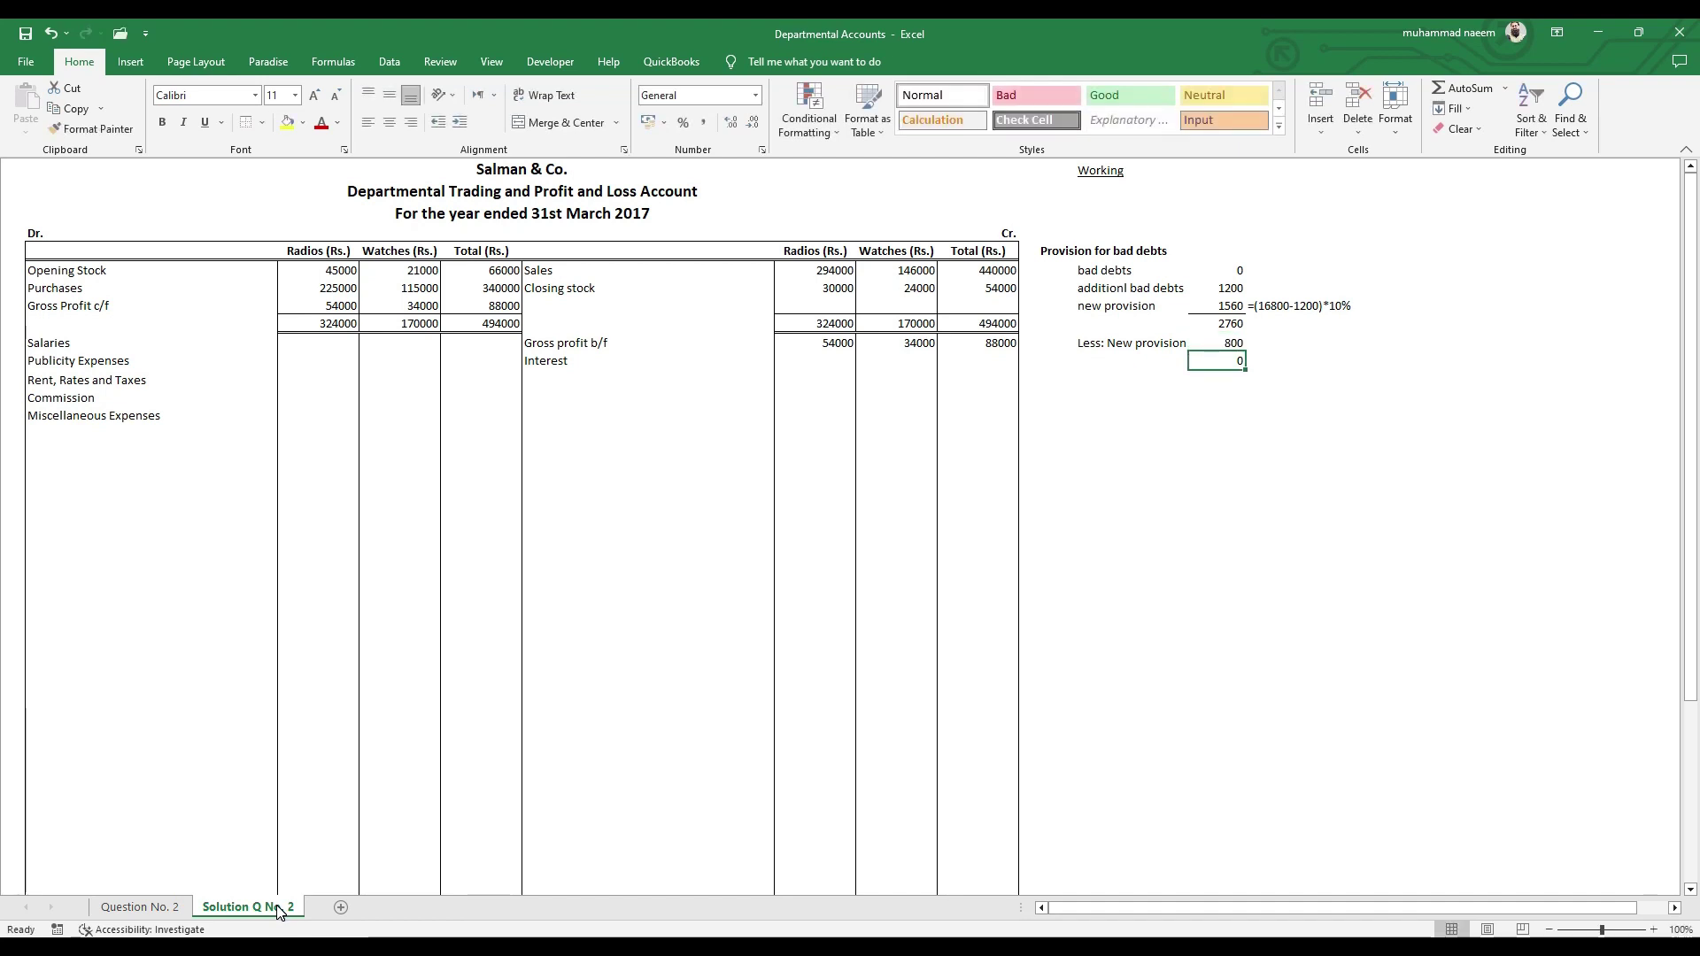
# - Calculate the final total of the provision working as =M9-M10 and apply a double bottom border to it
pyautogui.write('=')
pyautogui.press('Up')
pyautogui.press('Up')
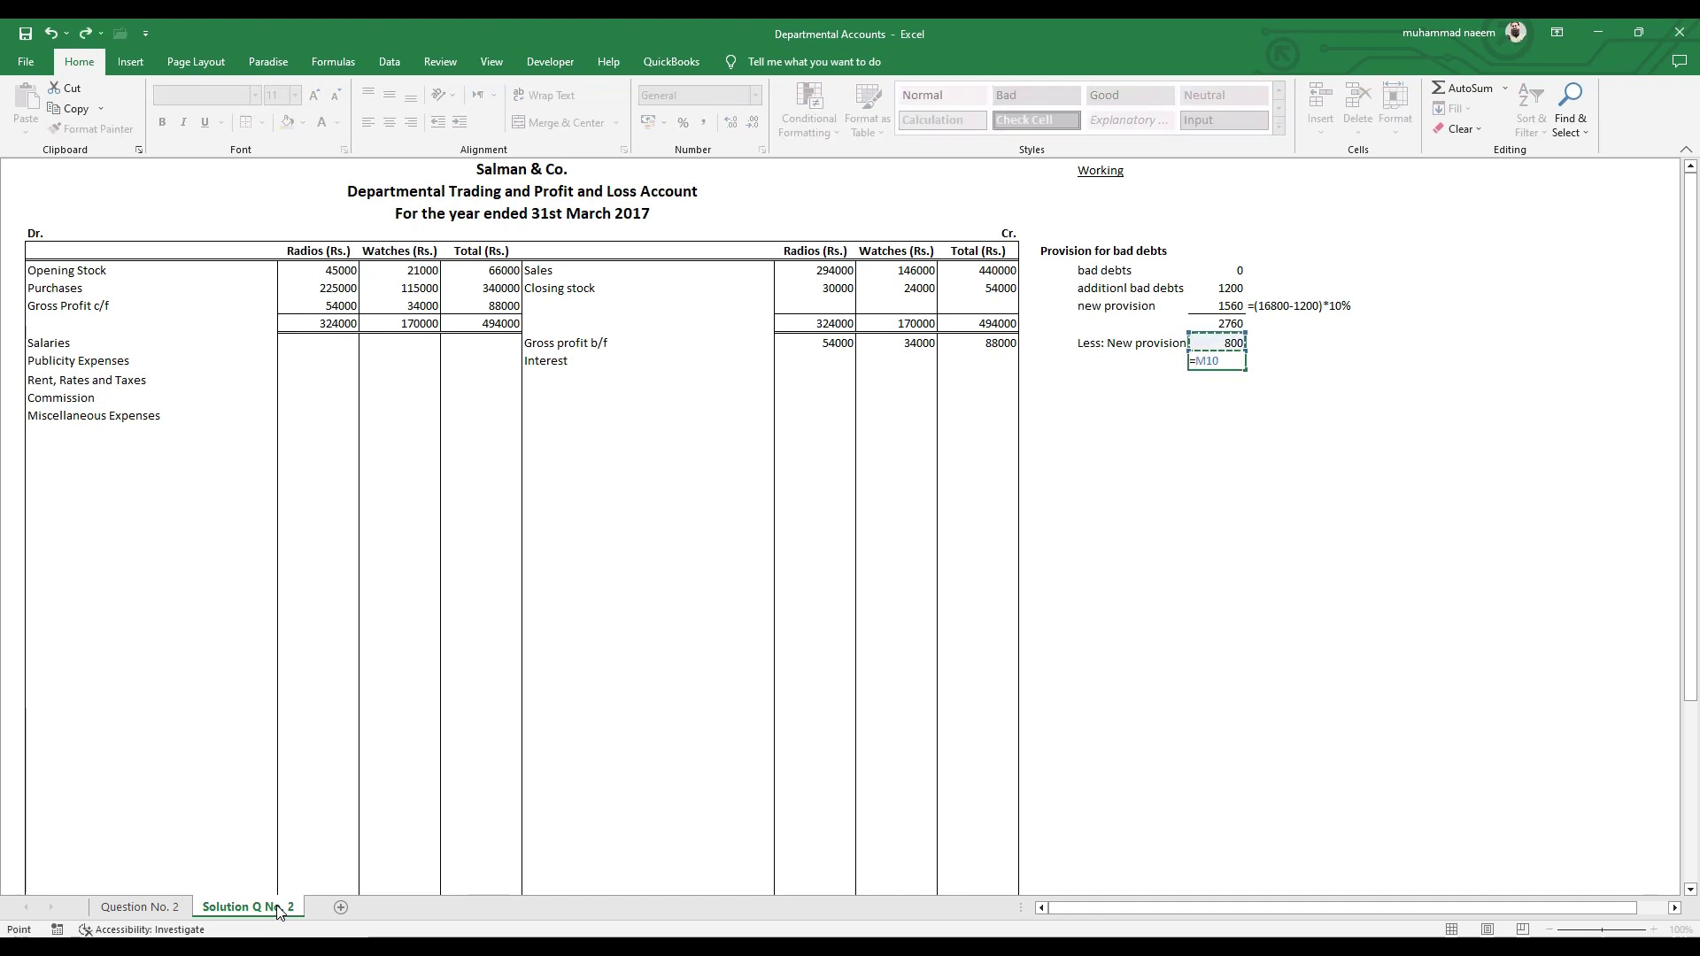
pyautogui.write('-')
pyautogui.press('Up')
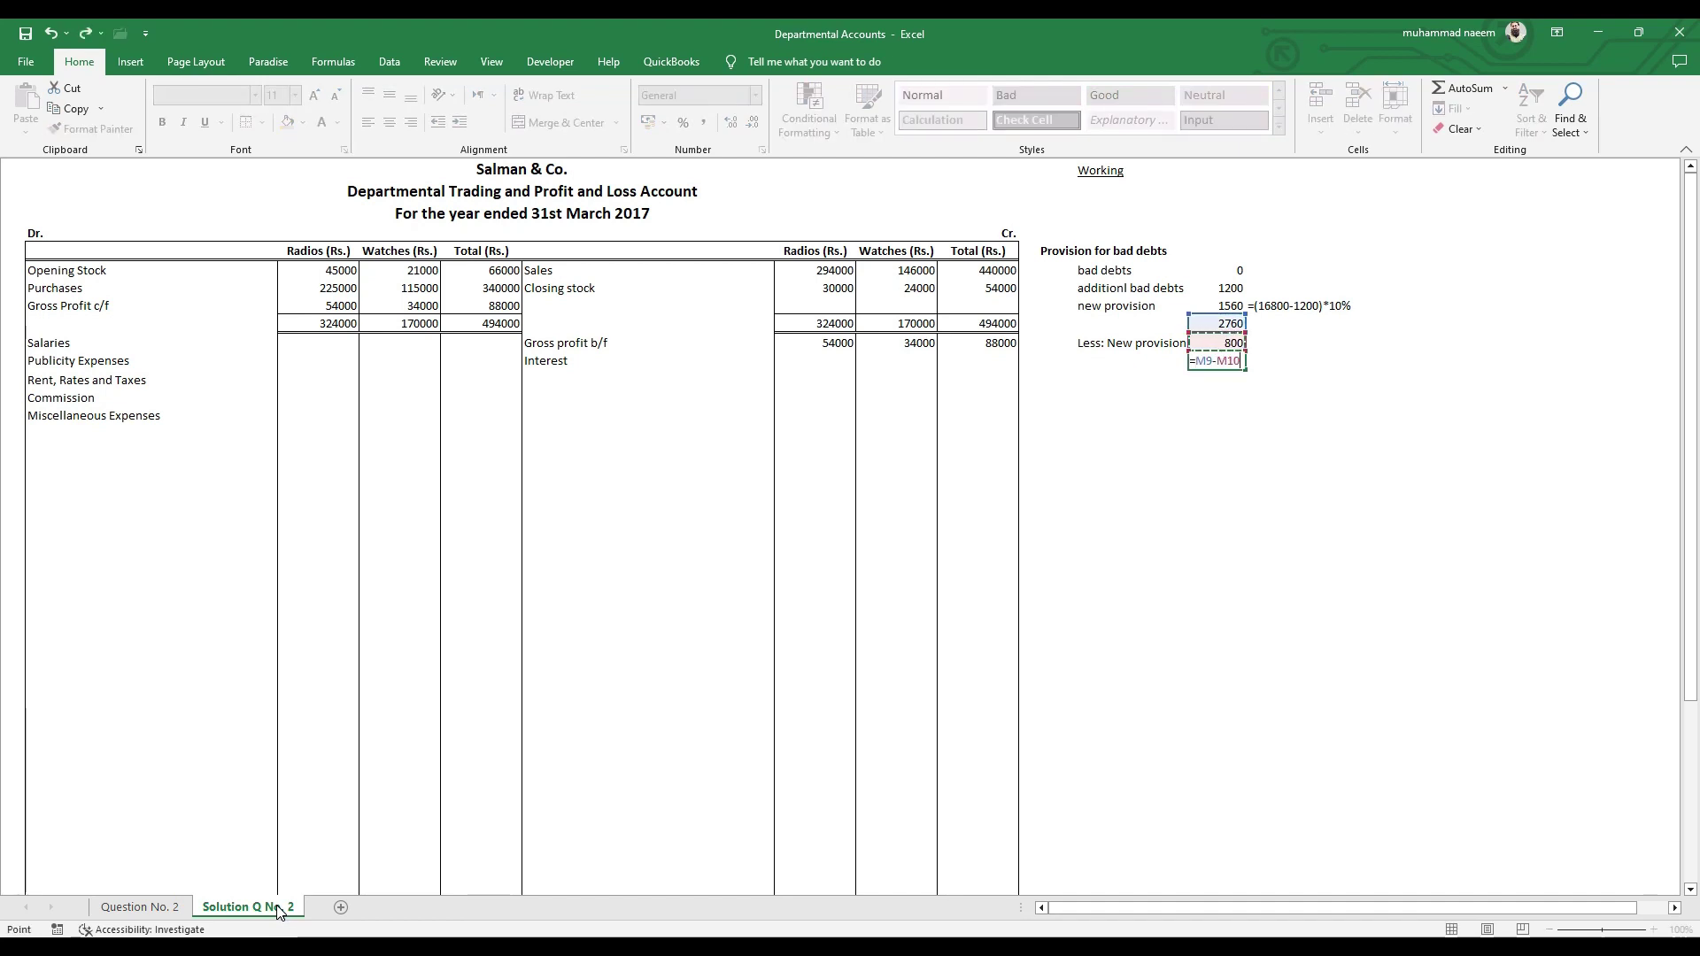
pyautogui.hotkey('ctrl', 'Return')
pyautogui.hotkey('alt', 'h')
pyautogui.press('b')
pyautogui.press('b')
# - Label the final total row of the provision working "Debit in PLS"
pyautogui.press('Left')
pyautogui.press('Left')
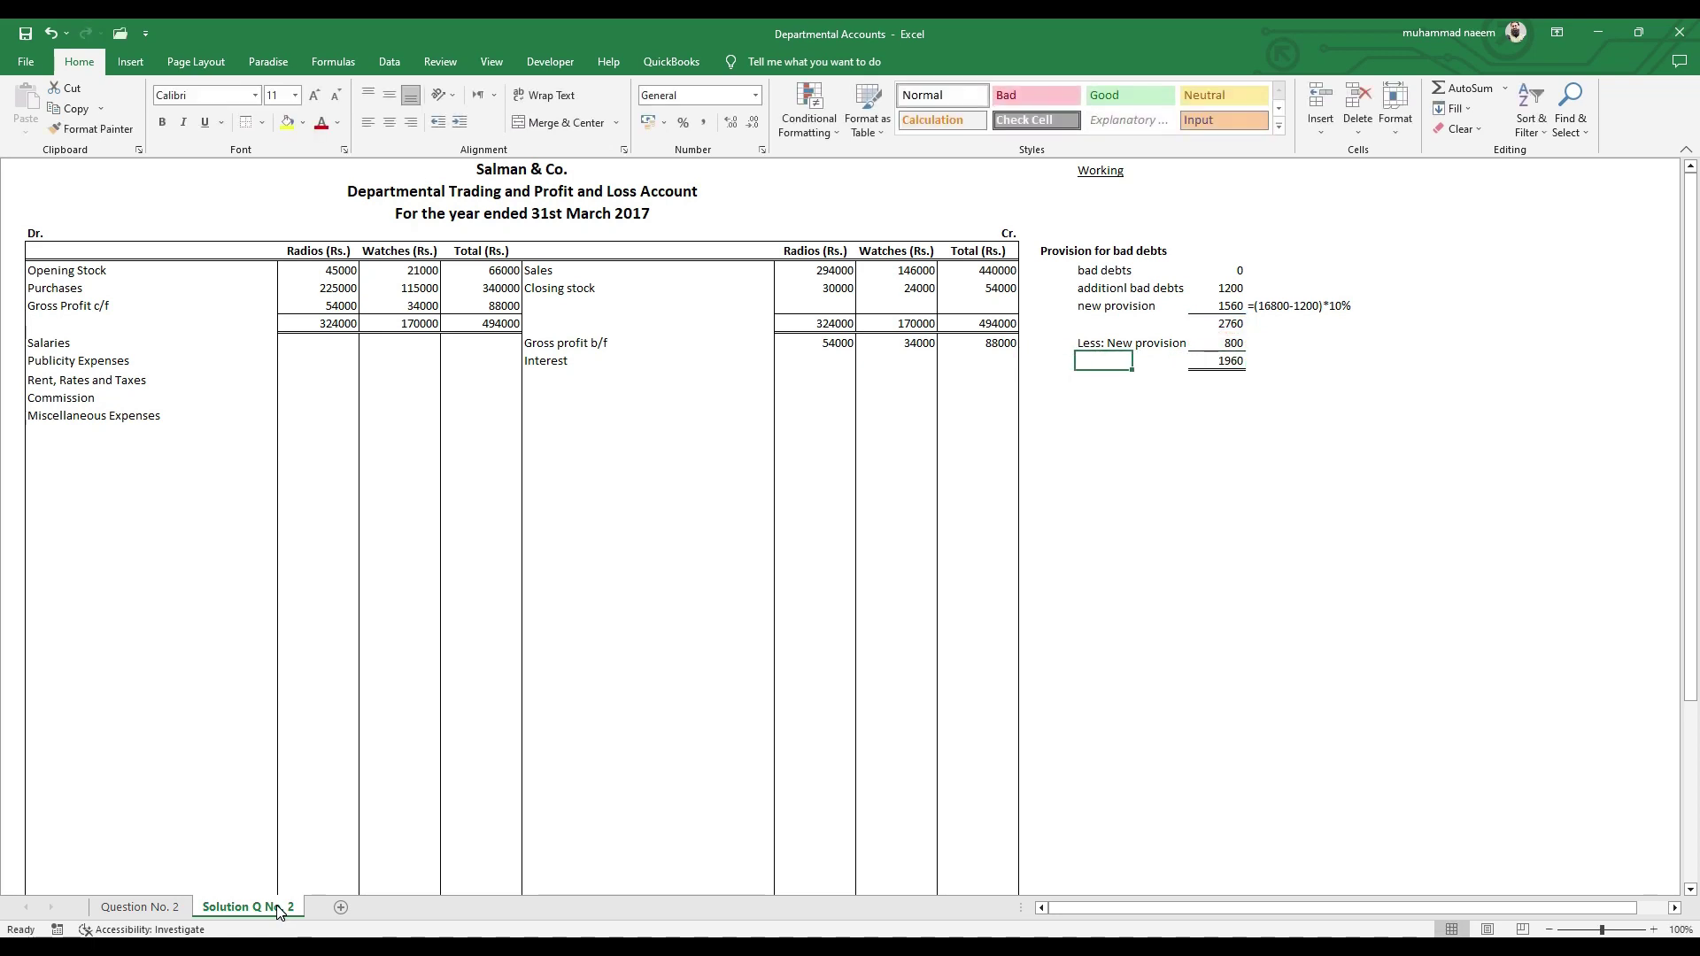
pyautogui.write('Debit in ')
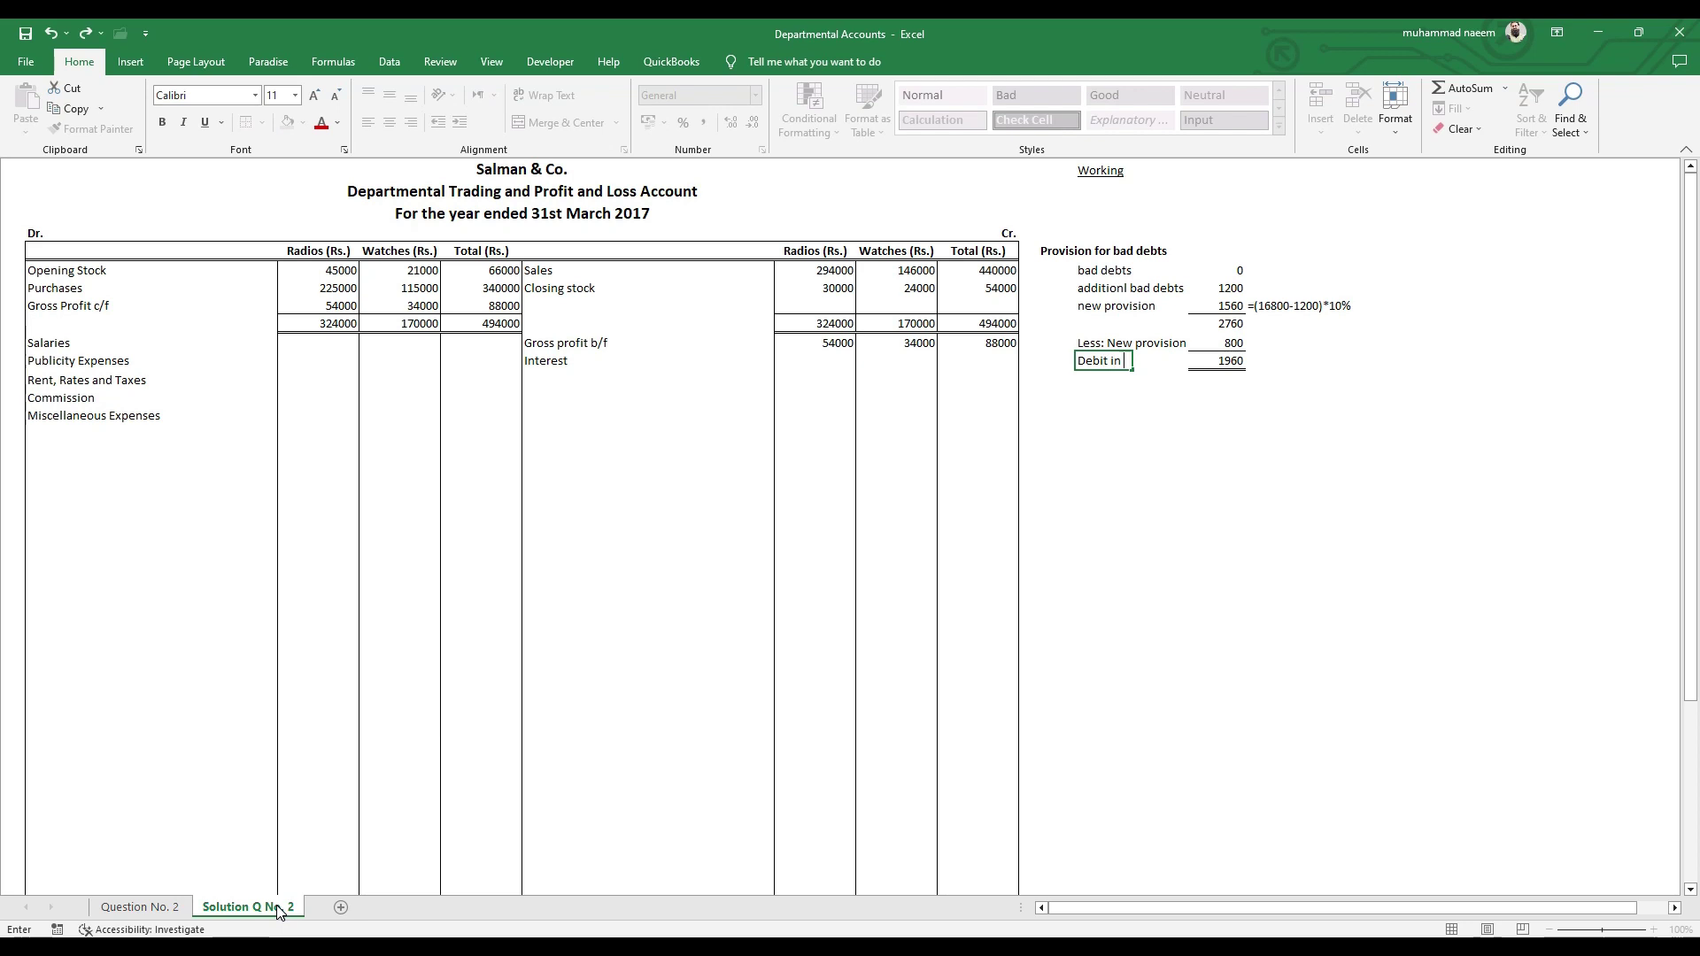
pyautogui.write('PLS')
pyautogui.press('Return')
pyautogui.press('Up')
pyautogui.press('Right')
pyautogui.press('Right')
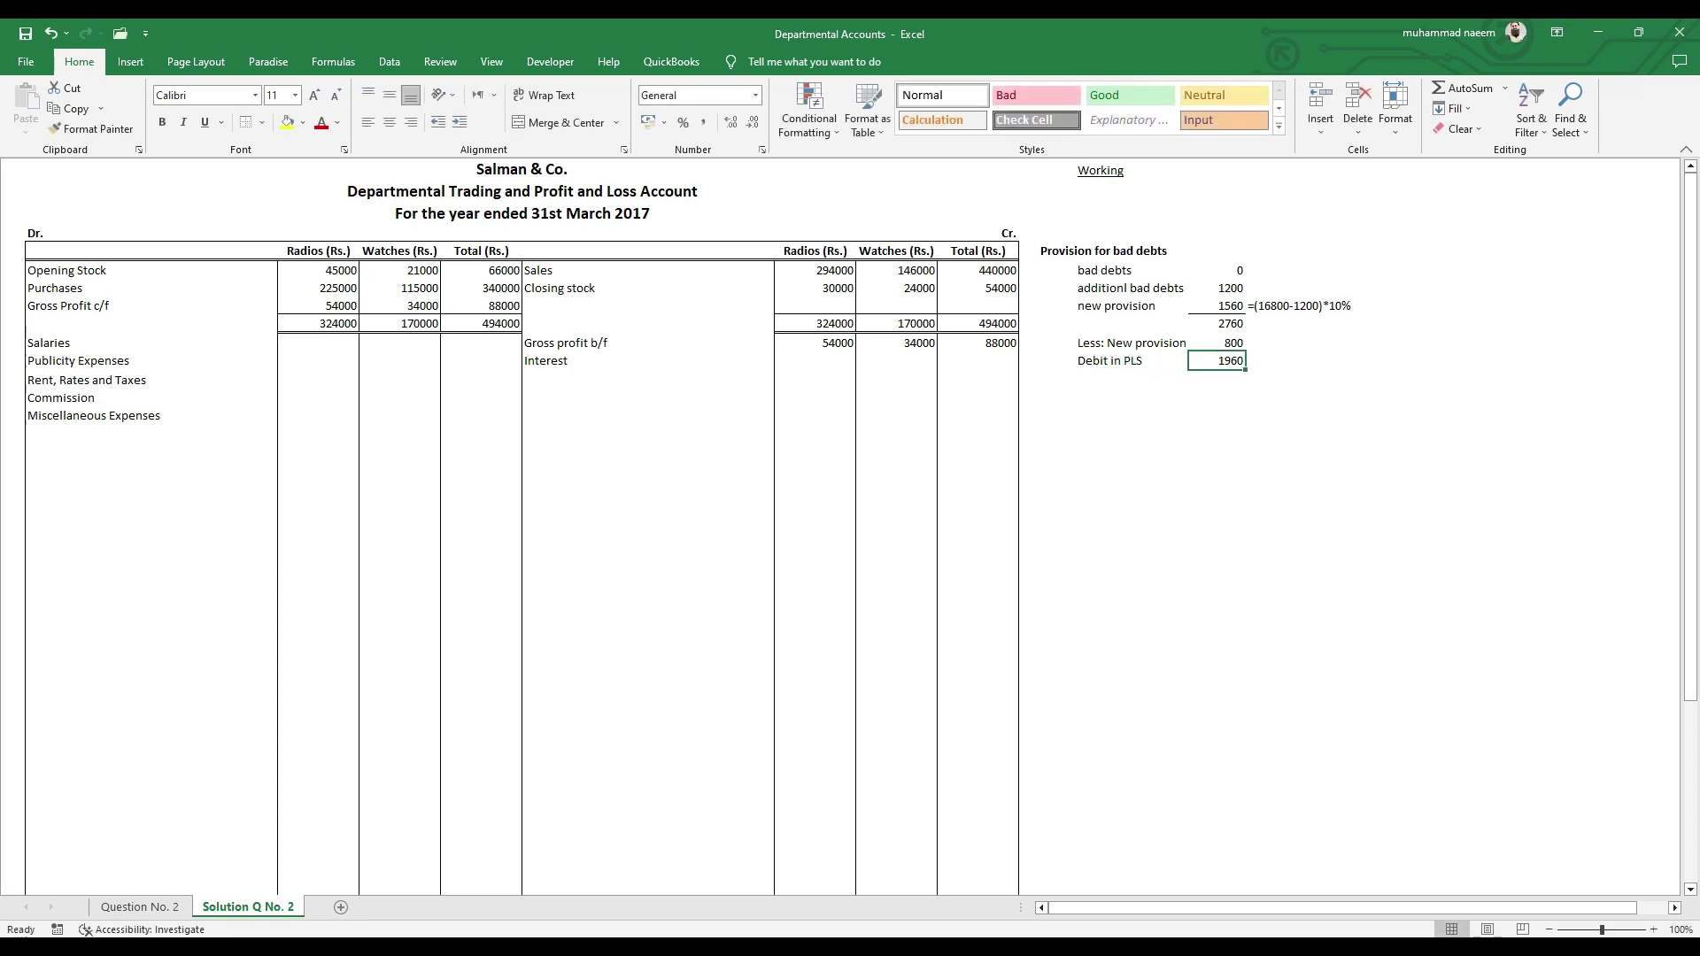
# - Add a "Provision for bad and doubtful debts" row below Miscellaneous Expenses with 1960 in the debit side's Total column
pyautogui.click(49, 432)
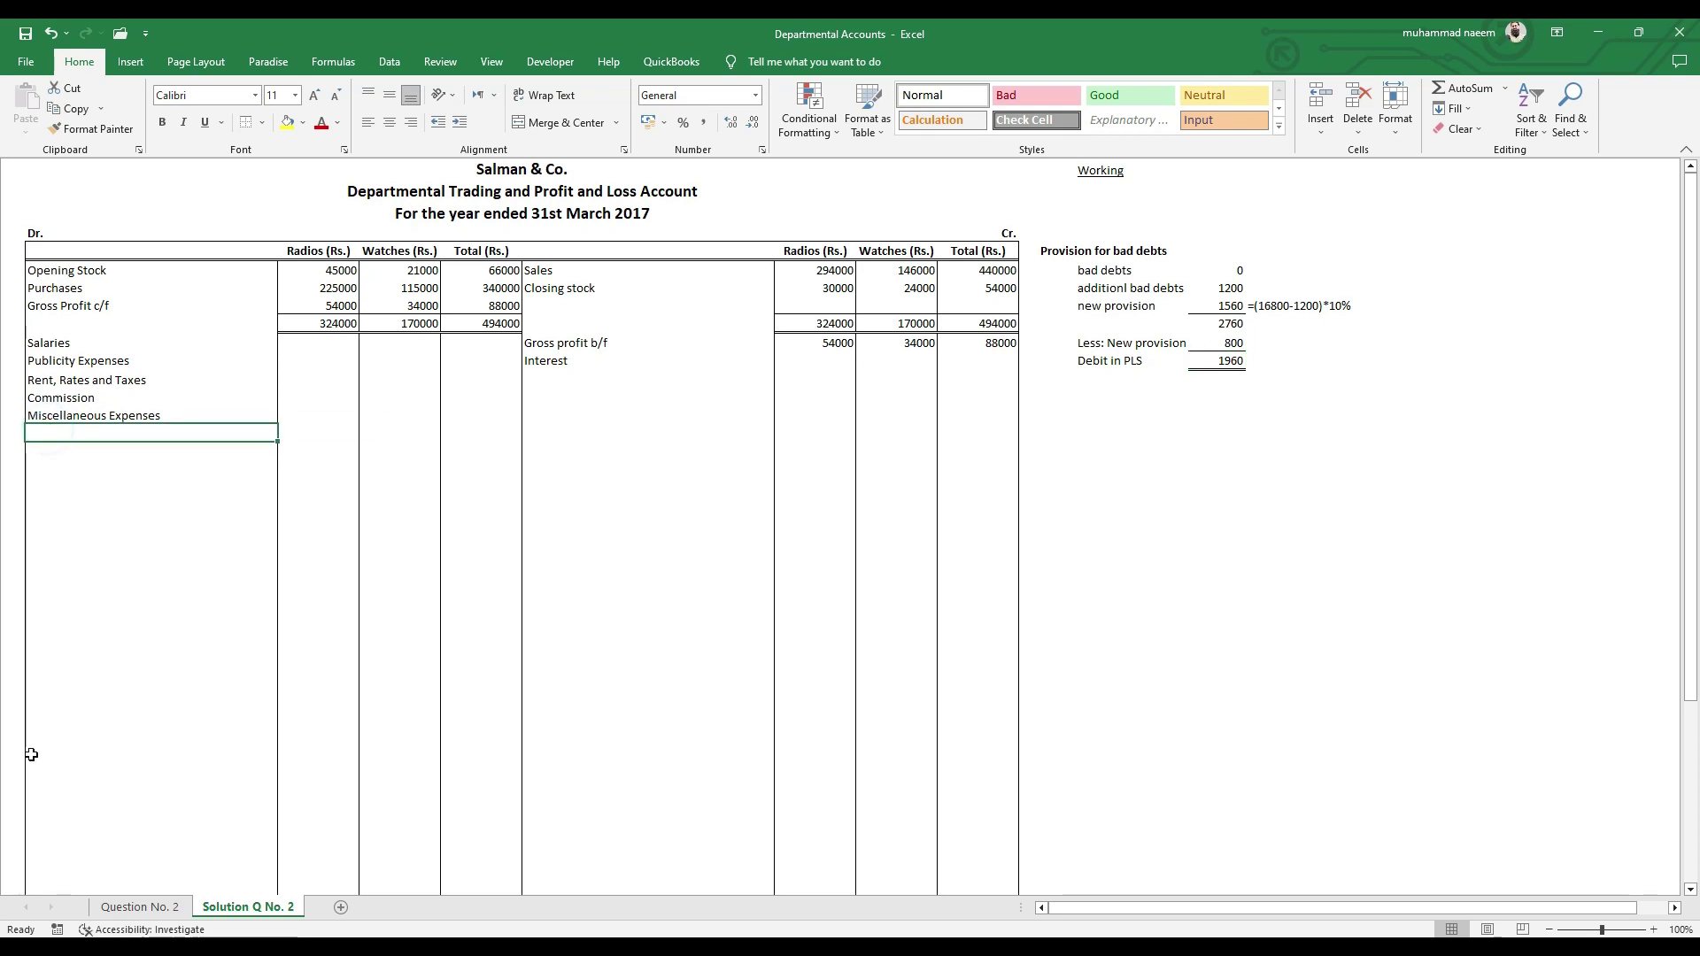
pyautogui.write('Provision for bad and doub')
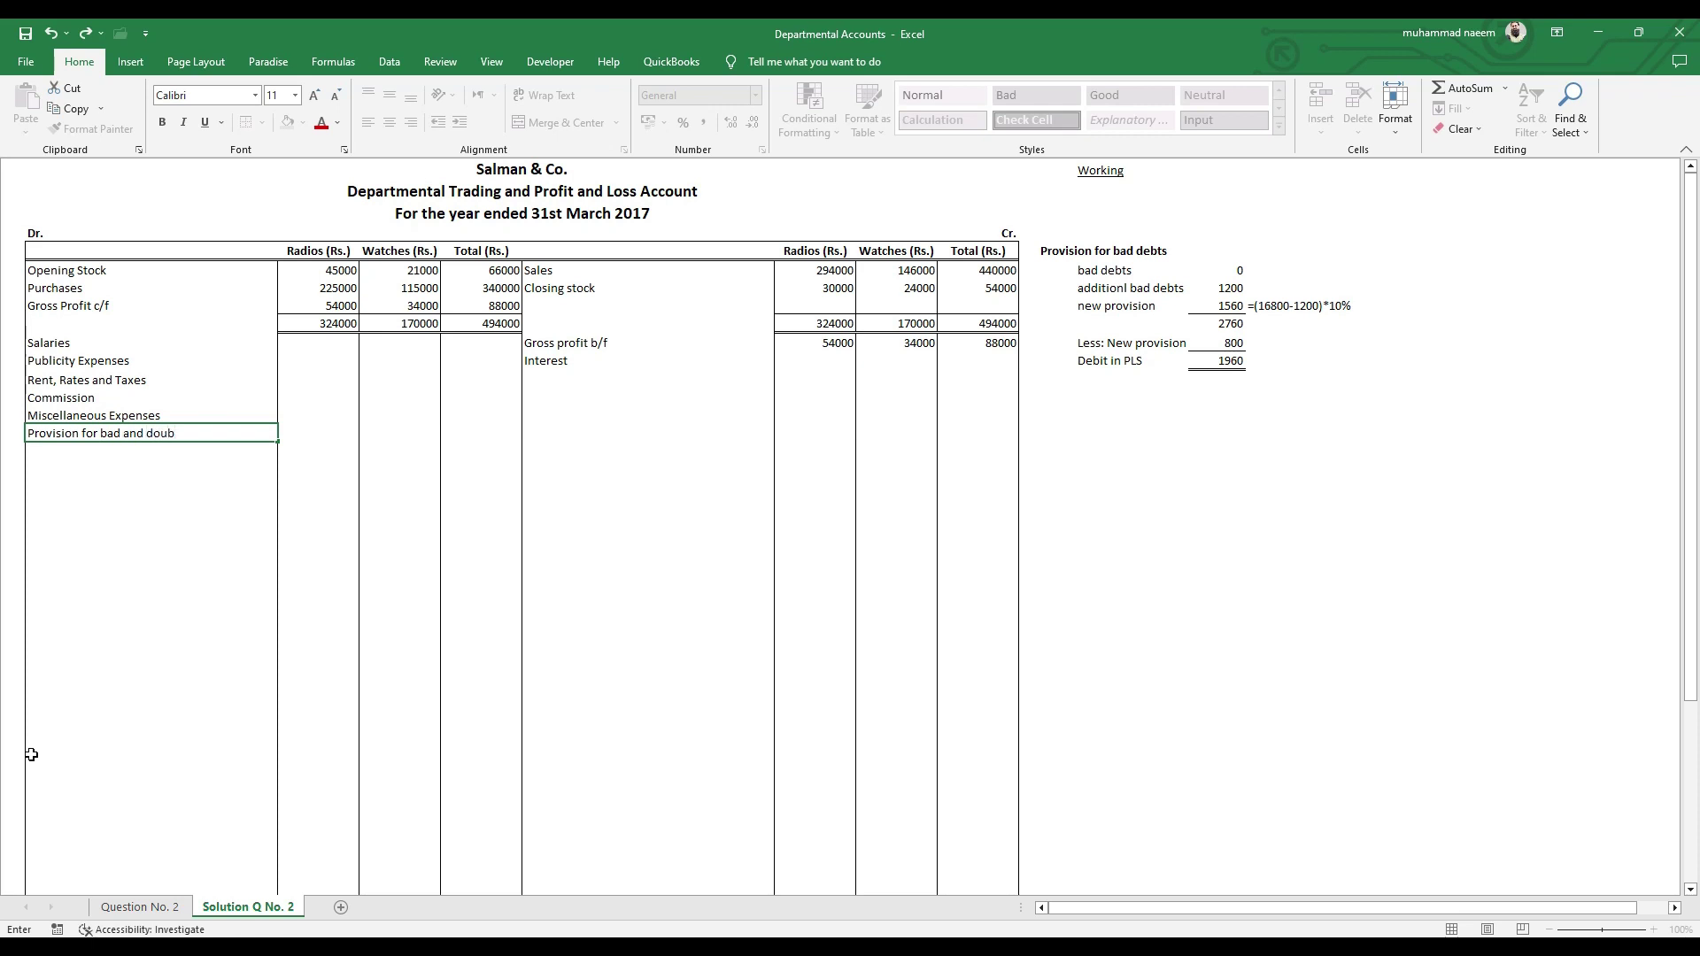
pyautogui.write('tful debt')
pyautogui.press('Right')
pyautogui.press('Right')
pyautogui.press('Right')
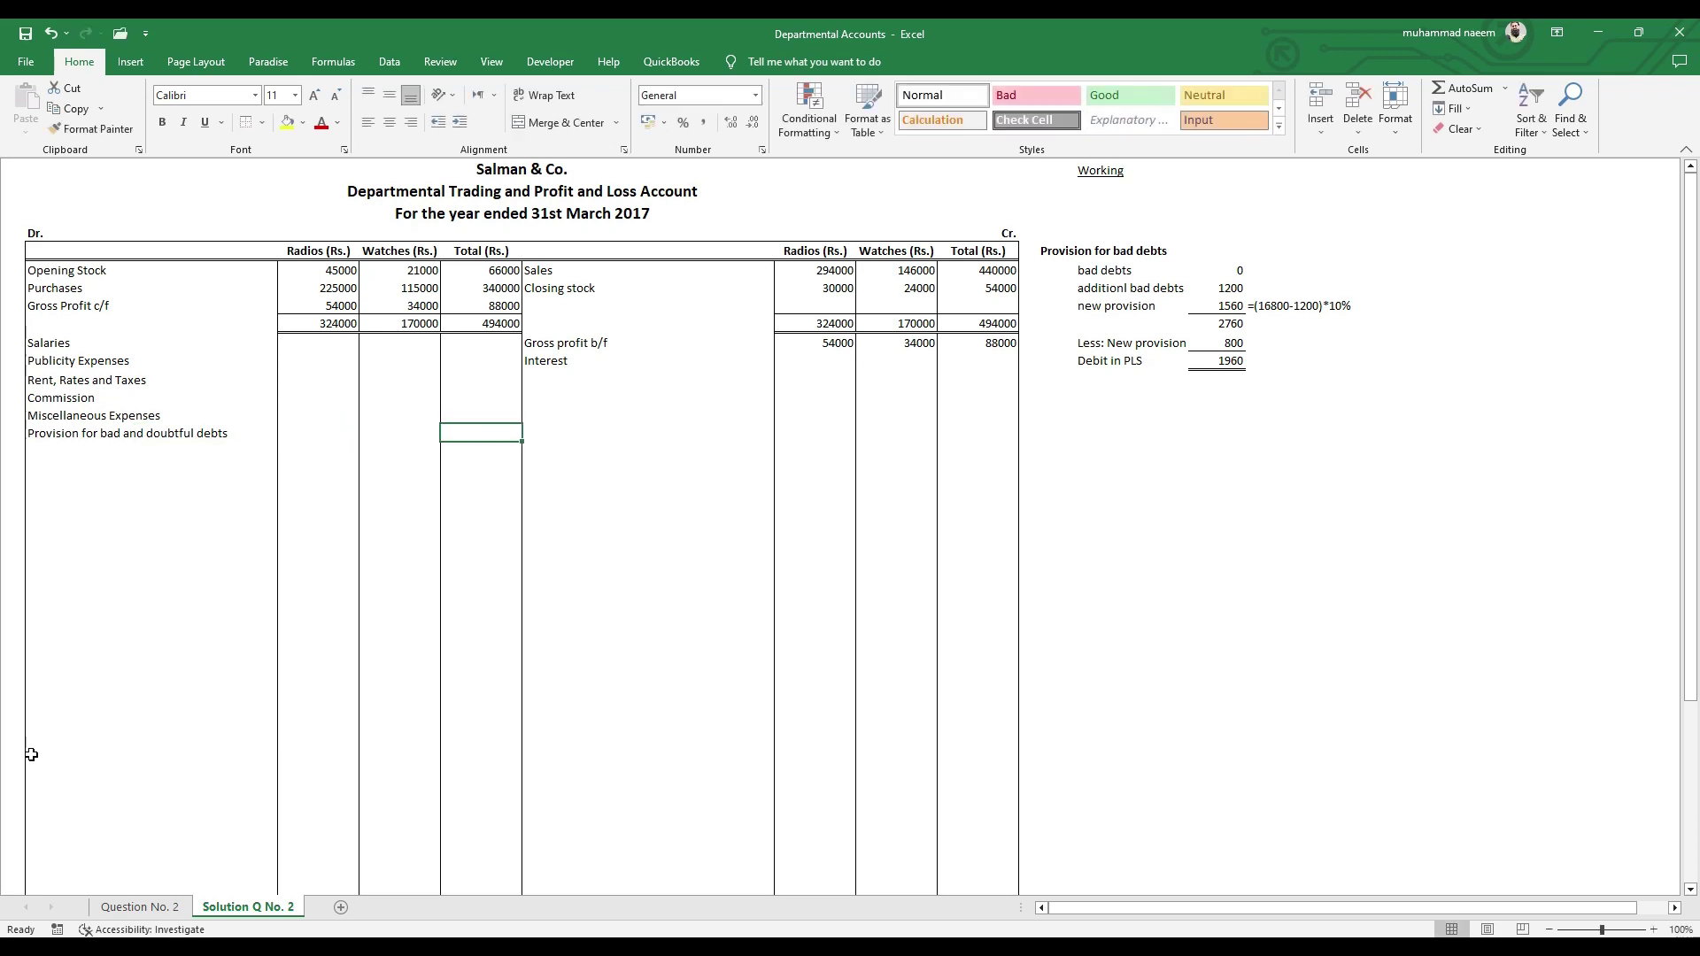
pyautogui.write('1960')
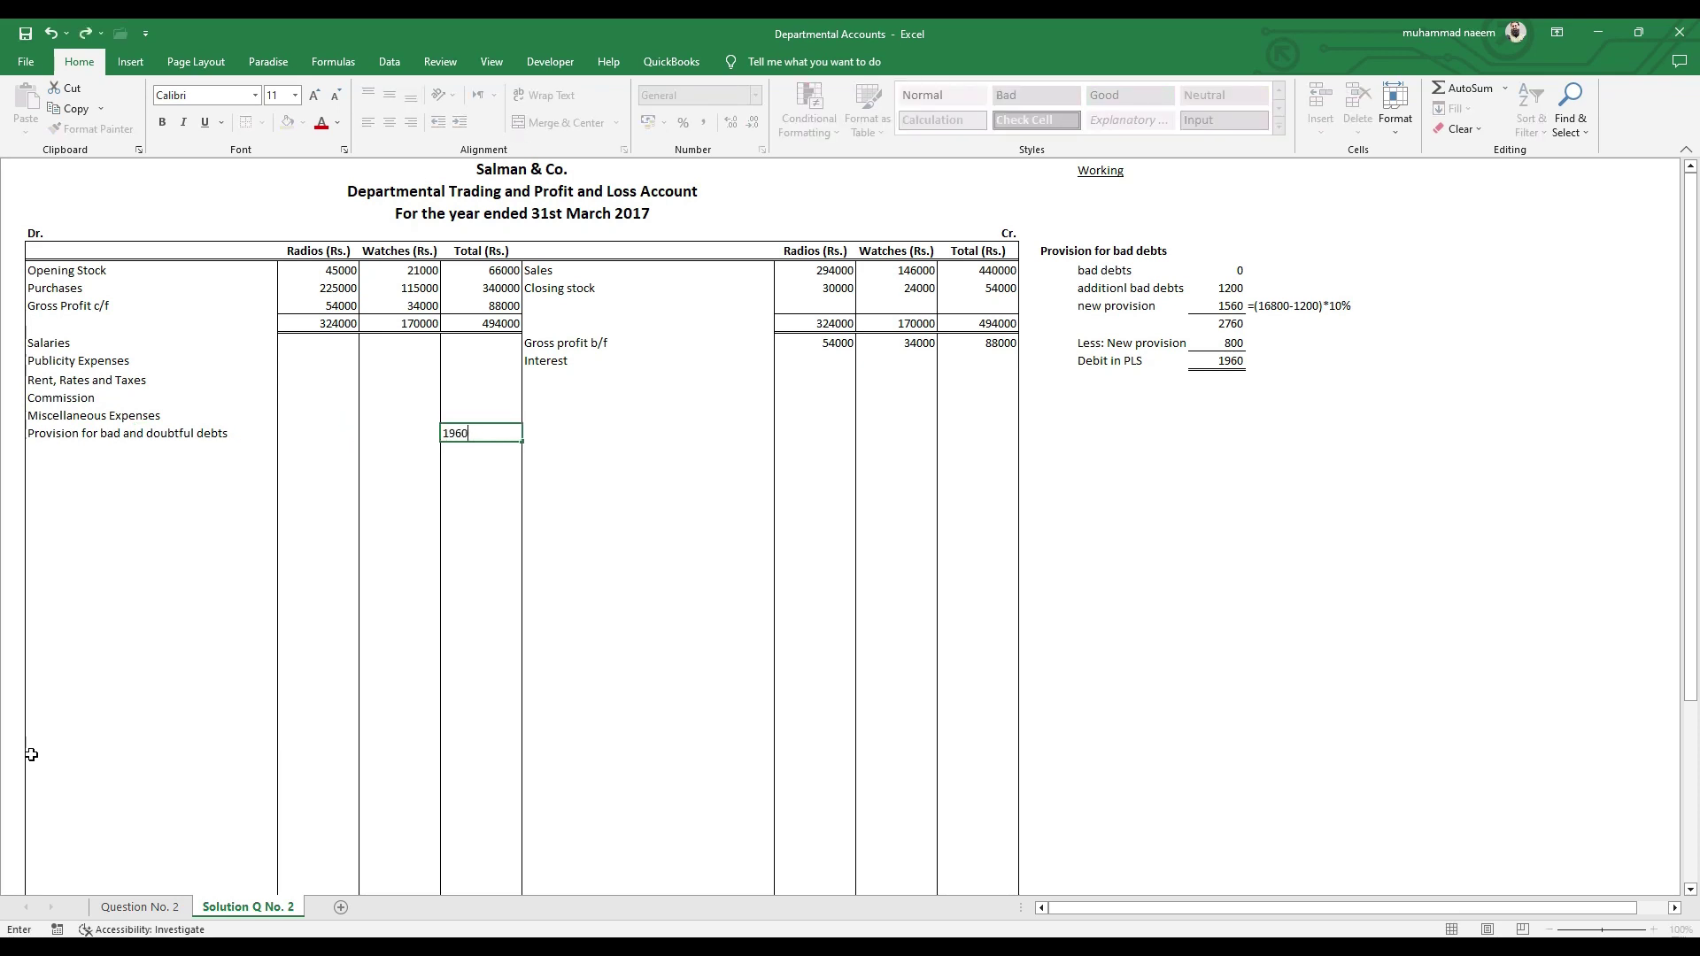
pyautogui.press('Right')
# - Go to the empty cell two rows below the "Debit in PLS" label in the working area
pyautogui.press('Right')
pyautogui.press('Right')
pyautogui.press('Right')
pyautogui.press('Right')
pyautogui.press('Right')
pyautogui.press('Right')
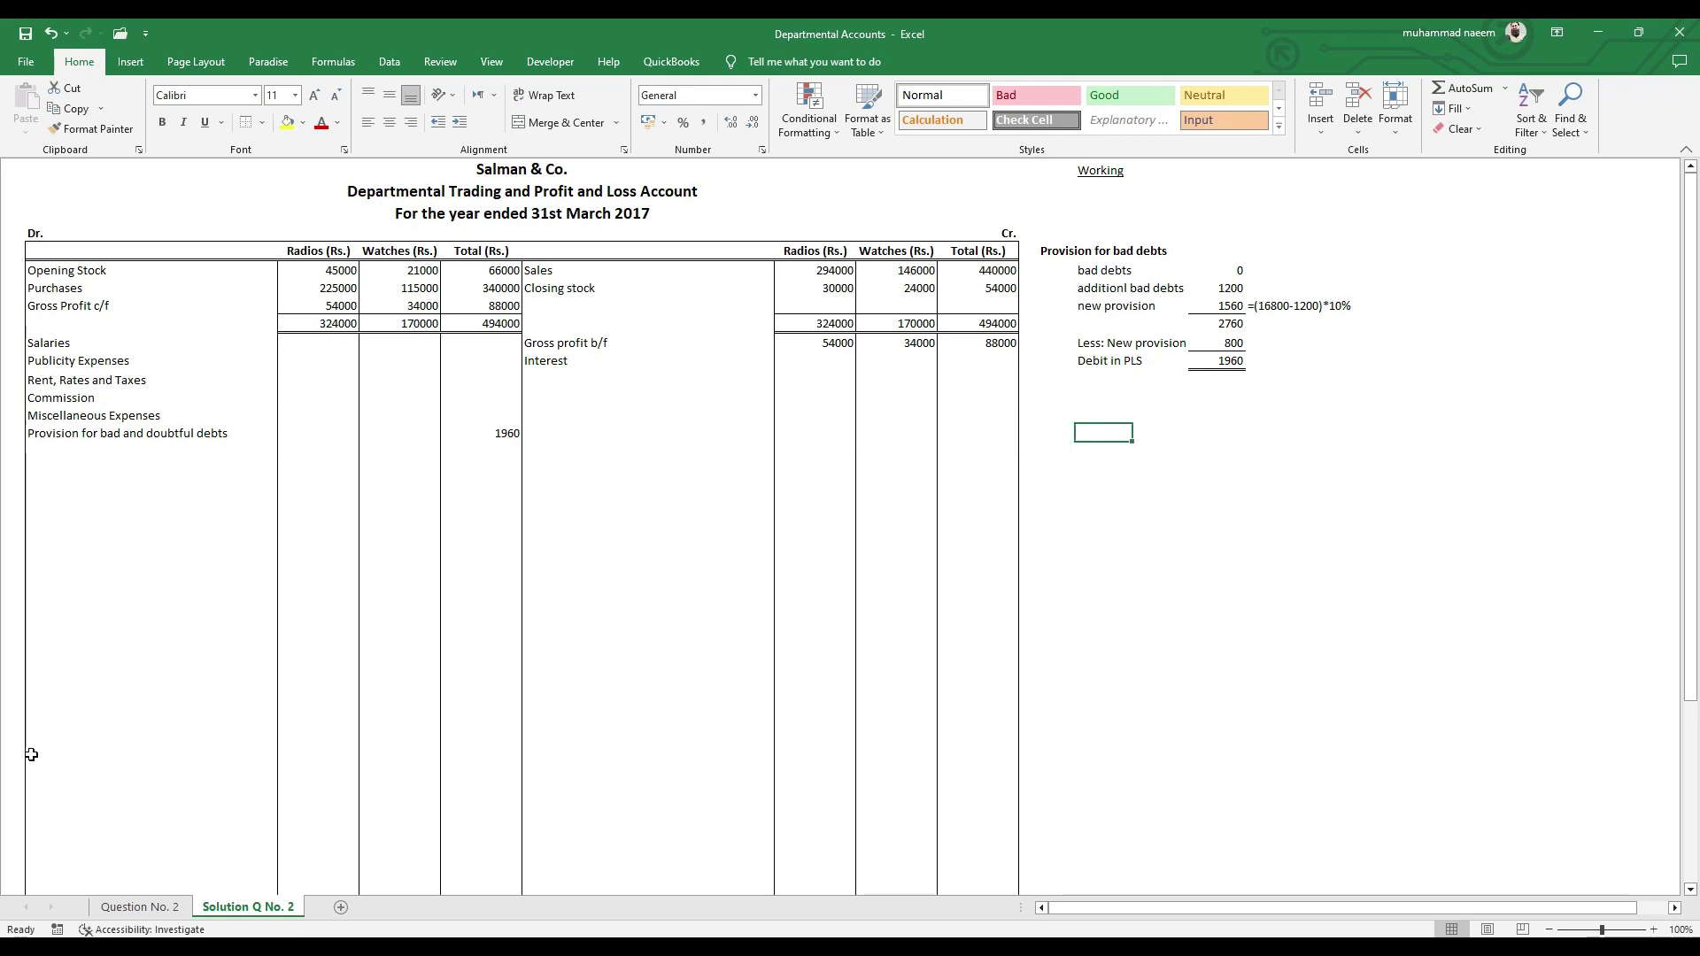
pyautogui.press('Left')
pyautogui.press('Up')
pyautogui.press('Up')
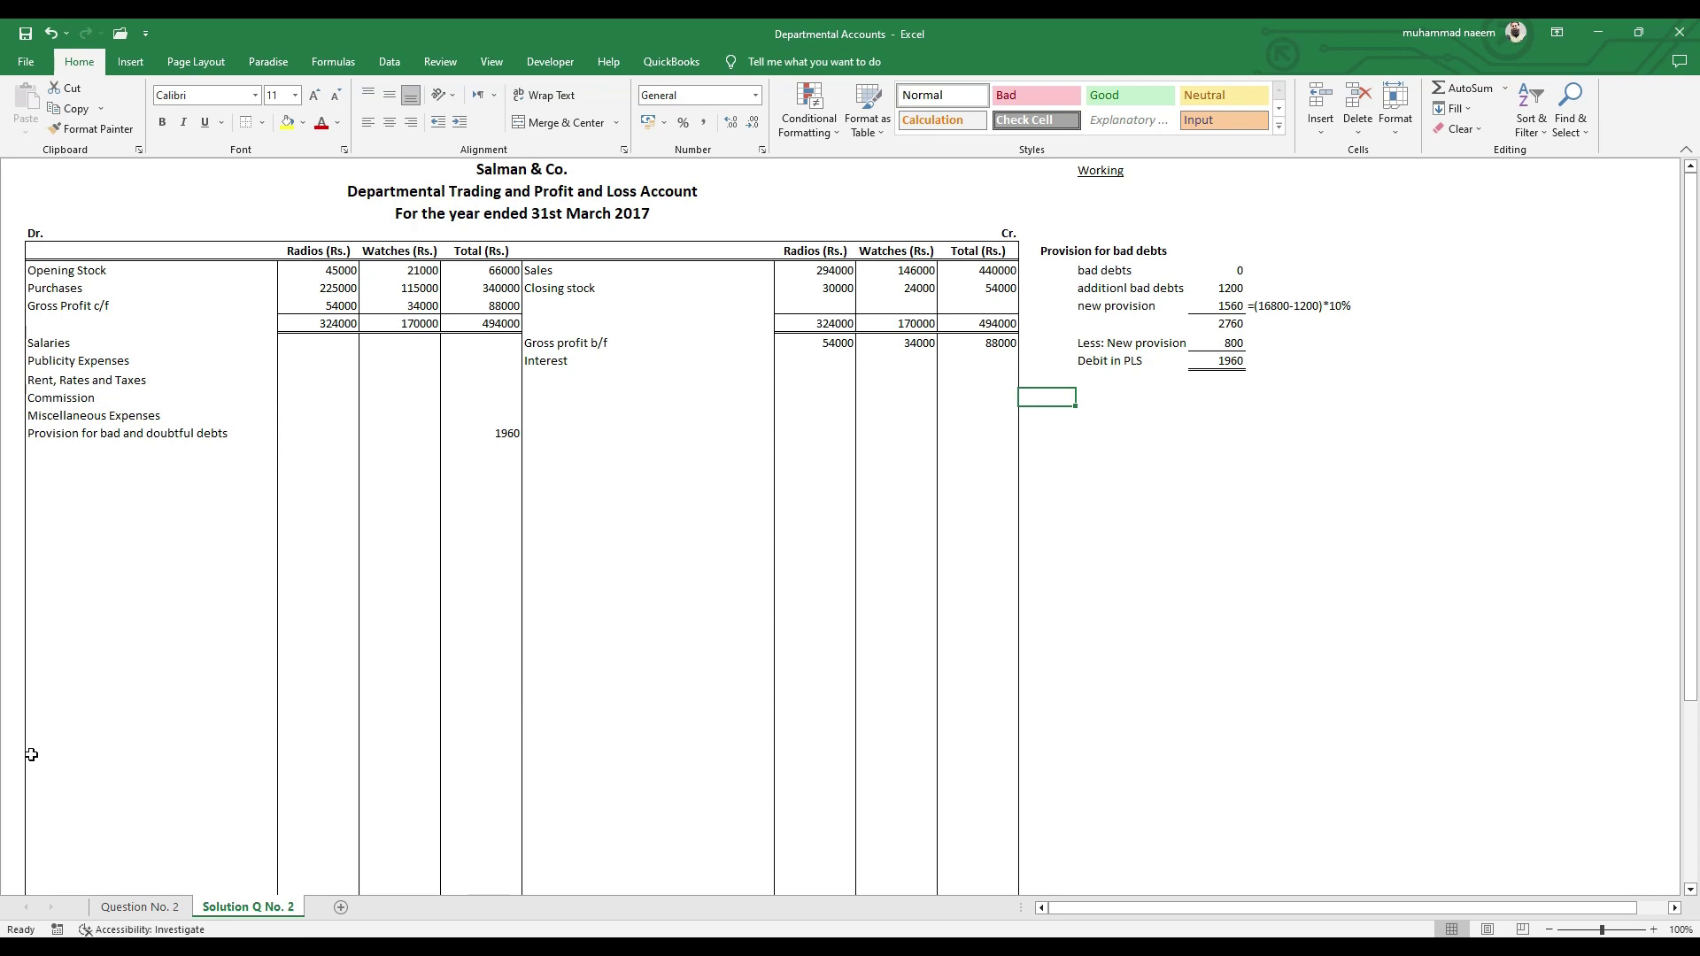
pyautogui.write('Ou')
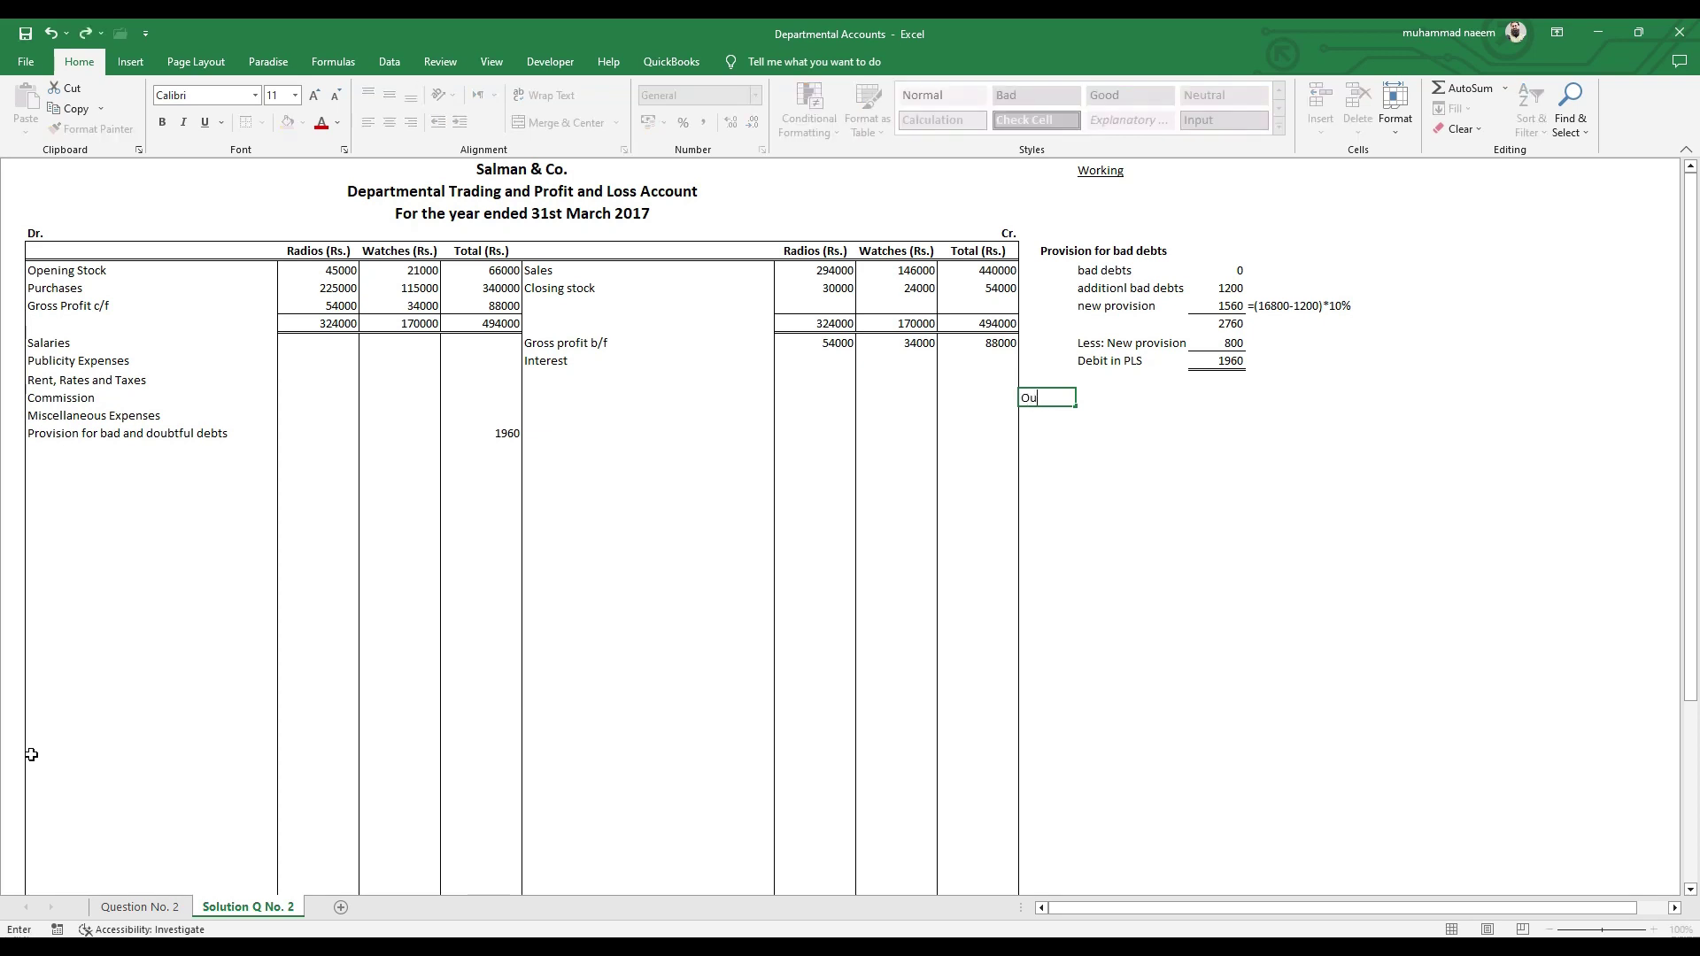
pyautogui.press('BackSpace')
pyautogui.press('Right')
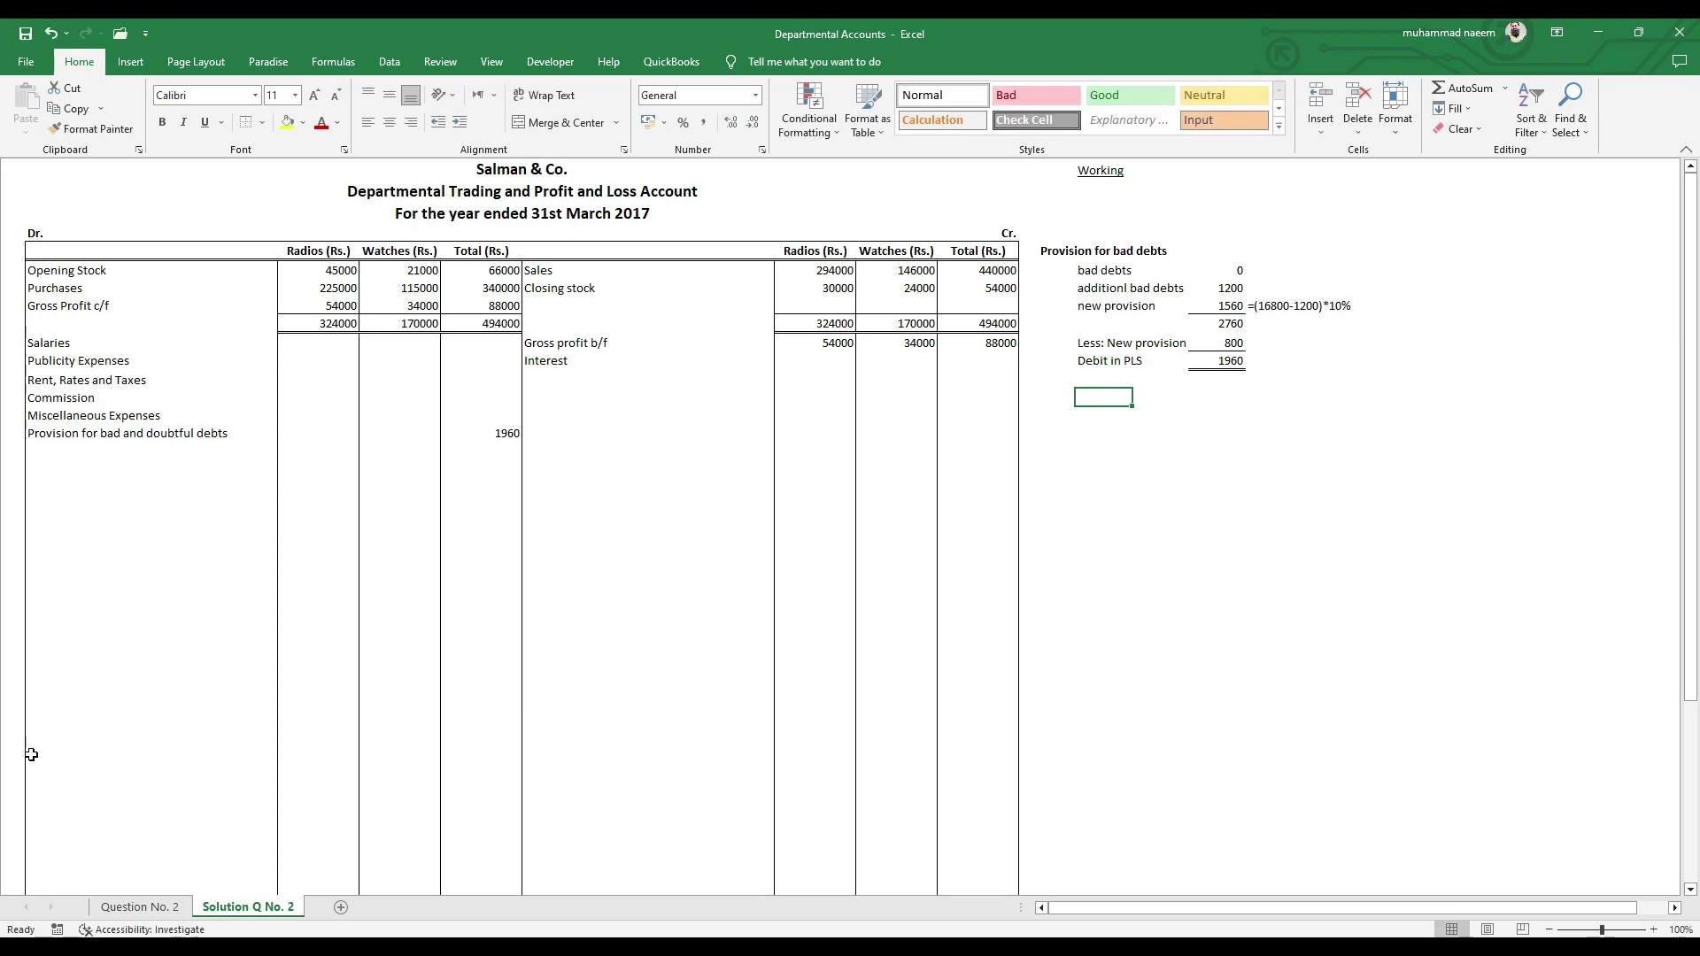
pyautogui.write('Outstanding j')
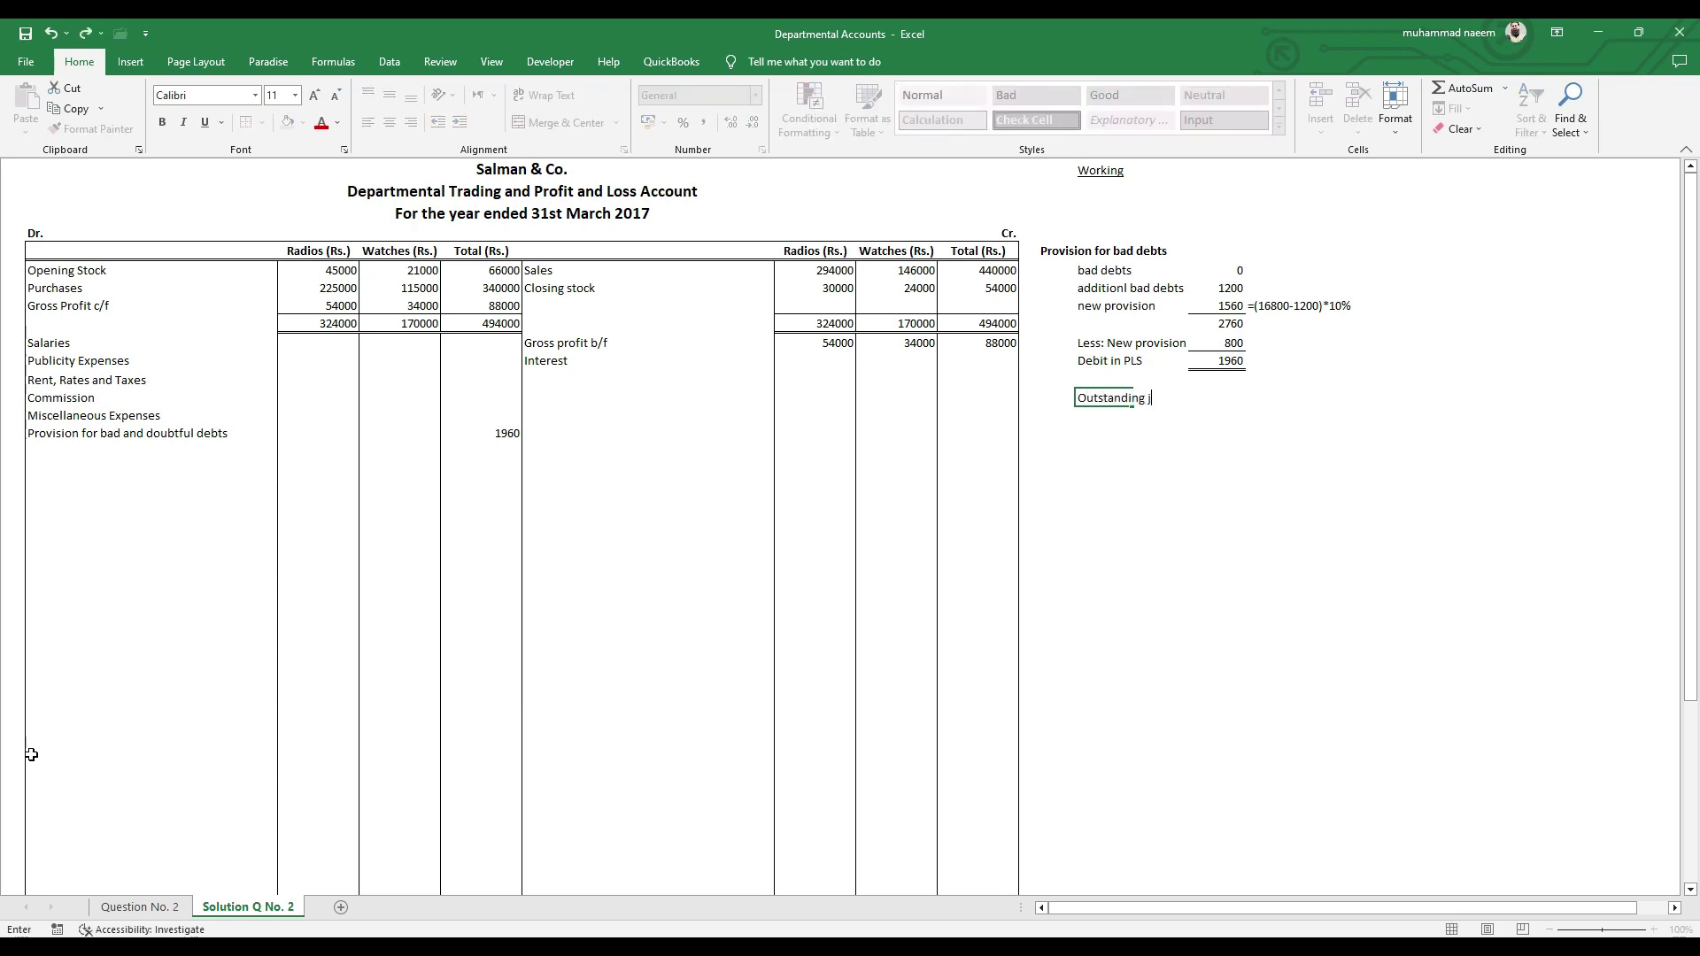
pyautogui.press('BackSpace')
pyautogui.press('BackSpace')
pyautogui.press('BackSpace')
pyautogui.press('BackSpace')
pyautogui.press('BackSpace')
pyautogui.press('BackSpace')
pyautogui.press('BackSpace')
pyautogui.press('BackSpace')
pyautogui.press('BackSpace')
pyautogui.press('BackSpace')
pyautogui.press('BackSpace')
# - Enter a bold "Publicity Expenses" label below the provision working and put 8900 beside it
pyautogui.write('Publicity Expenses')
pyautogui.hotkey('ctrl', 'Return')
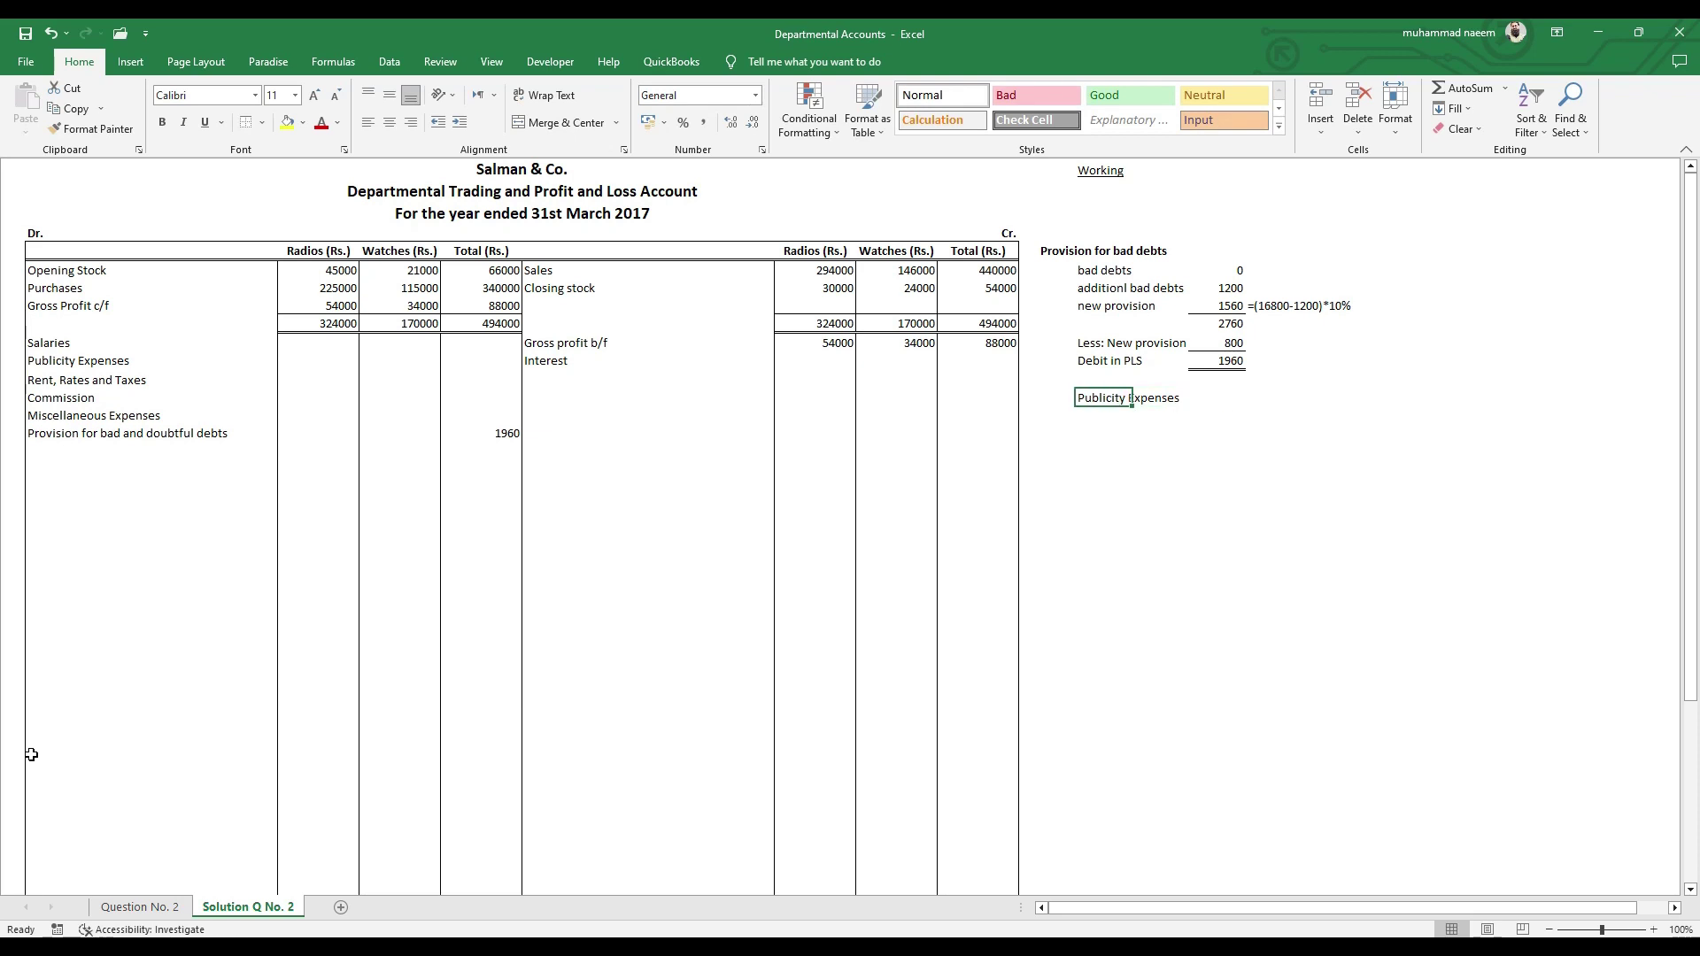
pyautogui.hotkey('ctrl', 'b')
pyautogui.press('Right')
pyautogui.press('Right')
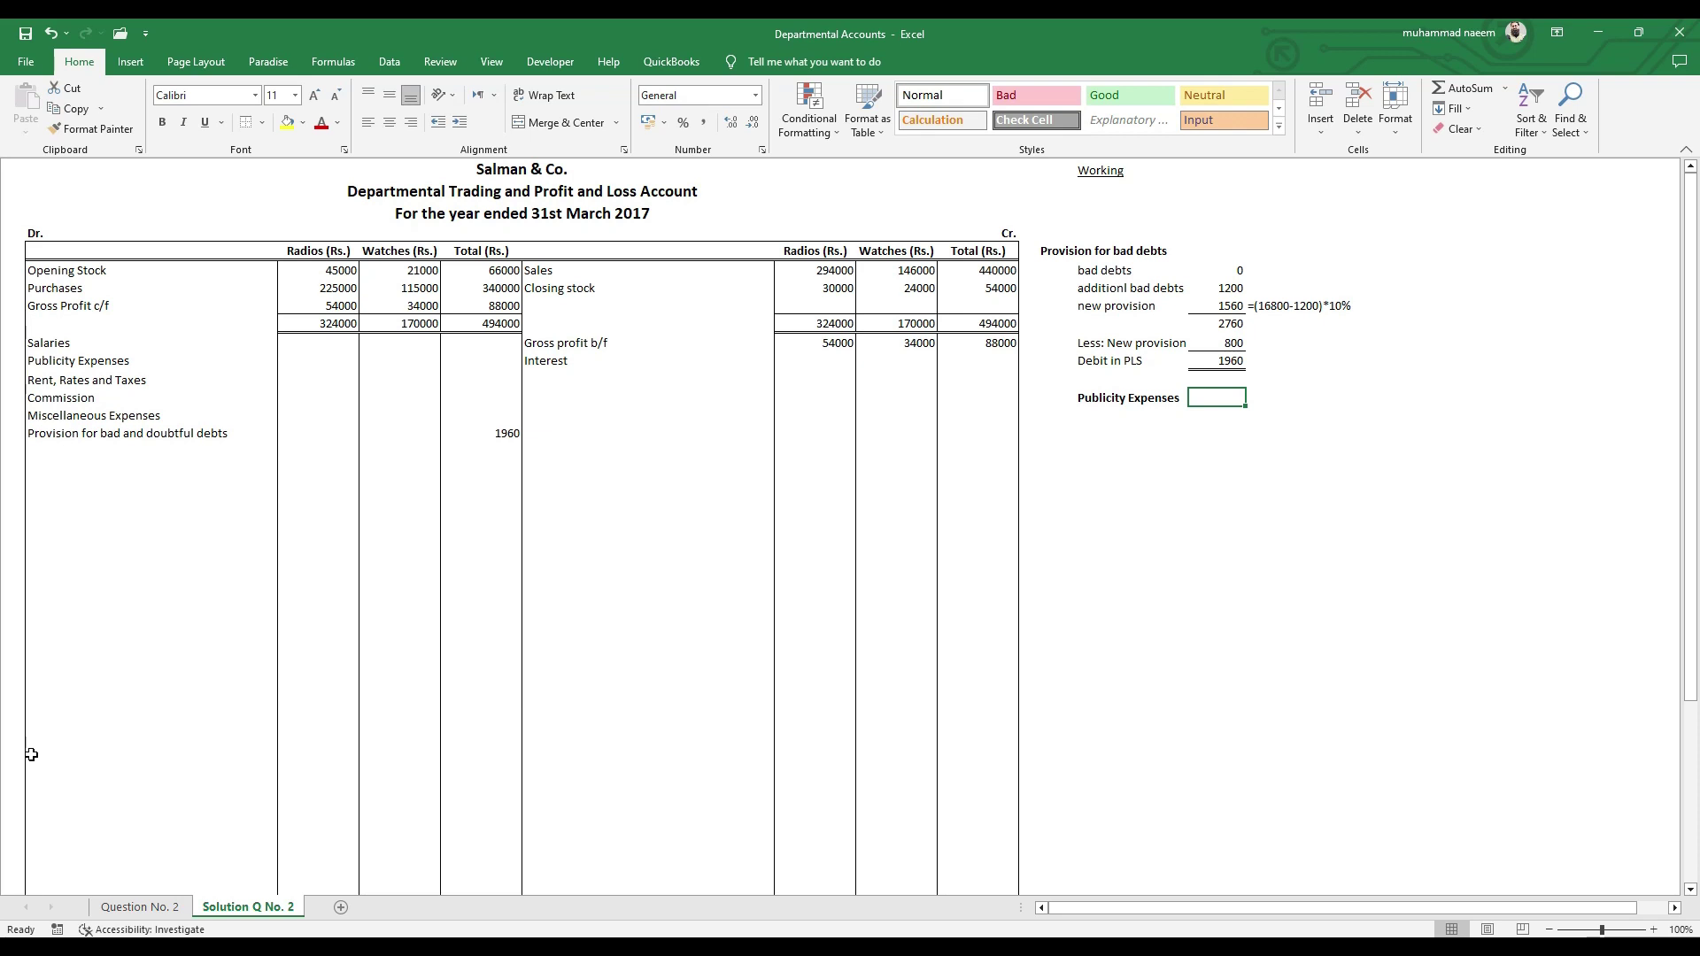
pyautogui.write('8900')
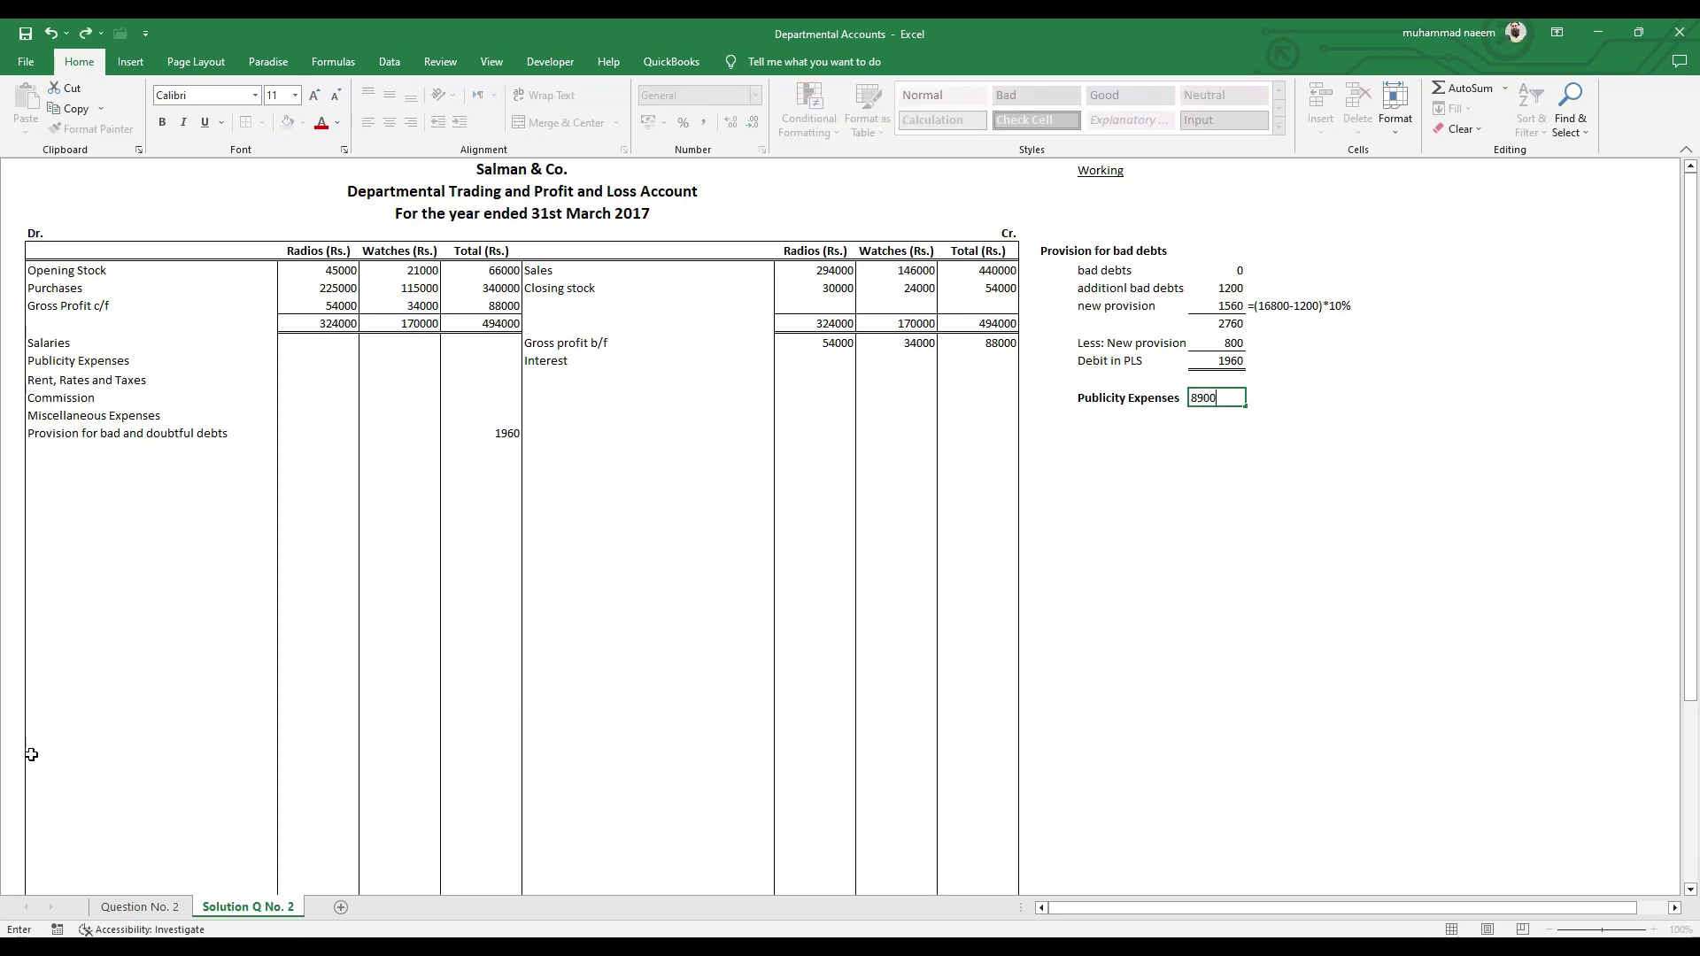
pyautogui.press('Return')
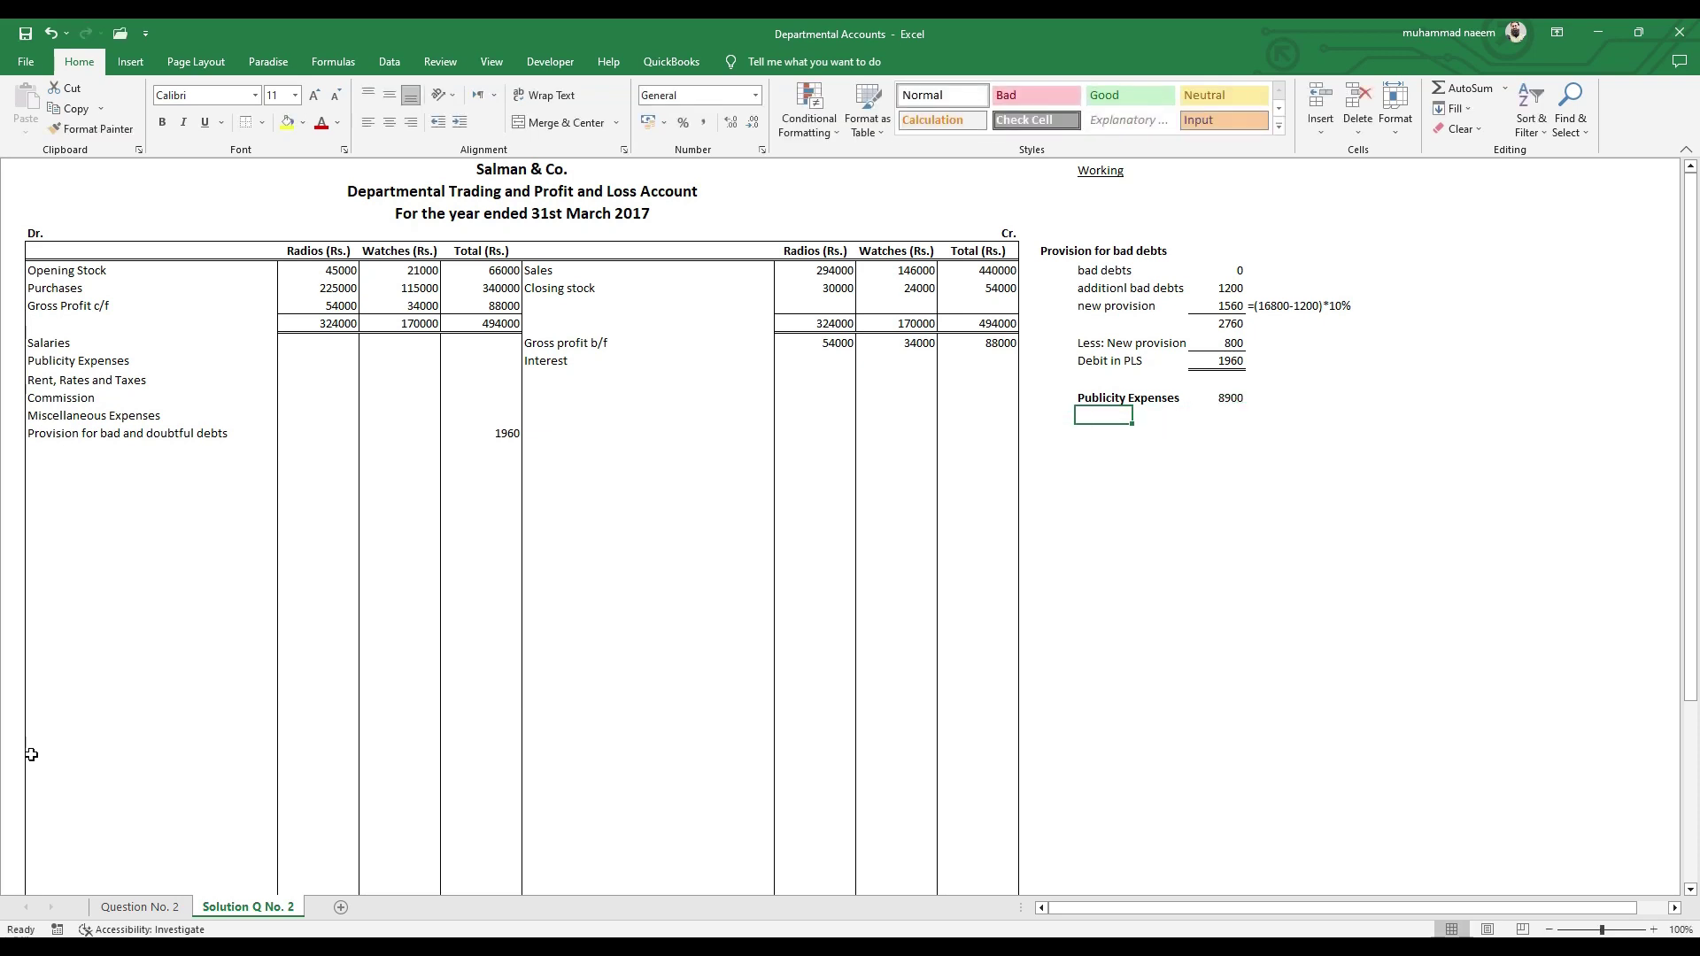
# - Add an "Add: Out" row under Publicity Expenses with the outstanding amount 1300 from the question sheet
pyautogui.write('Add')
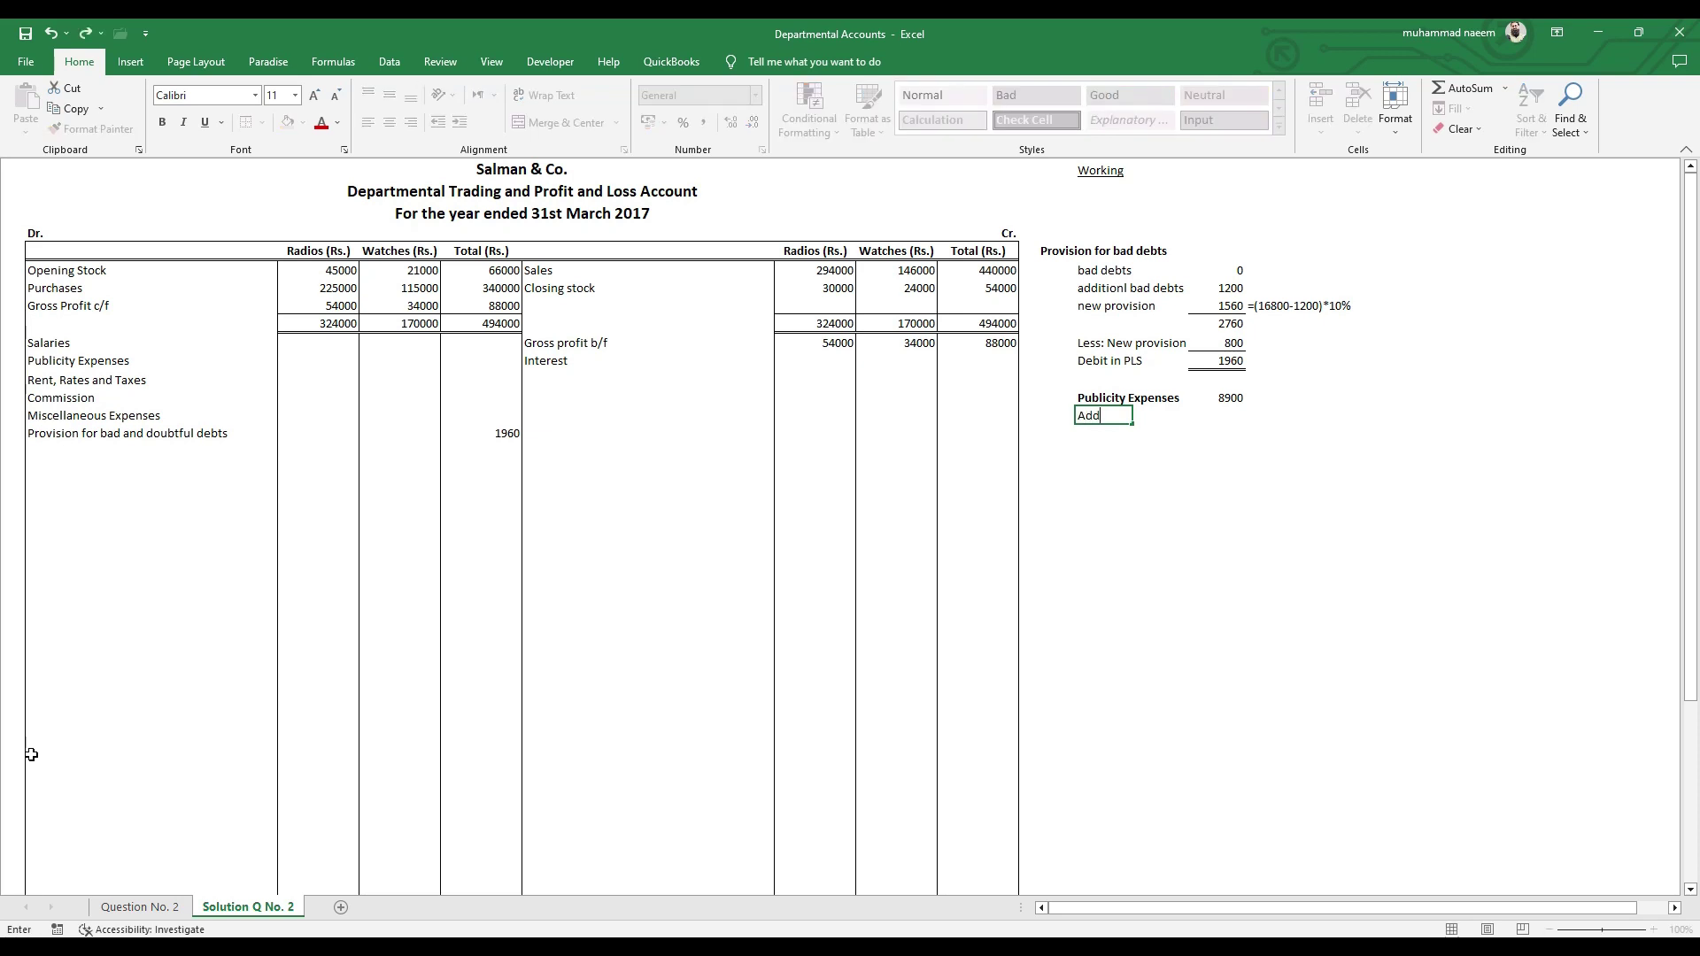
pyautogui.write(': OU')
pyautogui.press('Tab')
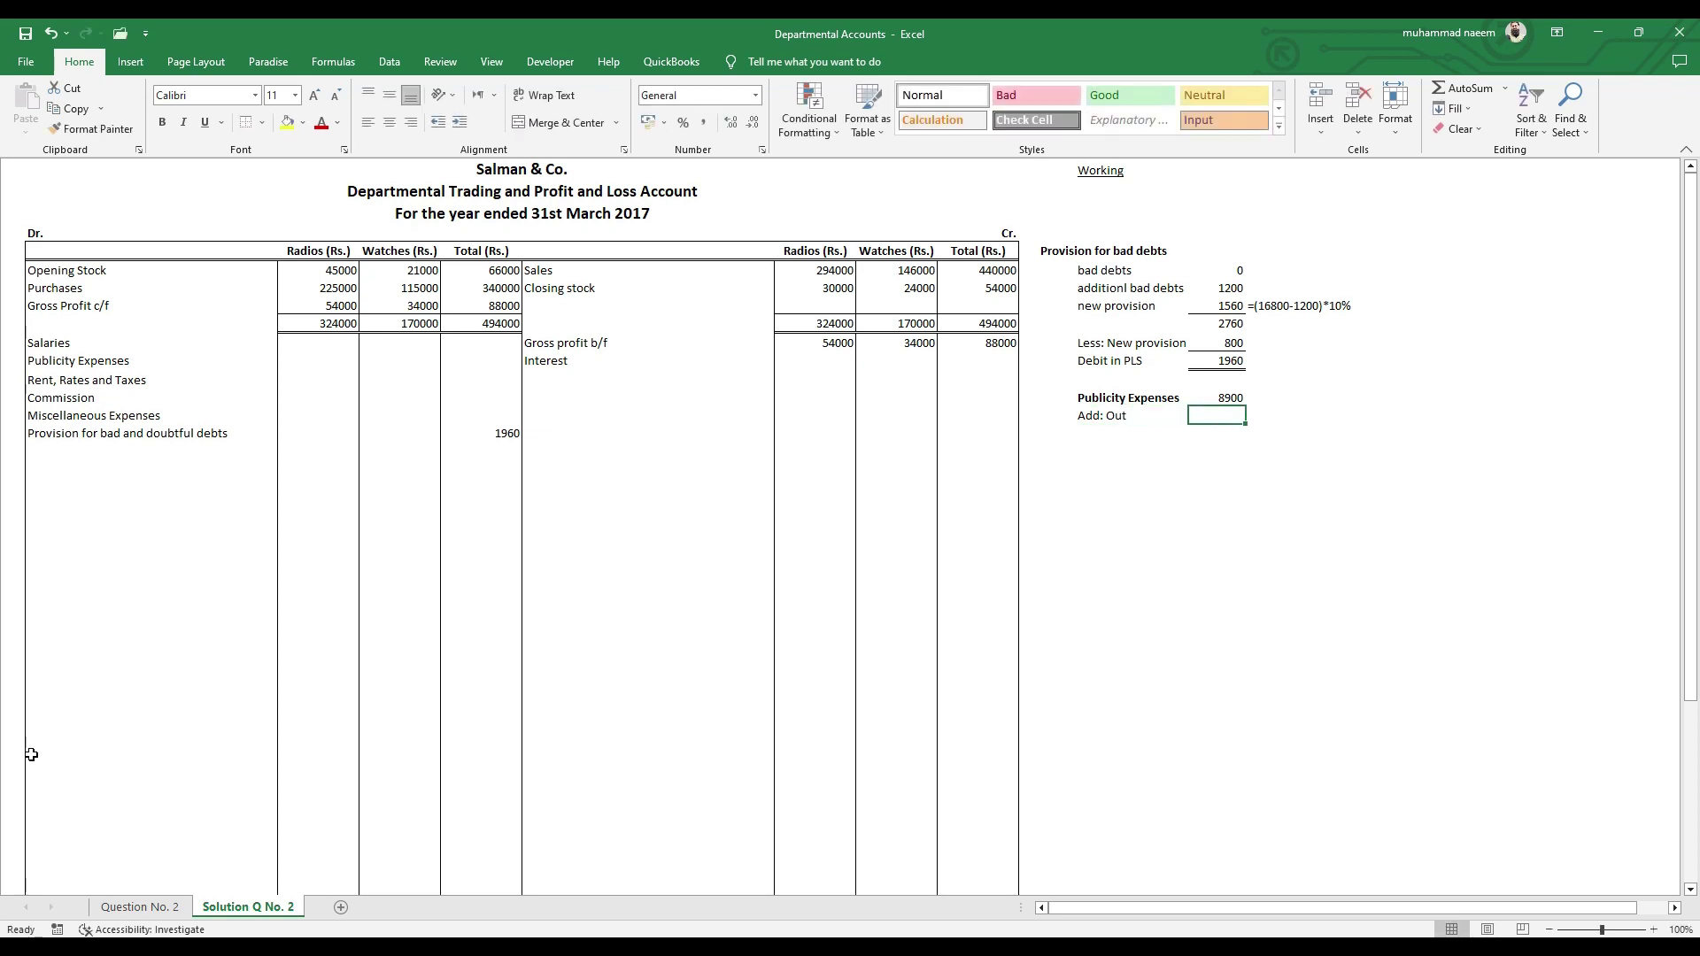
pyautogui.click(139, 907)
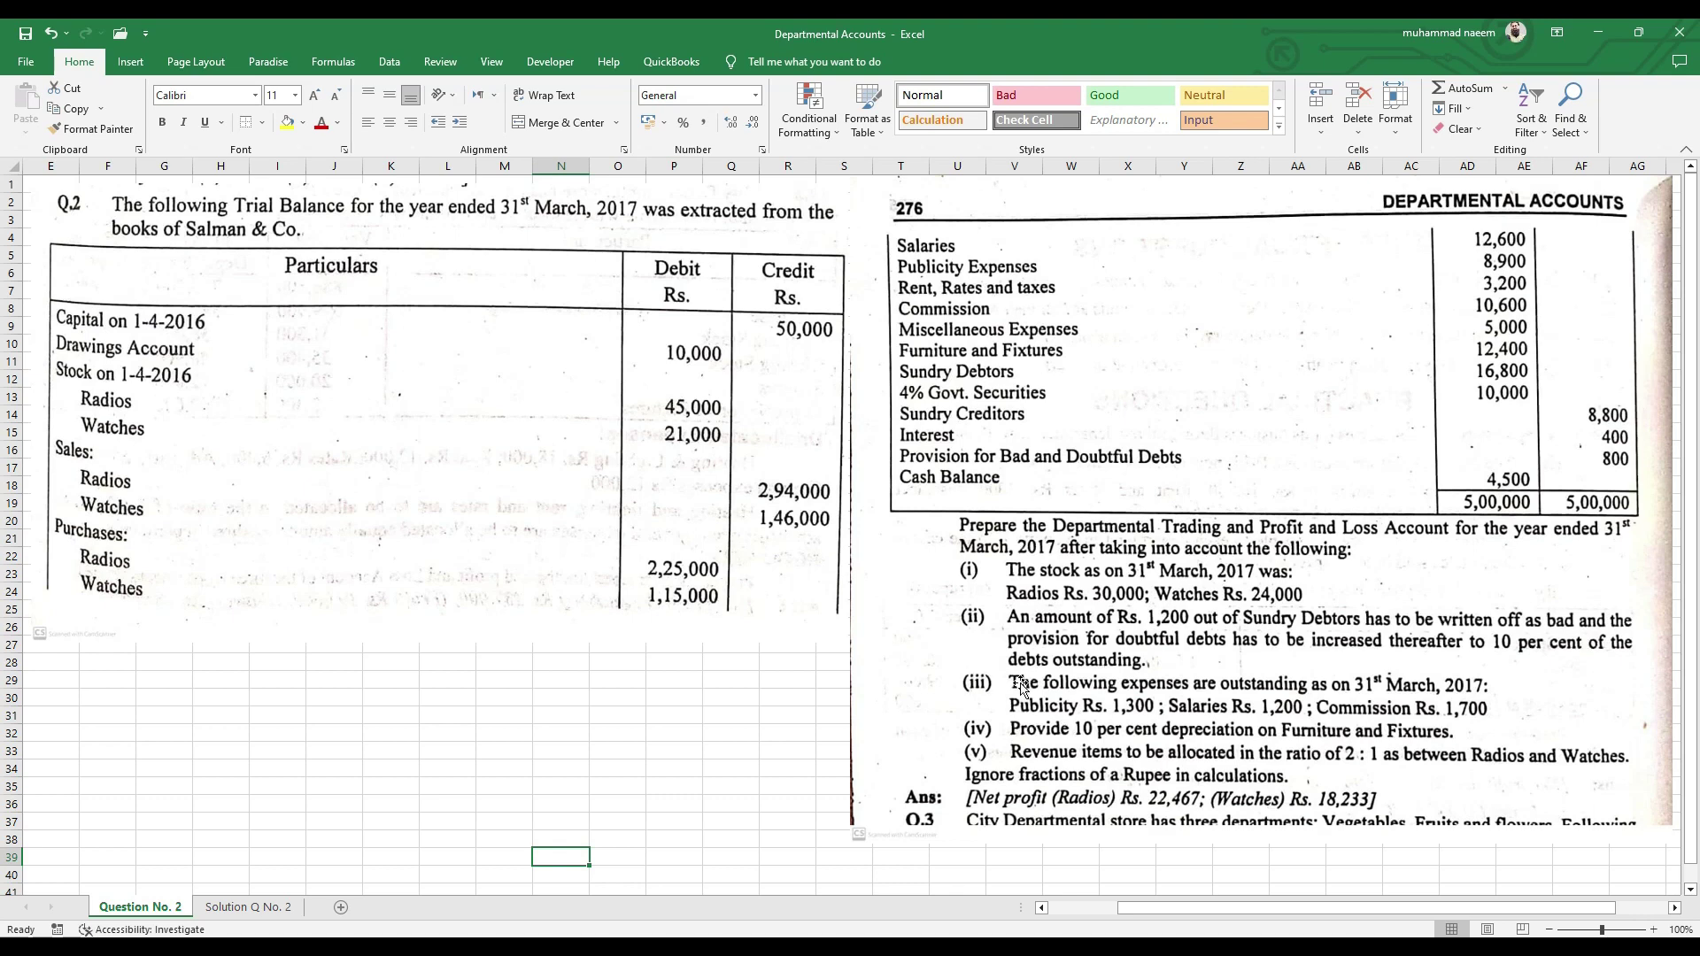
pyautogui.click(248, 906)
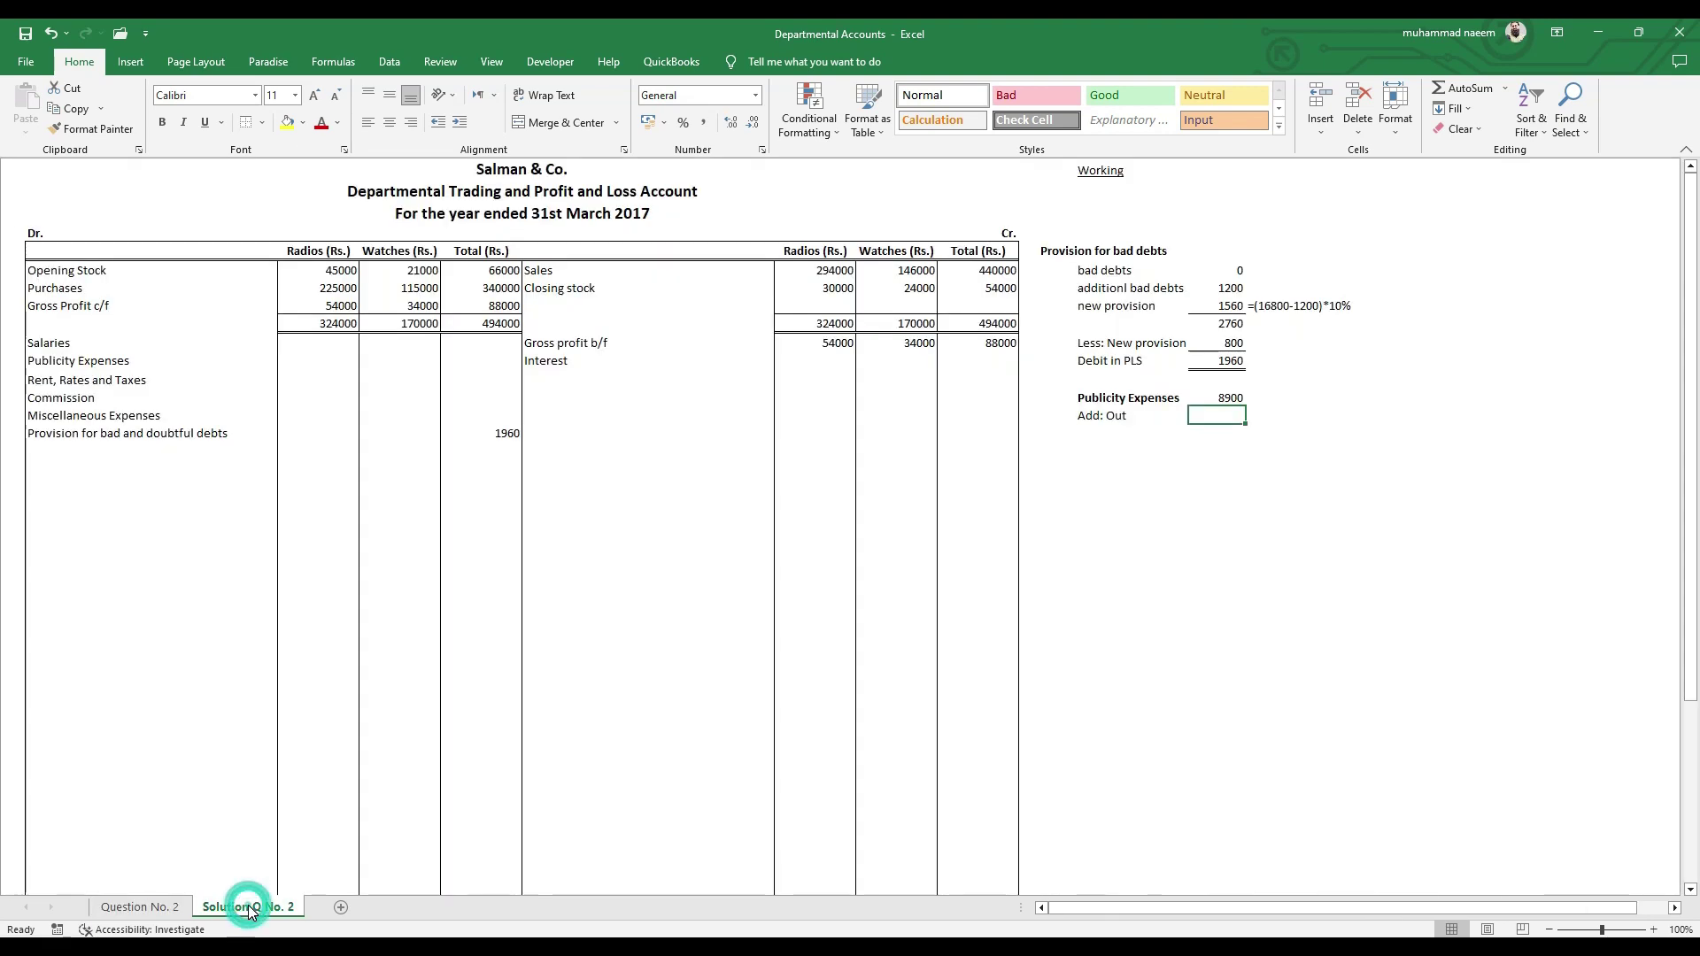
pyautogui.write('1300')
pyautogui.press('Return')
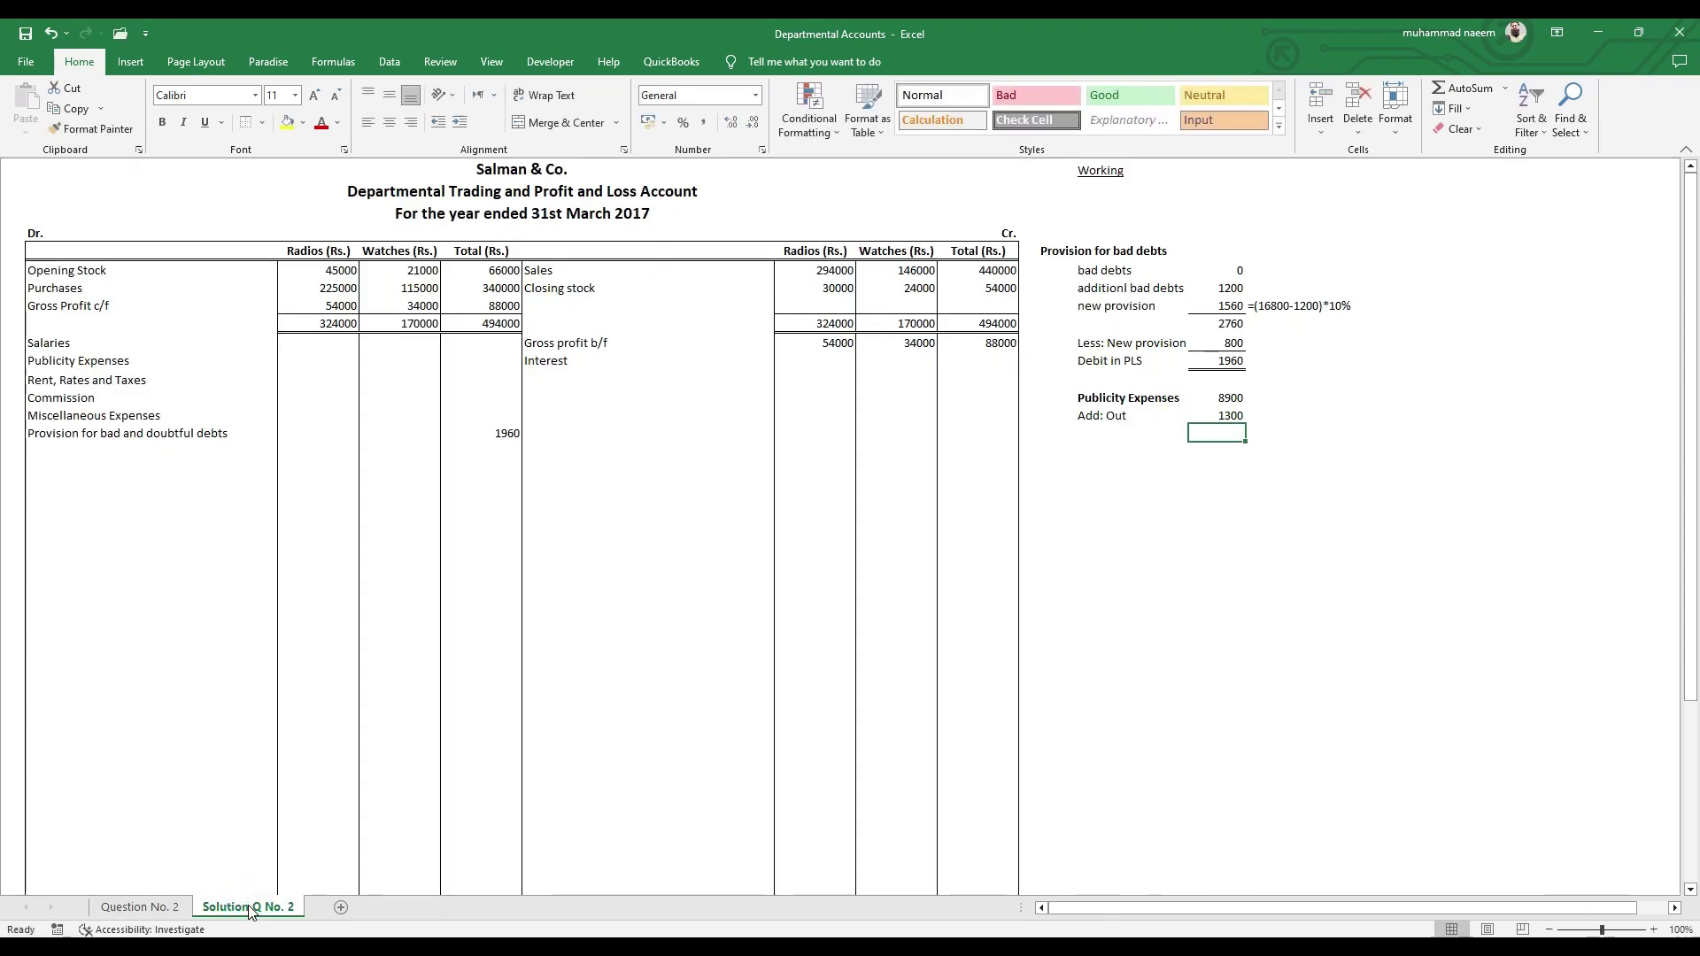
# - Add a "Total" row to the publicity working with a top and double bottom border, summing M13:M14
pyautogui.write('Total')
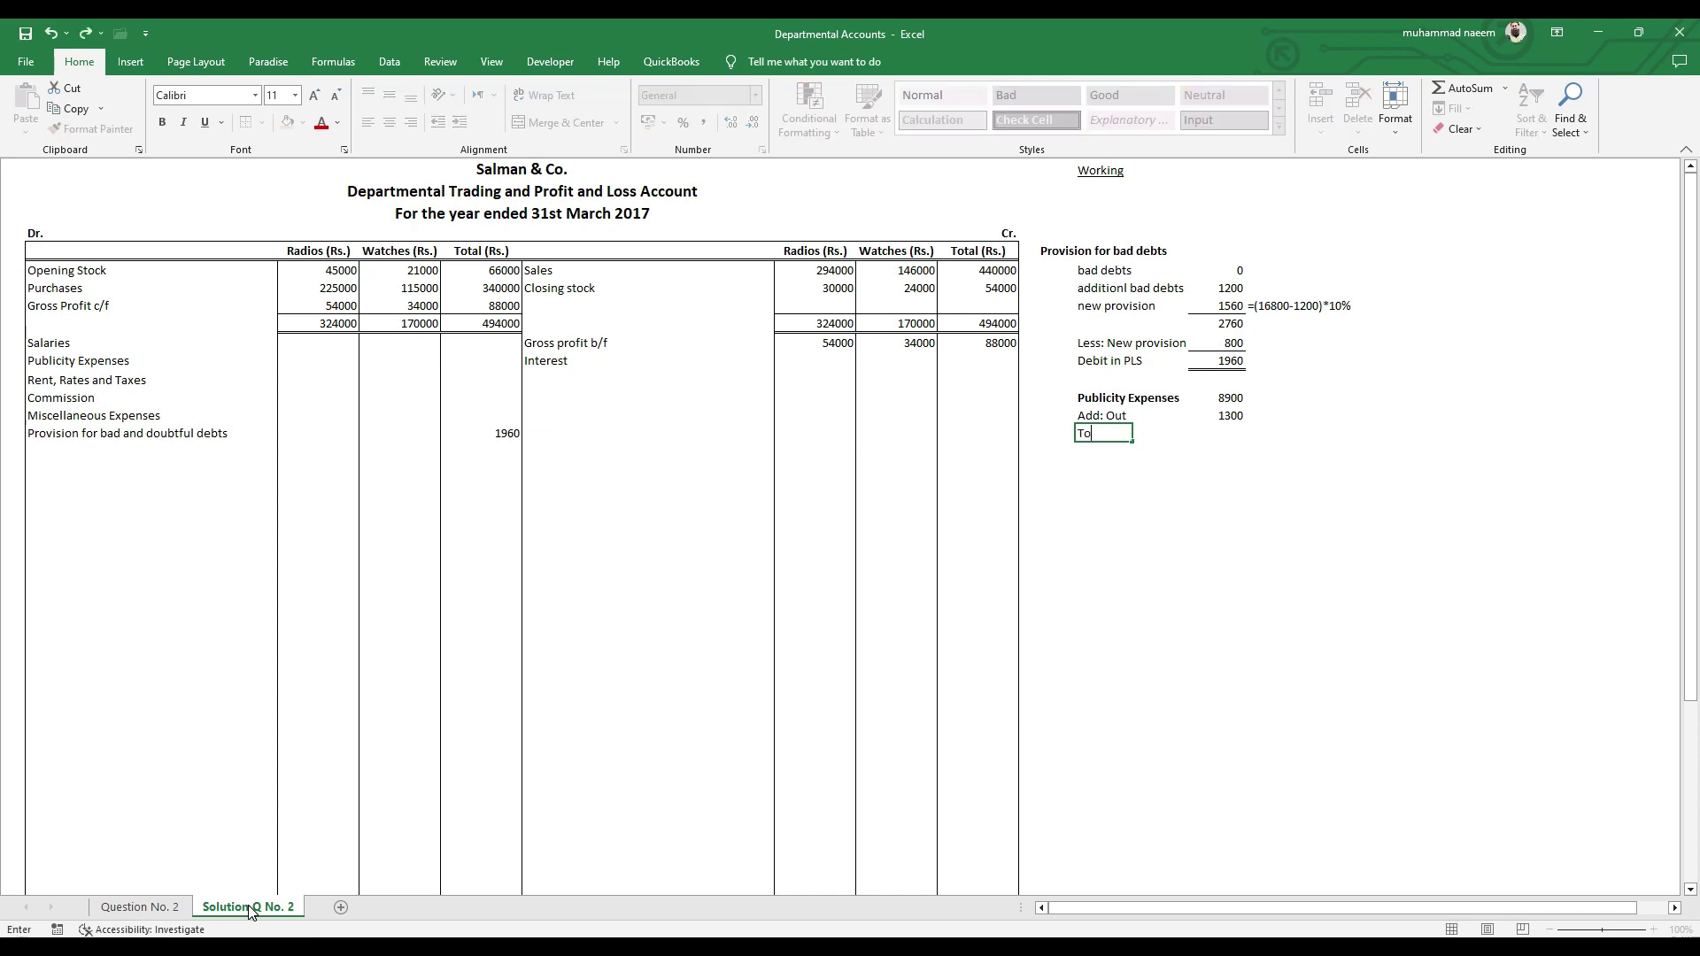
pyautogui.press('Tab')
pyautogui.press('Tab')
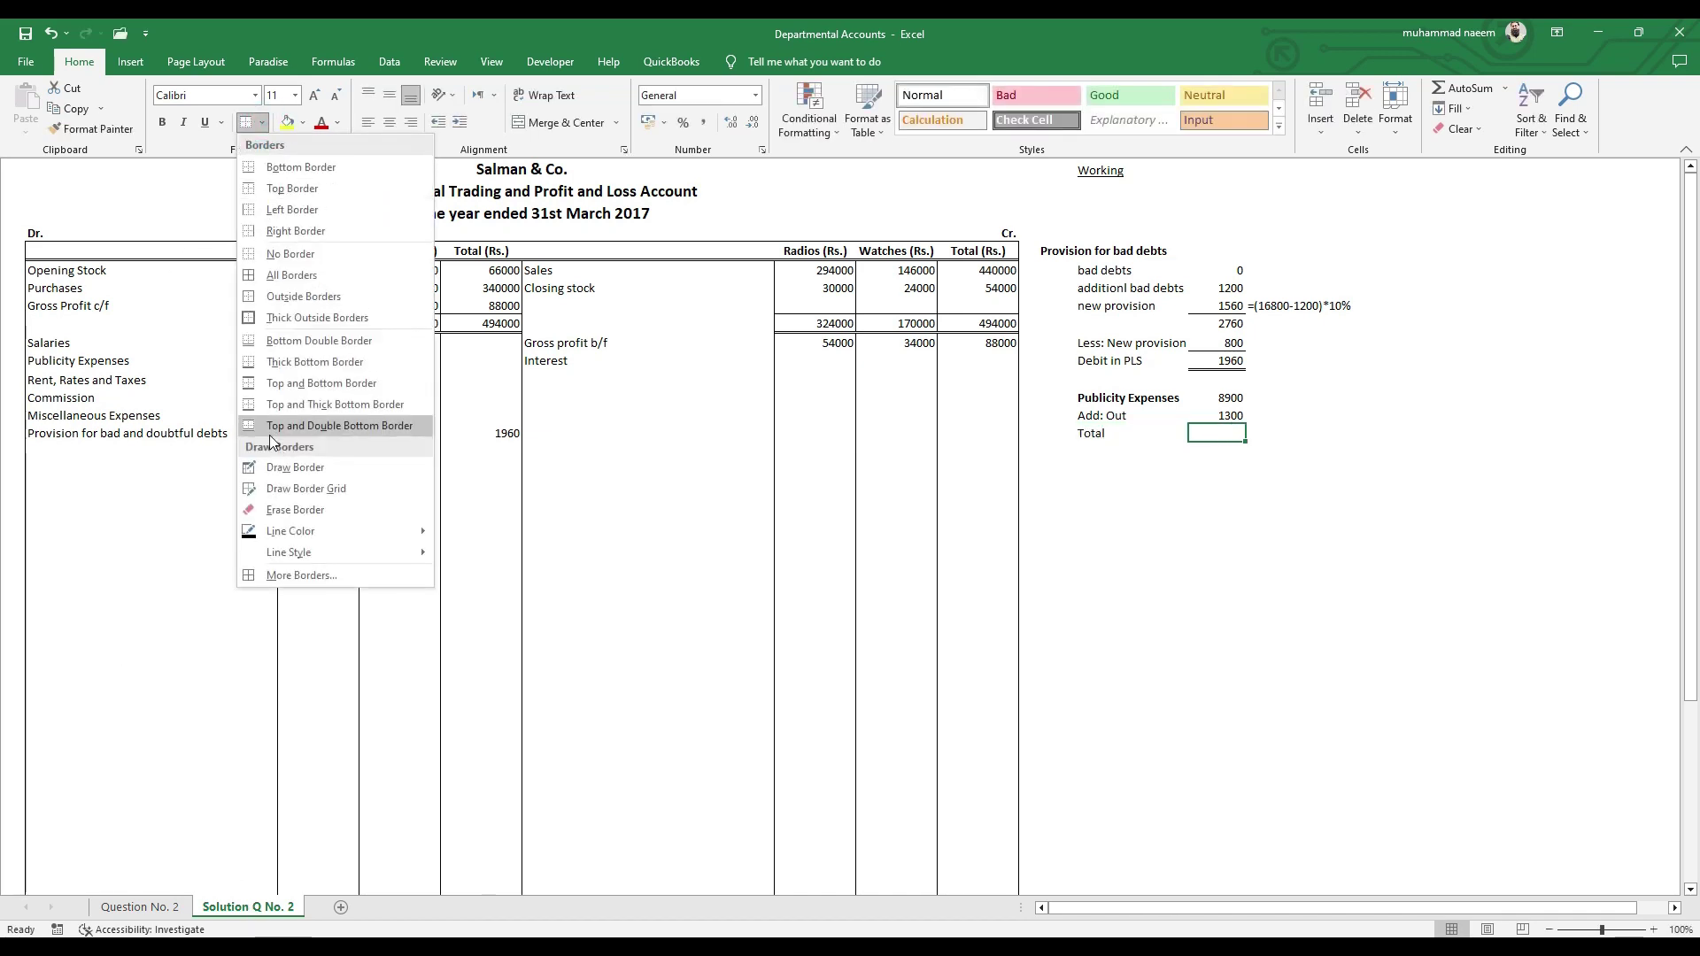
pyautogui.click(339, 426)
pyautogui.click(1330, 470)
pyautogui.click(1211, 431)
pyautogui.write('=sum')
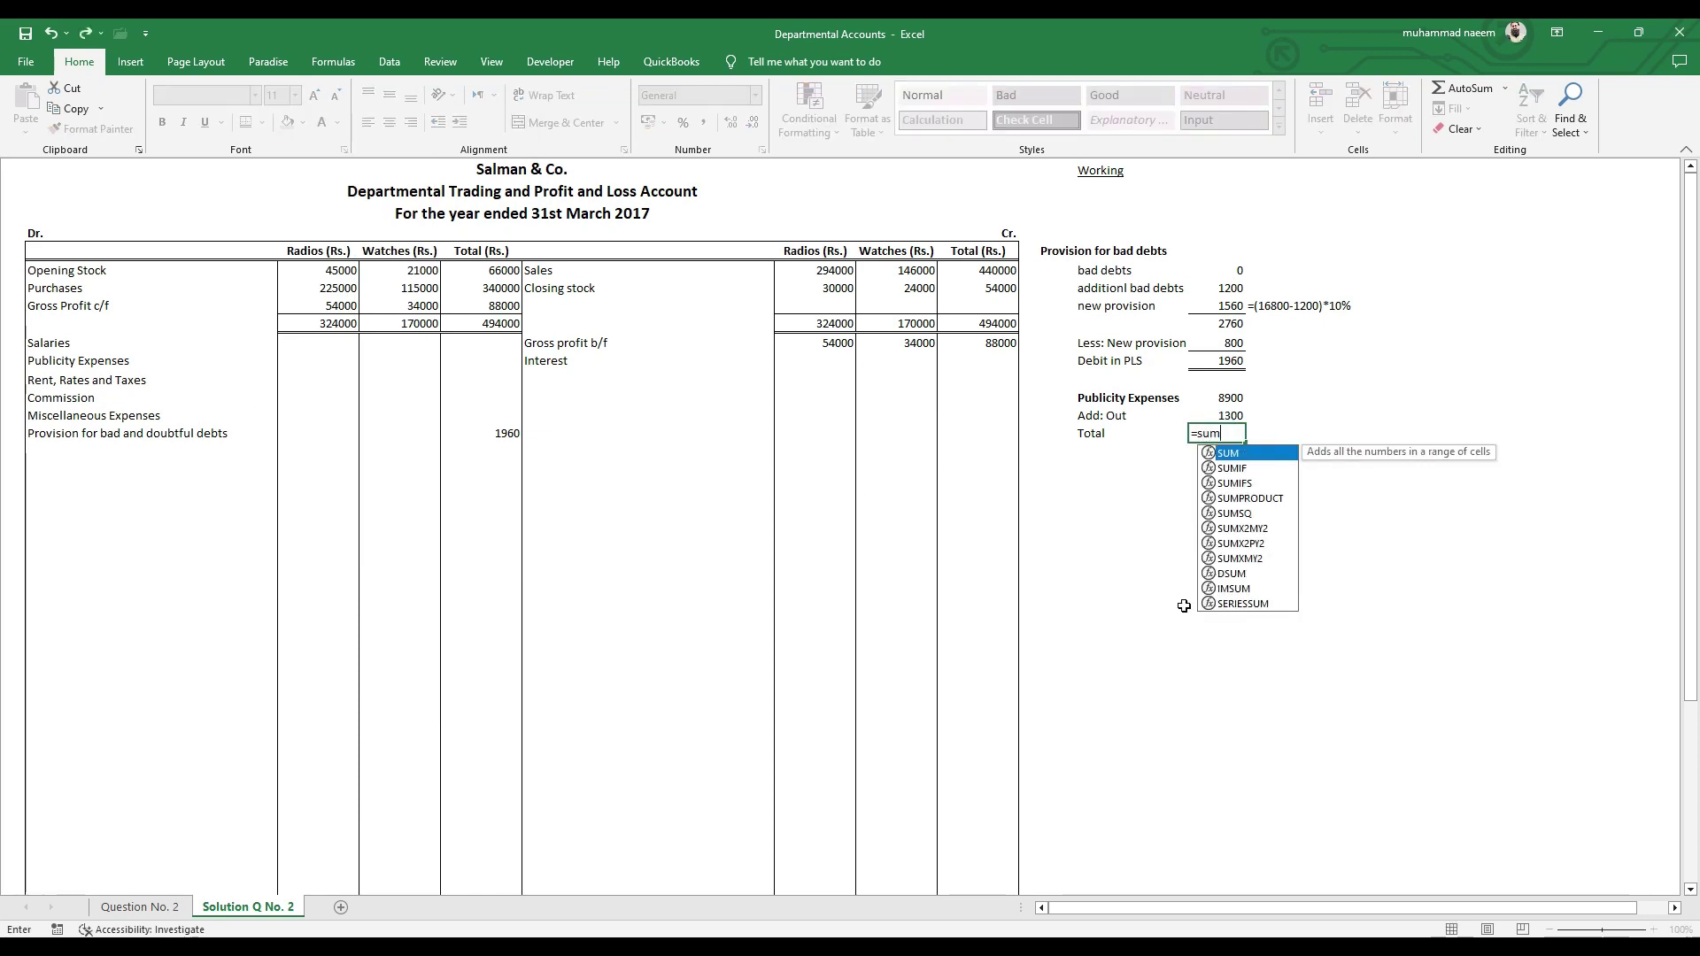
pyautogui.write('(')
pyautogui.press('Up')
pyautogui.hotkey('shift', 'Up')
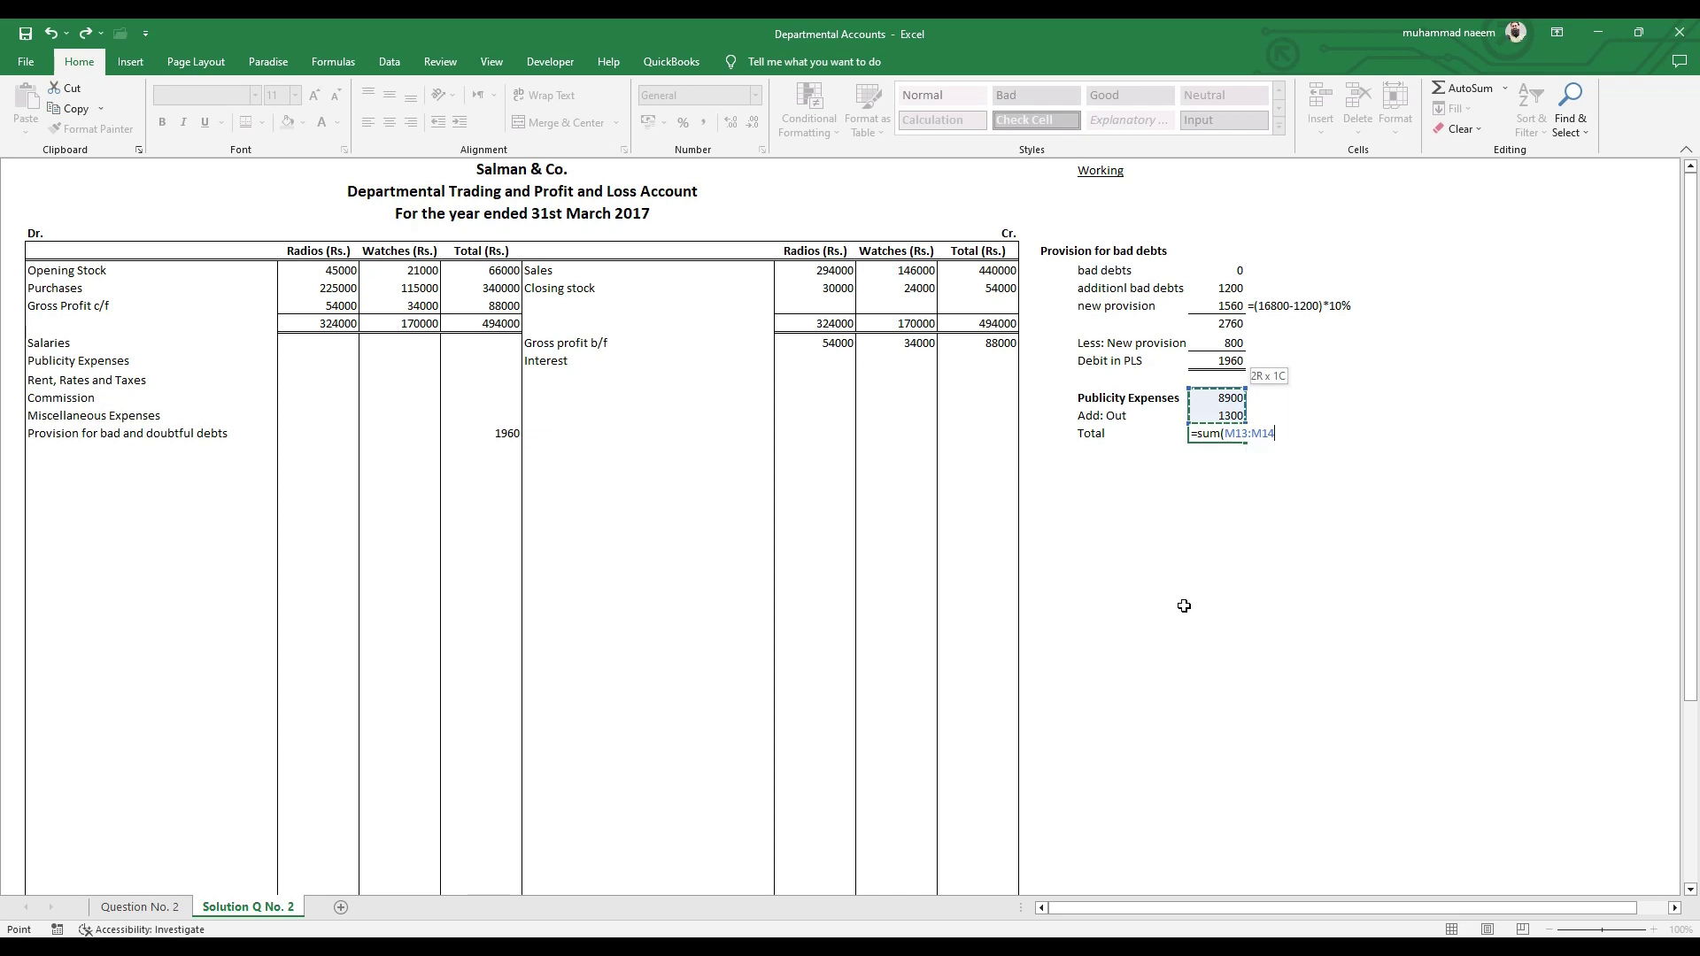
pyautogui.press('Return')
pyautogui.press('Up')
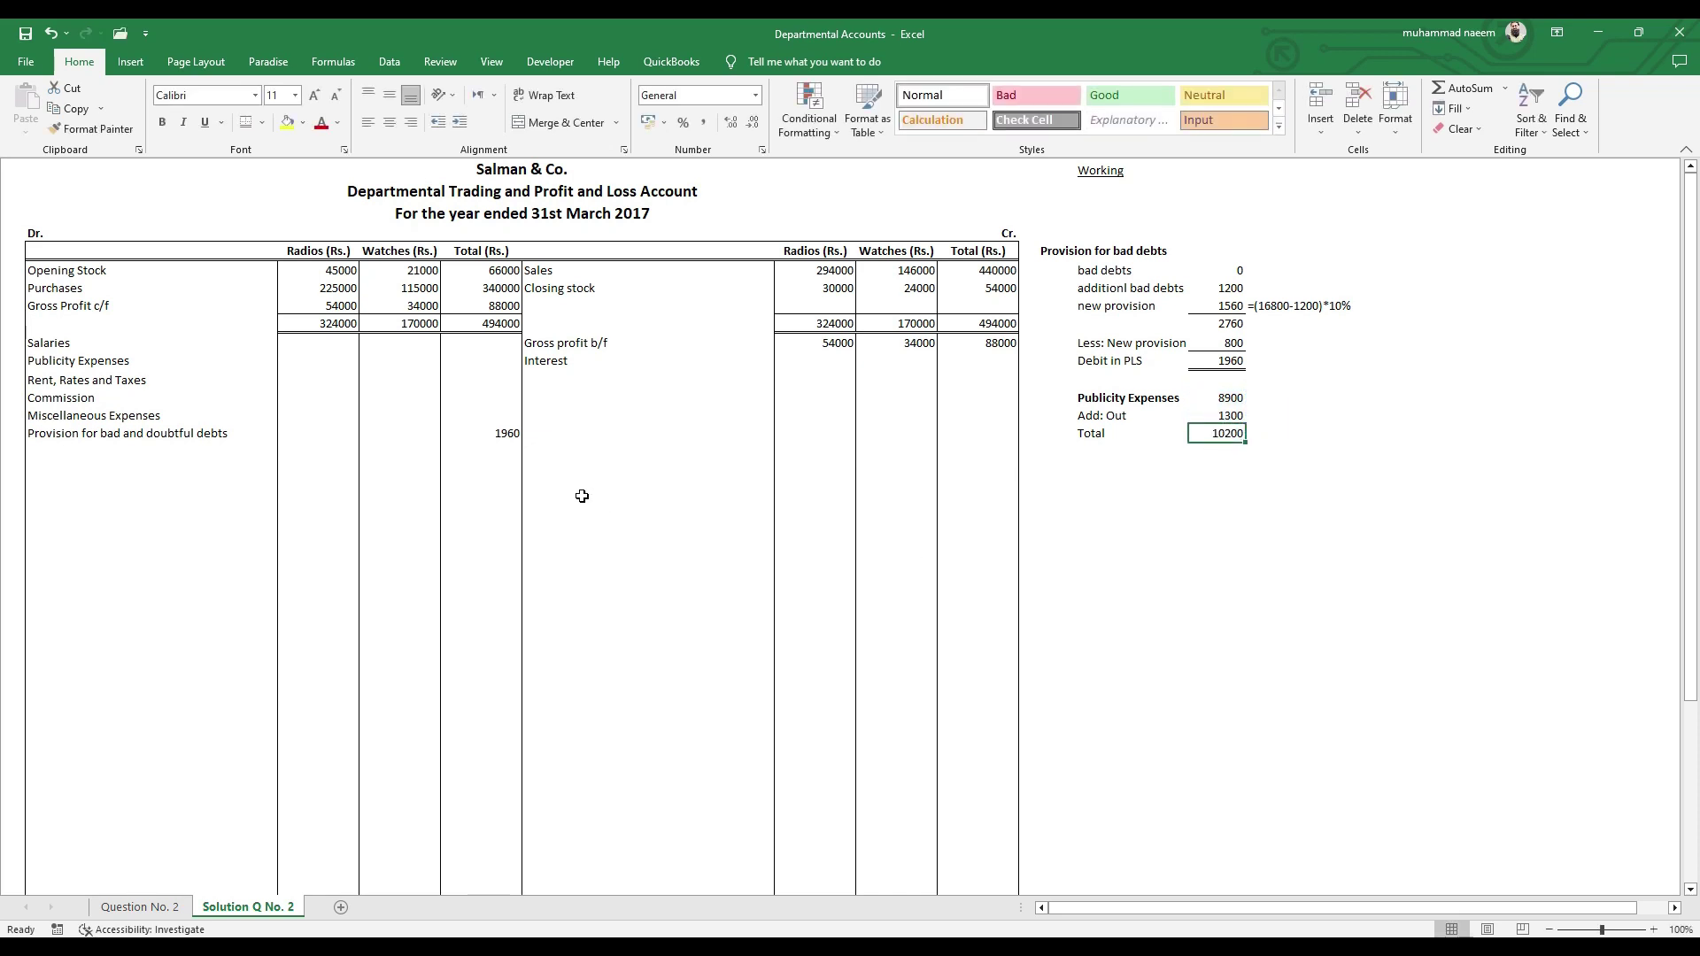
# - Enter 10200 for Publicity Expenses in the debit side's Total column
pyautogui.click(489, 377)
pyautogui.press('Up')
pyautogui.write('1')
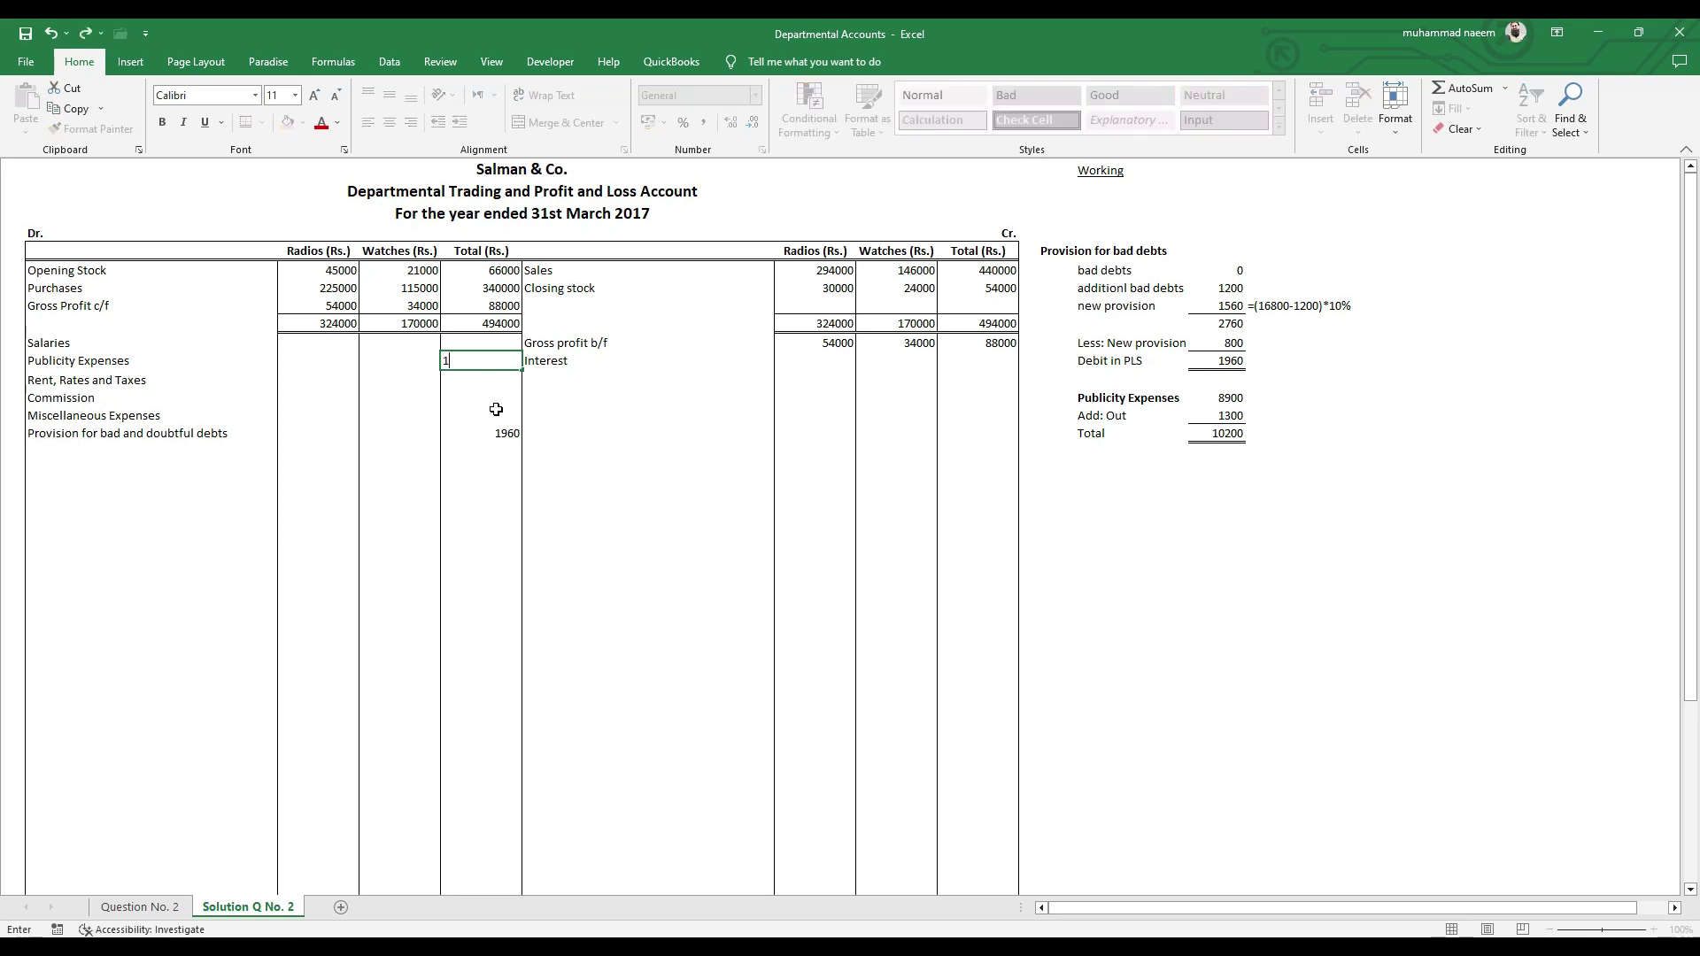
pyautogui.write('0200')
pyautogui.press('Return')
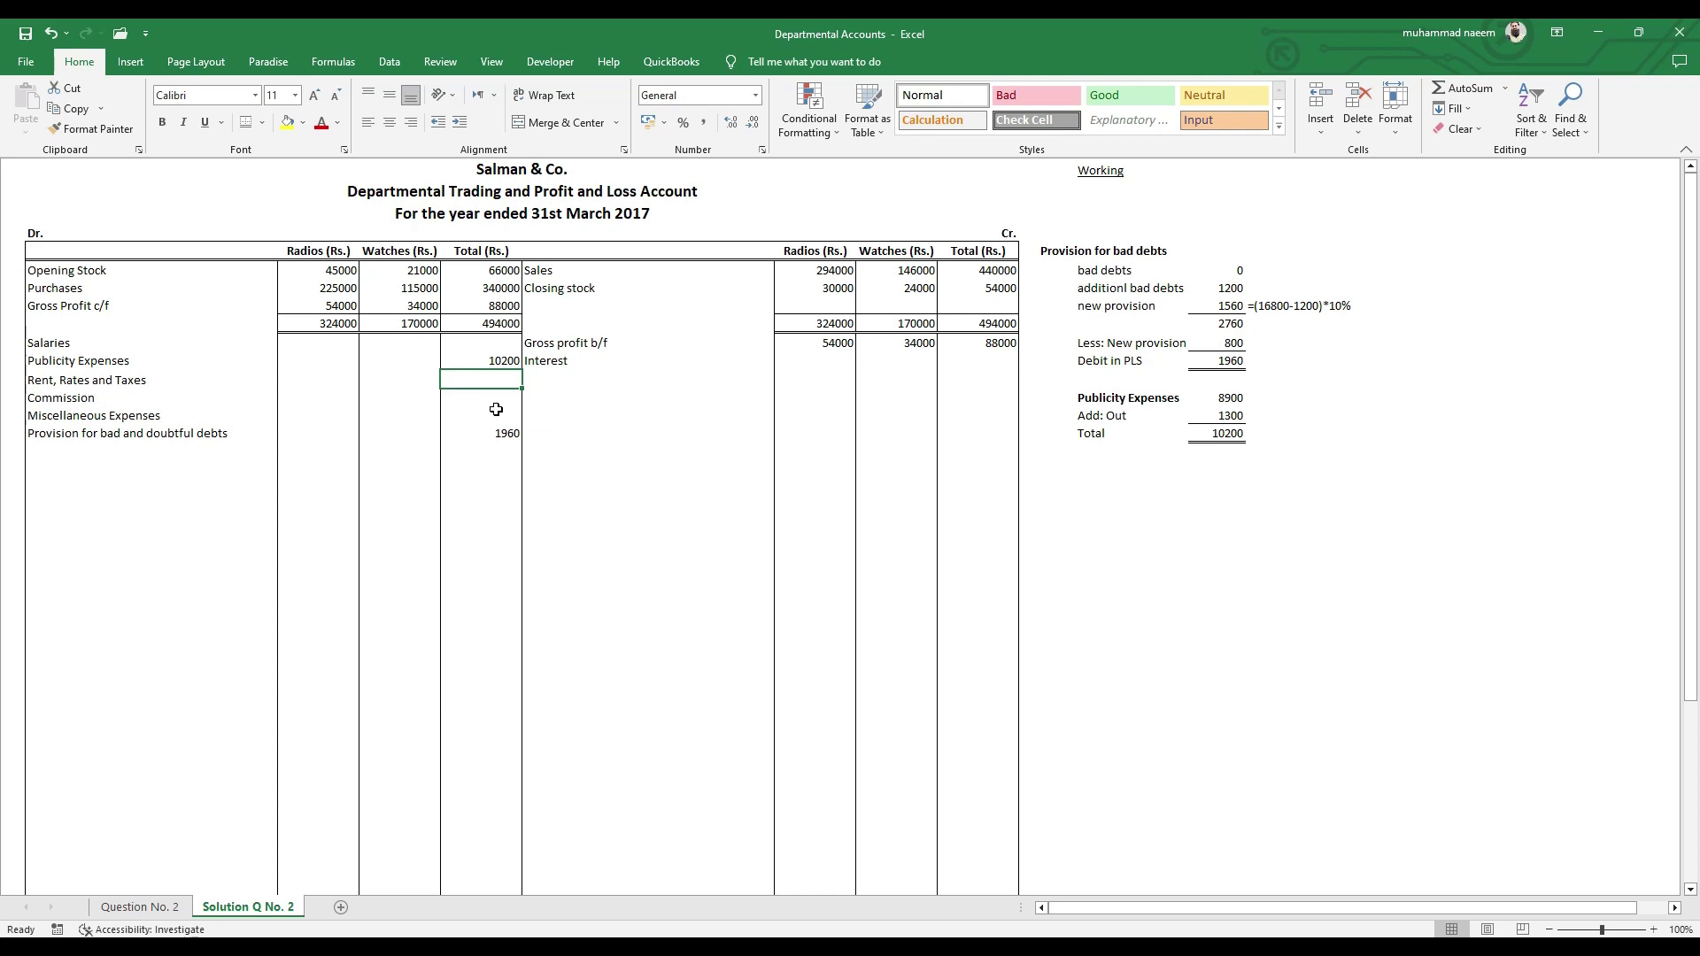
# - Start a "Salaries" working two rows below the publicity total with 12600 from the question sheet's trial balance
pyautogui.press('Right')
pyautogui.press('Right')
pyautogui.press('Right')
pyautogui.press('Right')
pyautogui.press('Right')
pyautogui.press('Right')
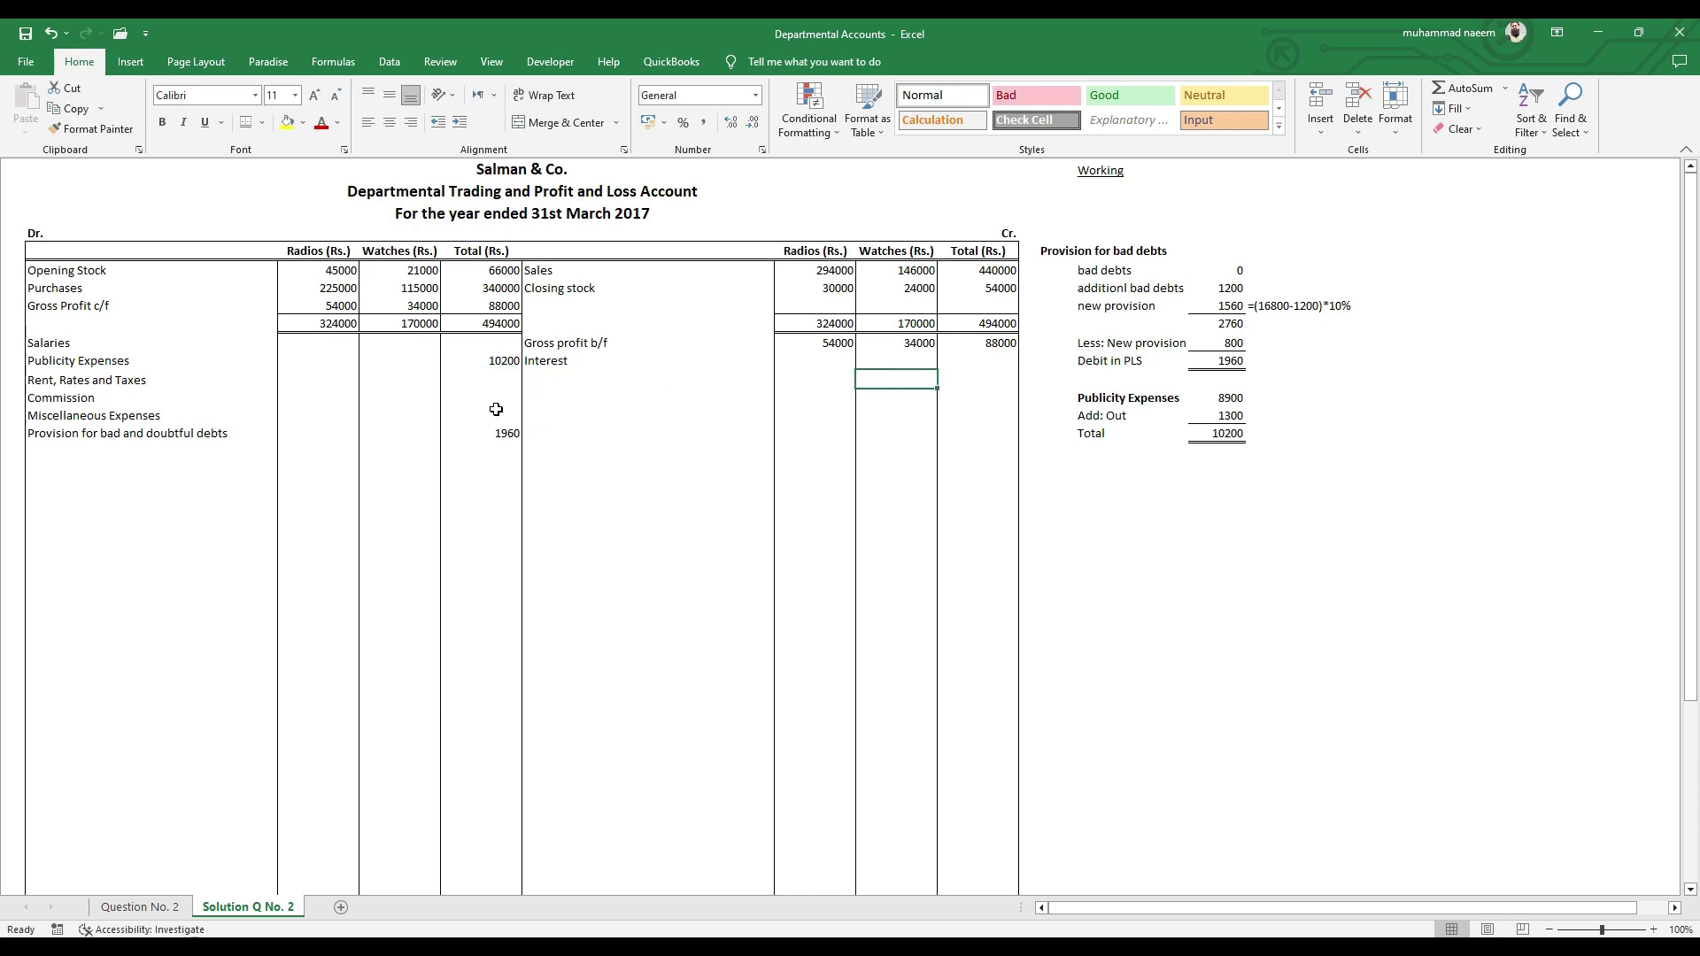
pyautogui.press('Down')
pyautogui.press('Down')
pyautogui.press('Down')
pyautogui.press('Down')
pyautogui.press('Down')
pyautogui.write('Sala')
pyautogui.press('Tab')
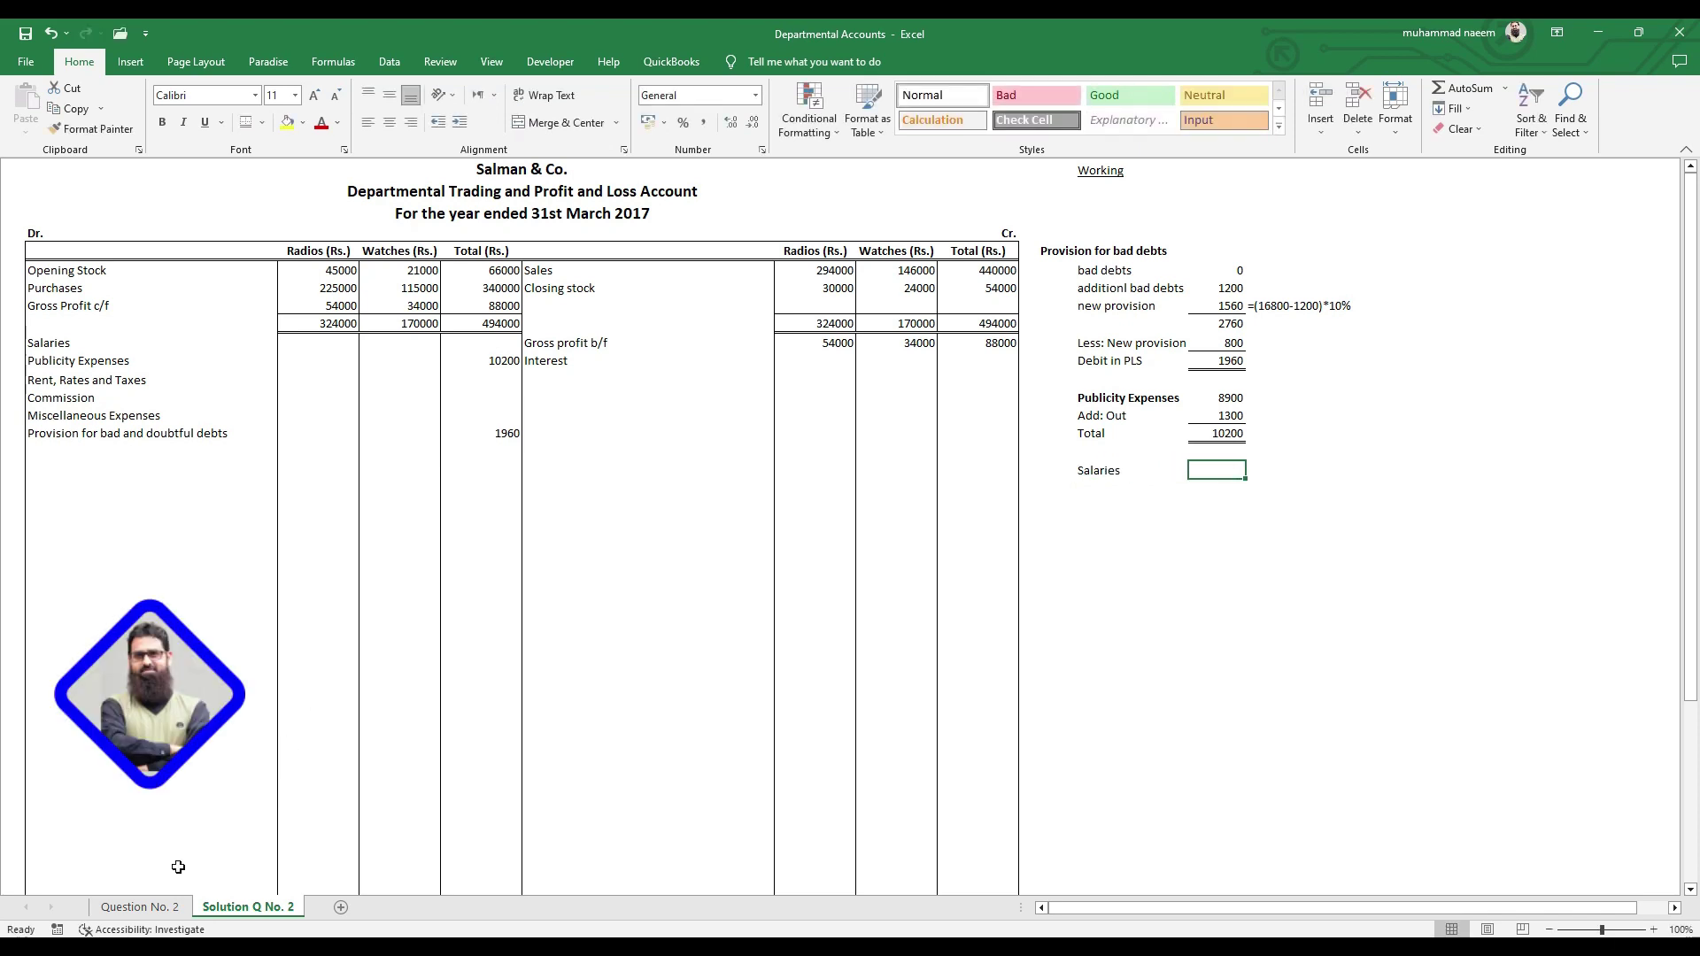
pyautogui.click(165, 907)
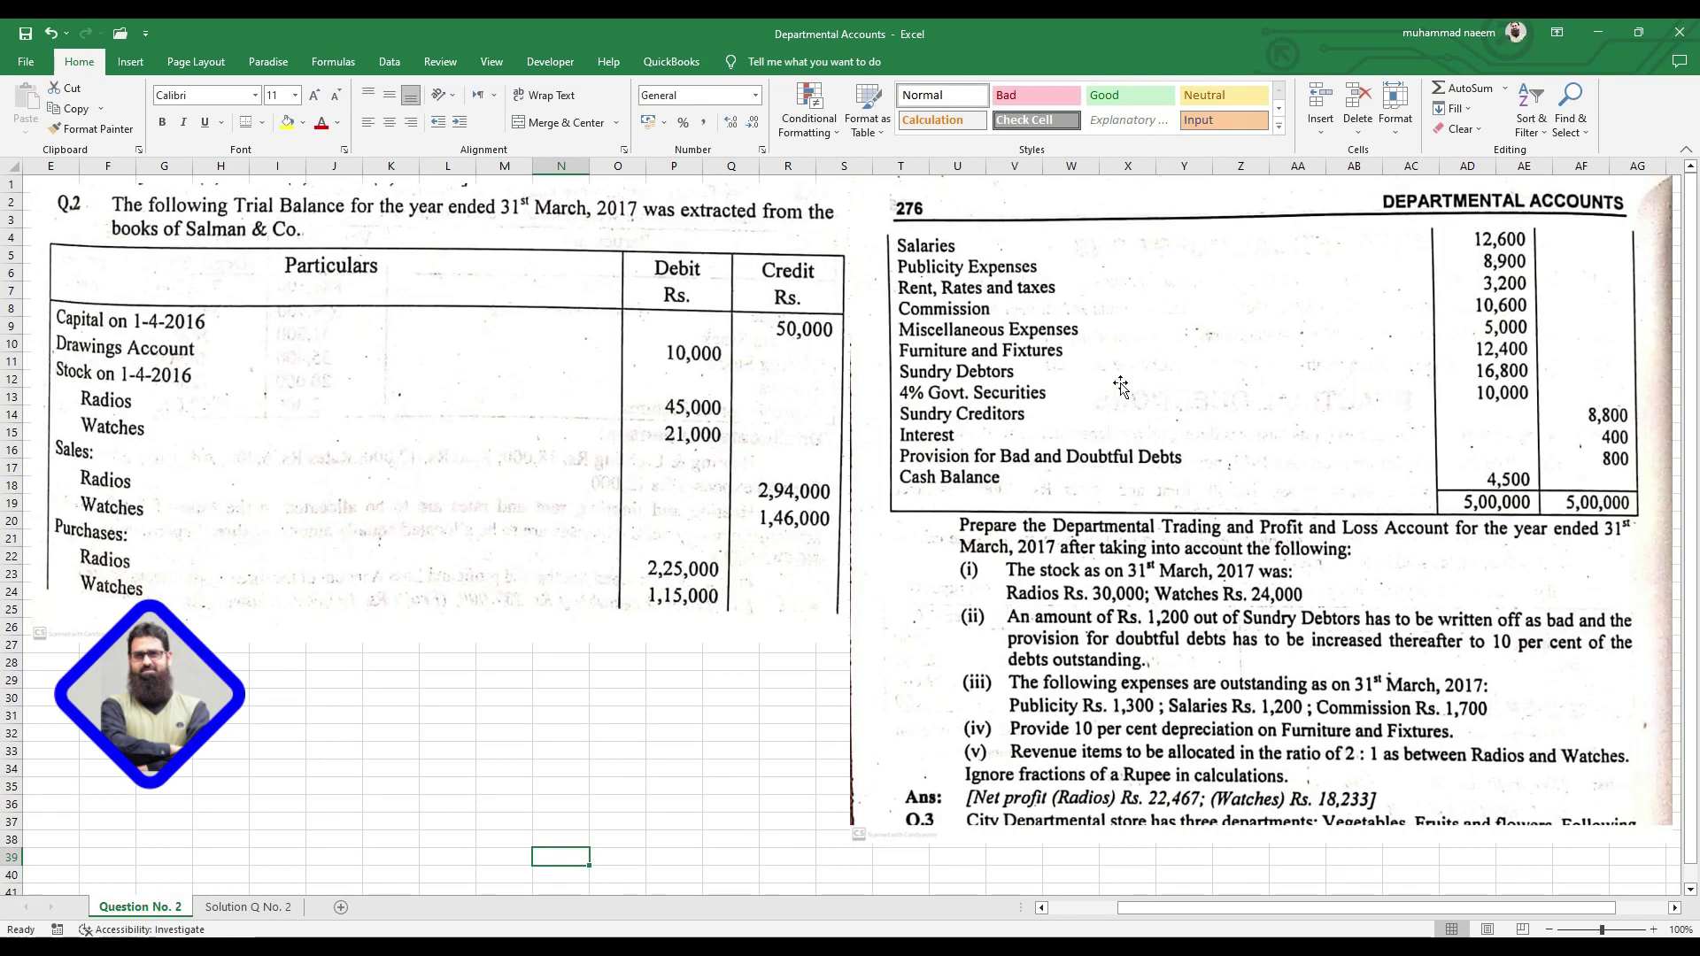
pyautogui.click(272, 909)
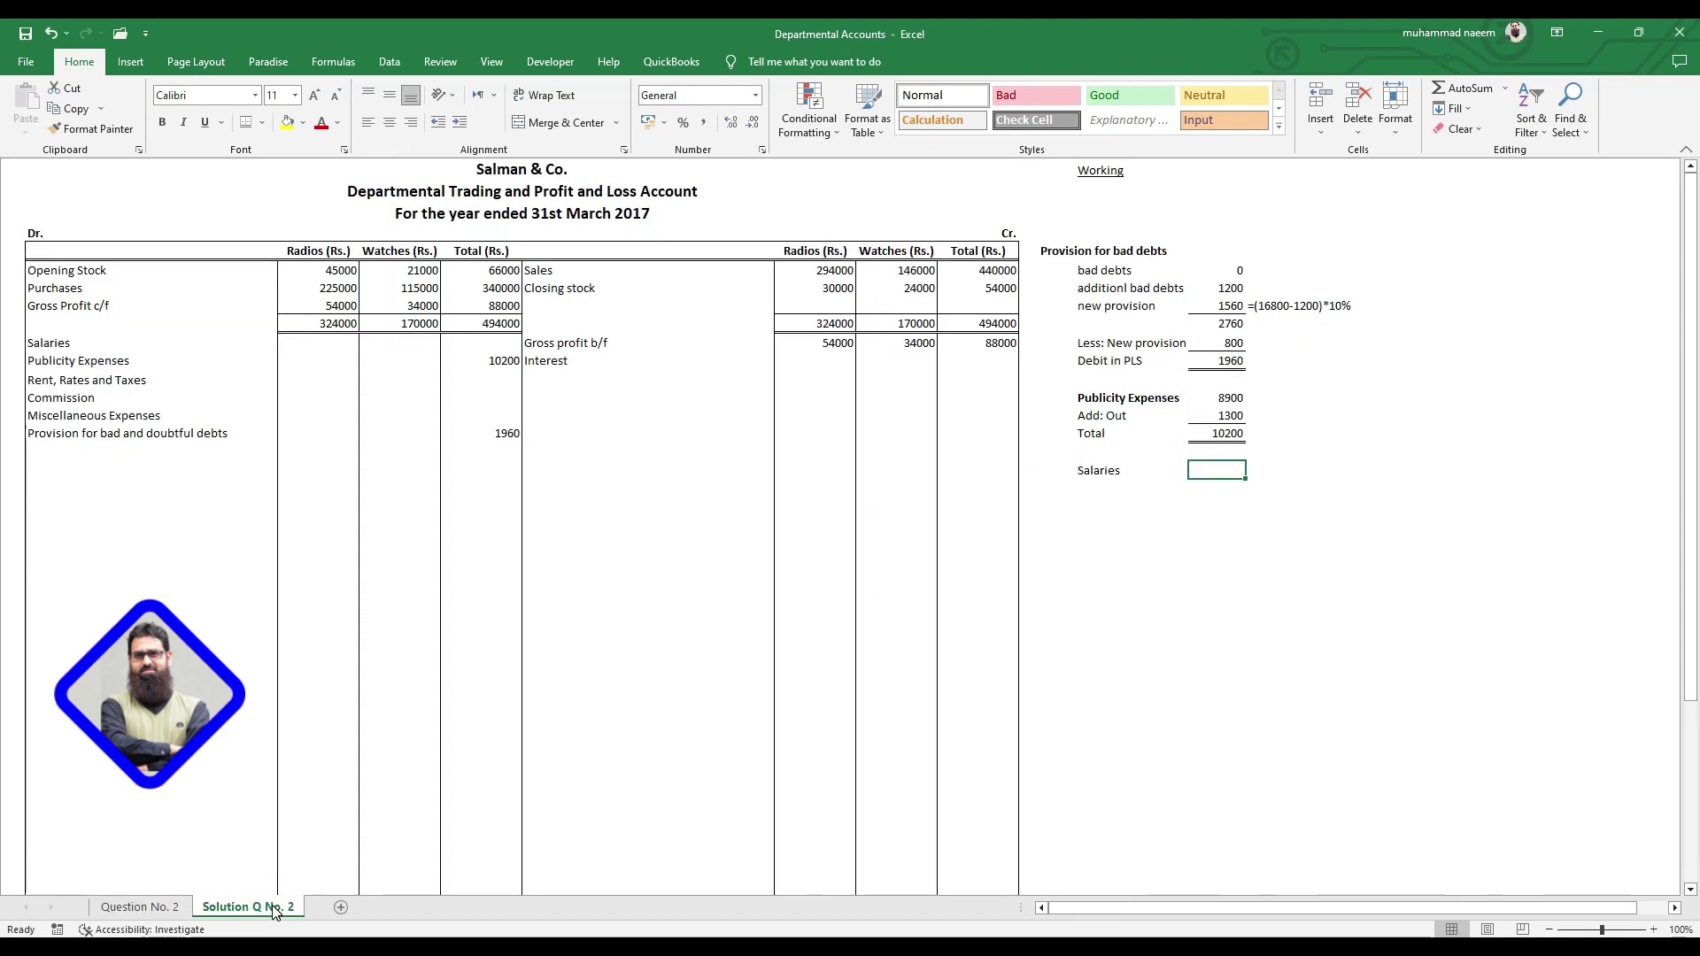
pyautogui.write('12600')
pyautogui.press('Return')
# - Copy the "Add: Out" label below Salaries and enter the outstanding salaries of 1200 from the question sheet
pyautogui.press('Up')
pyautogui.press('Up')
pyautogui.press('Up')
pyautogui.hotkey('ctrl', 'c')
pyautogui.press('Down')
pyautogui.press('Down')
pyautogui.press('Down')
pyautogui.press('Down')
pyautogui.press('Return')
pyautogui.press('Right')
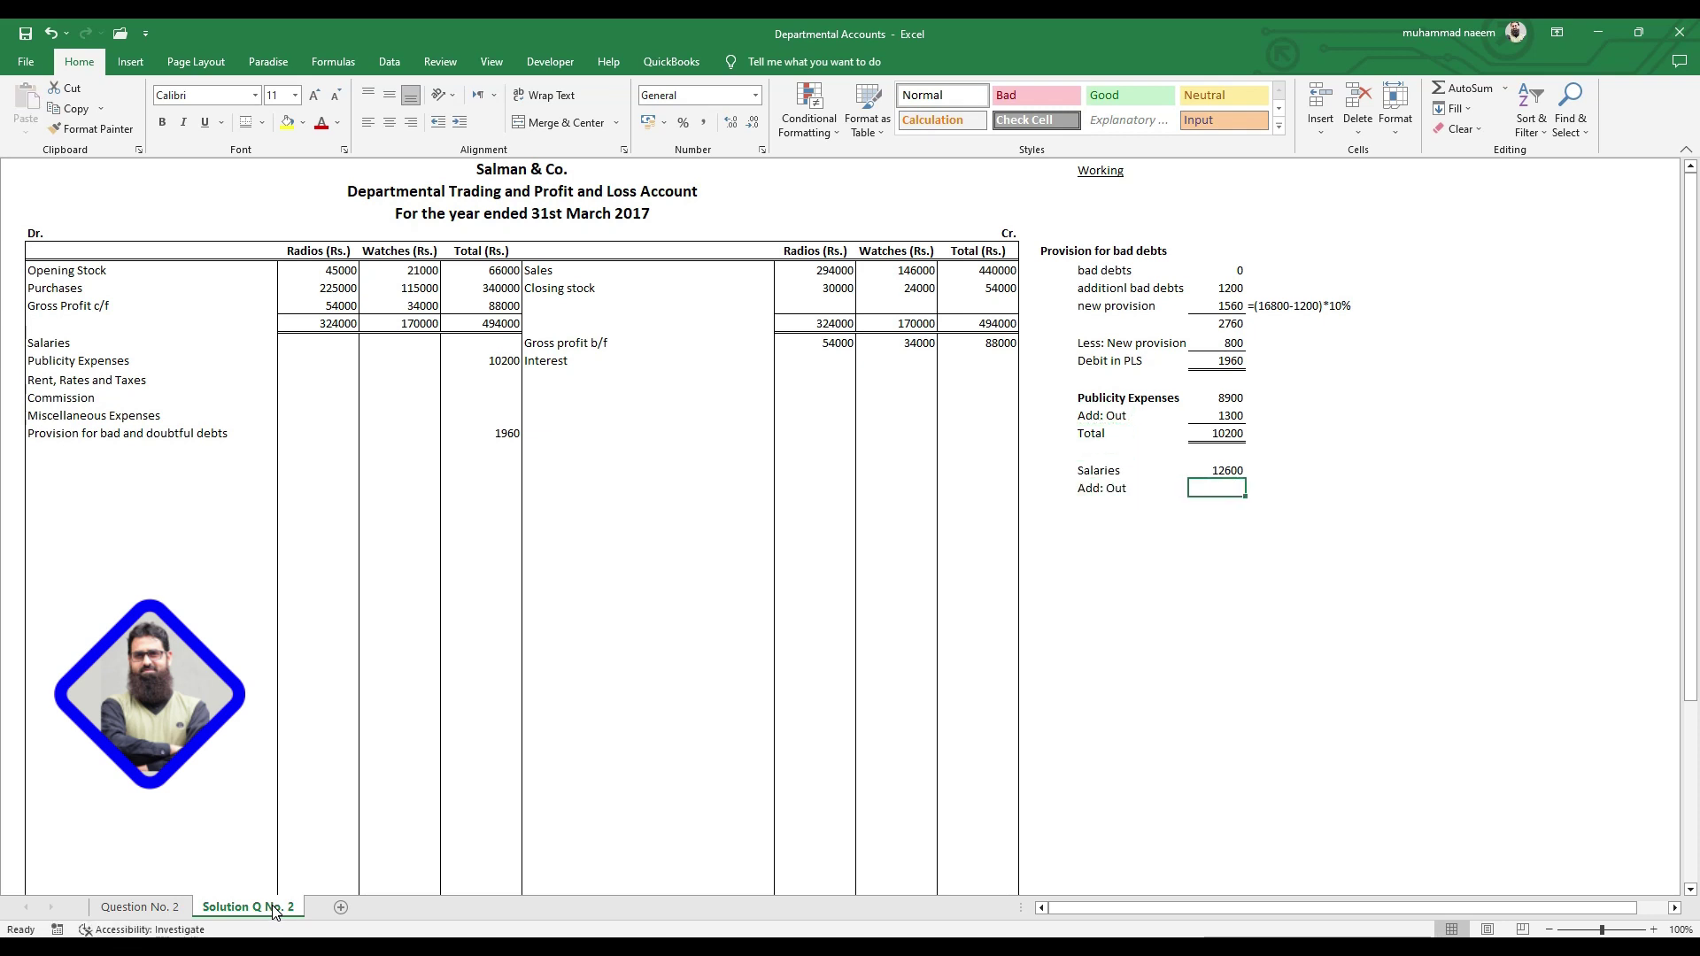
pyautogui.click(142, 908)
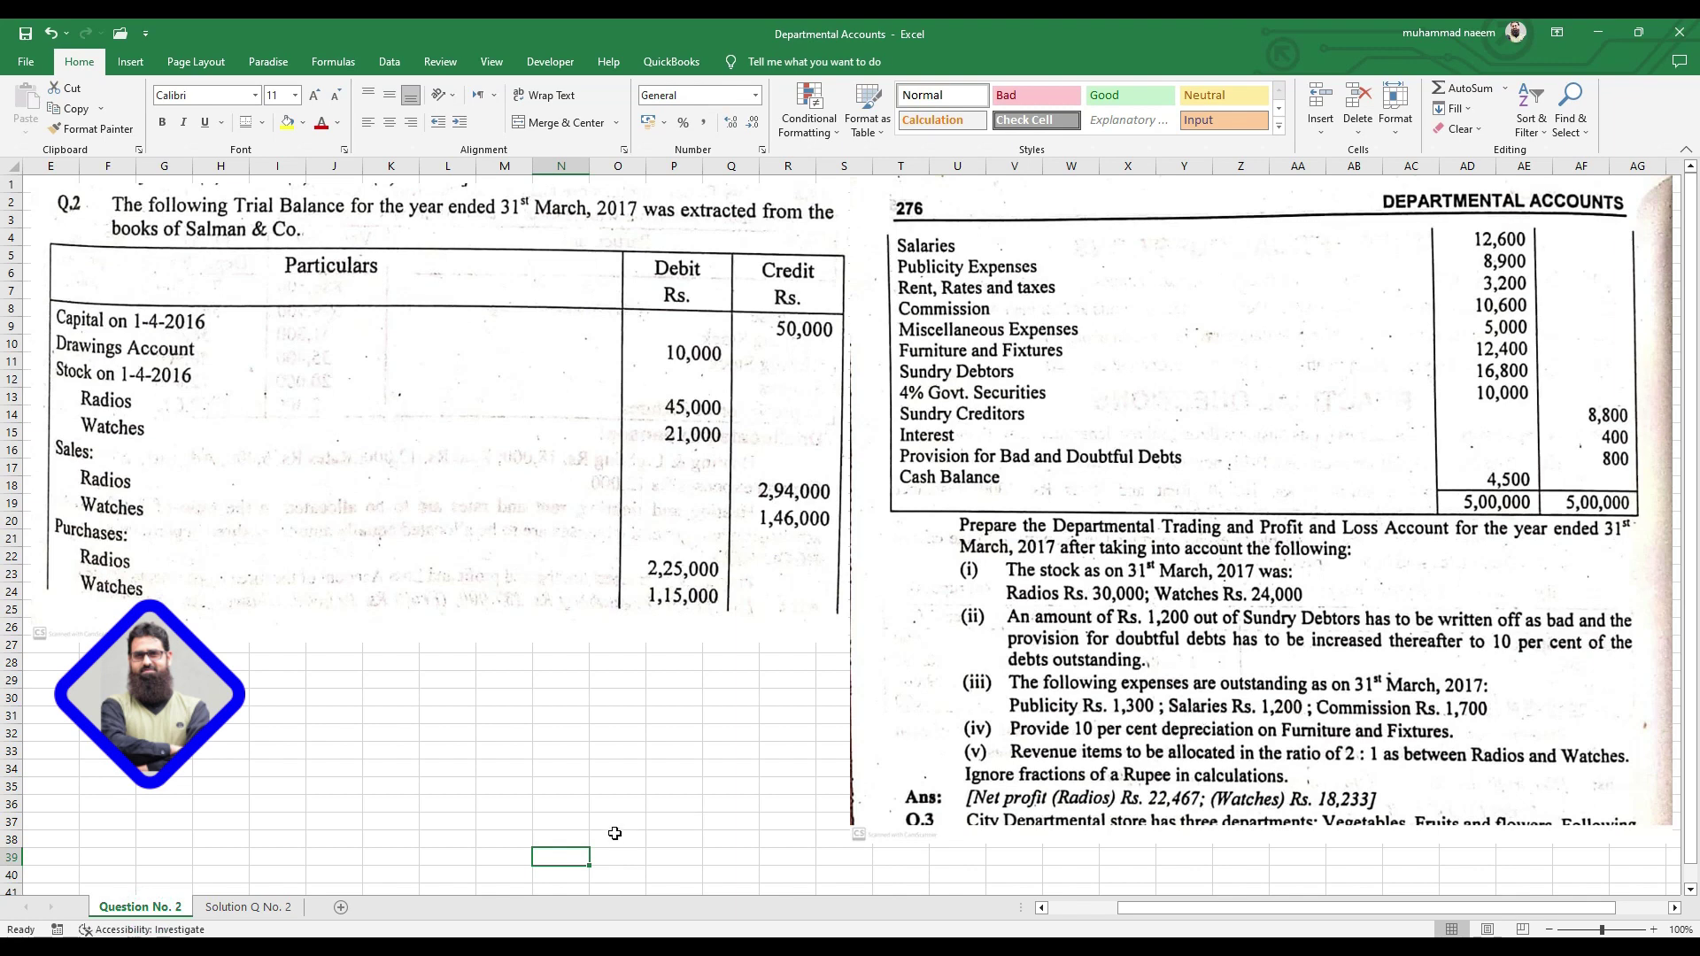
pyautogui.click(277, 915)
pyautogui.write('1200')
pyautogui.press('Return')
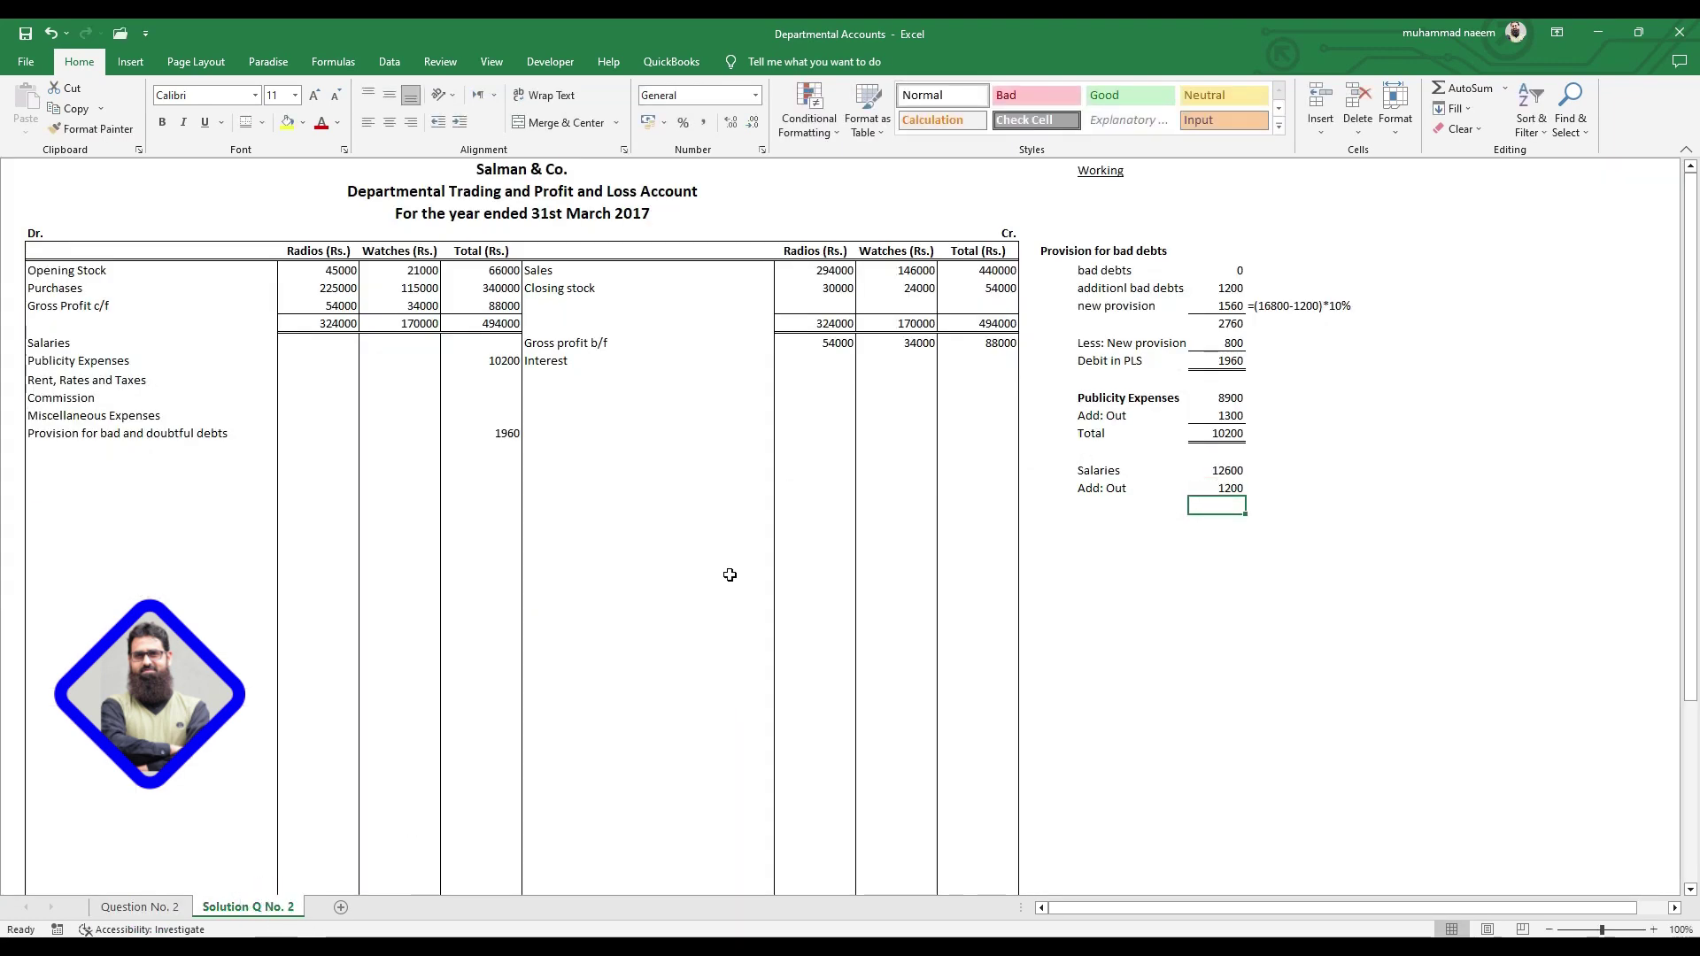
# - Copy the publicity working's Total row, with its formula and borders, to the row below the salaries "Add: Out" line
pyautogui.moveTo(1089, 433); pyautogui.dragTo(1233, 434)
pyautogui.hotkey('ctrl', 'c')
pyautogui.click(1092, 505)
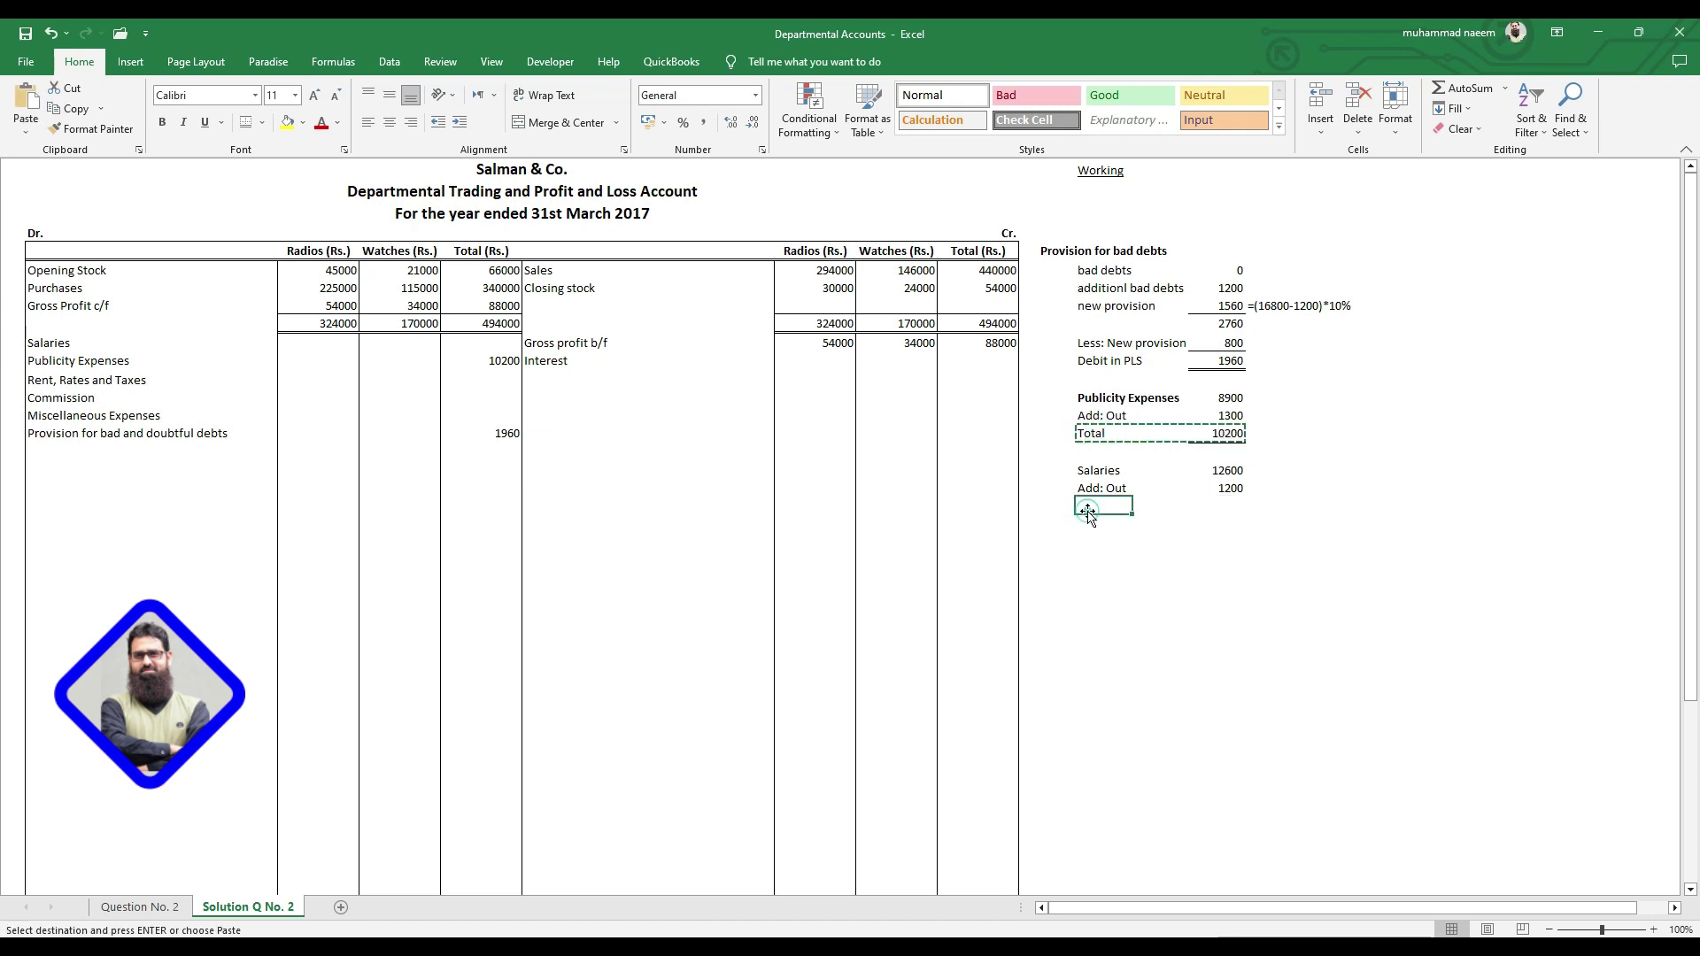
pyautogui.press('Return')
pyautogui.press('Right')
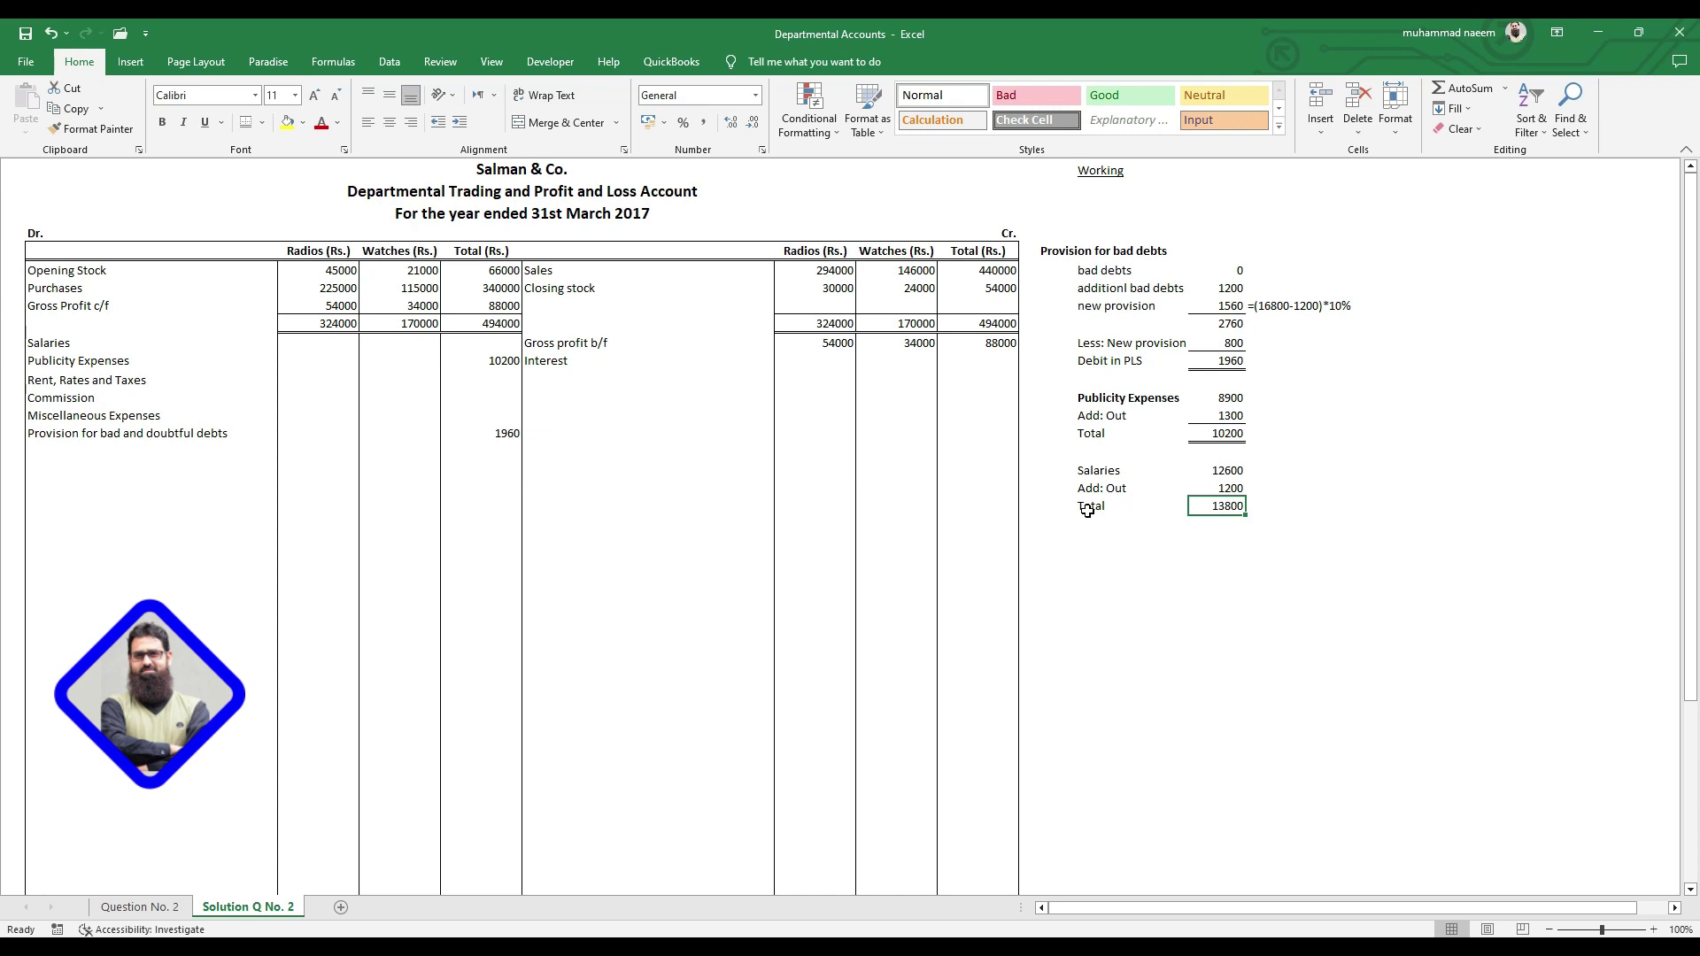
# - Make the "Salaries" label in the working bold
pyautogui.click(1108, 470)
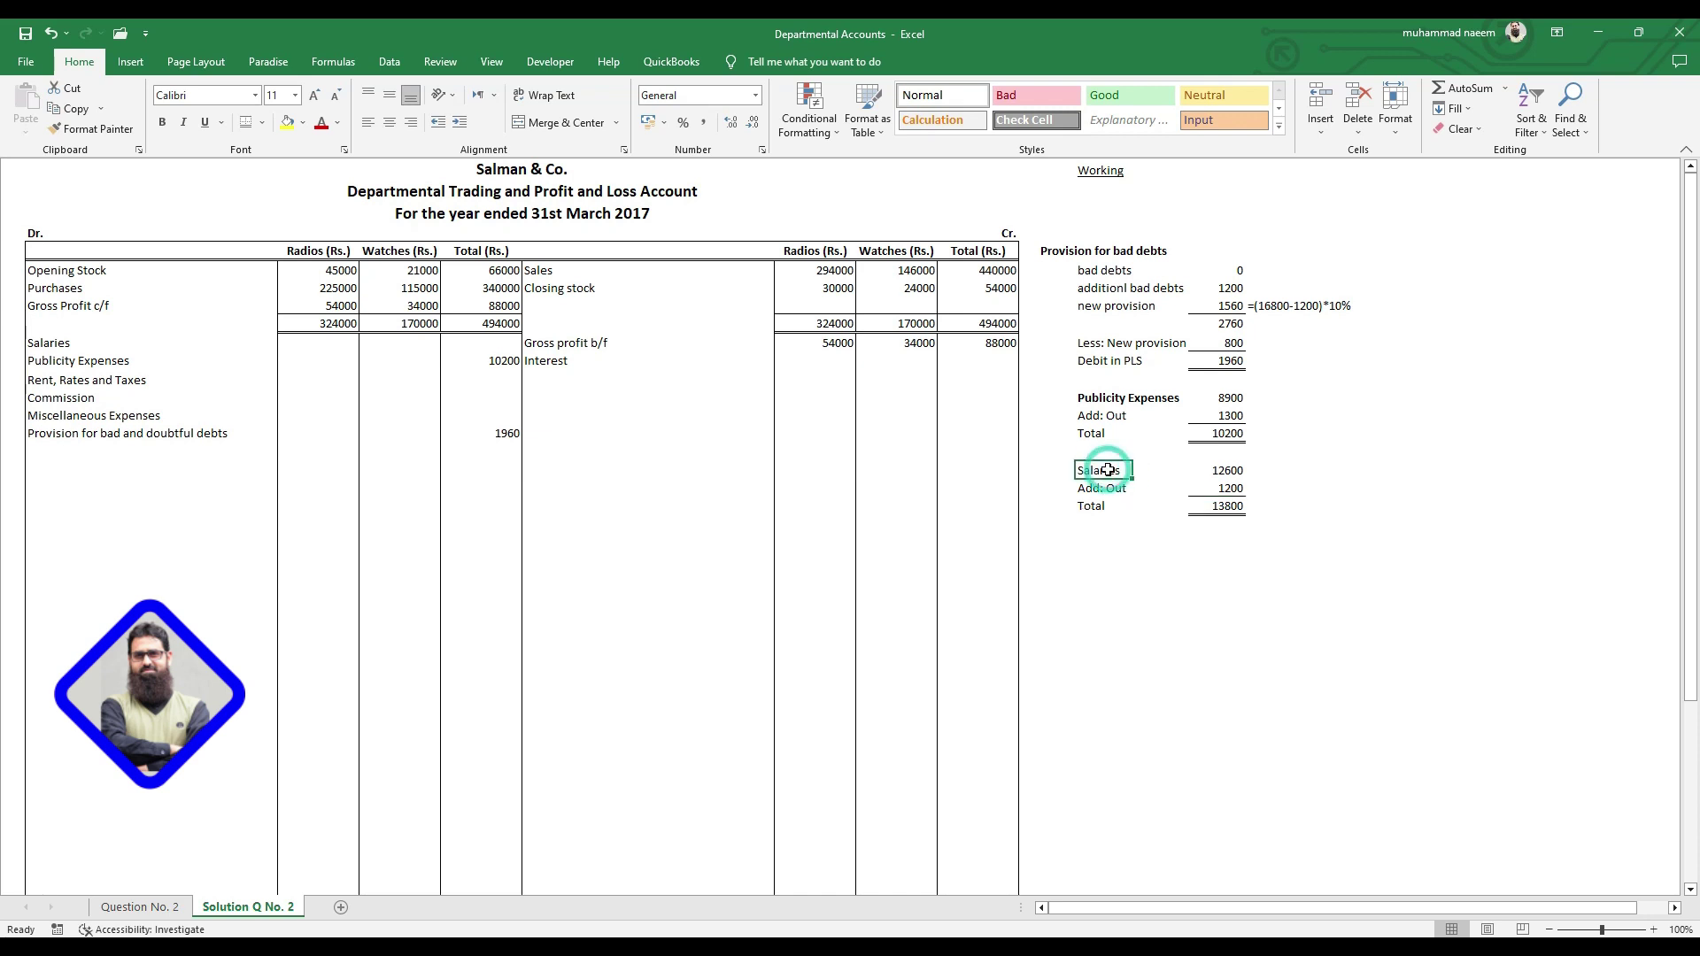
pyautogui.hotkey('ctrl', 'b')
pyautogui.press('Down')
pyautogui.press('Down')
pyautogui.press('Down')
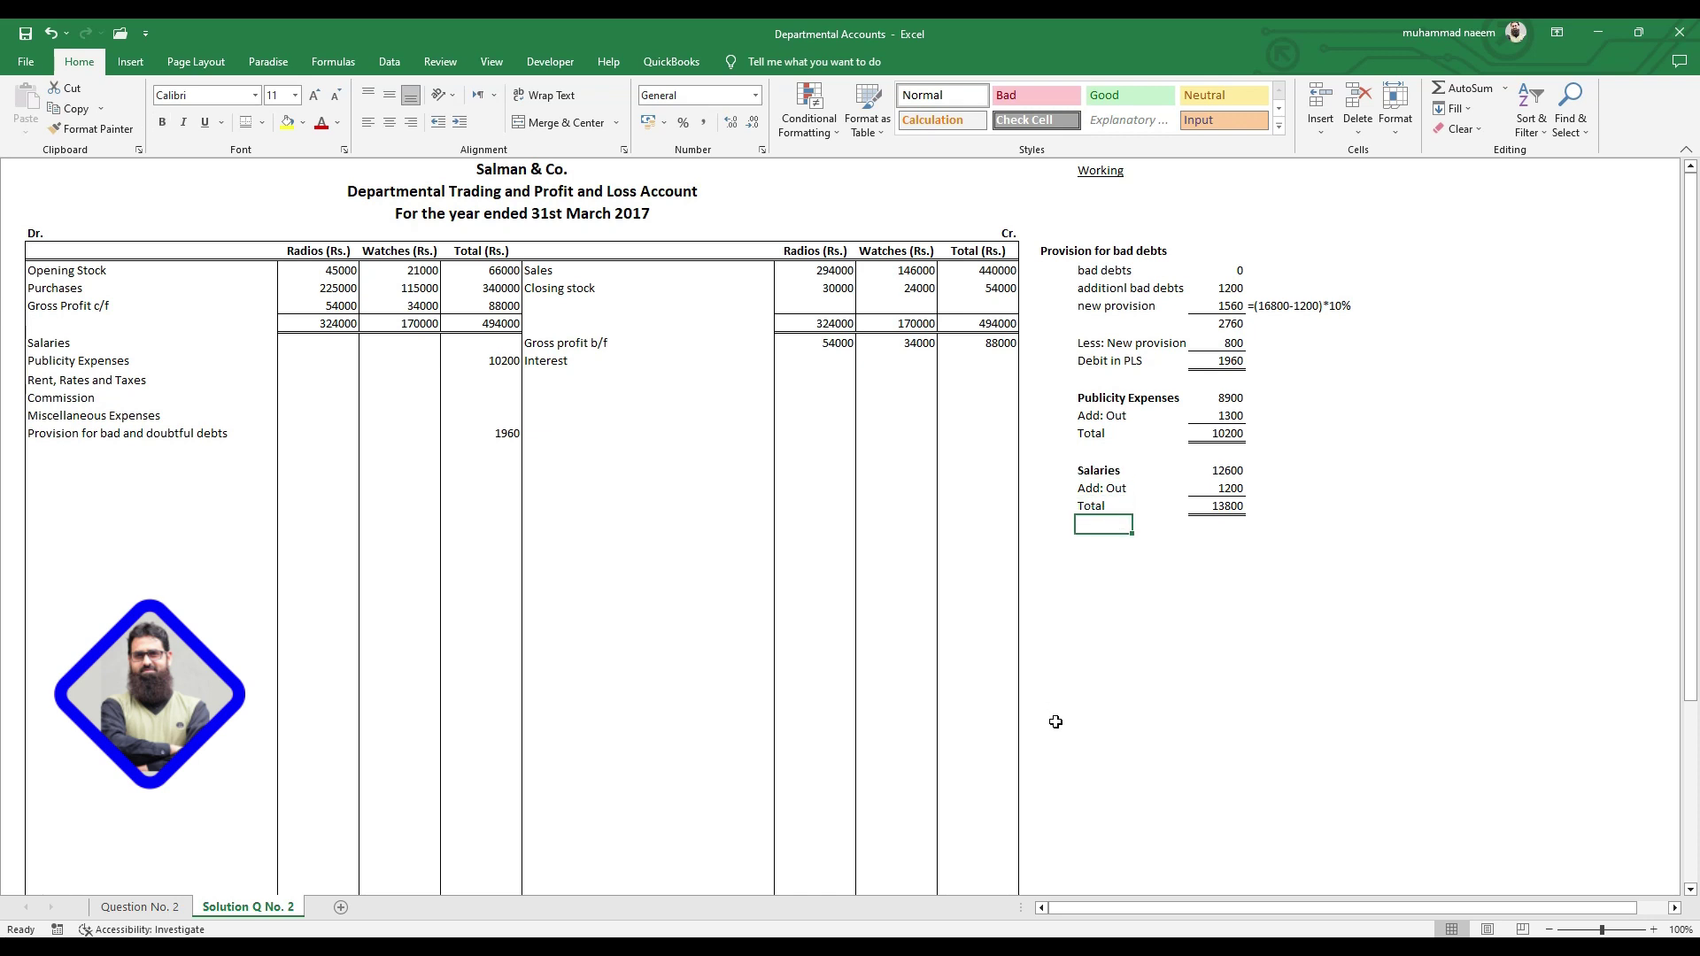
# - Enter 13800 for Salaries in the debit side's Total column
pyautogui.click(564, 365)
pyautogui.click(479, 348)
pyautogui.write('13800')
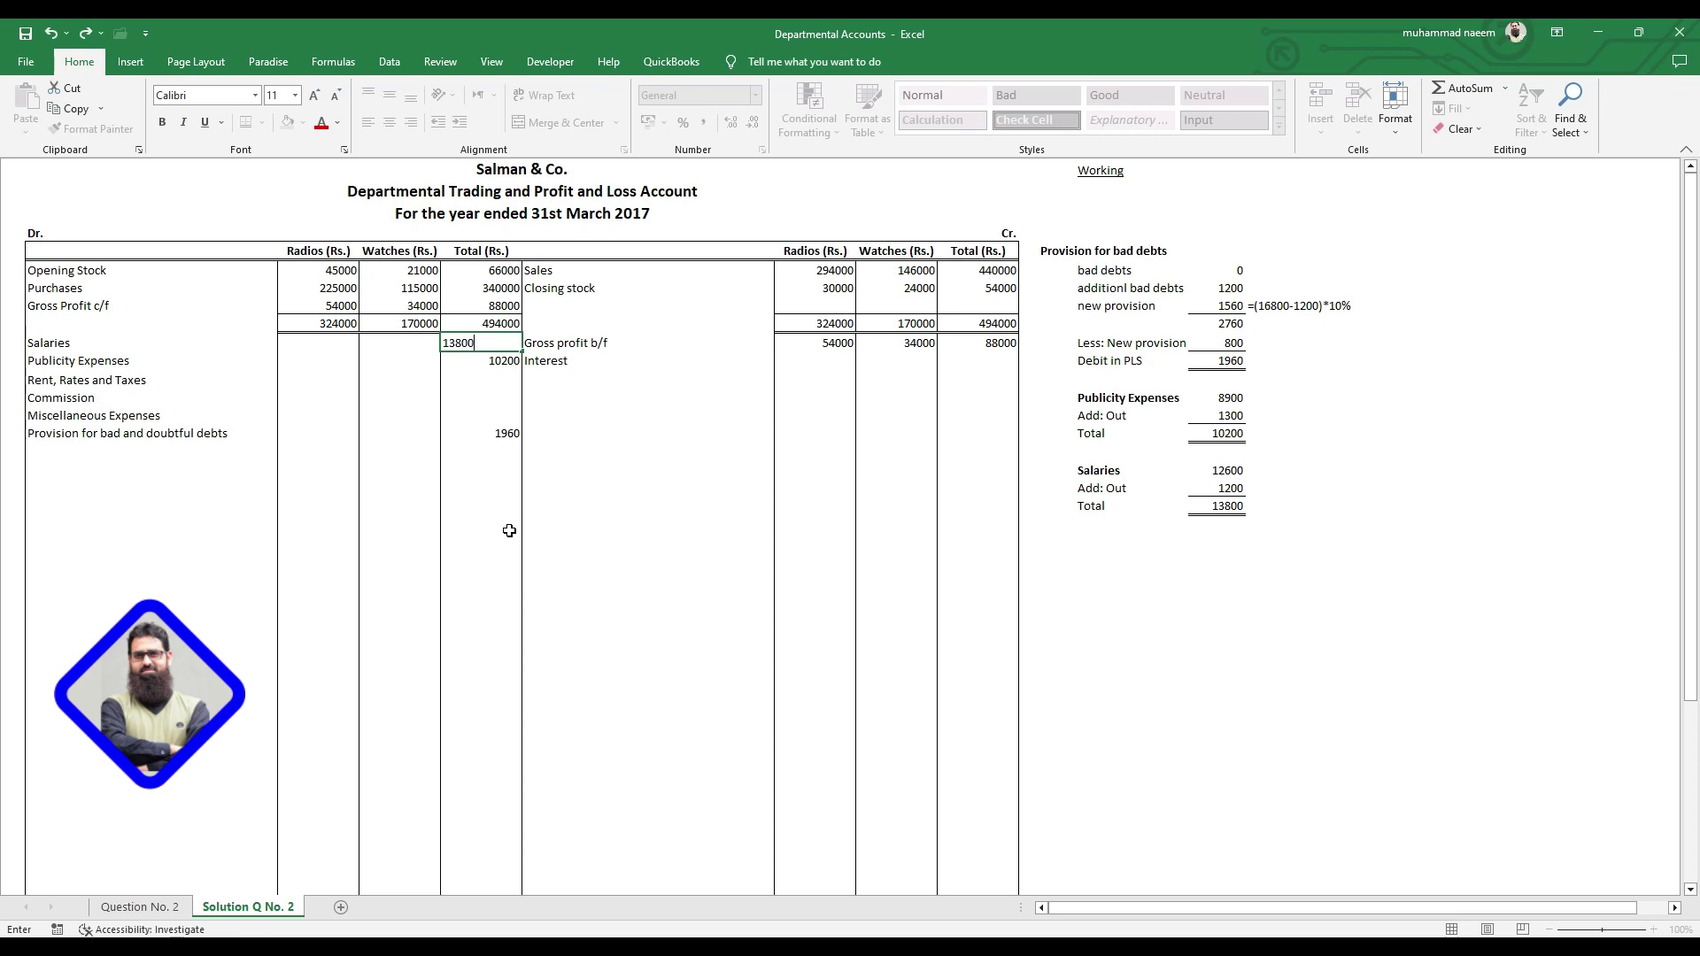
pyautogui.press('Return')
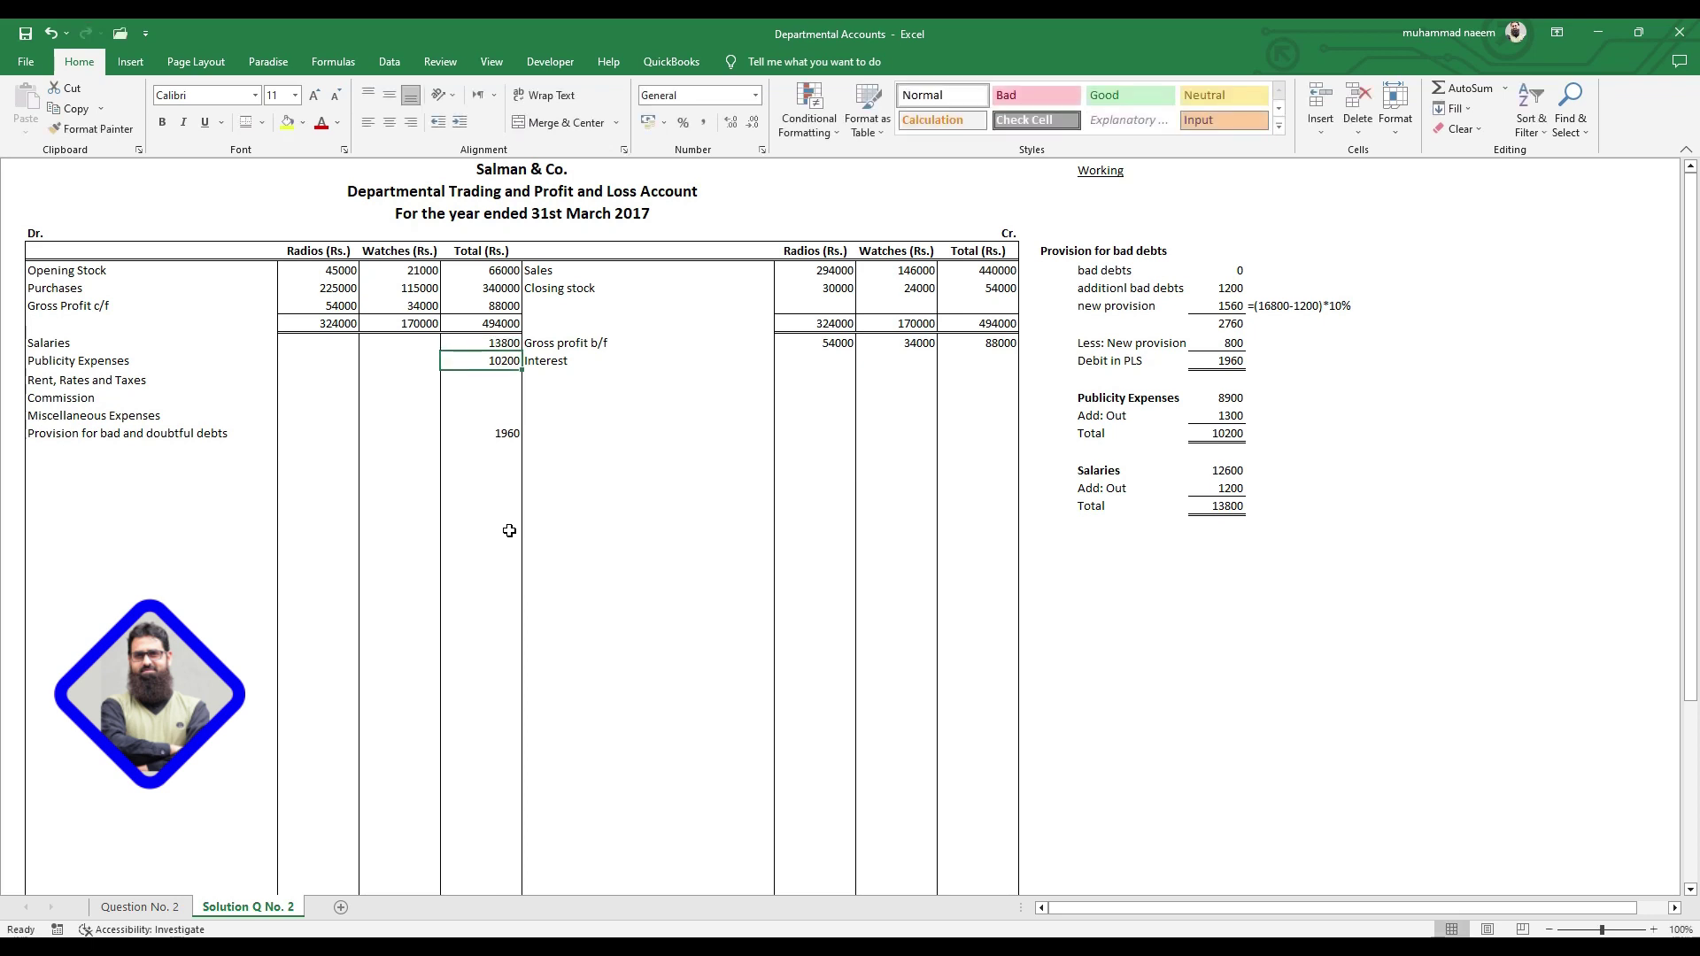
pyautogui.press('Return')
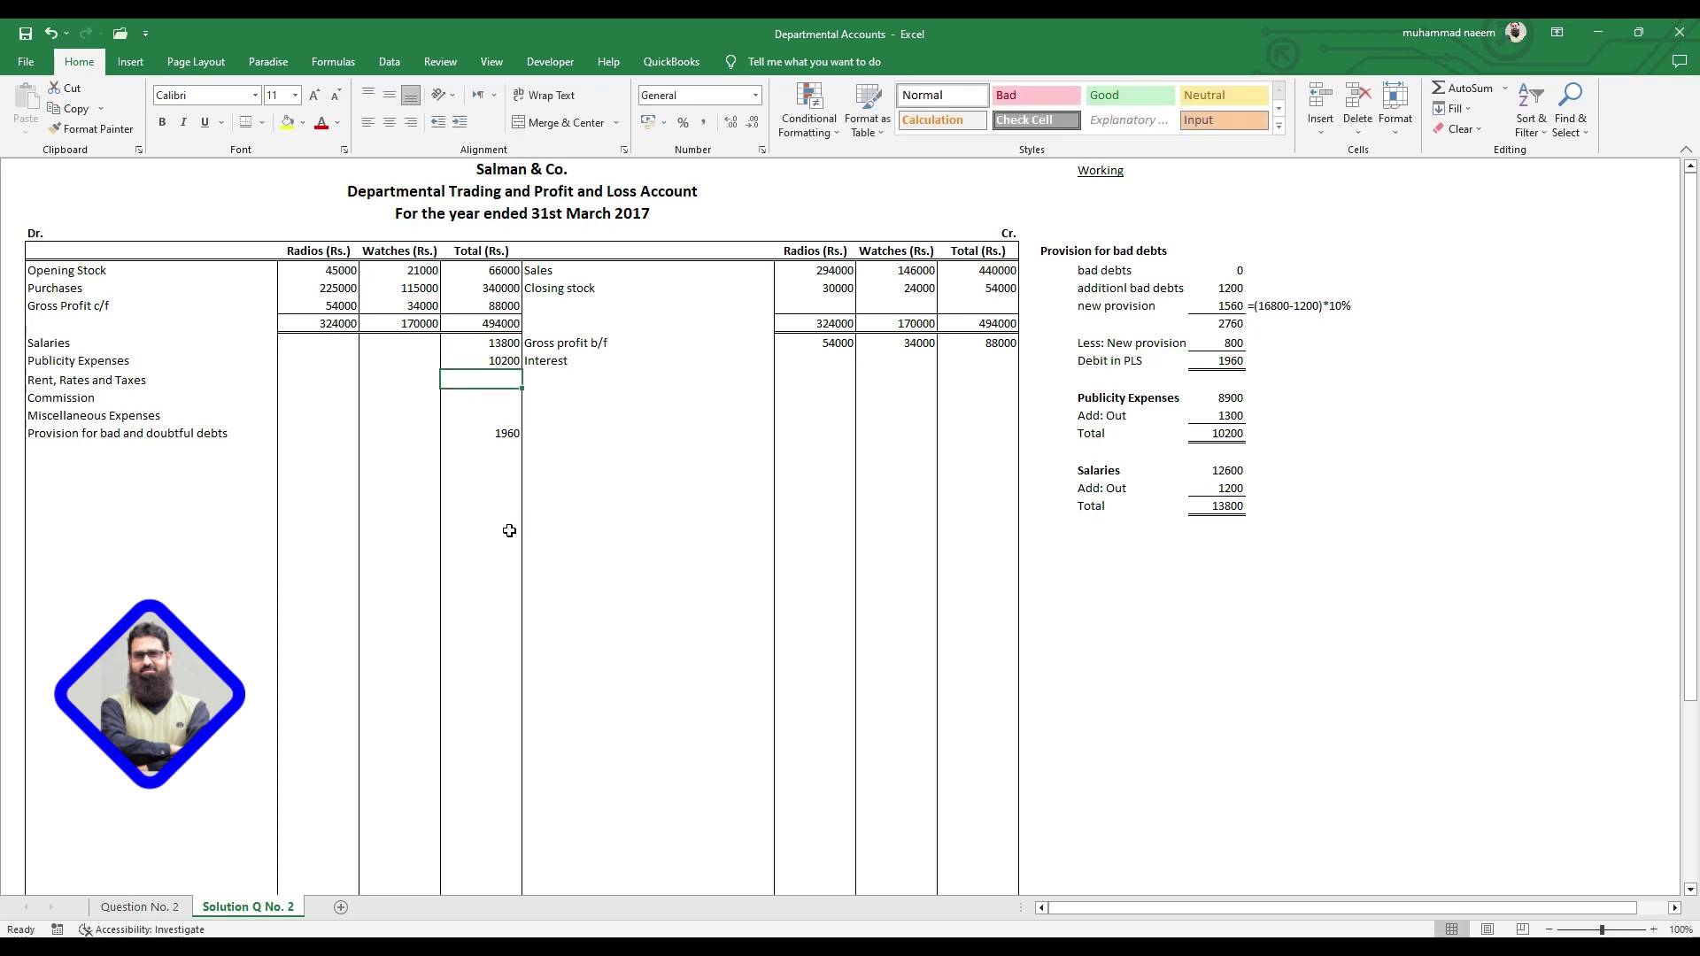
# - Check the question sheet and add a bold "Commission" label in the working, below the salaries calculation
pyautogui.click(160, 909)
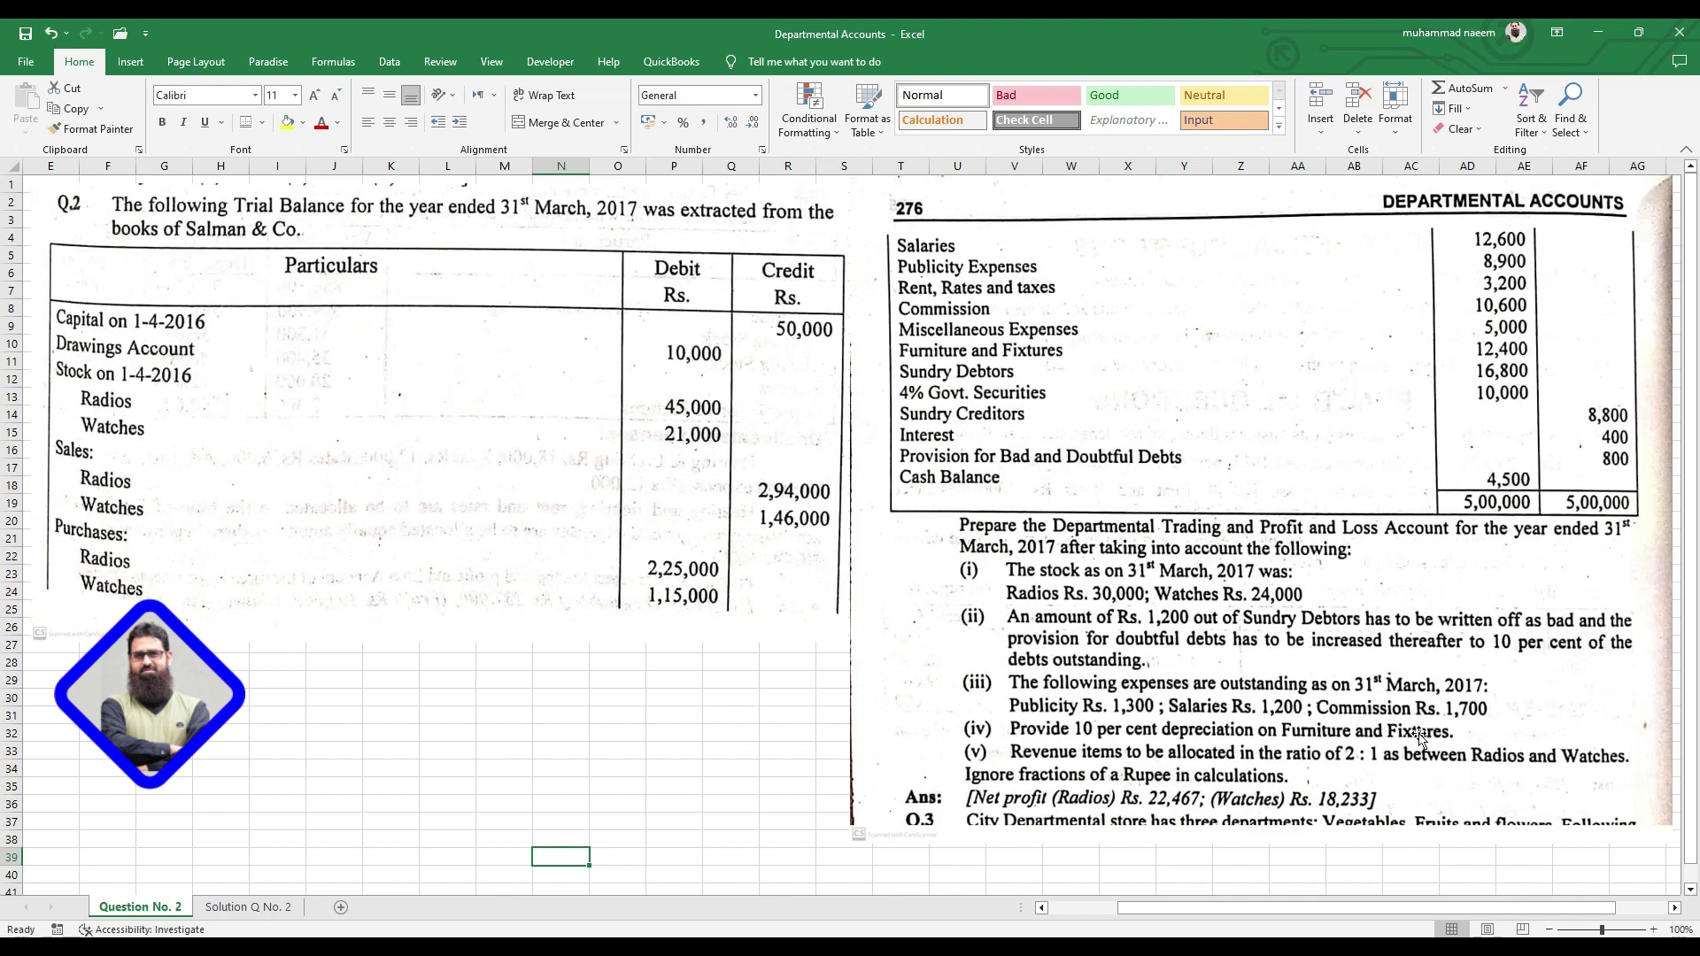
pyautogui.click(224, 910)
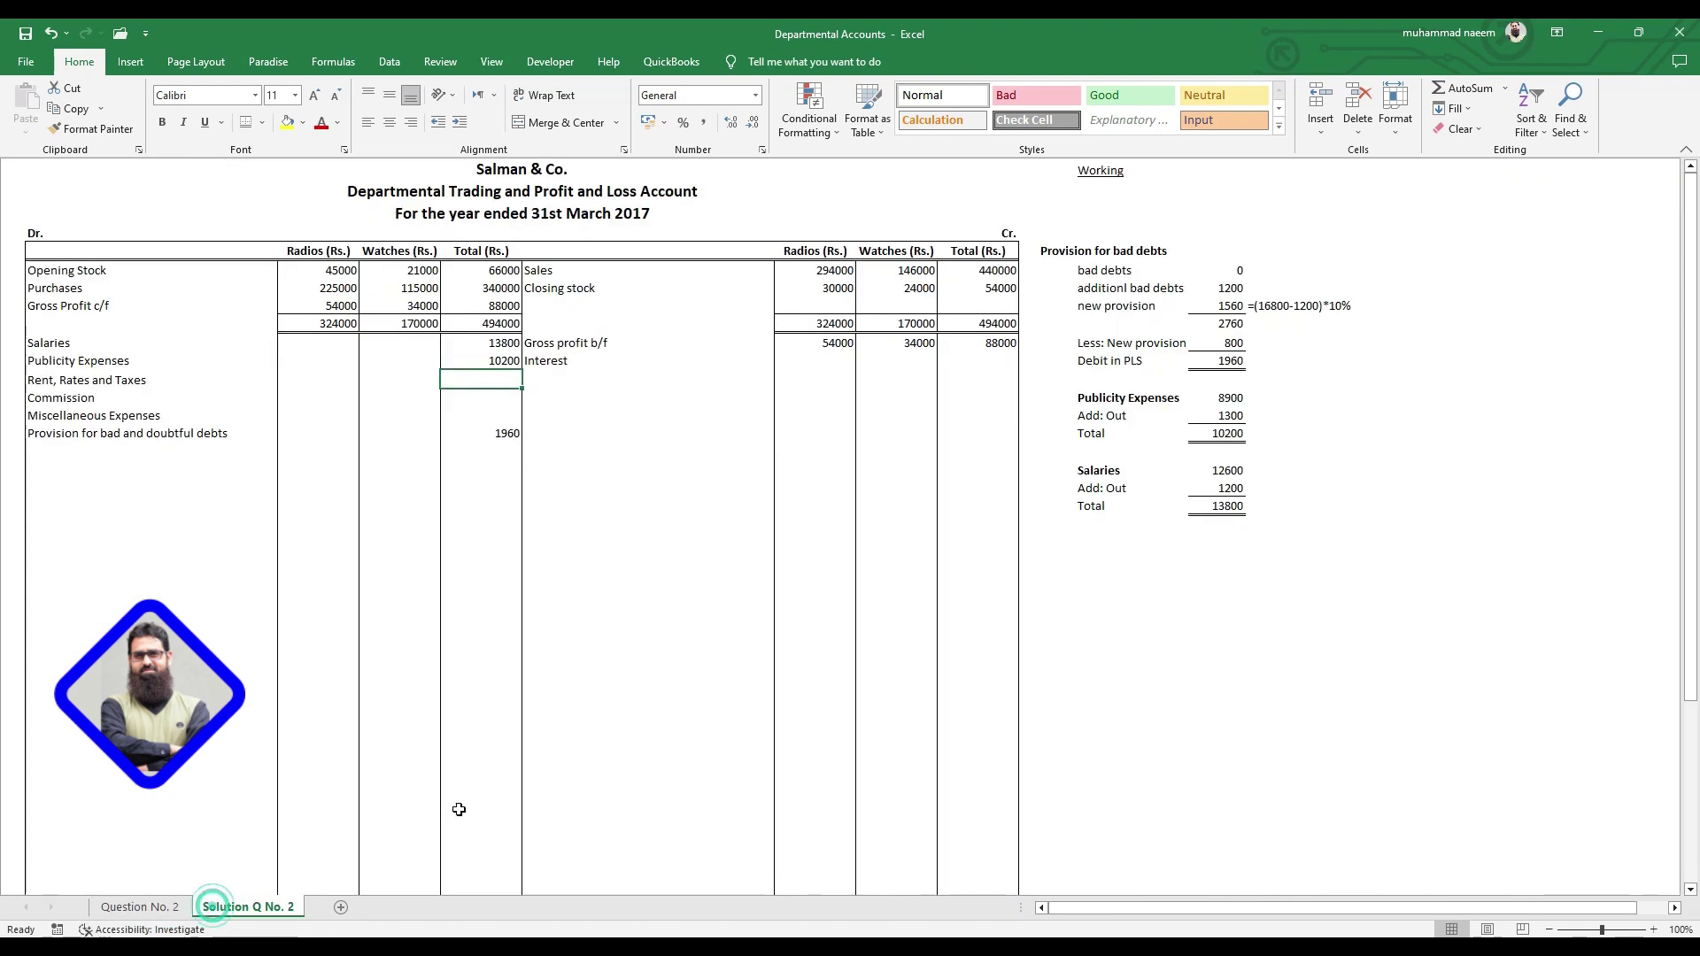
pyautogui.click(1094, 543)
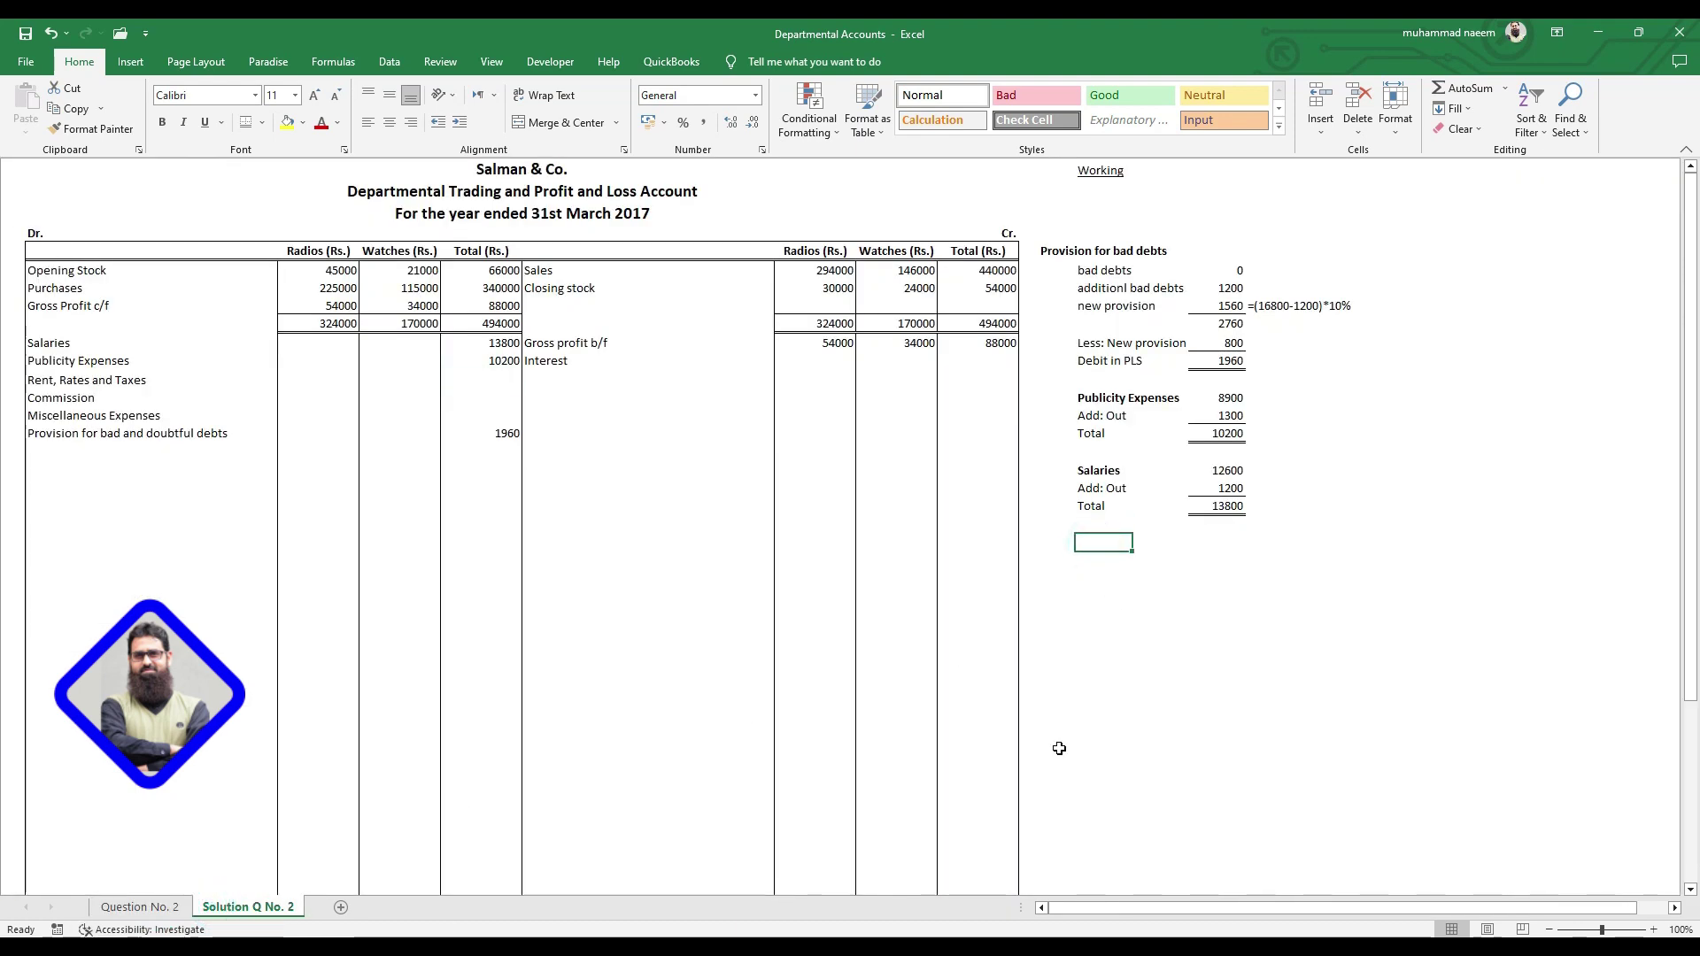
pyautogui.write('commiss')
pyautogui.press('BackSpace')
pyautogui.press('BackSpace')
pyautogui.press('BackSpace')
pyautogui.press('BackSpace')
pyautogui.press('BackSpace')
pyautogui.press('BackSpace')
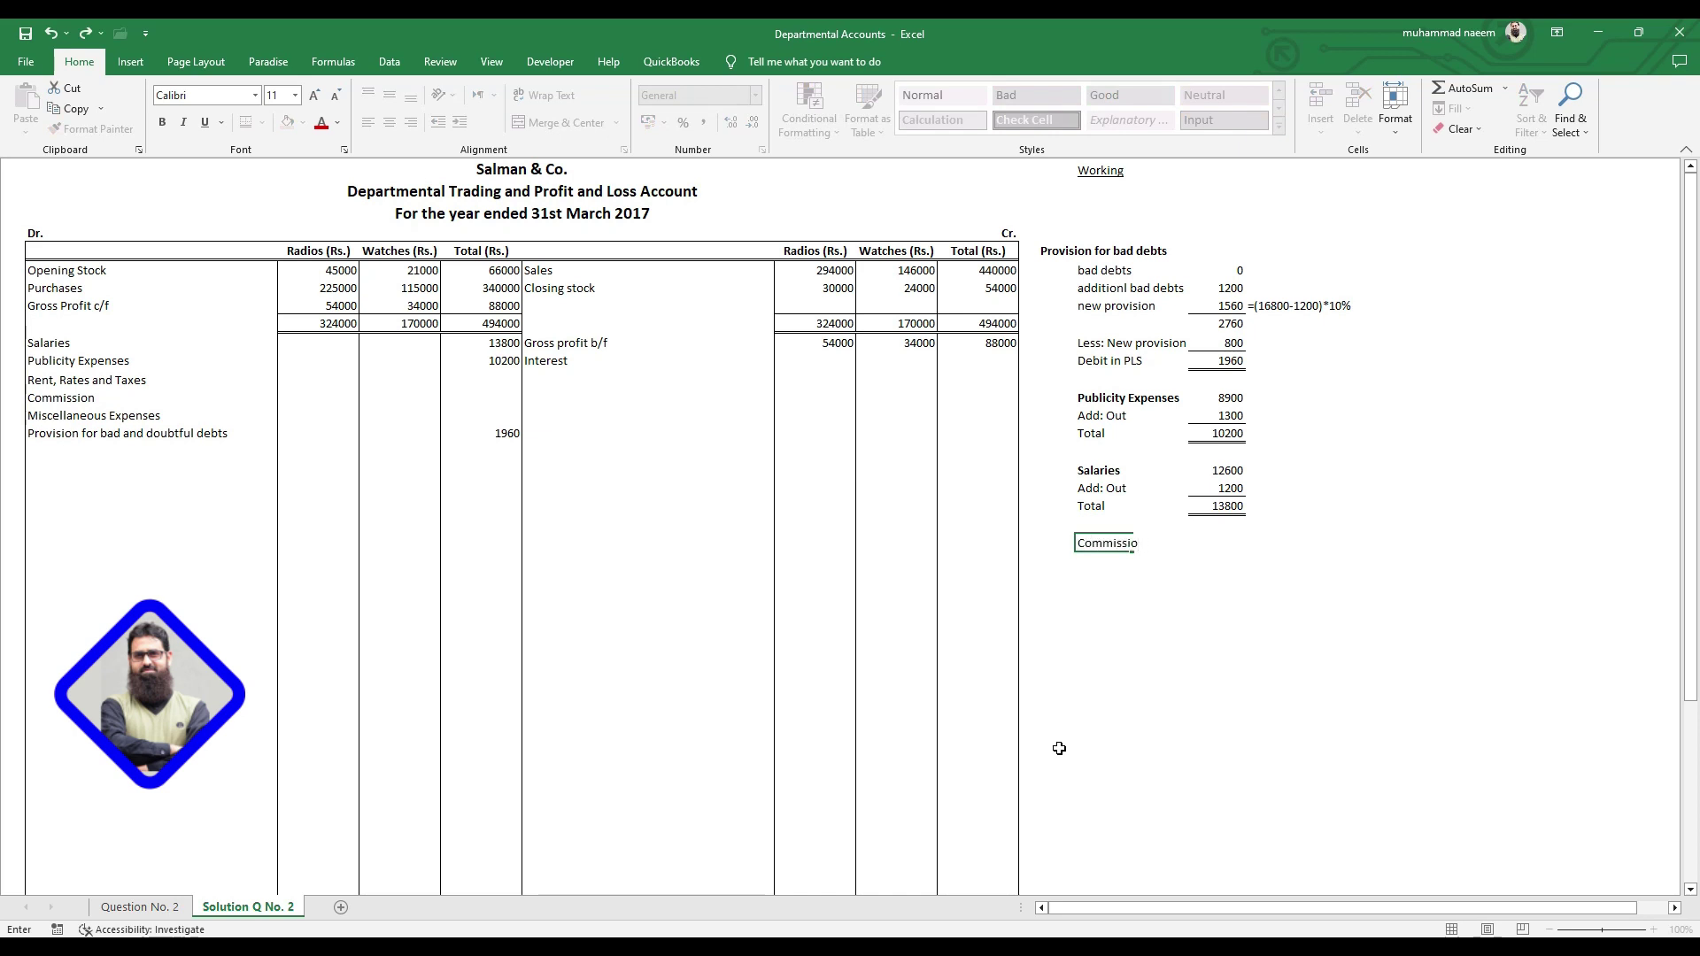
pyautogui.press('Tab')
pyautogui.press('Left')
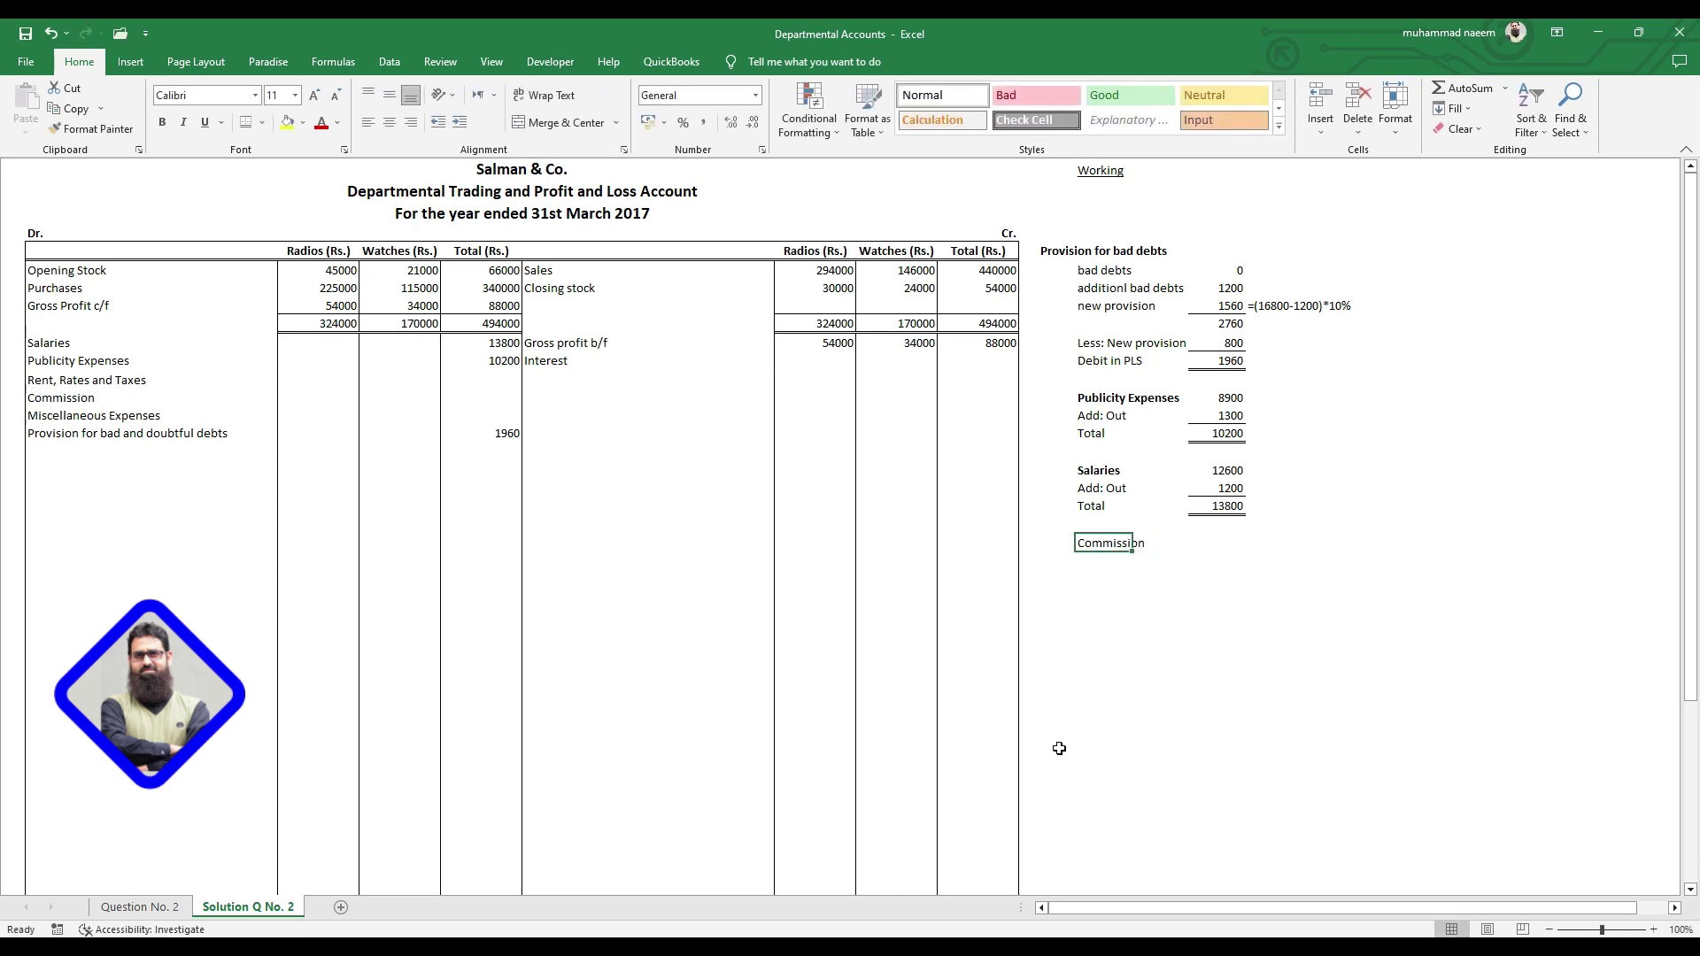
pyautogui.hotkey('ctrl', 'b')
# - Look up the commission in the question's trial balance and enter 10600 as its amount in the working
pyautogui.press('Right')
pyautogui.press('Right')
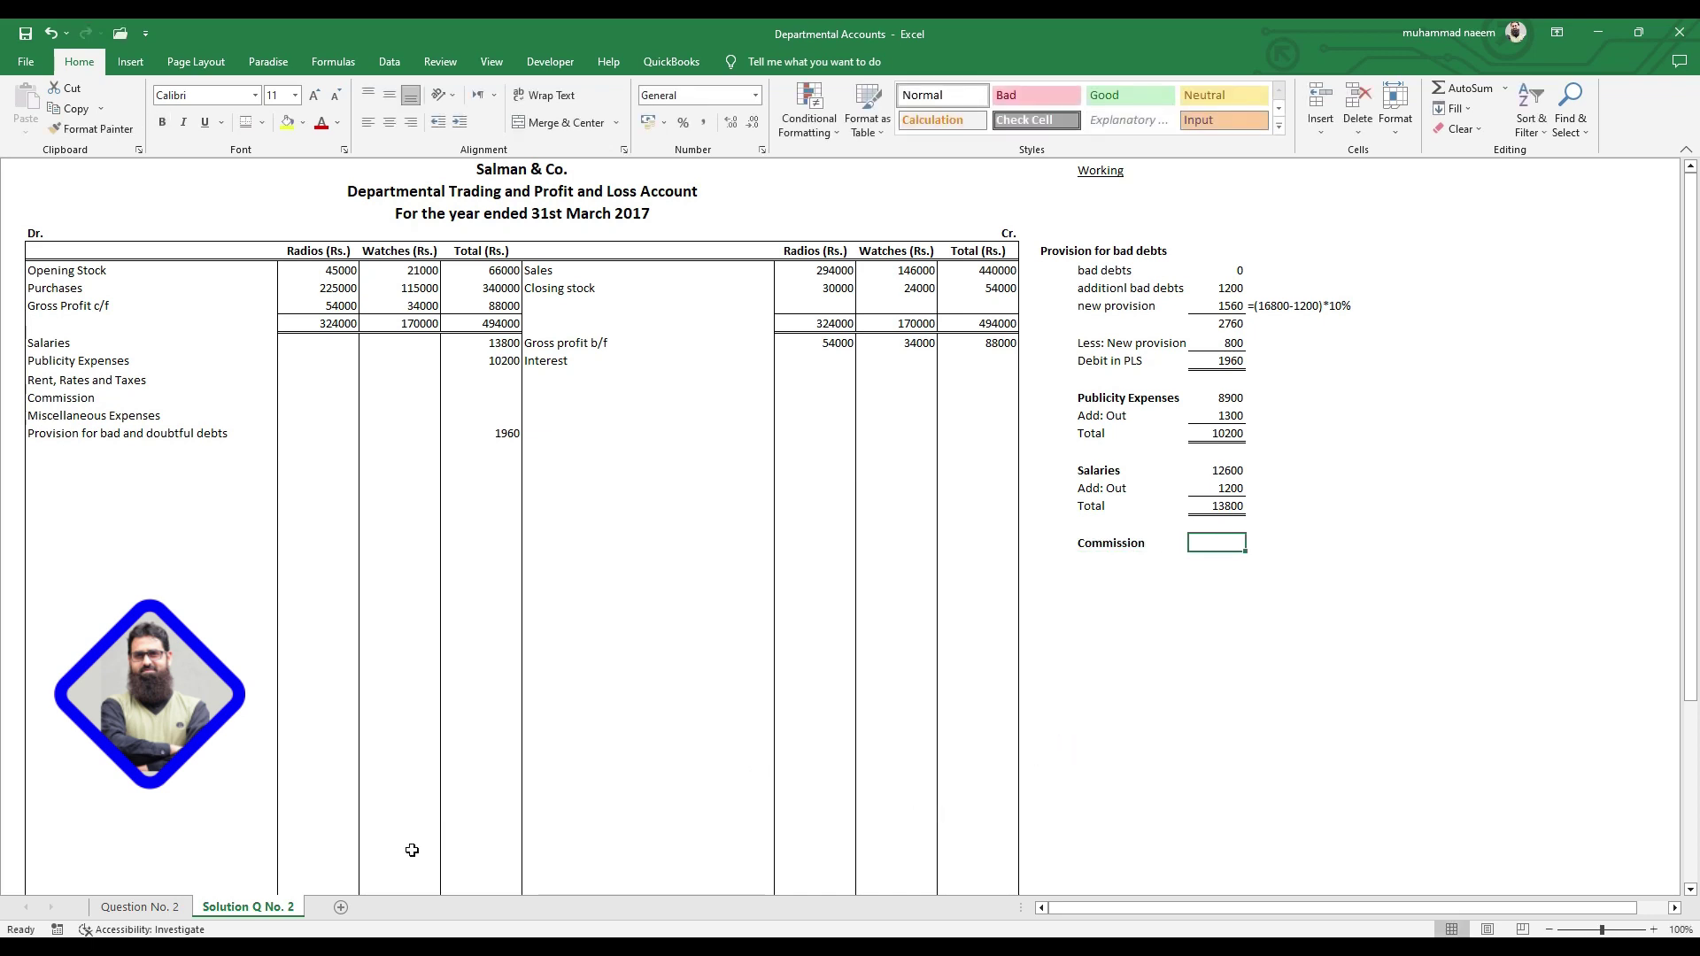
pyautogui.click(166, 914)
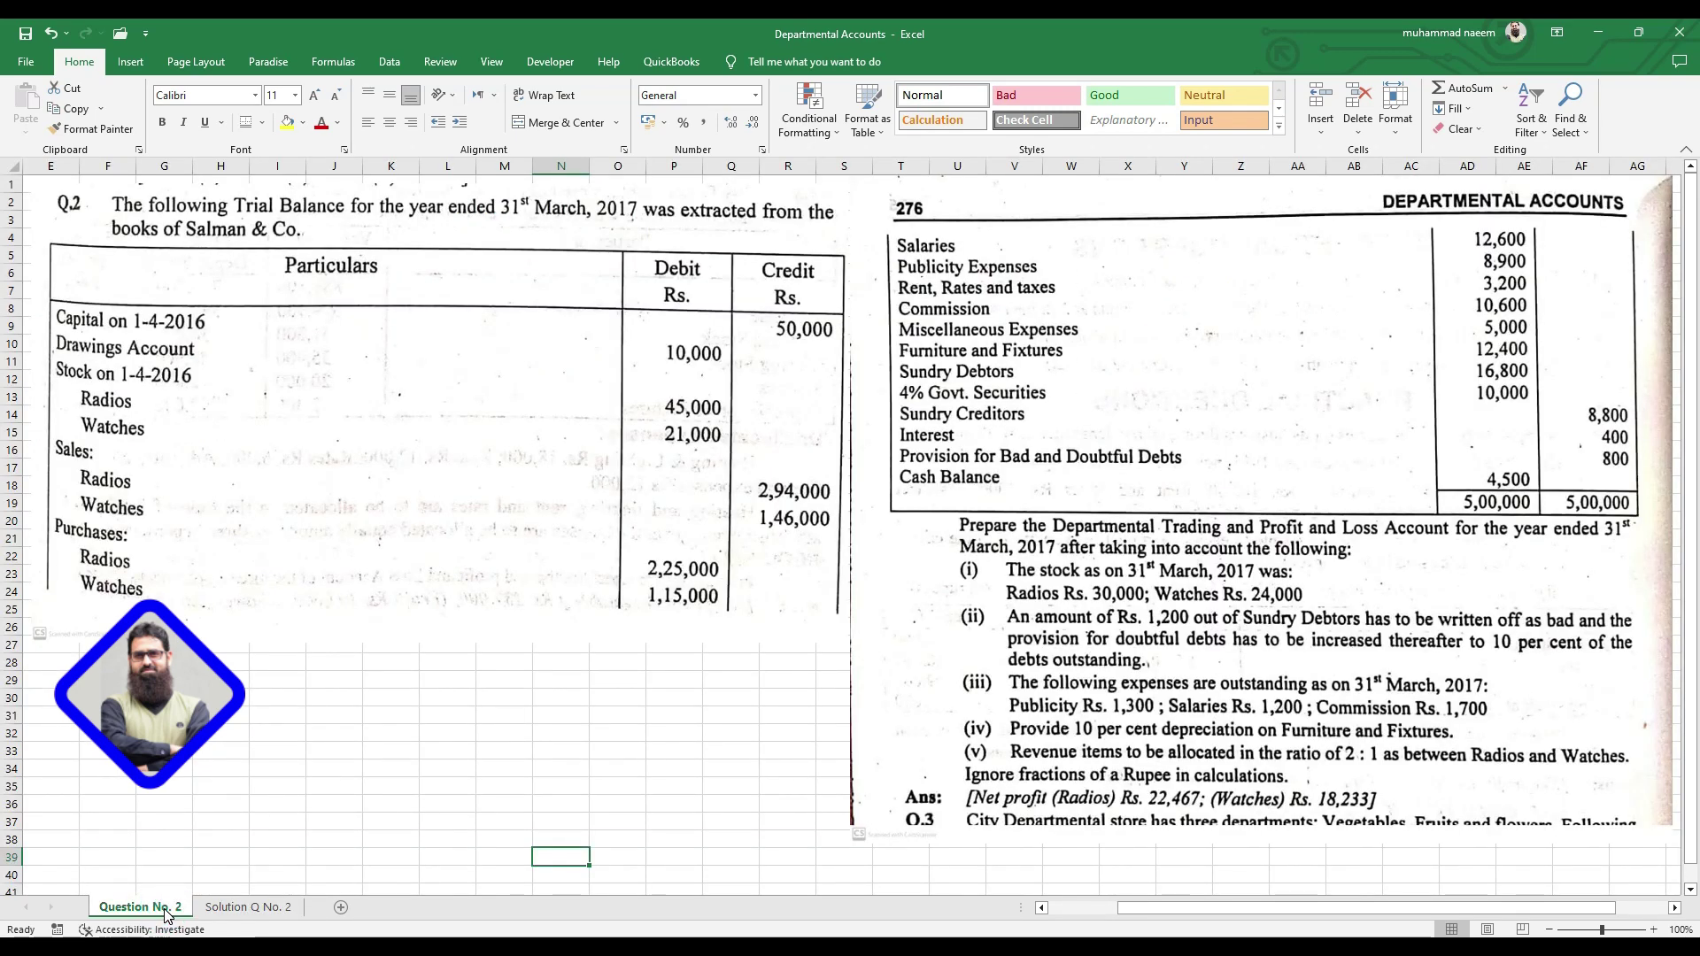
pyautogui.click(243, 909)
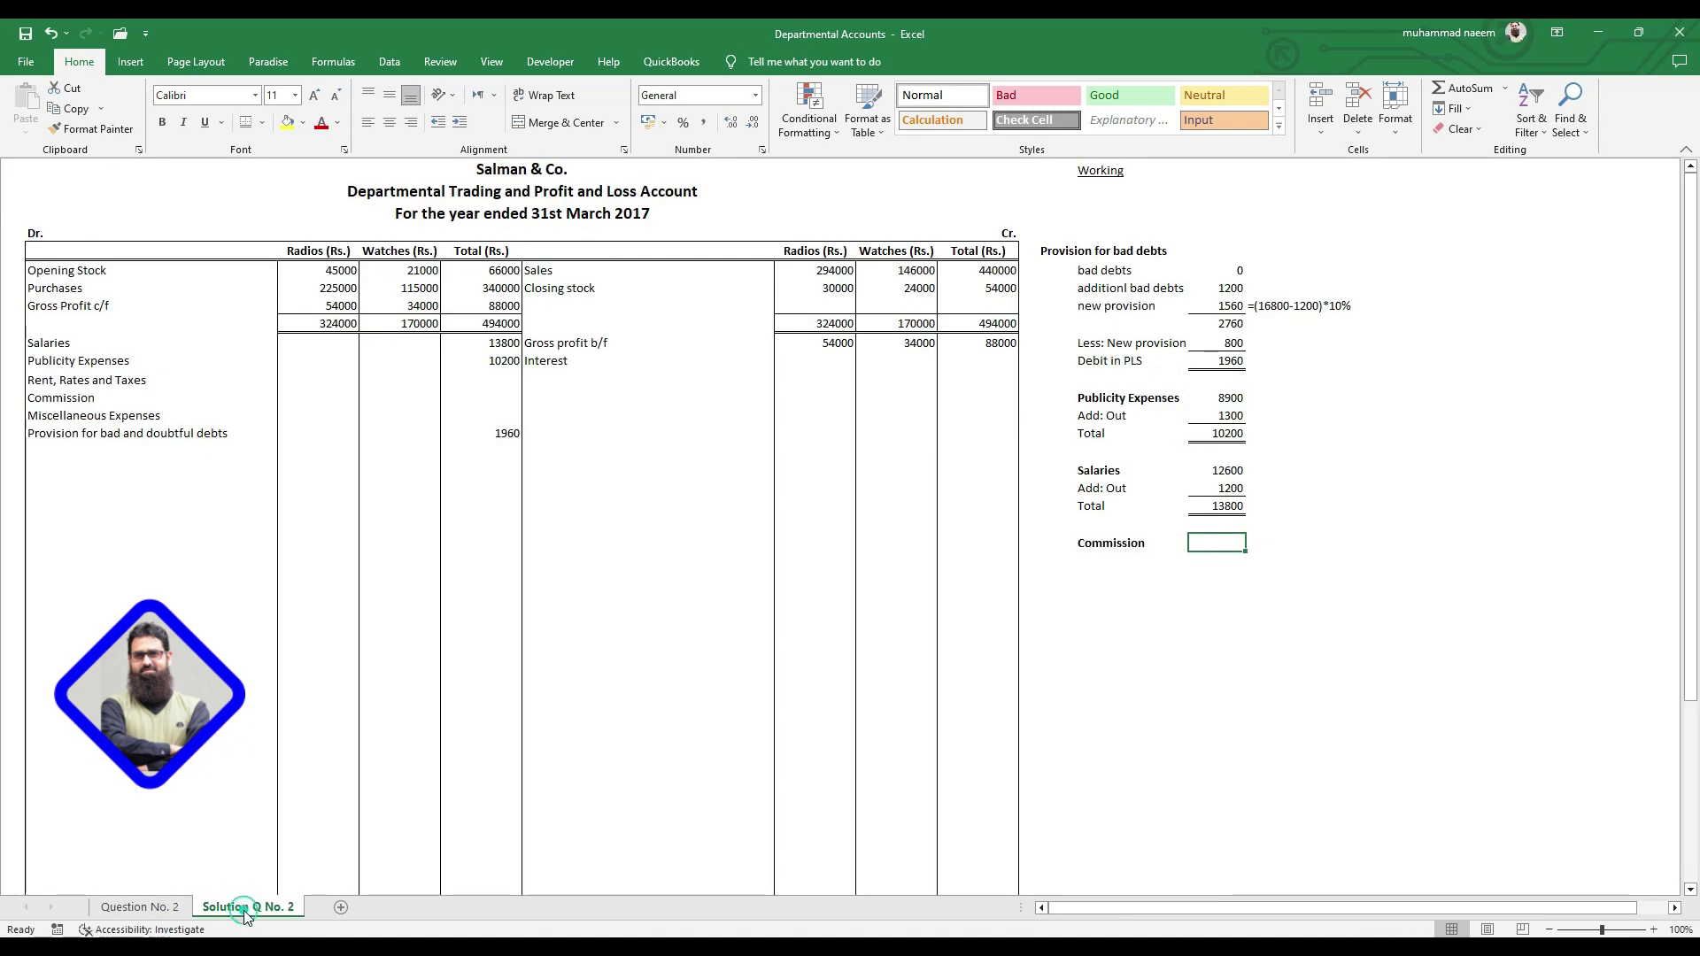
pyautogui.click(163, 909)
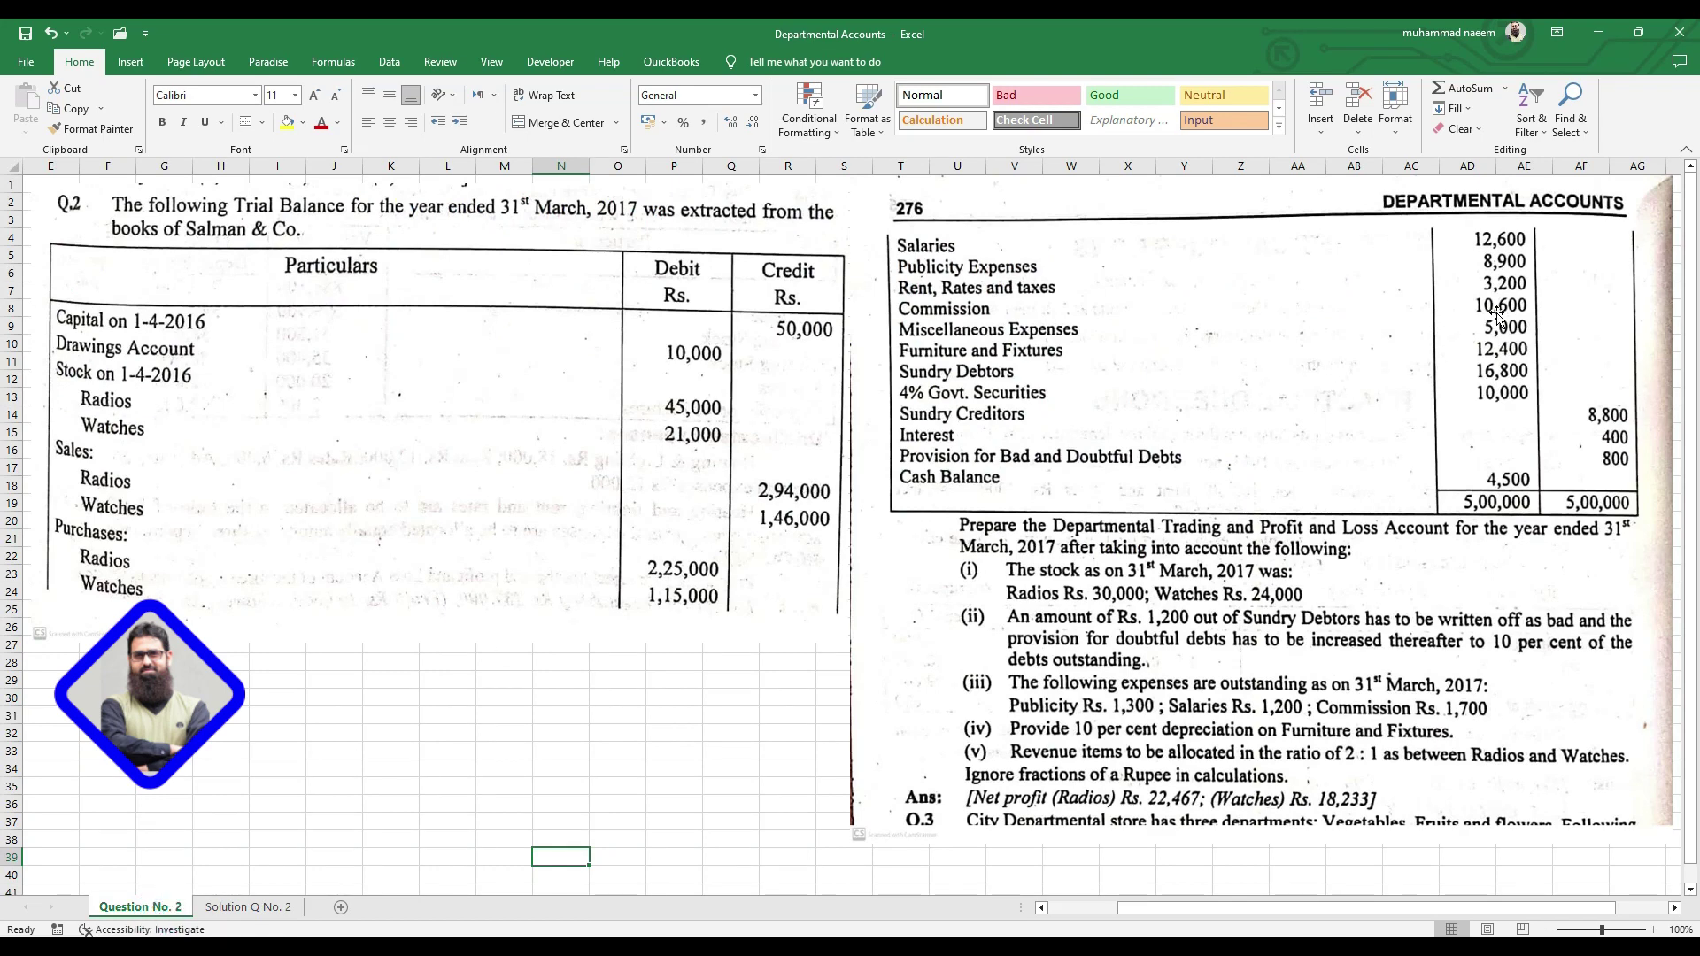
pyautogui.click(271, 909)
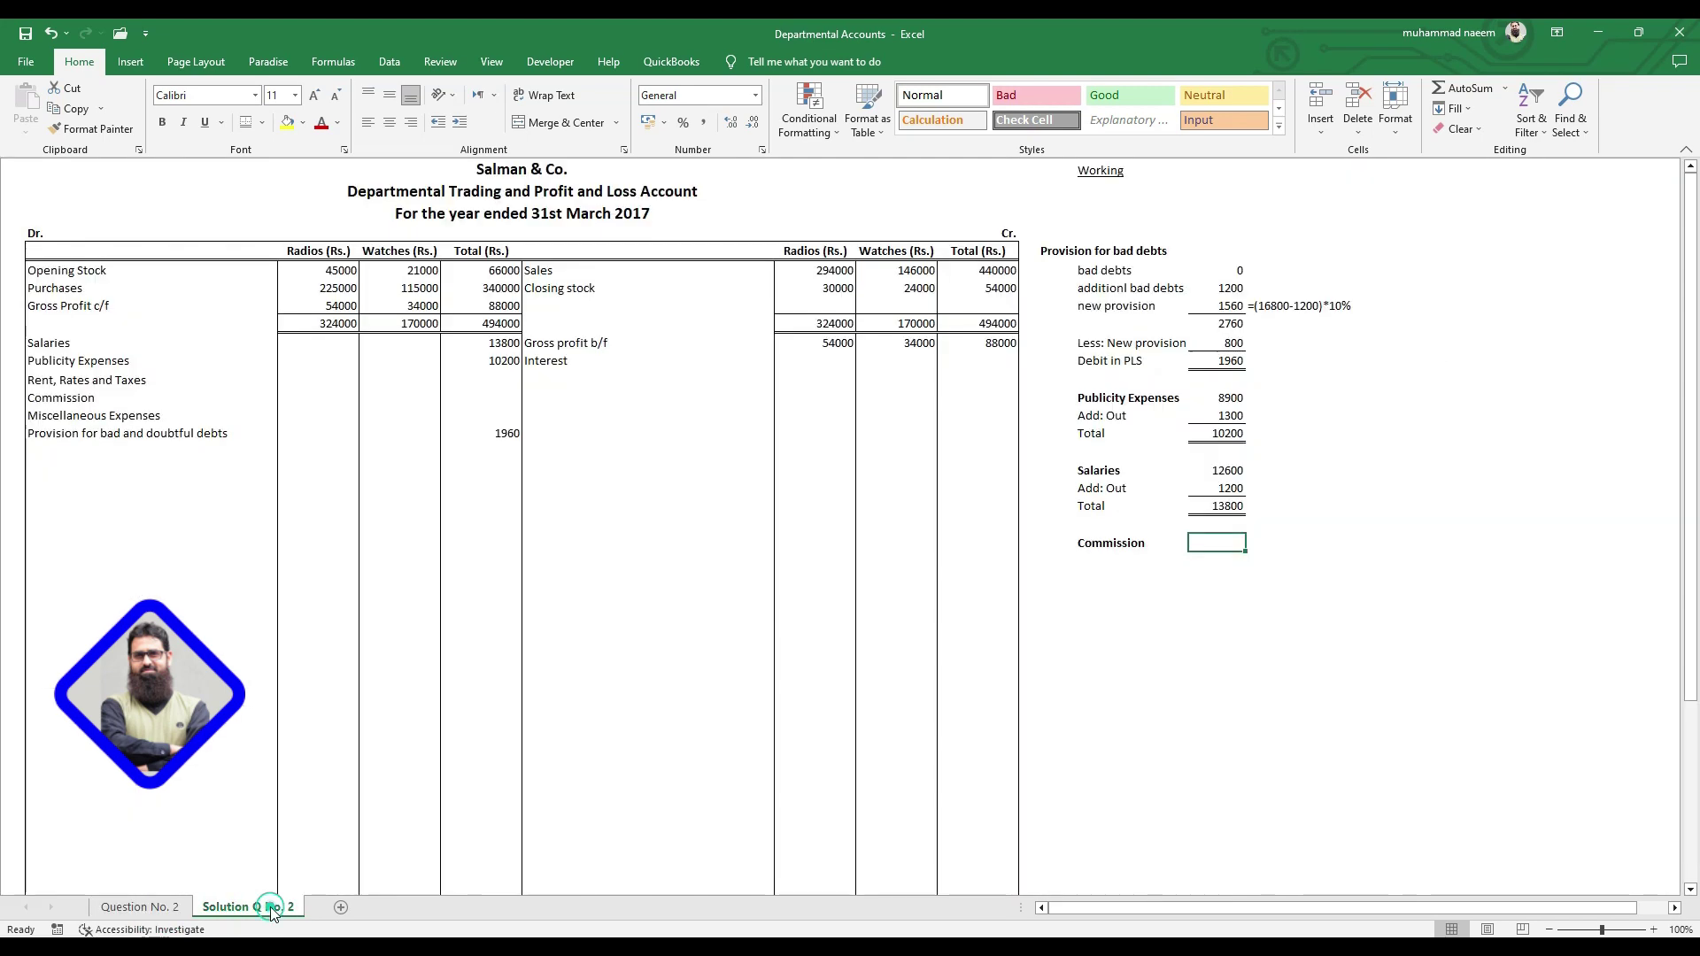
pyautogui.write('1')
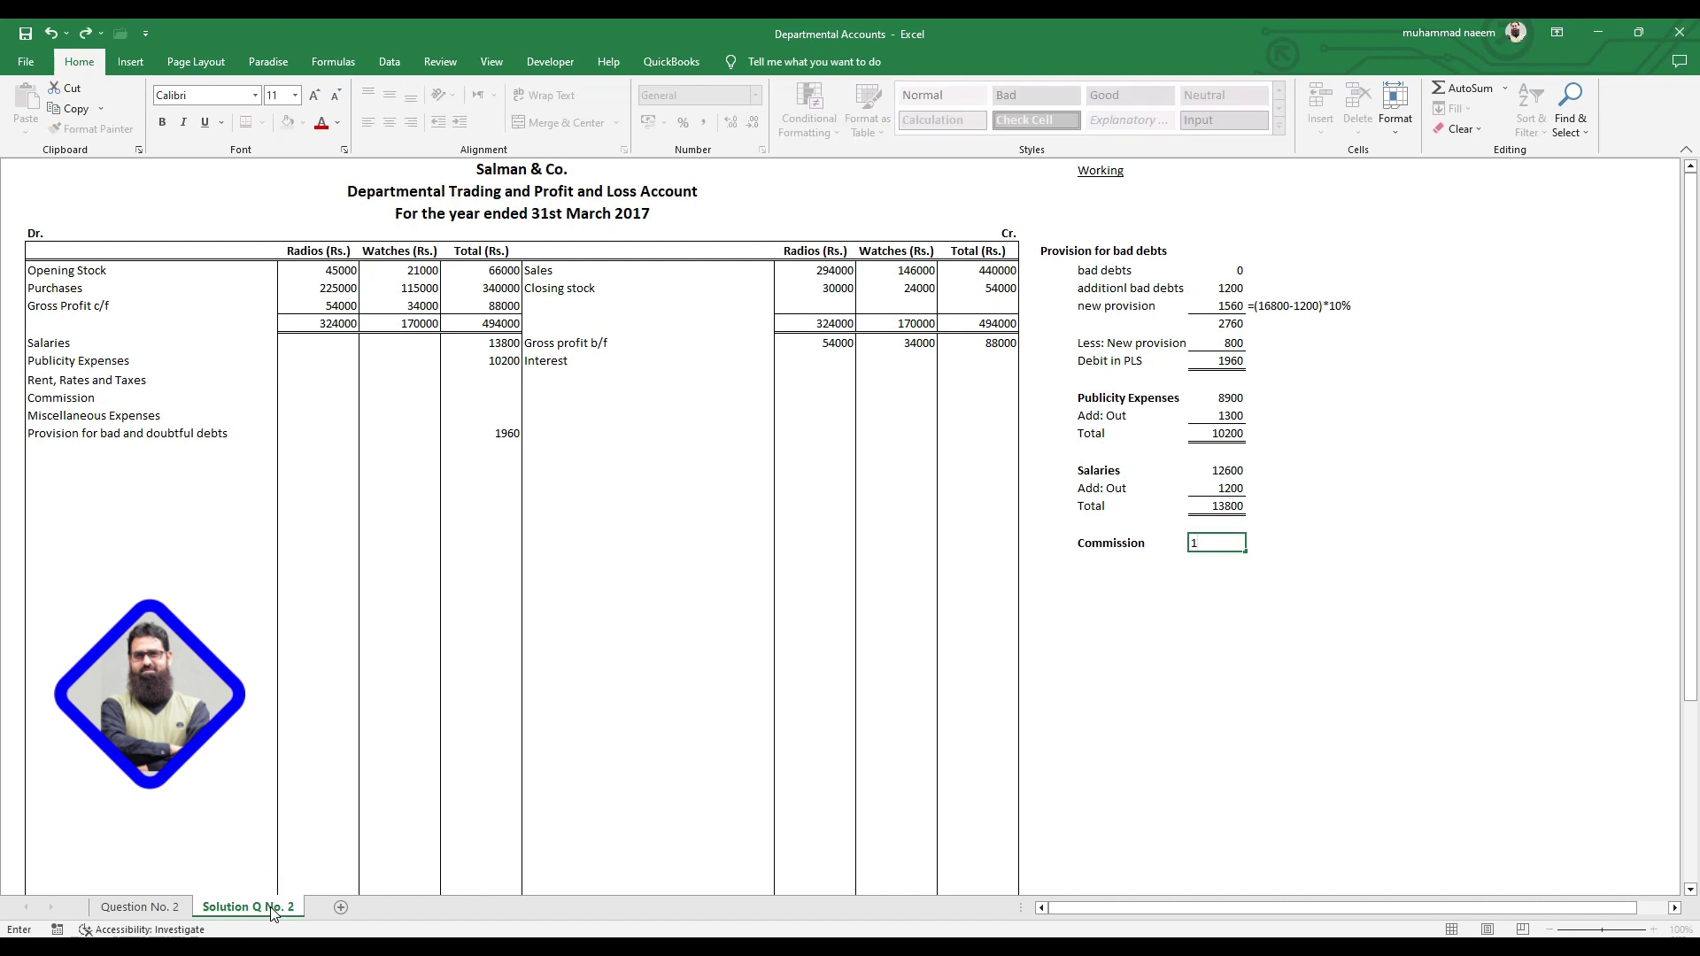
pyautogui.write('0600')
pyautogui.press('Return')
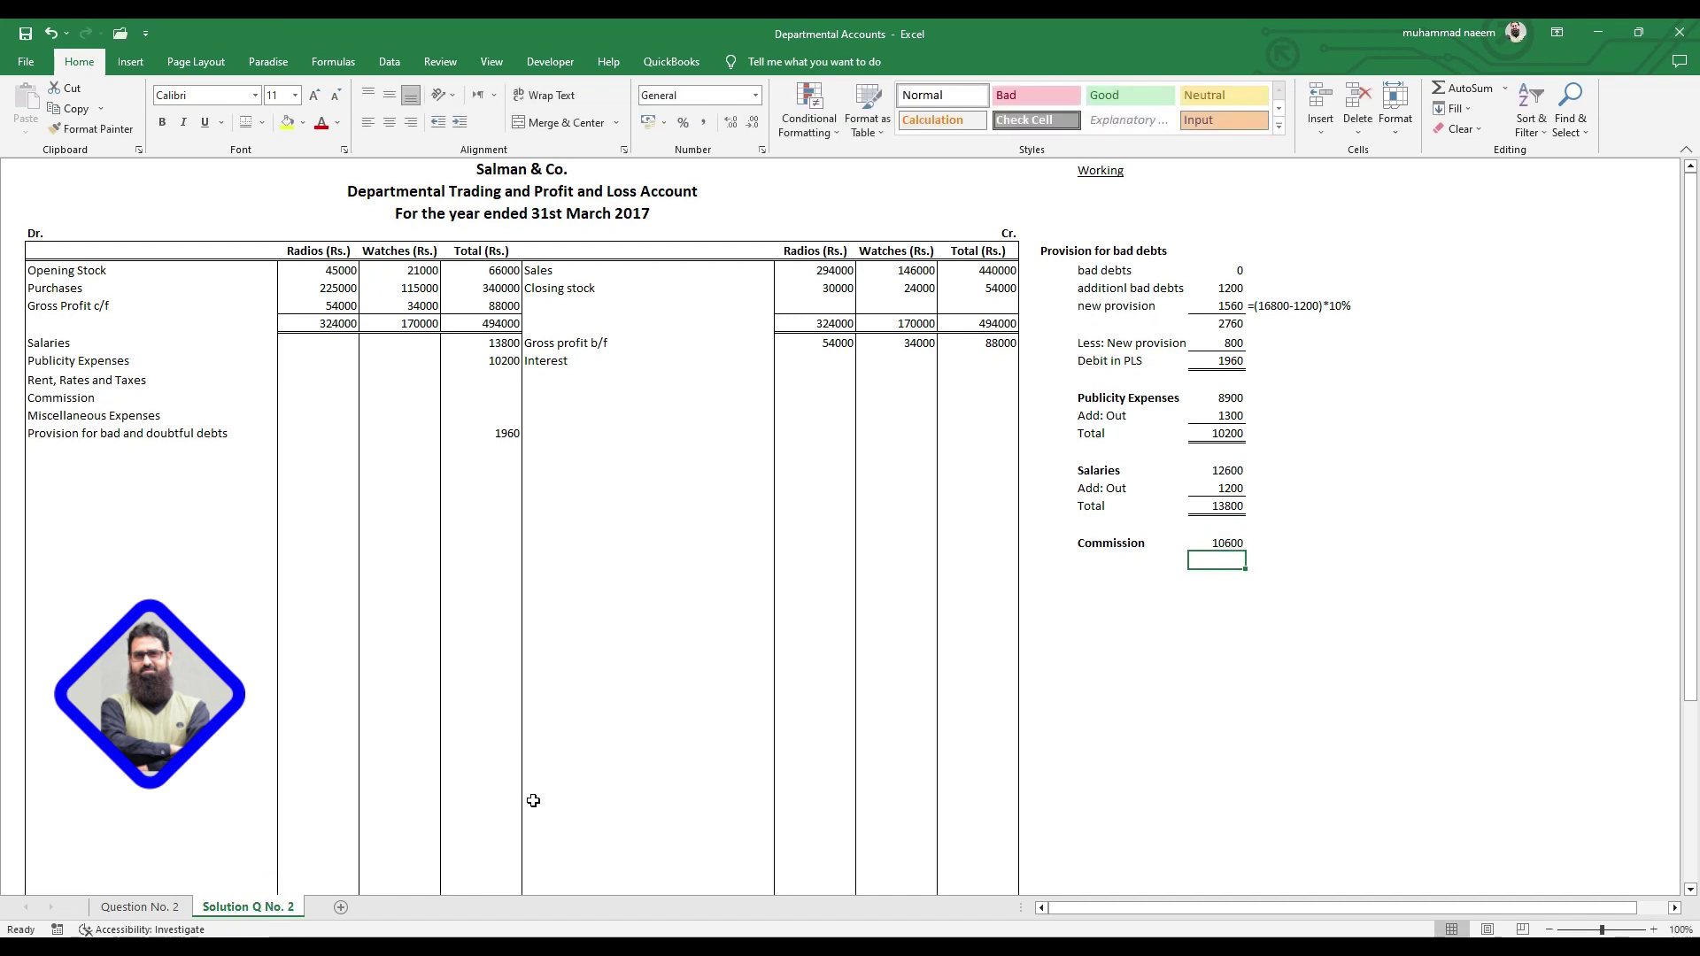
# - Copy the salaries working's "Add: Out" and Total rows below Commission and set the outstanding commission to 1700
pyautogui.moveTo(1085, 492); pyautogui.dragTo(1230, 506)
pyautogui.hotkey('ctrl', 'c')
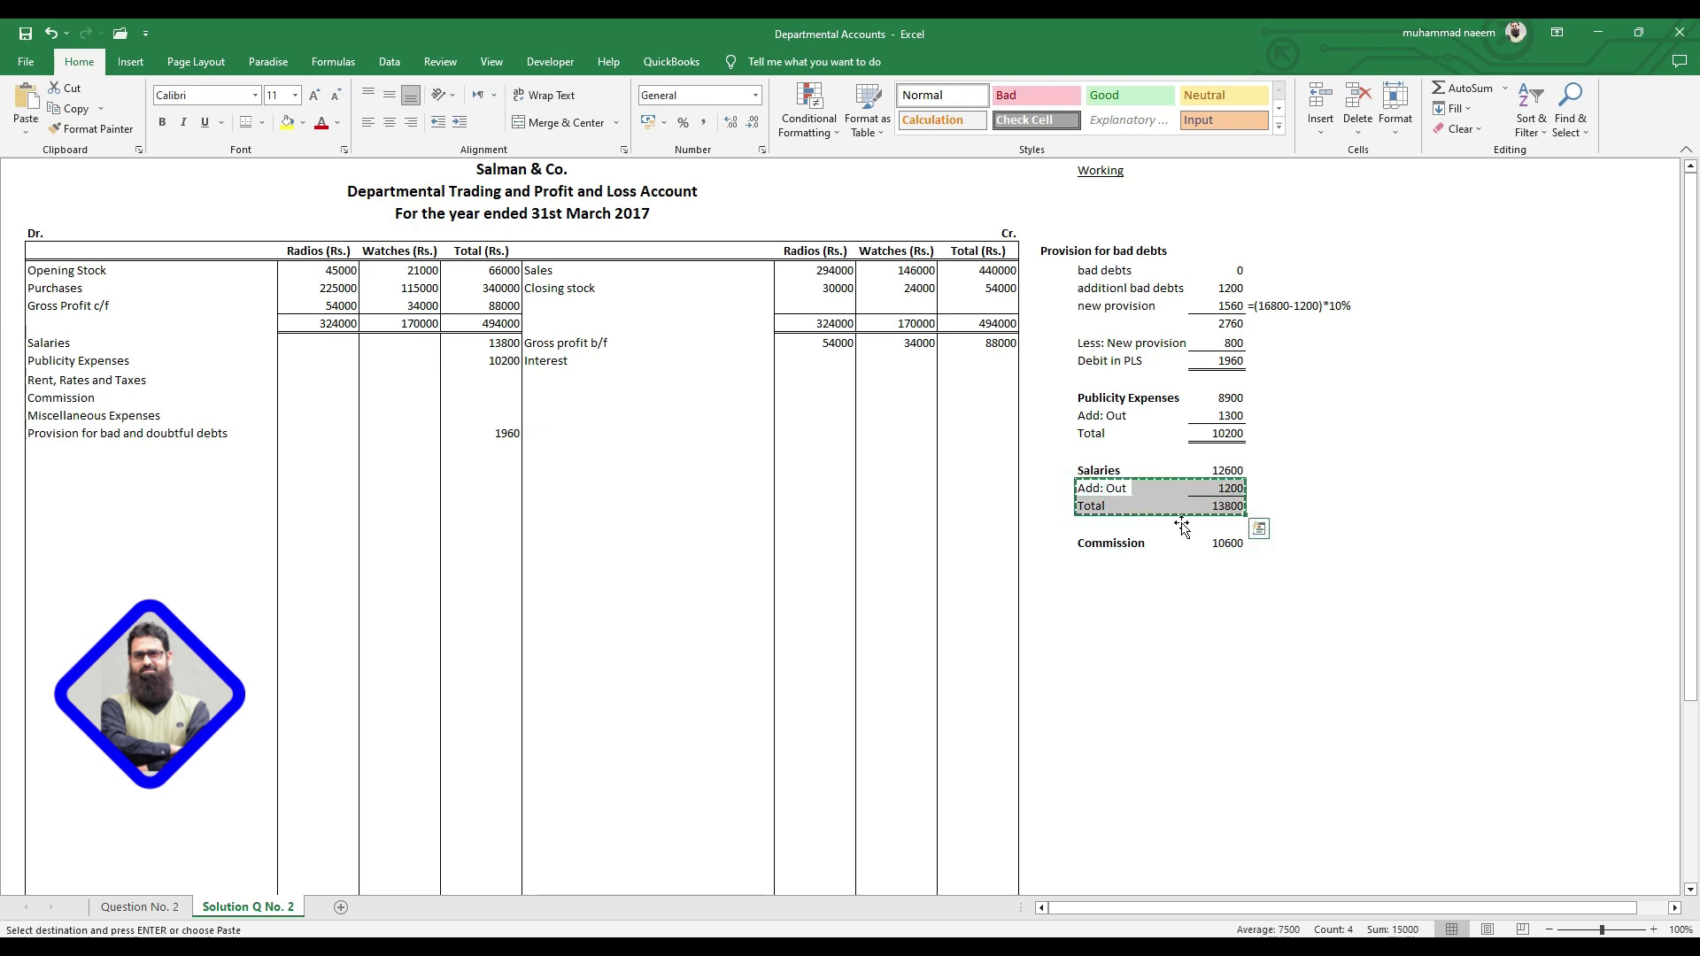
pyautogui.click(1085, 562)
pyautogui.press('Return')
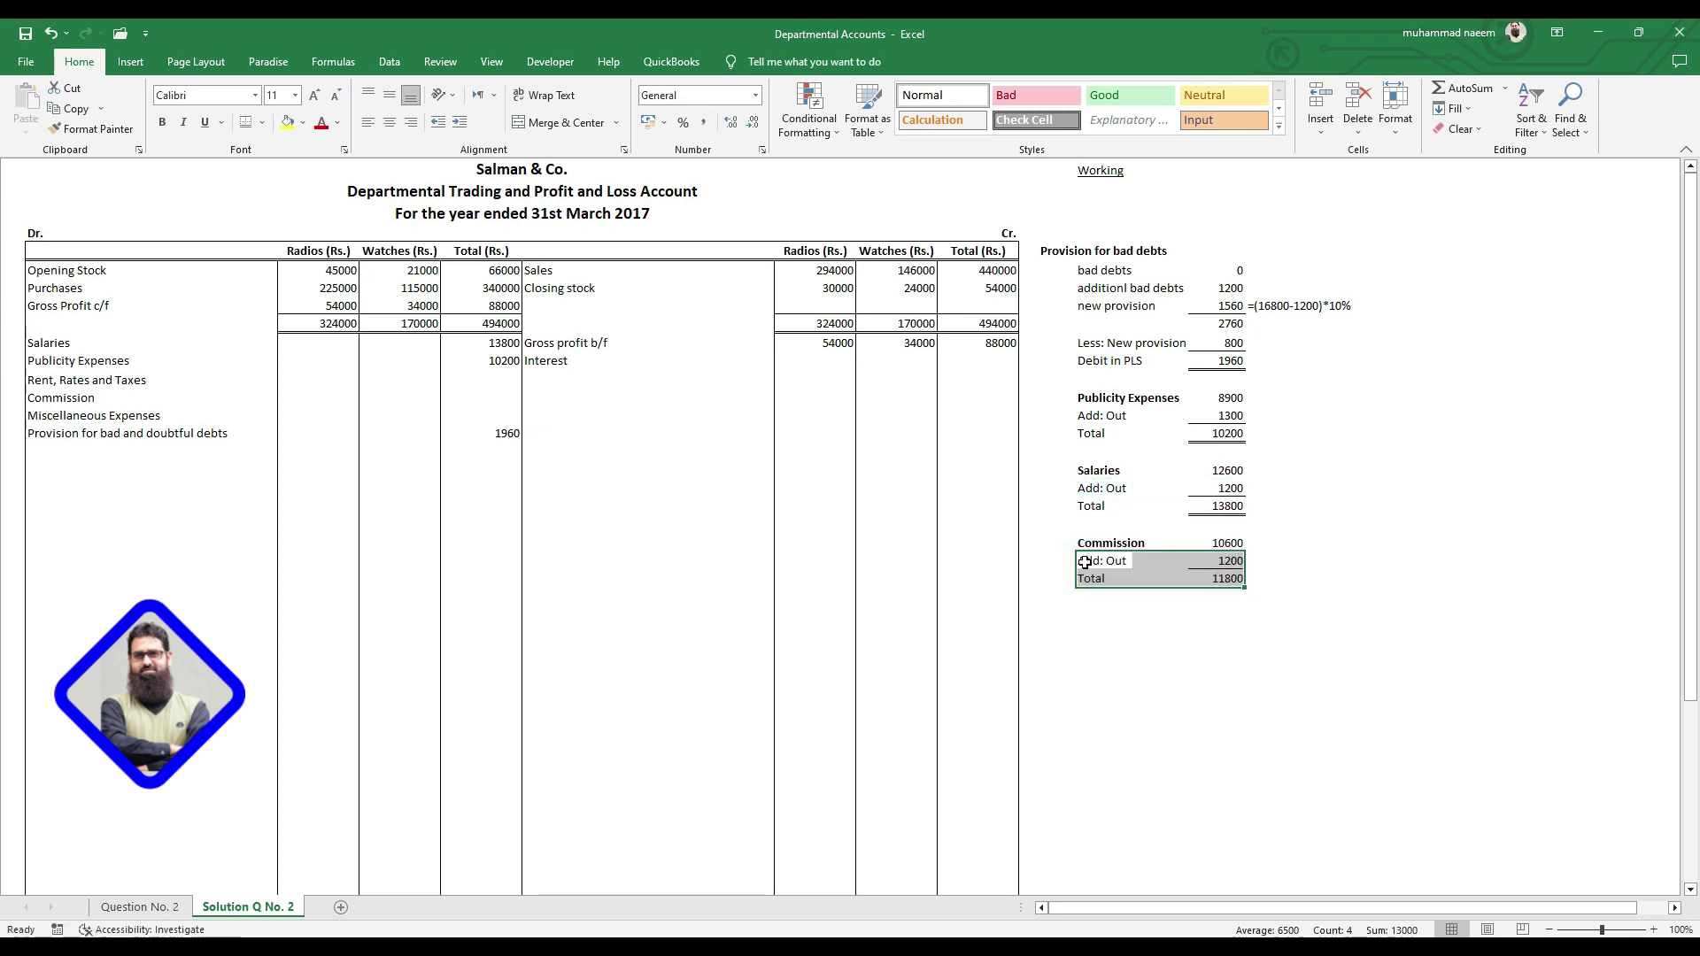
pyautogui.write('1')
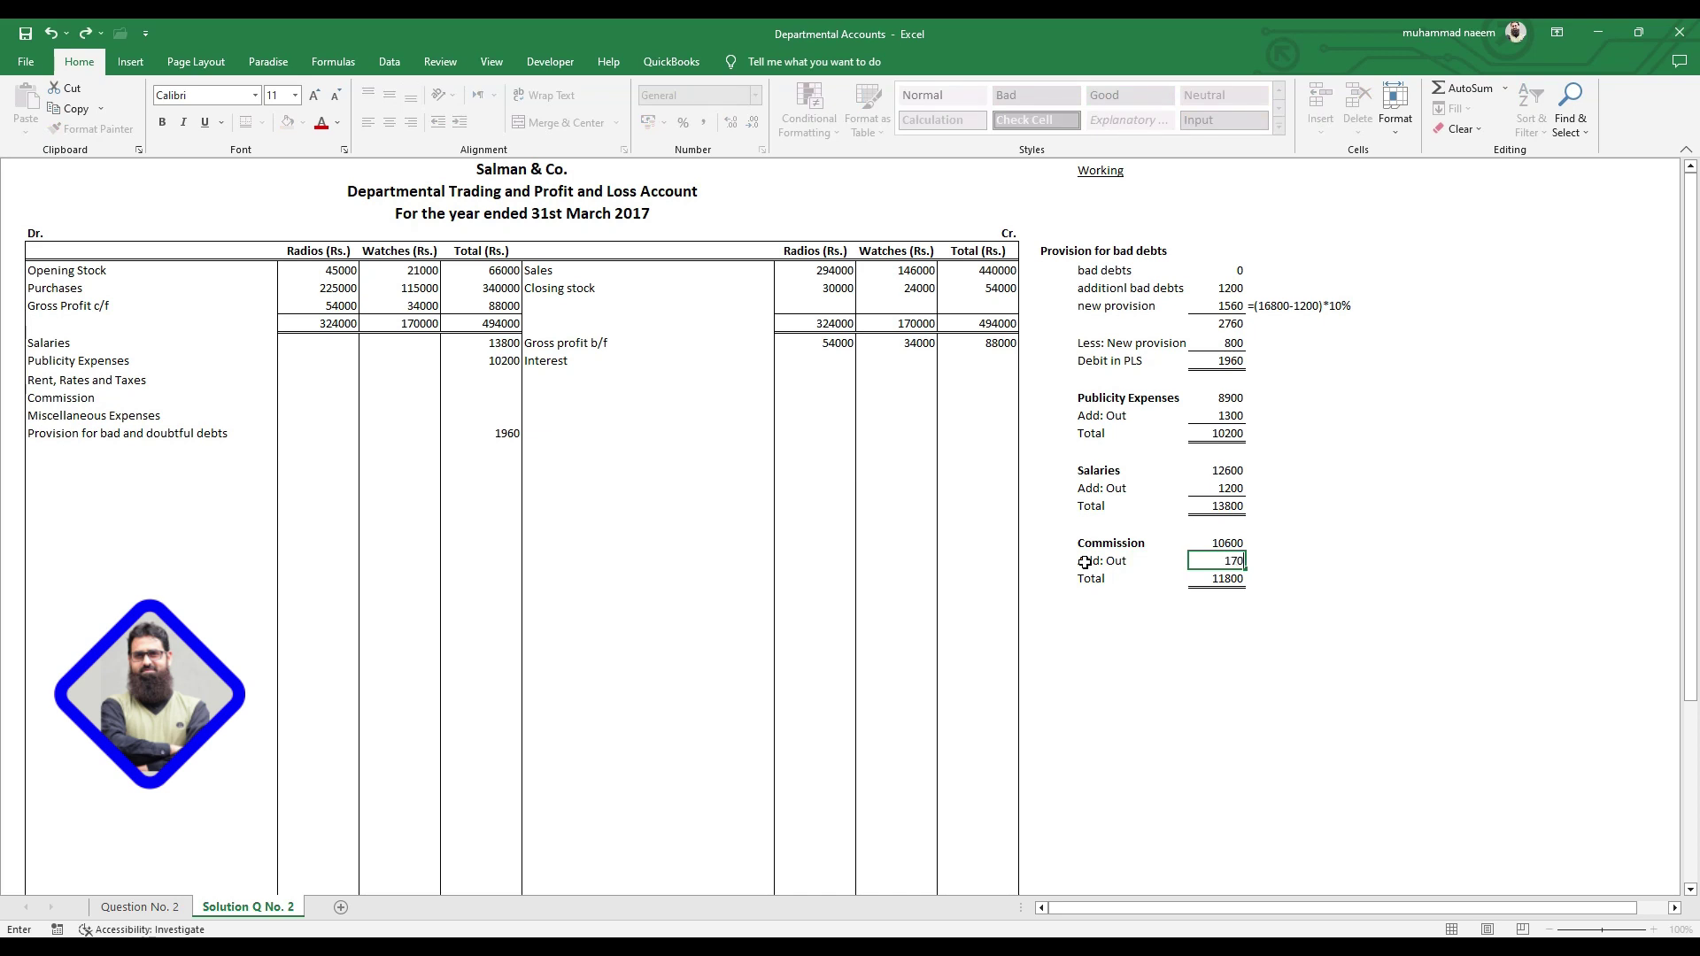
pyautogui.press('Return')
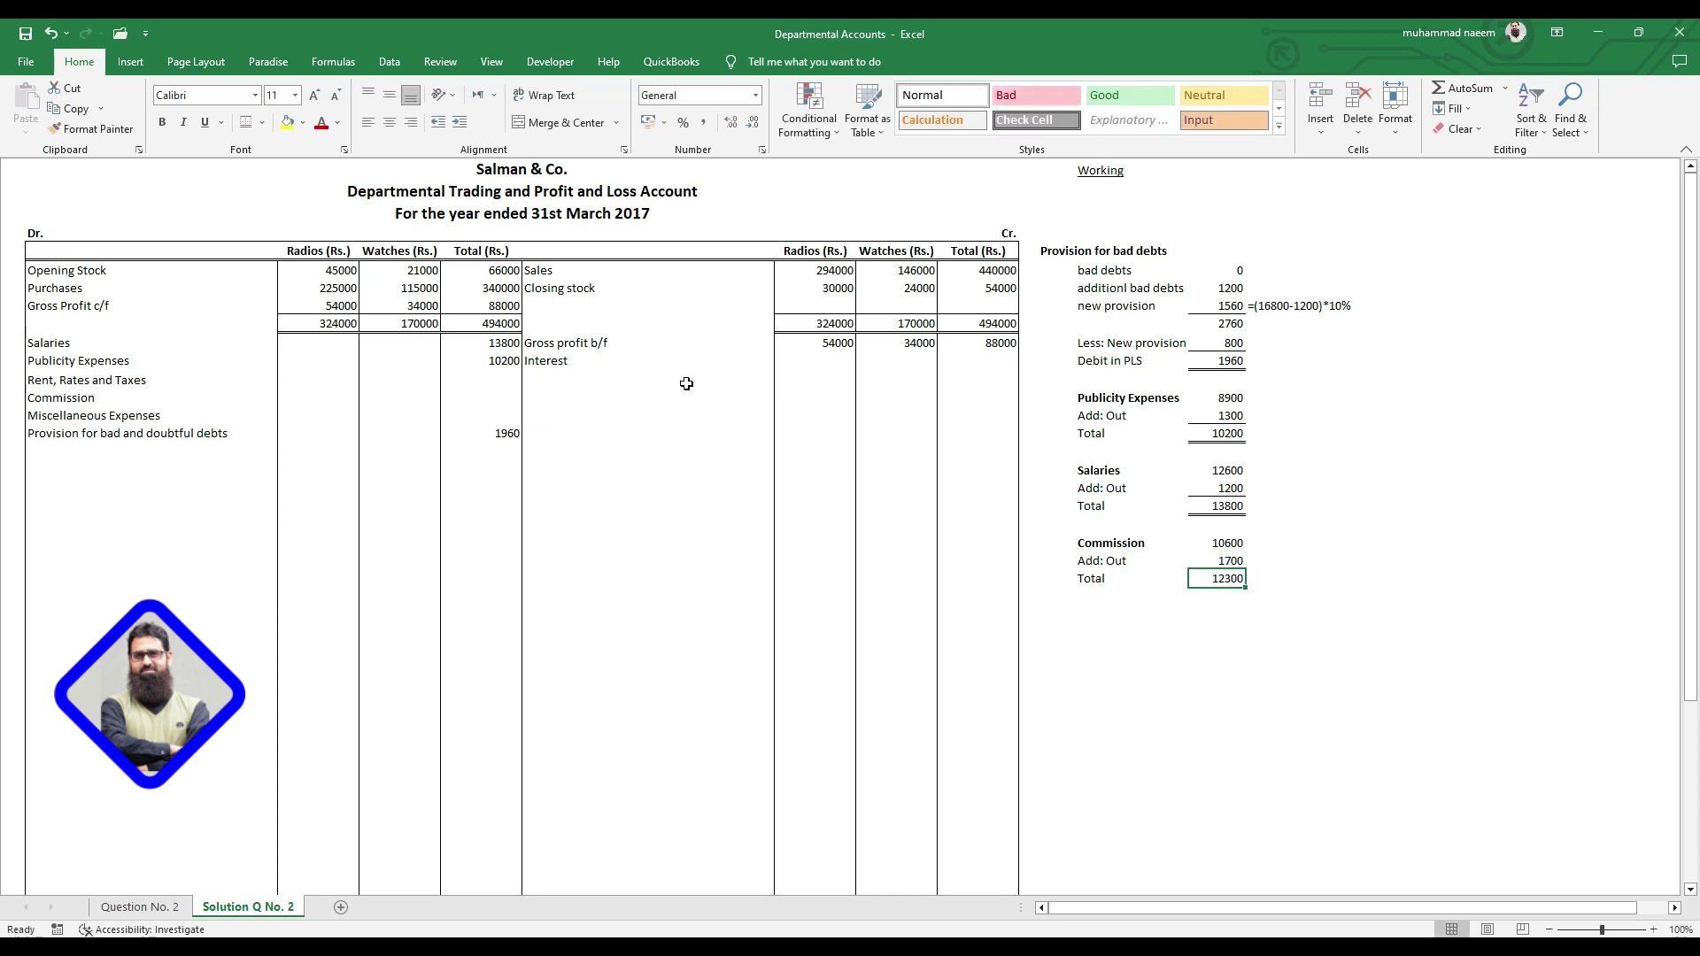
# - Enter 12300 for Commission in the debit side's Total column
pyautogui.click(496, 382)
pyautogui.press('Down')
pyautogui.write('1')
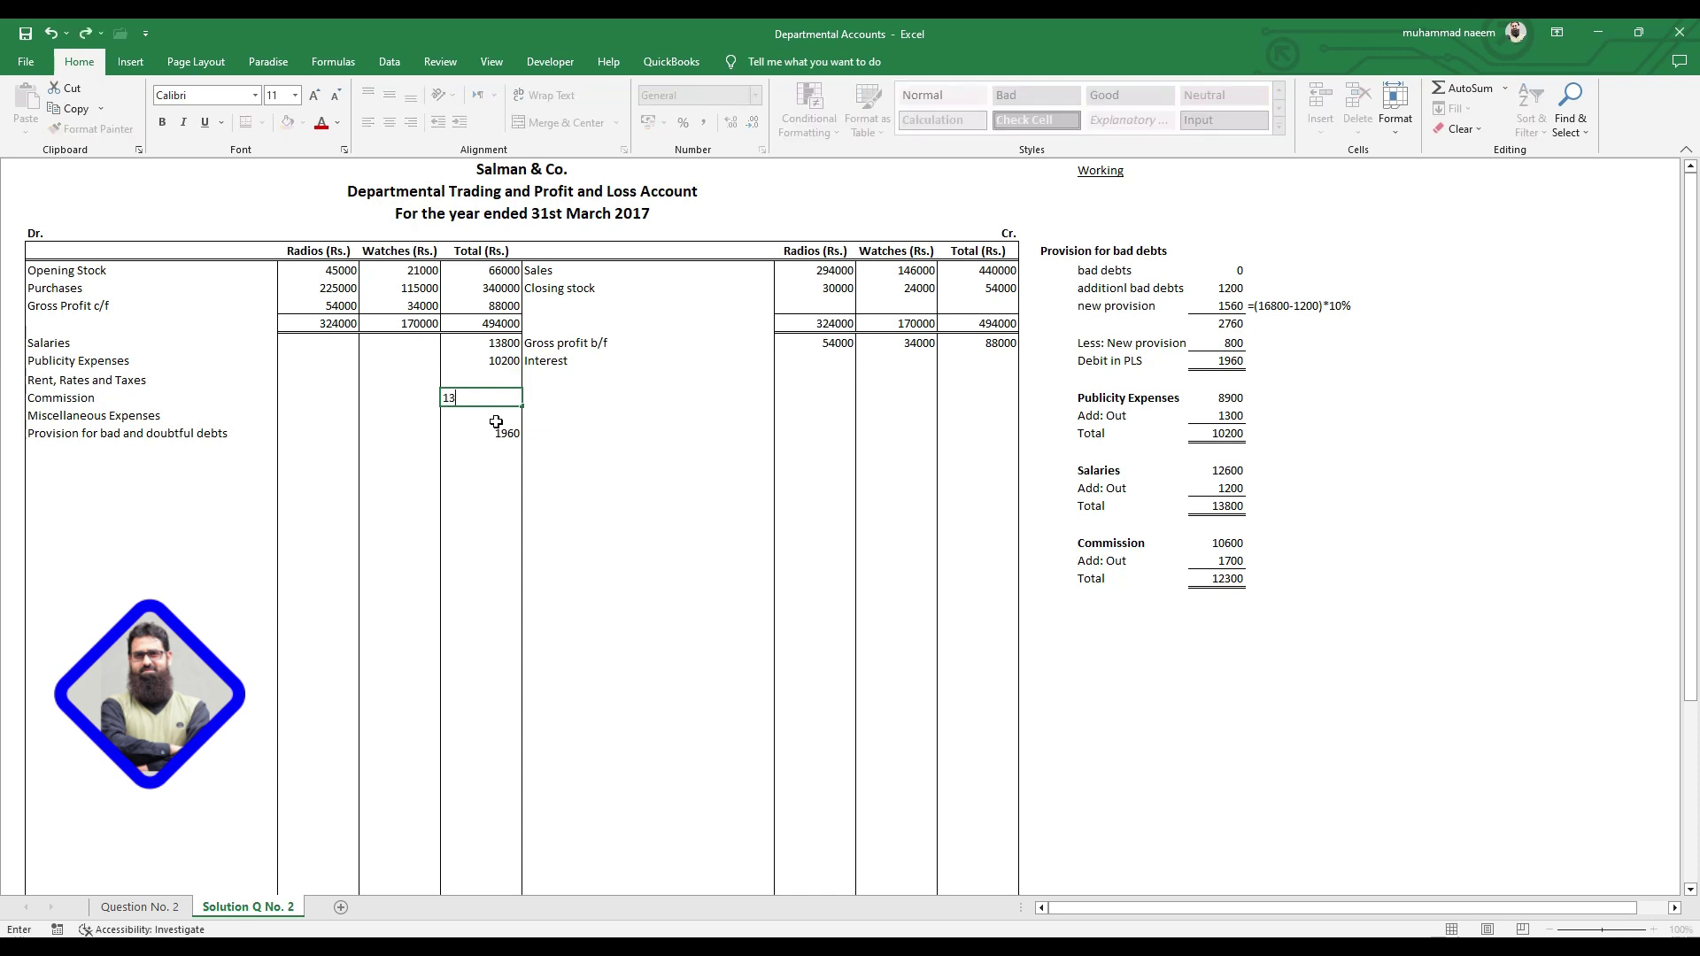
pyautogui.write('2300')
pyautogui.press('Return')
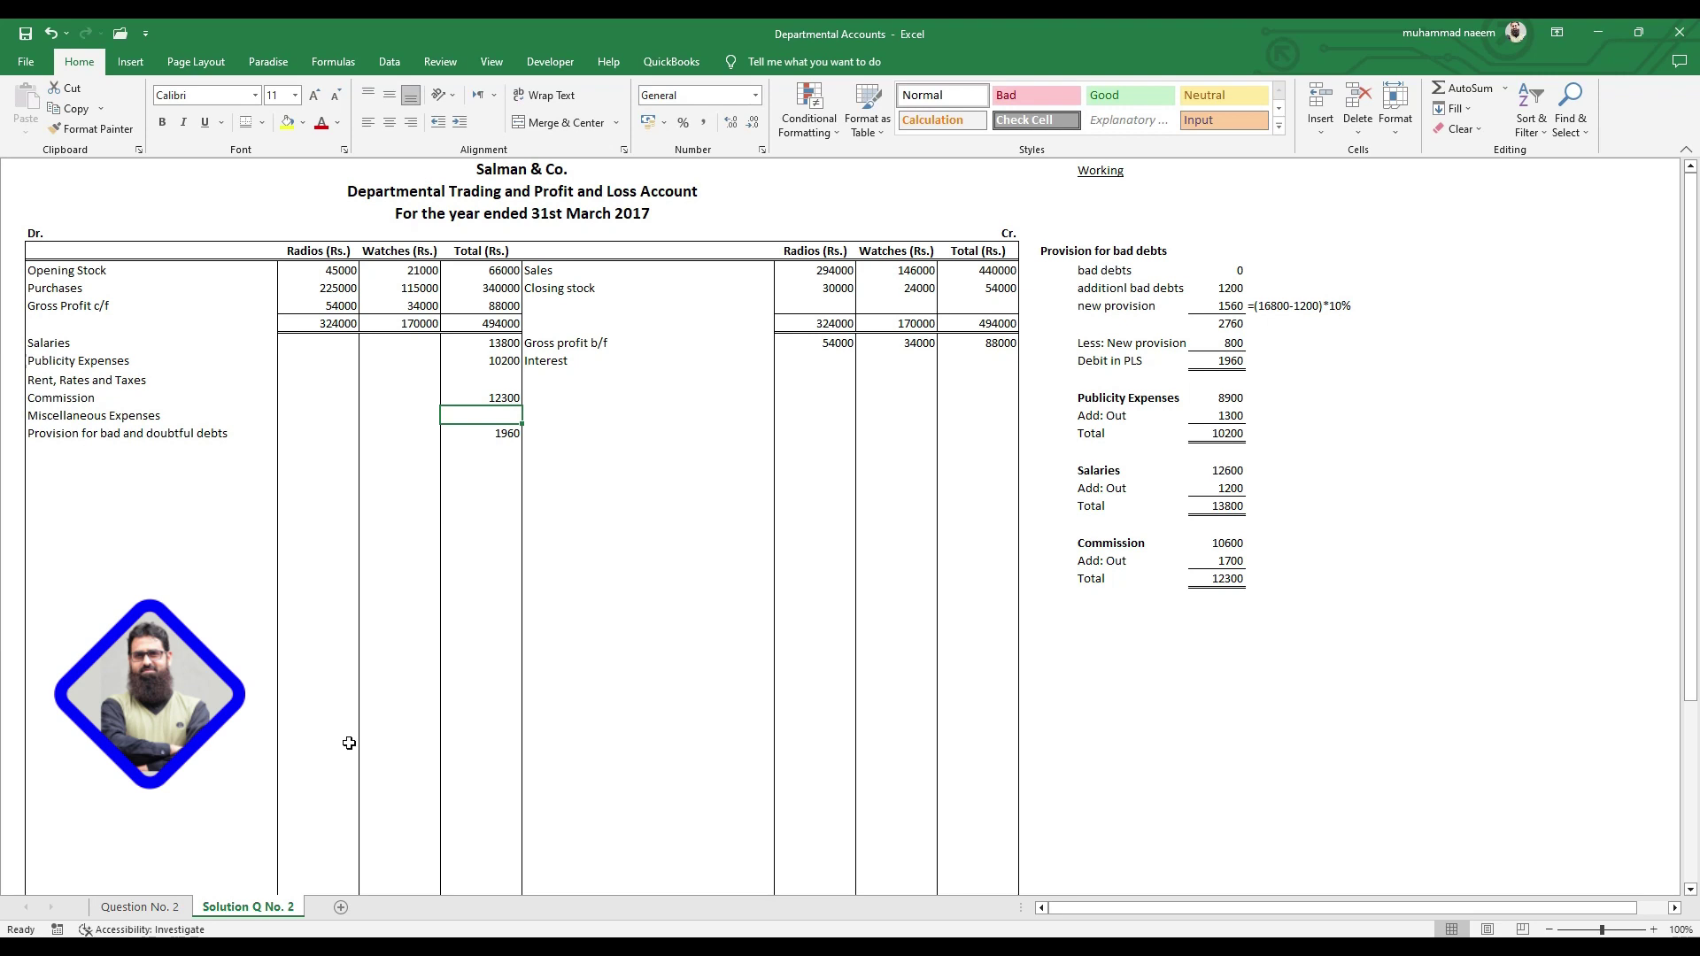
# - Look up Rent, Rates and Taxes on the question sheet and enter 3200 in the debit side's Total column
pyautogui.click(140, 907)
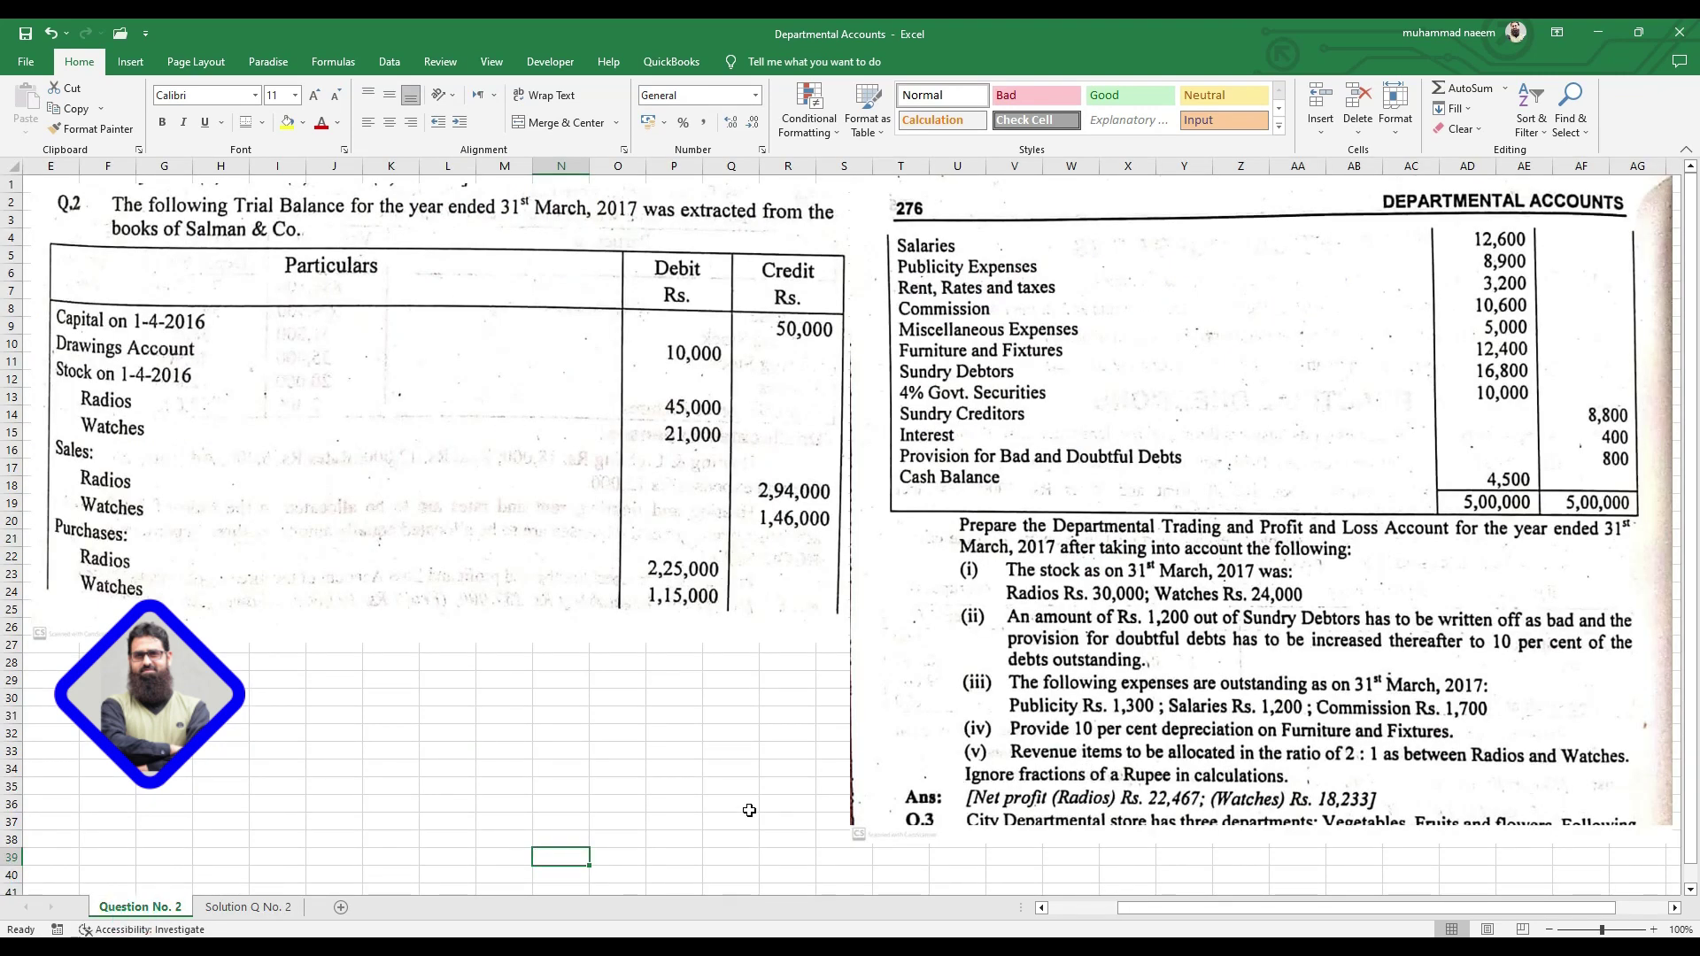
pyautogui.click(249, 910)
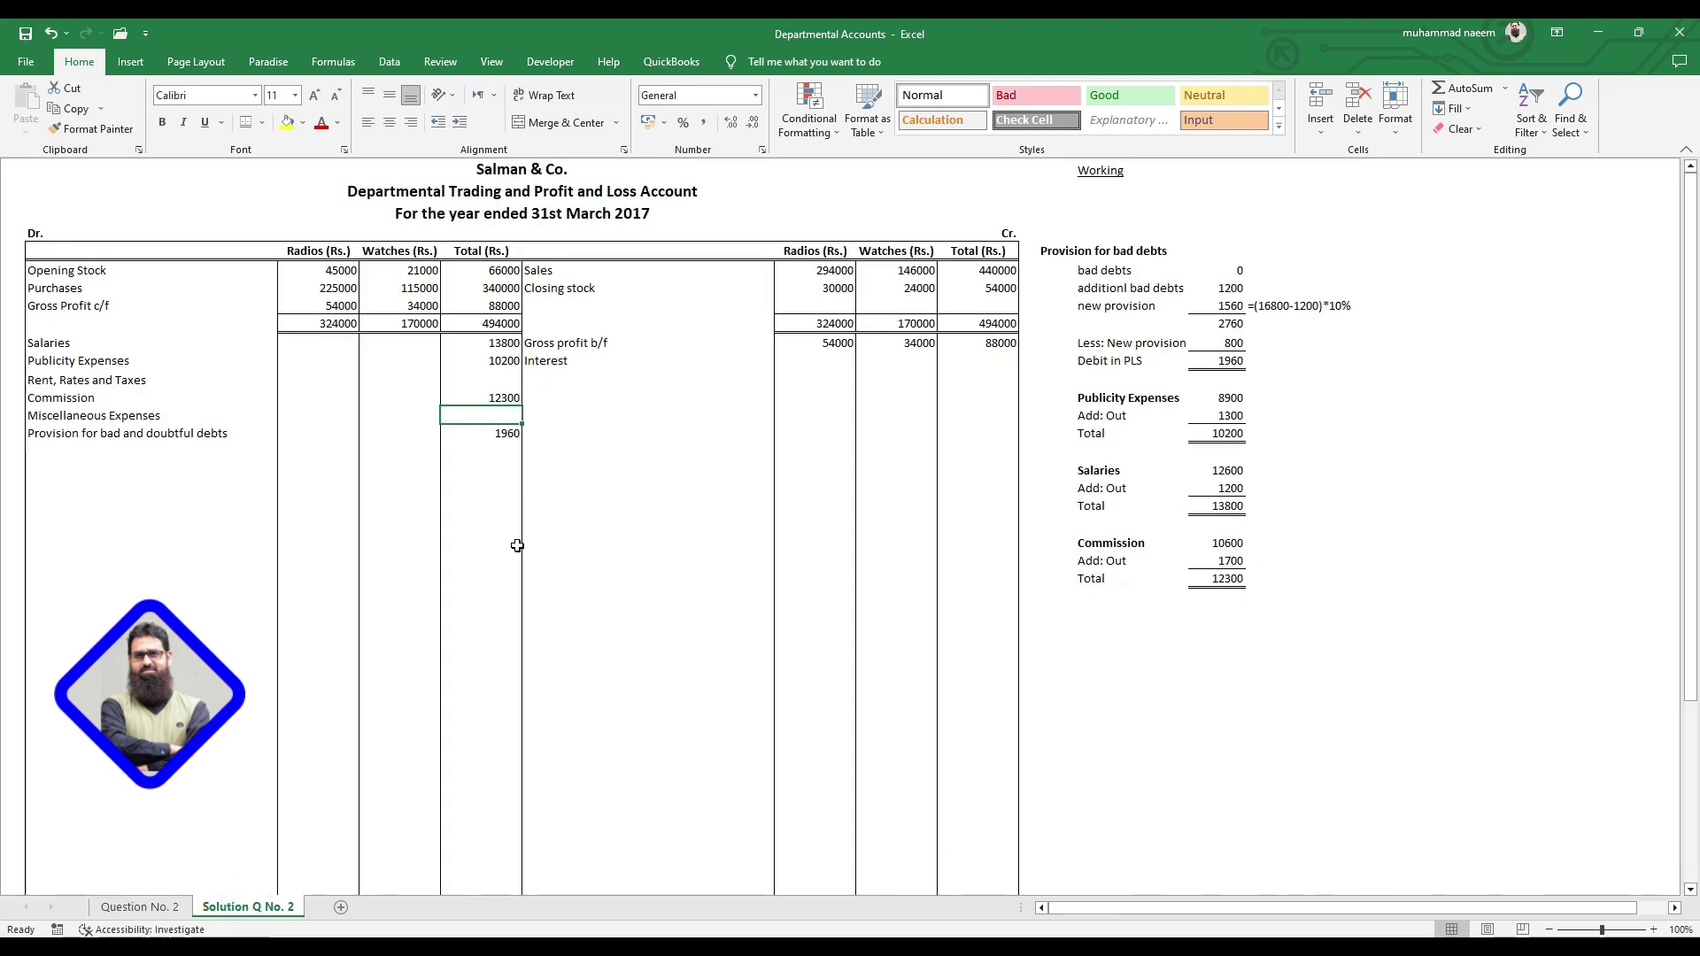
pyautogui.click(140, 910)
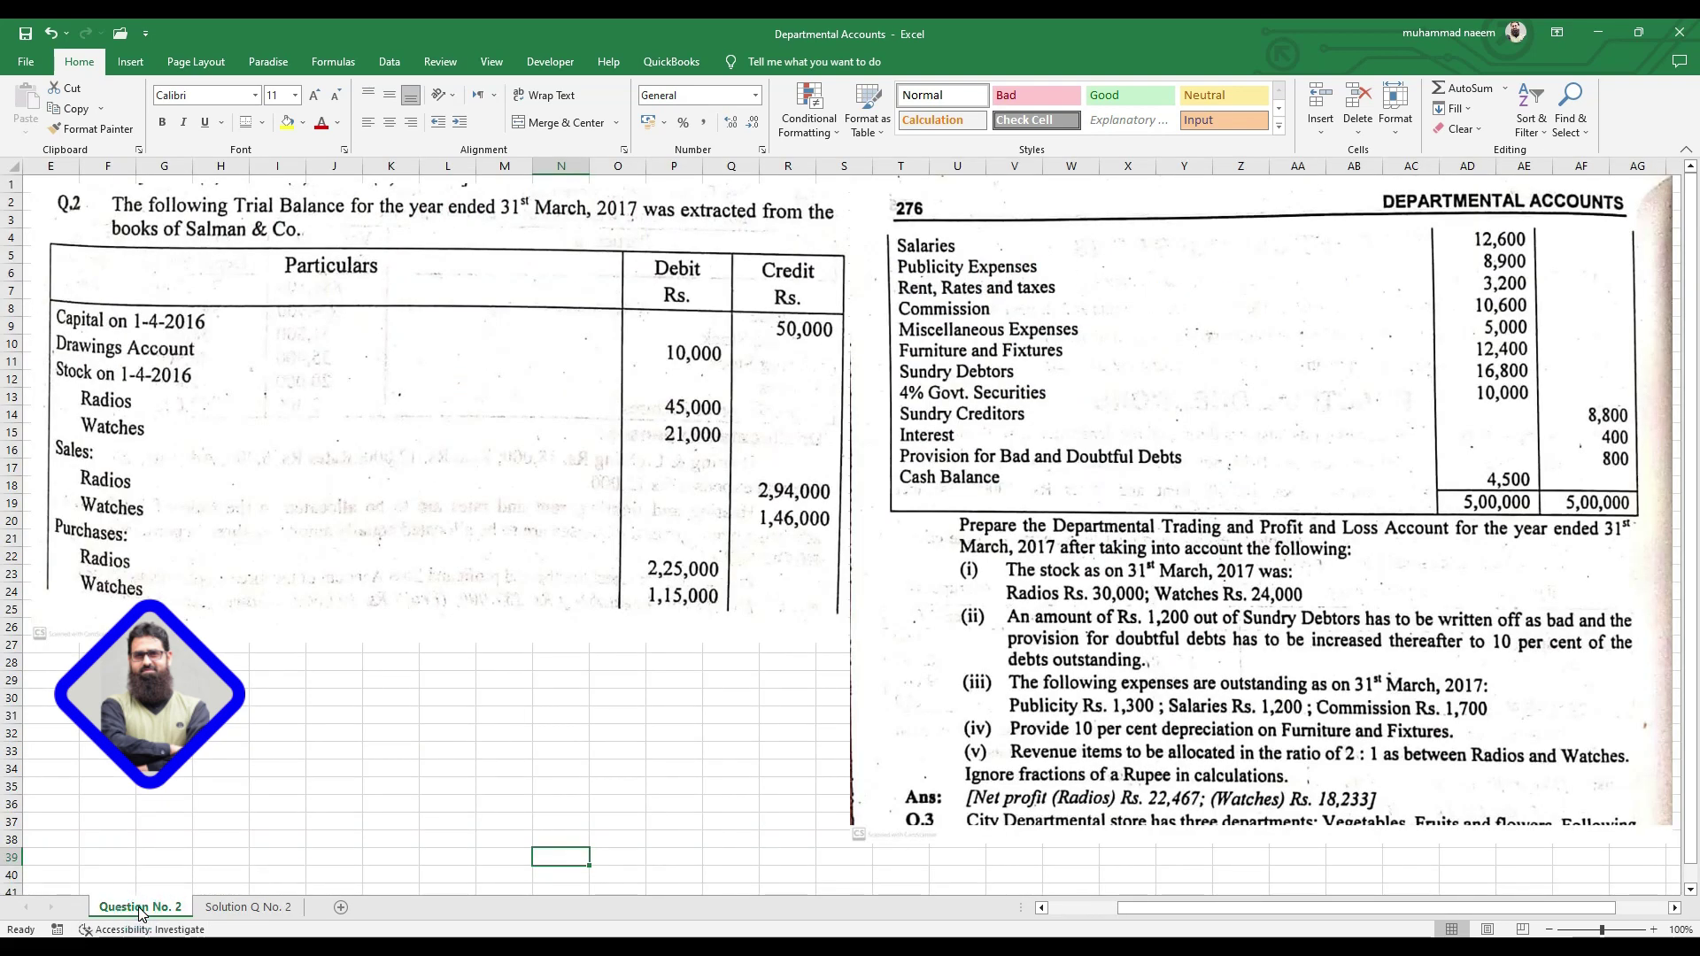
pyautogui.click(278, 909)
pyautogui.write('3200')
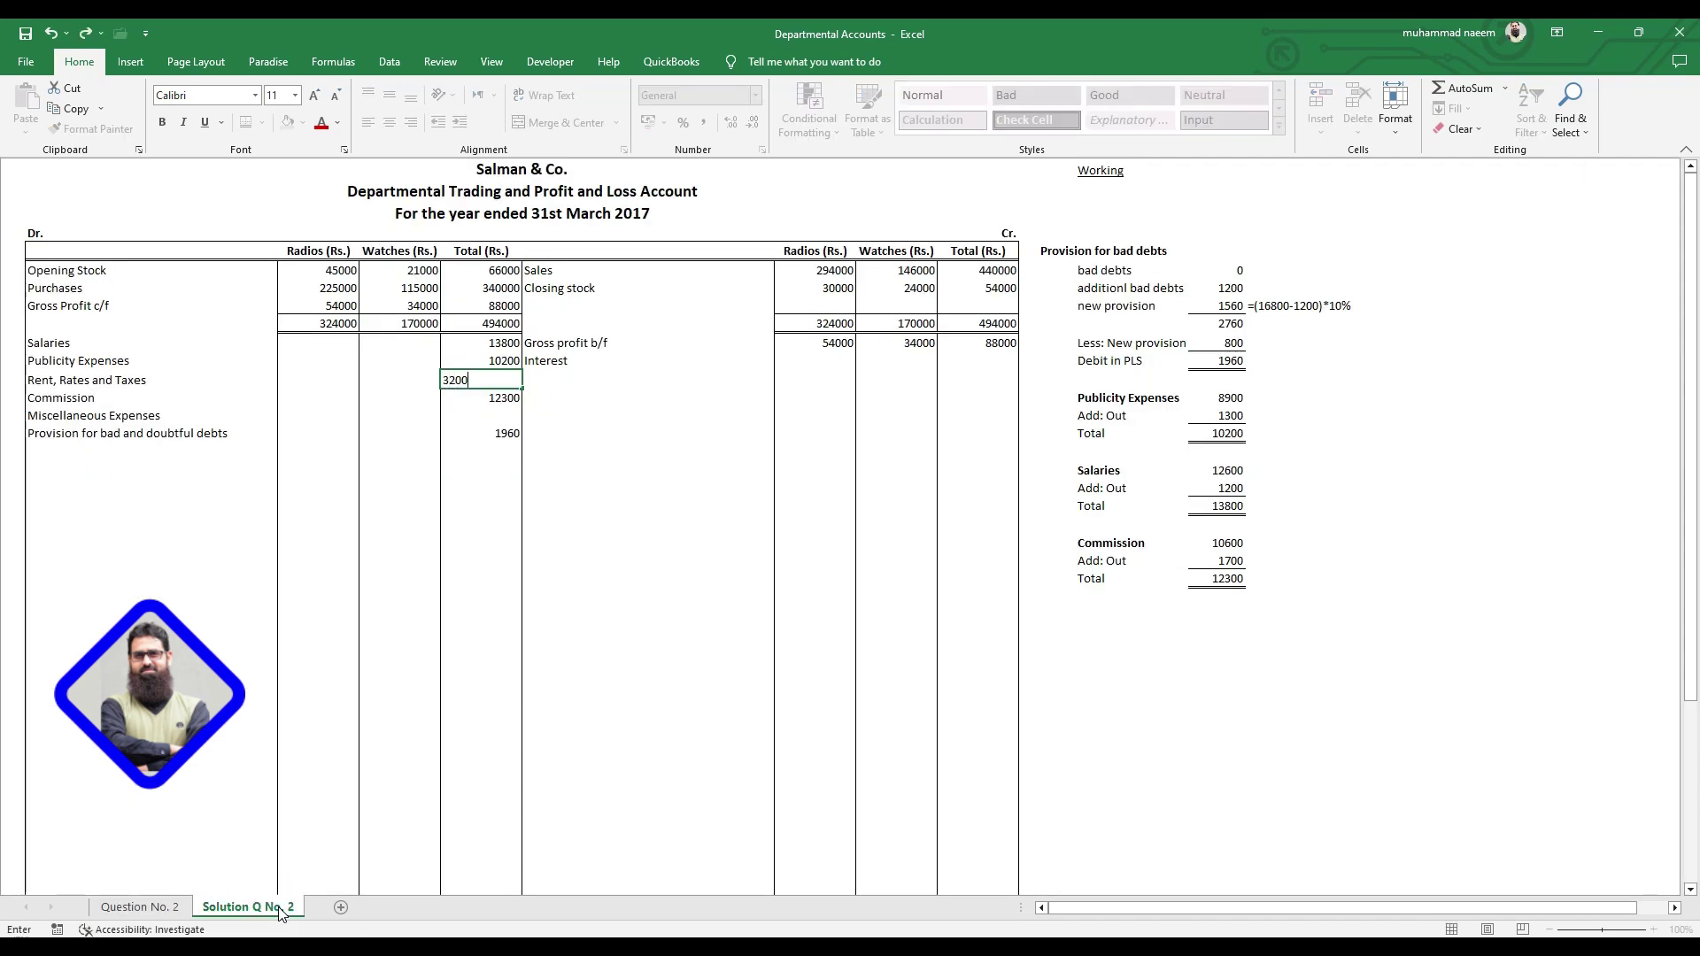
pyautogui.press('Return')
pyautogui.press('Return')
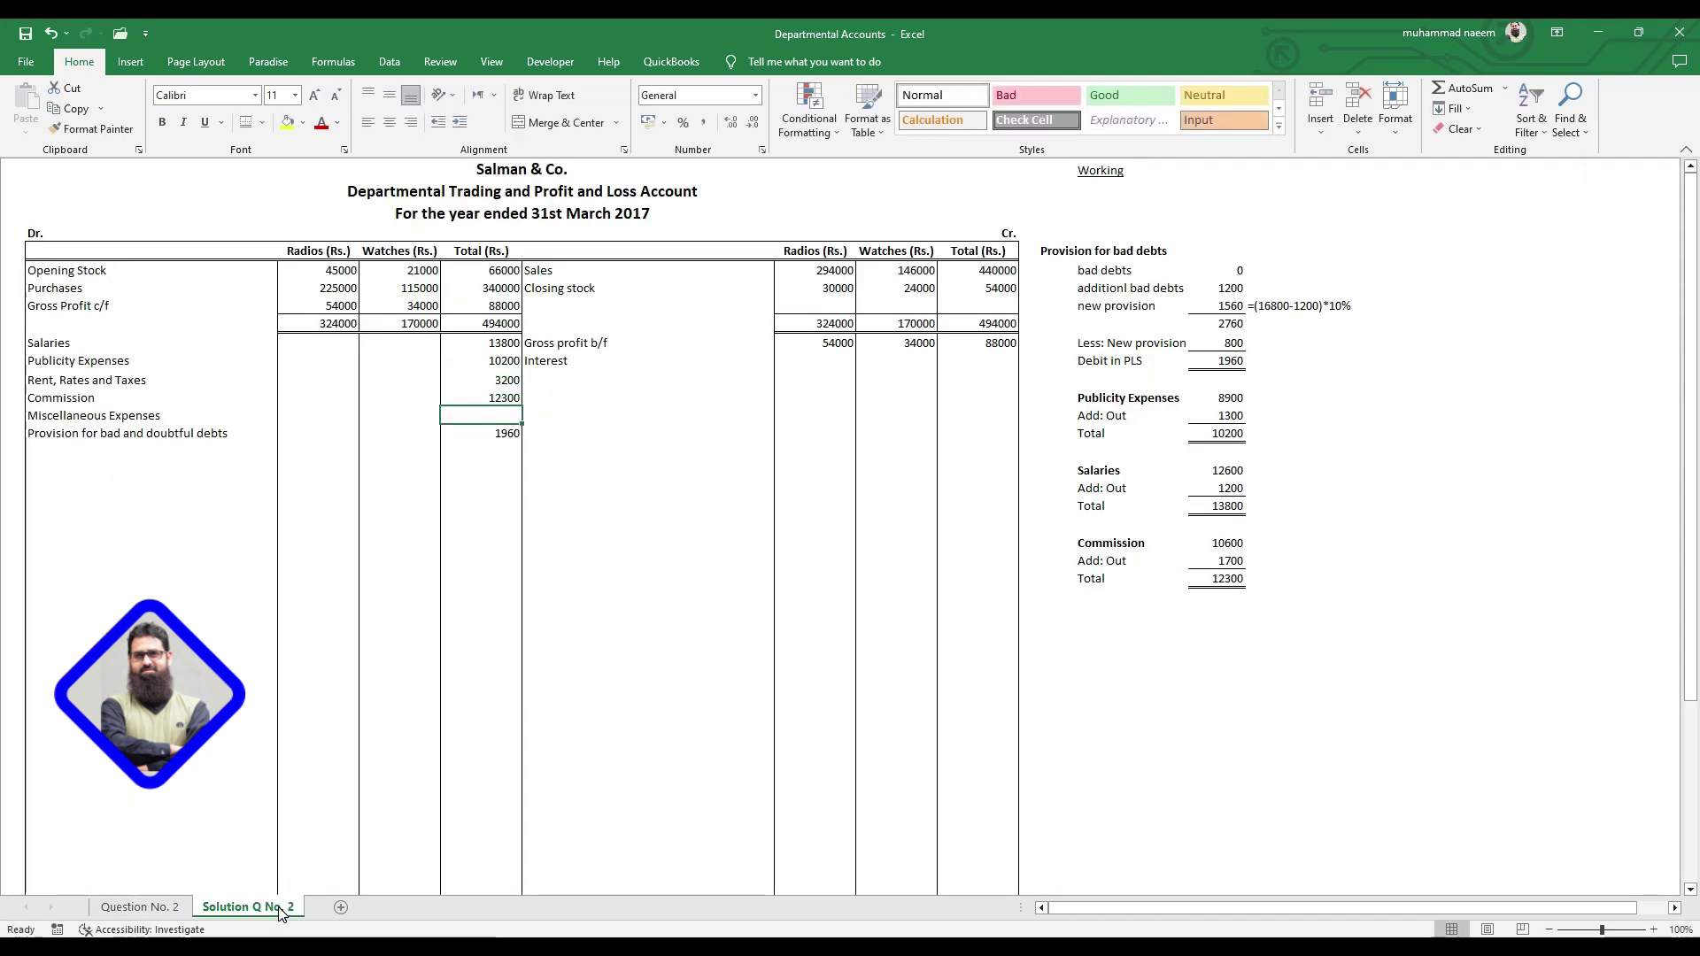
# - Look up Miscellaneous Expenses on the question sheet and enter 5000 in the debit side's Total column
pyautogui.click(139, 907)
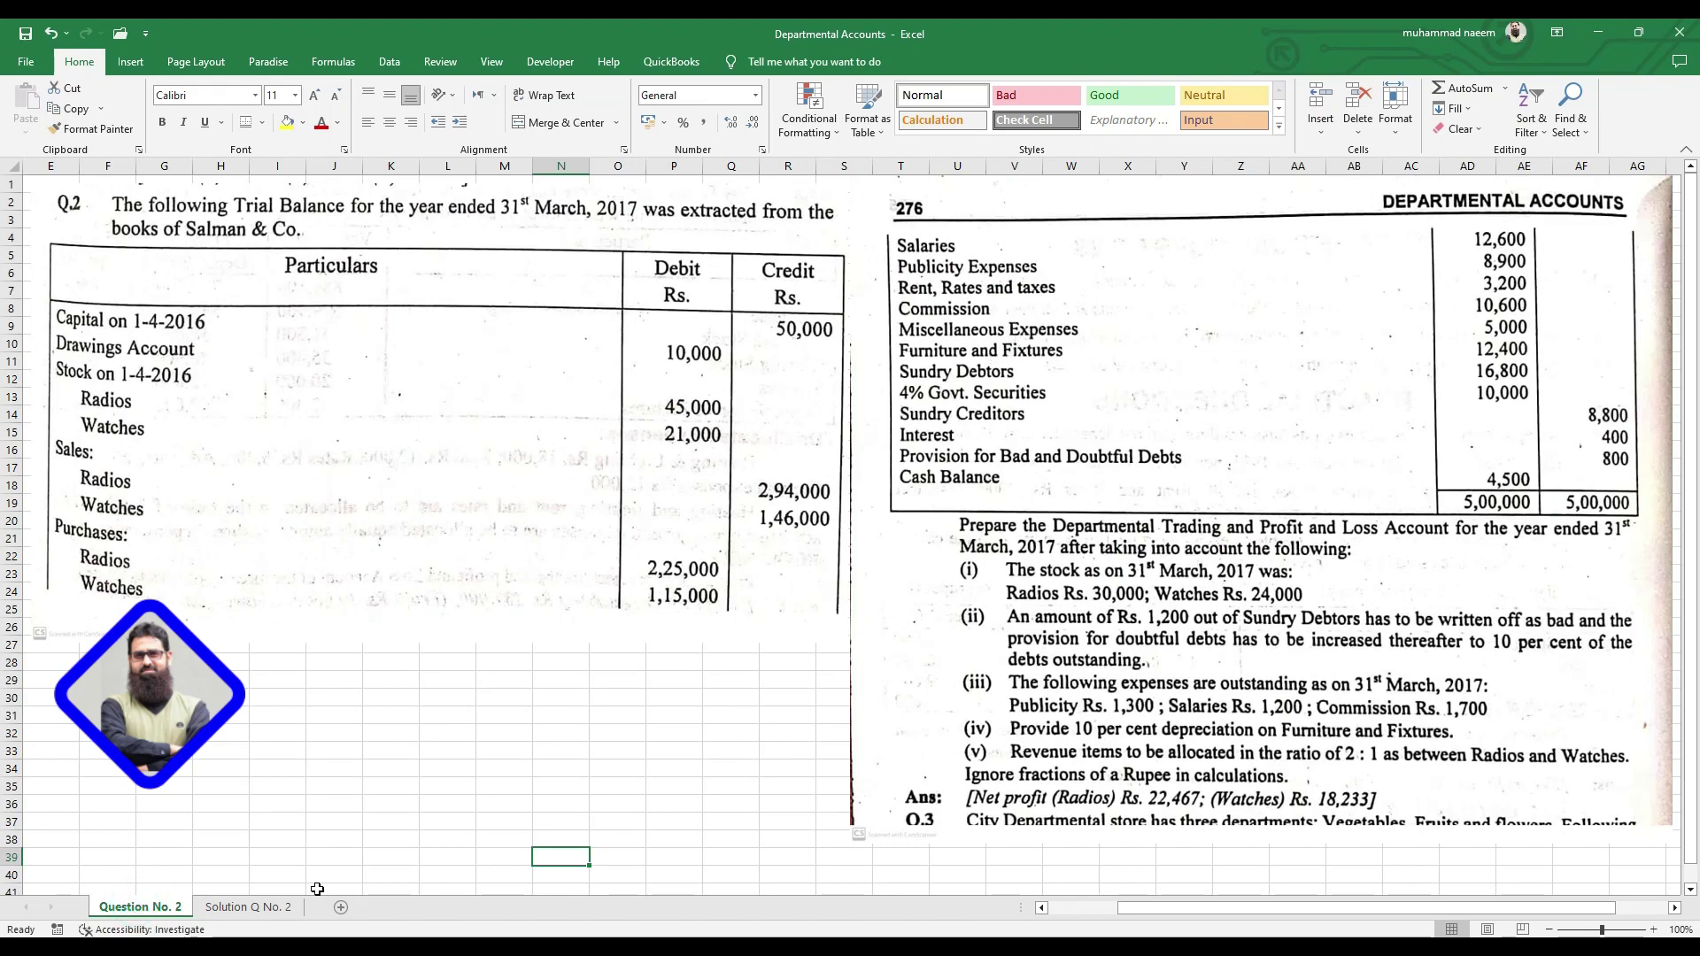
pyautogui.click(277, 909)
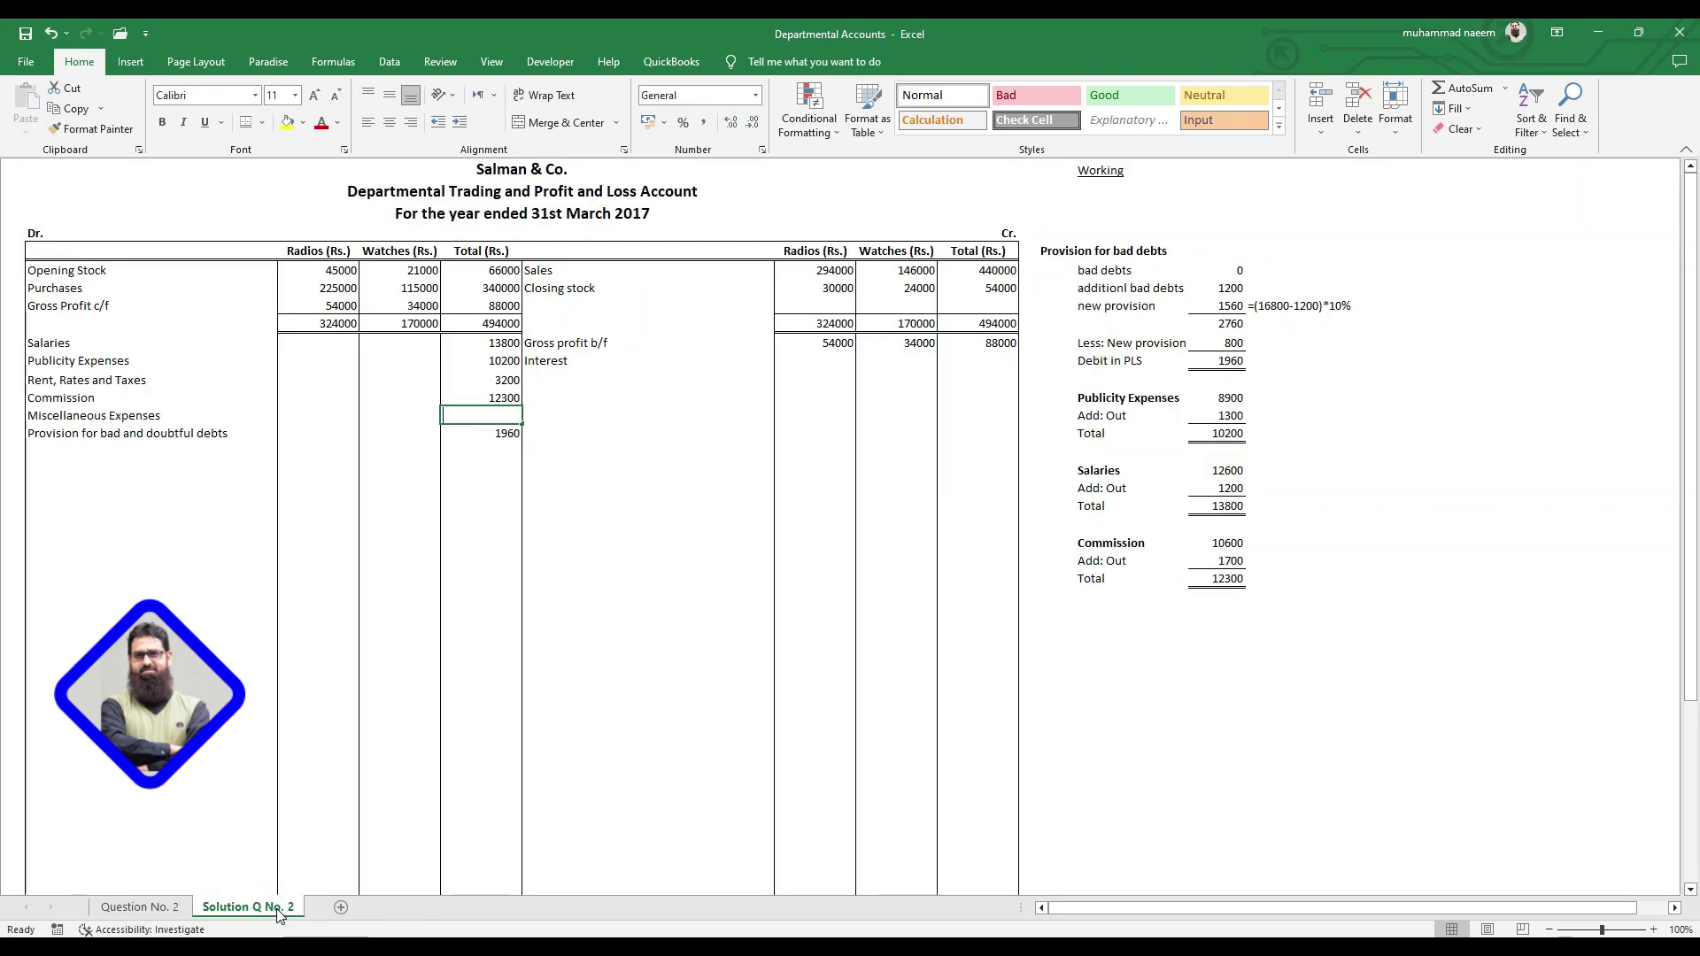
pyautogui.write('50')
pyautogui.press('Return')
# - Add the expense line "Depreciation on Furniture & Fixtures" below the provision for bad and doubtful debts on the debit side
pyautogui.press('Return')
pyautogui.press('Left')
pyautogui.press('Left')
pyautogui.press('Left')
pyautogui.press('Left')
pyautogui.press('Right')
pyautogui.write('Depre')
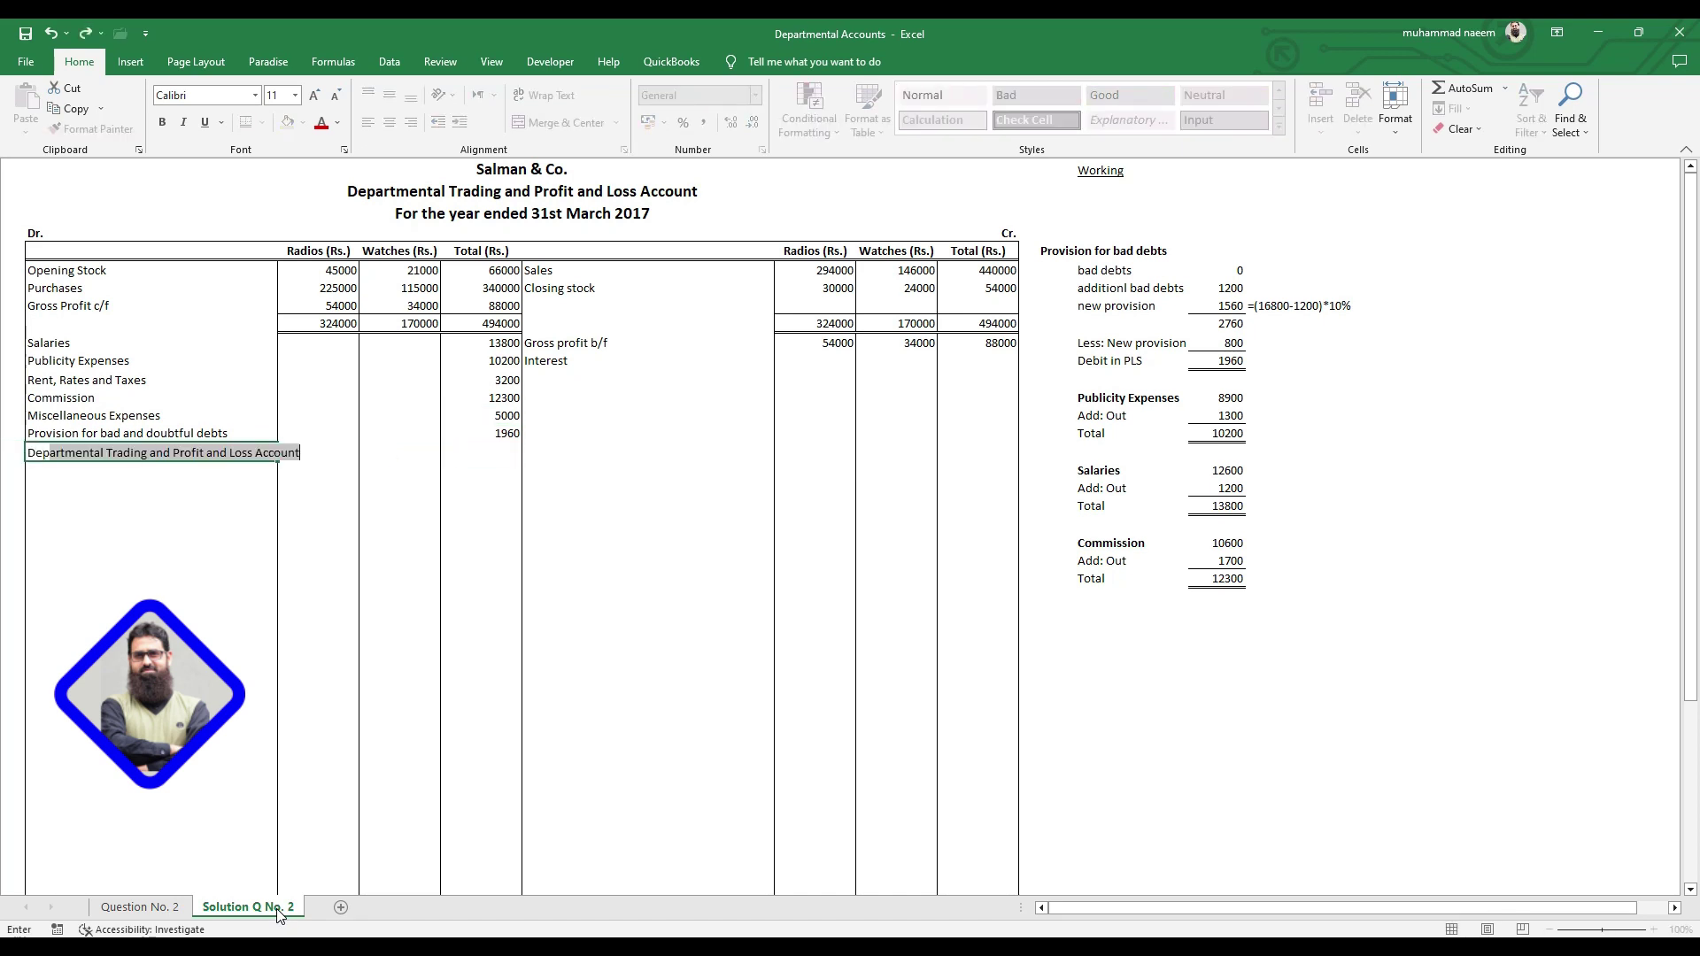
pyautogui.write('ciation on Furnitur')
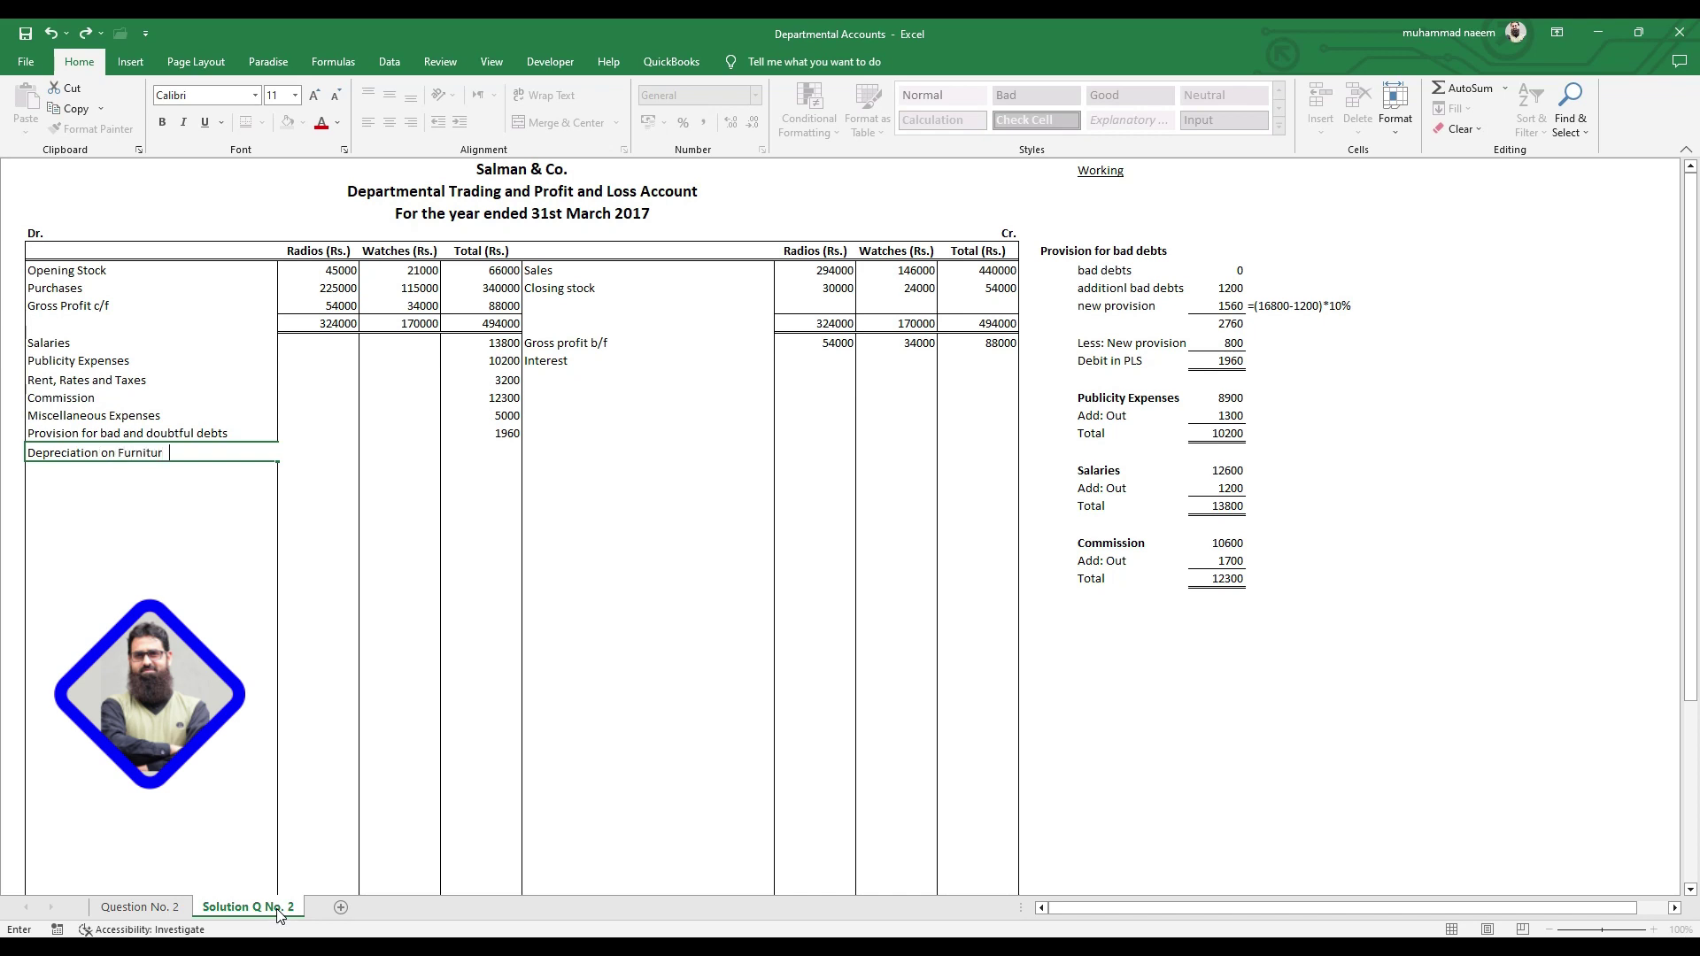
pyautogui.write('e & Fix')
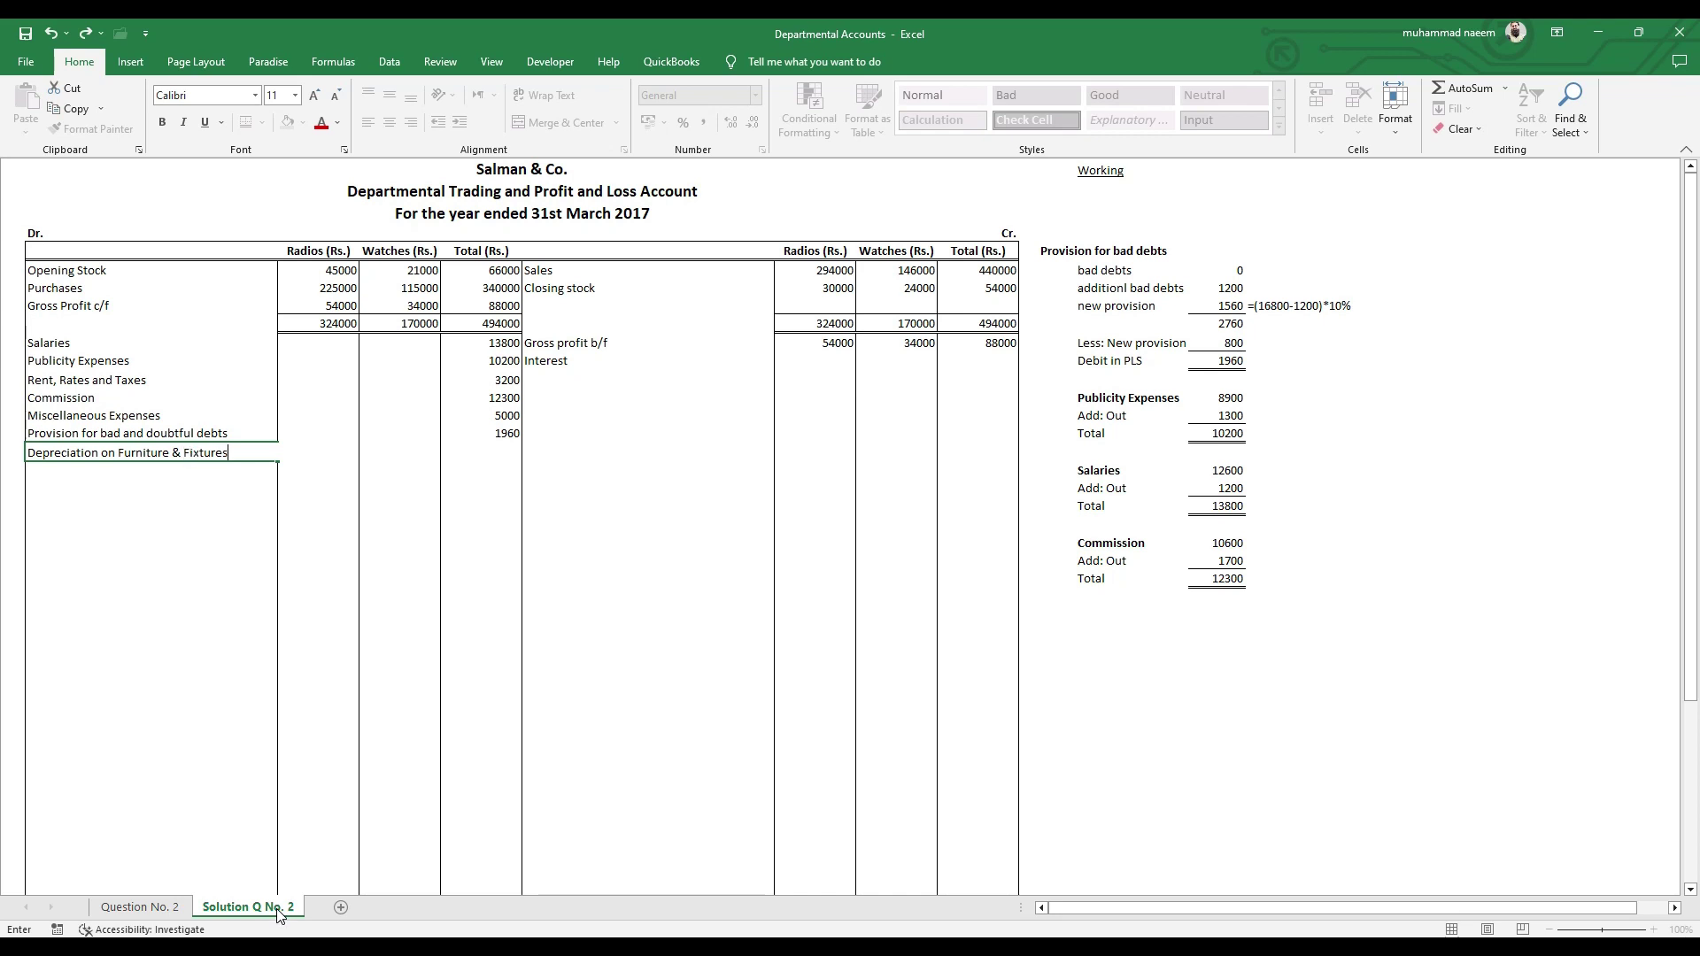
pyautogui.write('tures')
pyautogui.press('Tab')
pyautogui.press('Tab')
pyautogui.press('Tab')
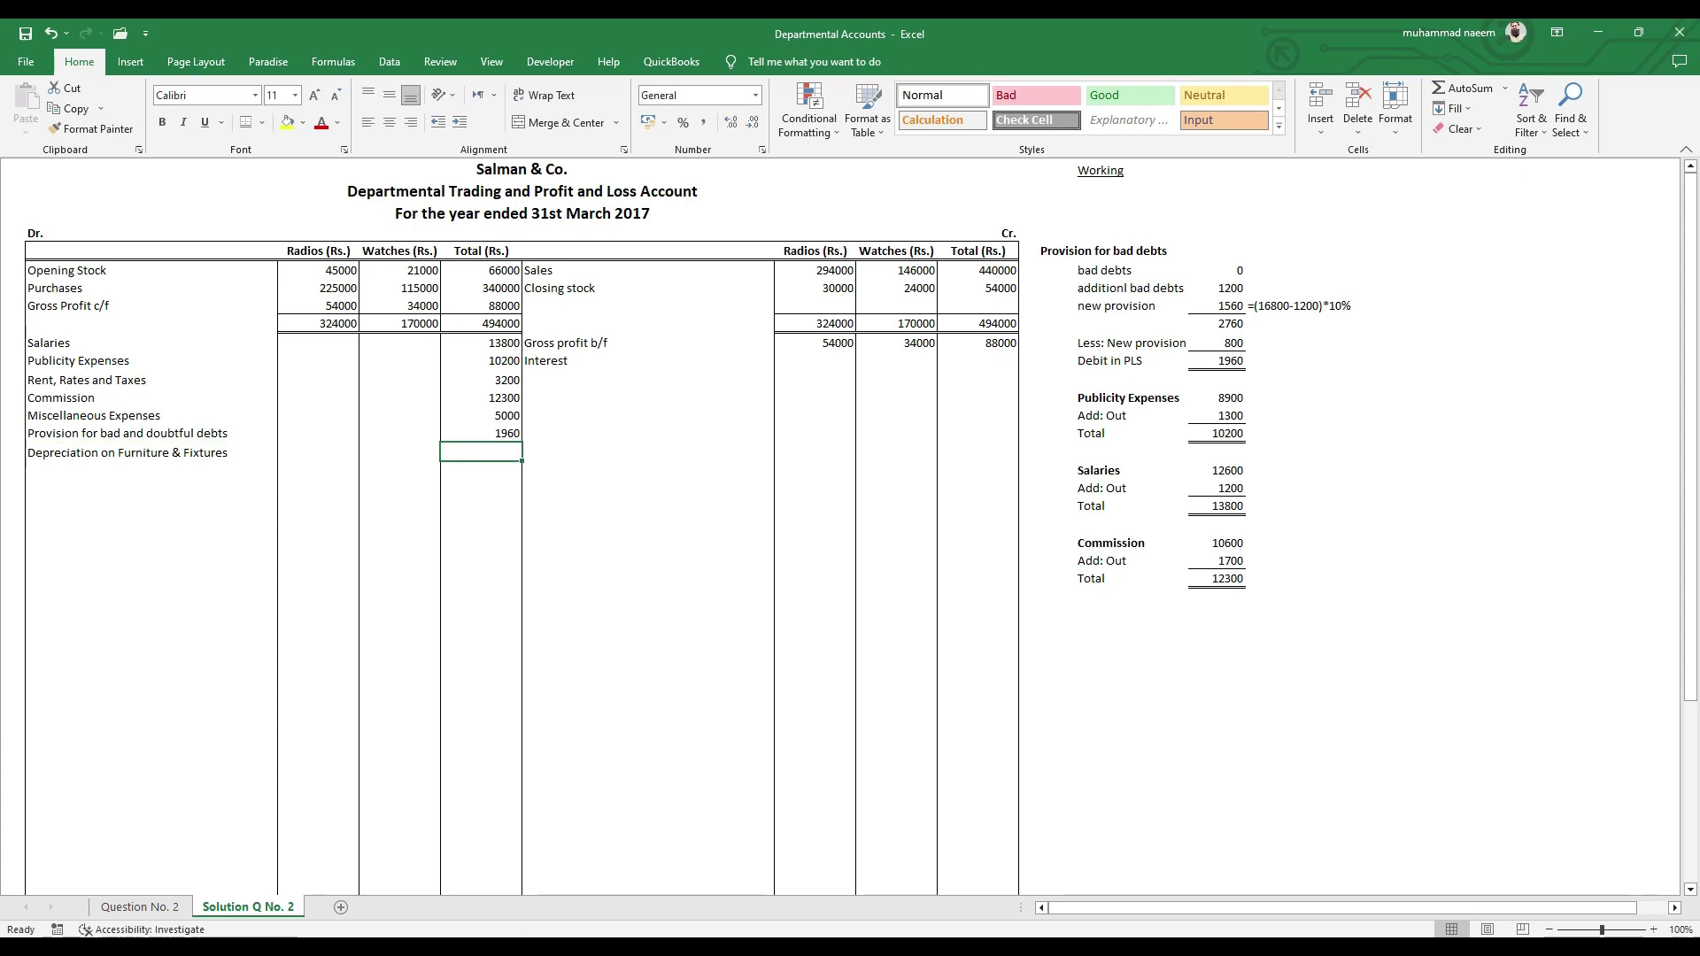
# - Add a bold "Depreciation" label in the working, below the commission calculation
pyautogui.click(1104, 617)
pyautogui.press('Up')
pyautogui.press('Up')
pyautogui.press('Up')
pyautogui.press('Up')
pyautogui.hotkey('shift', 'Down')
pyautogui.hotkey('ctrl', 'c')
pyautogui.click(1102, 620)
pyautogui.write('D')
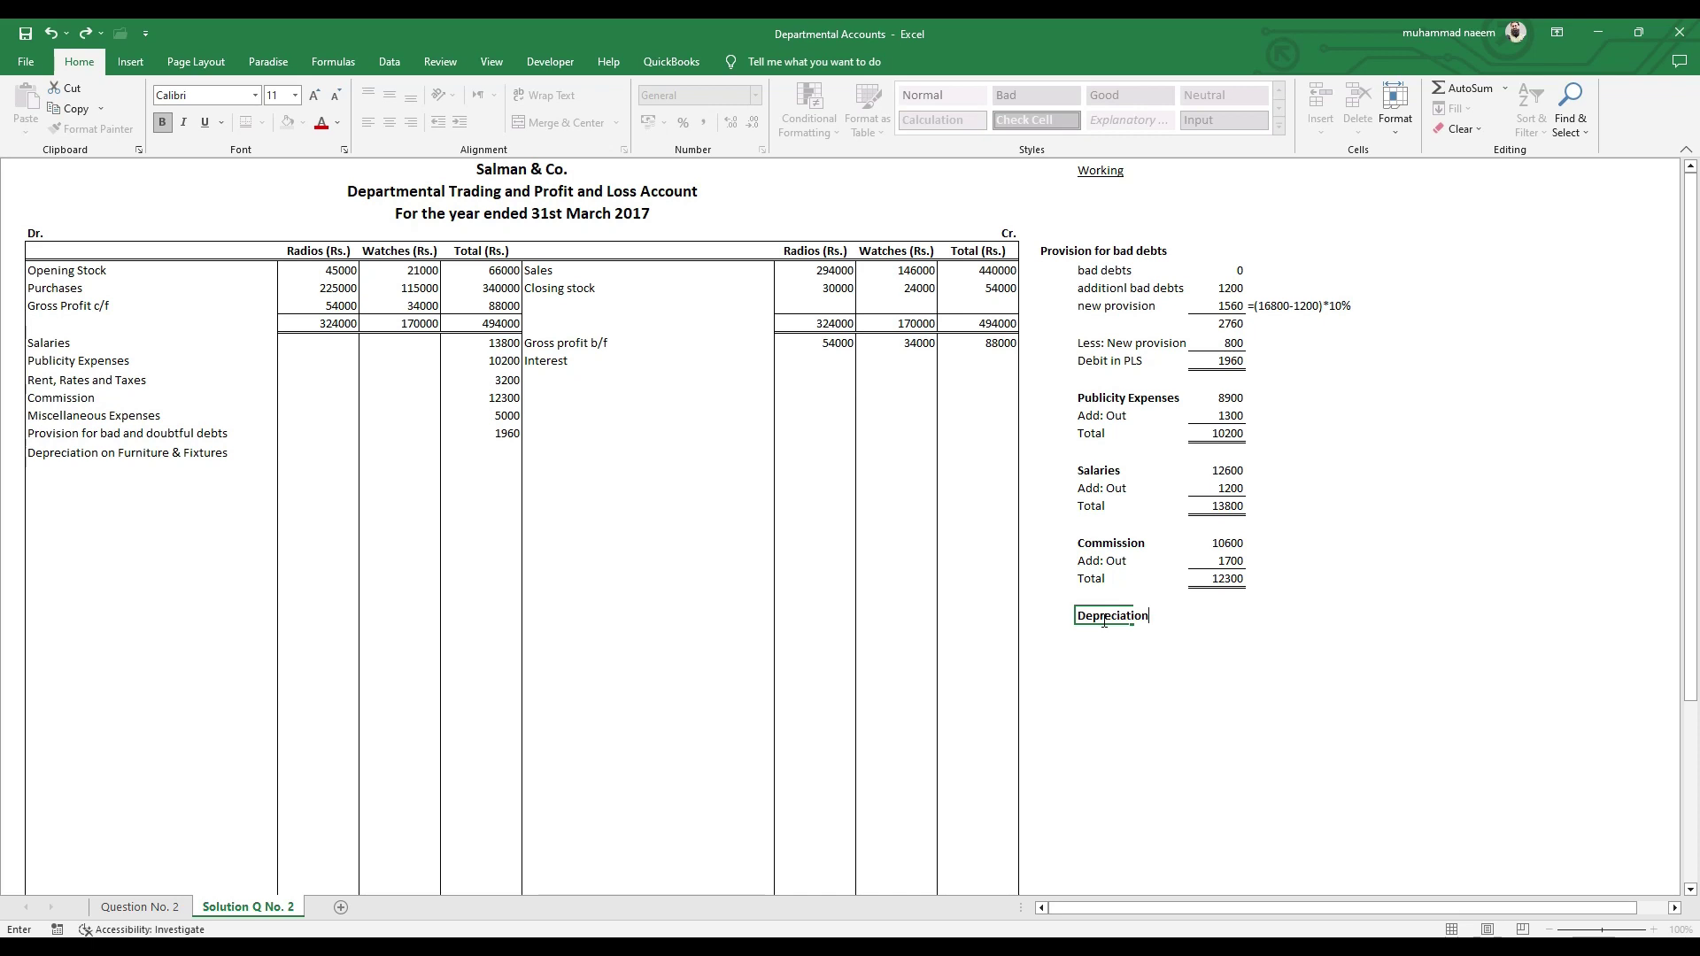
pyautogui.write('epreciation')
pyautogui.press('Tab')
# - Look up Furniture and Fixtures on the question sheet and write the calculation 12400*10% as text on the Depreciation row
pyautogui.press('Tab')
pyautogui.press('Tab')
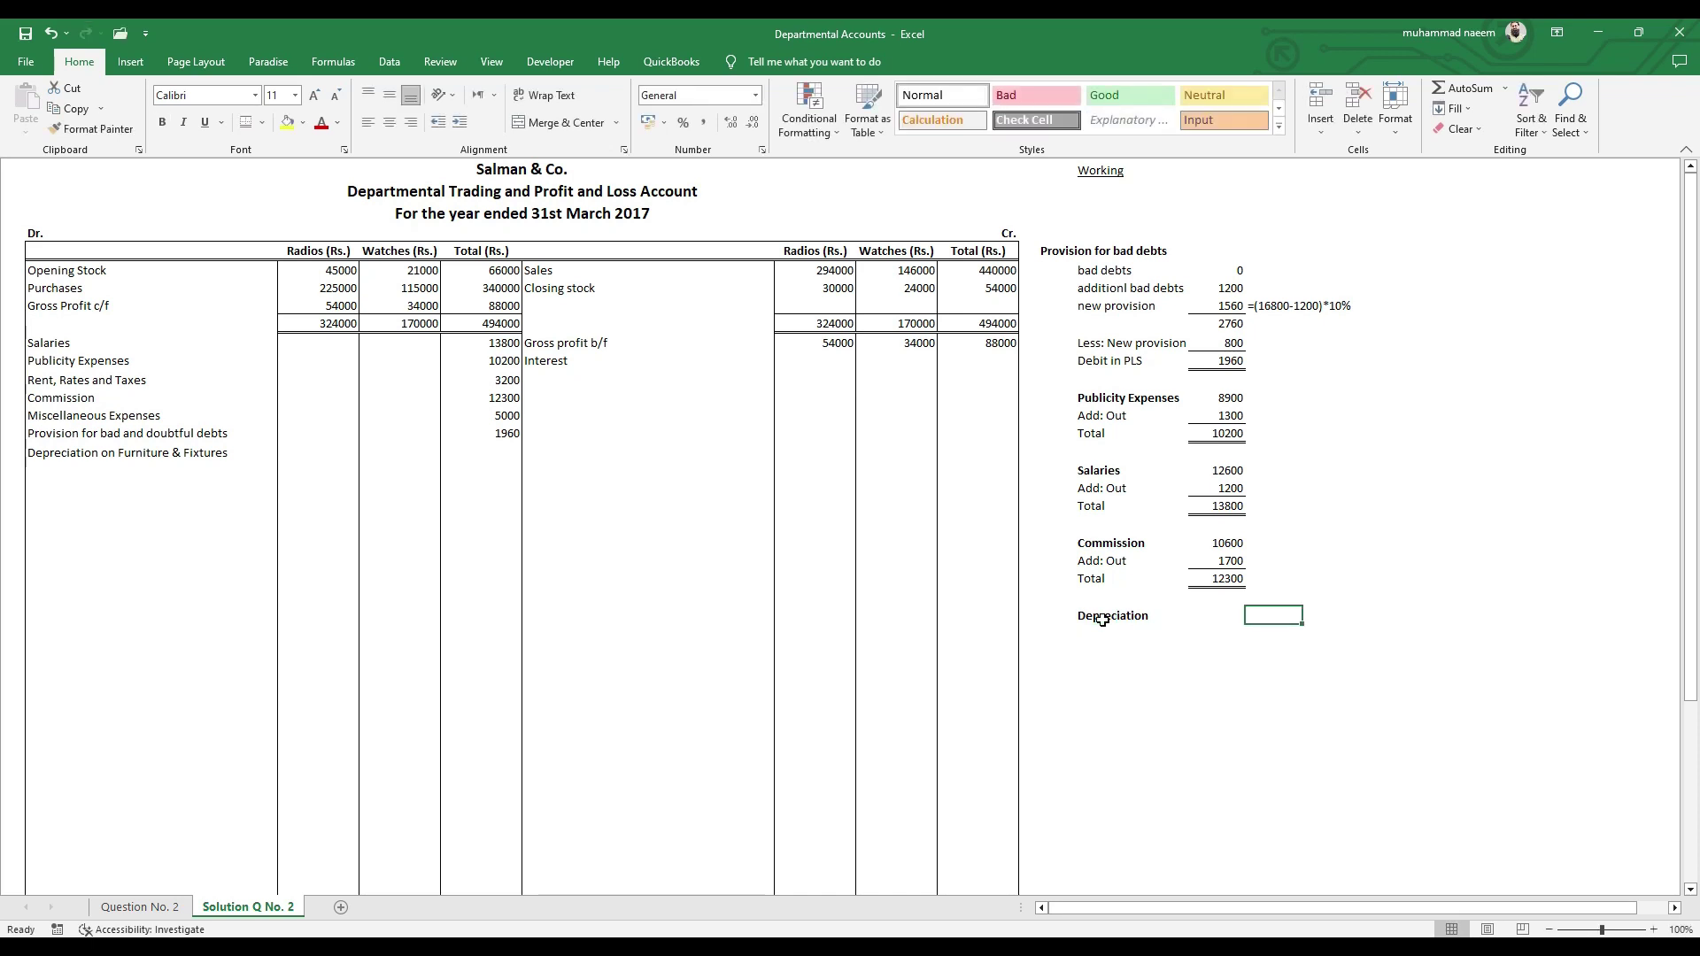
pyautogui.write('=')
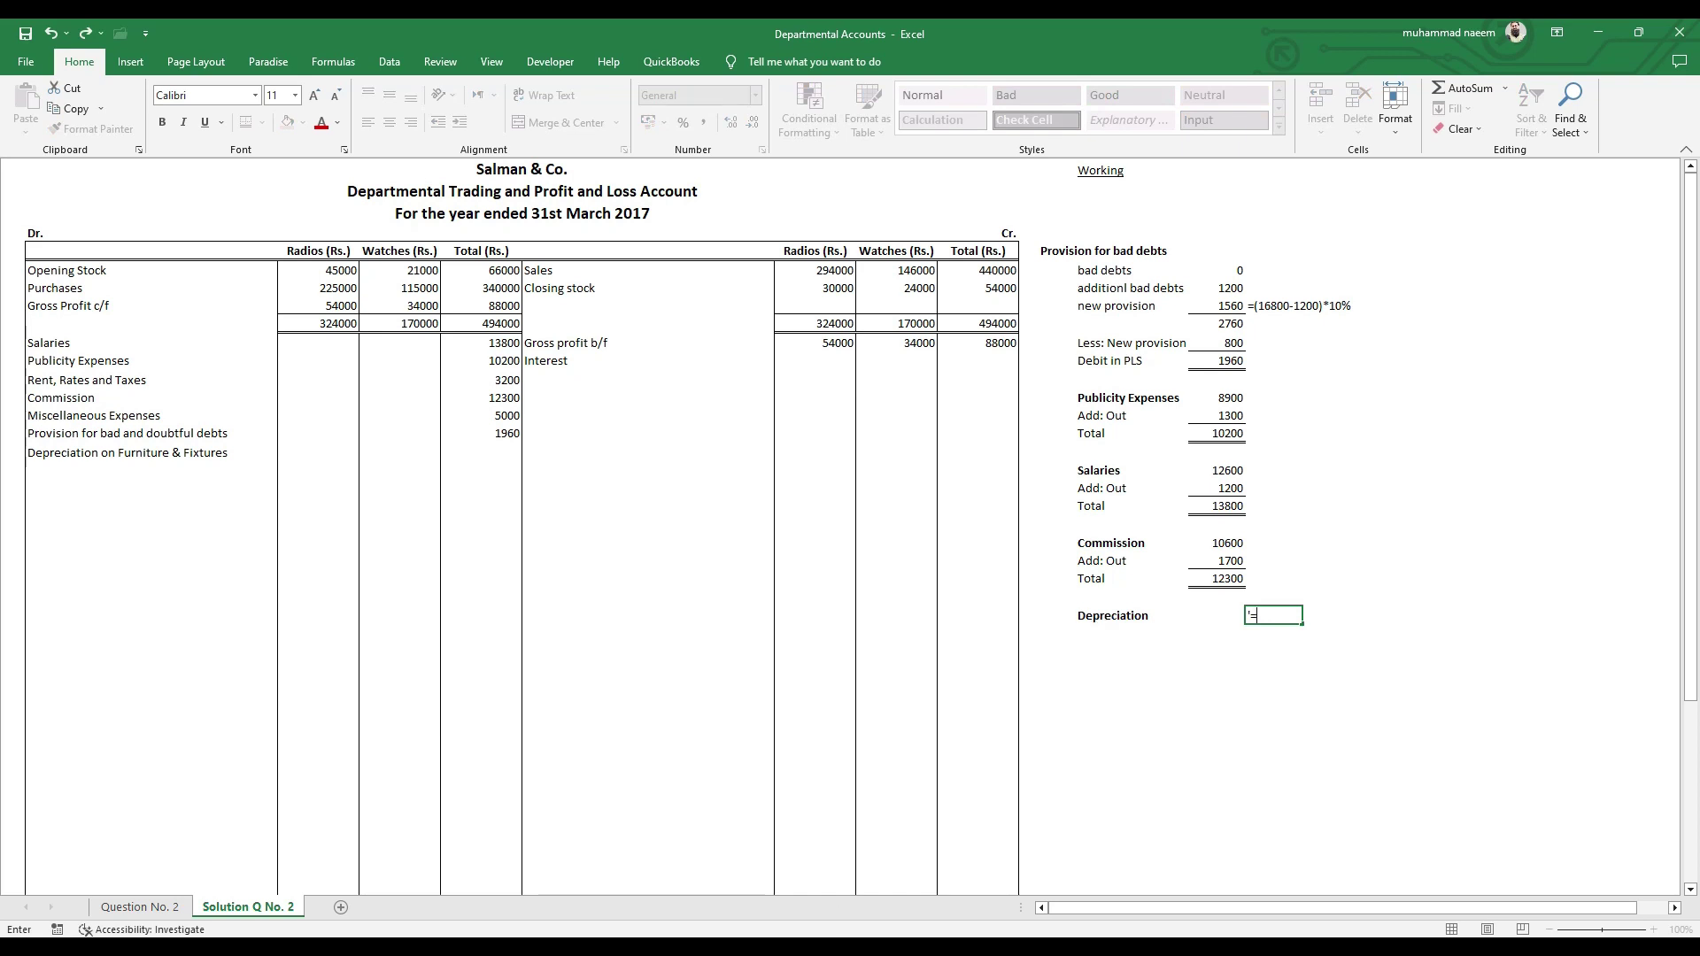
pyautogui.click(156, 907)
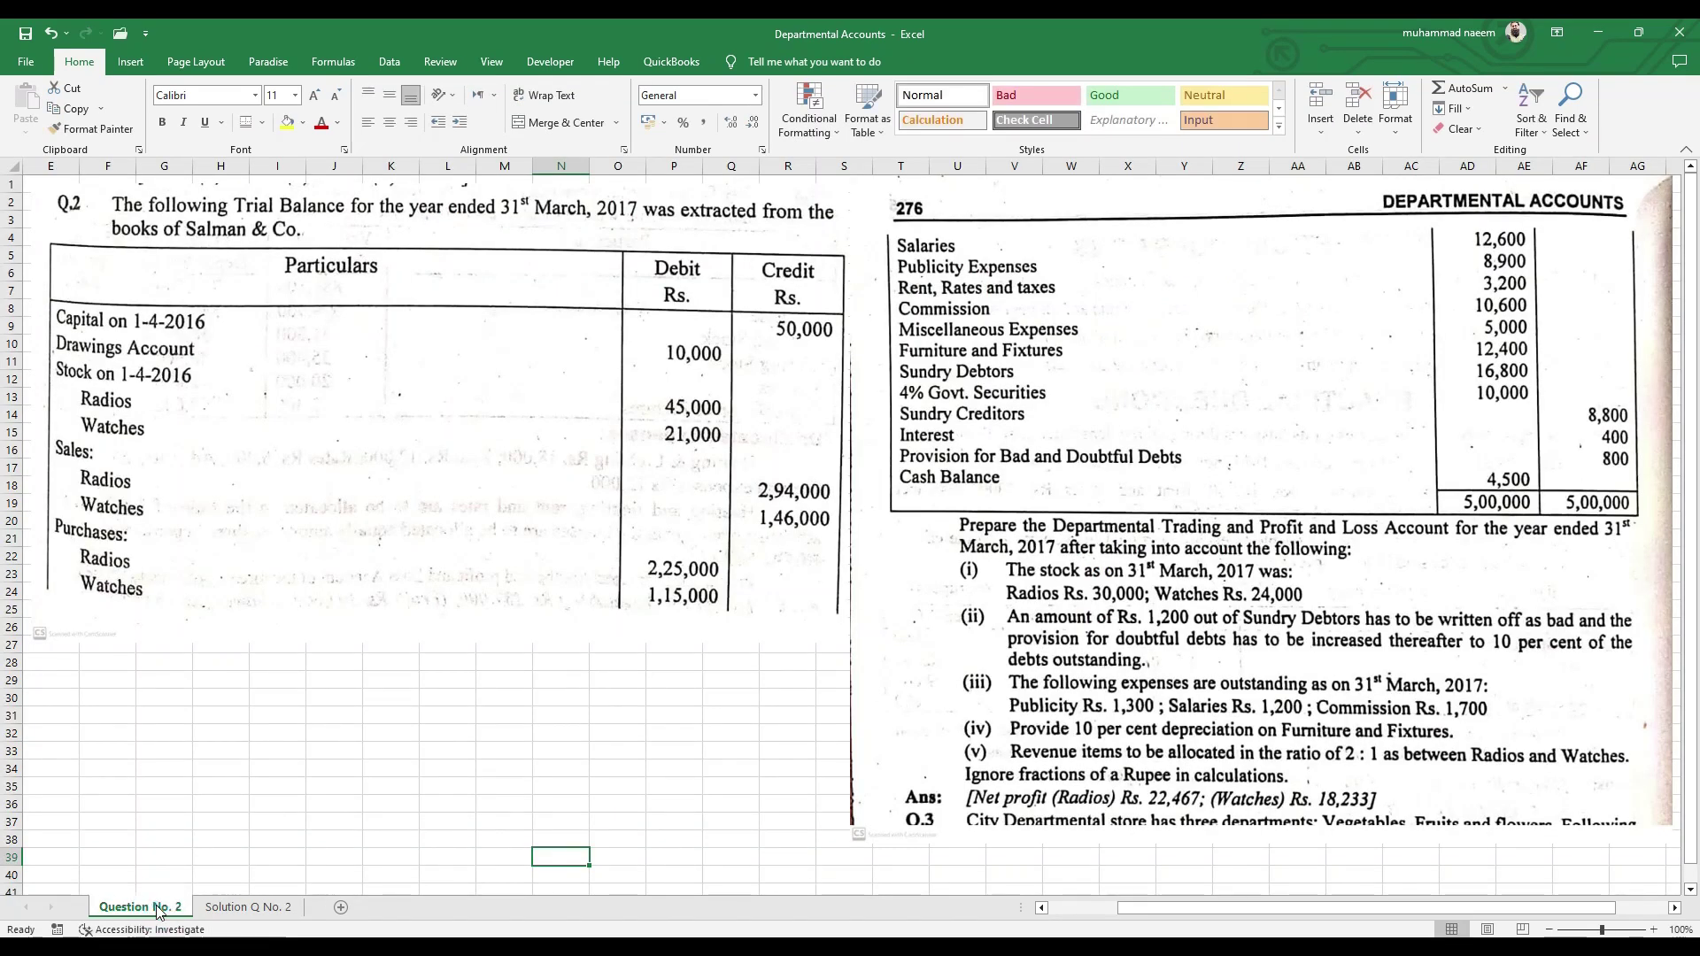
pyautogui.click(236, 909)
pyautogui.write('12400*10%')
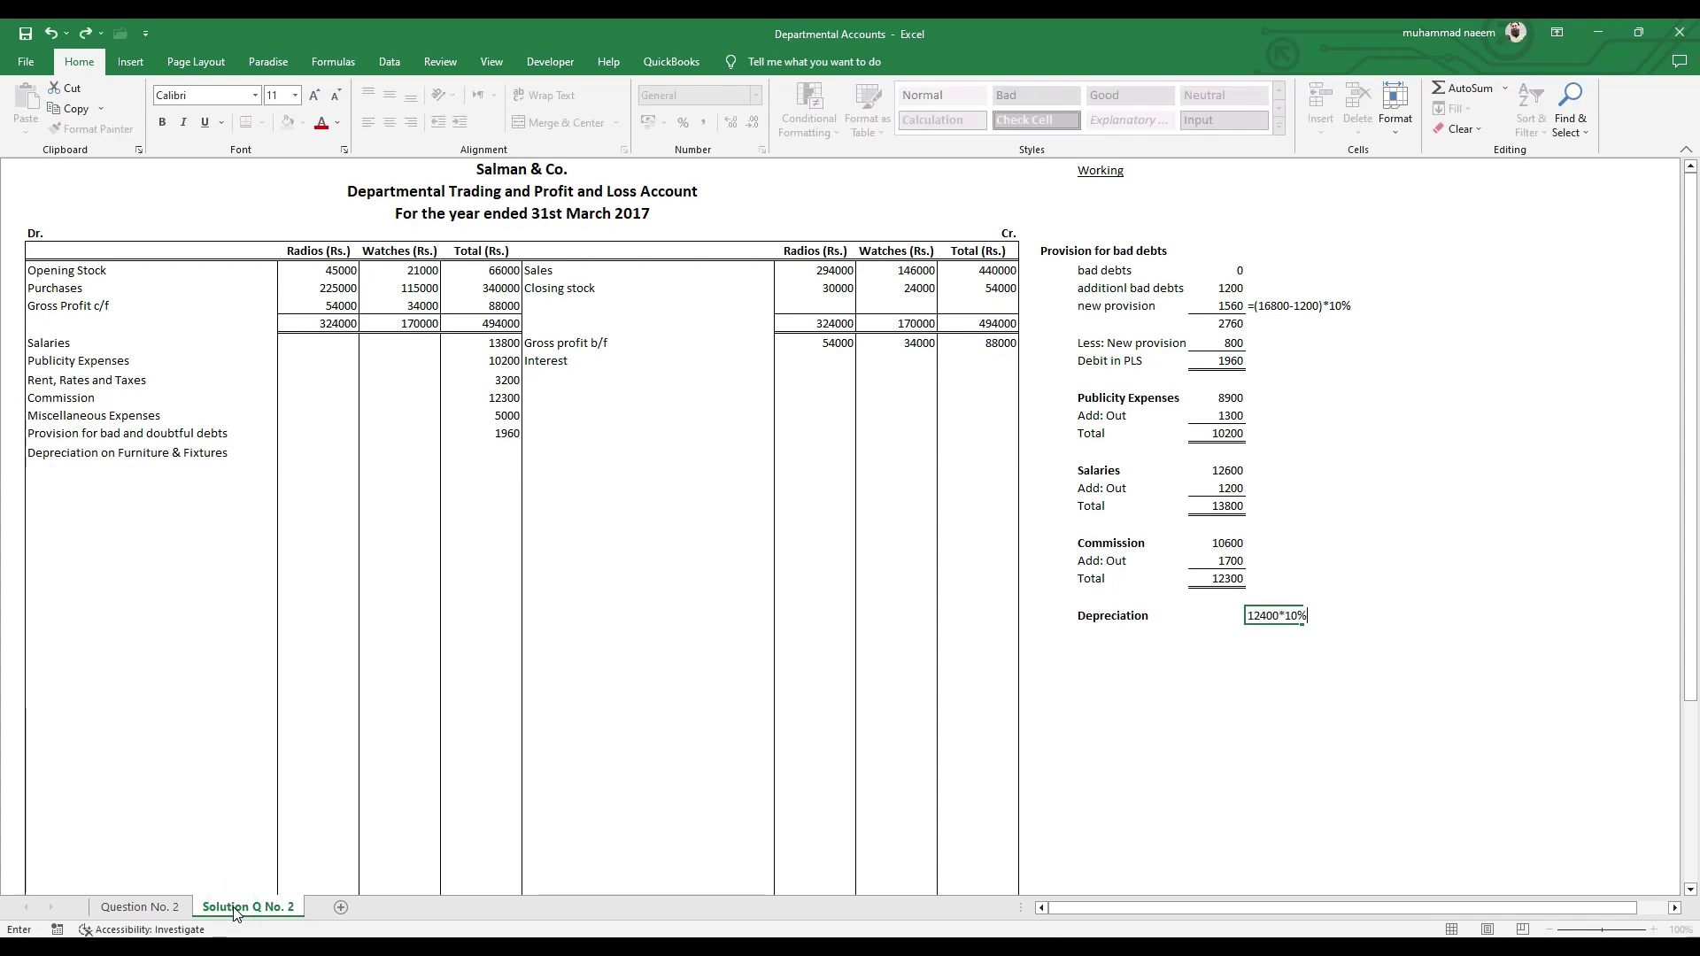
pyautogui.press('Return')
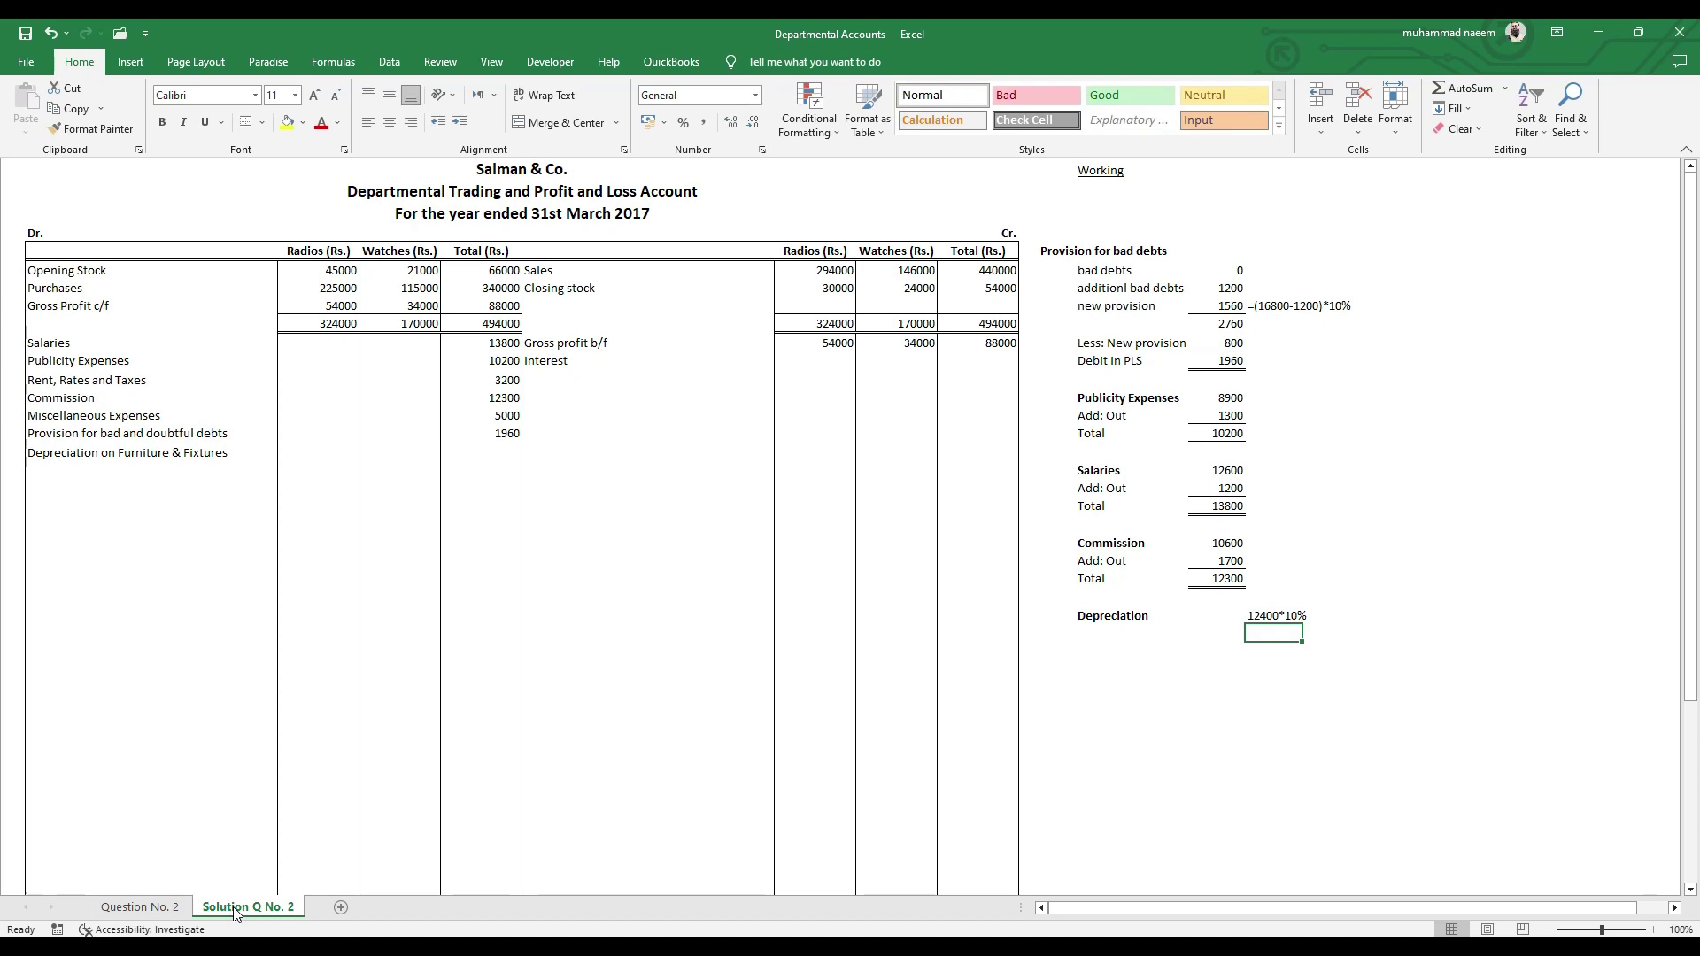
# - Prefix the depreciation calculation text with an equals sign so it reads =12400*10%
pyautogui.press('F2')
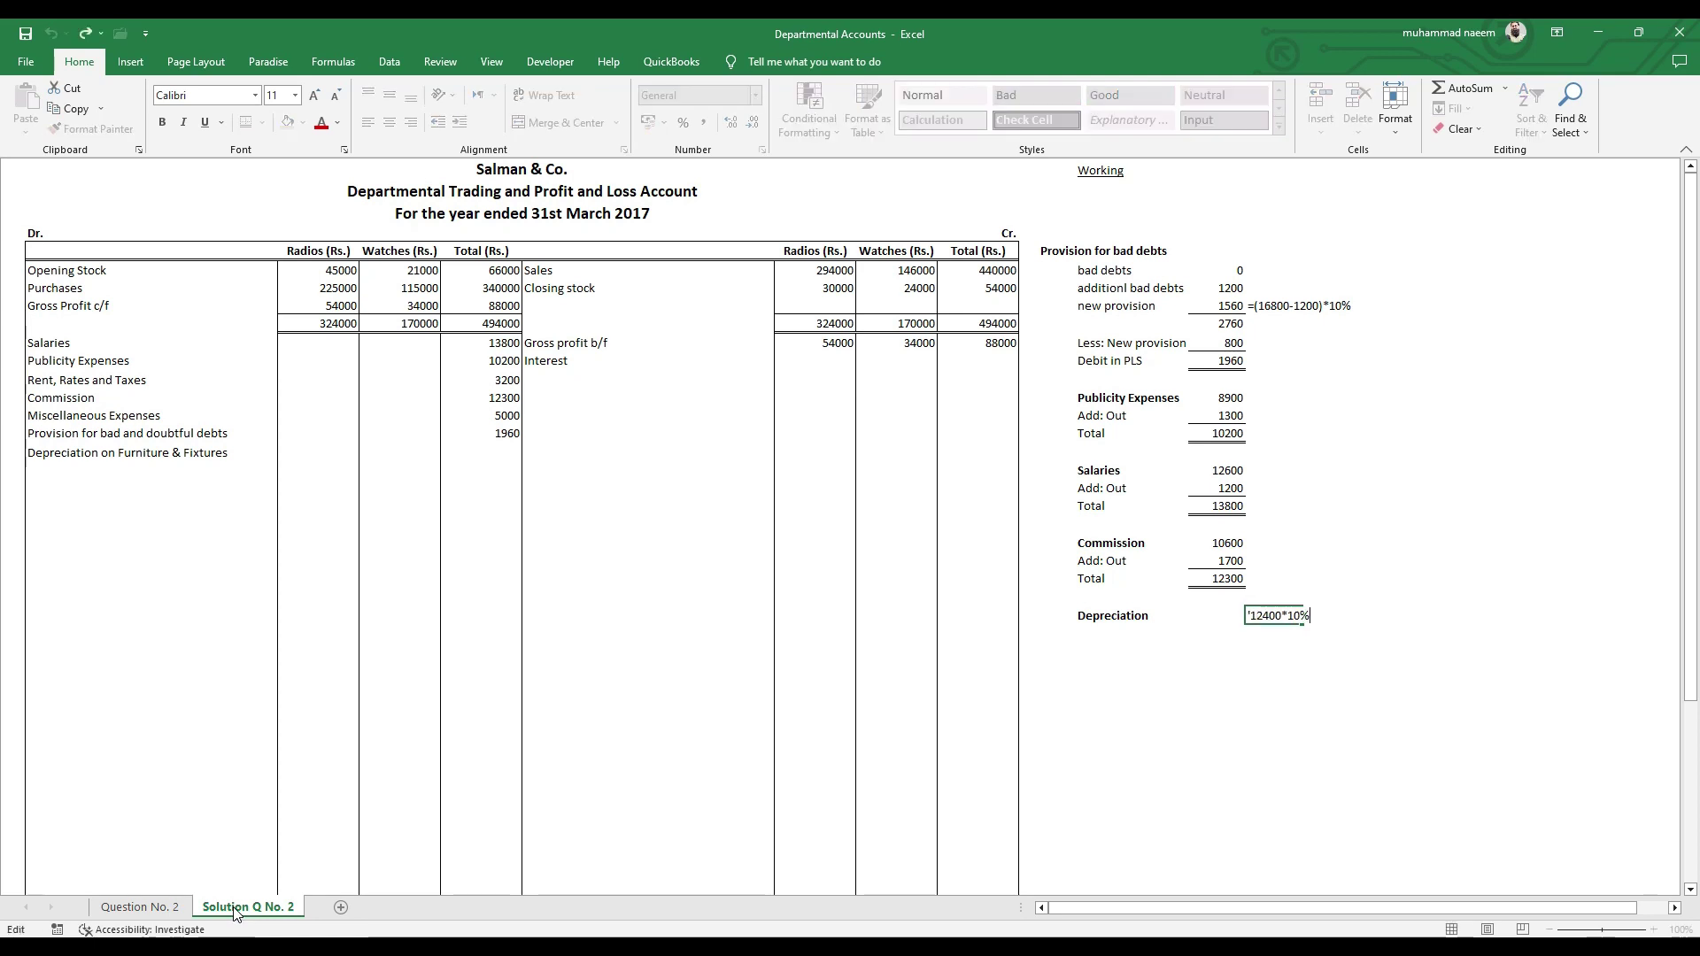
pyautogui.write('=')
pyautogui.press('Return')
pyautogui.press('Up')
# - Enter 1240 beside the Depreciation label in the working and give it a top and double bottom border
pyautogui.press('Left')
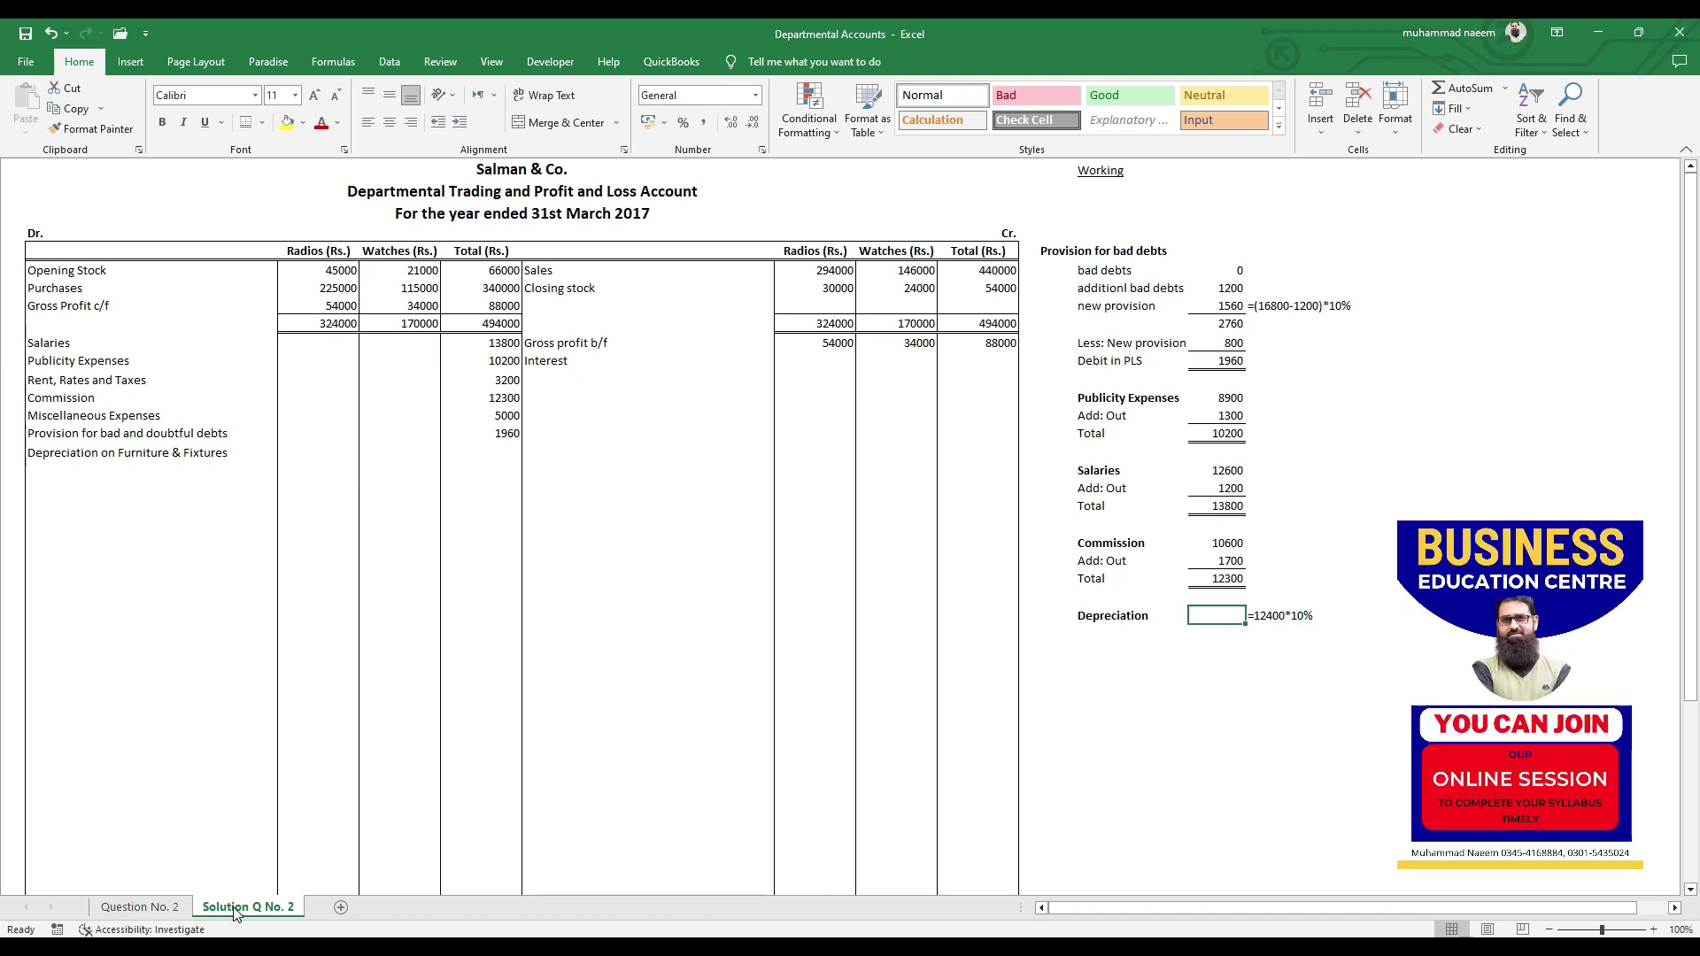
pyautogui.write('1240')
pyautogui.hotkey('ctrl', 'Return')
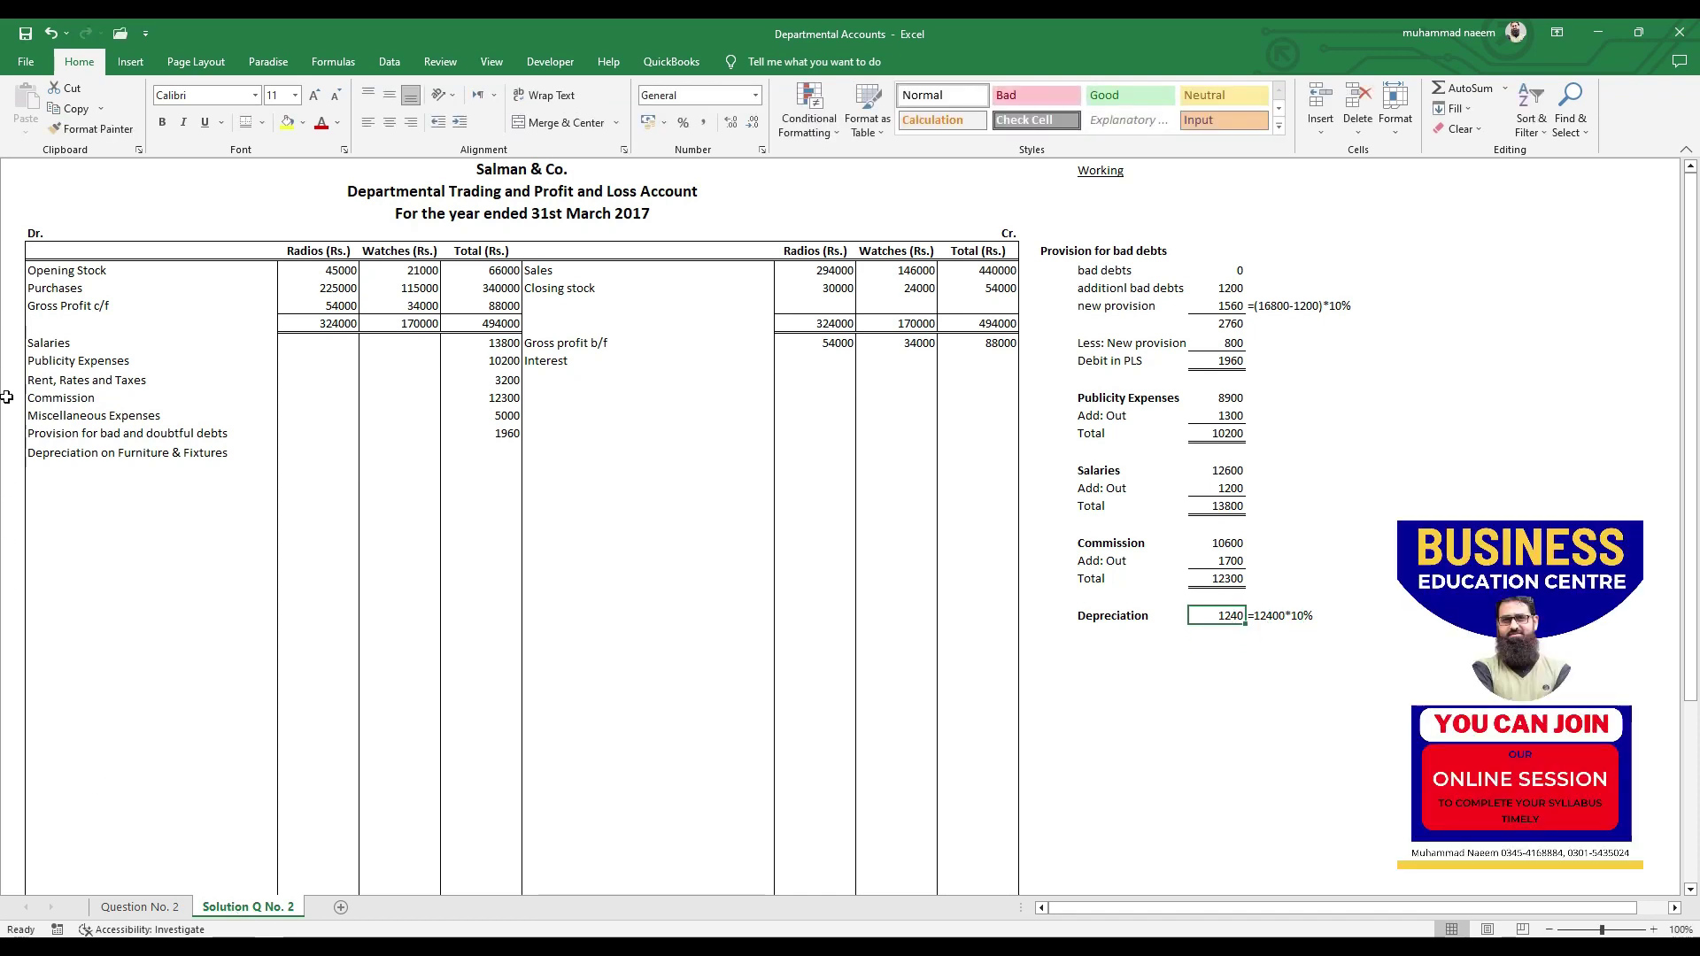
pyautogui.click(245, 122)
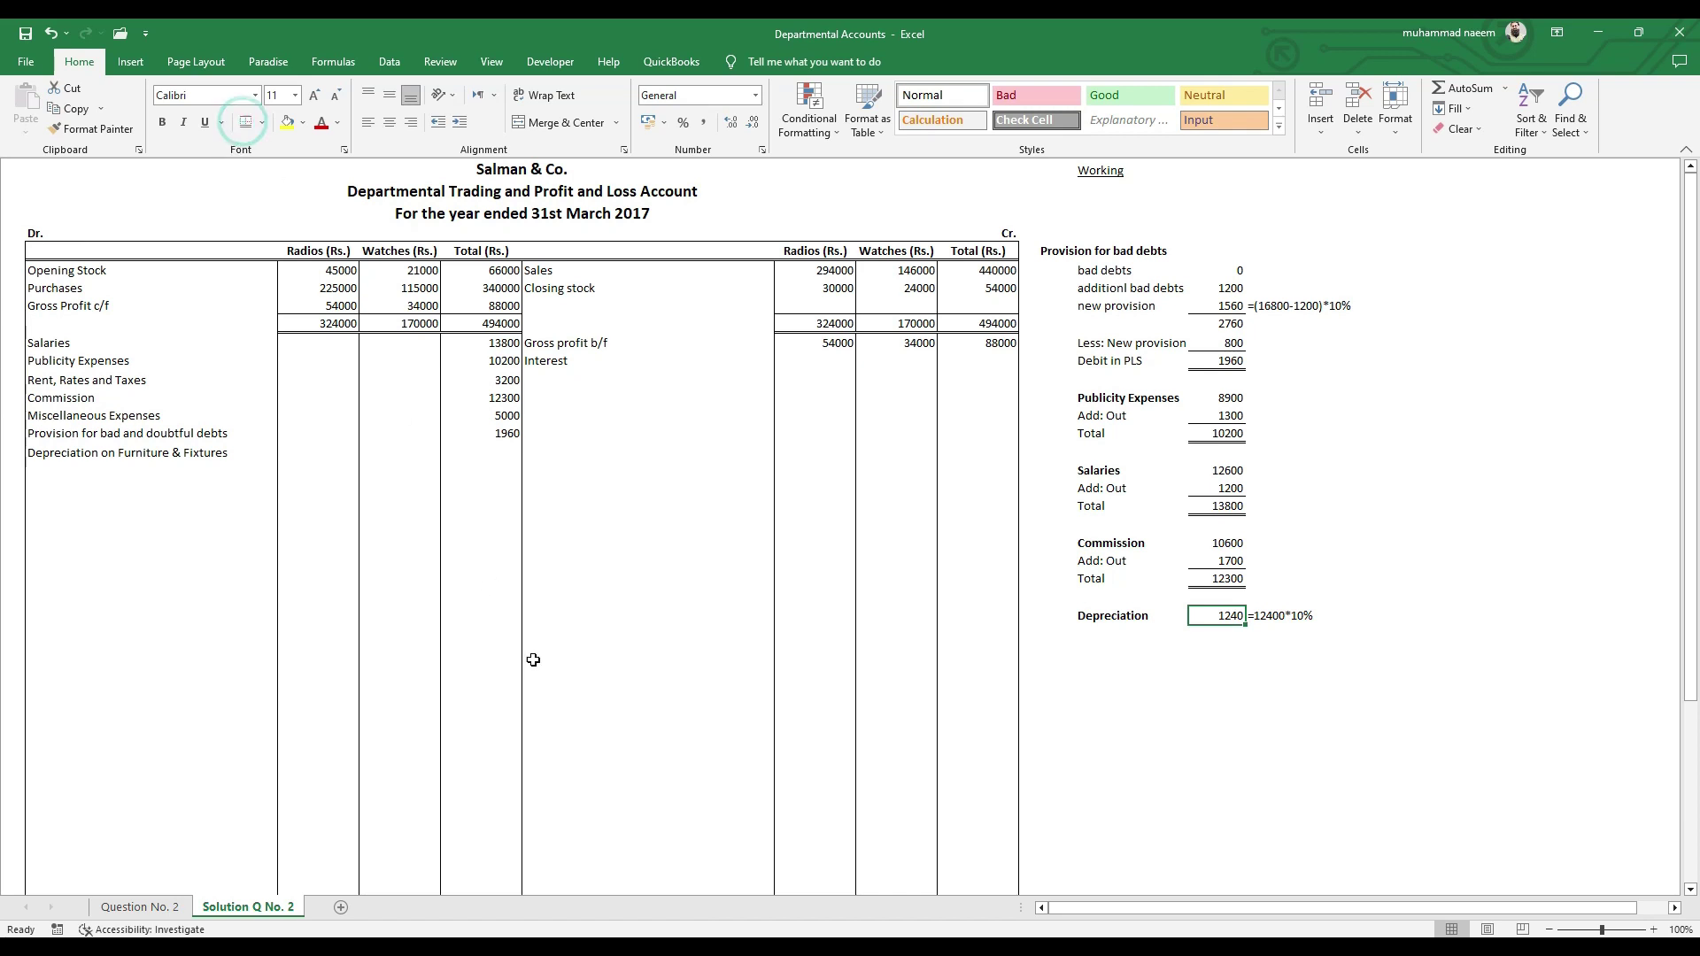
# - Enter 1240 in the debit side's Total column for Depreciation on Furniture & Fixtures
pyautogui.click(495, 453)
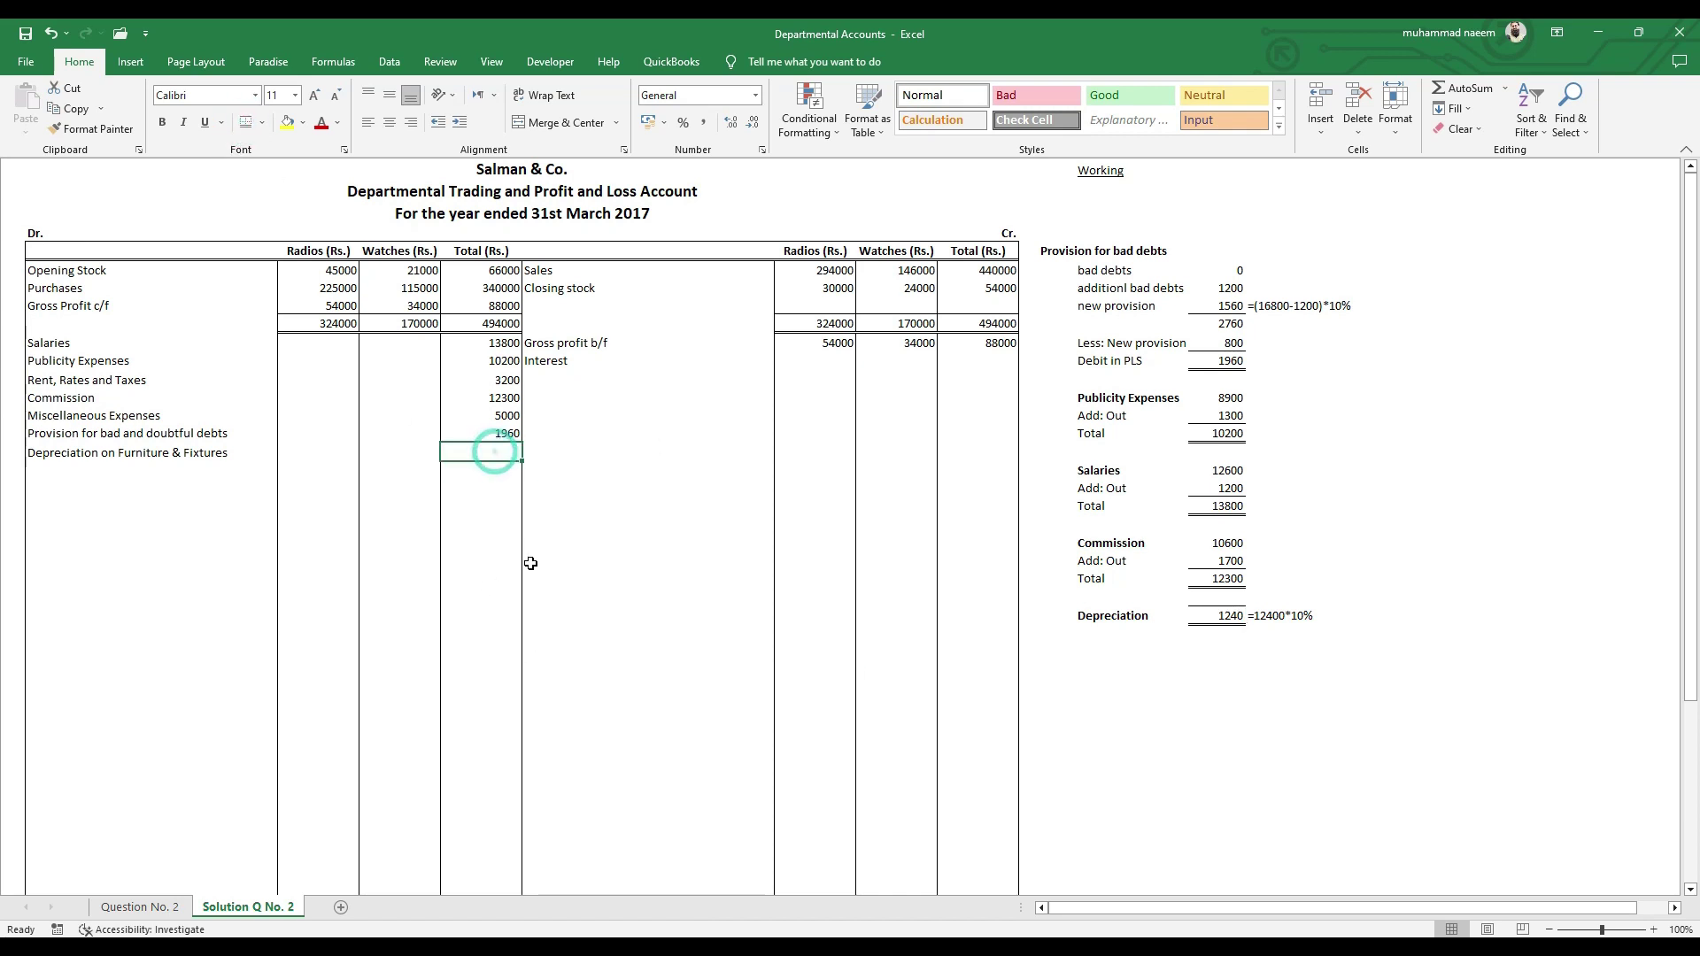
pyautogui.write('1240')
pyautogui.press('Return')
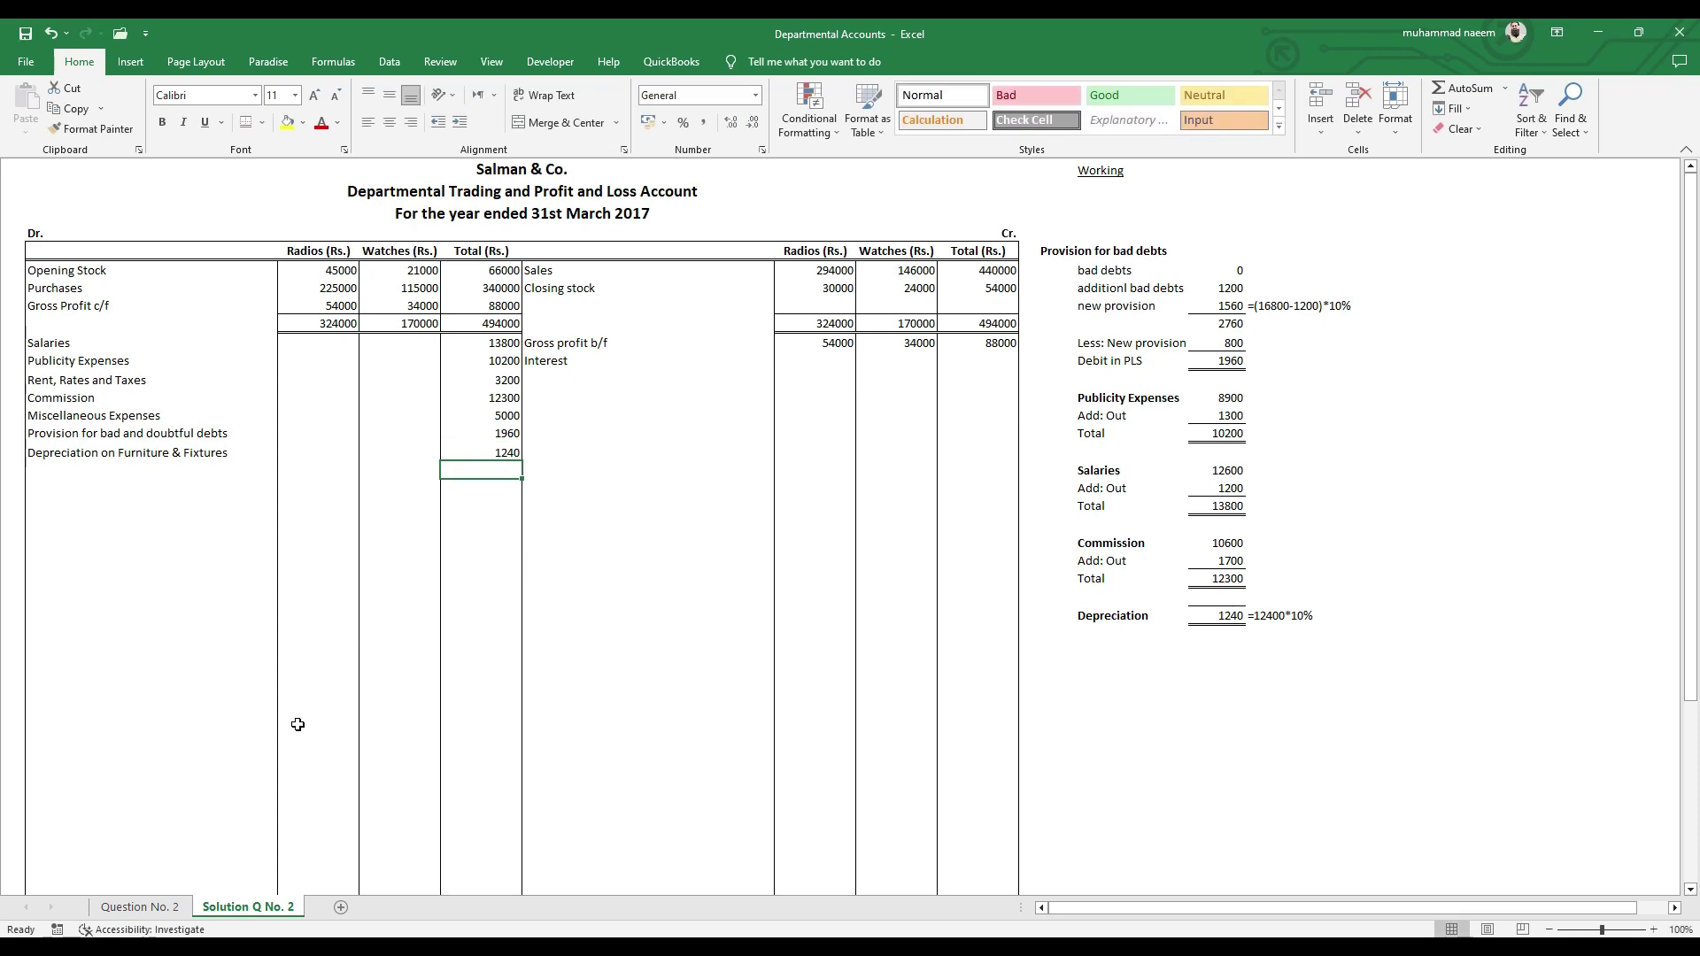
# - Look up Interest on the question sheet and enter 400 in the credit side's Total column
pyautogui.click(168, 908)
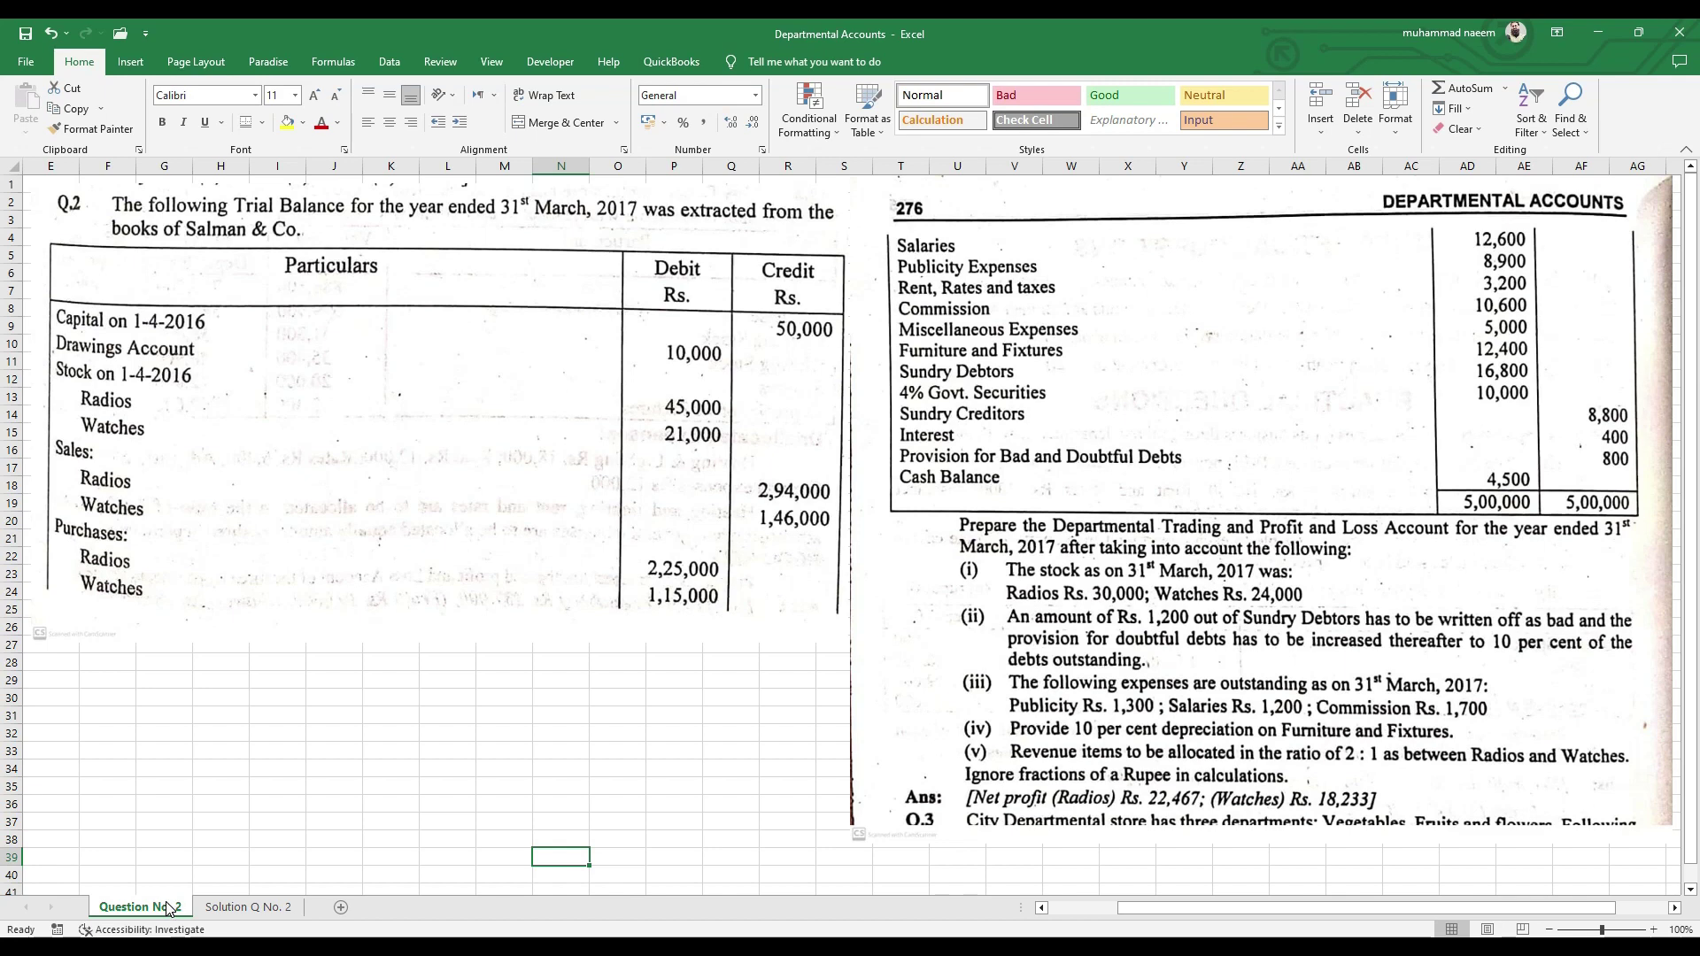
pyautogui.click(264, 912)
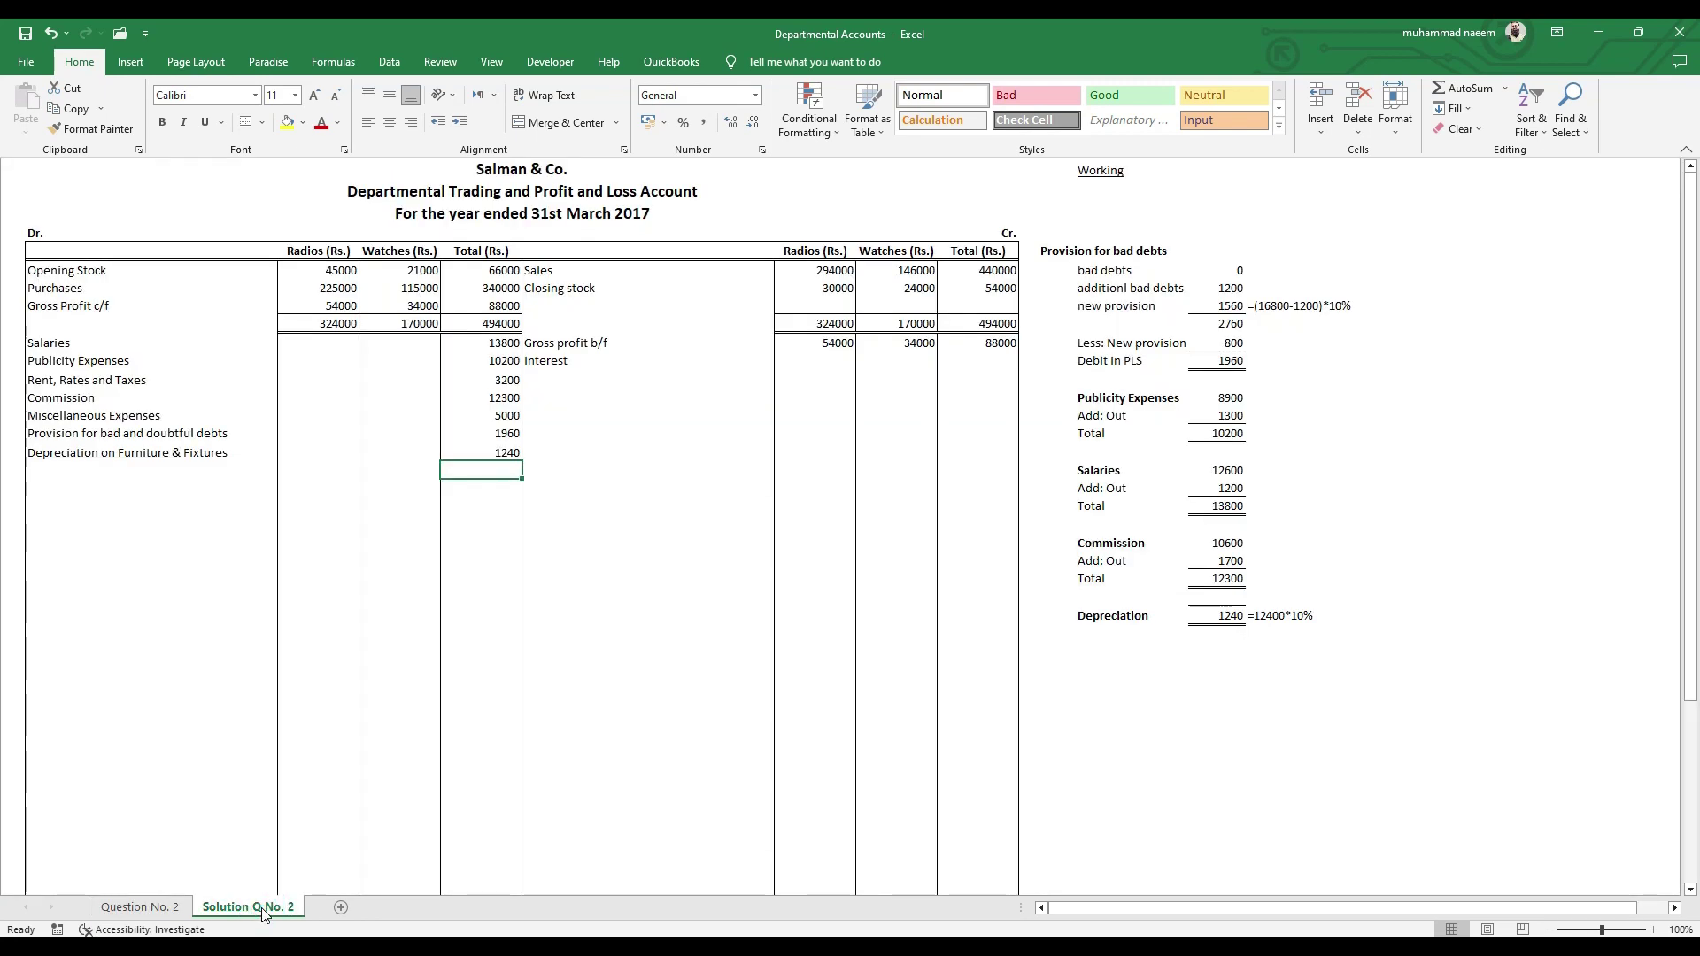
pyautogui.click(567, 362)
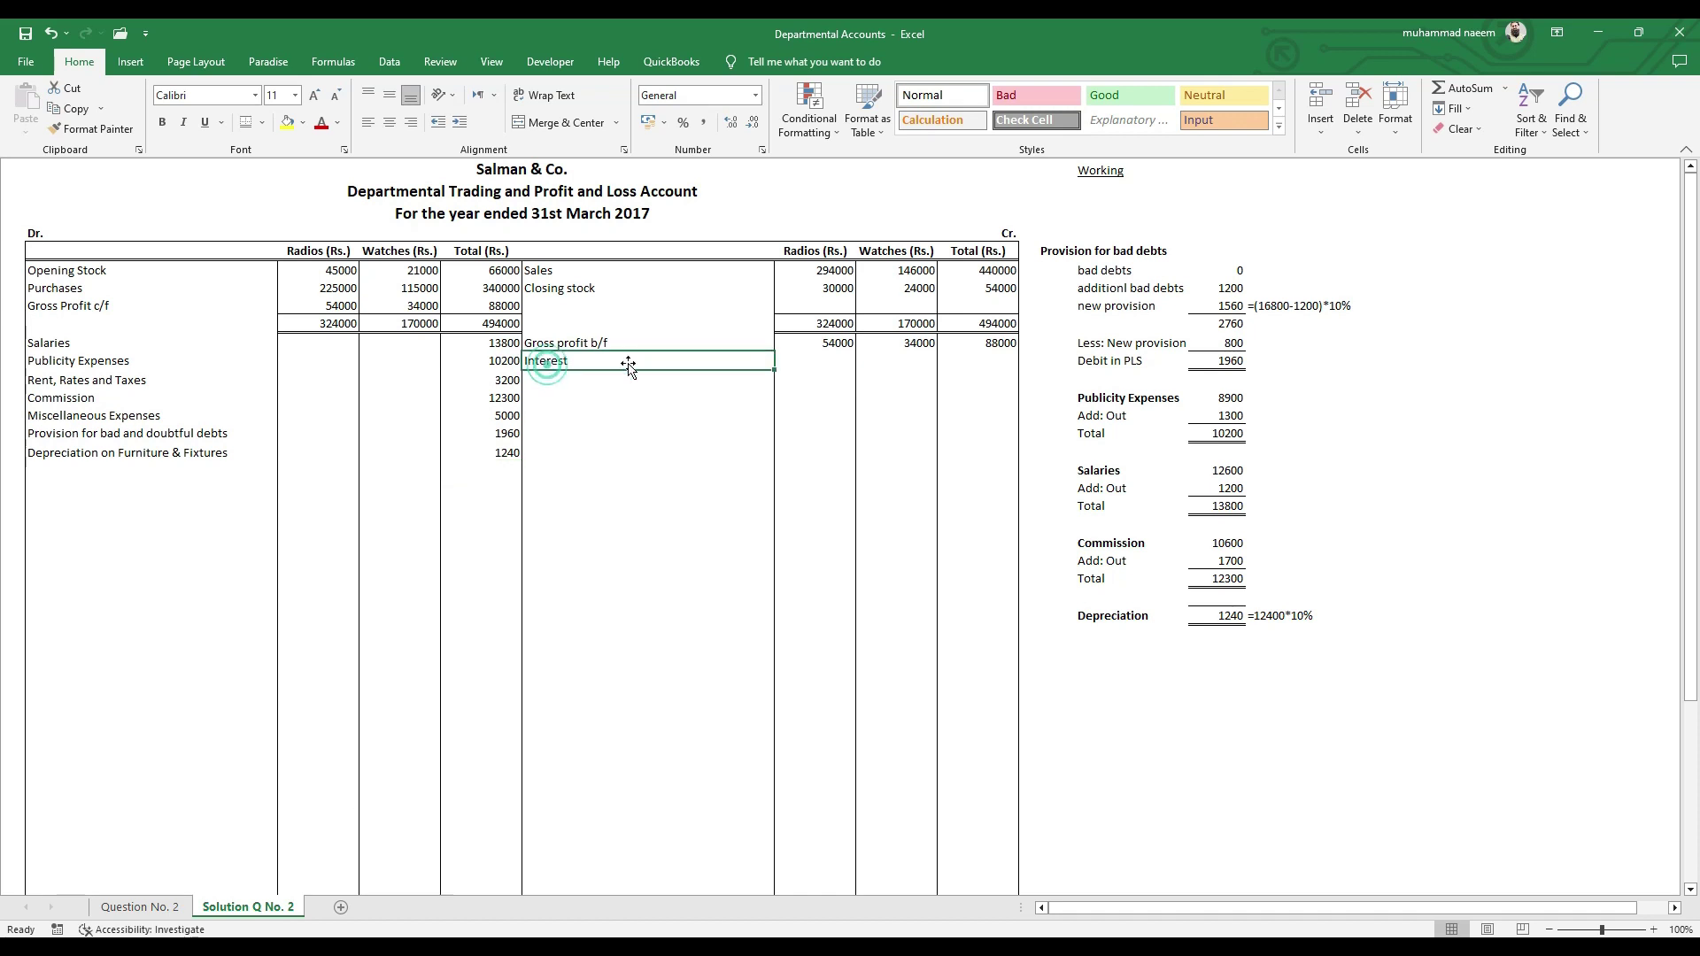
pyautogui.click(981, 363)
pyautogui.write('400')
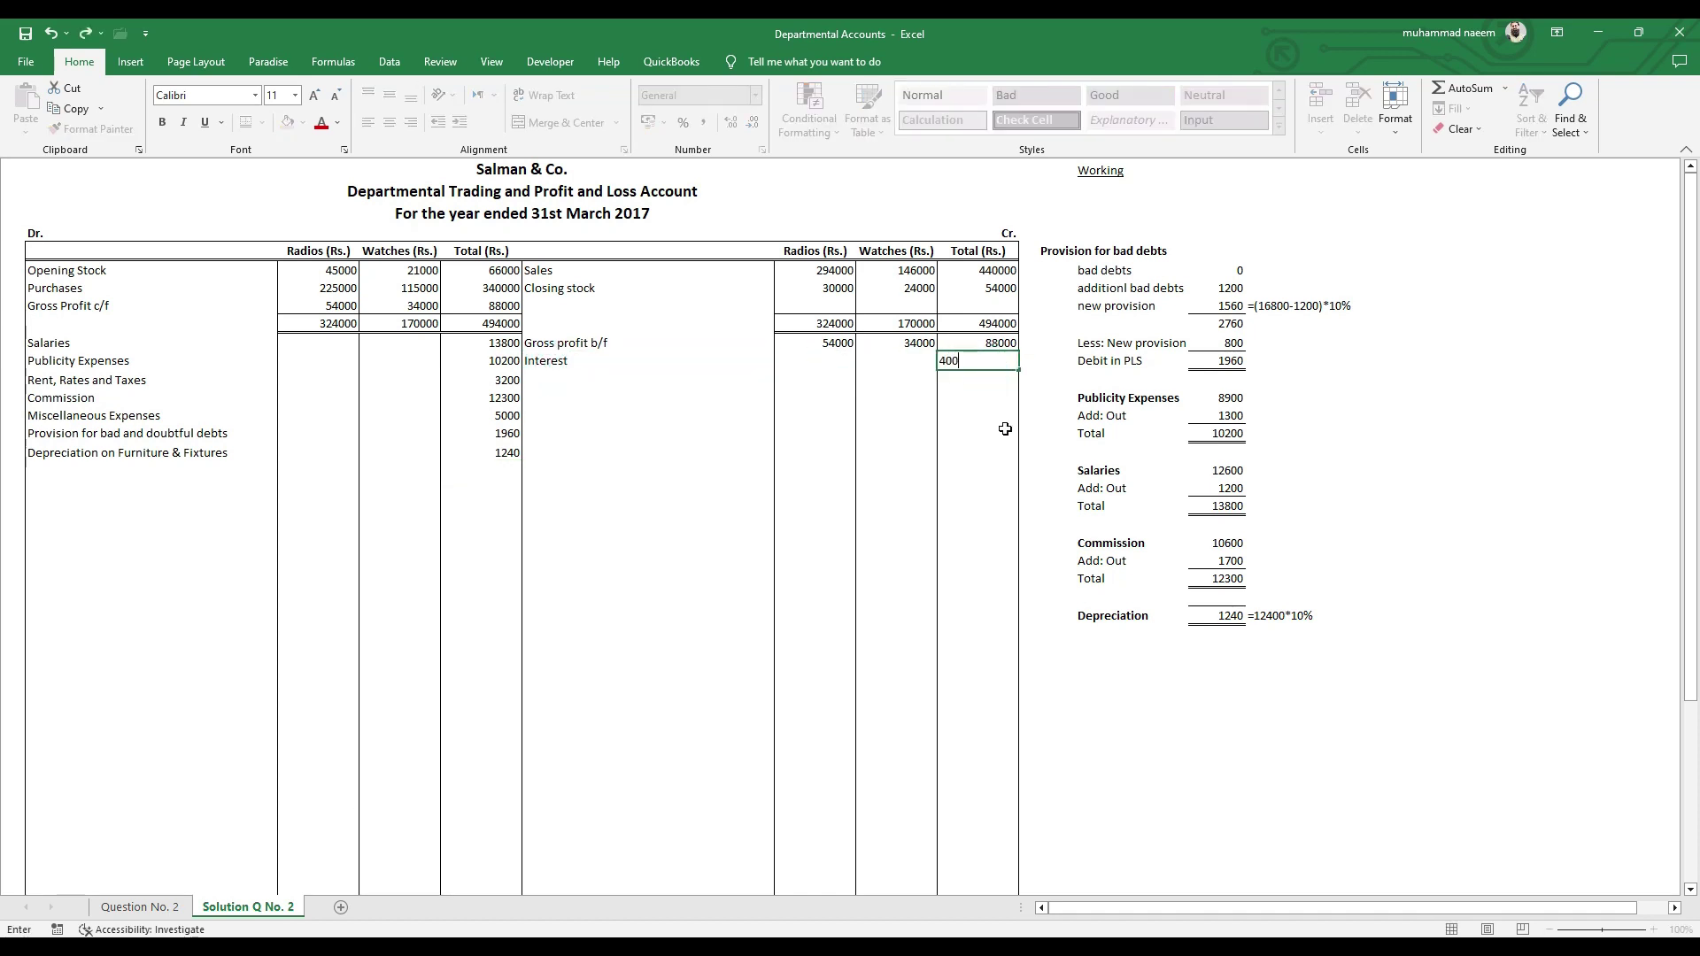
pyautogui.press('Return')
pyautogui.press('Up')
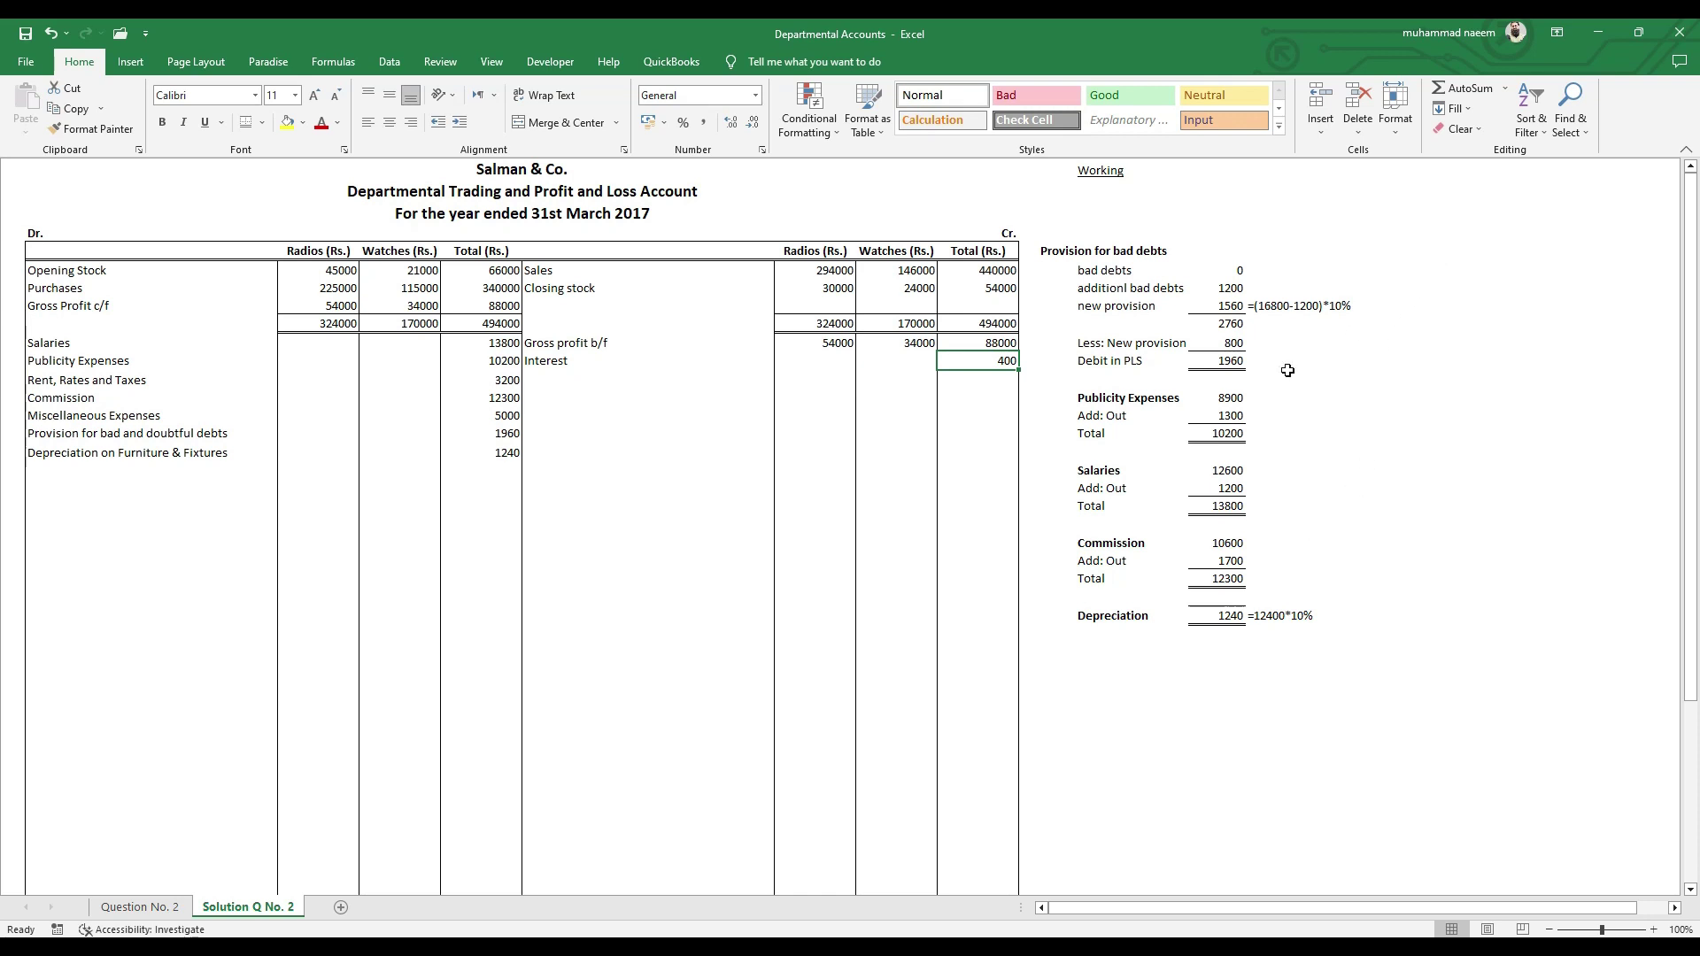
# - Check the revenue allocation ratio on the question sheet and draw a vertical border line alongside the working, down past the Depreciation row
pyautogui.click(140, 907)
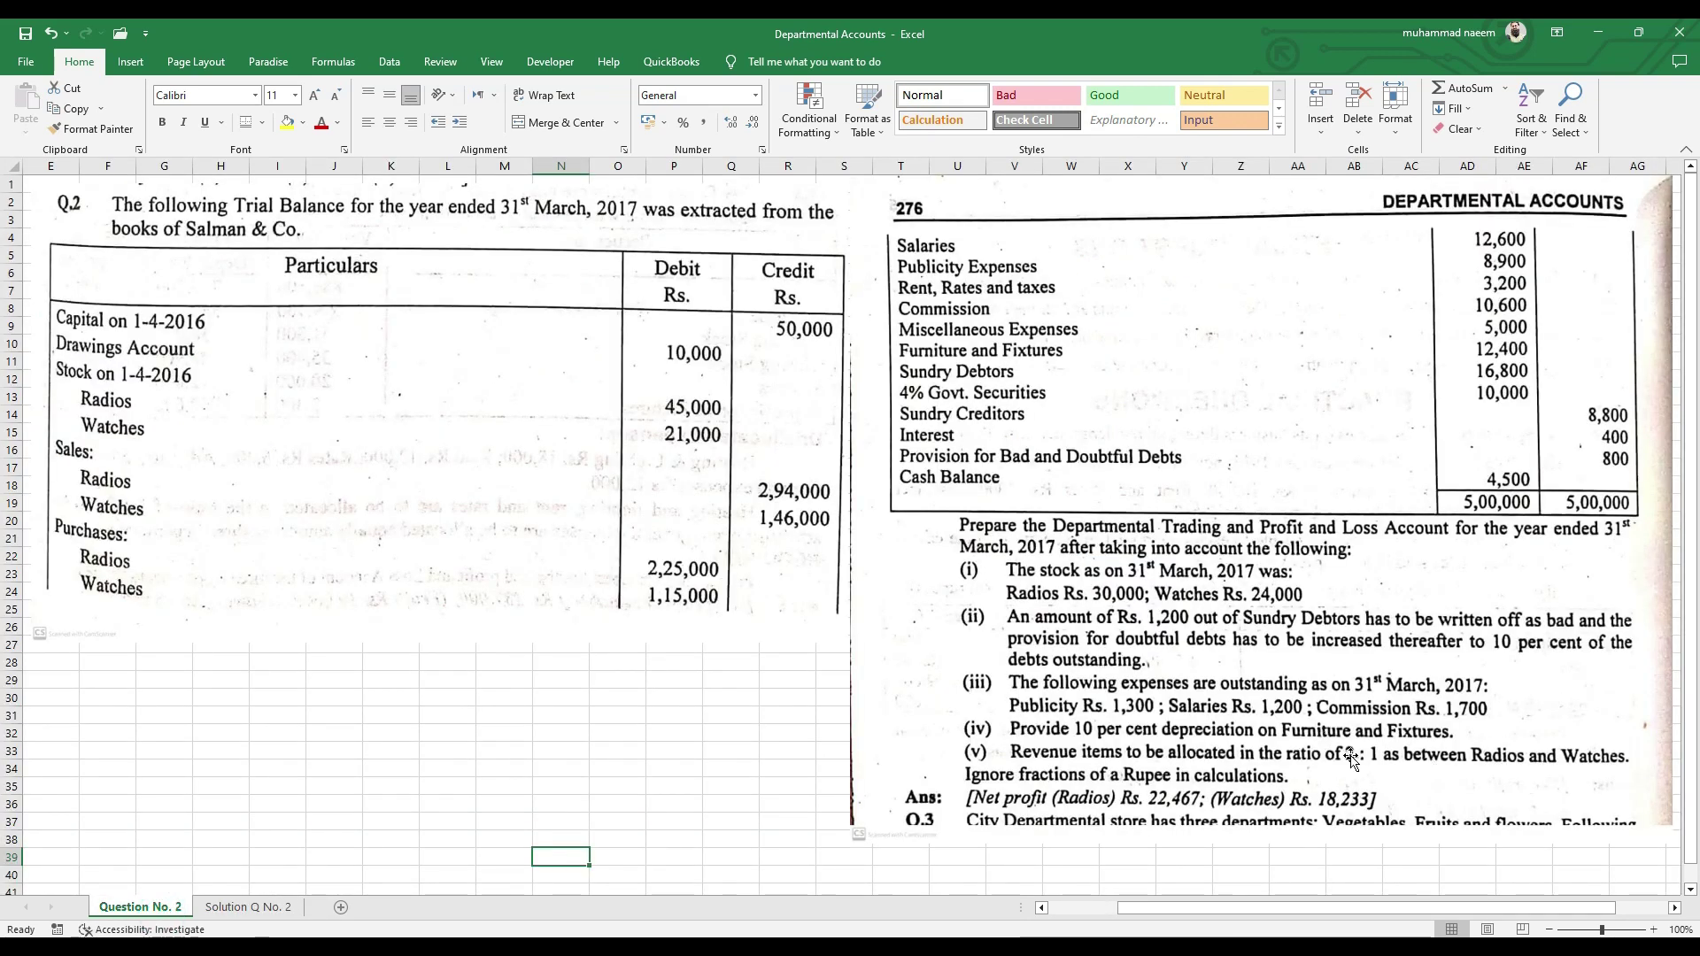
pyautogui.click(241, 908)
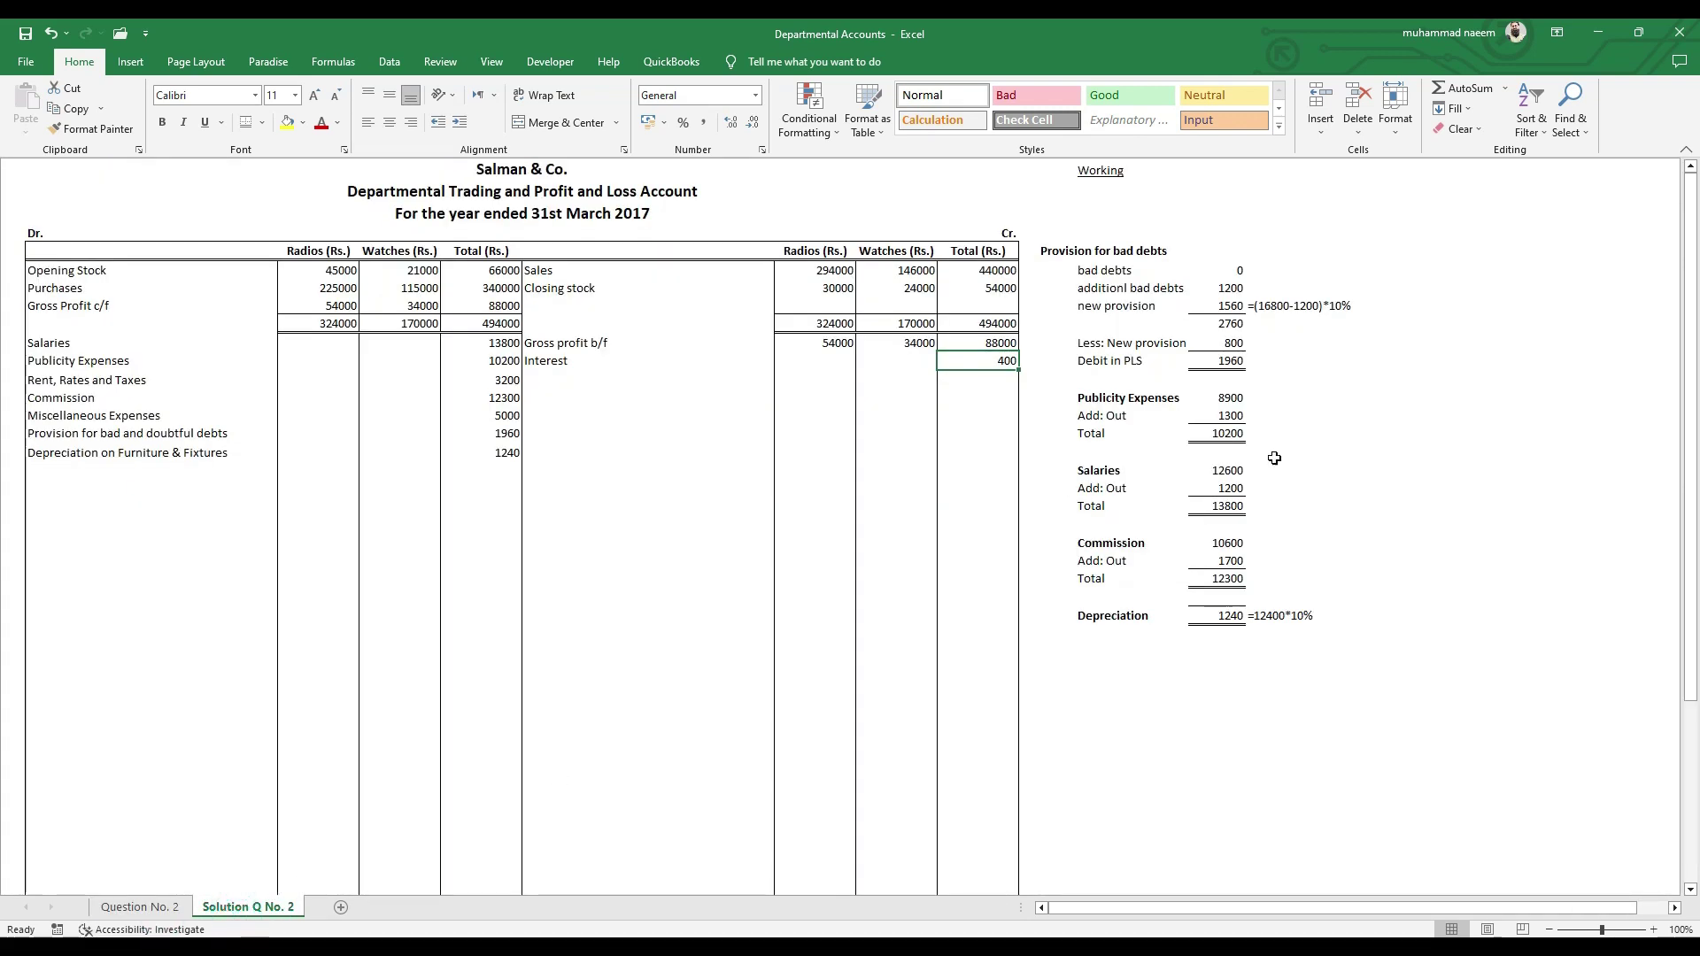
pyautogui.click(1389, 268)
pyautogui.moveTo(1341, 238); pyautogui.dragTo(1316, 629)
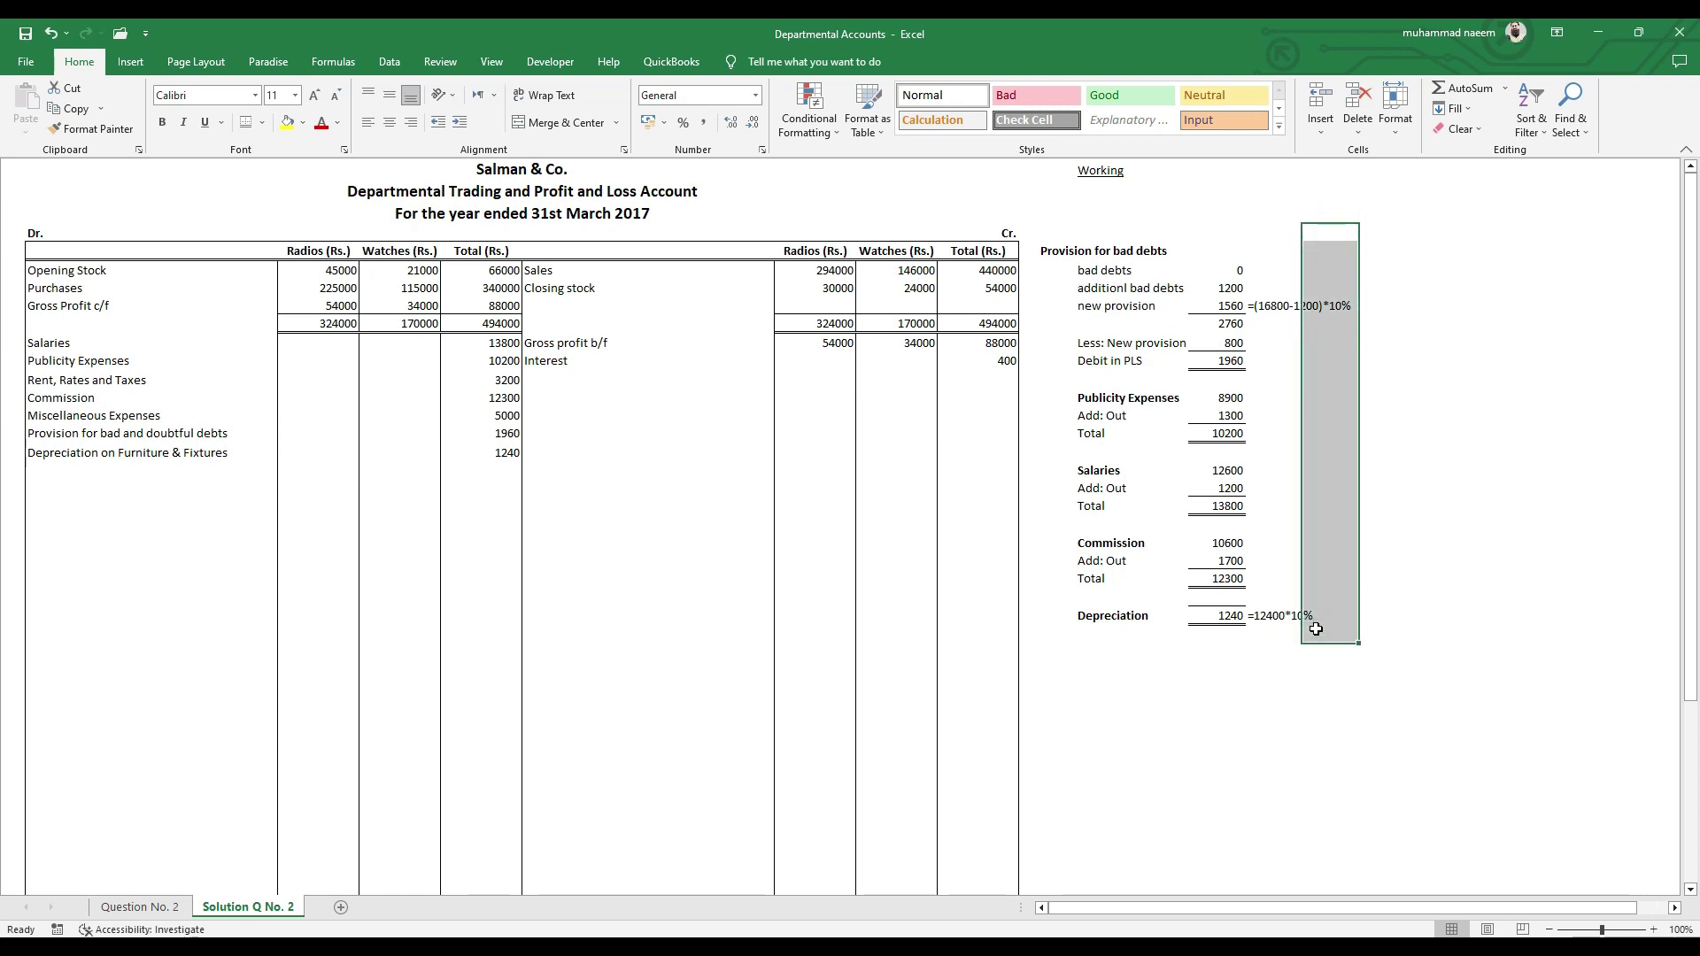
pyautogui.click(262, 126)
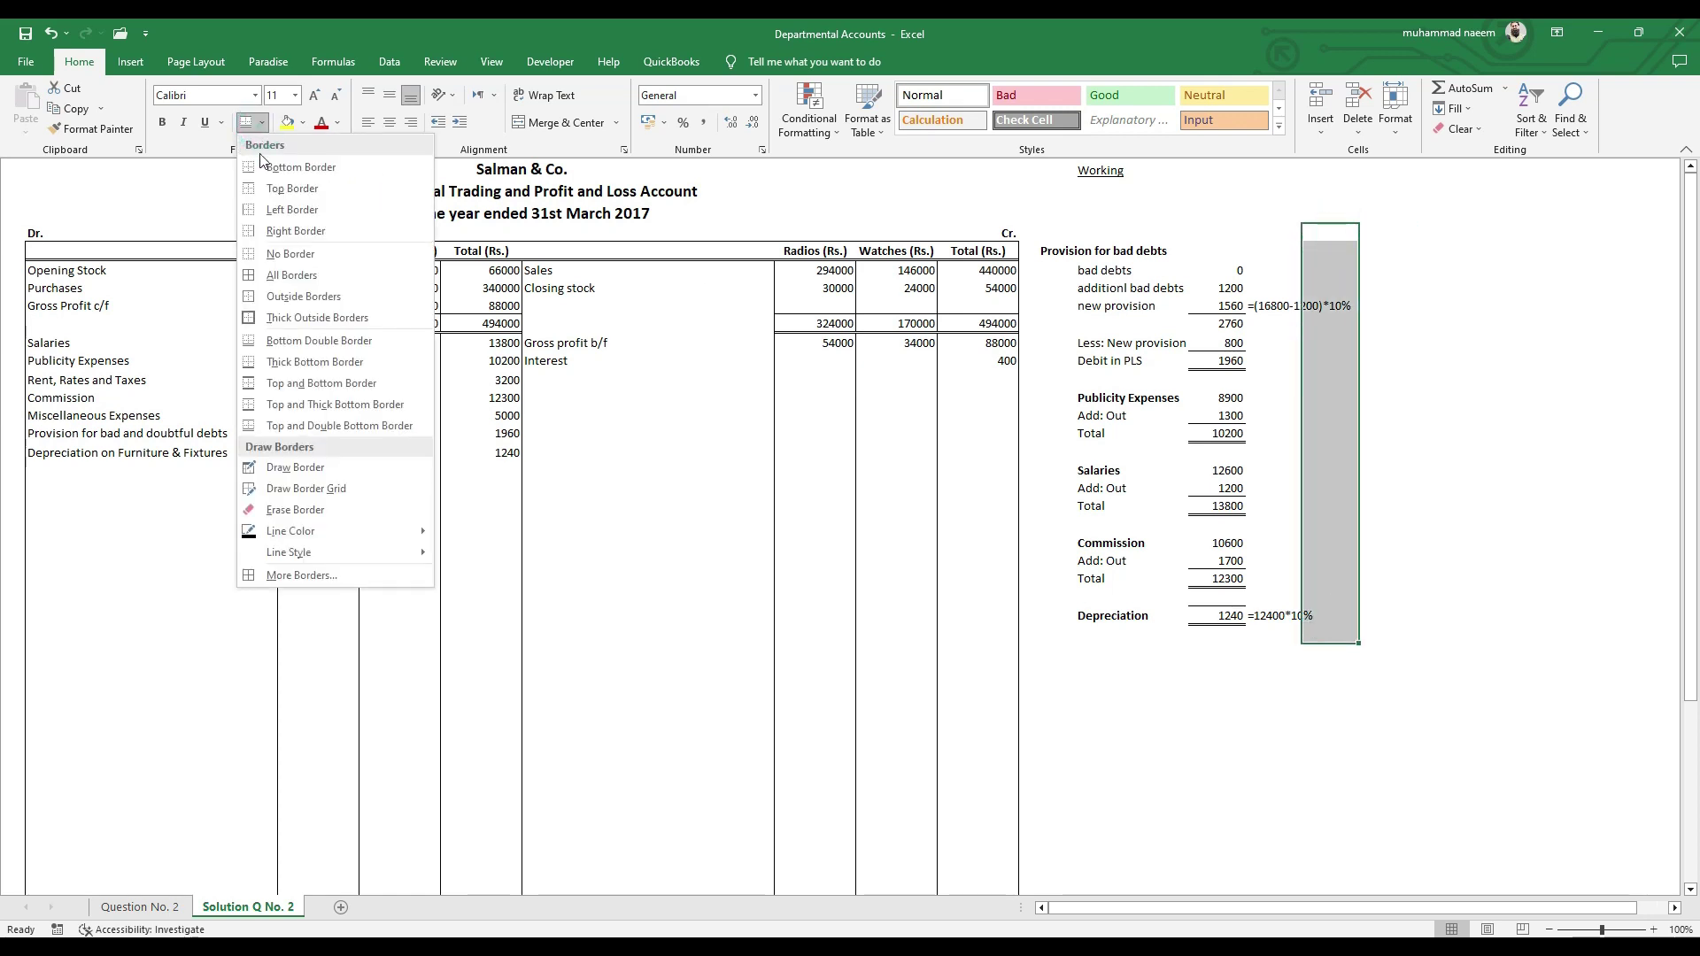
pyautogui.click(262, 232)
pyautogui.click(1493, 704)
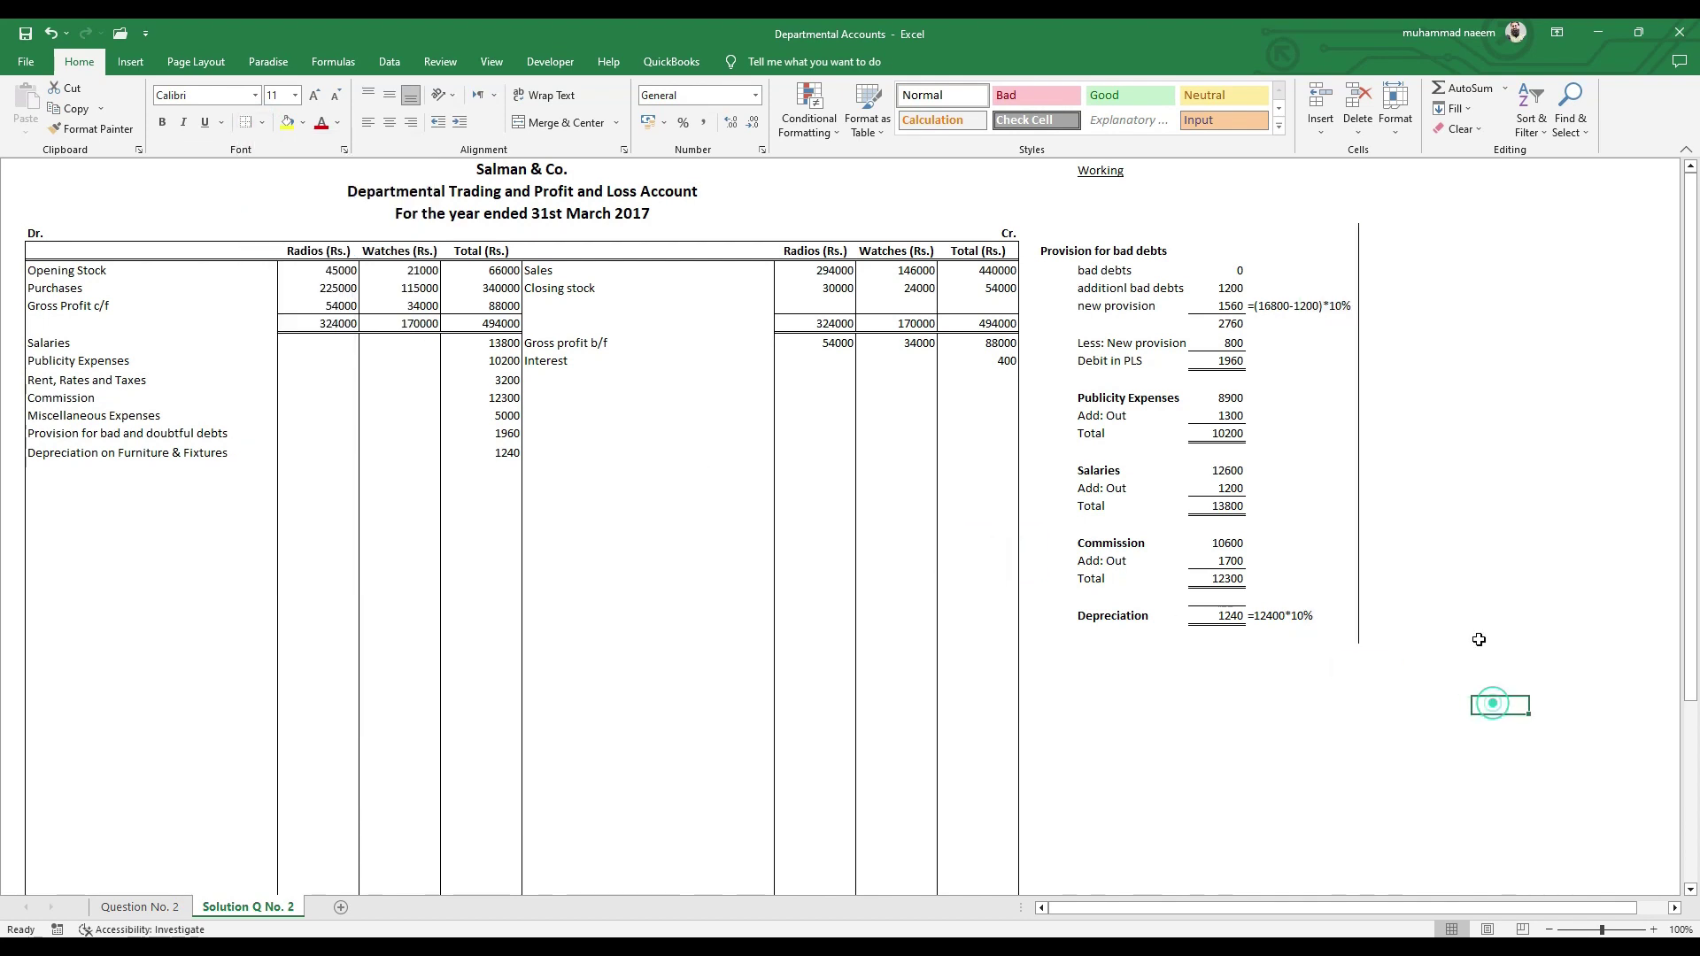
# - Add the heading "Allocation of Revenue Items" beyond the vertical line beside the working
pyautogui.click(1414, 220)
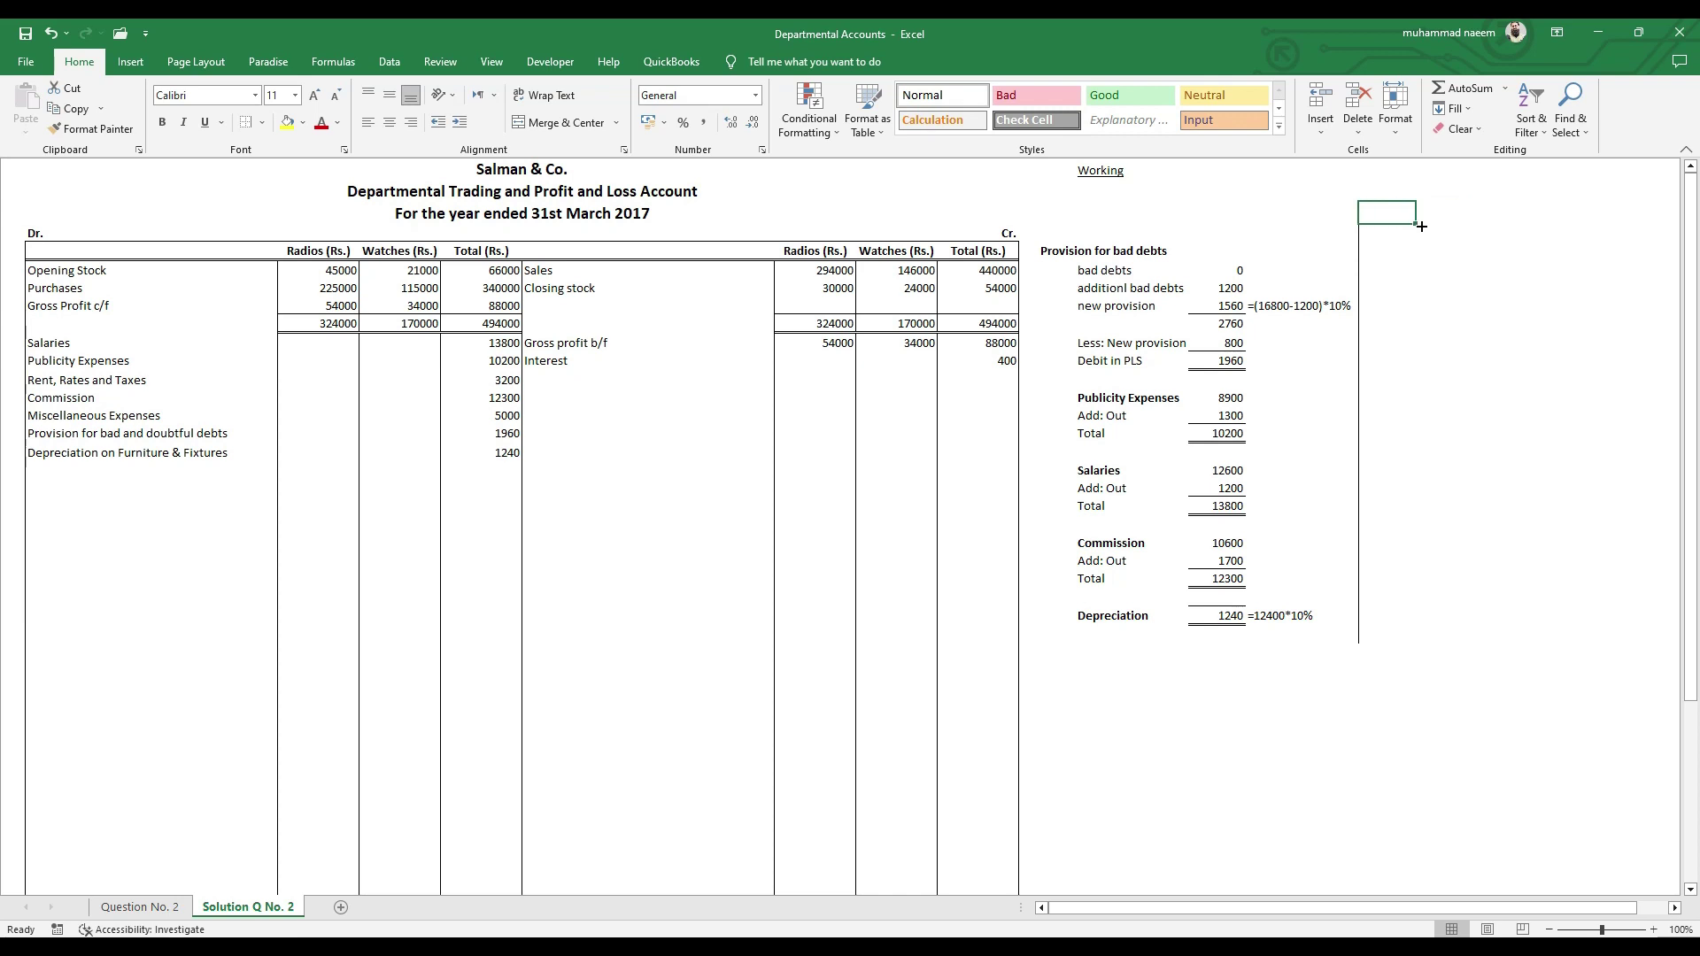
pyautogui.click(1420, 221)
pyautogui.press('Left')
pyautogui.write('Alloc')
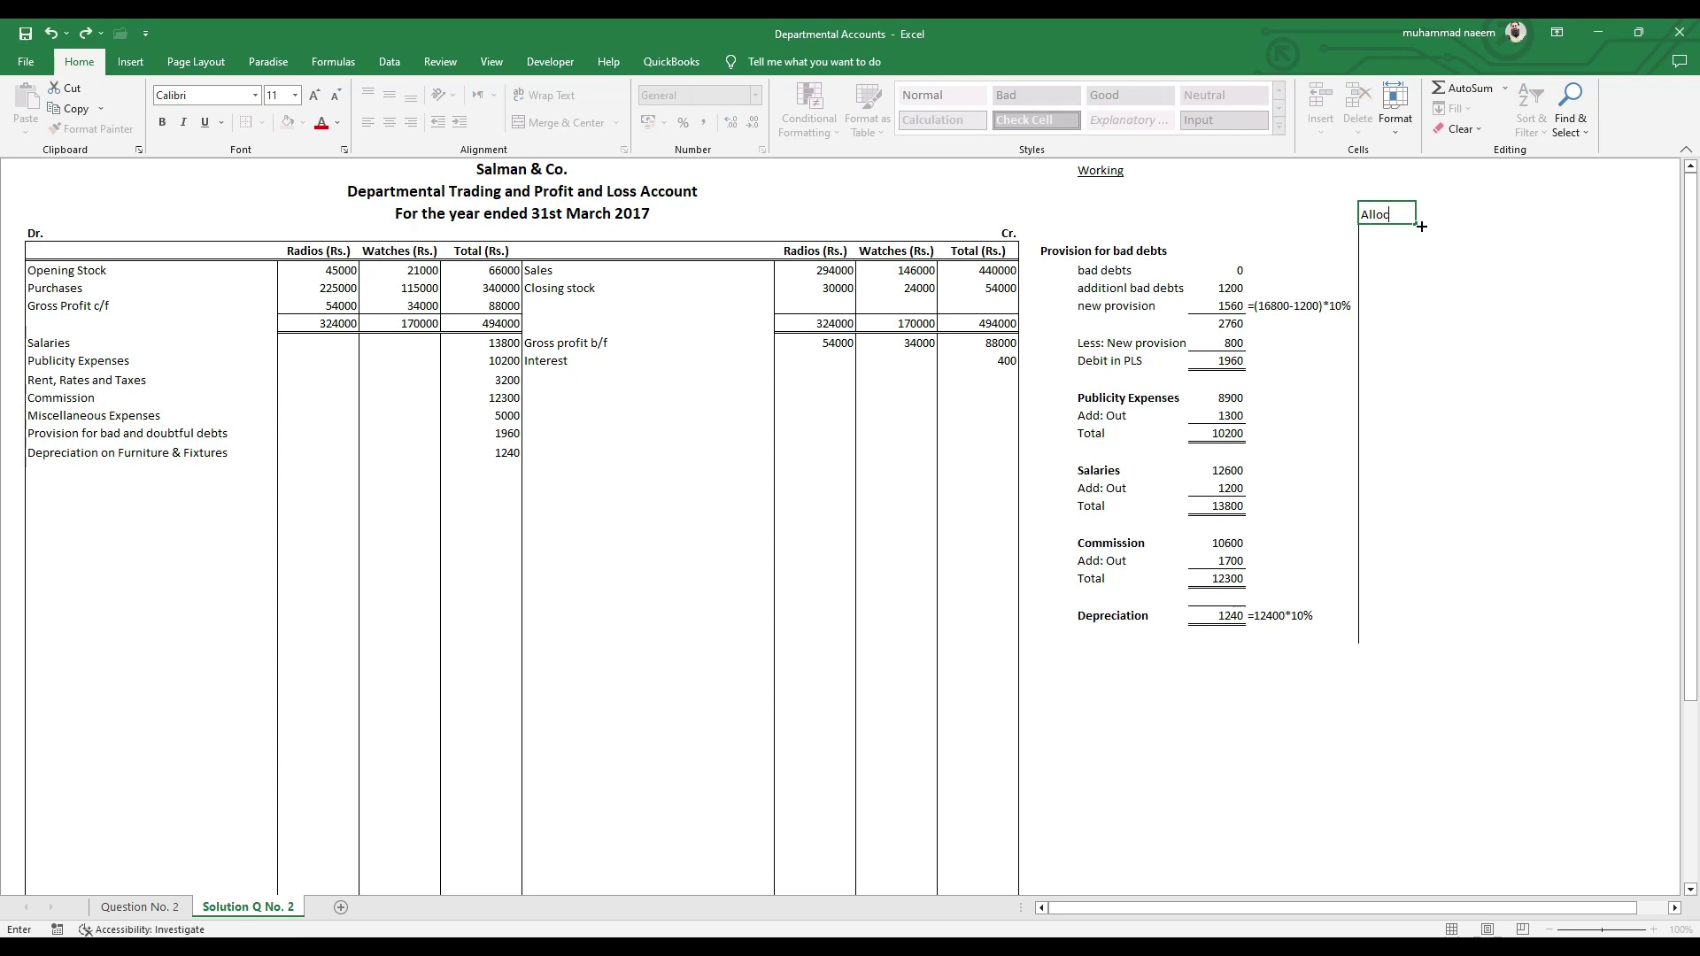
pyautogui.write('ation of Revenue Items')
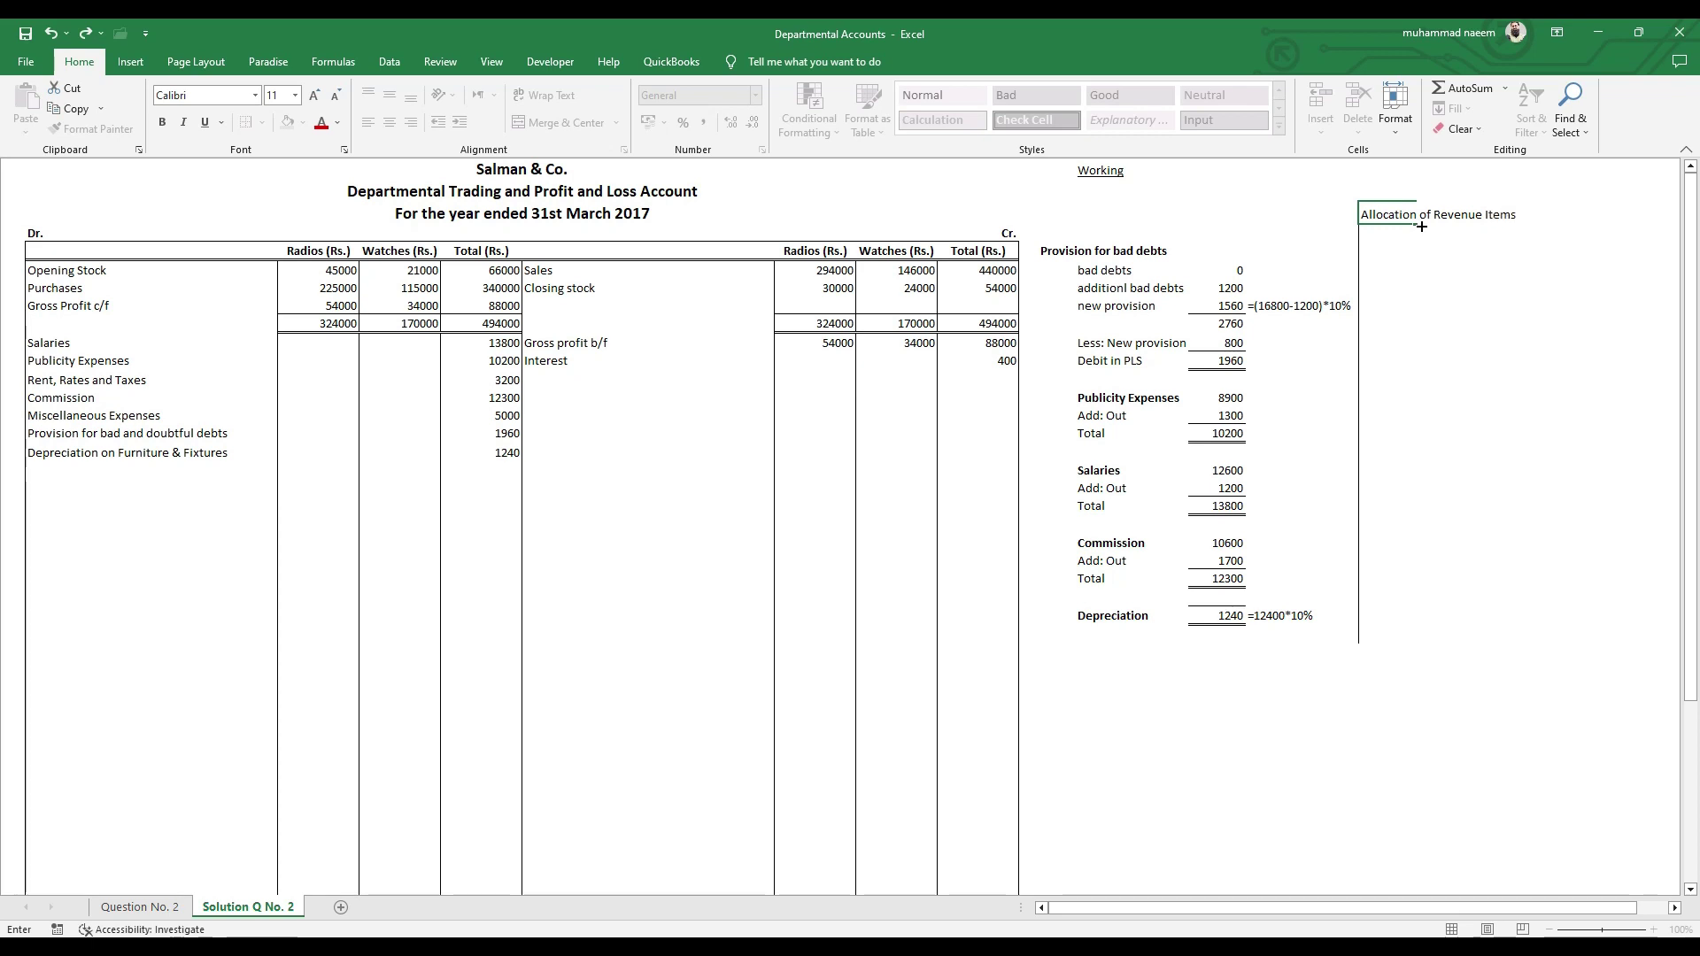
pyautogui.hotkey('ctrl', 'Return')
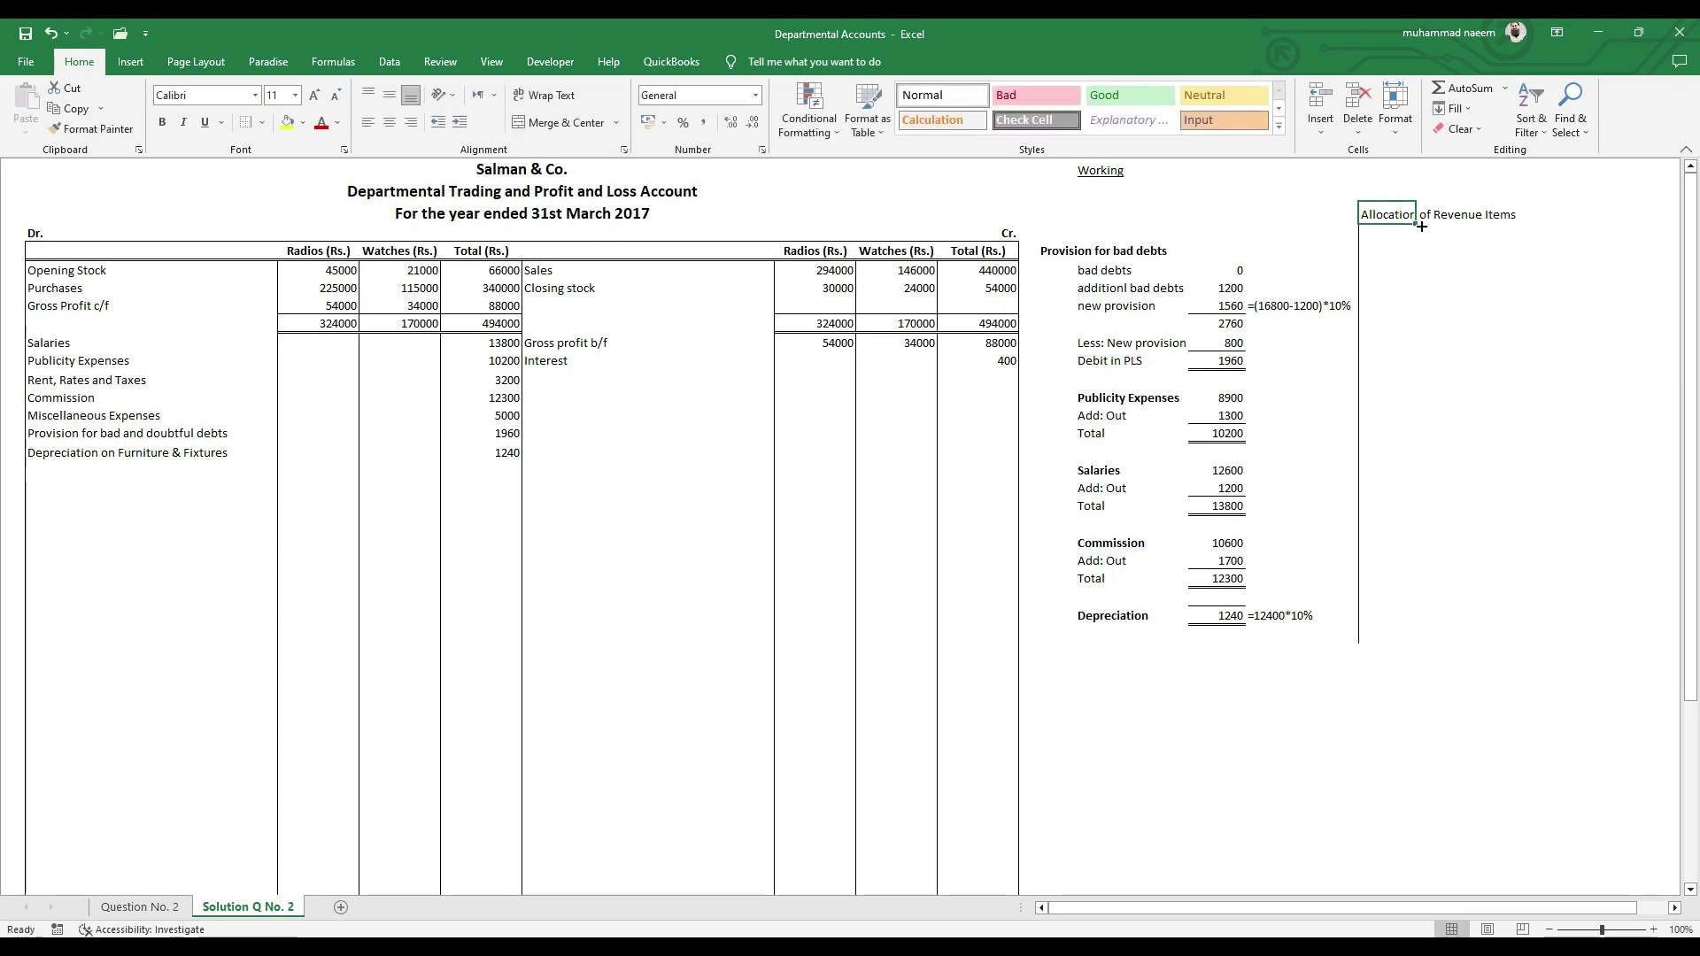
# - Make the "Allocation of Revenue Items" heading underlined and bold
pyautogui.hotkey('ctrl', 'u')
pyautogui.press('Down')
pyautogui.press('Down')
pyautogui.press('Up')
pyautogui.press('Up')
pyautogui.hotkey('ctrl', 'b')
pyautogui.press('Down')
pyautogui.press('Down')
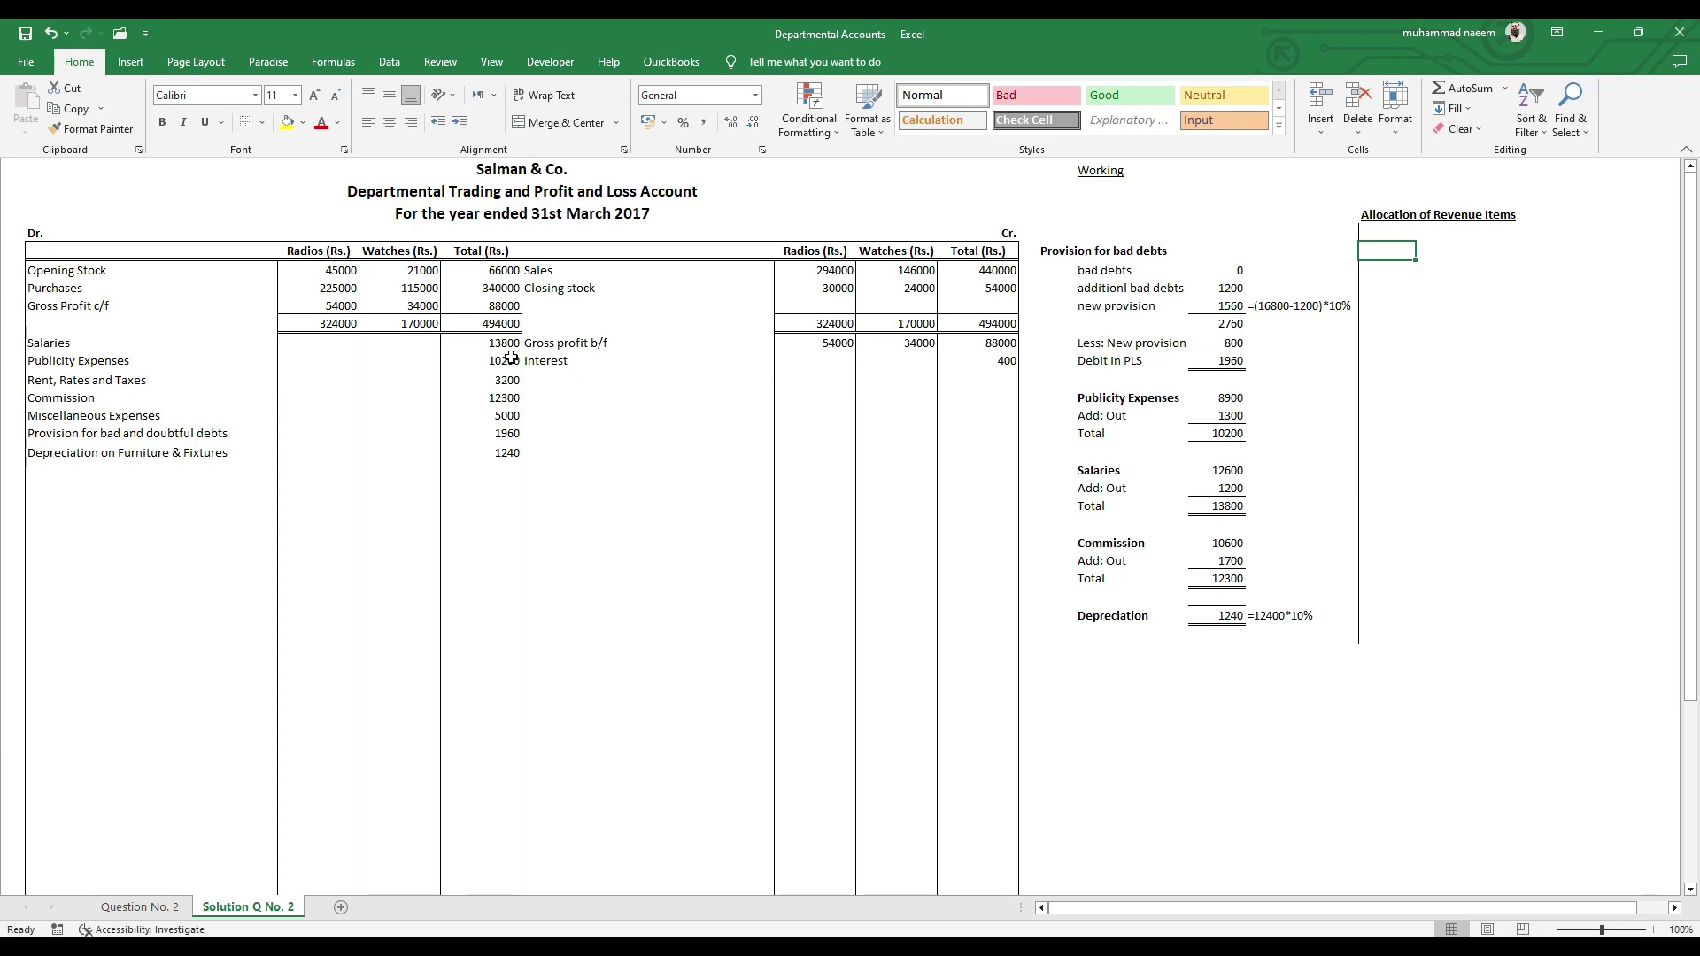
# - Review the expense and interest amounts needing allocation and add the label "Ratio" under the Allocation of Revenue Items heading
pyautogui.moveTo(510, 348); pyautogui.dragTo(512, 454)
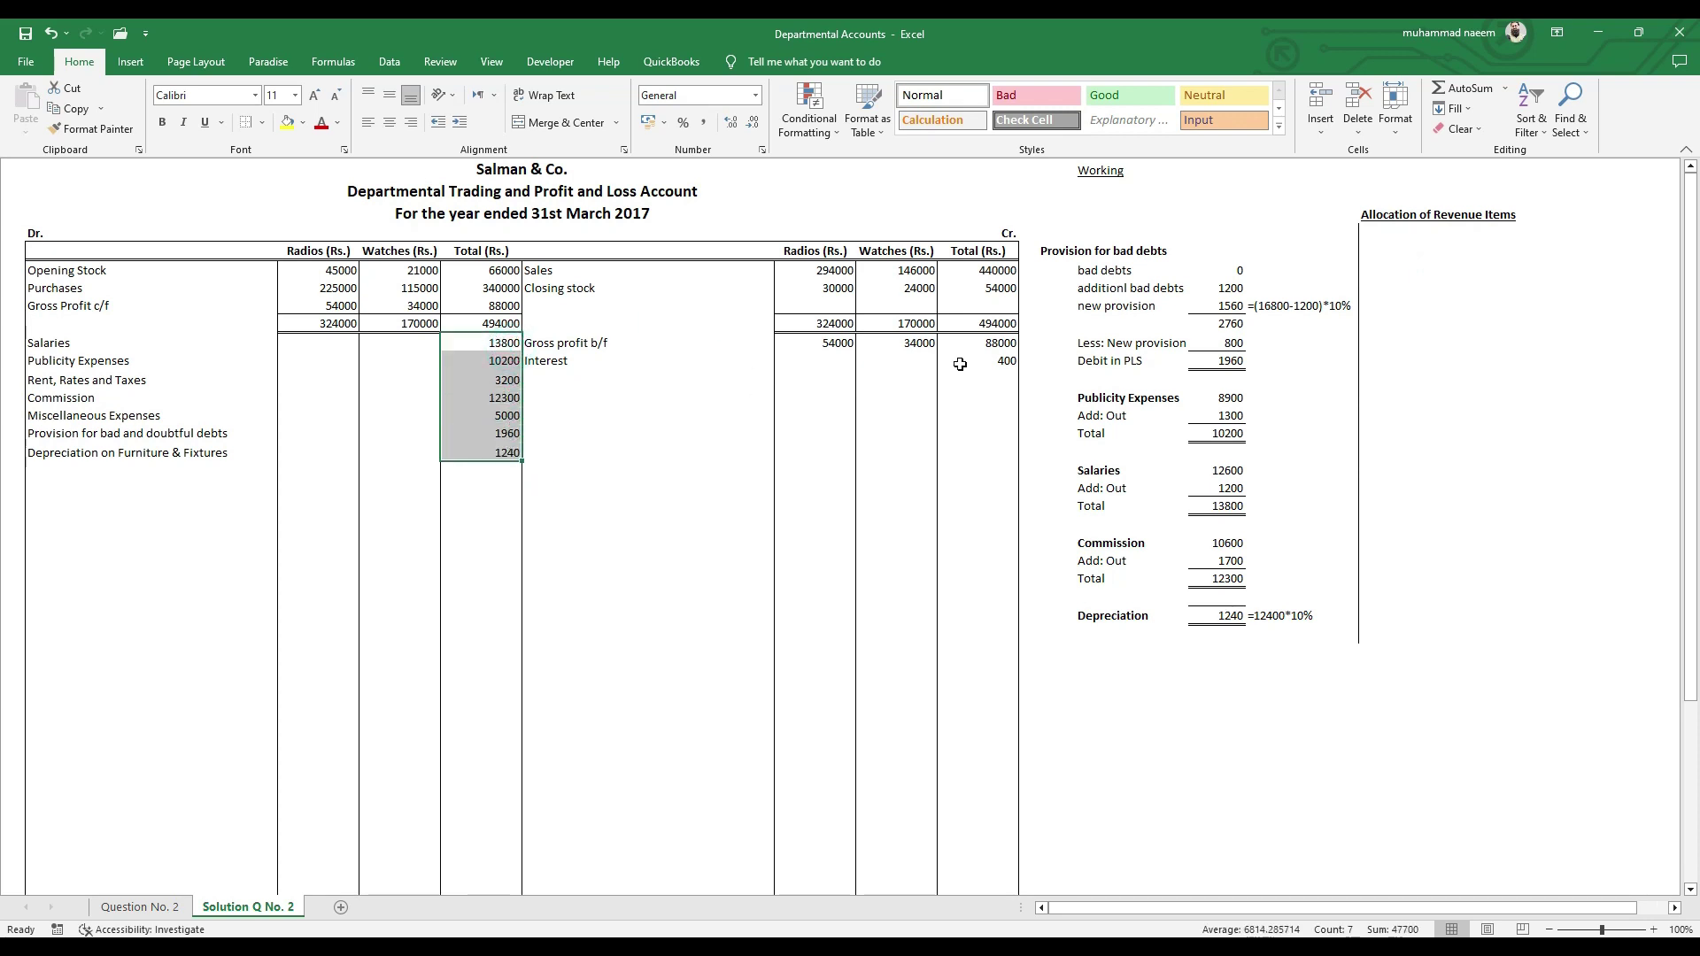
pyautogui.click(991, 363)
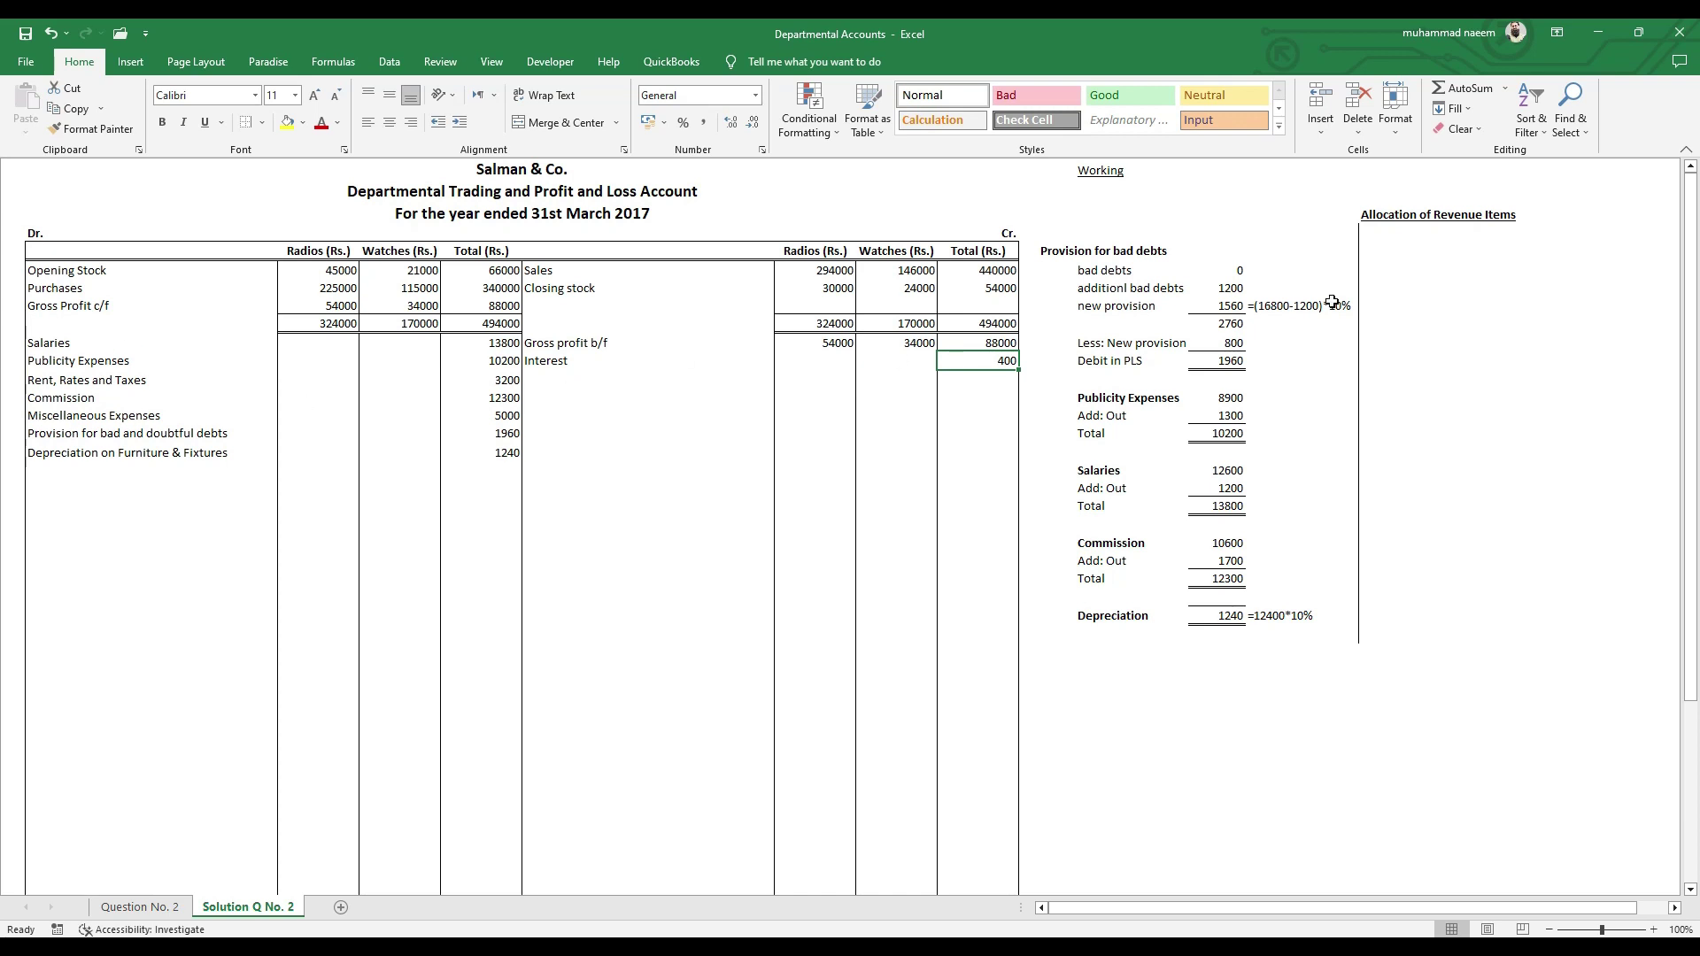
pyautogui.click(1390, 236)
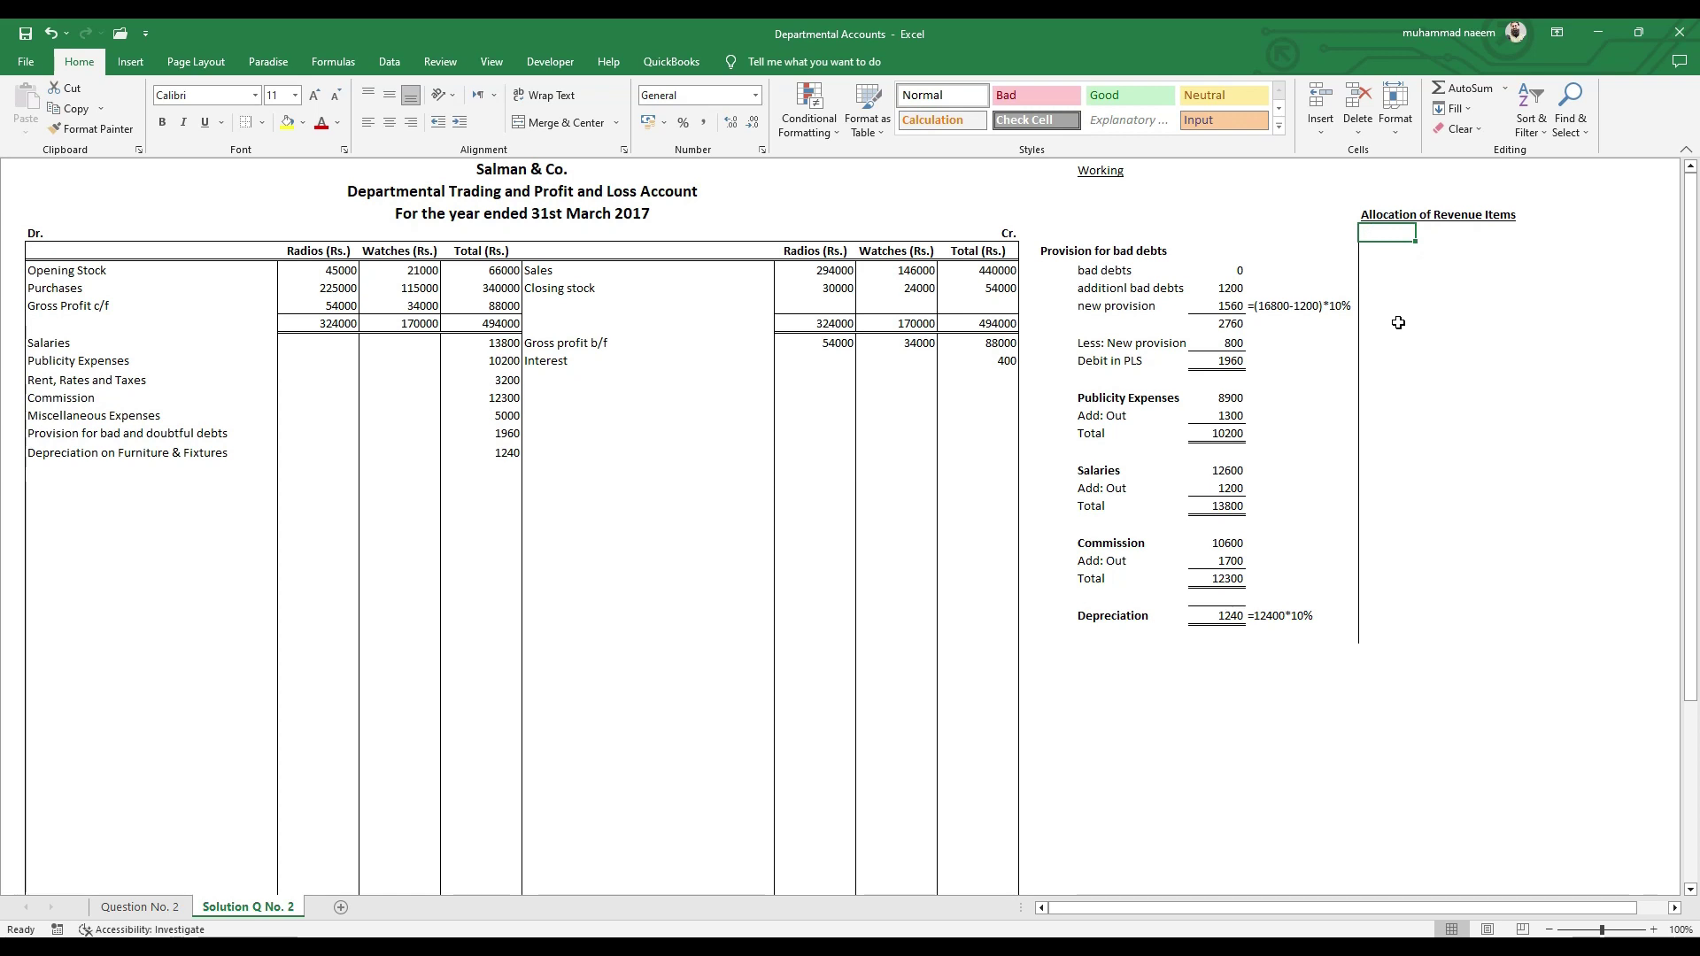
pyautogui.write('Ratios')
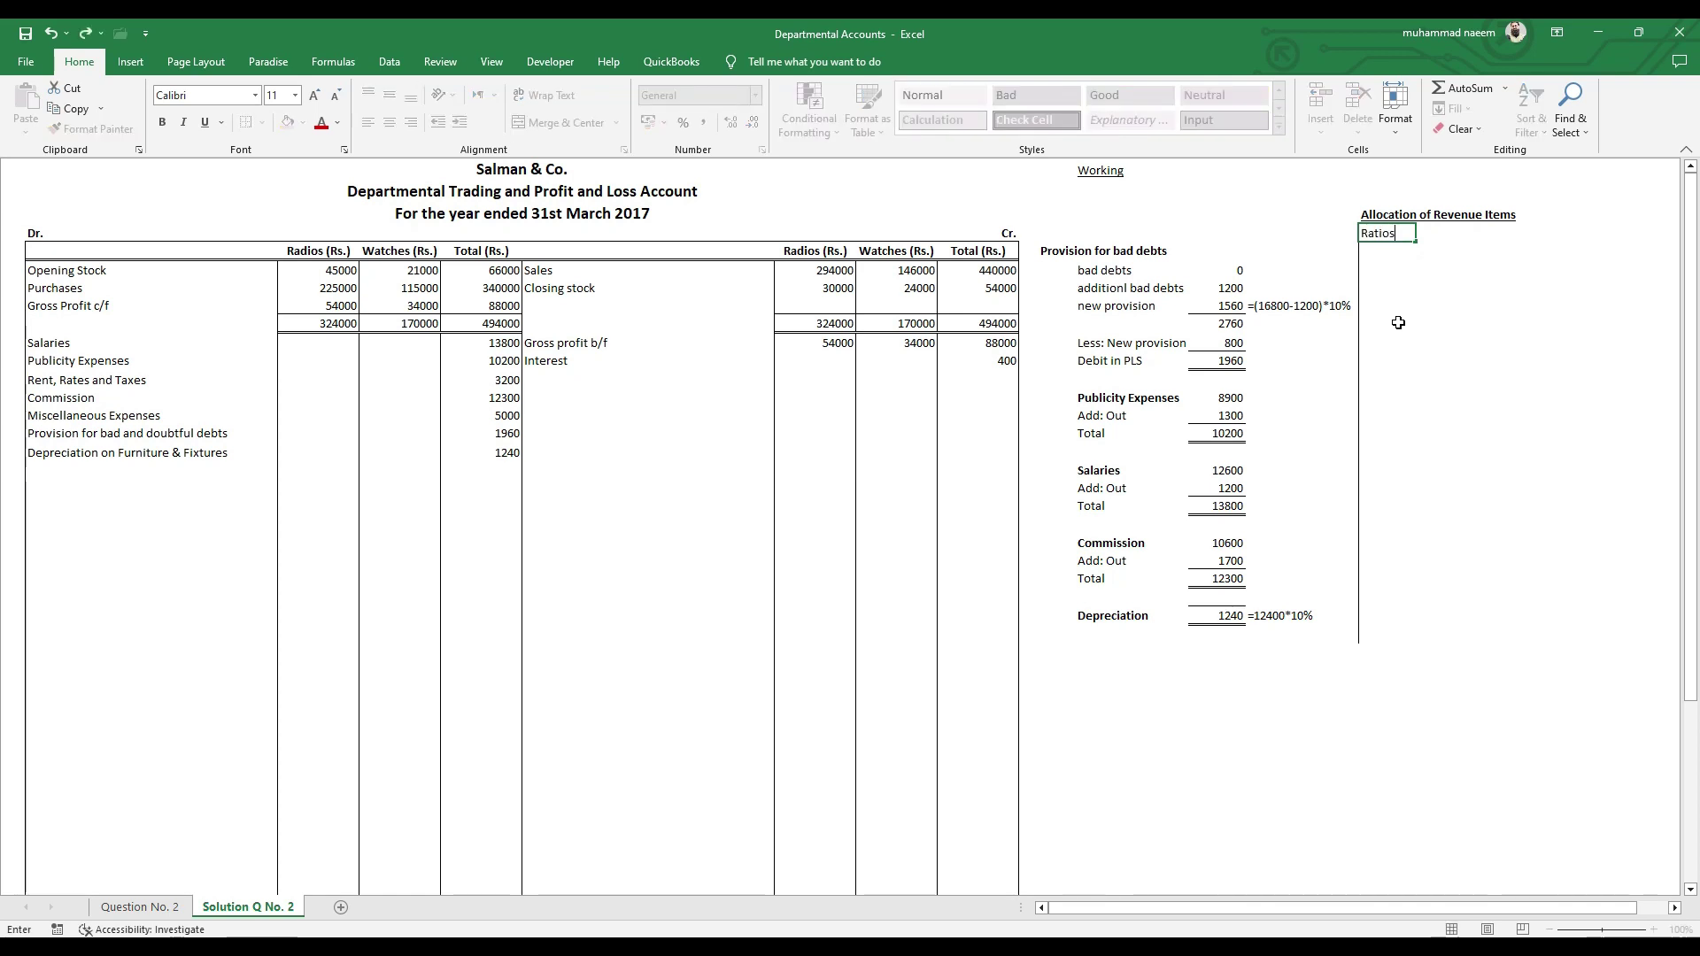
pyautogui.press('BackSpace')
pyautogui.press('Return')
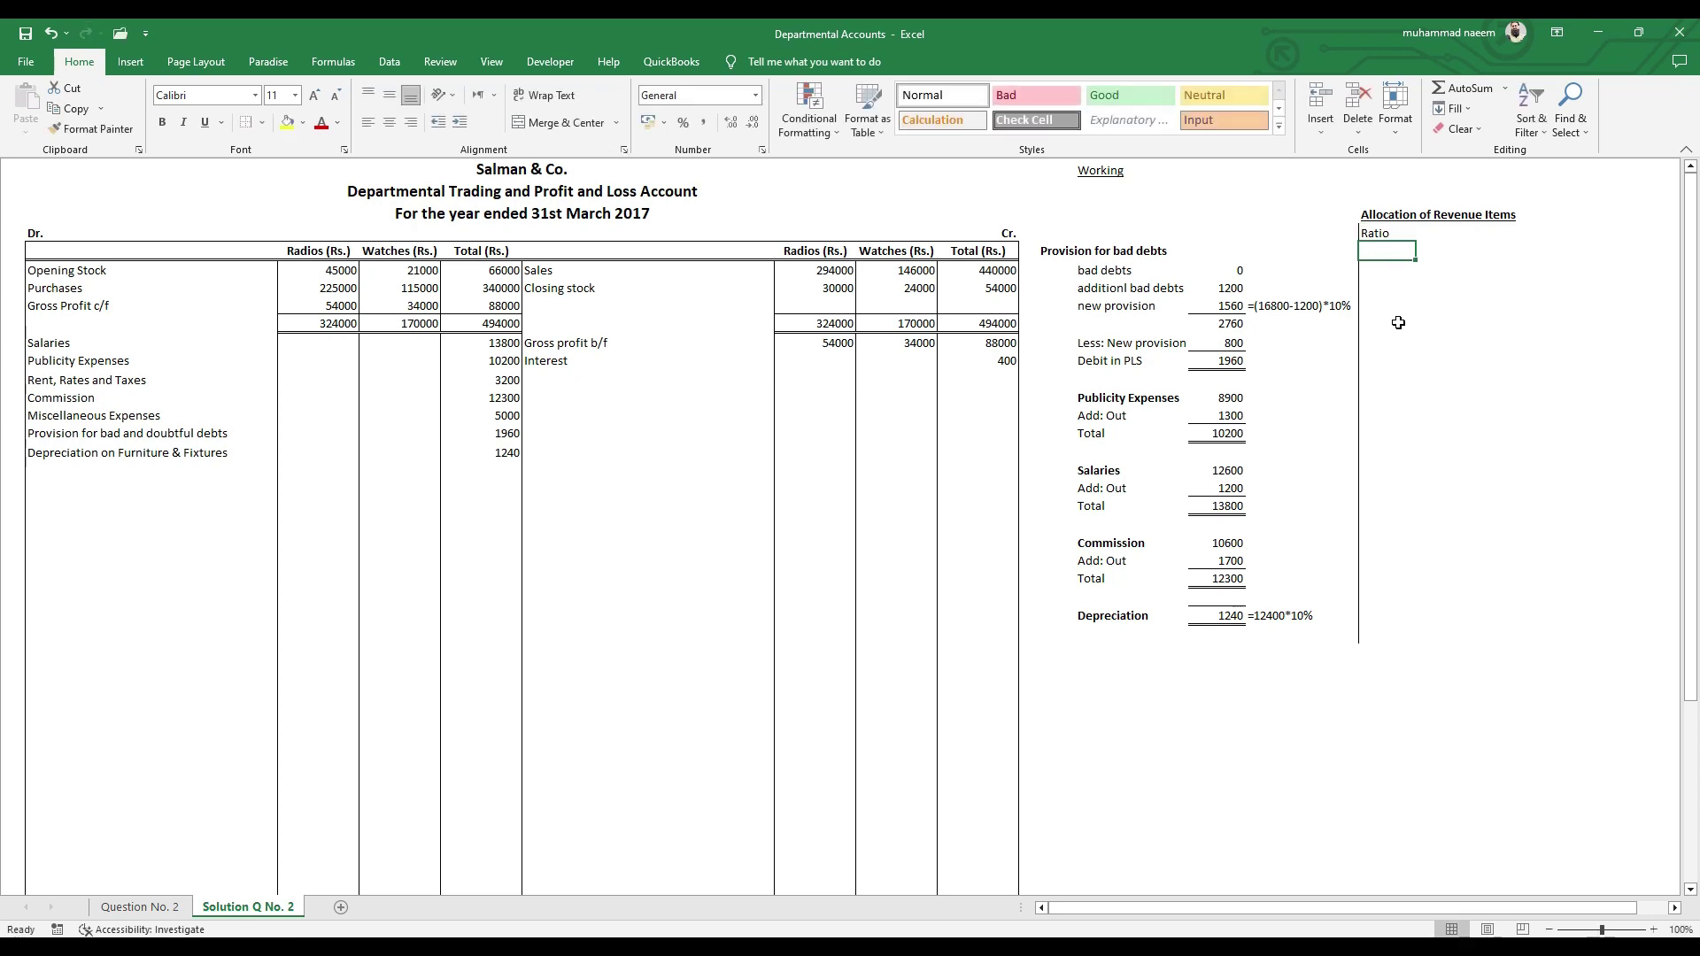
# - Add the row labels "Radios" and "Watches" under the Ratio label, indented one column
pyautogui.press('Right')
pyautogui.press('Left')
pyautogui.press('Right')
pyautogui.write('Radios')
pyautogui.press('Return')
pyautogui.write('W')
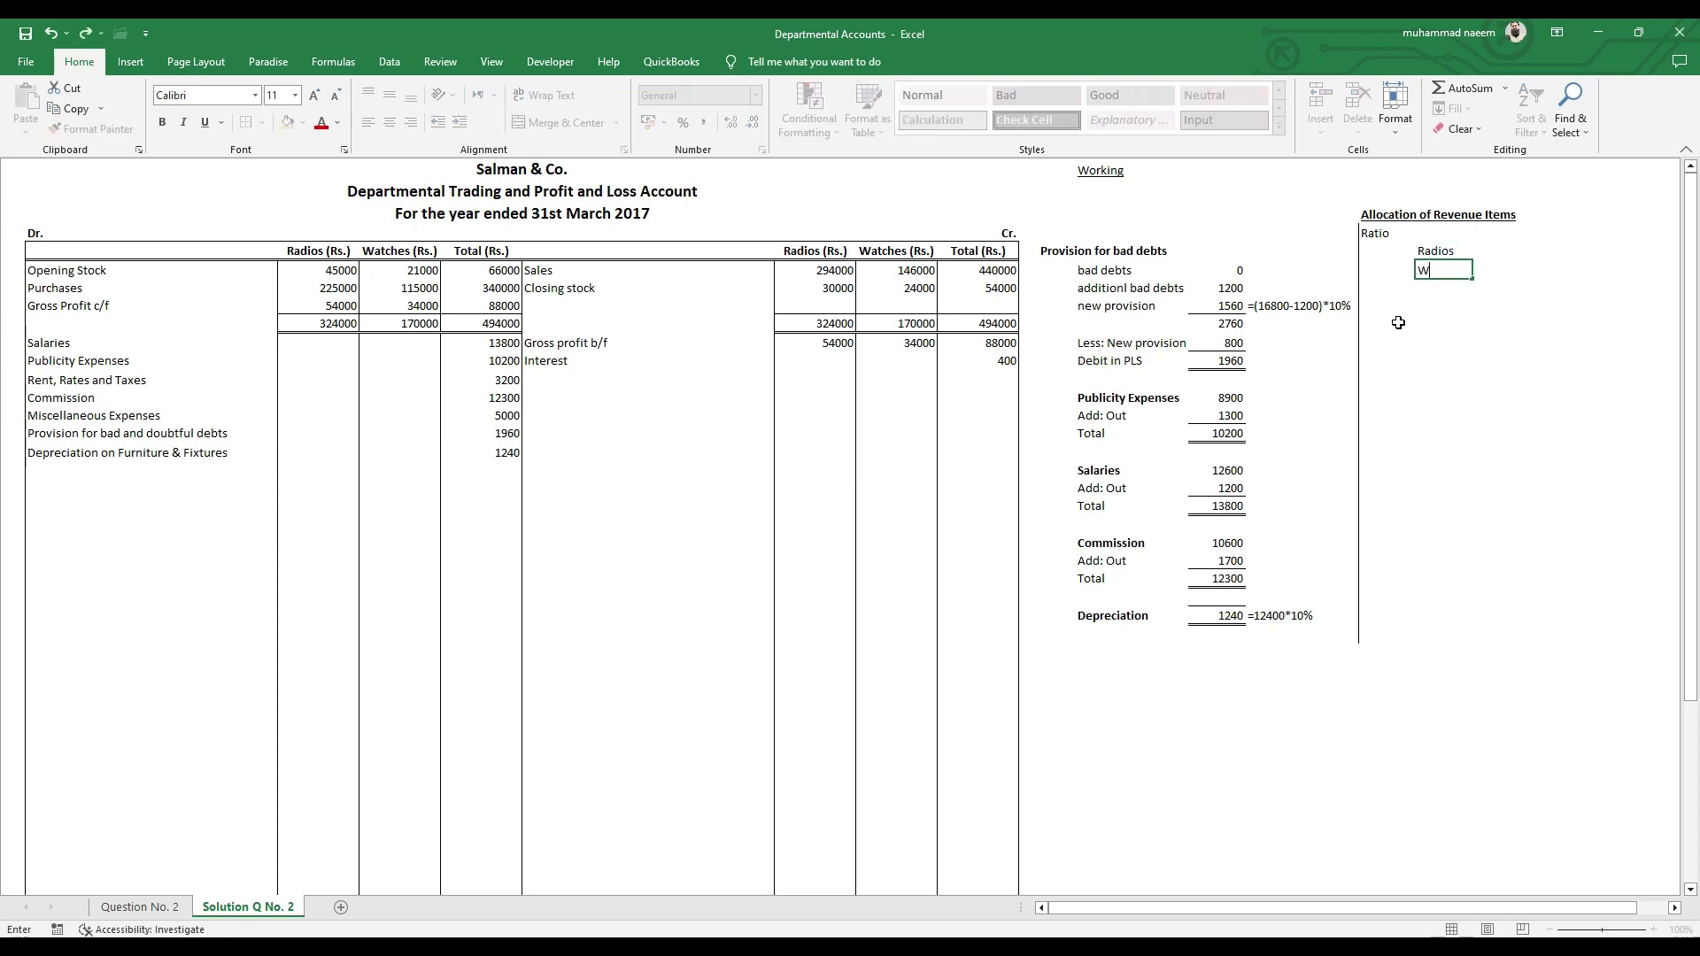
pyautogui.write('atches')
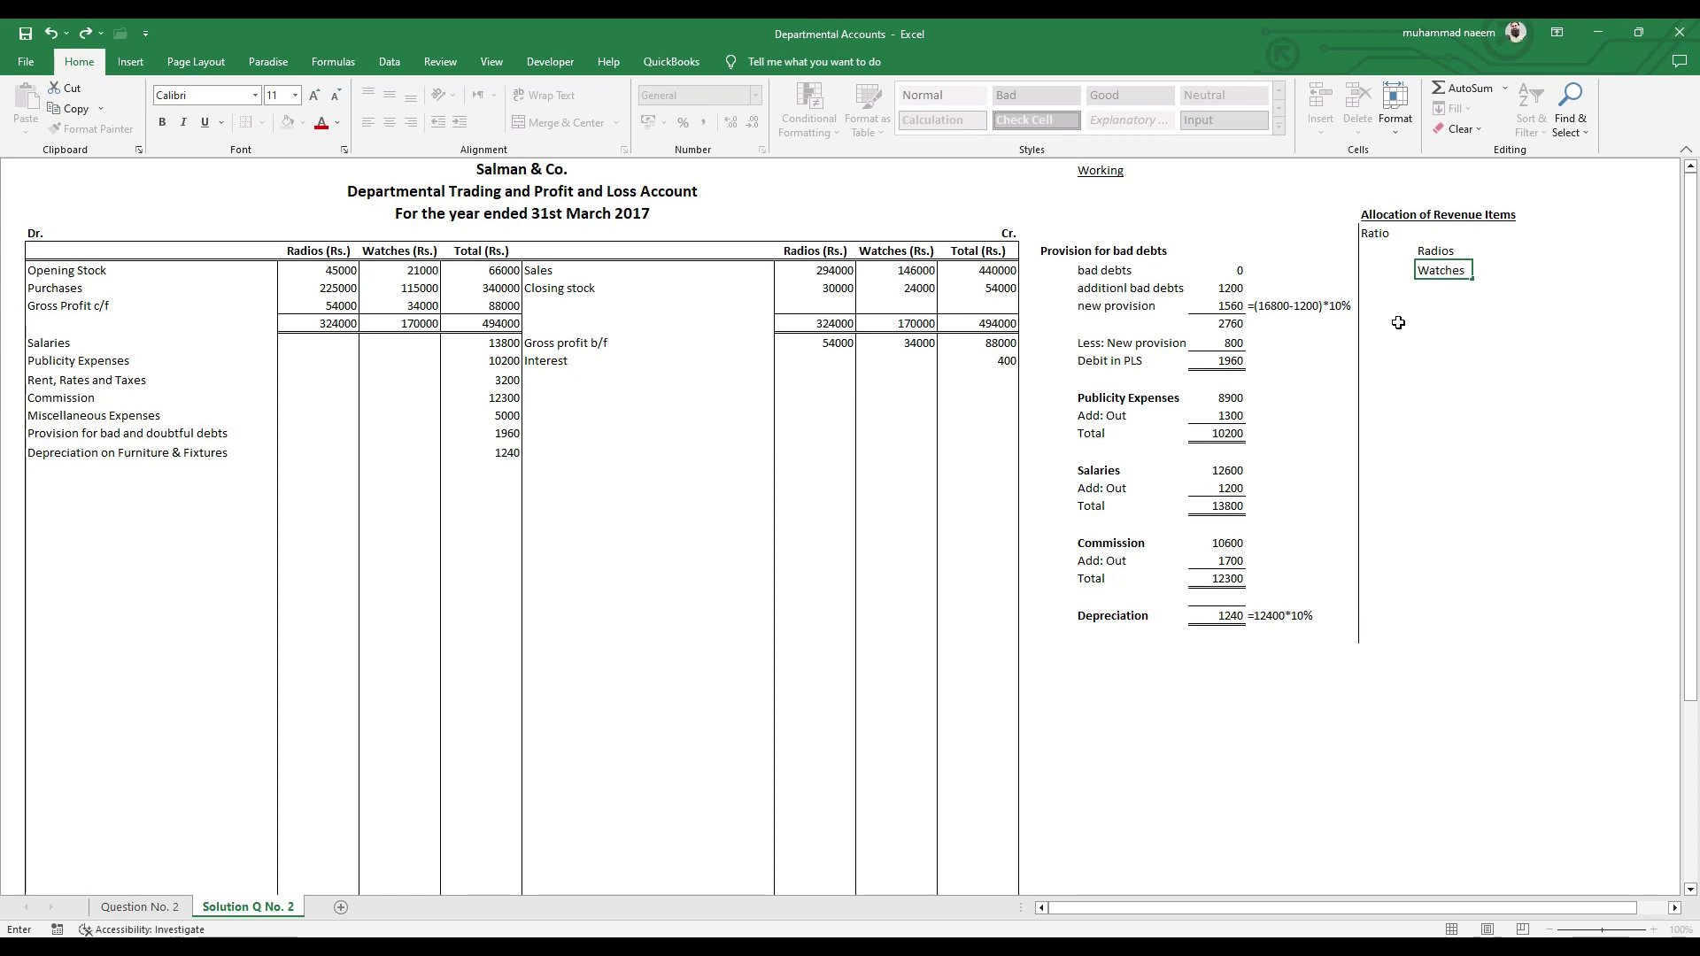
# - Enter the allocation ratio values 2 for Radios and 1 for Watches
pyautogui.press('Right')
pyautogui.press('Up')
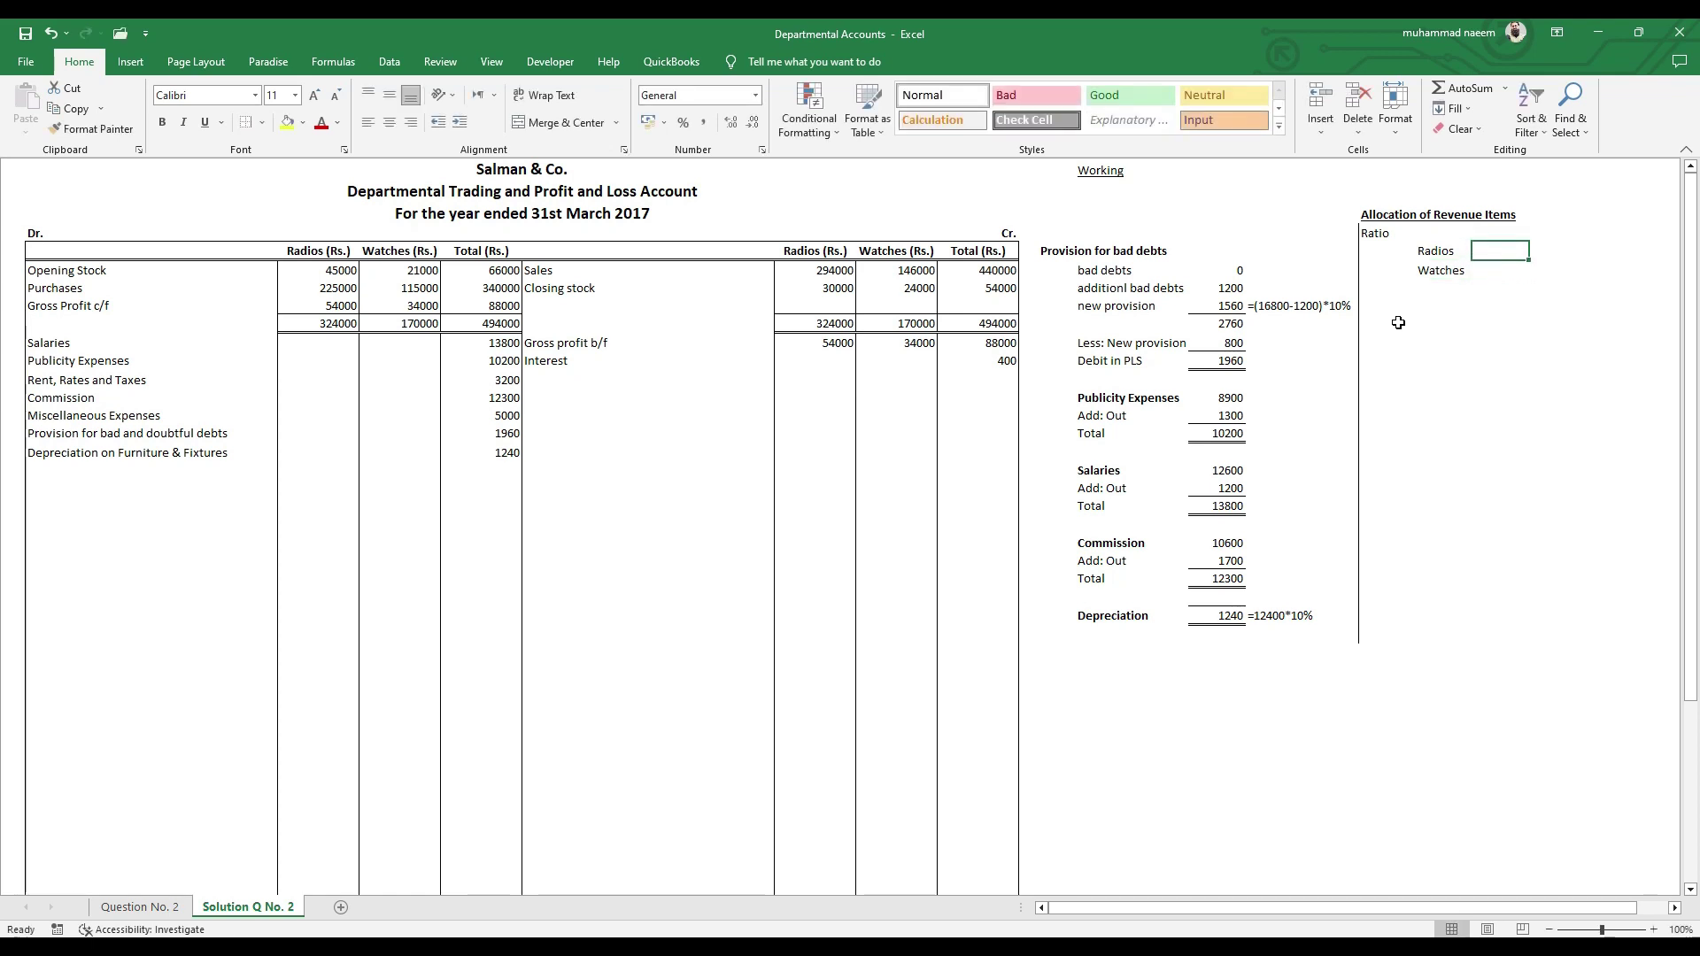
pyautogui.write('2')
pyautogui.press('Return')
pyautogui.write('1')
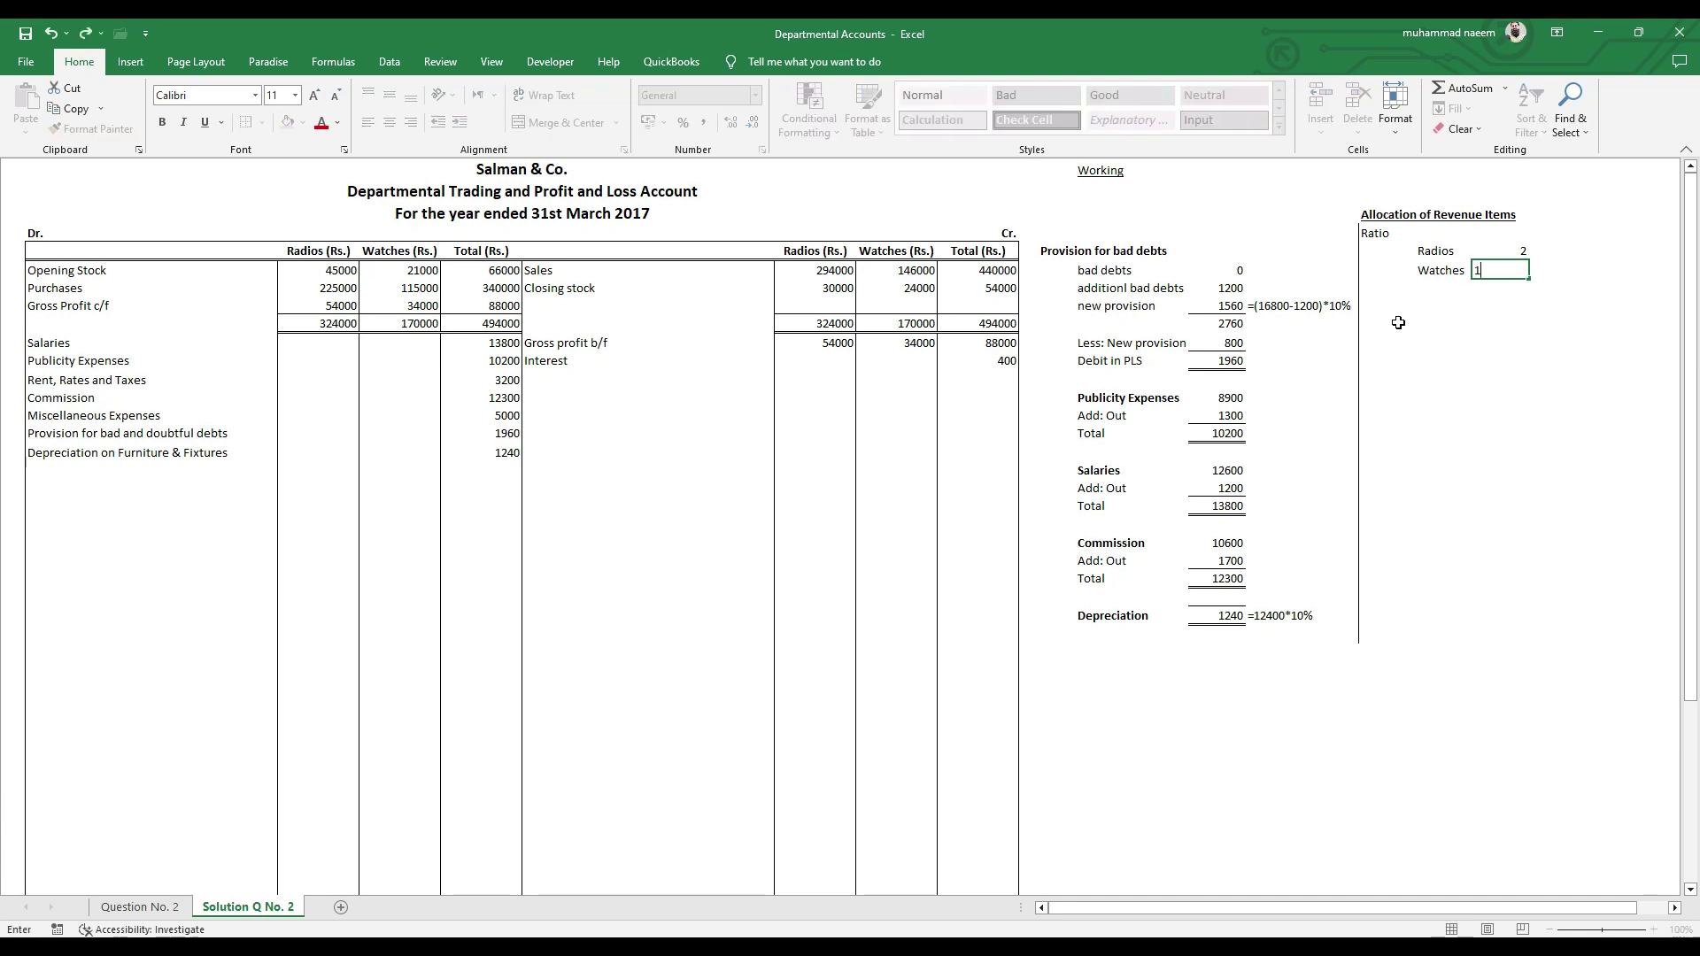
pyautogui.press('Return')
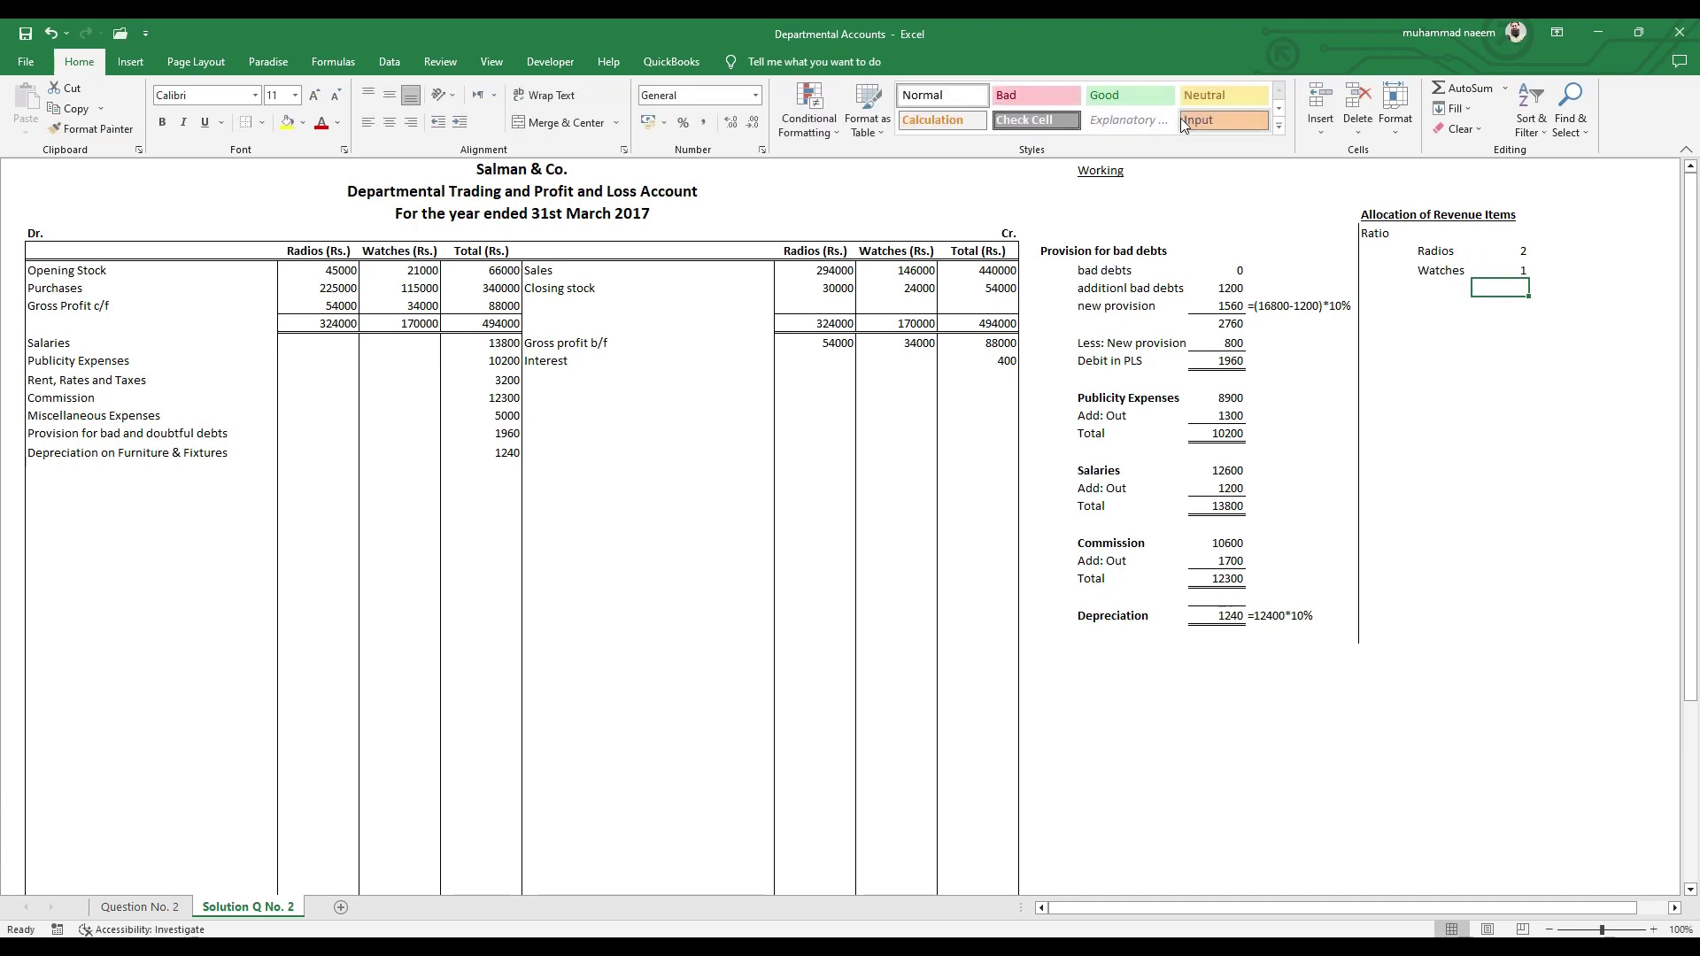
# - Enter the ratio total 3 below the two shares with a top and double bottom border
pyautogui.click(264, 124)
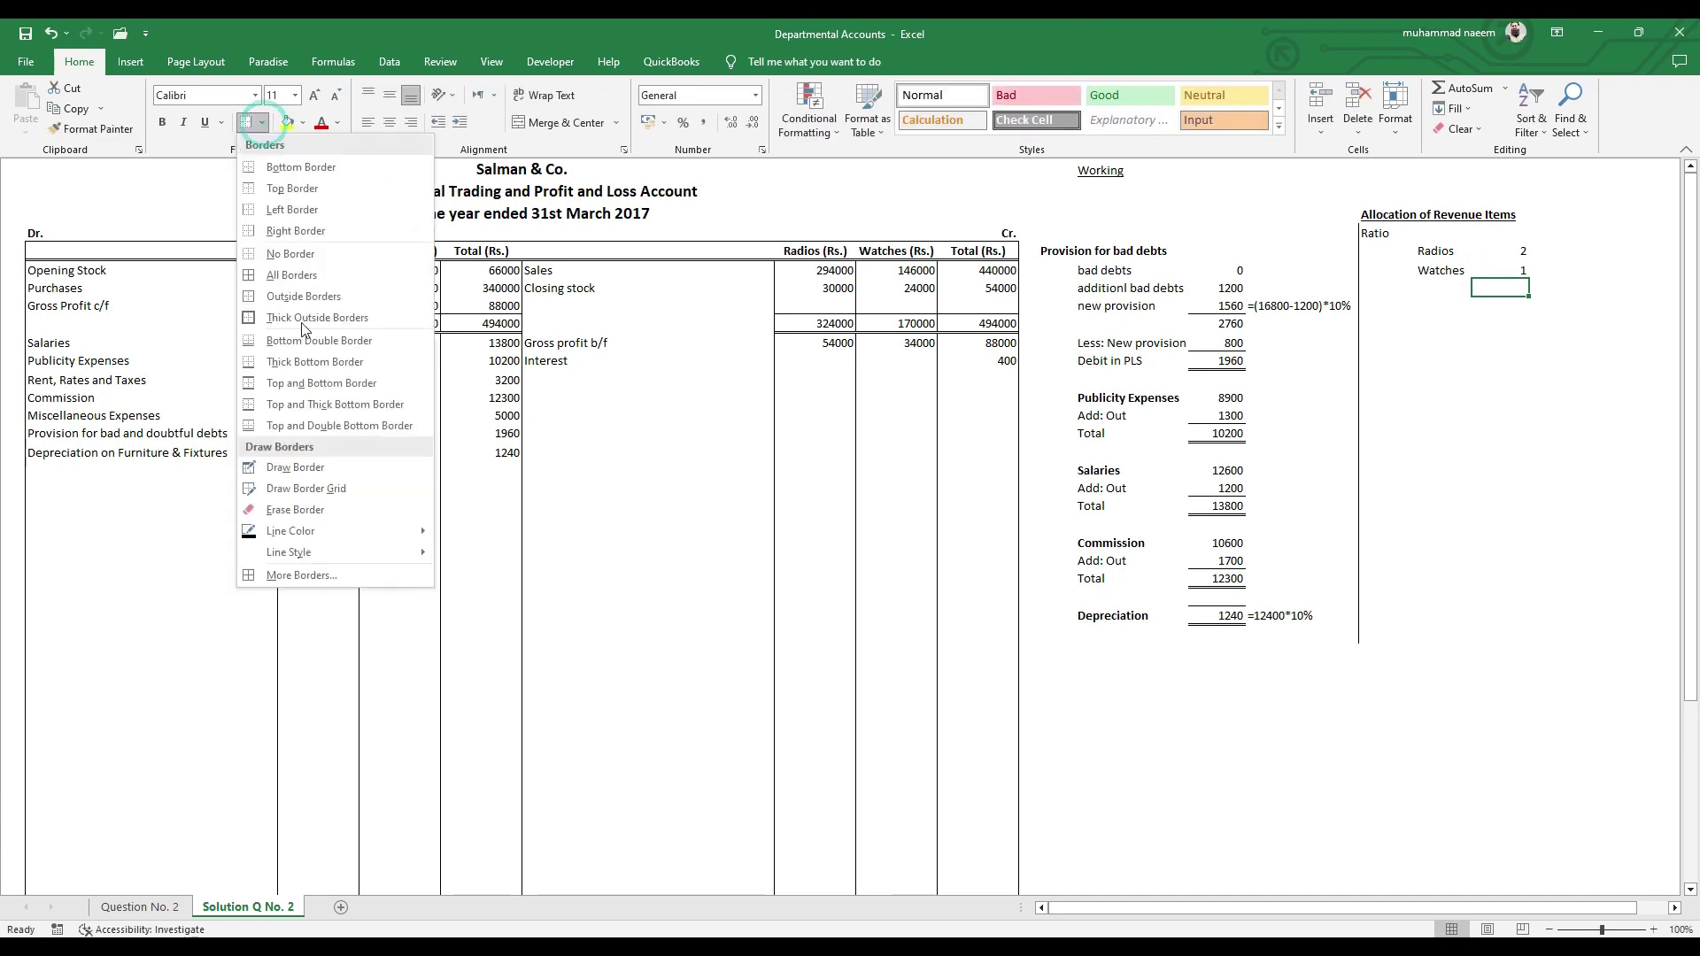
pyautogui.click(305, 431)
pyautogui.write('3')
pyautogui.press('Left')
# - Try to enter the fraction 2/3 two columns beside the Radios ratio, then reset that cell's number format to General
pyautogui.press('Right')
pyautogui.press('Right')
pyautogui.press('Up')
pyautogui.press('Up')
pyautogui.press('Right')
pyautogui.press('Left')
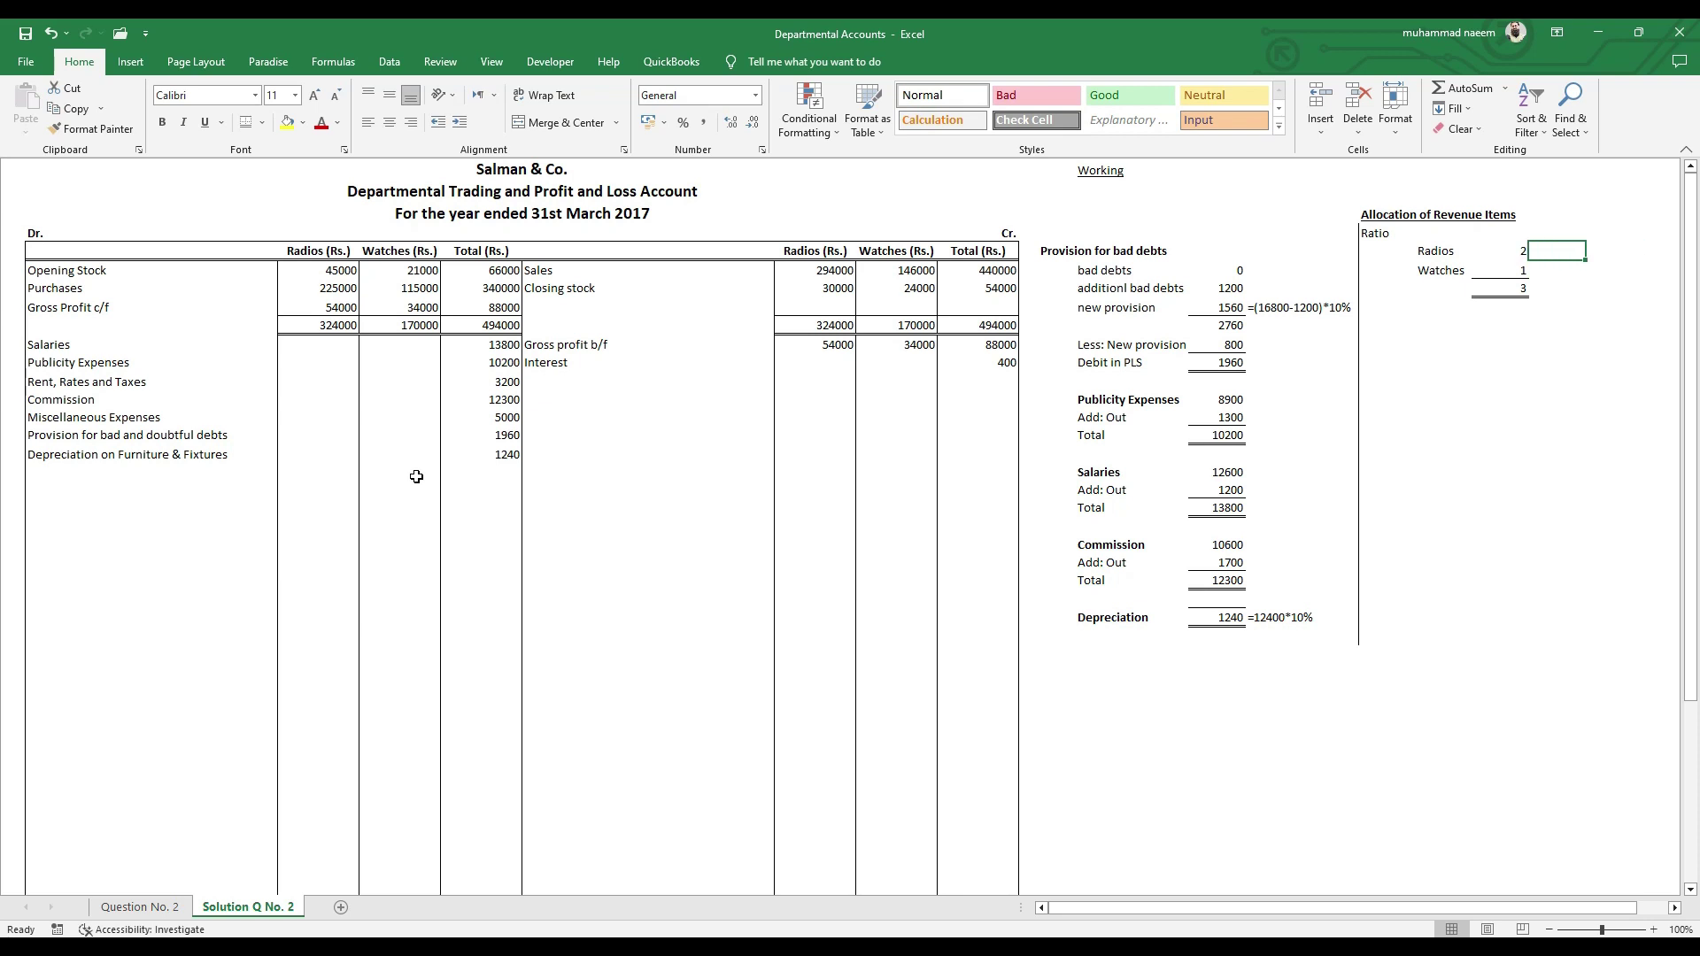
pyautogui.press('Right')
pyautogui.write('2/3')
pyautogui.press('Return')
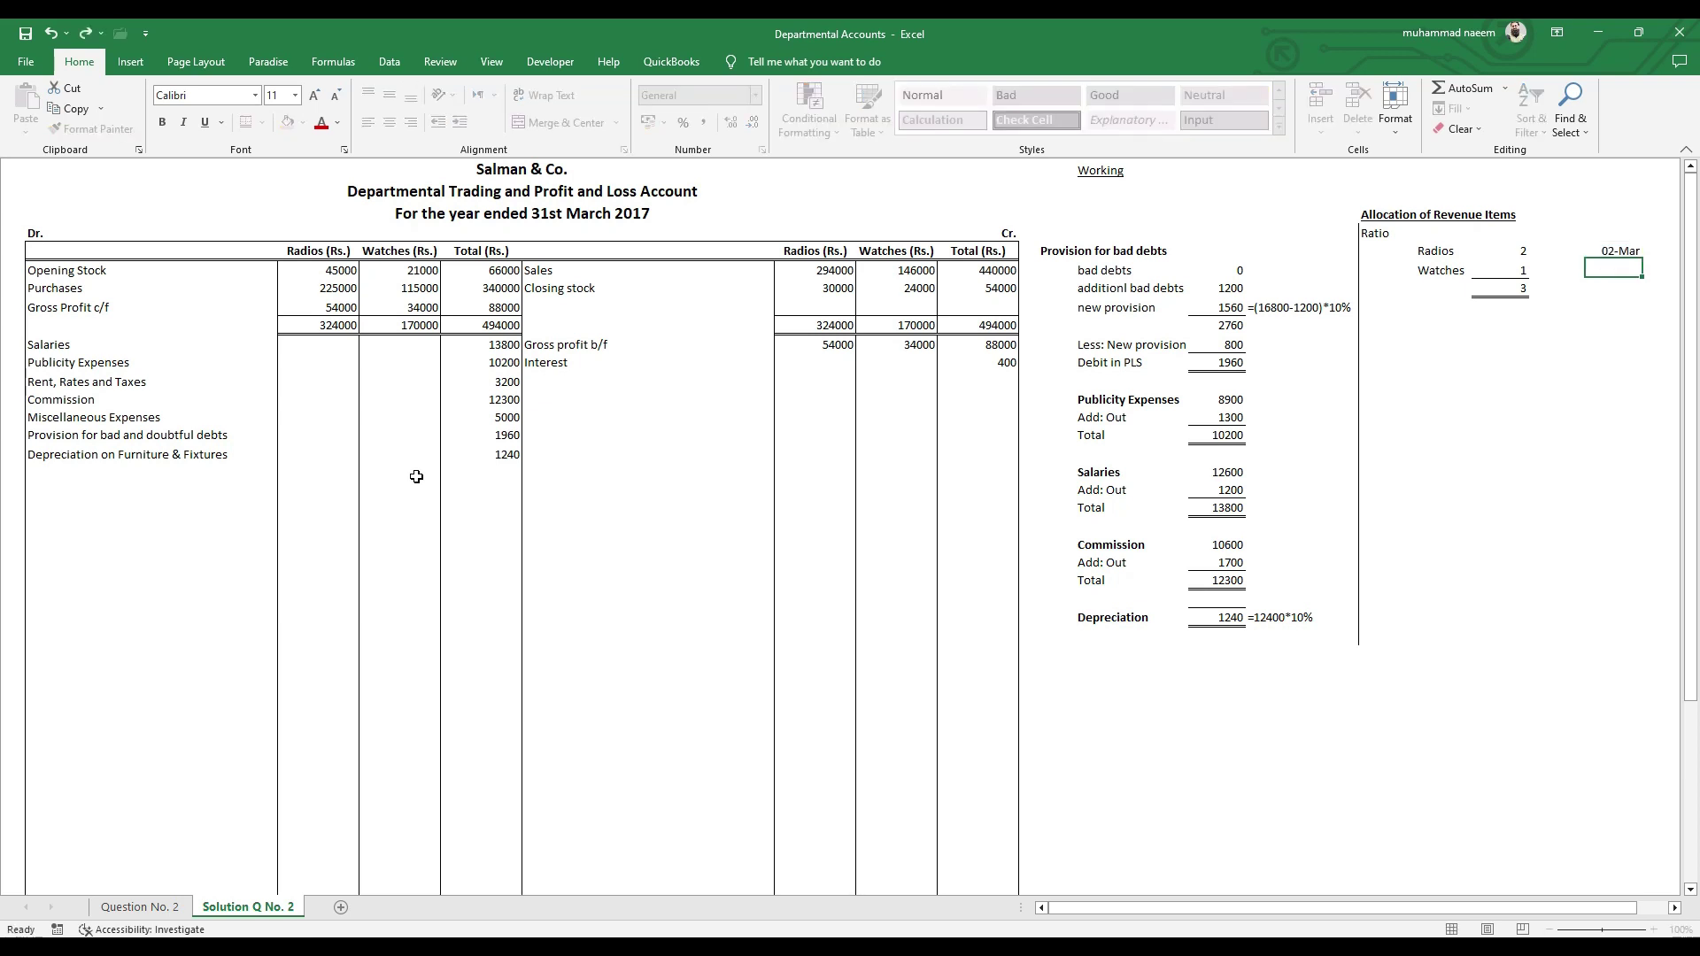
pyautogui.press('Up')
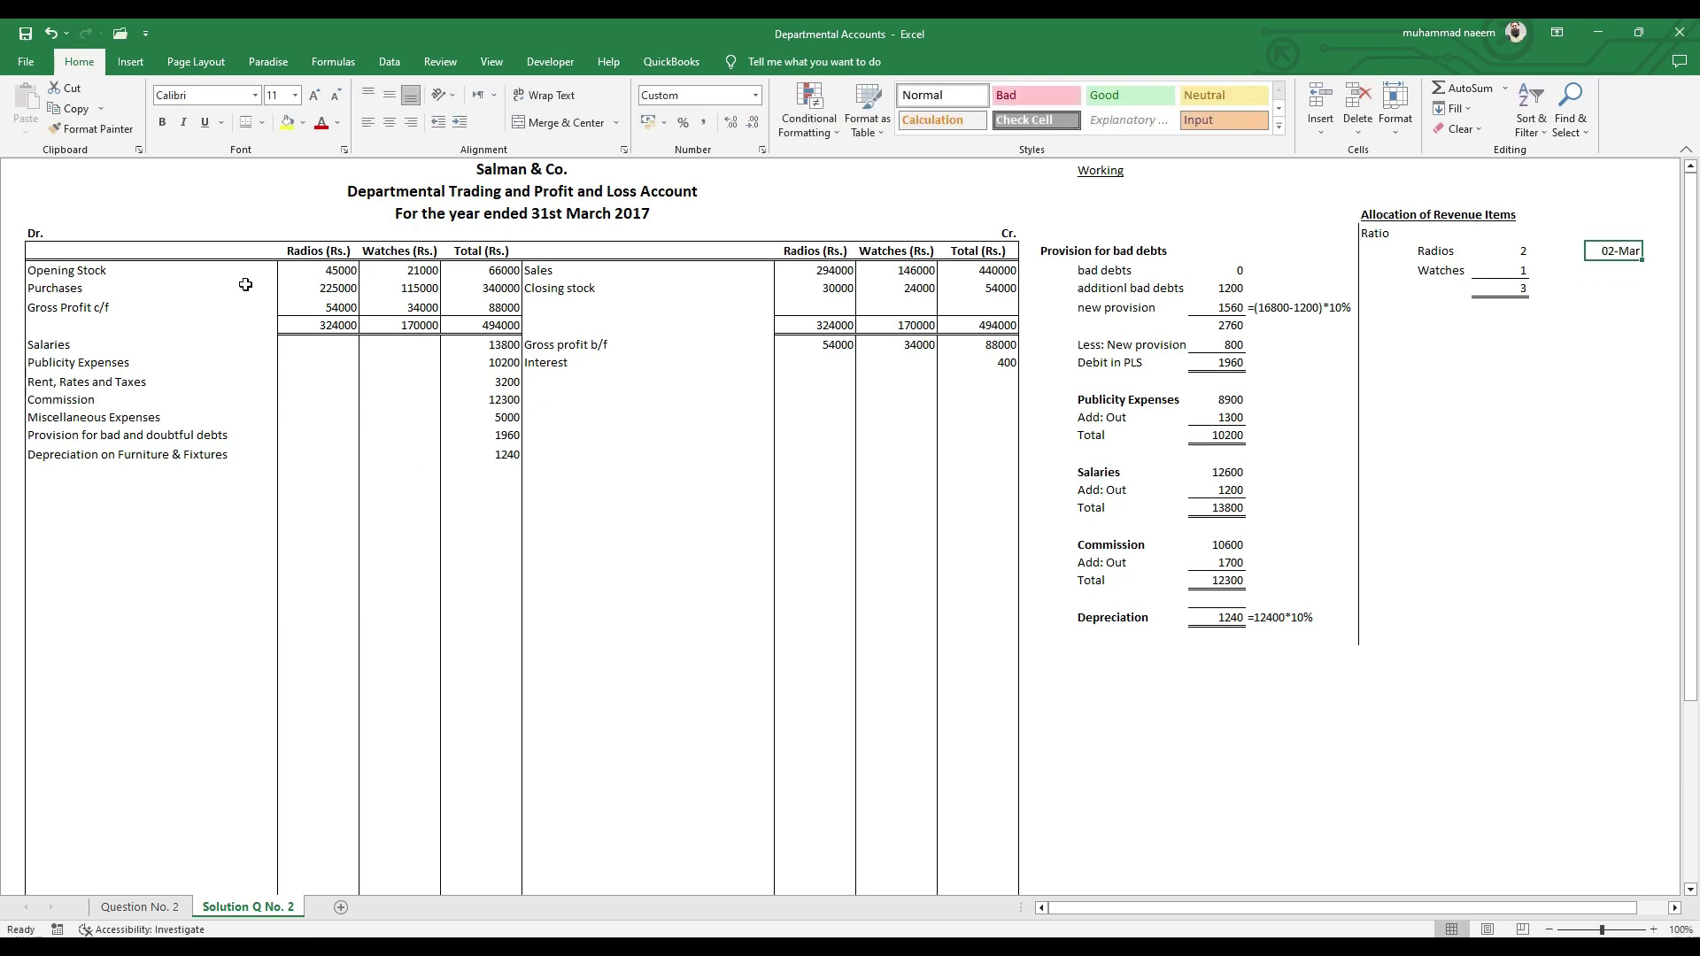
pyautogui.click(756, 95)
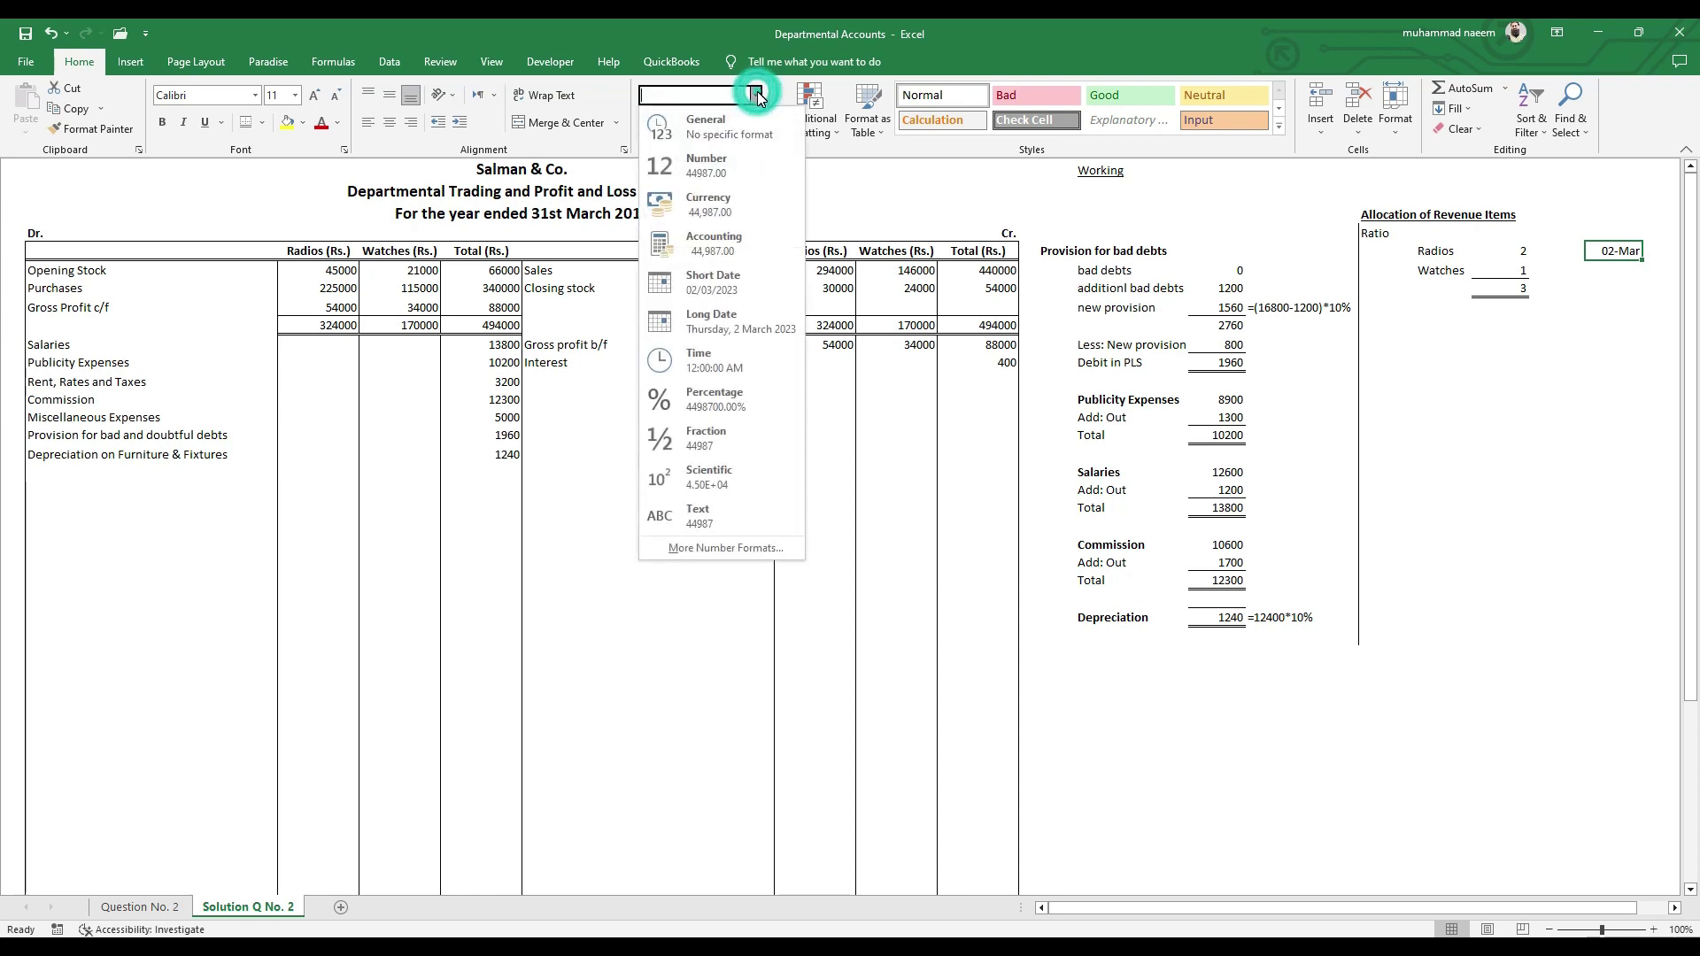
pyautogui.click(728, 129)
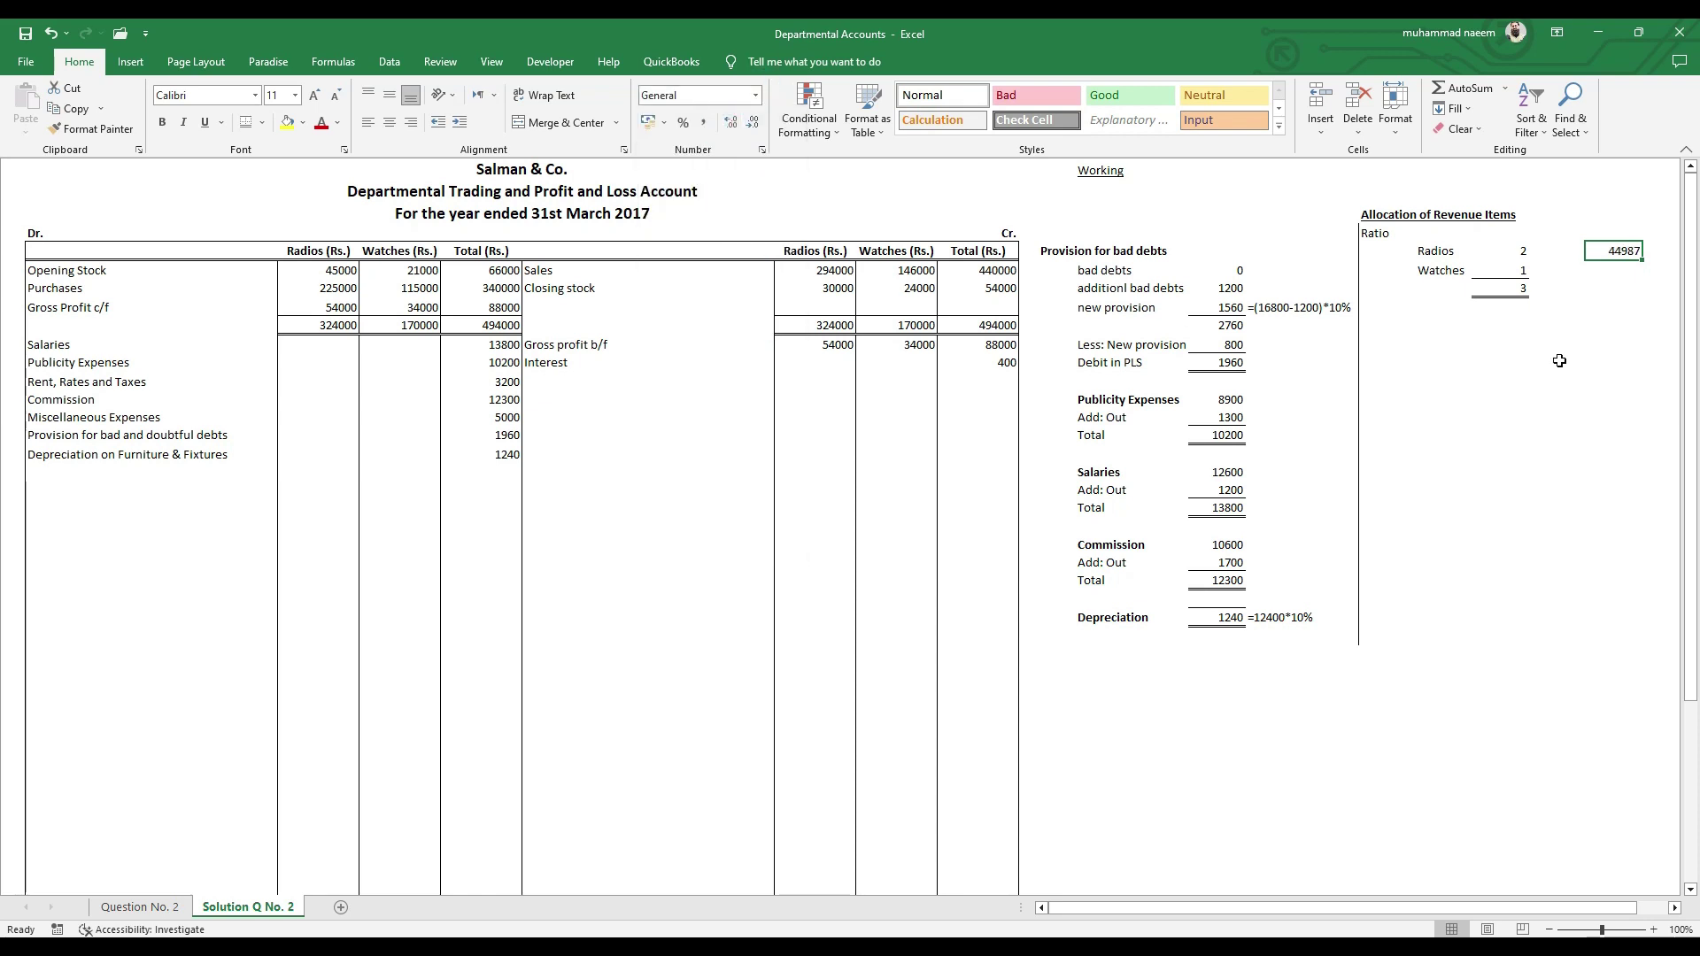
# - Enter the fractional shares as text beside the ratios: 2/3 for Radios and 1/3 for Watches
pyautogui.press('BackSpace')
pyautogui.write("'2/3")
pyautogui.press('Return')
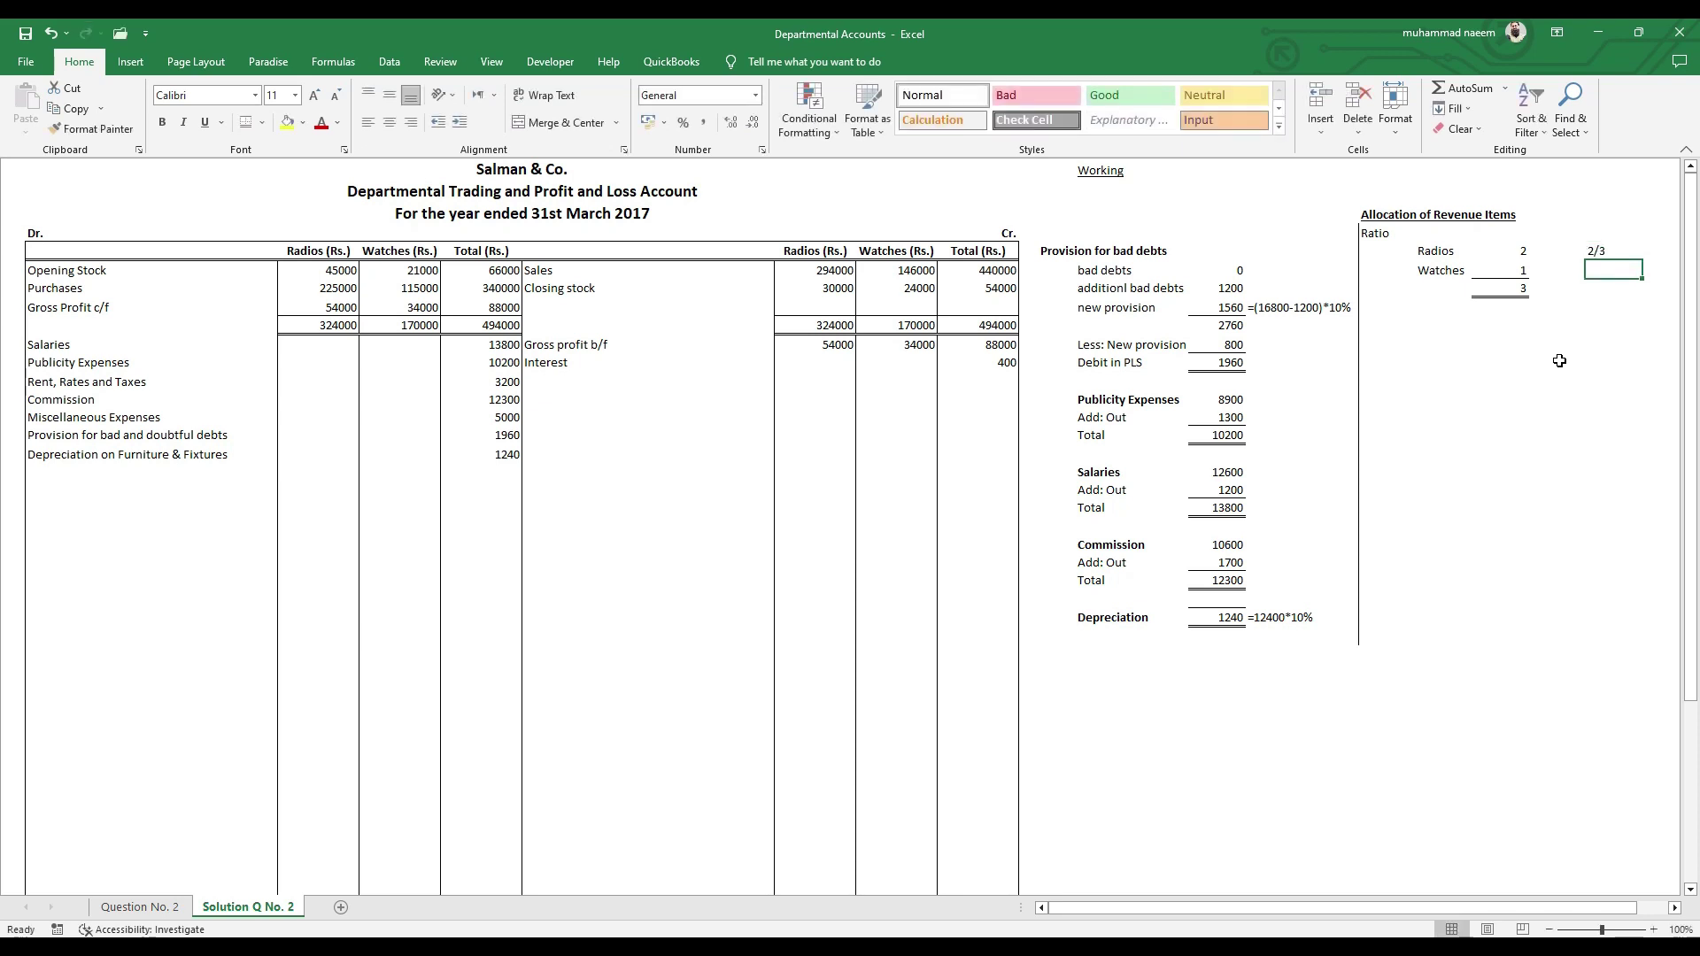
pyautogui.write("'1/3")
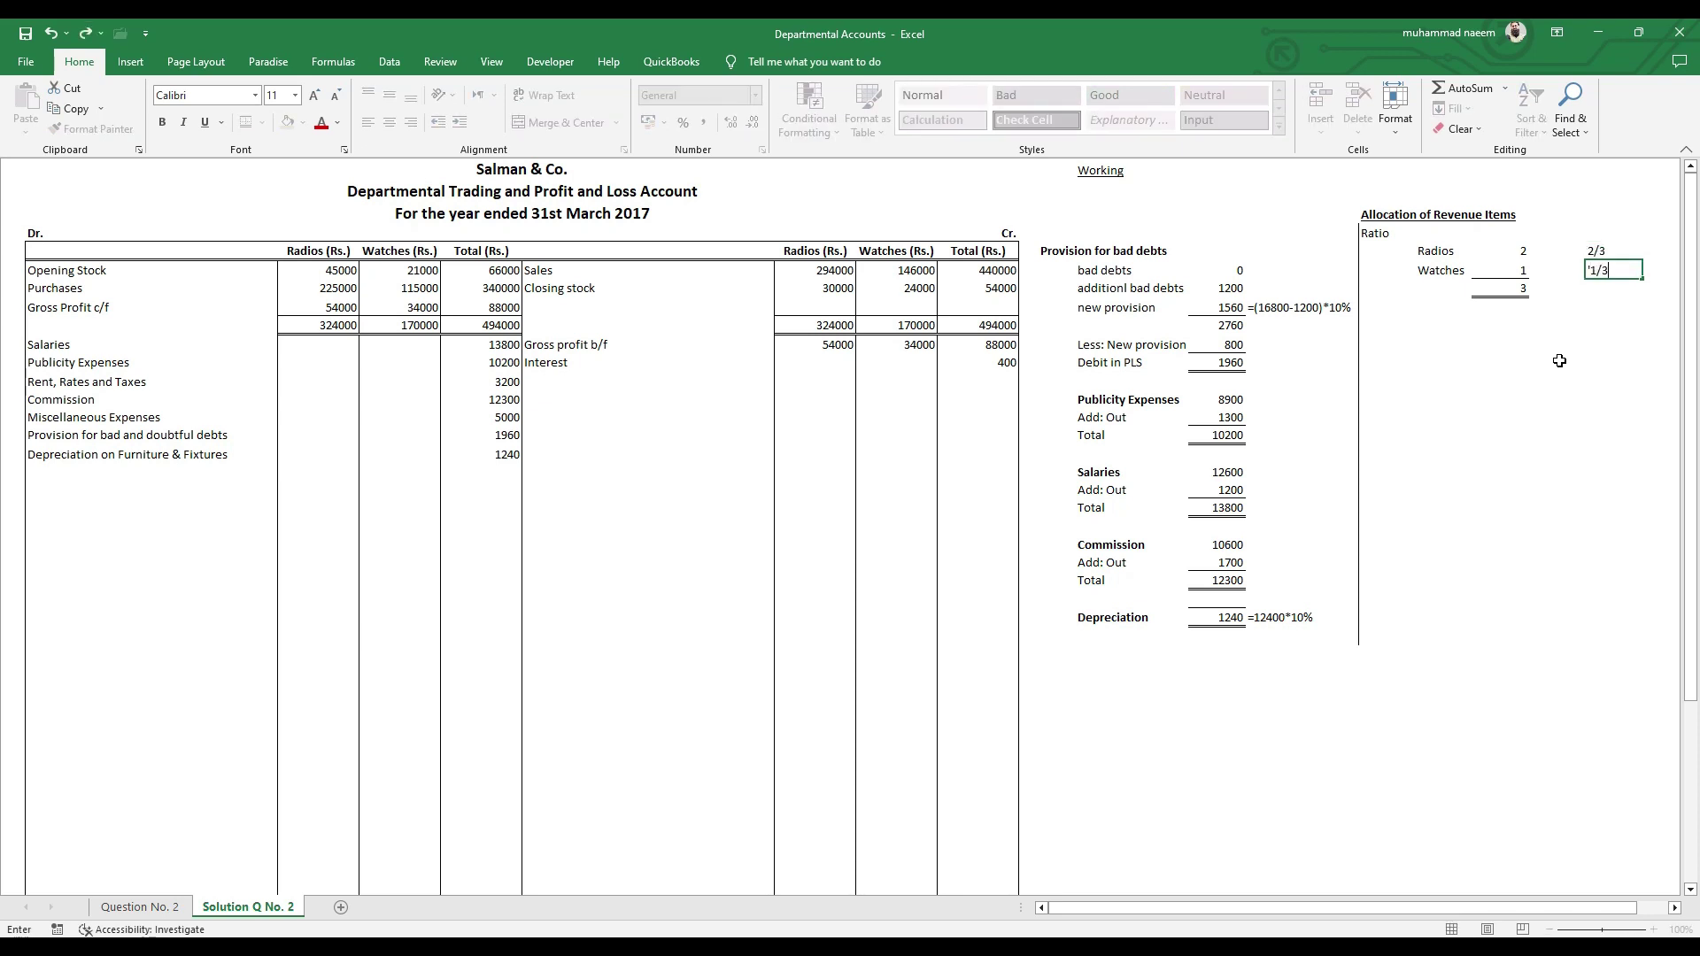
pyautogui.press('Return')
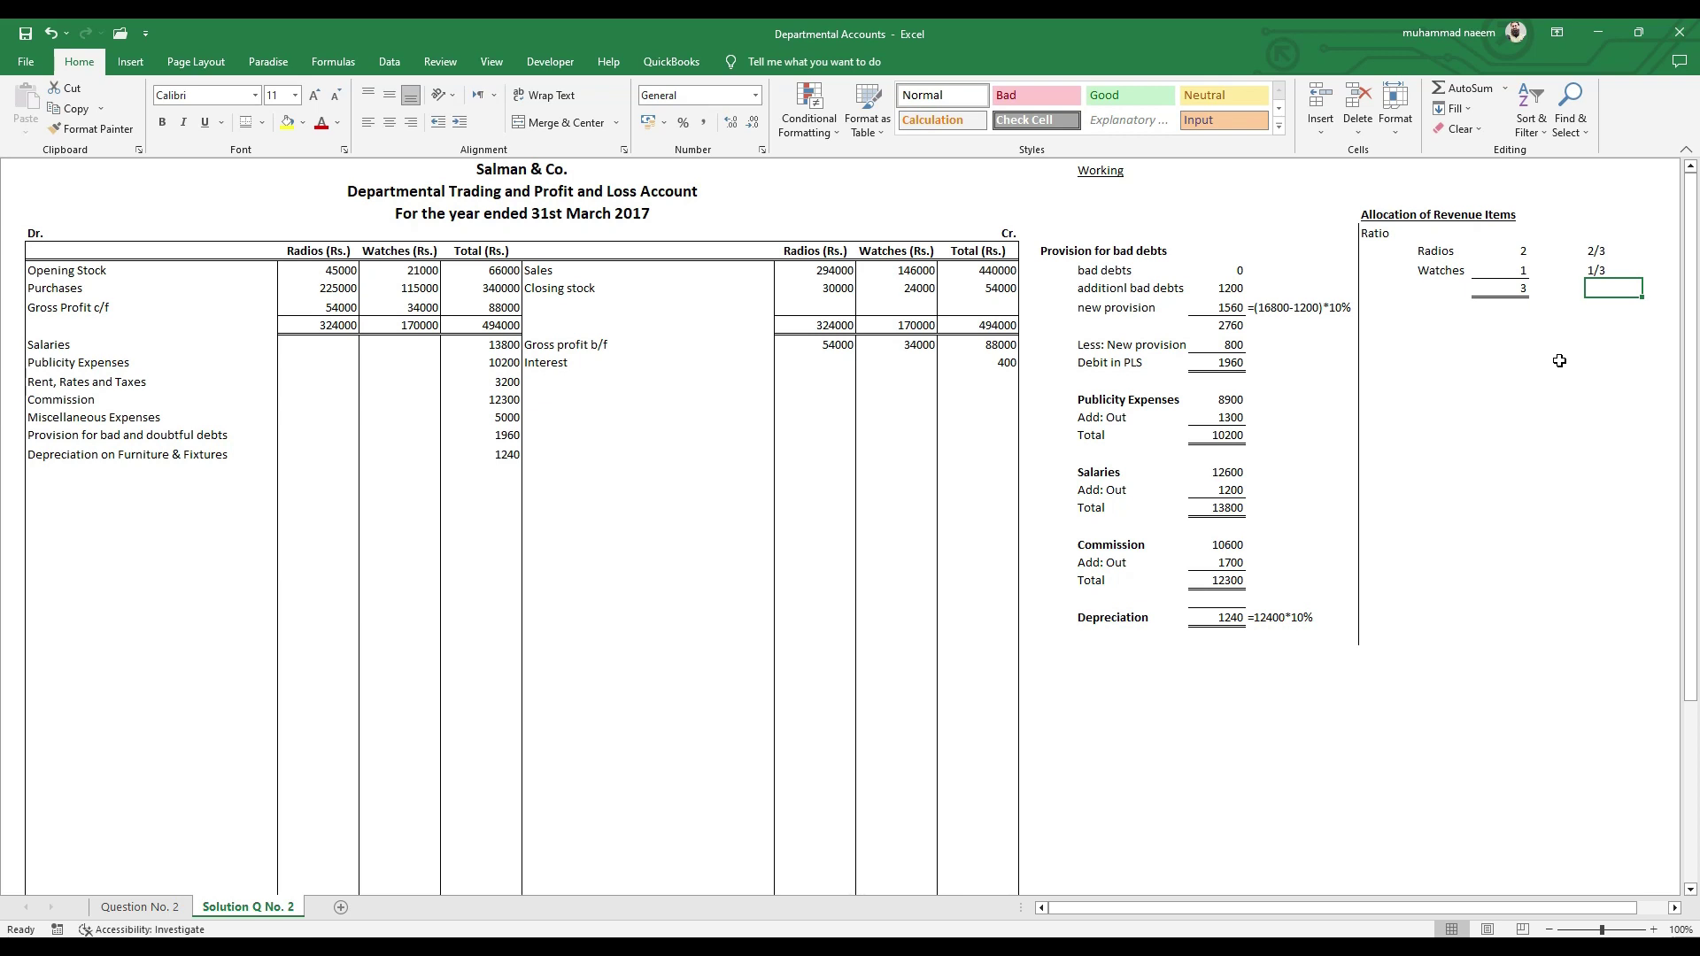
# - Add the bold, underlined heading "Salaries" below the ratio block under Allocation of Revenue Items
pyautogui.click(1387, 326)
pyautogui.write('Salaries')
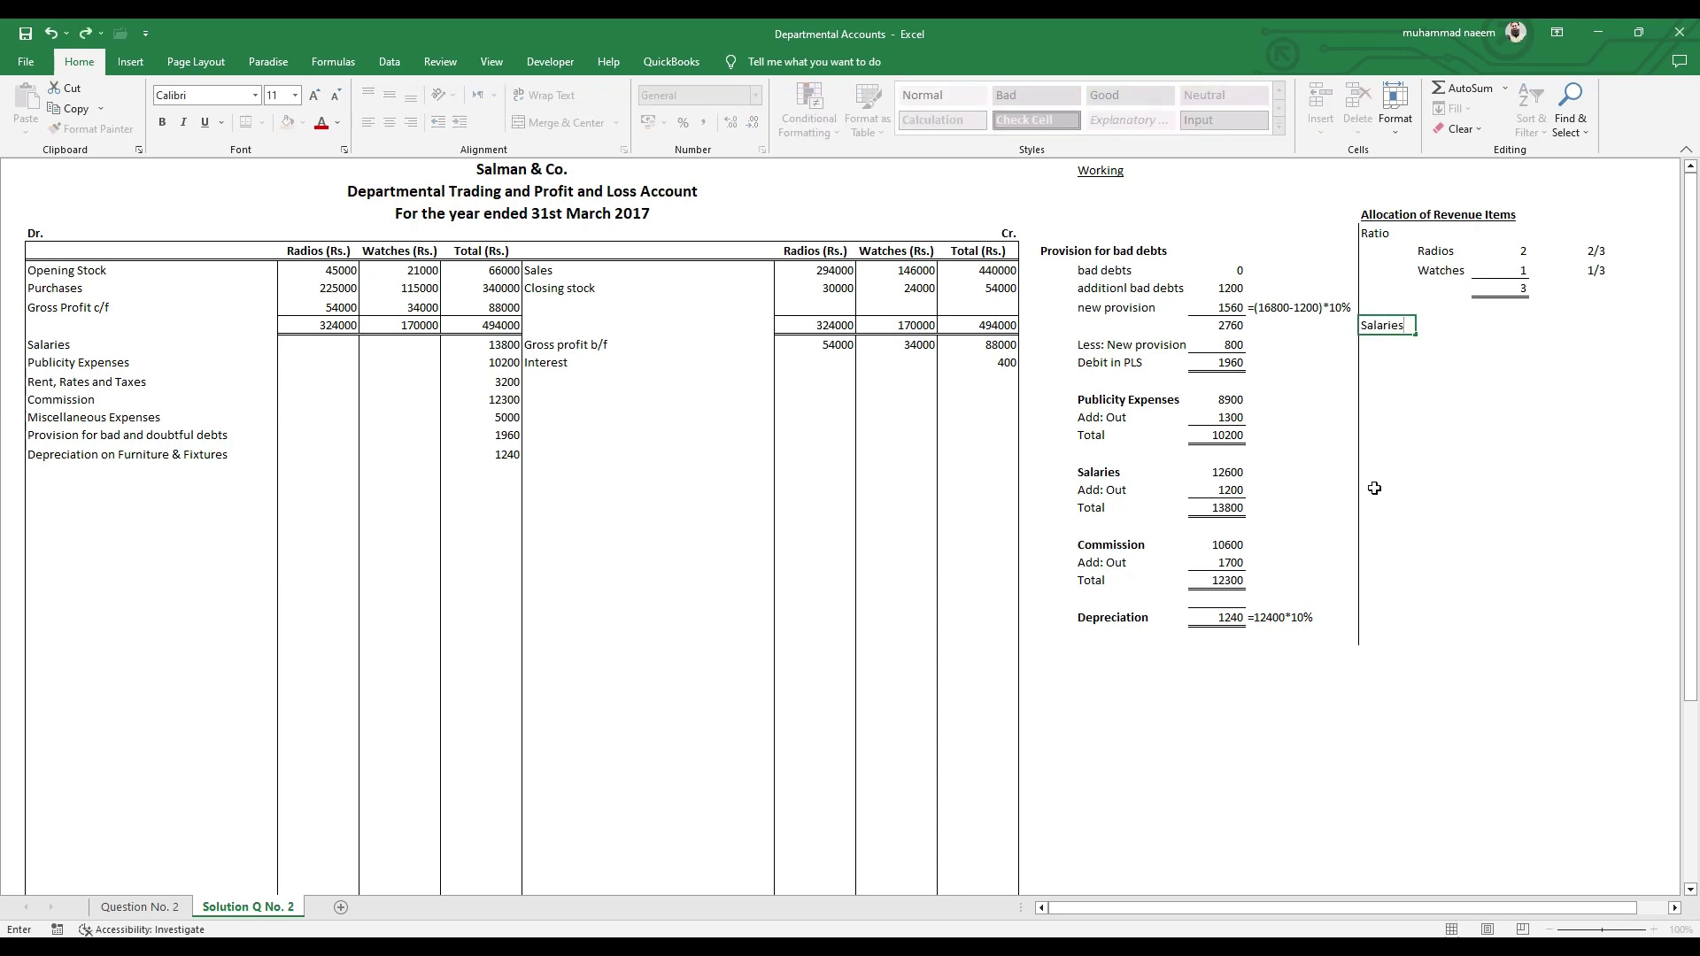
pyautogui.press('Return')
pyautogui.press('Up')
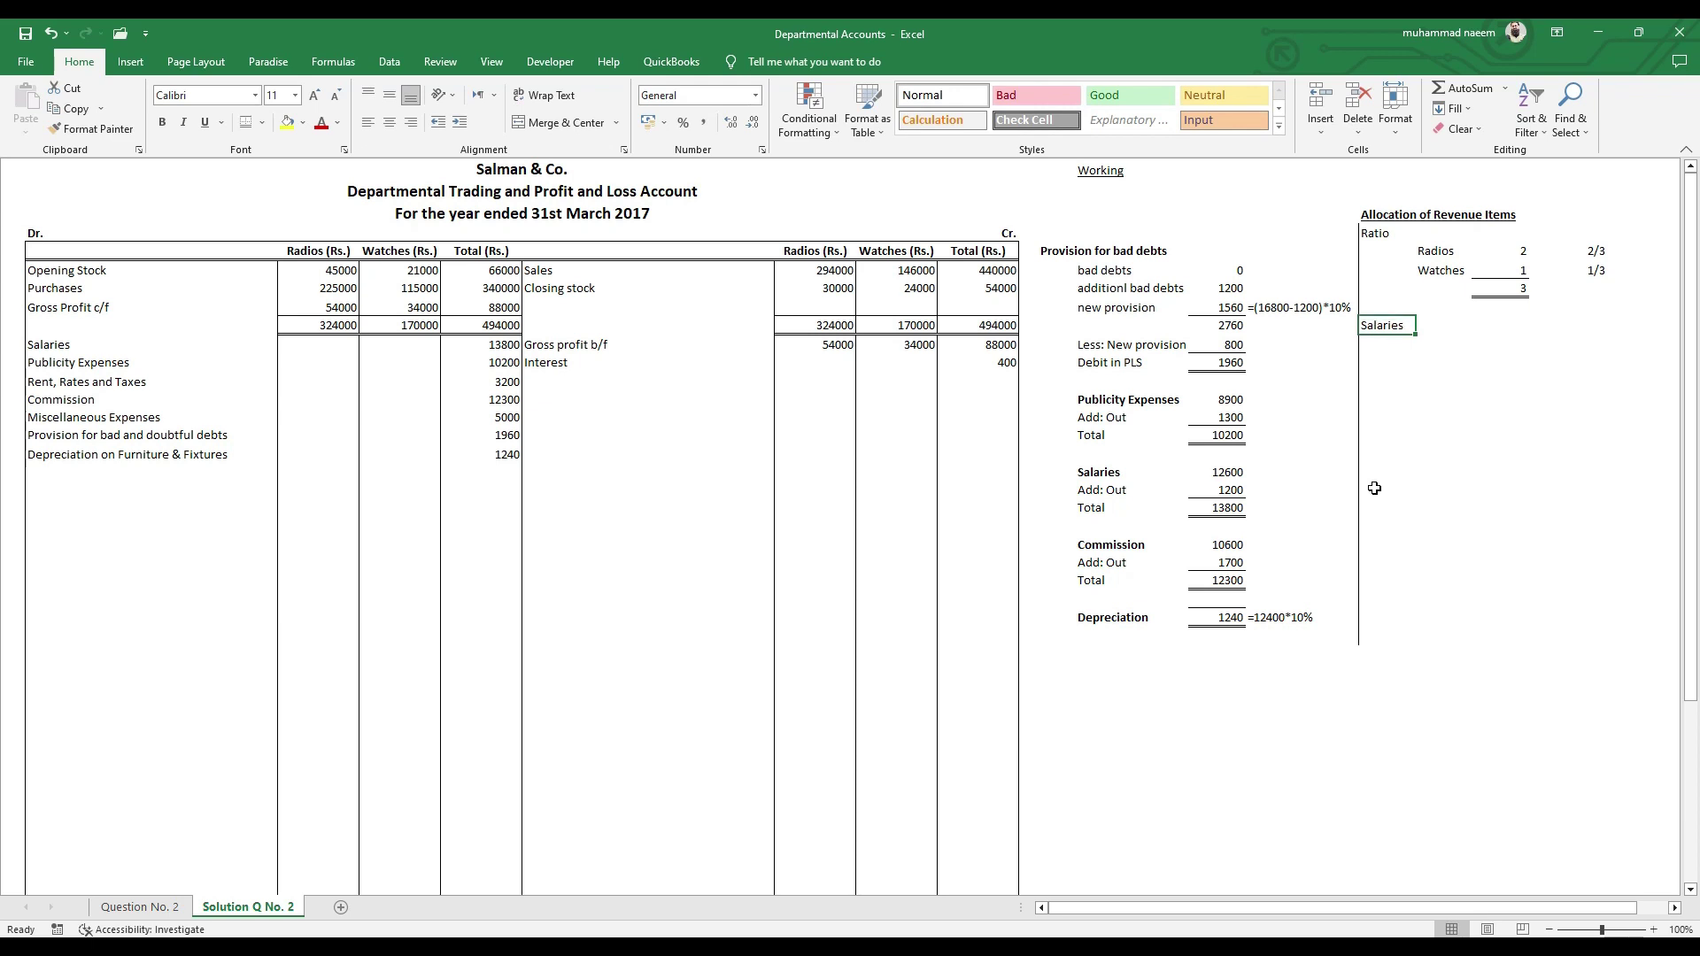
pyautogui.hotkey('ctrl', 'b')
pyautogui.hotkey('ctrl', 'u')
# - Add the row labels "Radios" and "Watches" under the Salaries heading, indented one column
pyautogui.press('Down')
pyautogui.press('Right')
pyautogui.write('Radios')
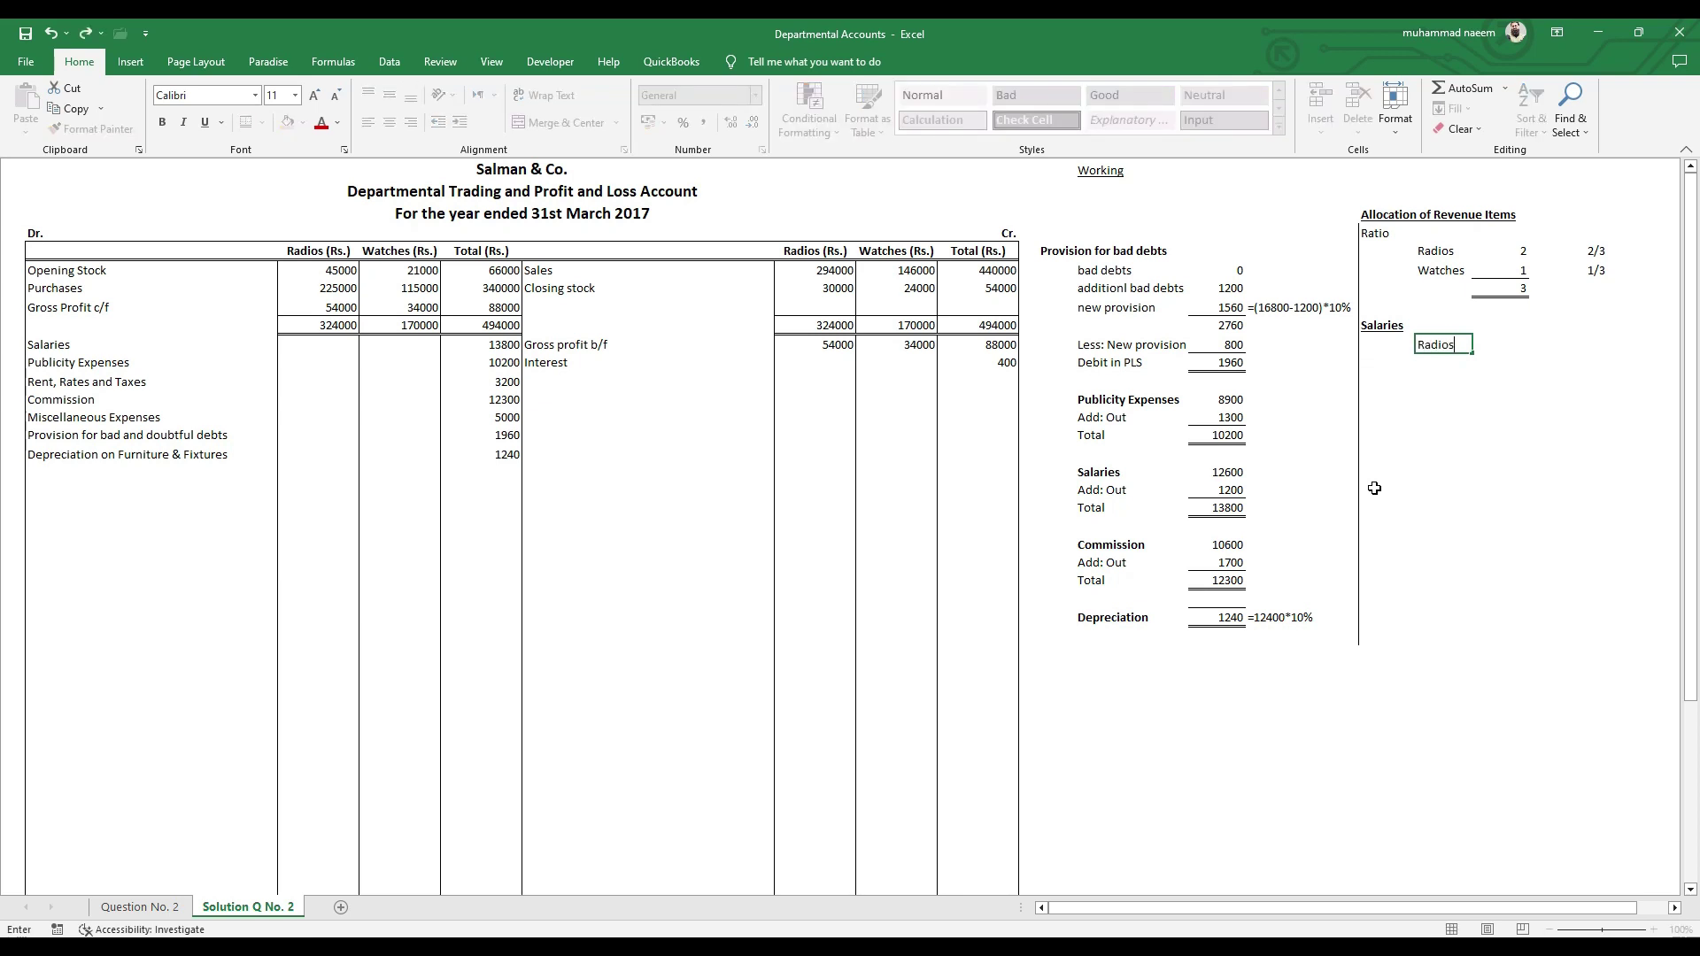
pyautogui.press('Return')
pyautogui.write('Watches')
pyautogui.press('Tab')
# - Calculate the Radios share of salaries with the formula =13800*2/3 and write the same expression as text beside it
pyautogui.press('Up')
pyautogui.press('Right')
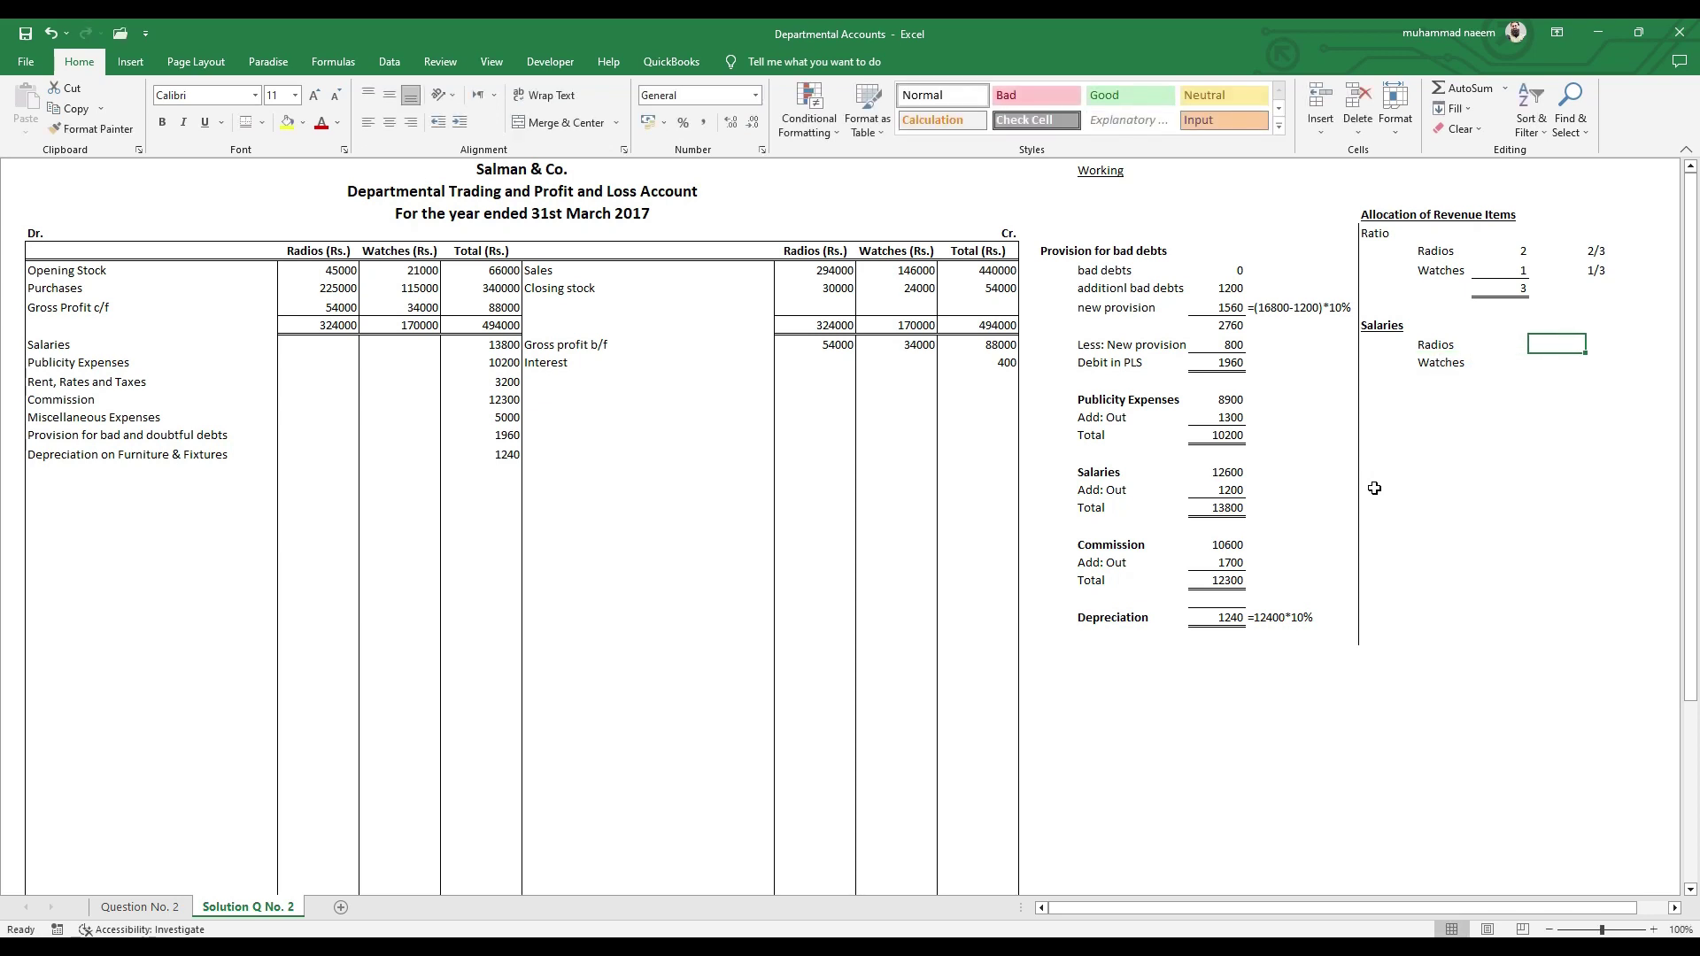
pyautogui.write('=')
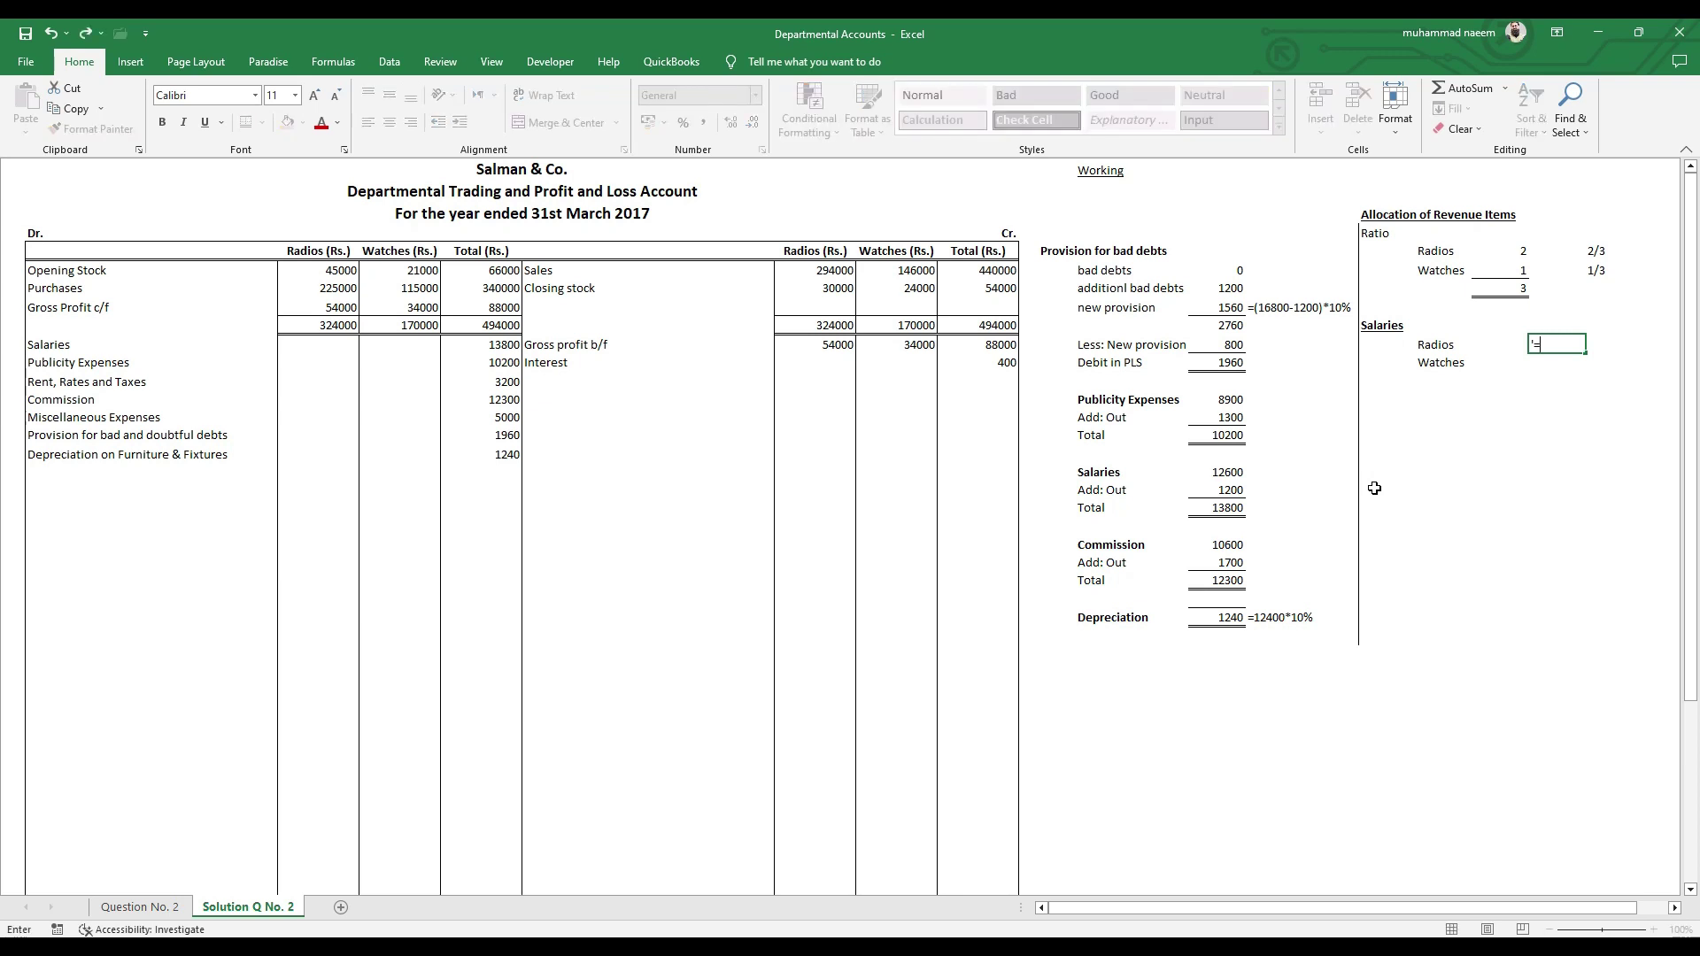
pyautogui.write('13800*2/3')
pyautogui.press('Return')
pyautogui.press('Up')
pyautogui.press('Left')
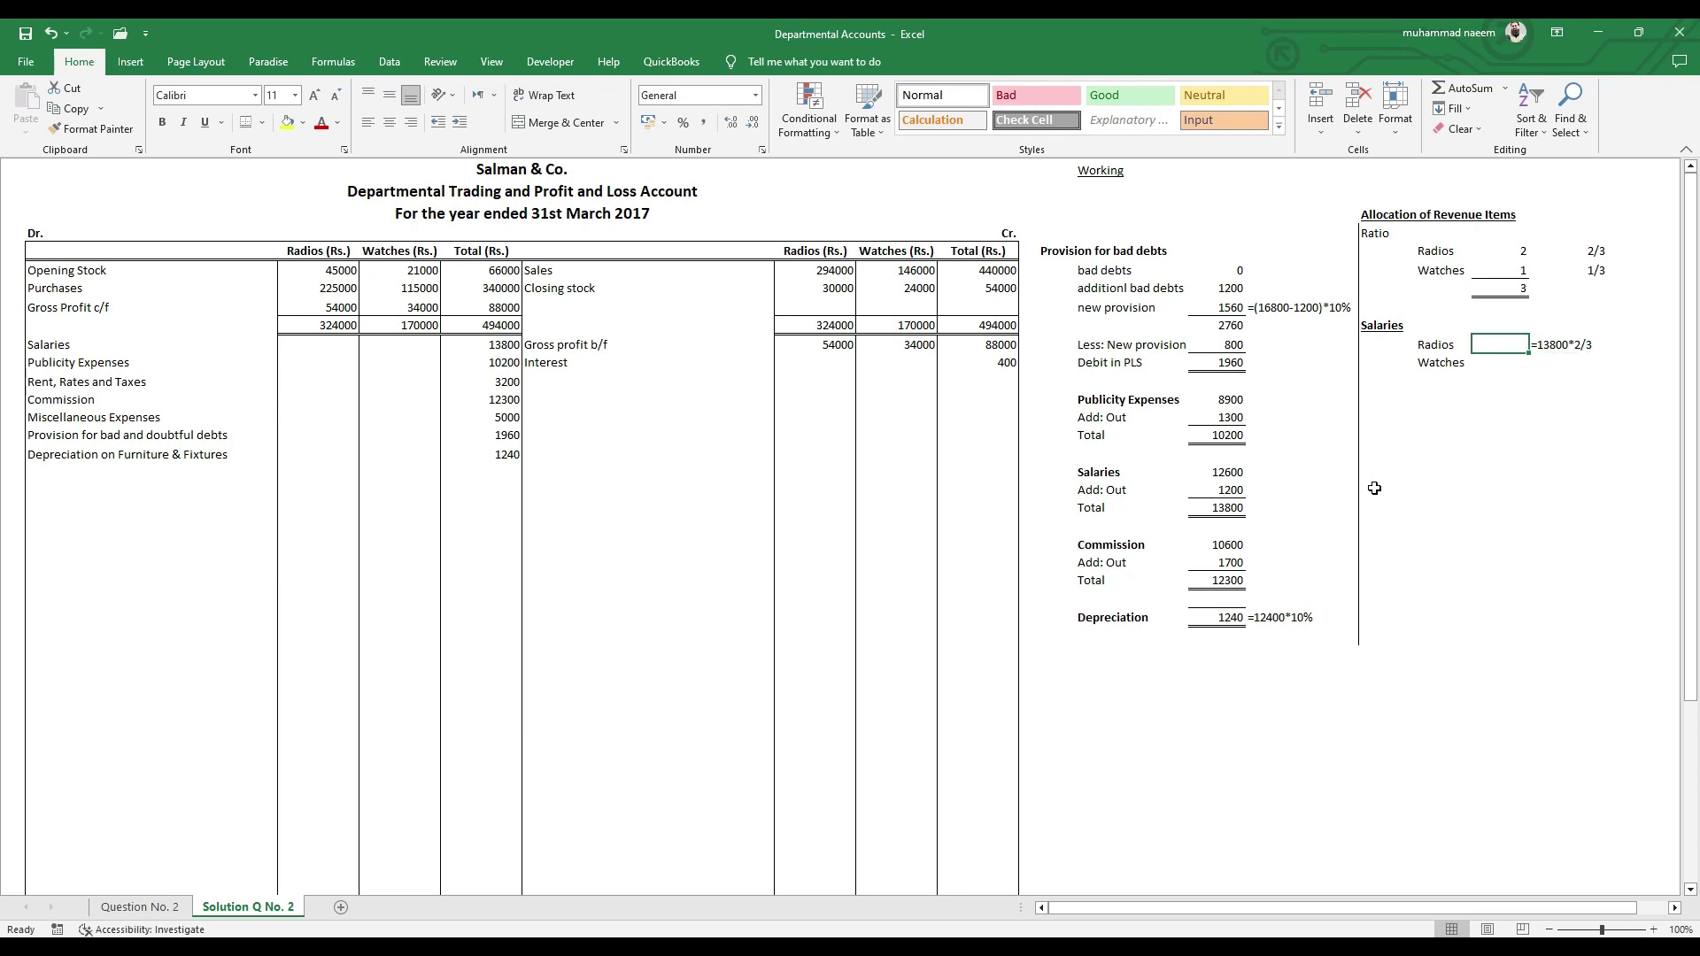
pyautogui.write('=')
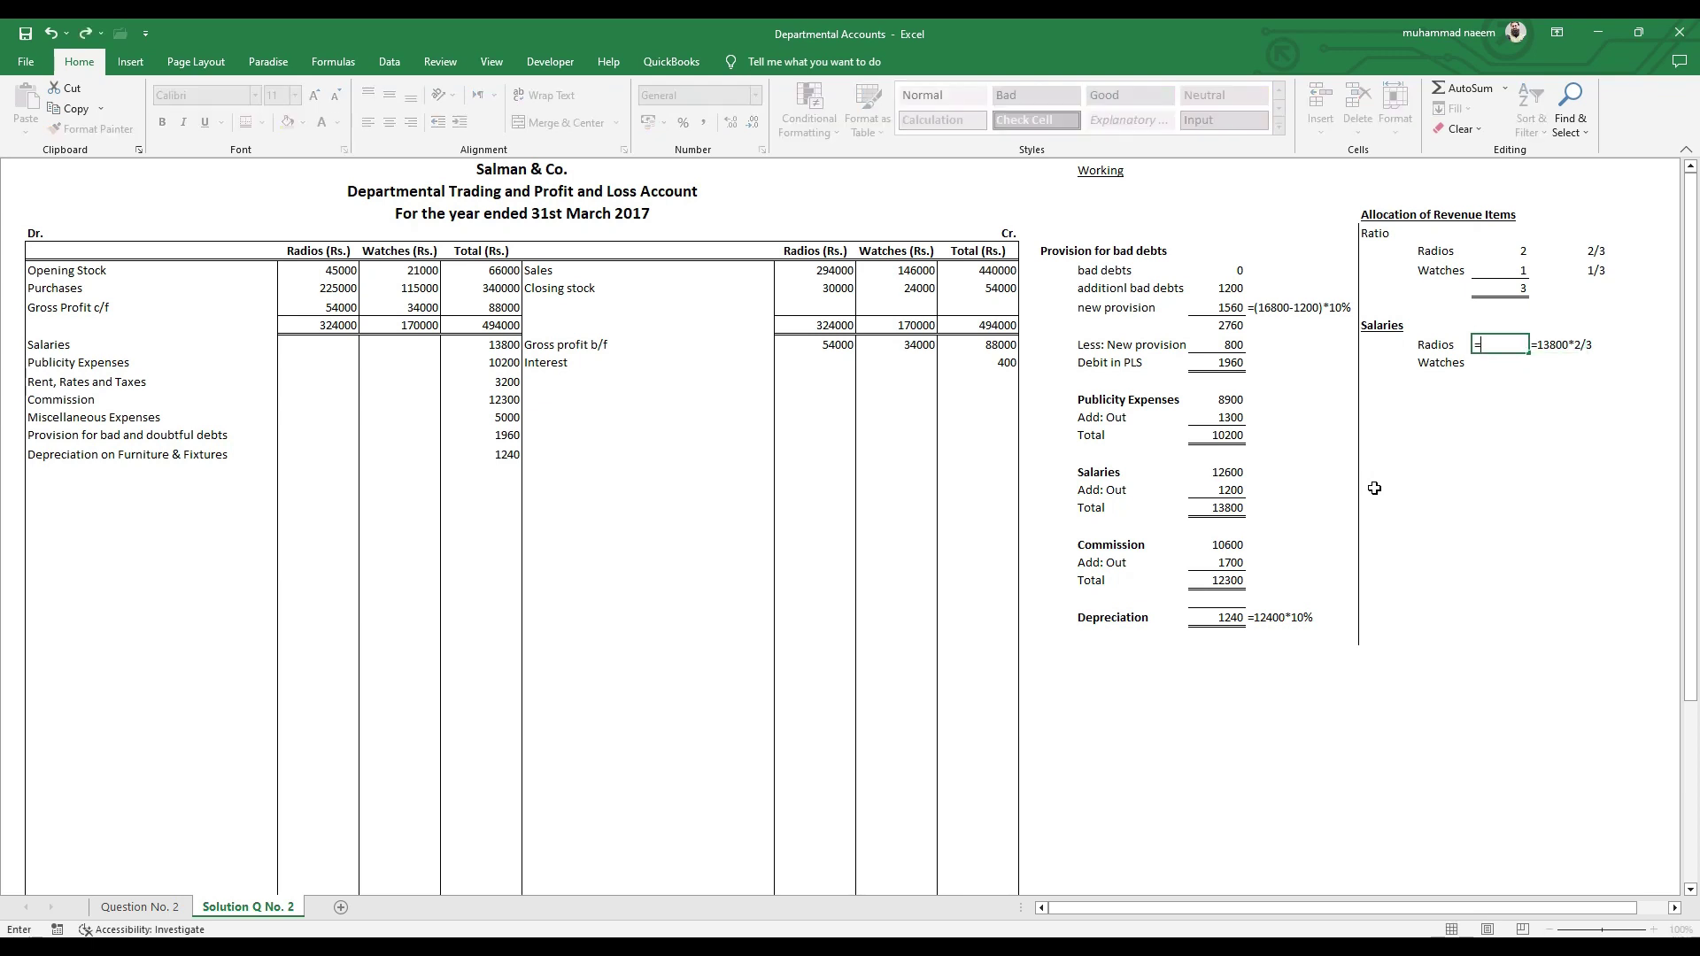
pyautogui.write('13800*2/3')
pyautogui.press('Return')
pyautogui.press('Up')
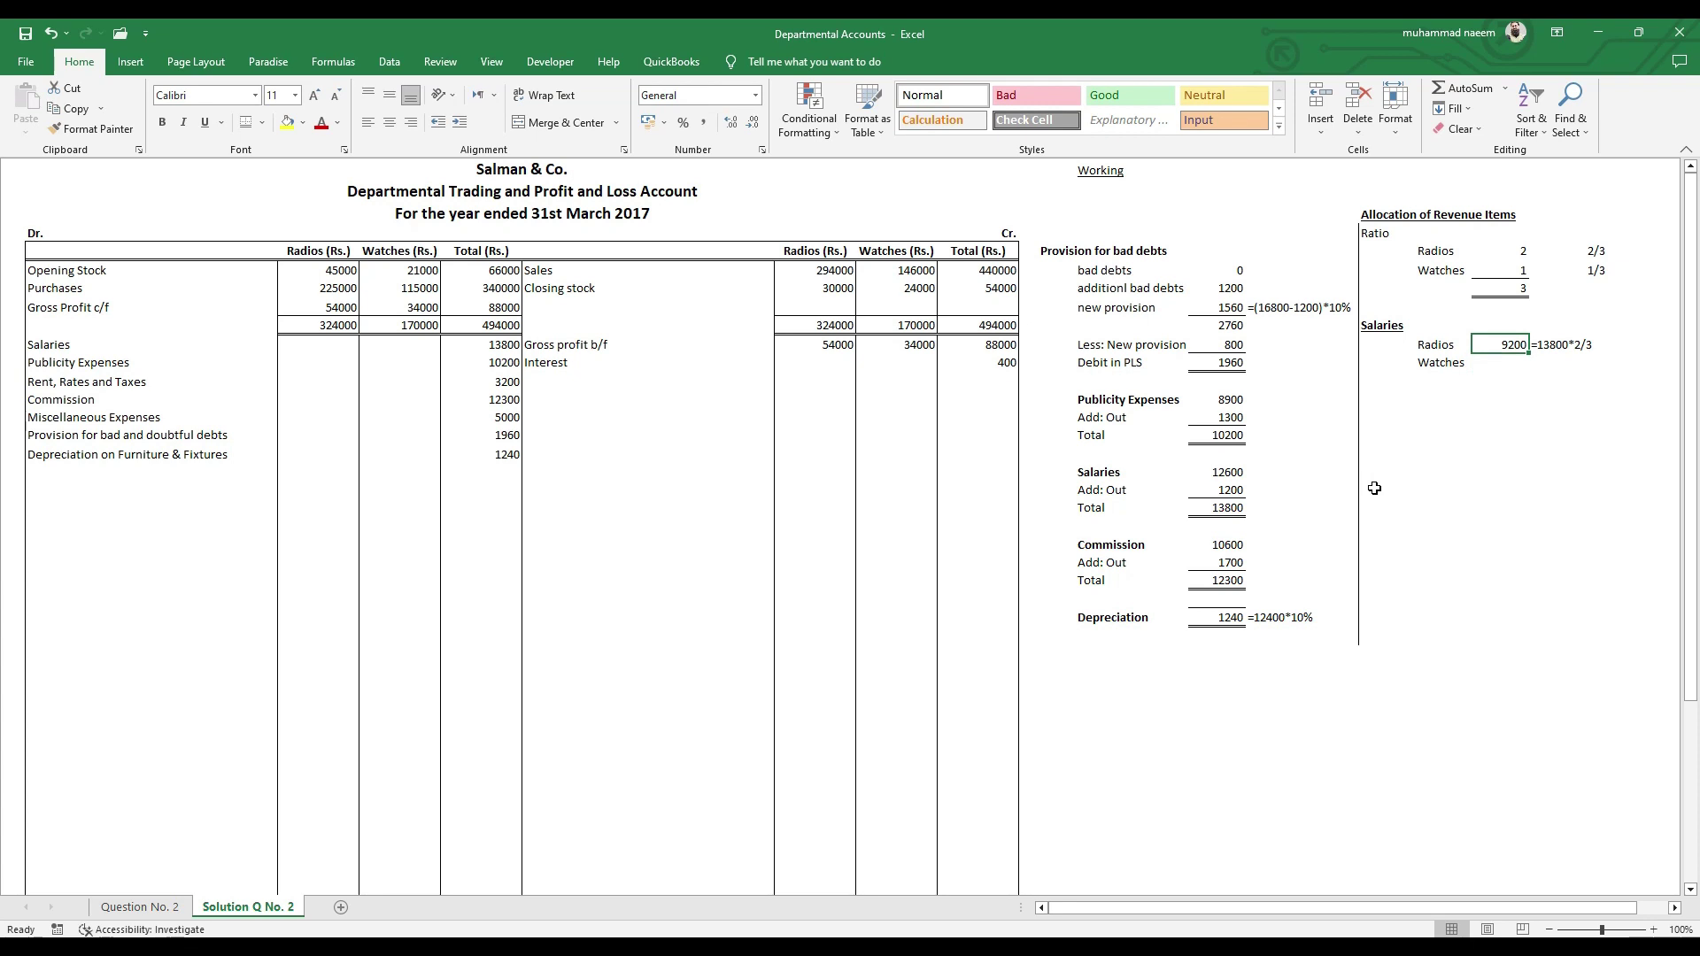
# - Calculate the Watches share of salaries with the formula =13800*1/3 and write the same expression as text beside it
pyautogui.press('Down')
pyautogui.press('Right')
pyautogui.write("'=1")
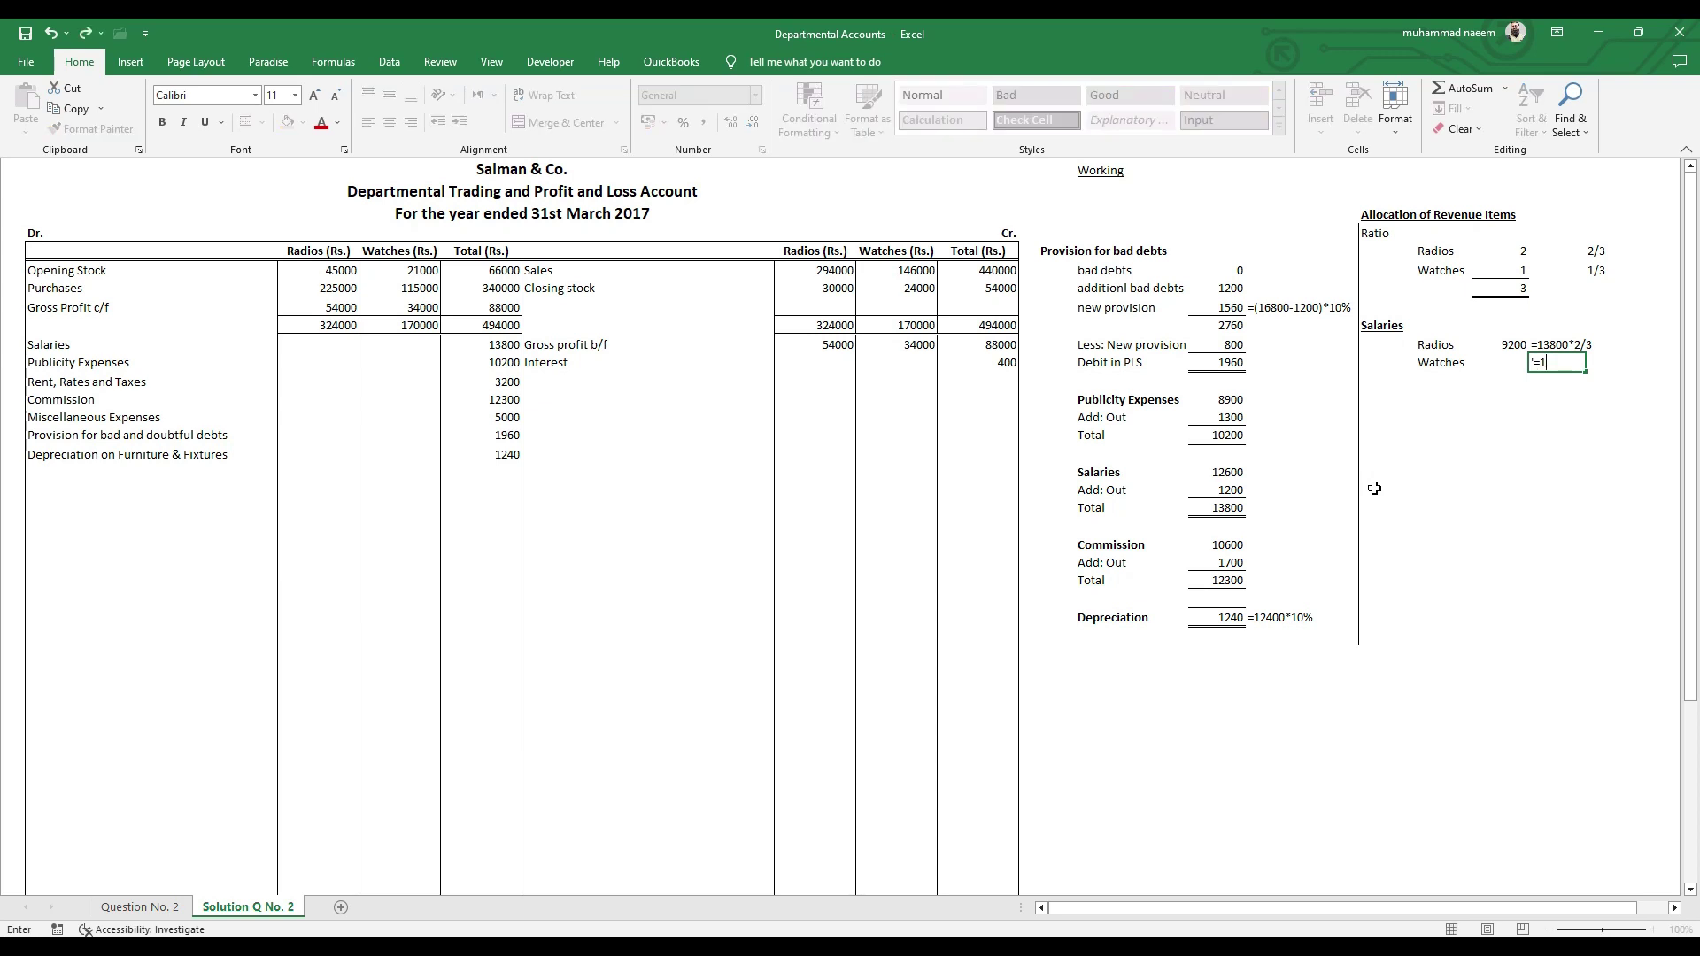
pyautogui.write('3800*1/3')
pyautogui.press('Return')
pyautogui.press('Up')
pyautogui.press('Left')
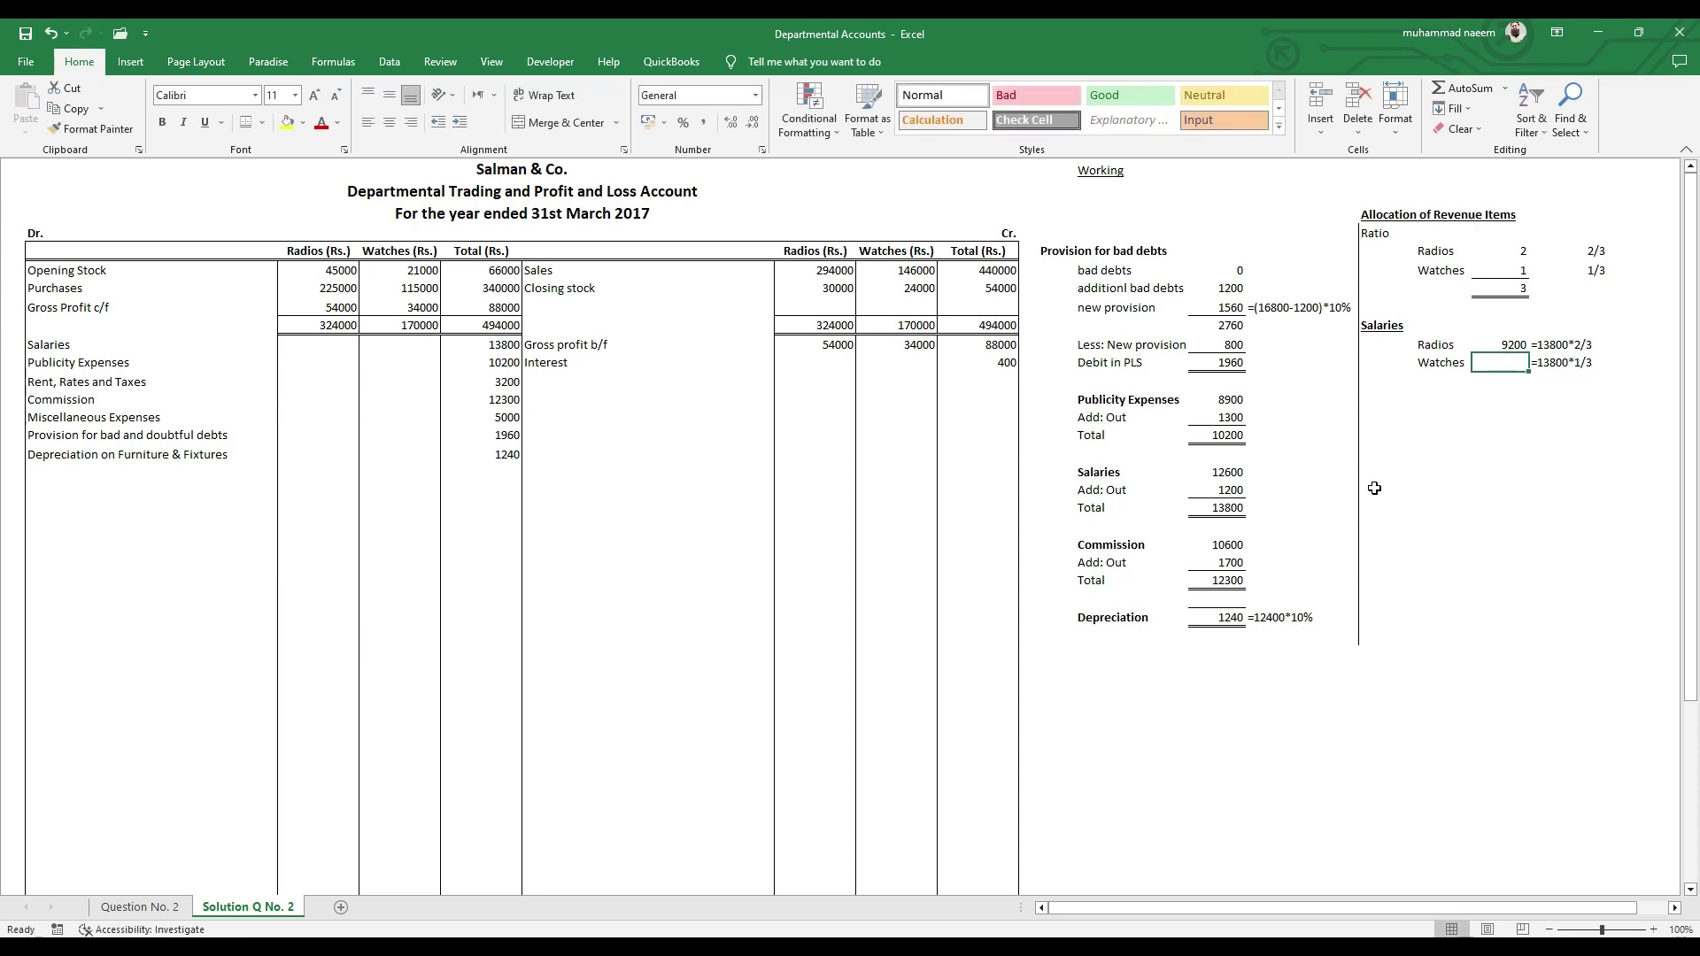
pyautogui.write('=1')
pyautogui.write('3')
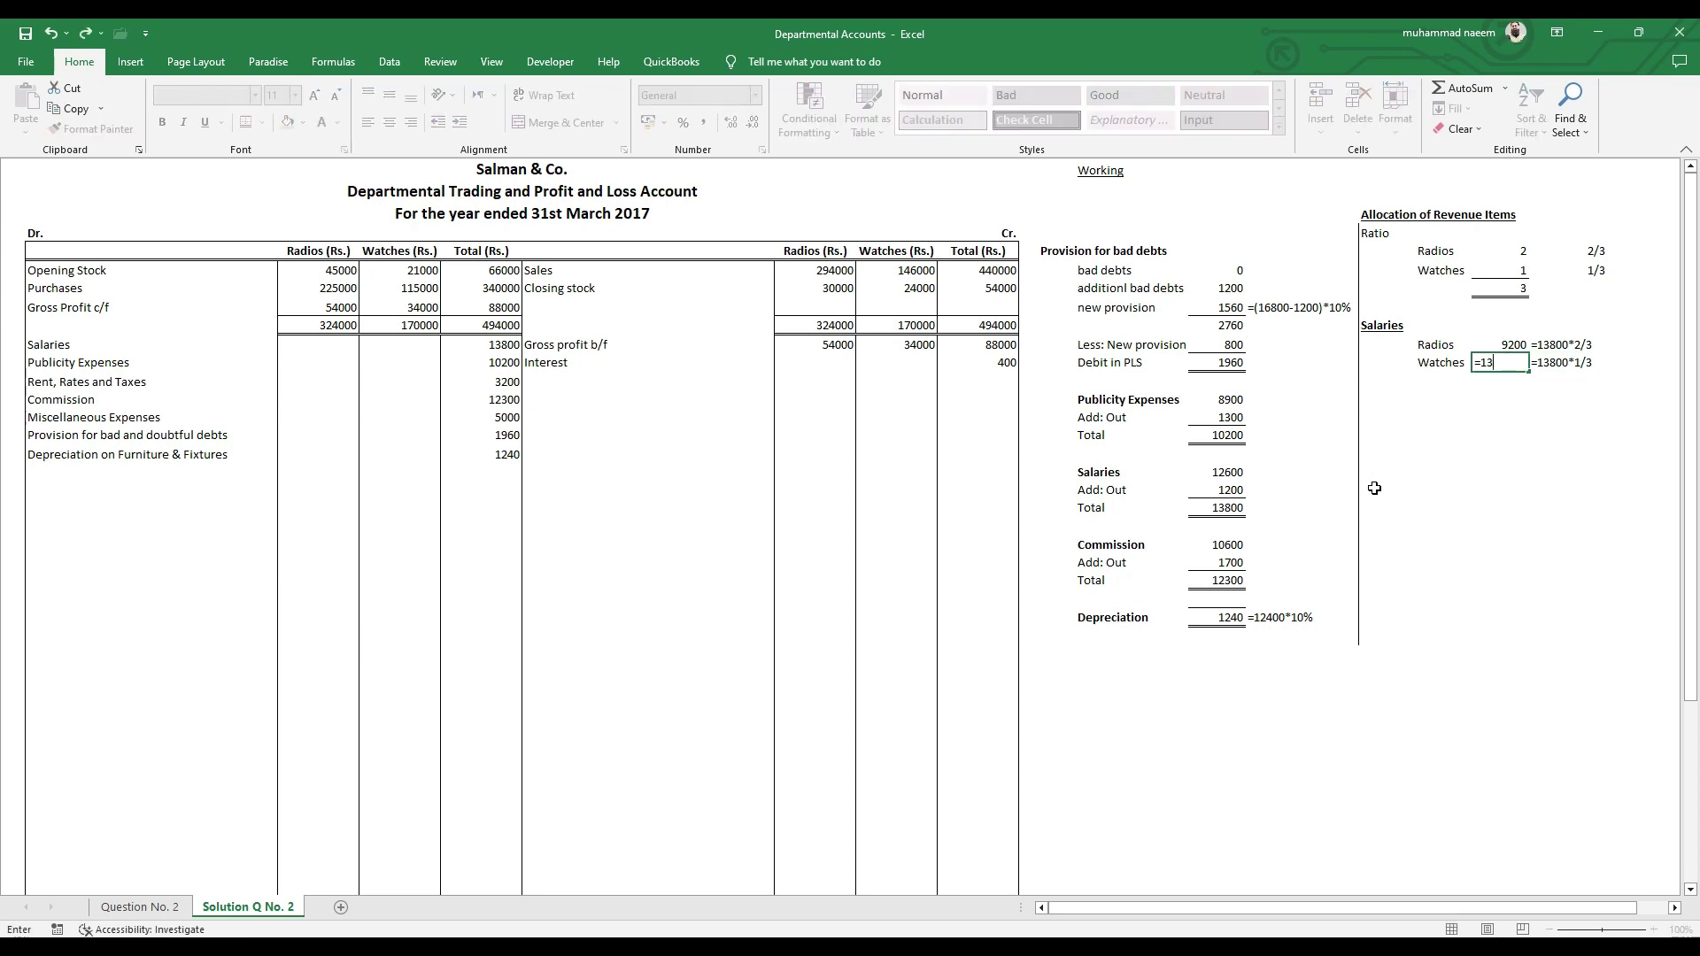
pyautogui.write('800*1/3')
pyautogui.press('Return')
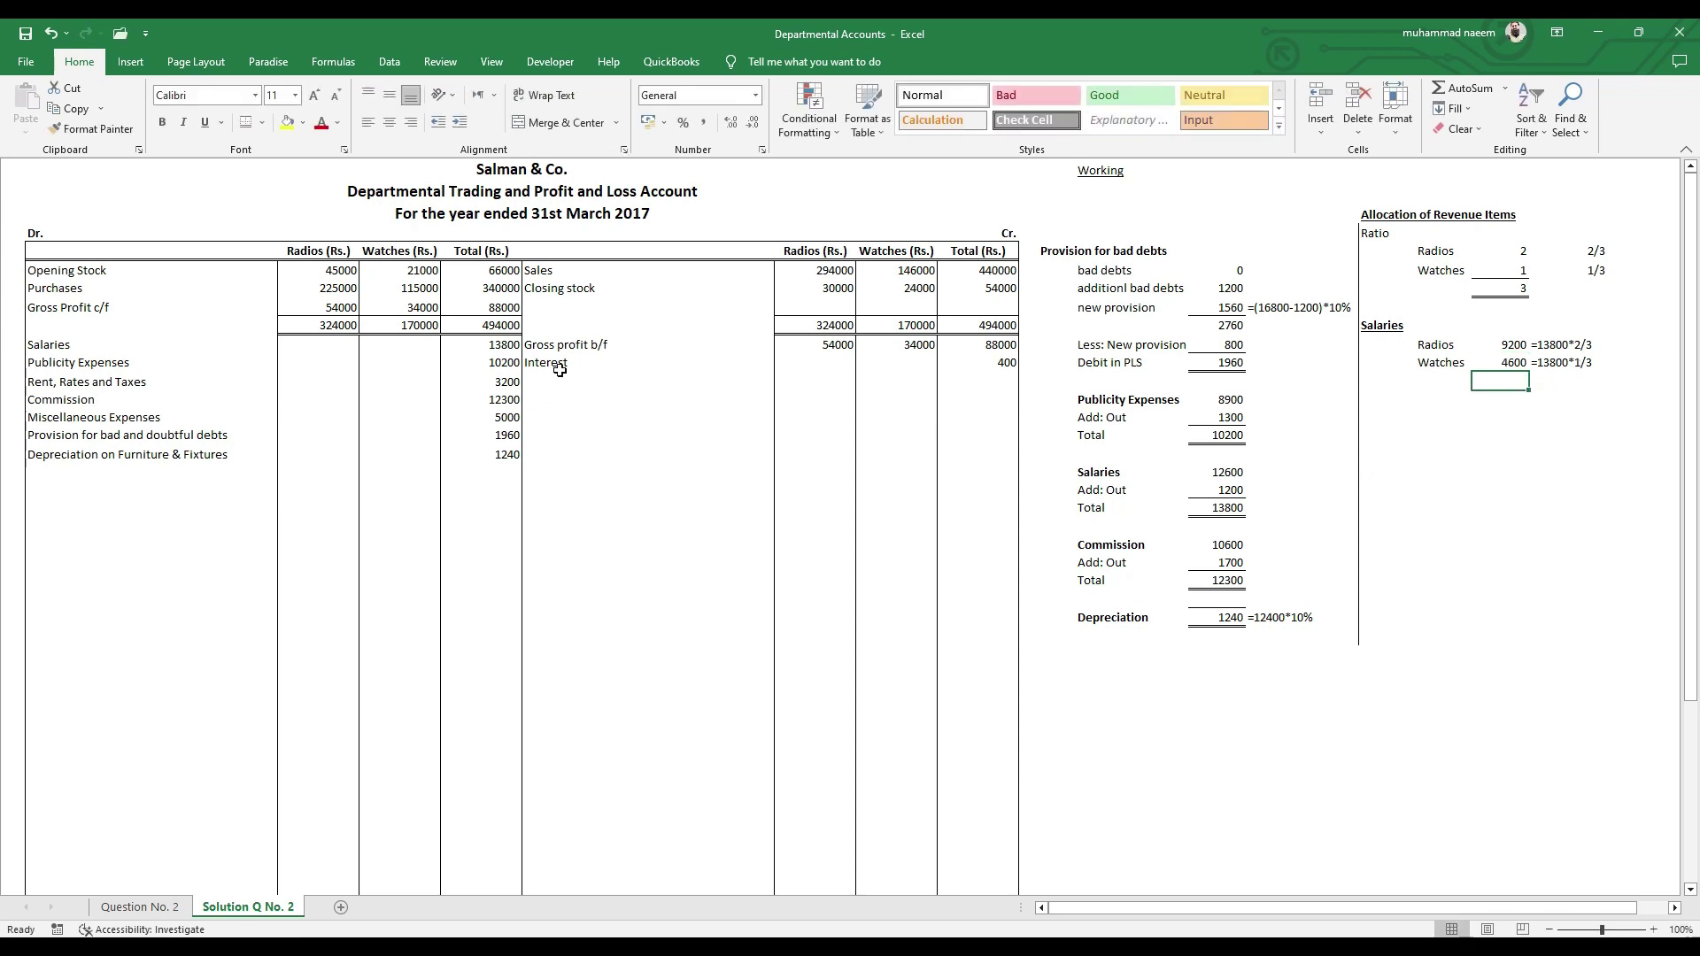
# - Enter the Salaries amounts in the profit and loss account: 9200 for Radios and 4600 for Watches
pyautogui.click(691, 354)
pyautogui.click(405, 353)
pyautogui.press('Left')
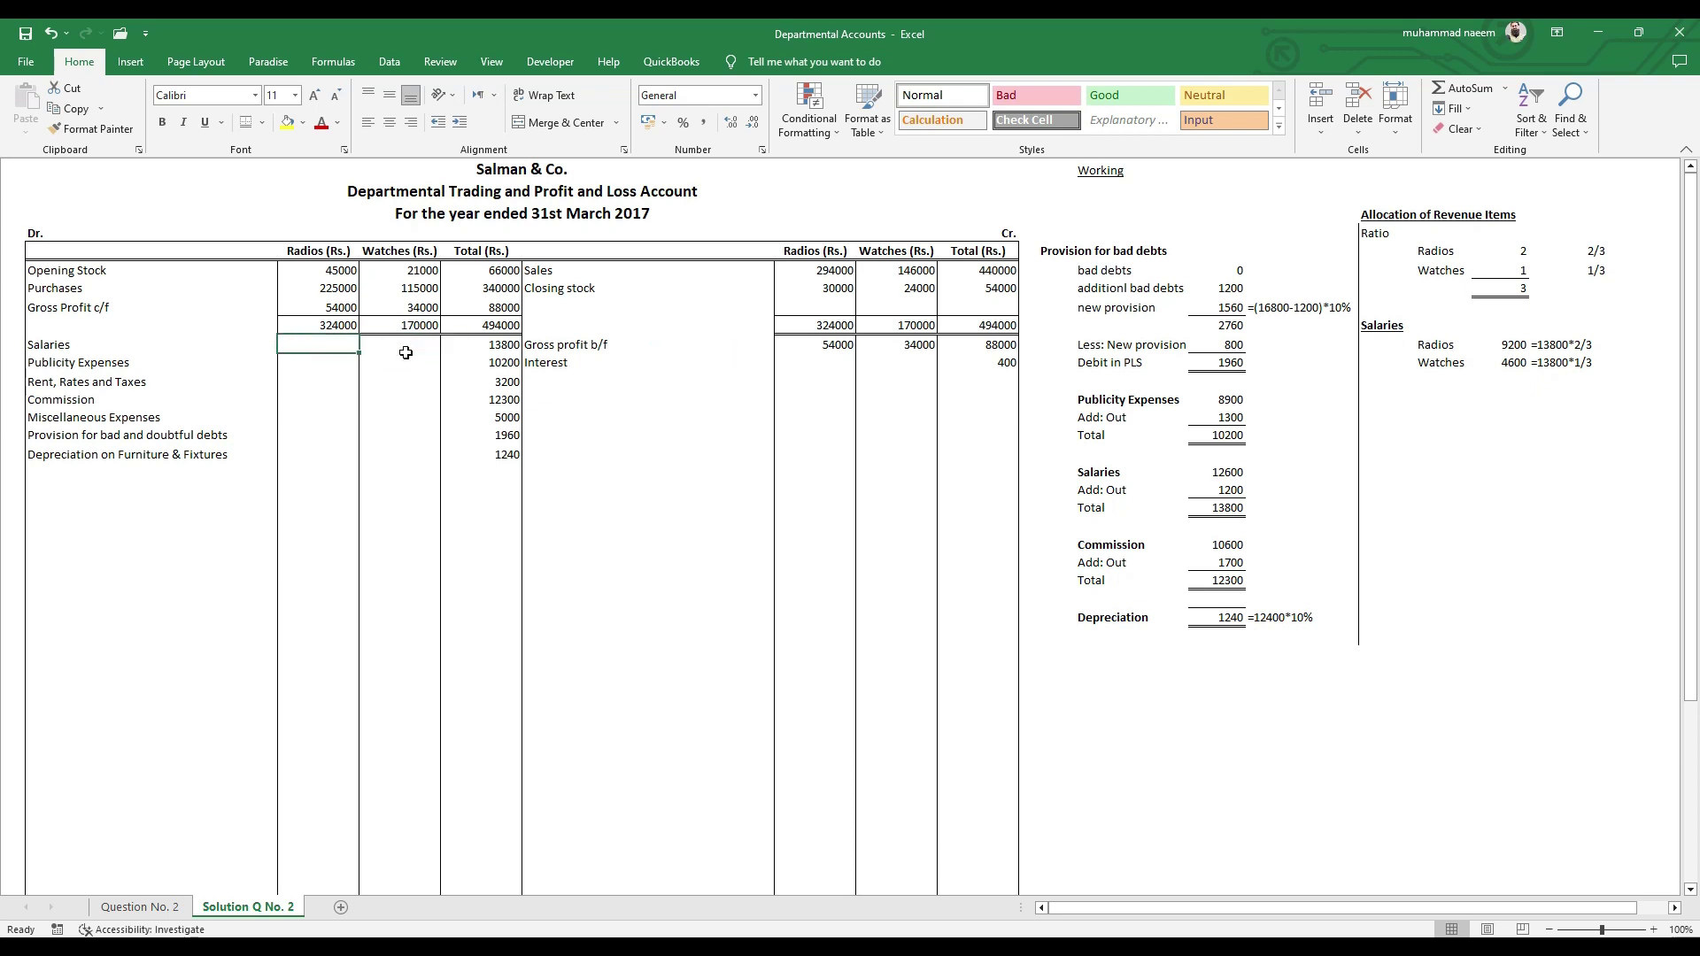
pyautogui.write('9200')
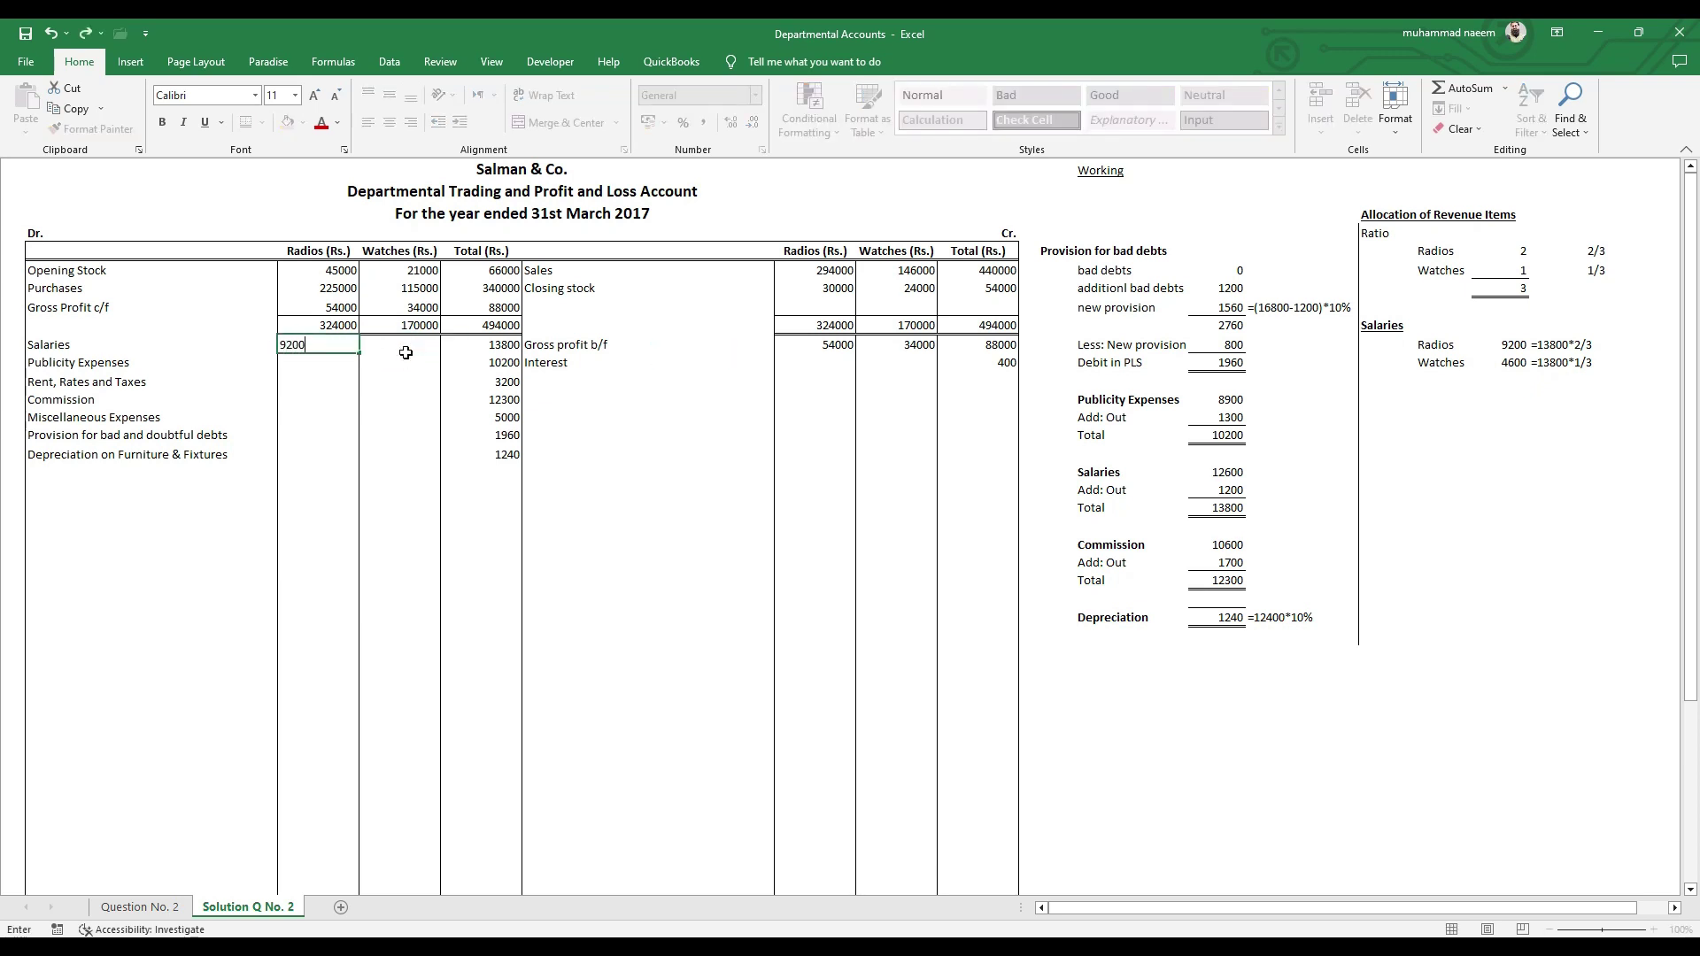
pyautogui.click(406, 353)
pyautogui.write('4600')
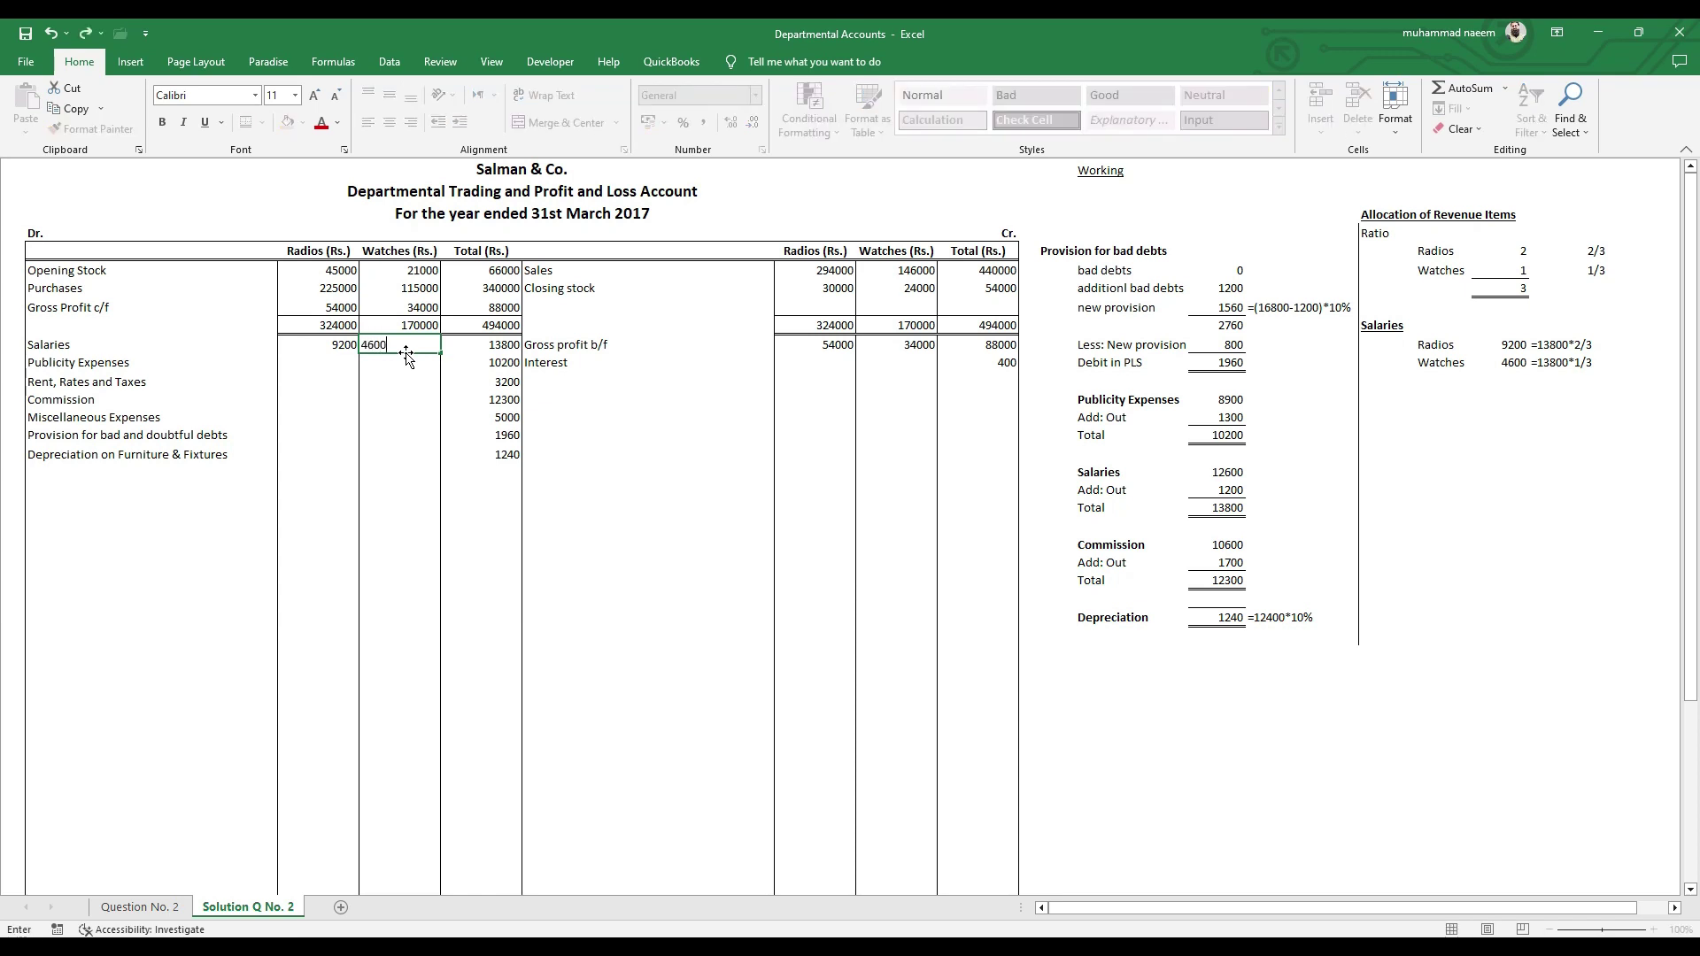
pyautogui.press('Return')
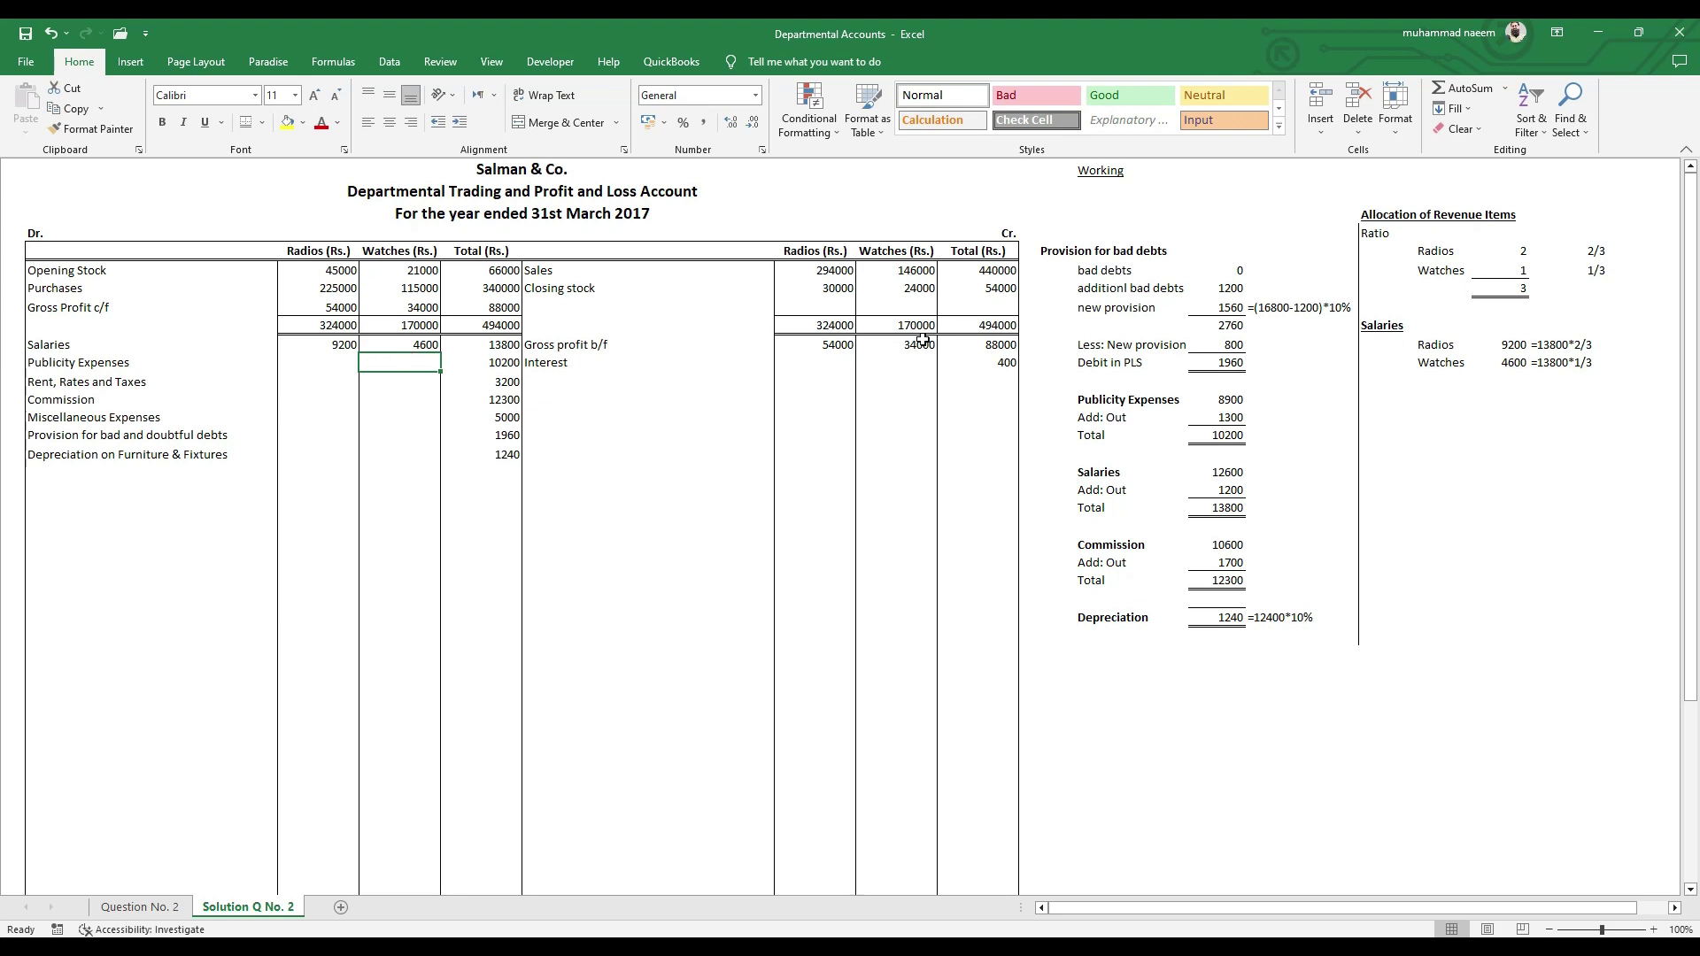
# - Add the bold, underlined heading "Publicity Expenses" below the salaries allocation
pyautogui.click(1387, 380)
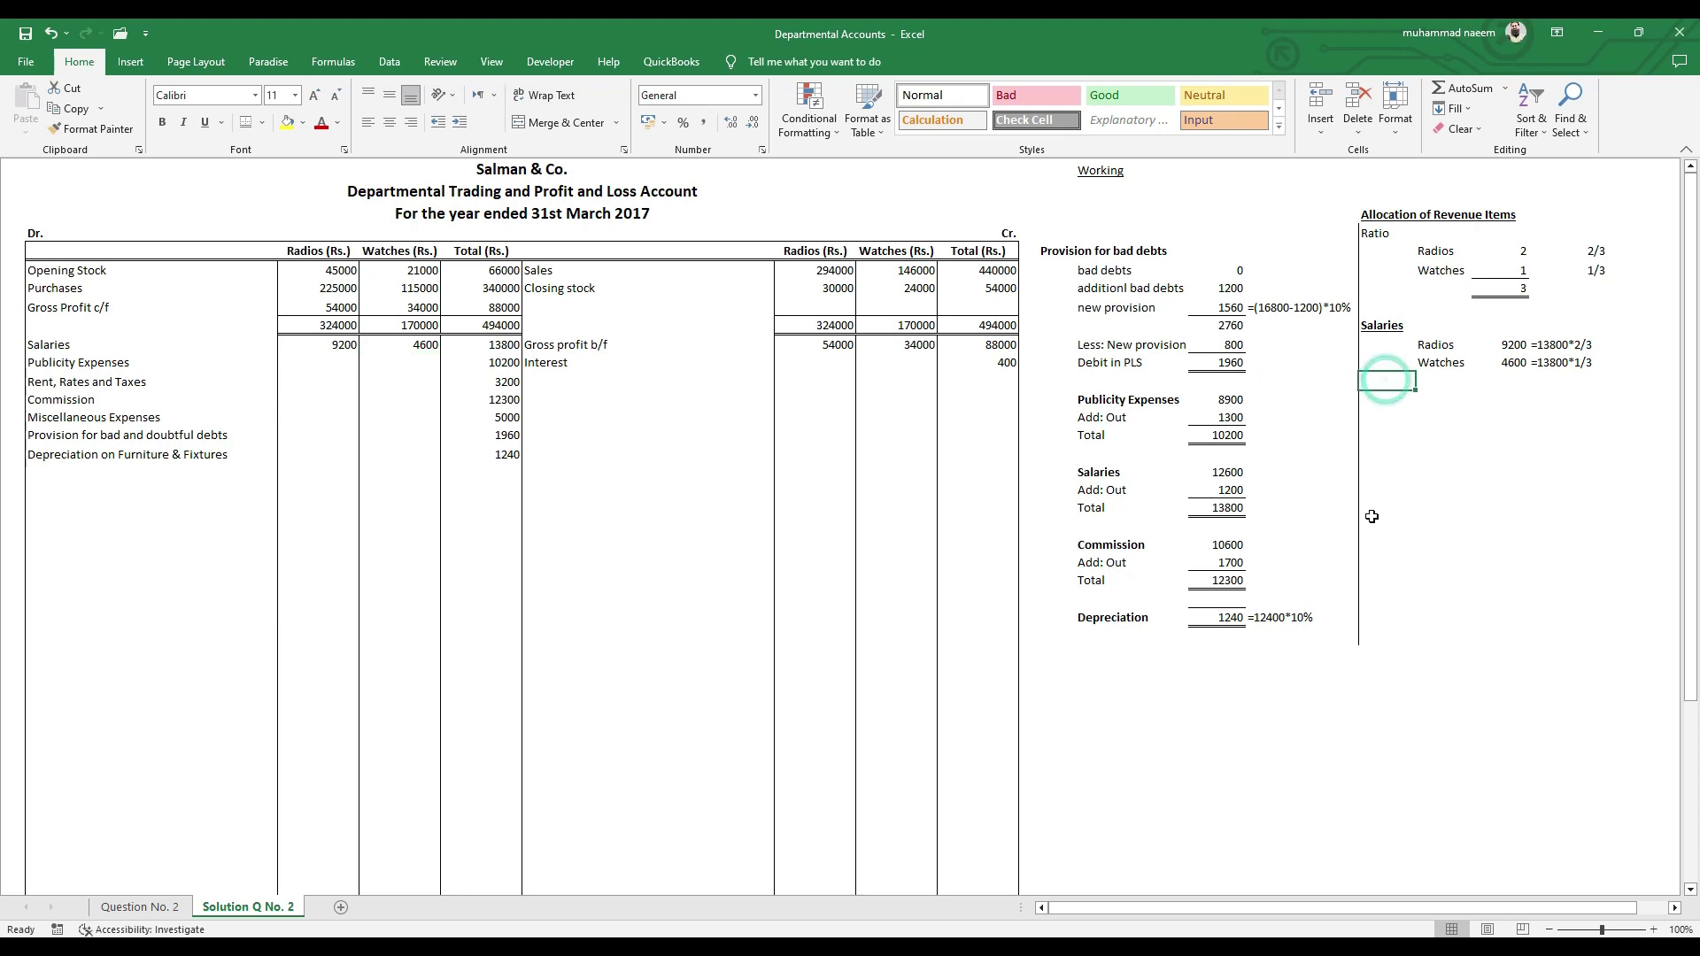
pyautogui.write('Publicity Expenses')
pyautogui.hotkey('ctrl', 'Return')
pyautogui.hotkey('ctrl', 'b')
pyautogui.hotkey('ctrl', 'u')
# - Copy the Radios and Watches labels from the salaries allocation to the rows under the Publicity Expenses heading
pyautogui.press('Down')
pyautogui.press('Right')
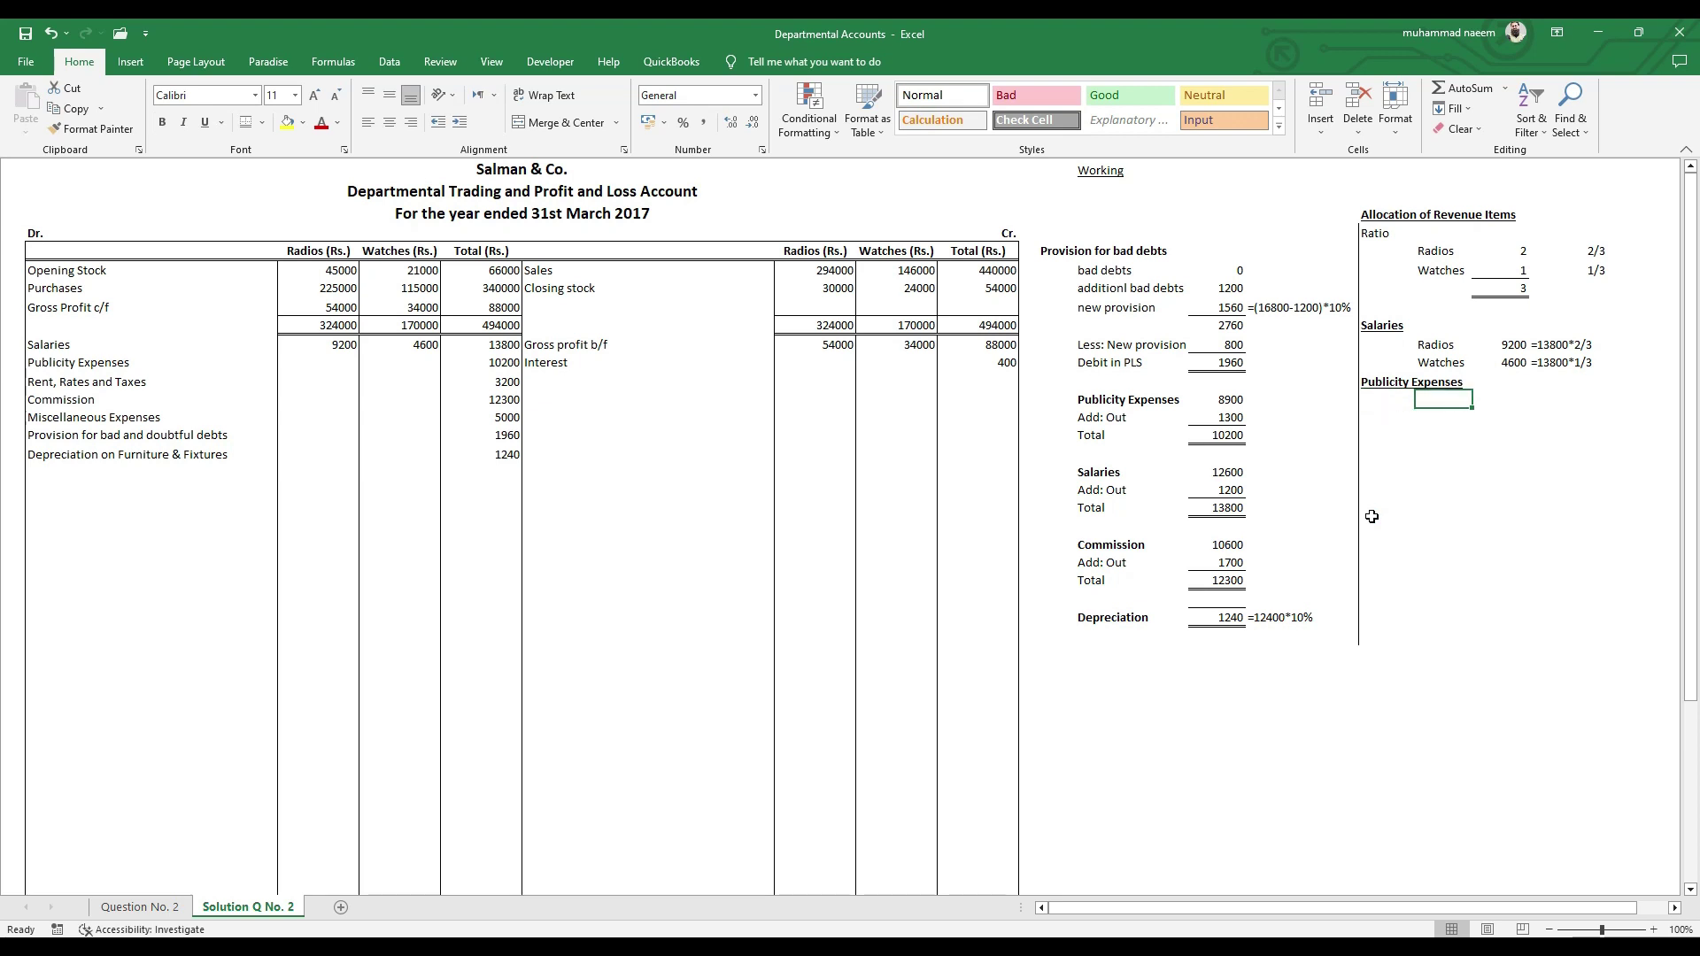
pyautogui.press('Up')
pyautogui.press('Up')
pyautogui.press('Up')
pyautogui.hotkey('shift', 'Down')
pyautogui.hotkey('ctrl', 'c')
pyautogui.press('Down')
pyautogui.press('Down')
pyautogui.press('Down')
pyautogui.press('Return')
# - Write the working =10200*2/3 as text in the Radios row under Publicity Expenses, leaving the amount column free
pyautogui.press('Right')
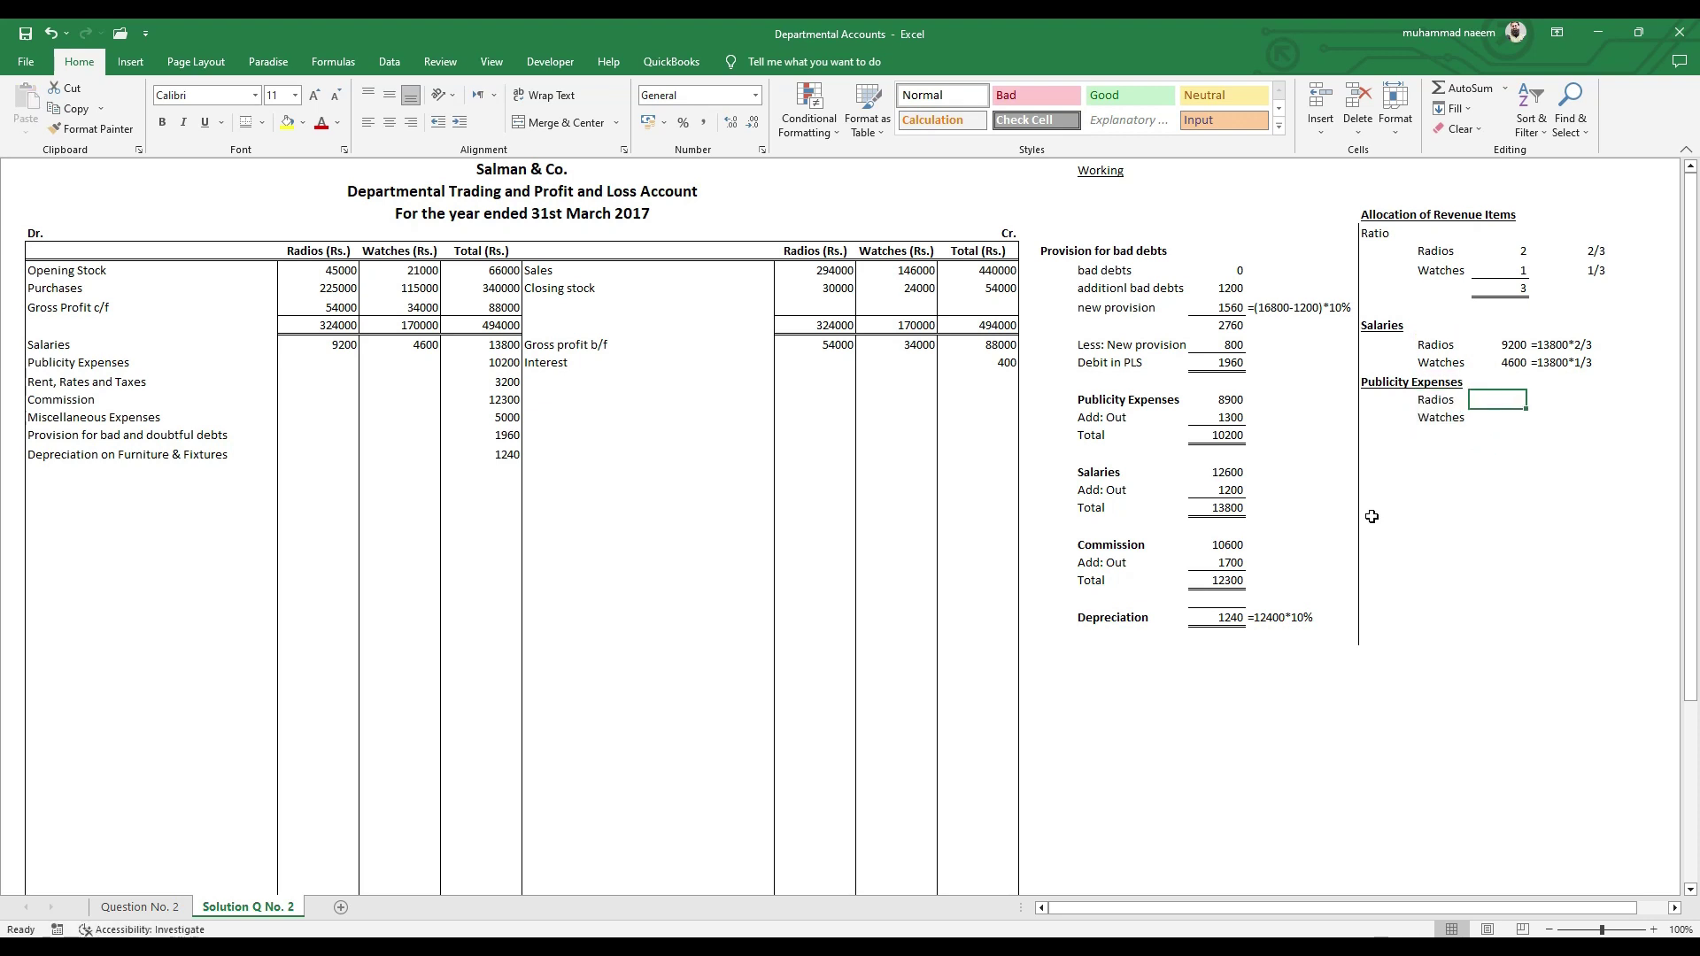
pyautogui.press('Left')
pyautogui.press('Right')
pyautogui.press('Right')
pyautogui.write('=10200')
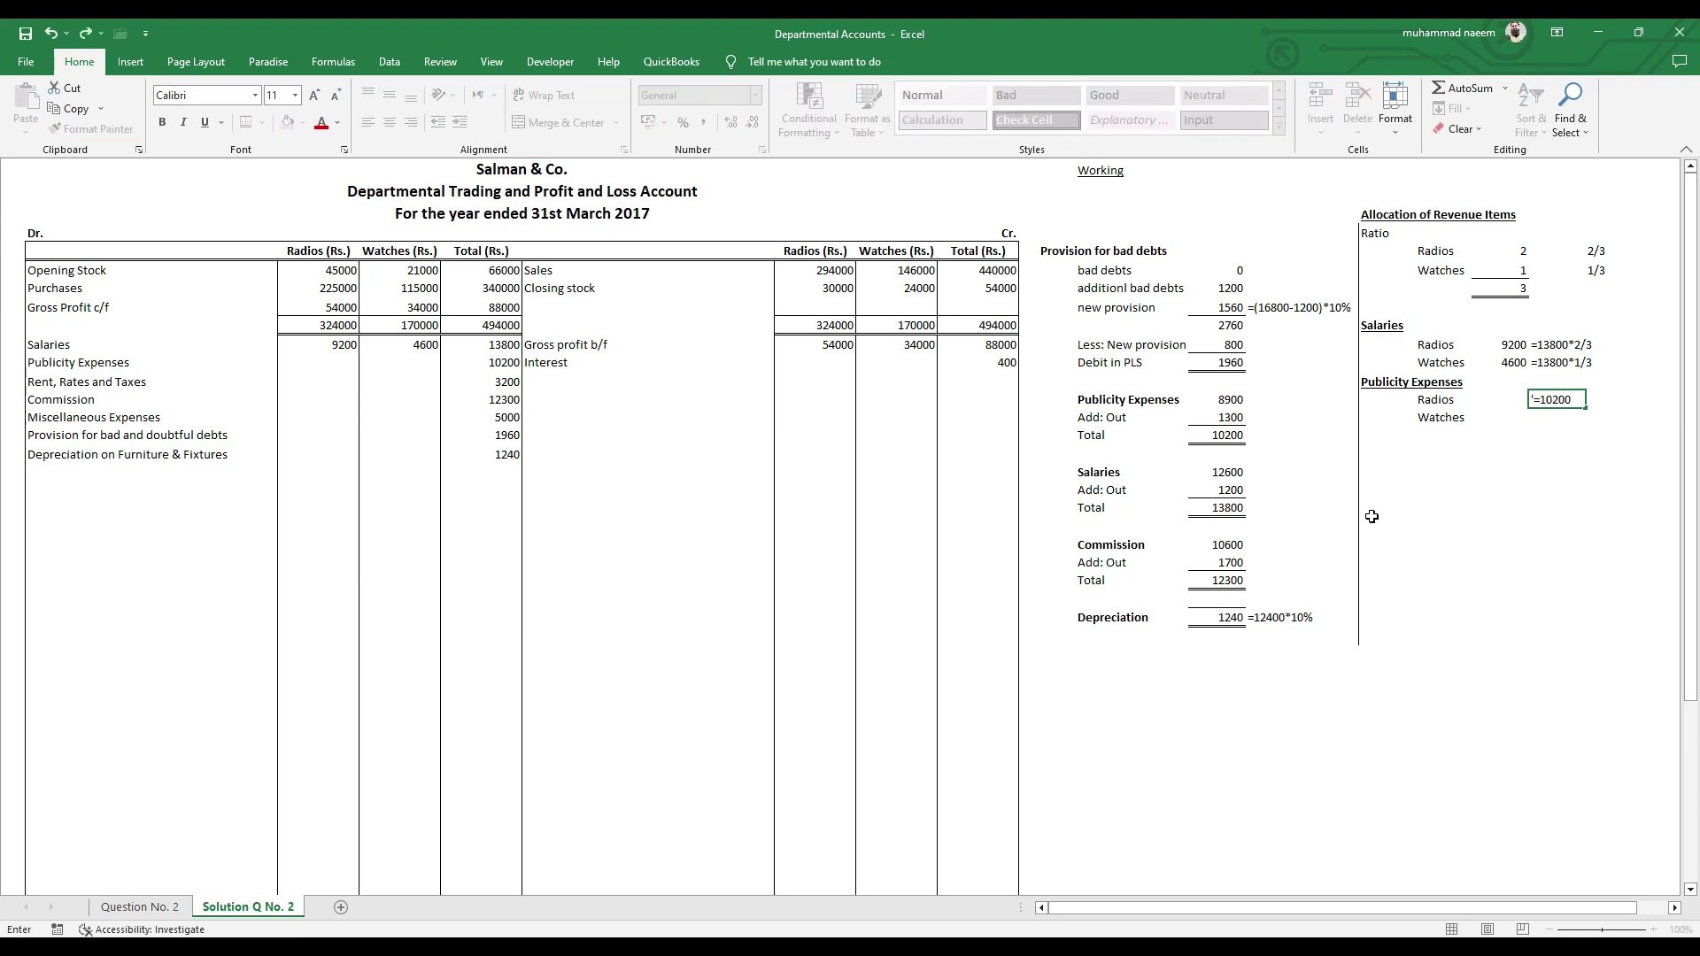
pyautogui.write('*2/3')
pyautogui.hotkey('ctrl', 'Return')
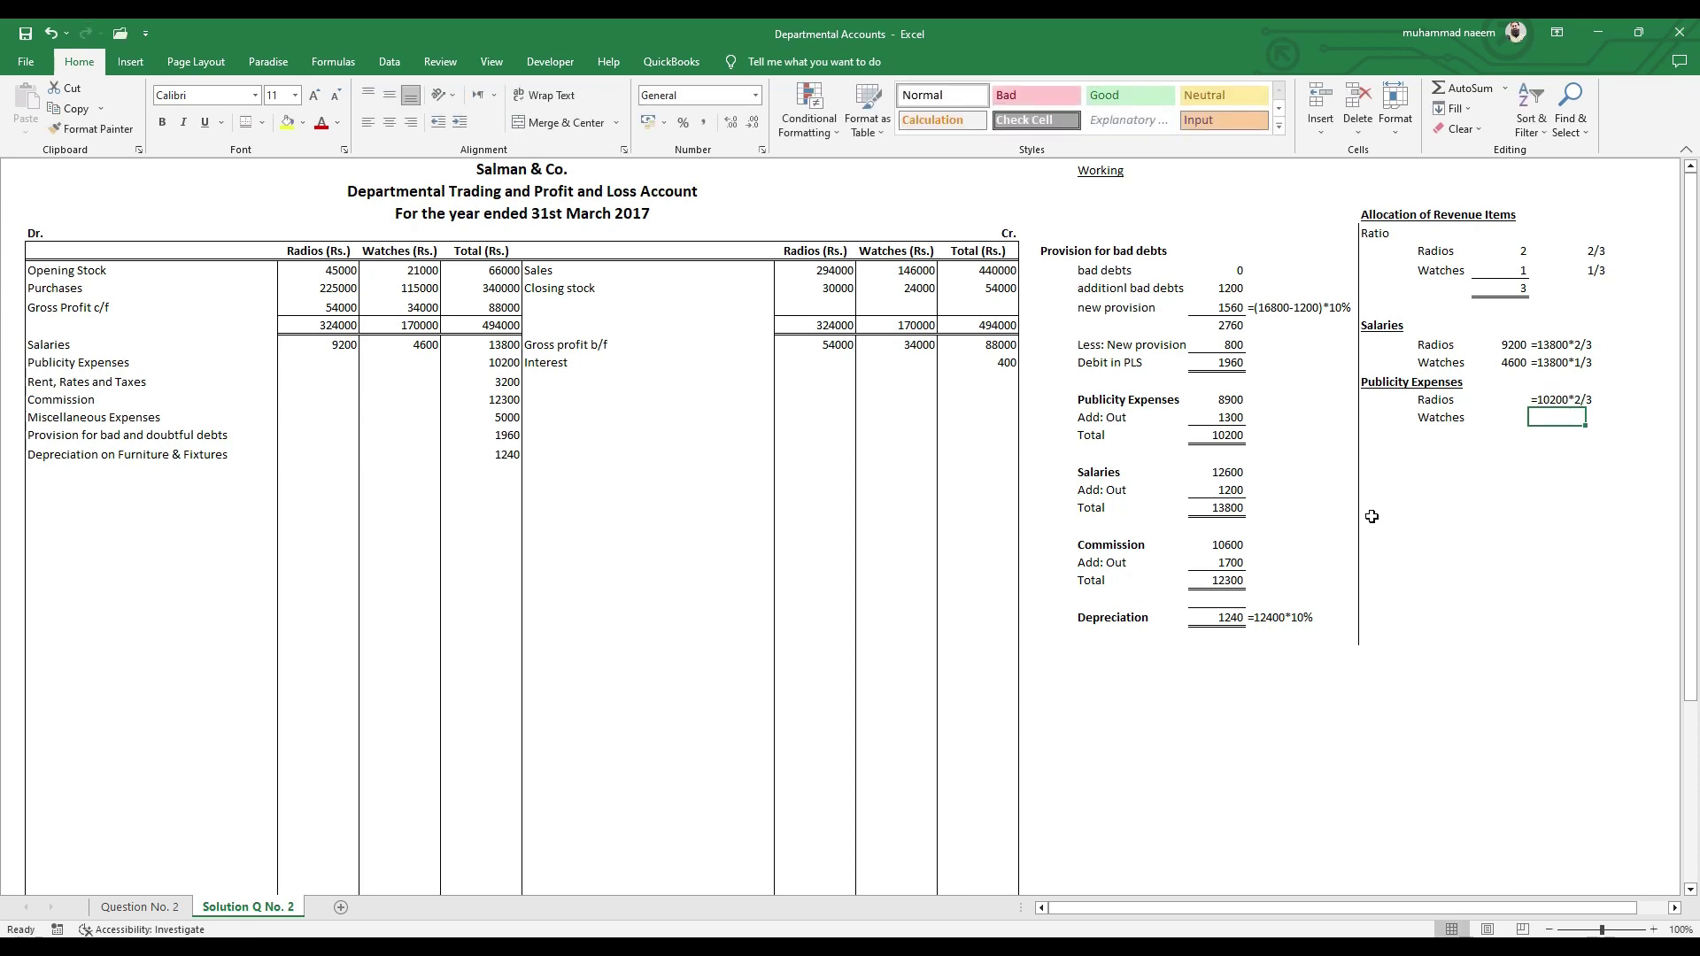
# - Calculate the Radios share of publicity expenses by reusing the copied expression as the formula =10200*2/3 in the amount column
pyautogui.press('F2')
pyautogui.hotkey('shift', 'Left')
pyautogui.hotkey('shift', 'Left')
pyautogui.hotkey('shift', 'Left')
pyautogui.hotkey('shift', 'Left')
pyautogui.hotkey('shift', 'Left')
pyautogui.hotkey('shift', 'Left')
pyautogui.hotkey('shift', 'Left')
pyautogui.hotkey('shift', 'Left')
pyautogui.hotkey('shift', 'Left')
pyautogui.hotkey('shift', 'Left')
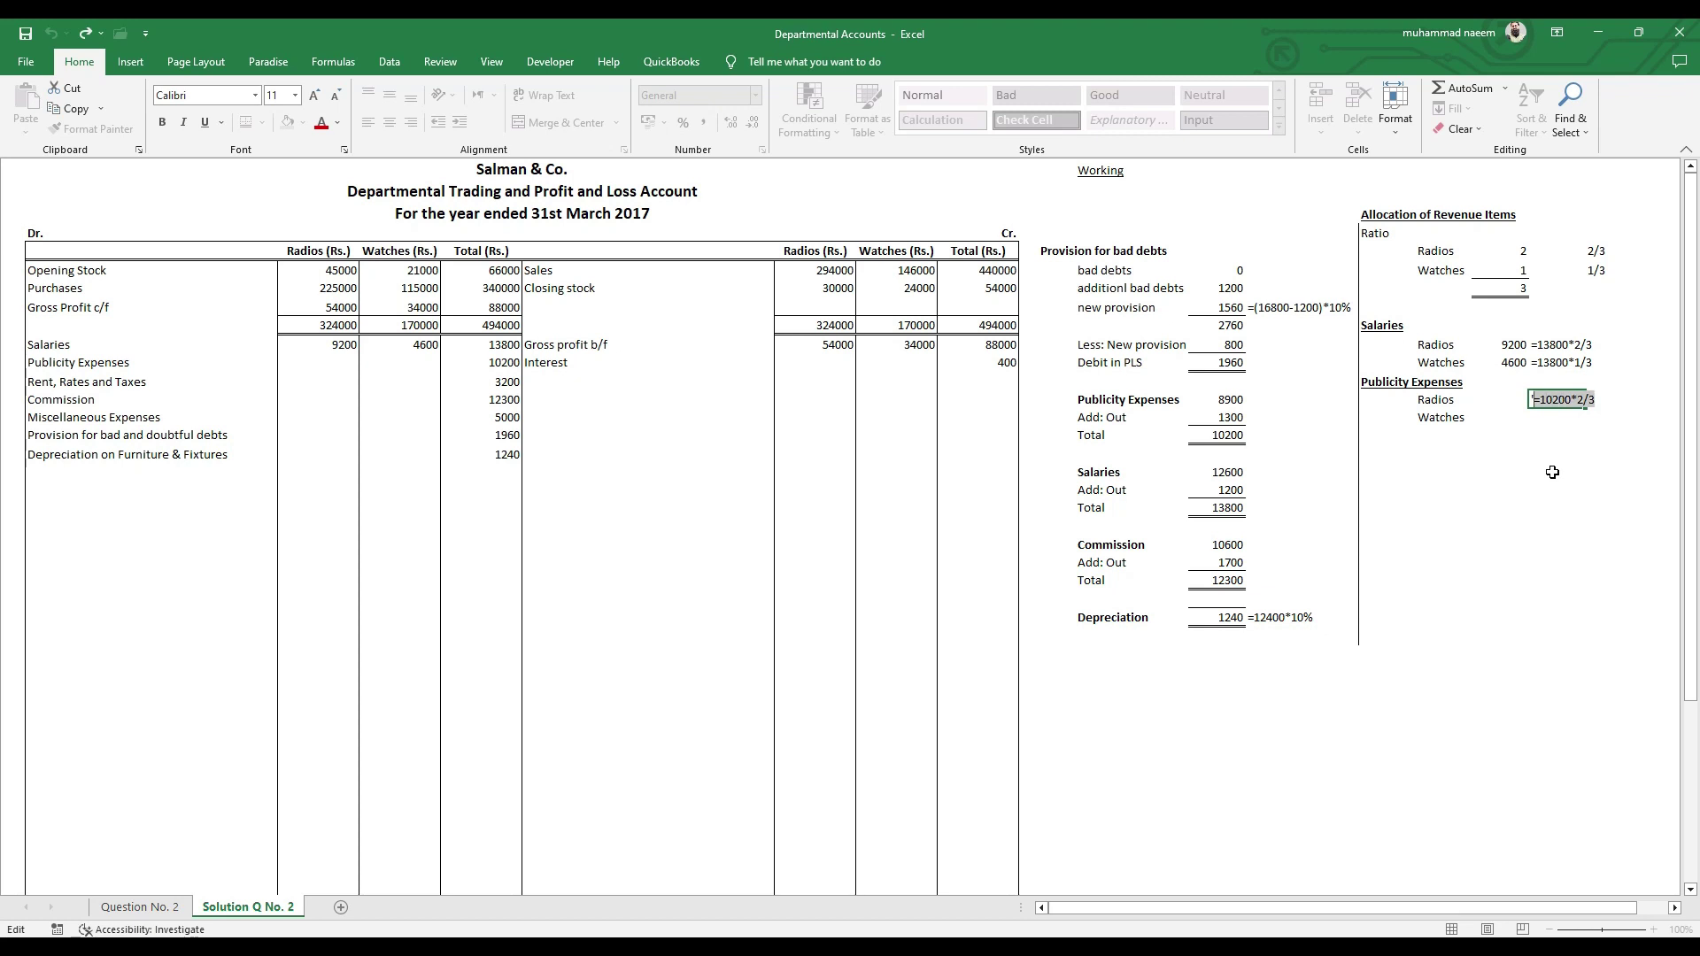
pyautogui.hotkey('ctrl', 'c')
pyautogui.press('Escape')
pyautogui.press('Left')
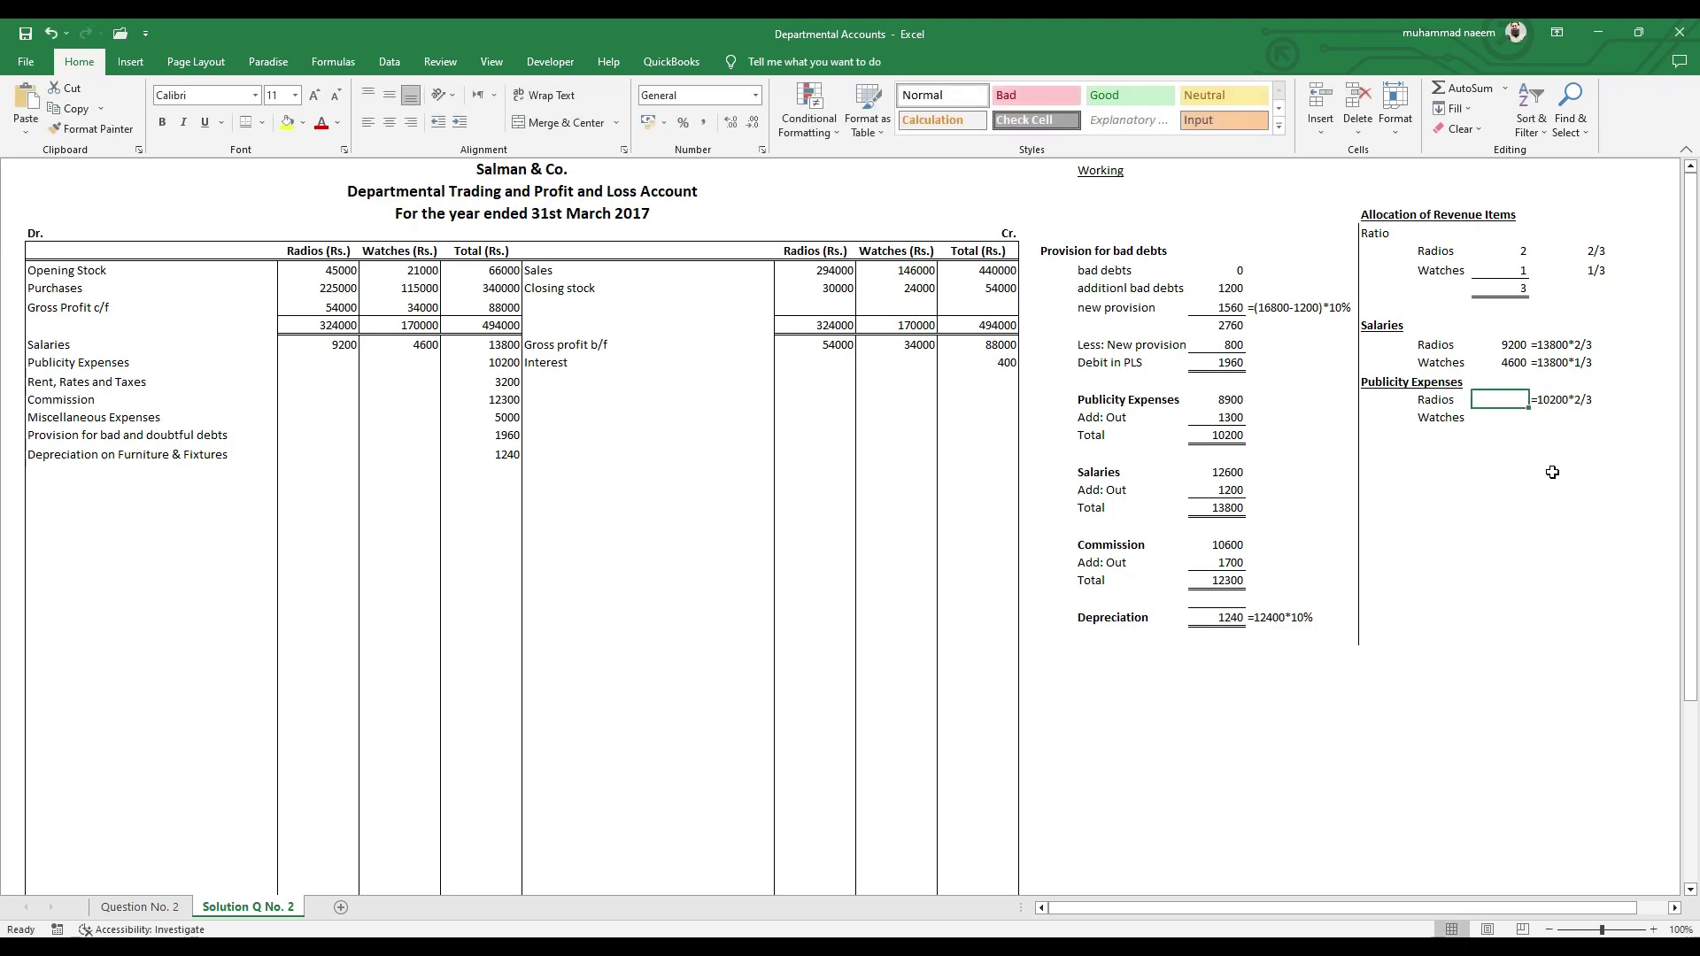
pyautogui.write('=')
pyautogui.hotkey('ctrl', 'v')
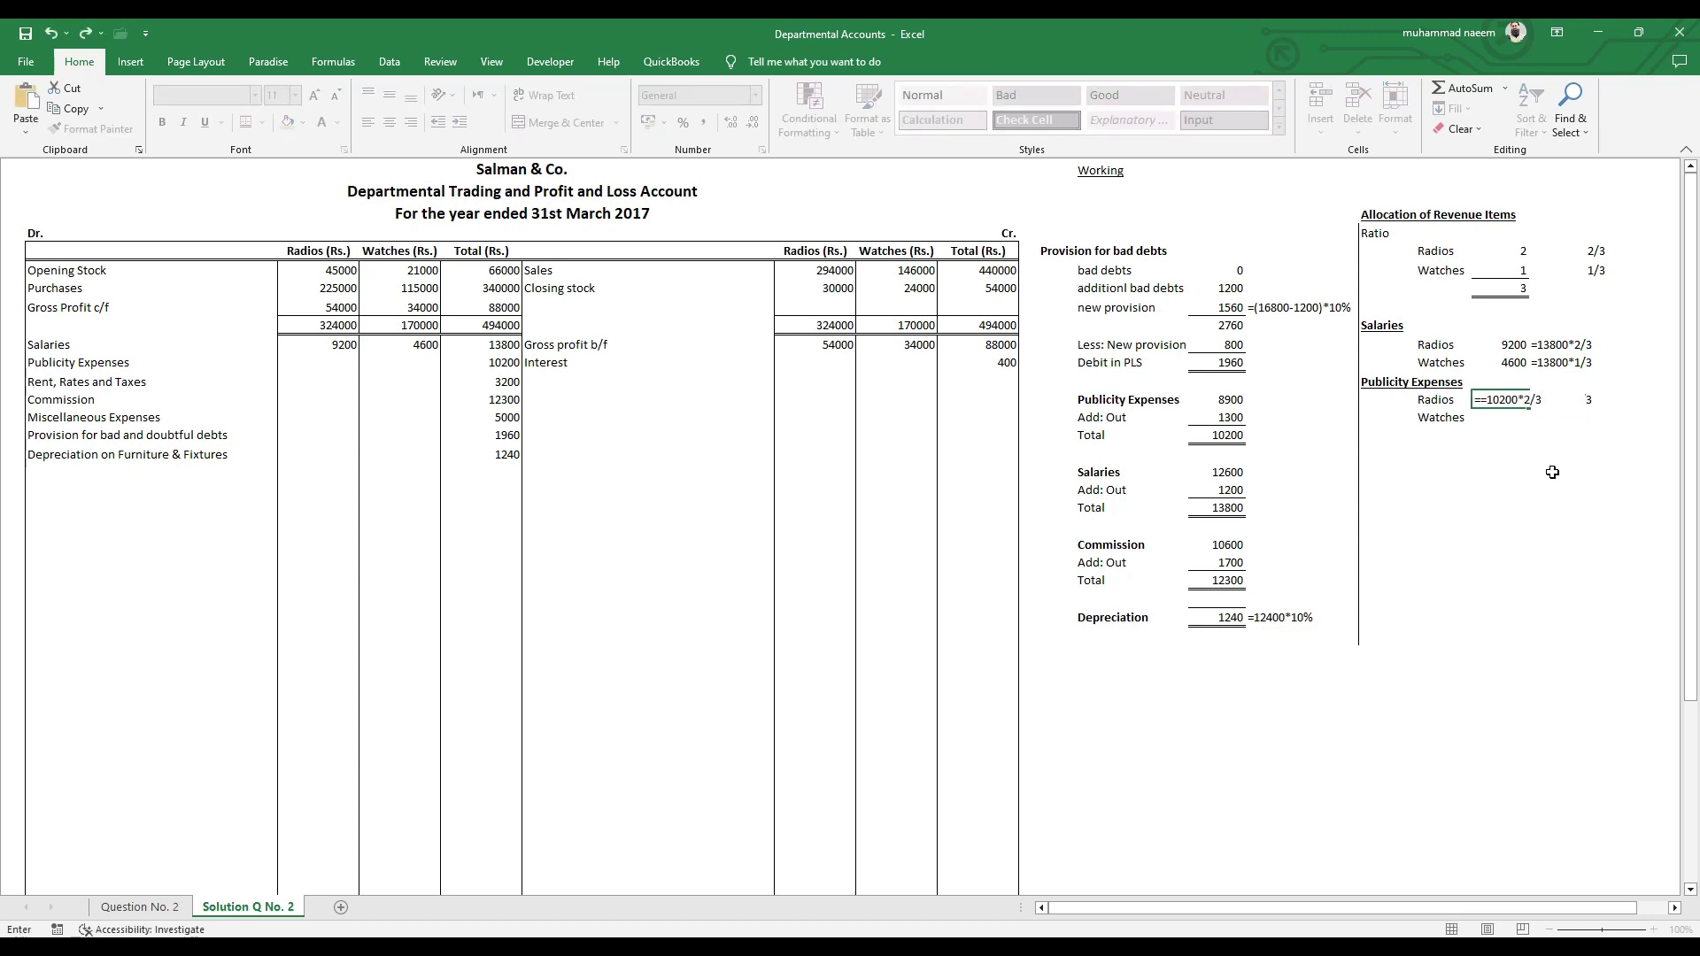
pyautogui.press('Return')
pyautogui.press('Return')
# - Write the working =10200*1/3 as text in the Watches row under Publicity Expenses
pyautogui.press('Down')
pyautogui.press('Right')
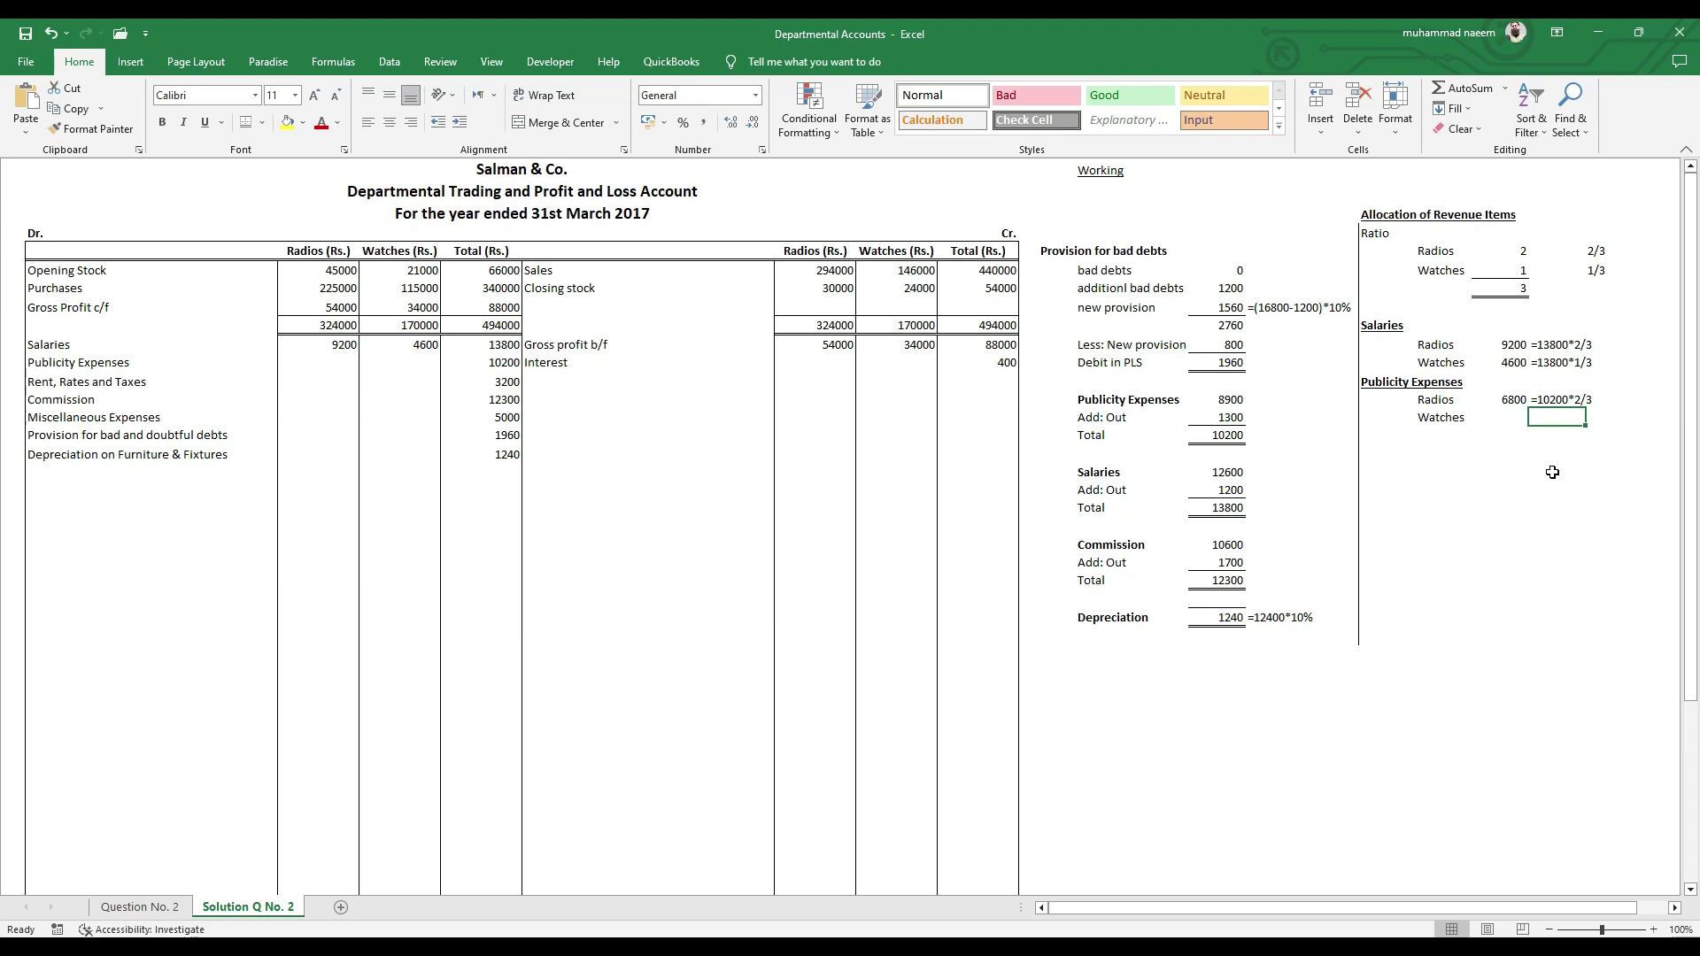
pyautogui.hotkey('ctrl', 'v')
pyautogui.press('BackSpace')
pyautogui.write('1')
pyautogui.press('Return')
# - Calculate the Watches share of publicity expenses by reusing the text working as the formula =10200*1/3 in the amount column
pyautogui.press('Up')
pyautogui.press('F2')
pyautogui.hotkey('shift', 'Left')
pyautogui.hotkey('shift', 'Left')
pyautogui.hotkey('shift', 'Left')
pyautogui.hotkey('shift', 'Left')
pyautogui.hotkey('shift', 'Left')
pyautogui.hotkey('shift', 'Left')
pyautogui.hotkey('shift', 'Left')
pyautogui.hotkey('shift', 'Left')
pyautogui.hotkey('shift', 'Left')
pyautogui.hotkey('shift', 'Left')
pyautogui.hotkey('shift', 'Left')
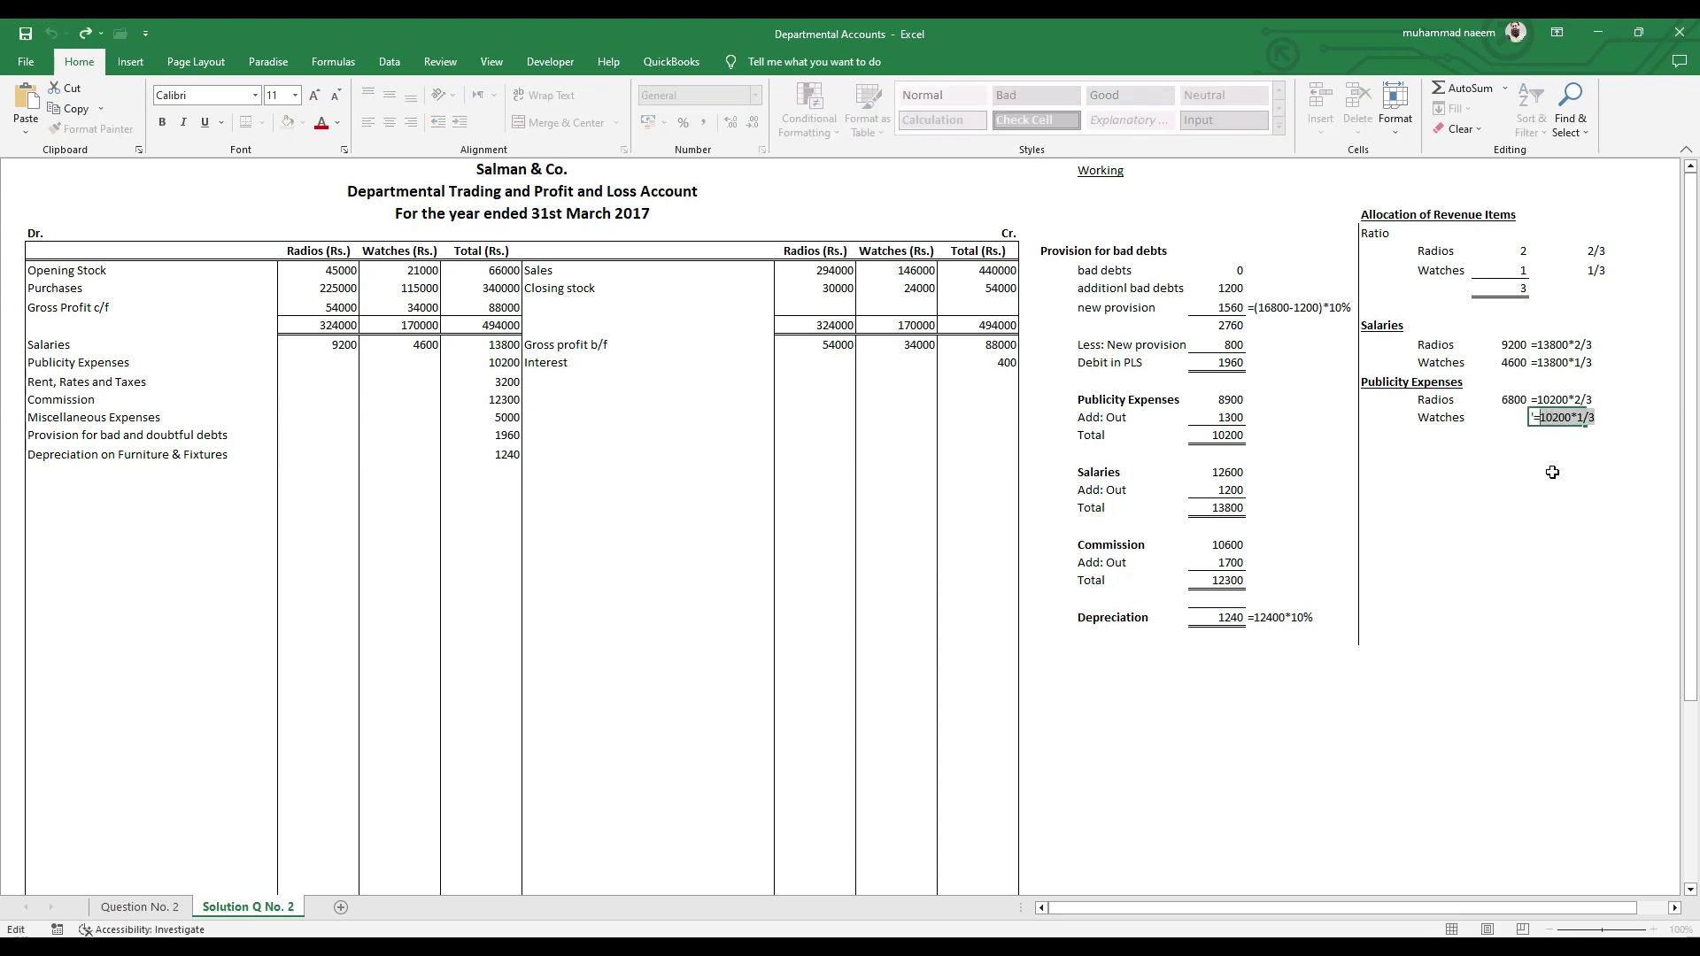
pyautogui.press('Escape')
pyautogui.press('Left')
pyautogui.write('=')
pyautogui.hotkey('ctrl', 'v')
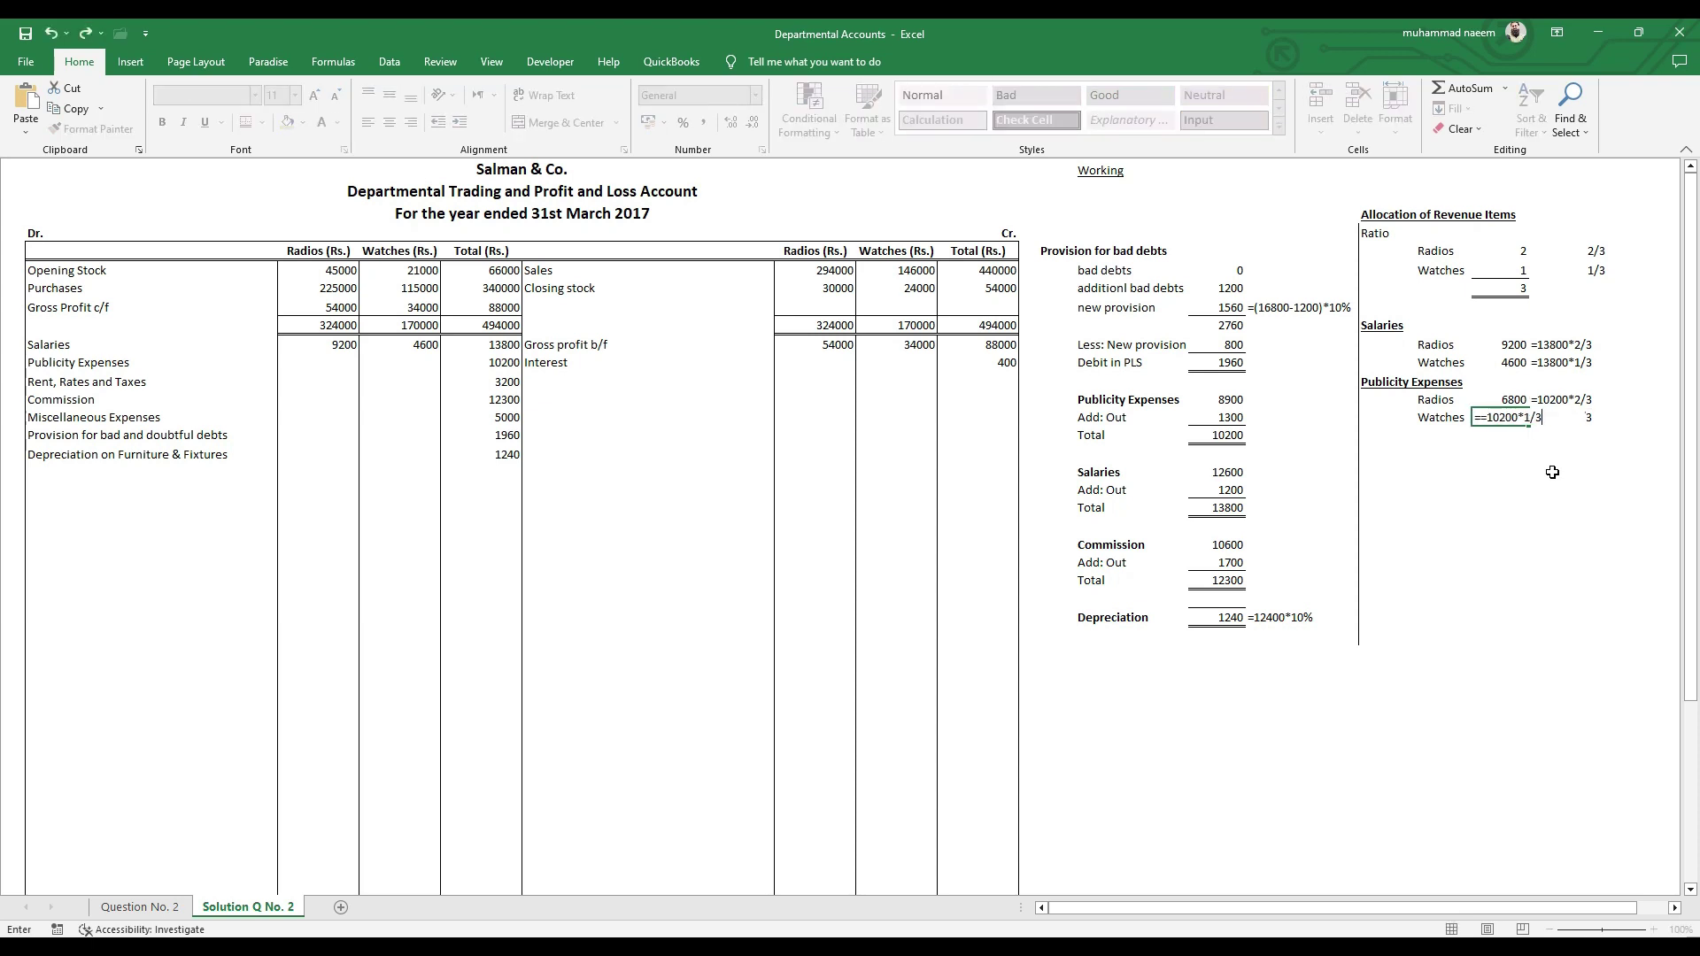
pyautogui.press('Return')
pyautogui.press('Return')
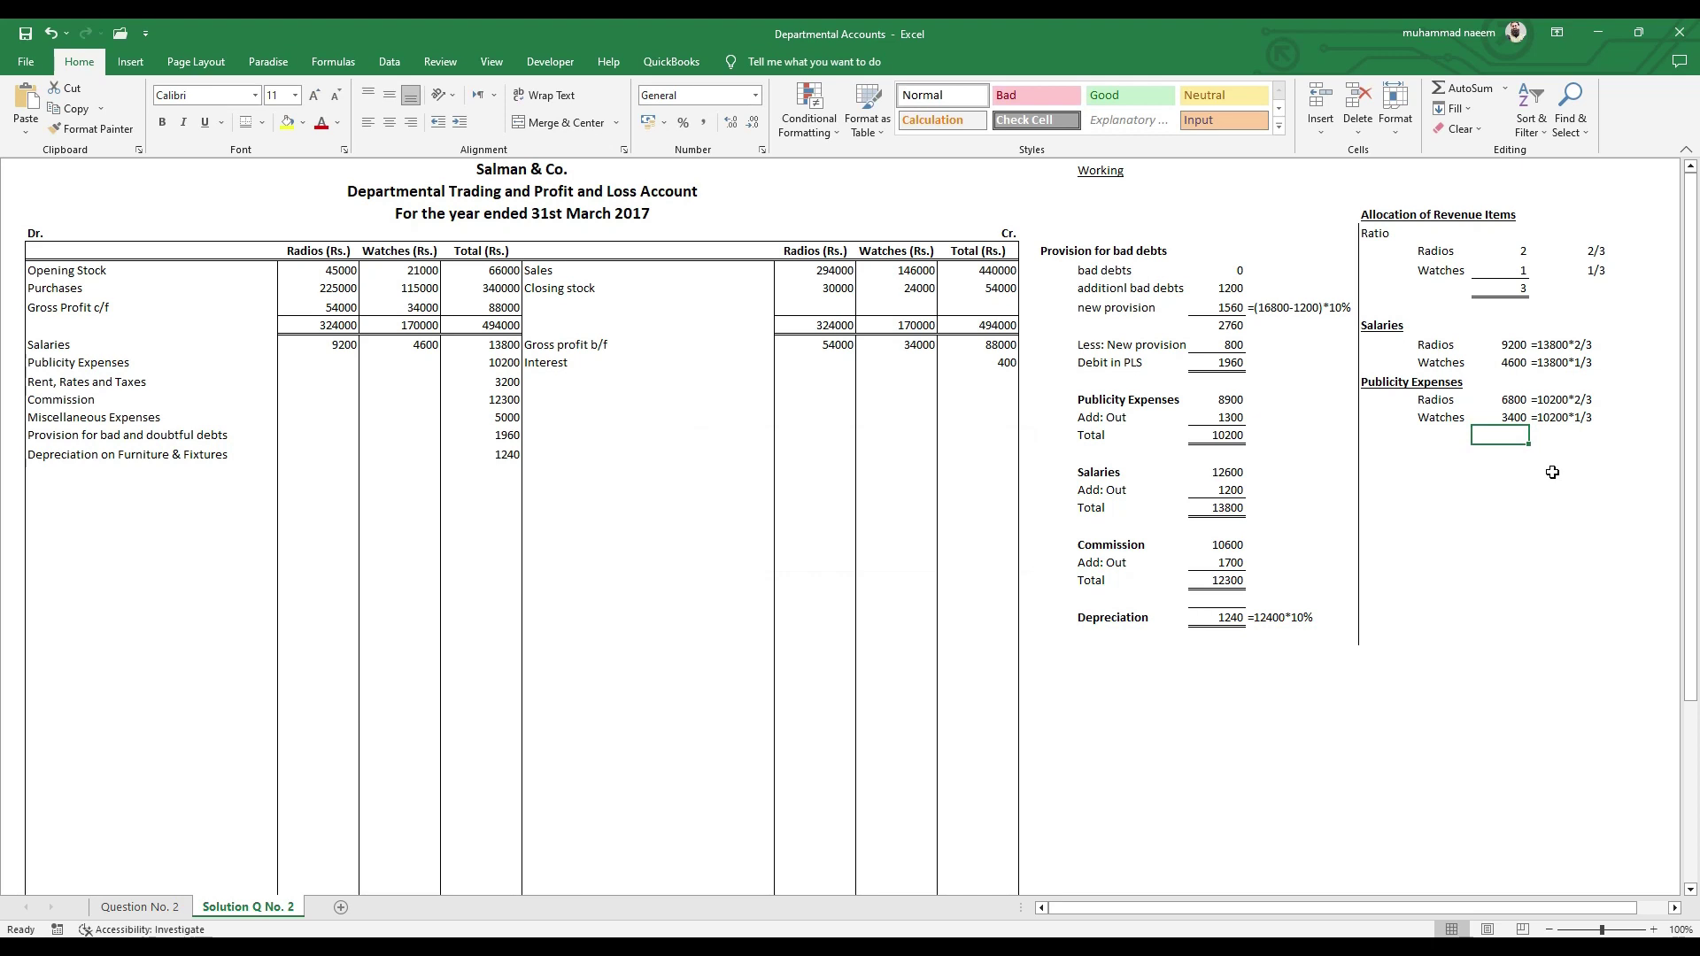
# - Enter 6800 for Radios and 3400 for Watches in the account's Publicity Expenses row
pyautogui.click(340, 371)
pyautogui.write('6800')
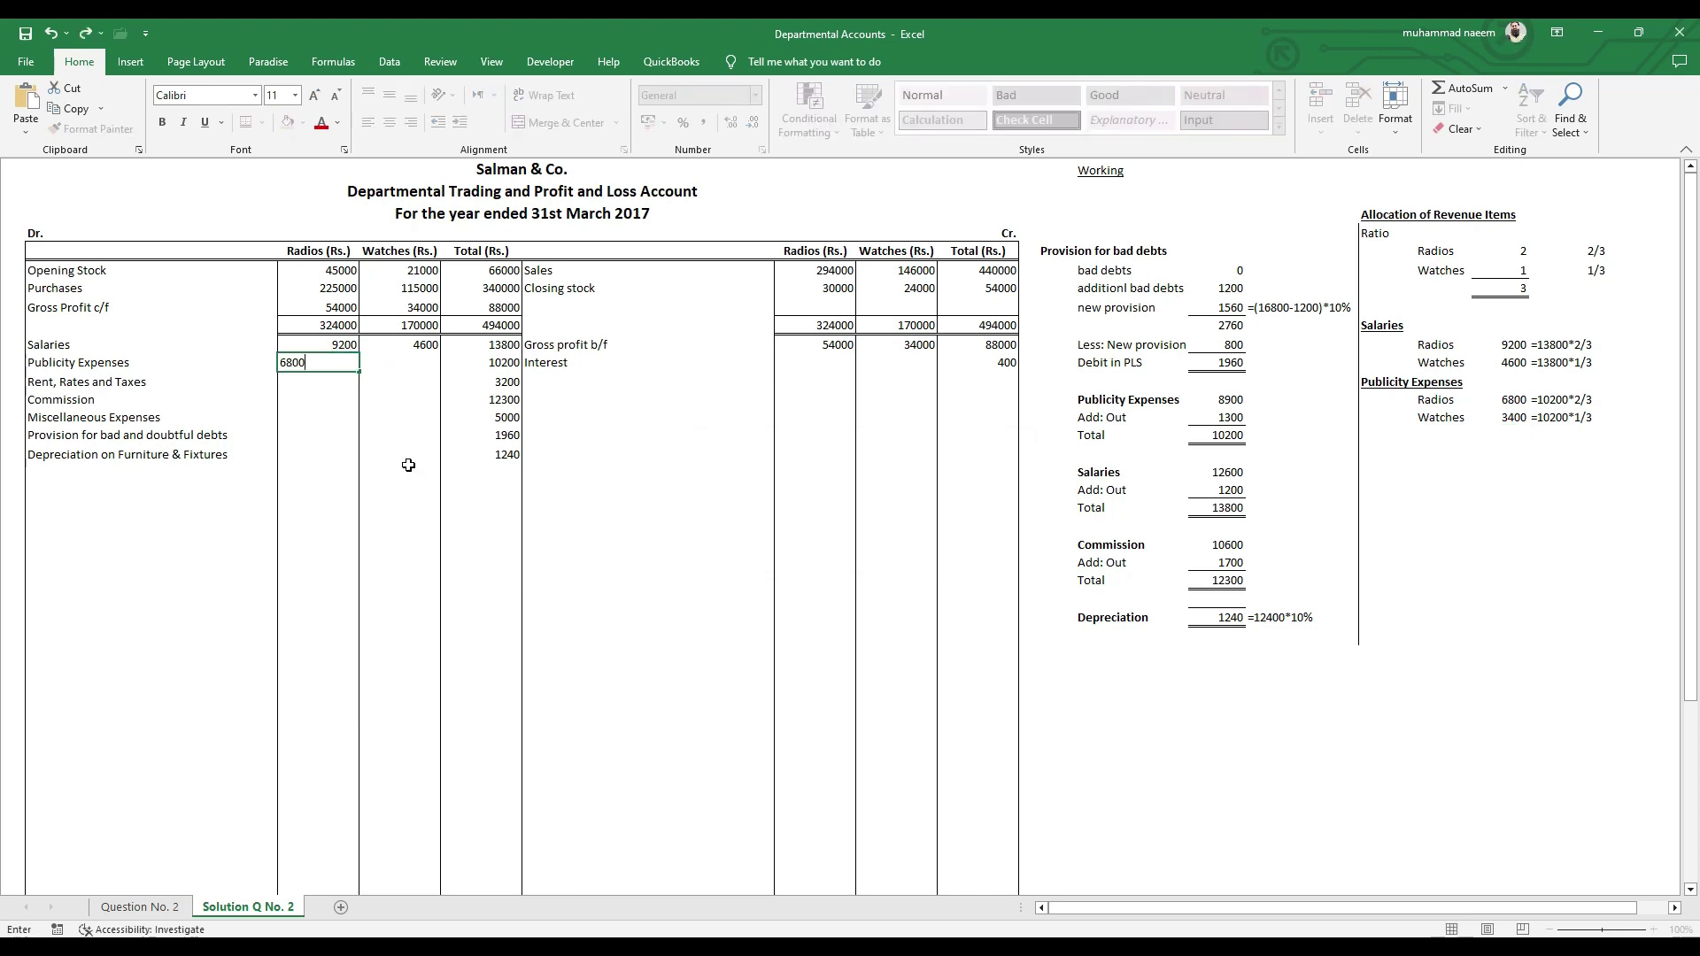
pyautogui.press('Tab')
pyautogui.write('3400')
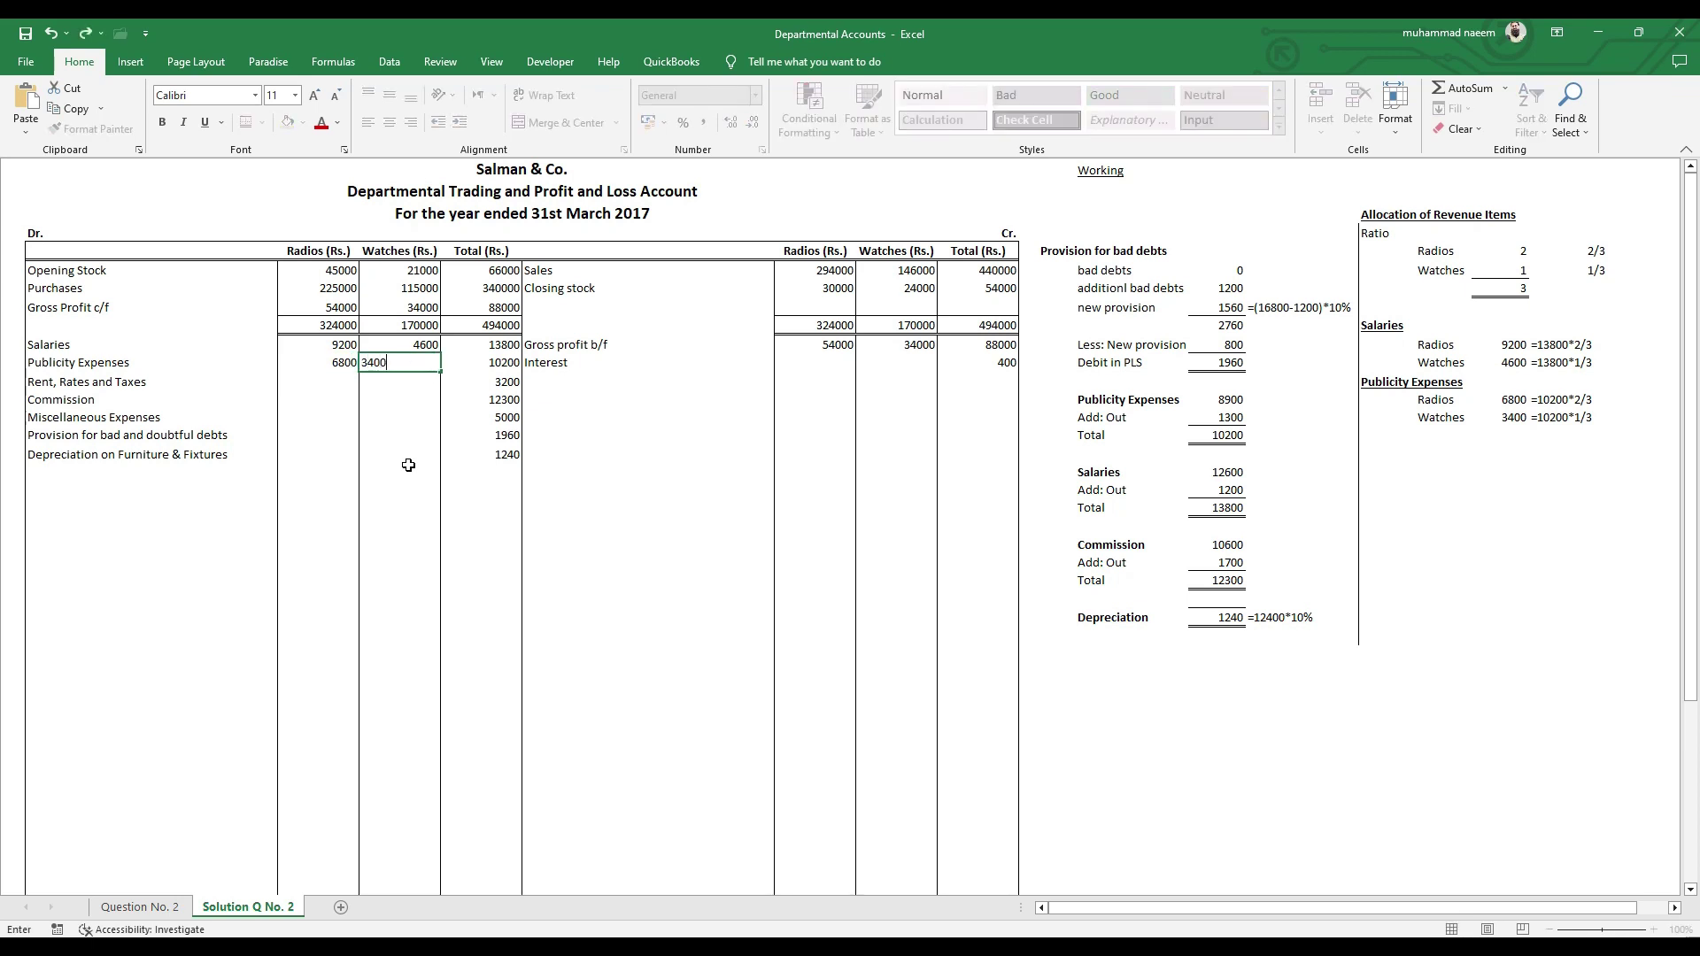
pyautogui.press('Return')
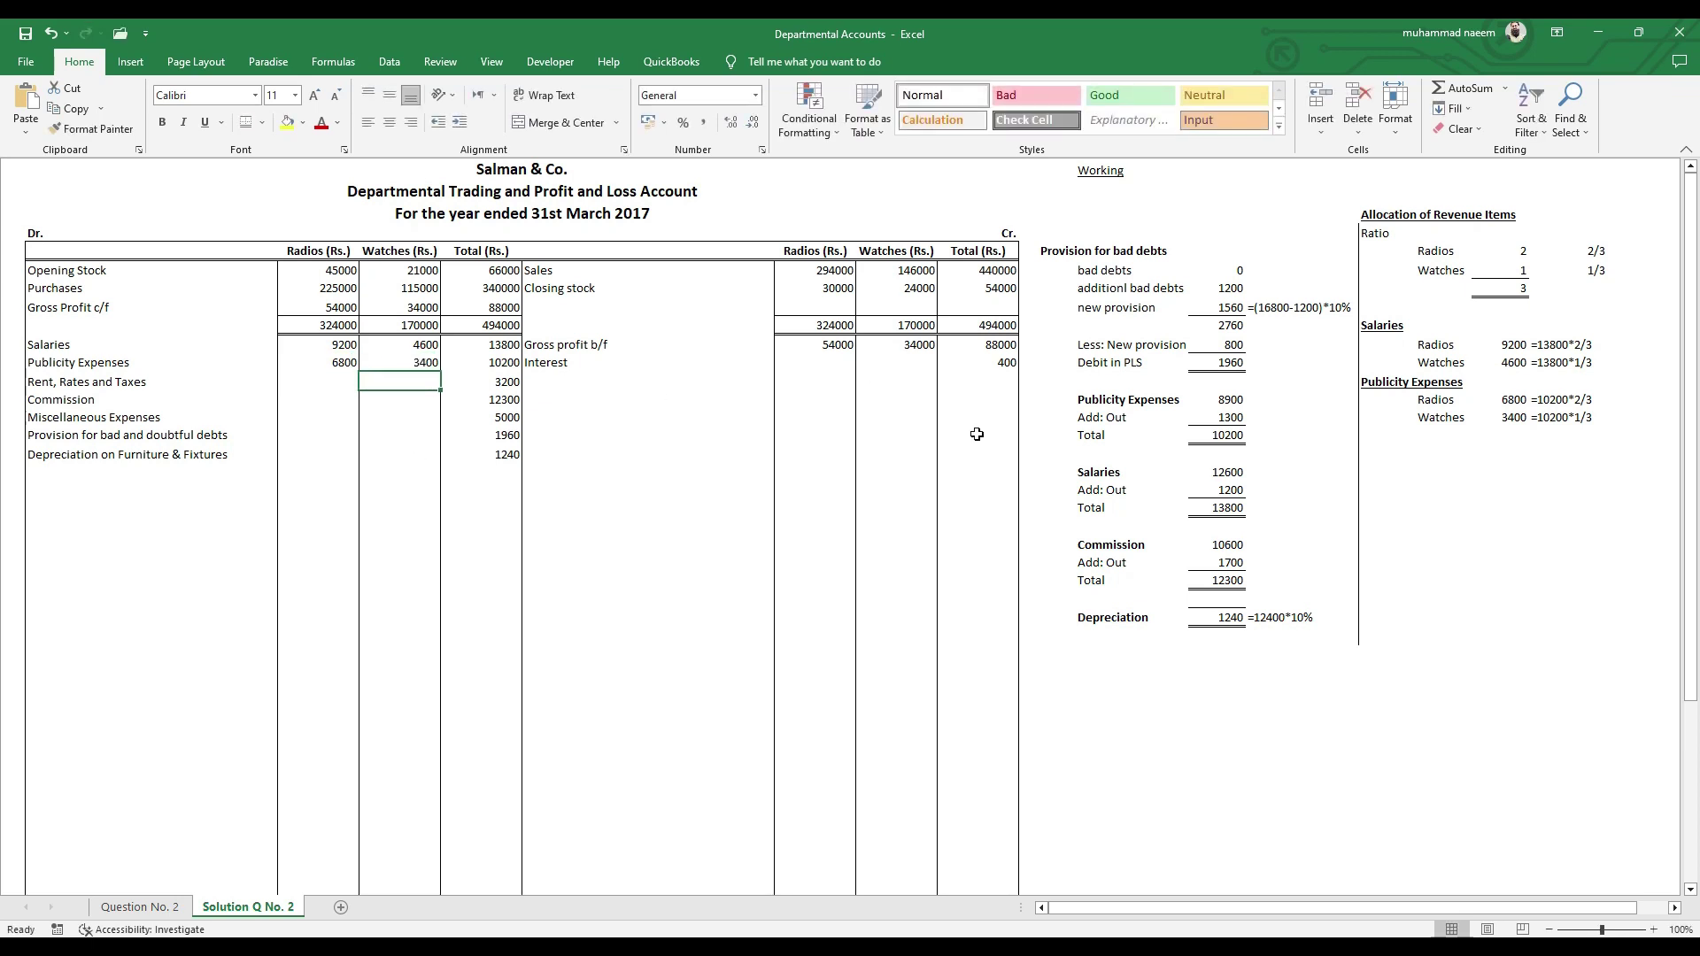
# - Add a bold, underlined heading Rent, Rates & Taxes directly below the publicity expenses allocation
pyautogui.click(1299, 447)
pyautogui.click(1388, 452)
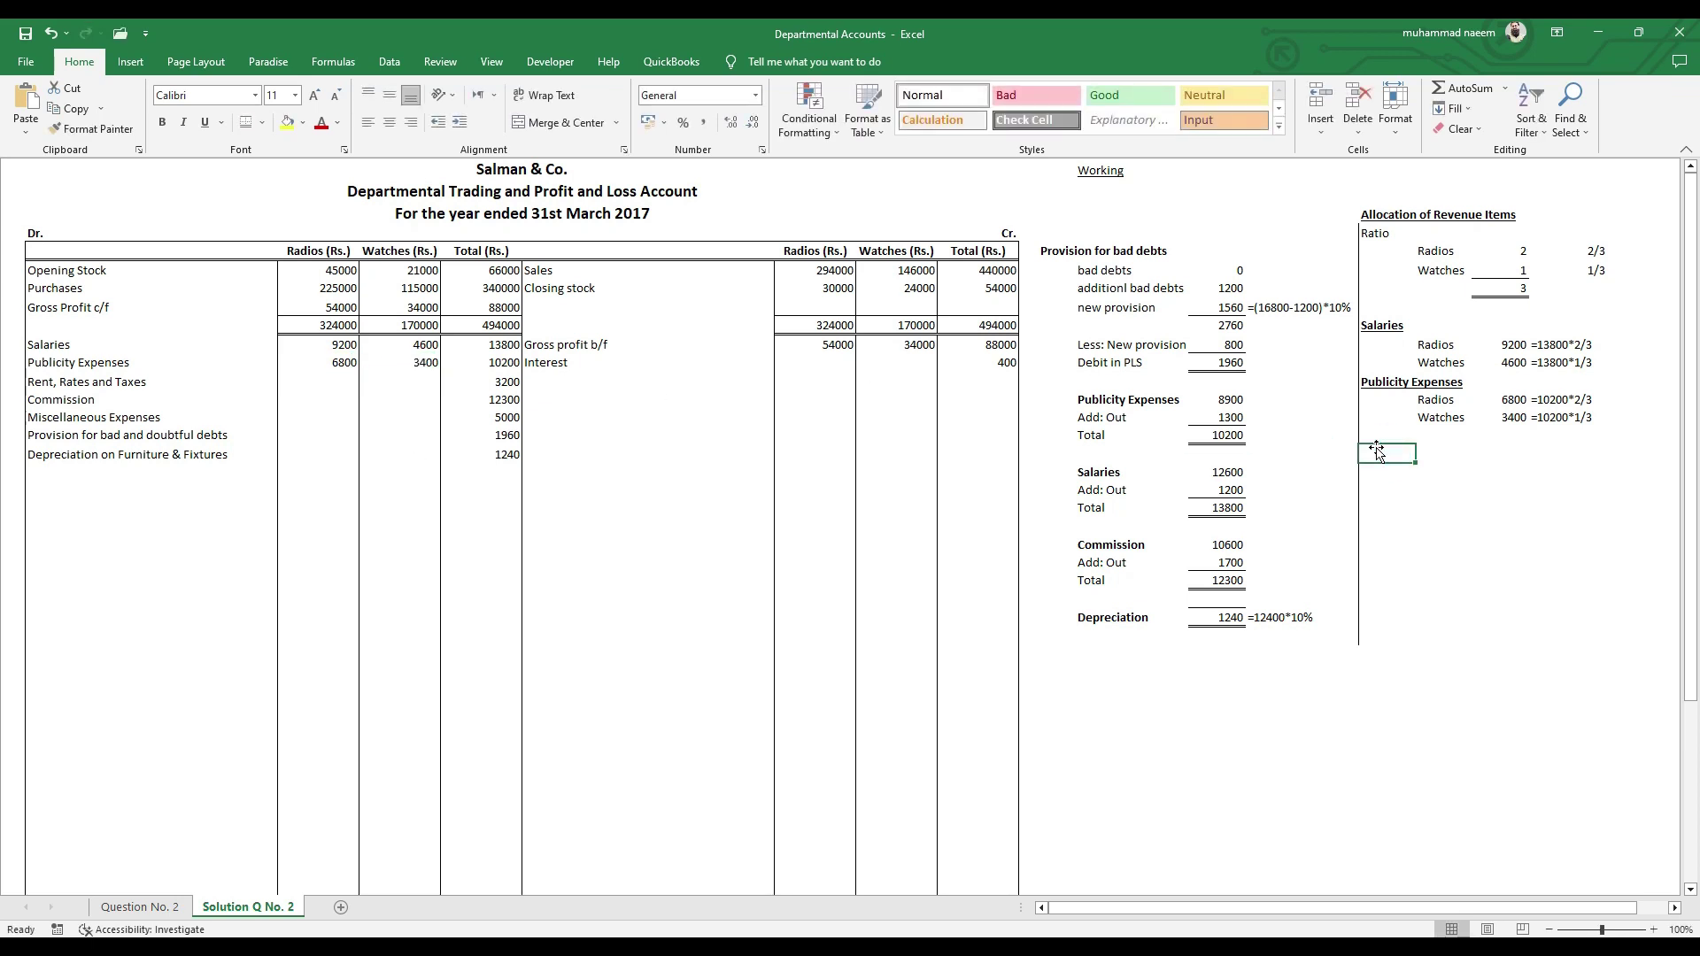
pyautogui.press('Up')
pyautogui.write('Rent, Rs')
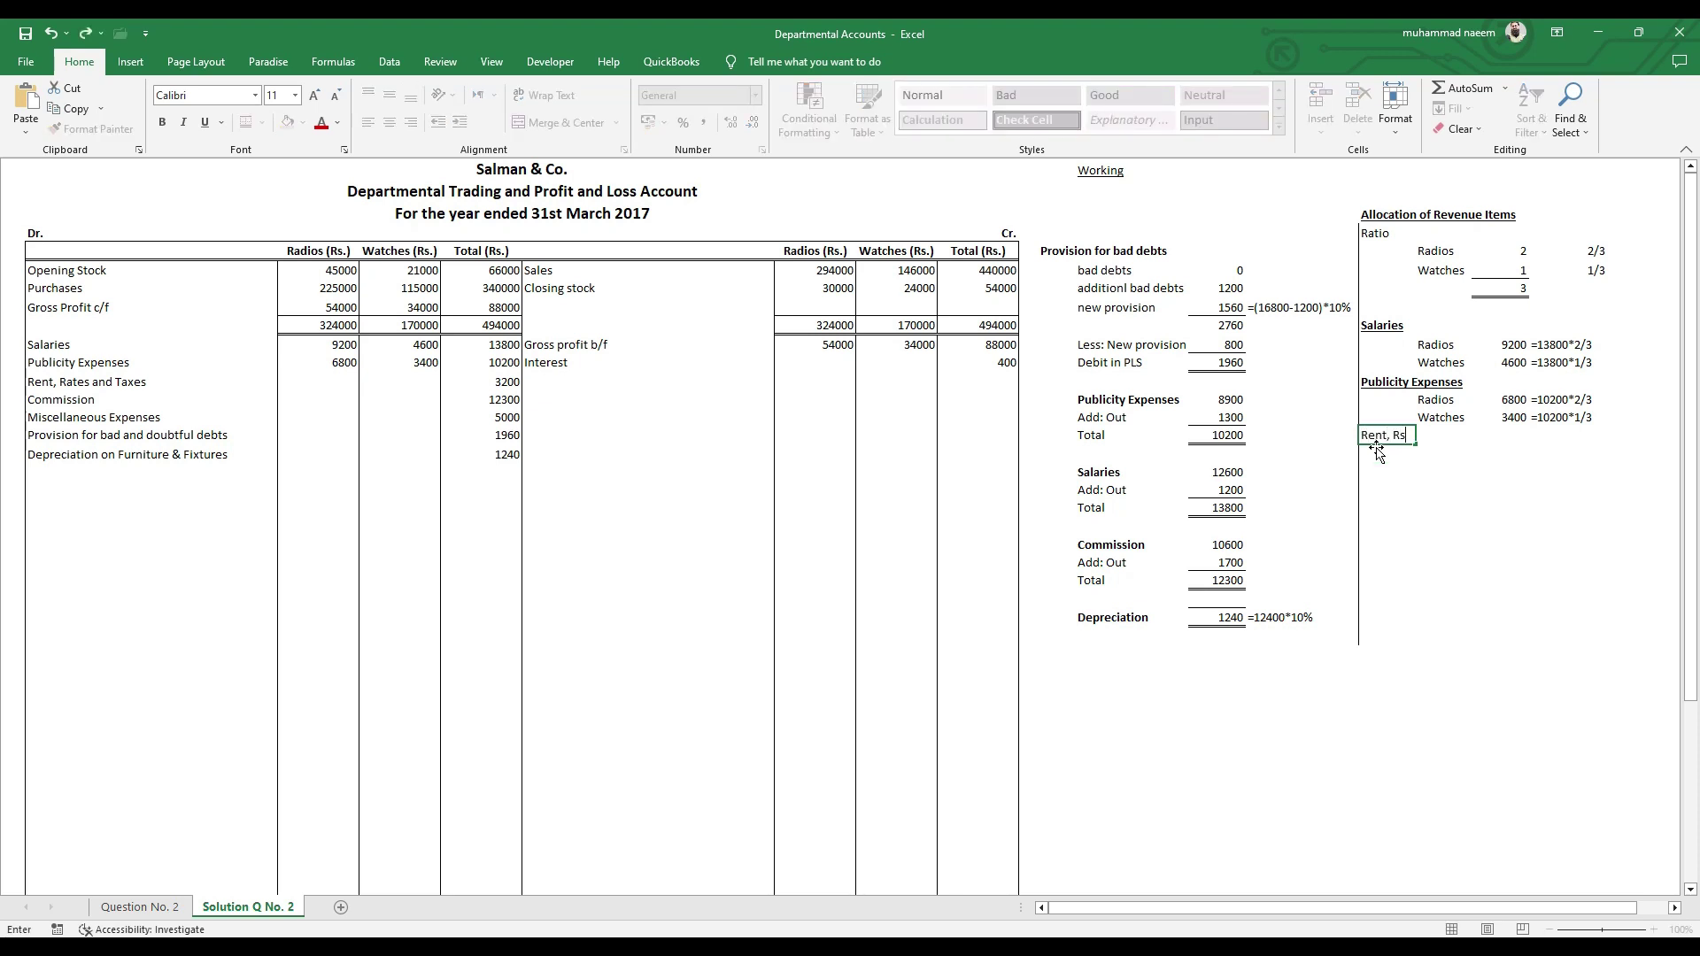
pyautogui.press('BackSpace')
pyautogui.write('ates & Taxes')
pyautogui.press('Return')
pyautogui.press('Up')
pyautogui.hotkey('ctrl', 'b')
pyautogui.hotkey('ctrl', 'u')
# - Copy the Radios and Watches labels from the publicity allocation to the rows under the Rent, Rates & Taxes heading
pyautogui.press('Down')
pyautogui.press('Right')
pyautogui.press('Up')
pyautogui.press('Up')
pyautogui.press('Up')
pyautogui.hotkey('shift', 'Down')
pyautogui.hotkey('ctrl', 'c')
pyautogui.press('Down')
pyautogui.press('Down')
pyautogui.press('Down')
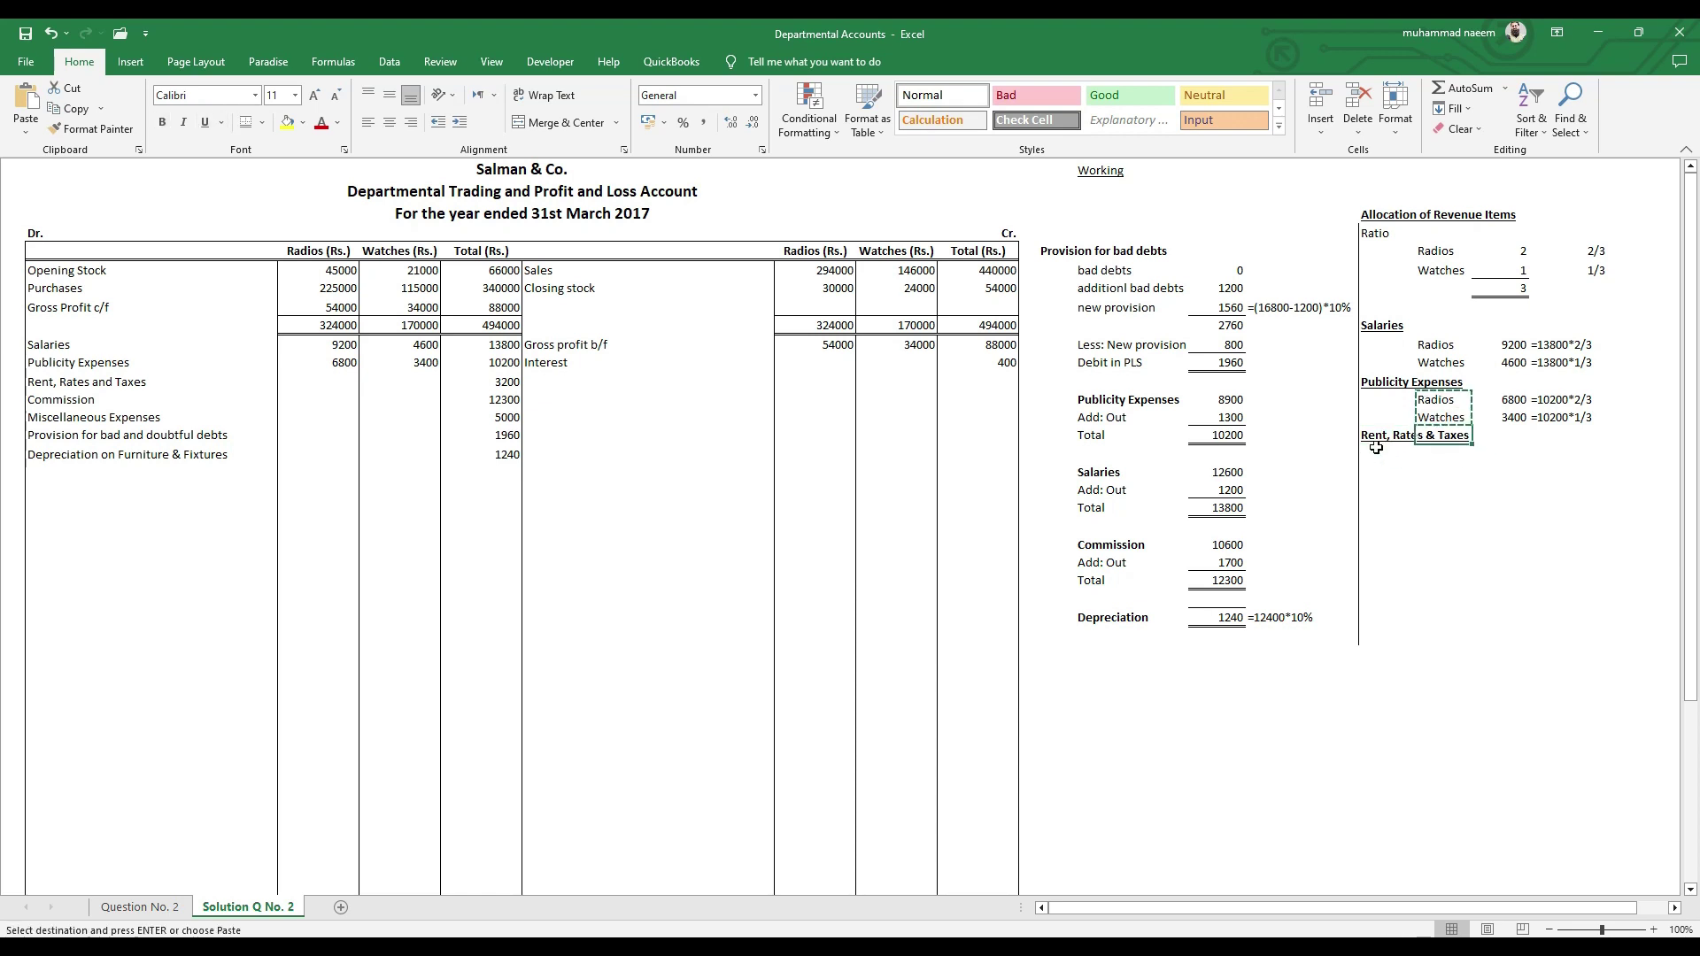
pyautogui.press('Return')
# - Write the workings =3200*2/3 for Radios and =3200*1/3 for Watches as text beside the empty amount column
pyautogui.press('Right')
pyautogui.press('Right')
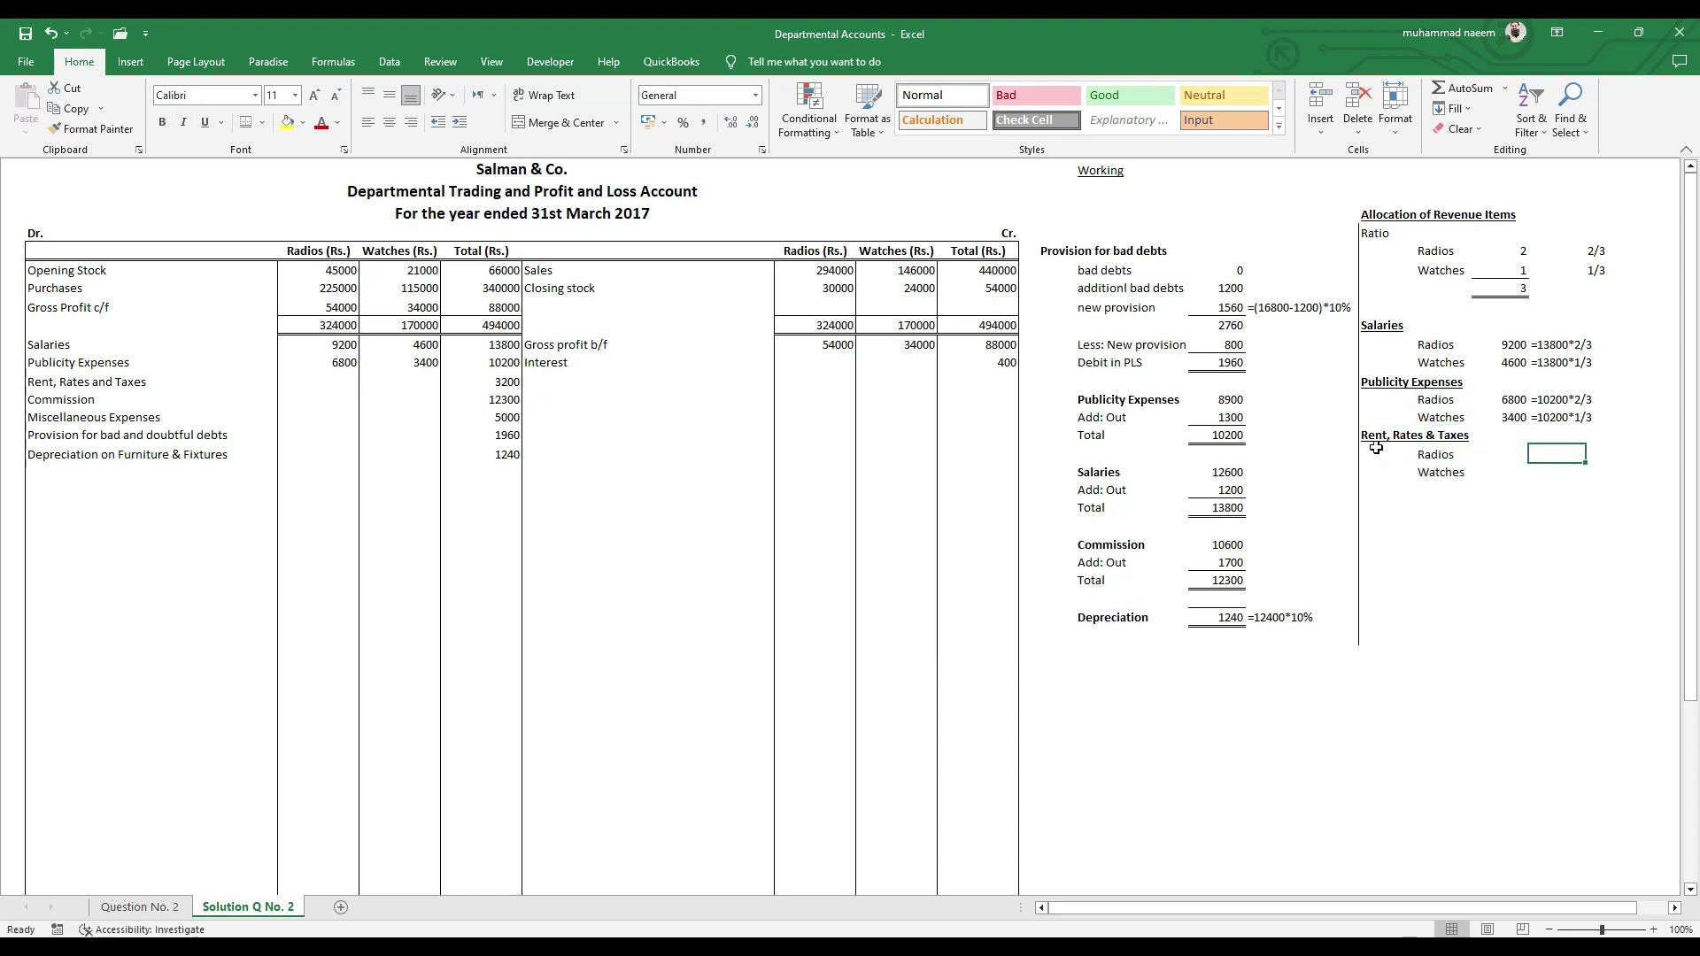
pyautogui.write('=')
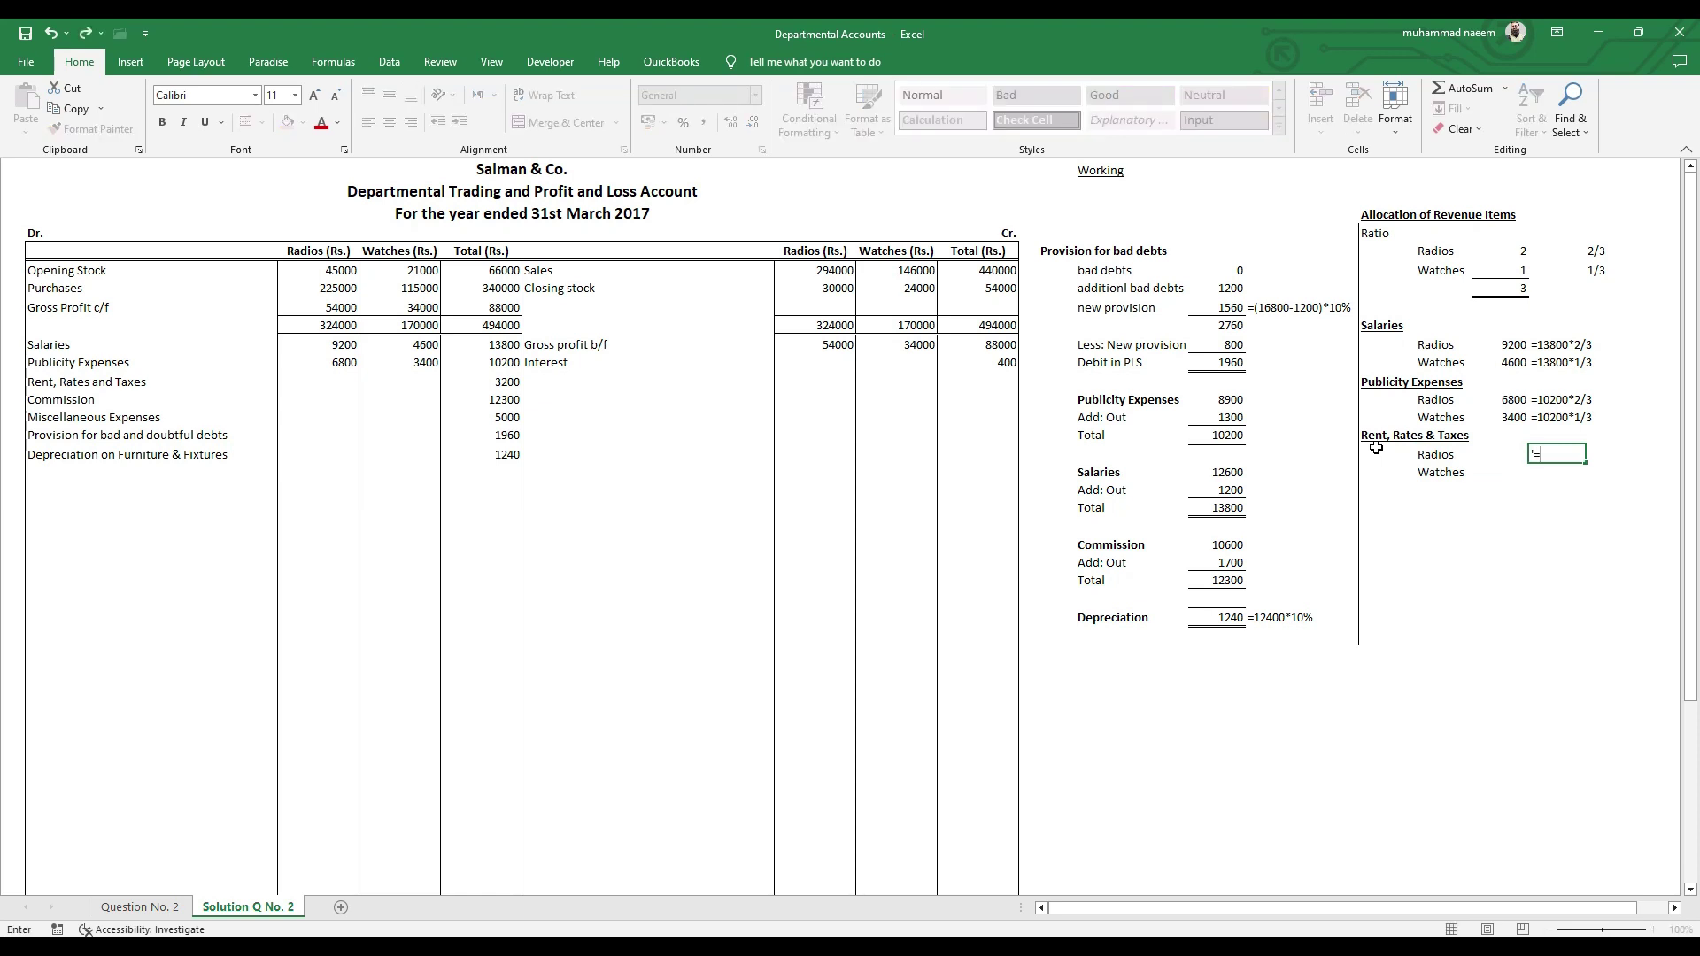
pyautogui.write('3200*2/3')
pyautogui.press('Return')
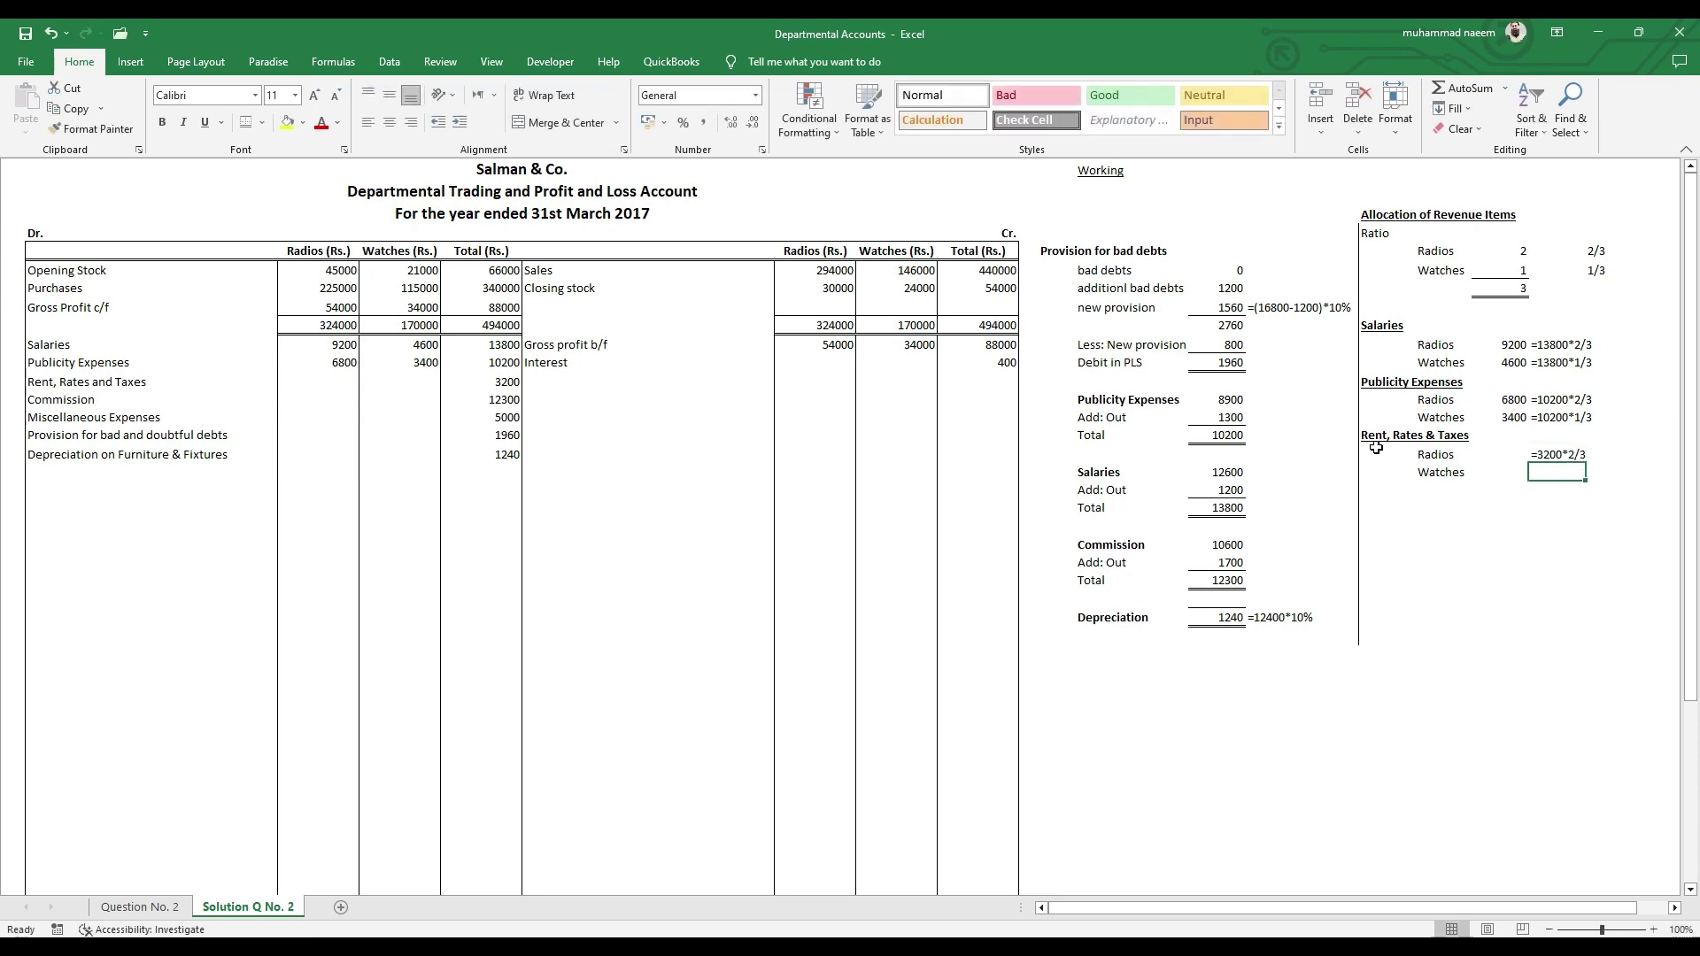
pyautogui.write("'")
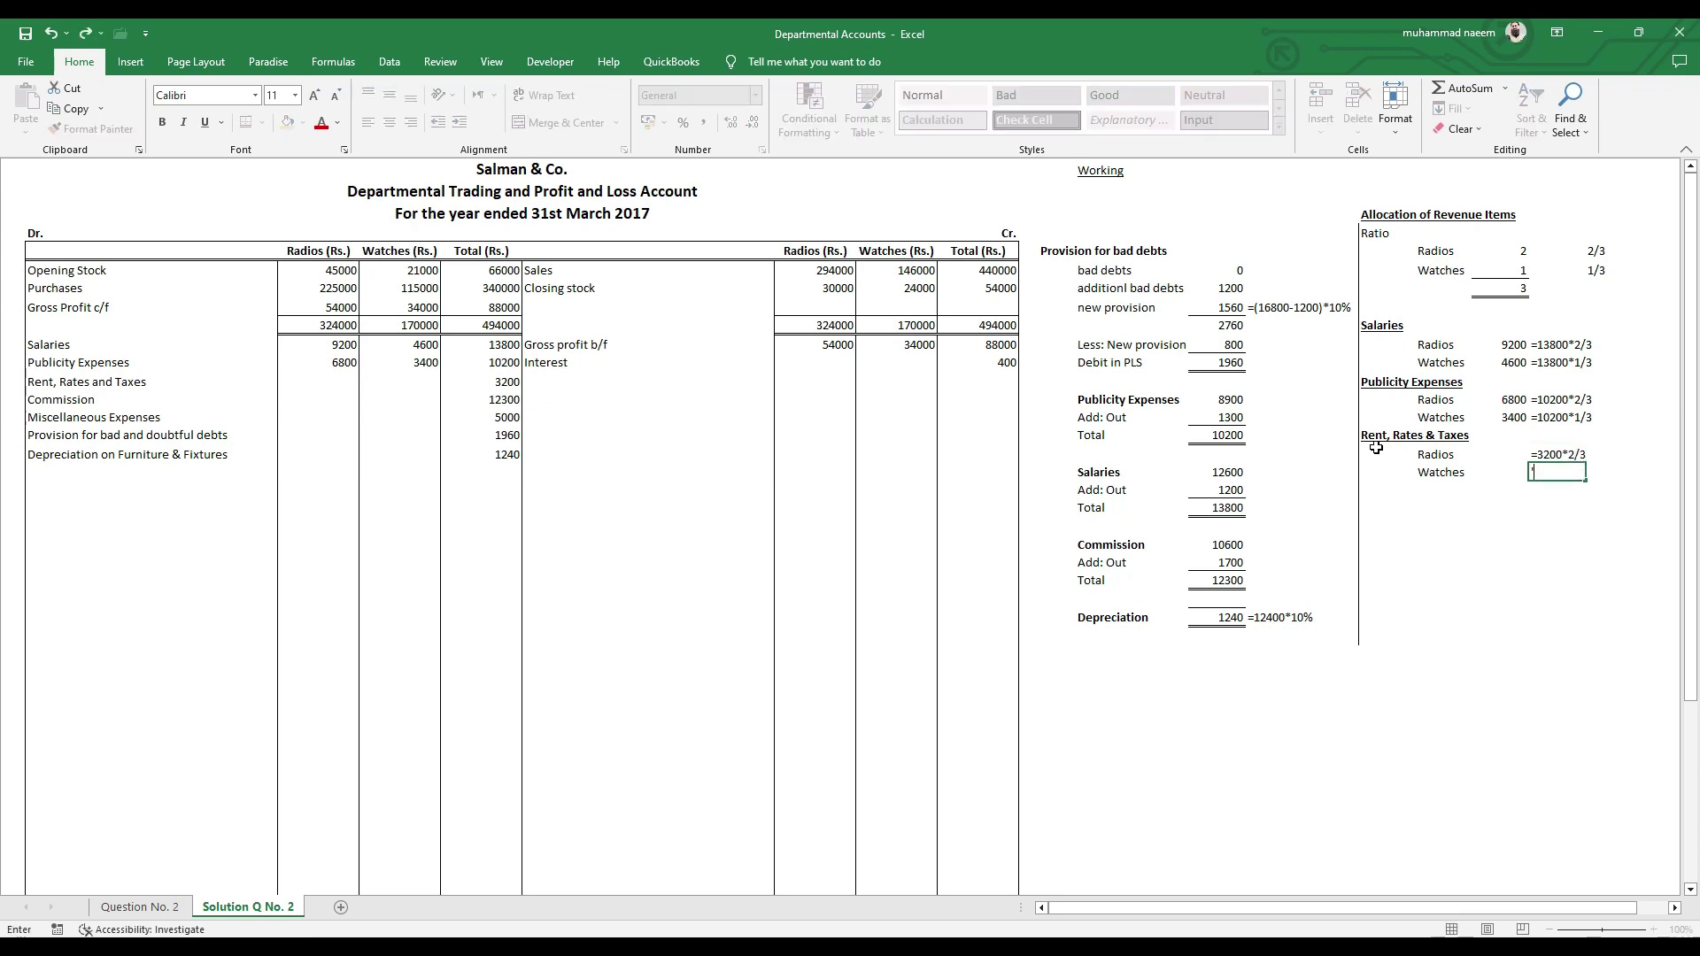
pyautogui.write('=3200*1/3')
pyautogui.press('Return')
pyautogui.press('Up')
pyautogui.press('Up')
pyautogui.press('F2')
pyautogui.hotkey('shift', 'Left')
pyautogui.hotkey('shift', 'Left')
pyautogui.hotkey('shift', 'Left')
pyautogui.hotkey('shift', 'Left')
pyautogui.hotkey('shift', 'Left')
pyautogui.hotkey('shift', 'Left')
pyautogui.hotkey('shift', 'Left')
pyautogui.hotkey('shift', 'Left')
pyautogui.hotkey('shift', 'Left')
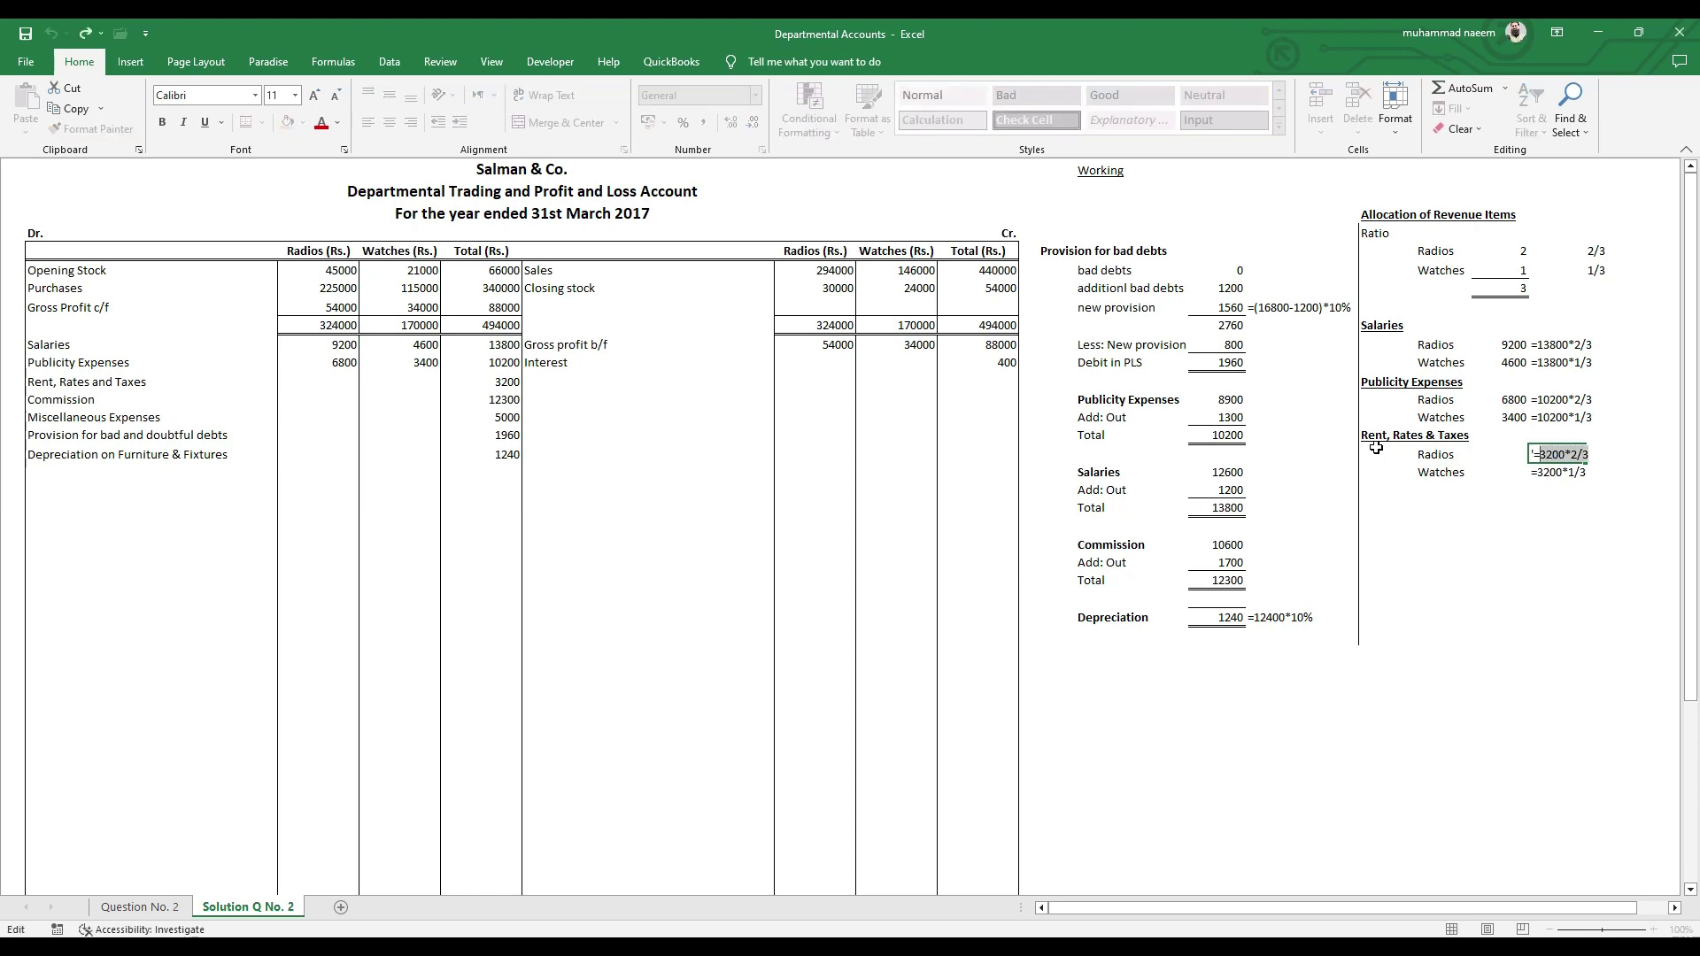
pyautogui.write('C')
pyautogui.hotkey('ctrl', 'z')
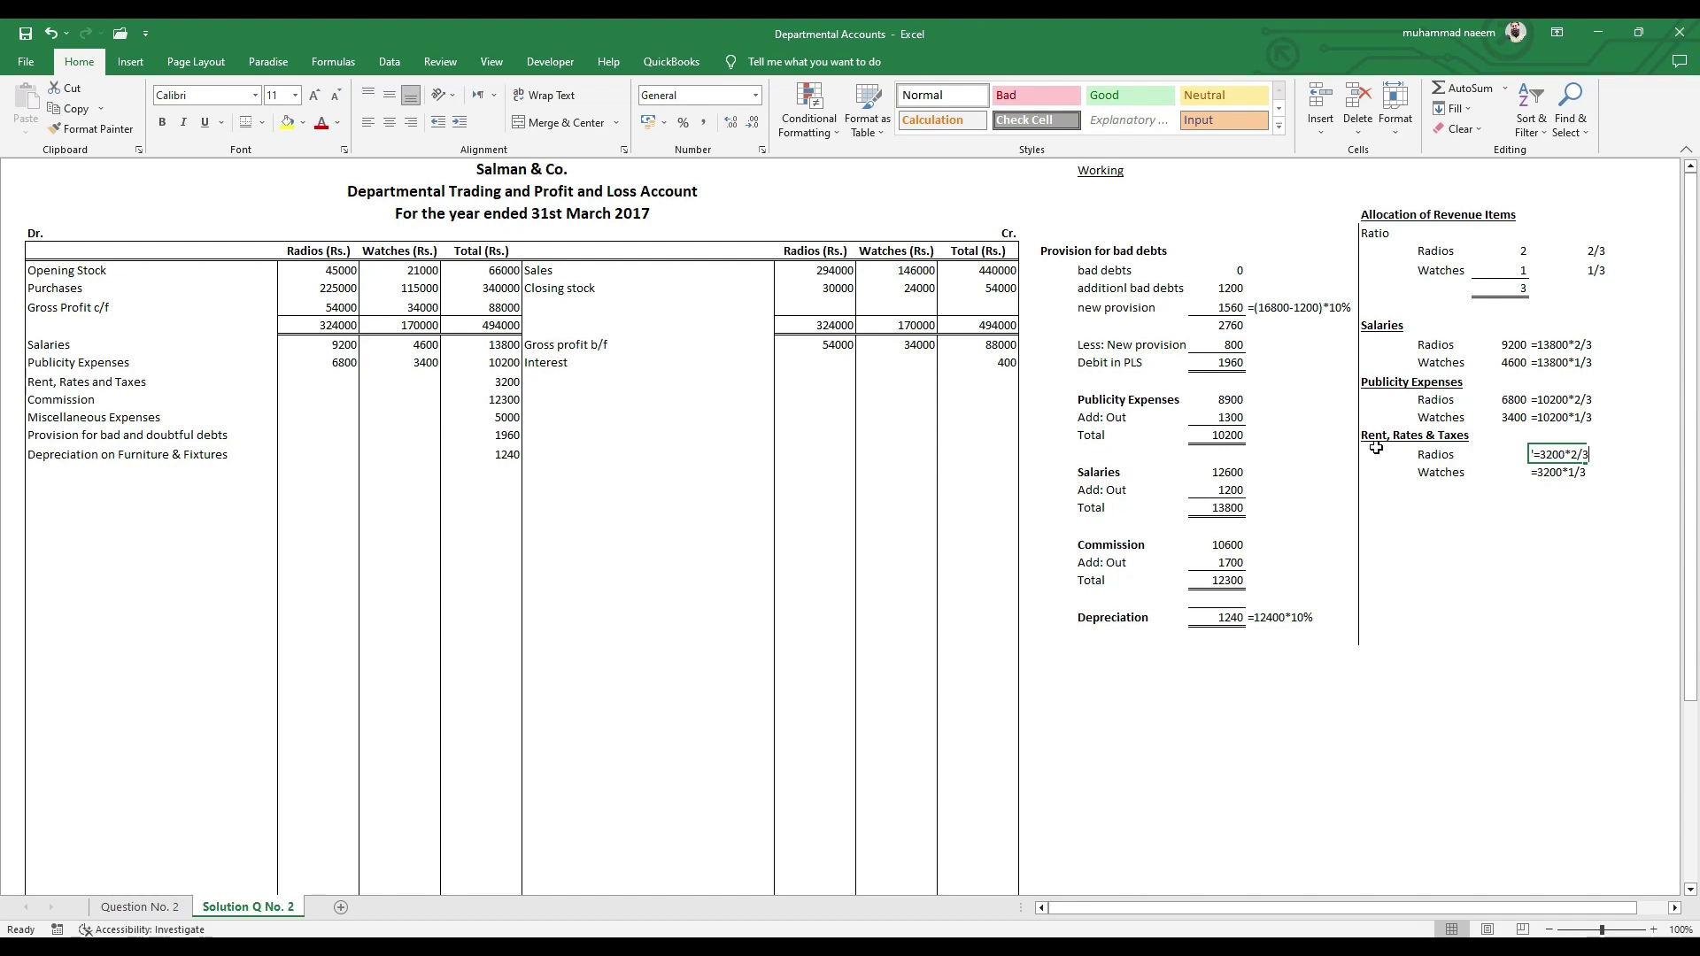
pyautogui.hotkey('shift', 'Left')
pyautogui.hotkey('shift', 'Left')
pyautogui.hotkey('shift', 'Left')
pyautogui.hotkey('shift', 'Left')
pyautogui.hotkey('shift', 'Left')
pyautogui.hotkey('shift', 'Left')
pyautogui.hotkey('shift', 'Left')
pyautogui.hotkey('shift', 'Left')
pyautogui.hotkey('shift', 'Left')
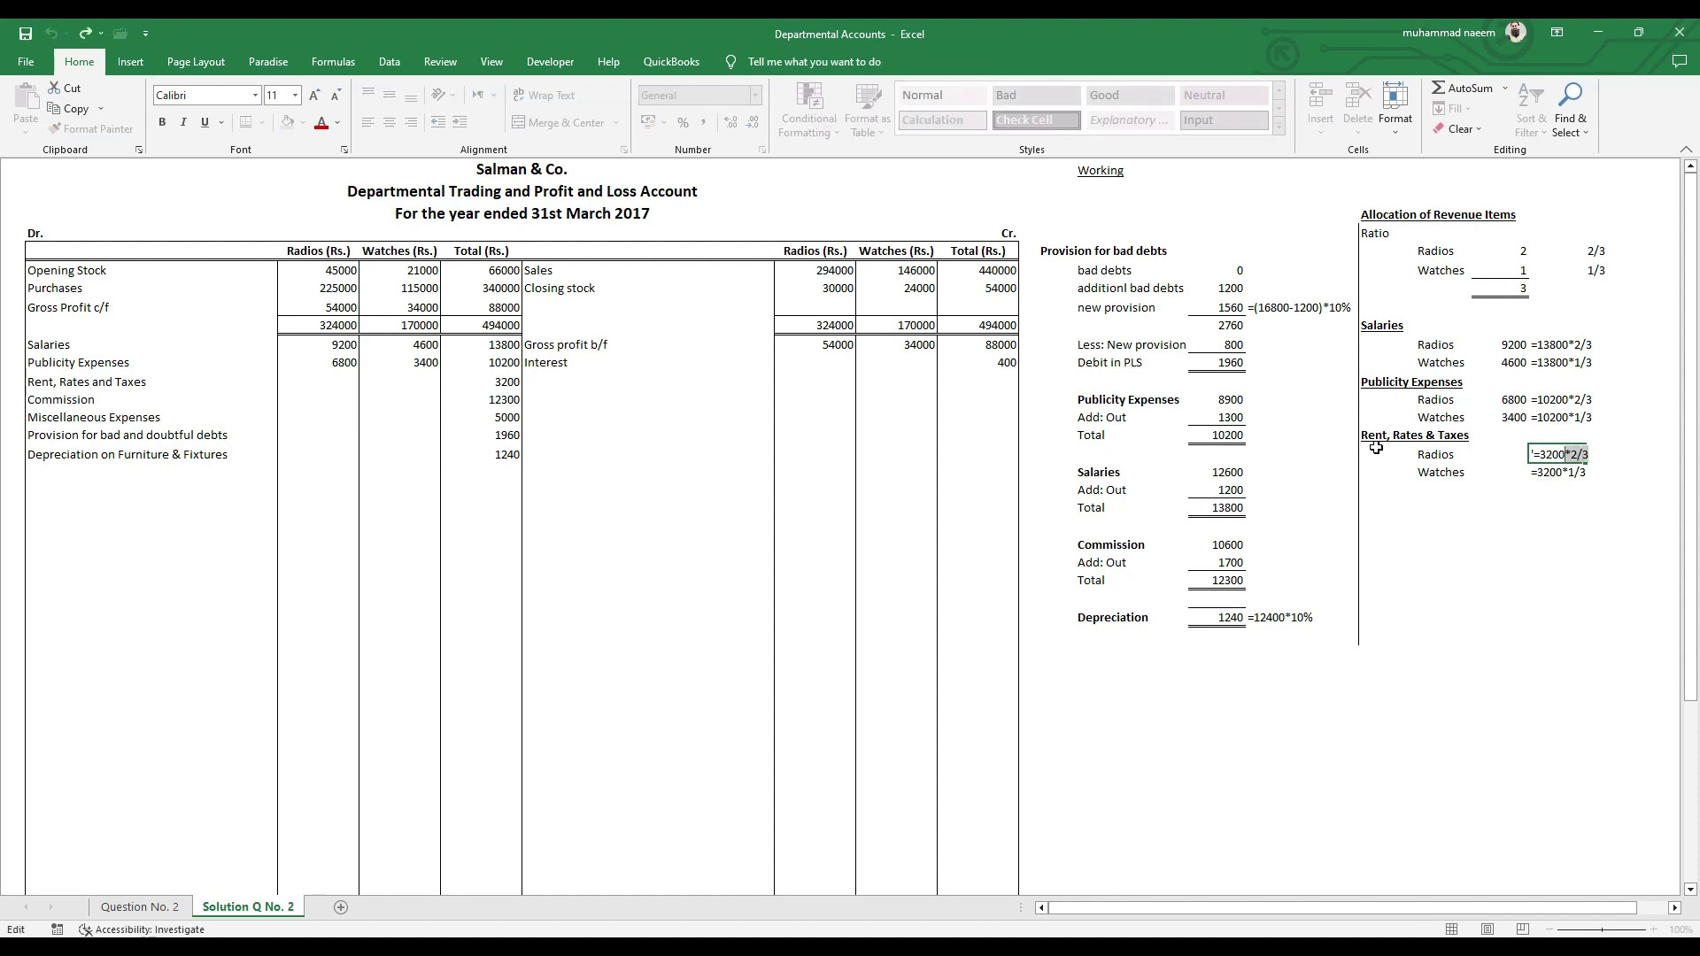
pyautogui.press('Escape')
pyautogui.press('Left')
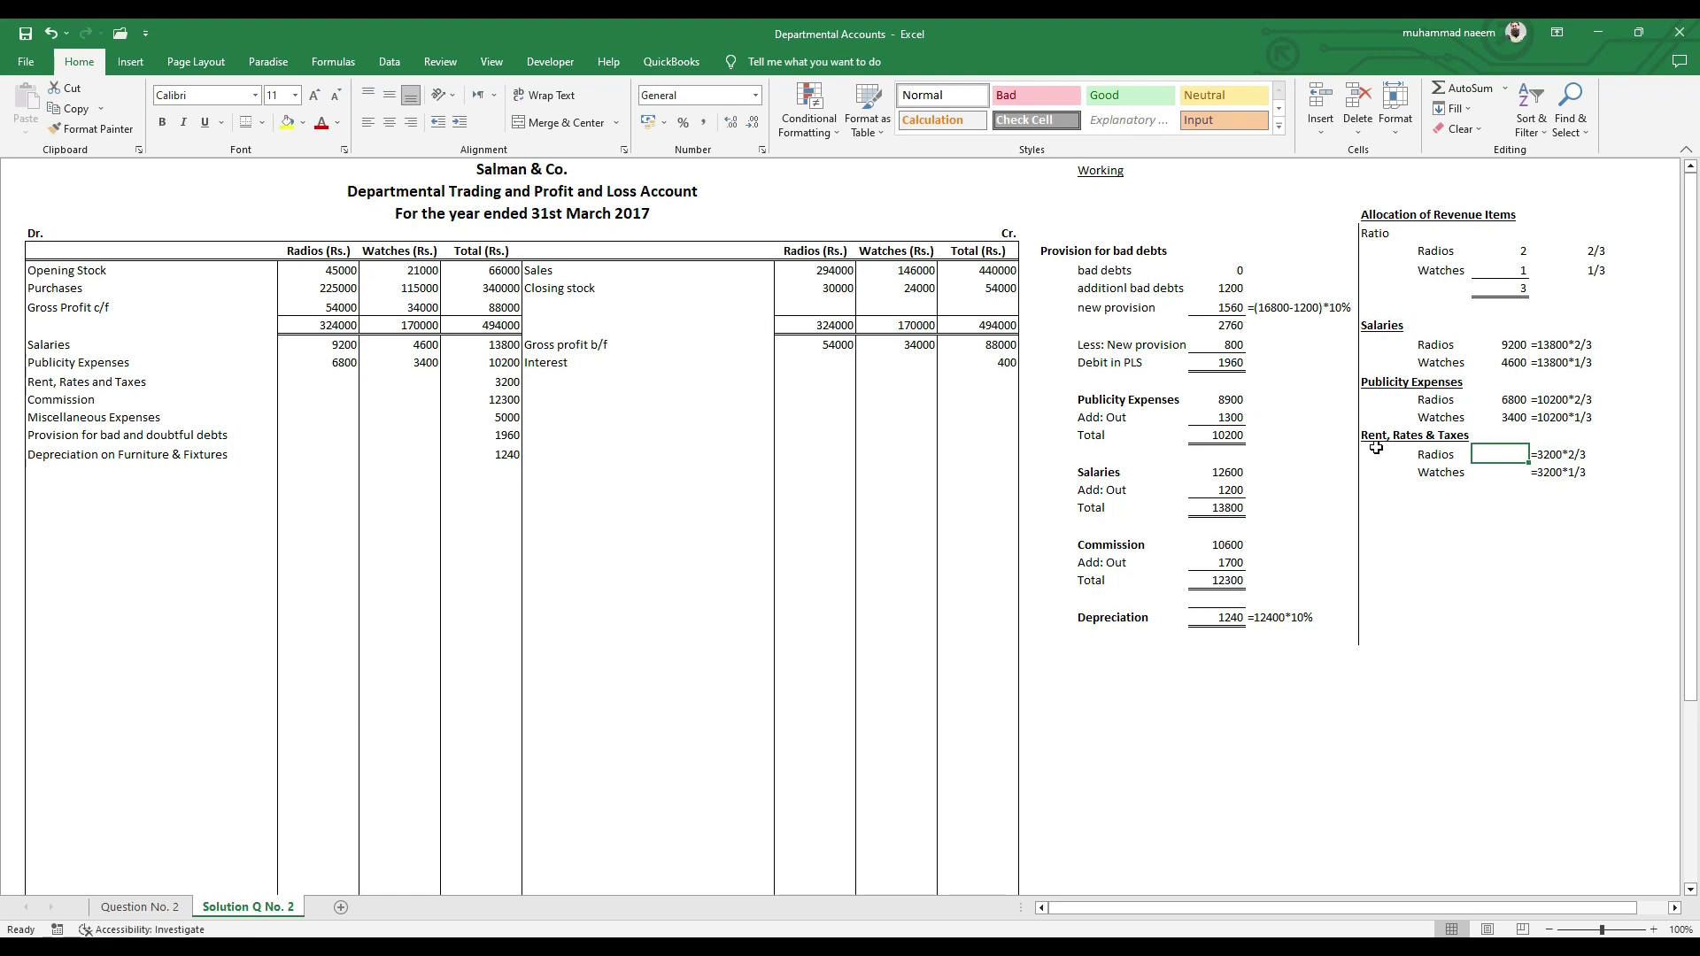
pyautogui.write('V')
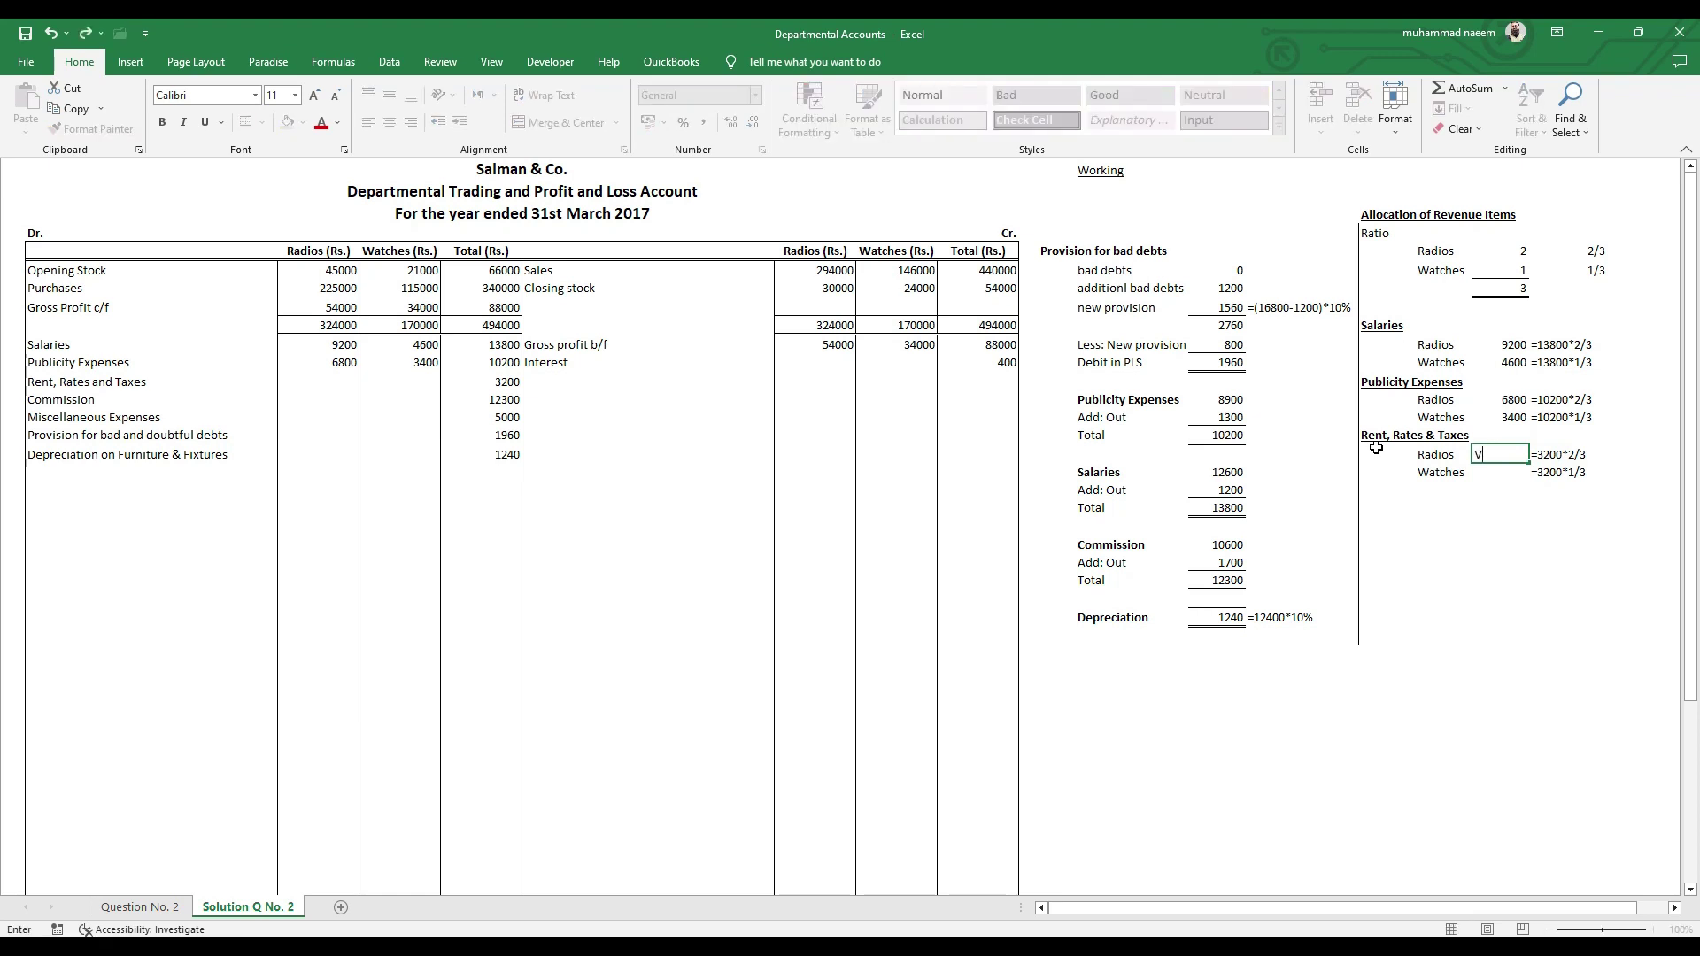
pyautogui.press('Escape')
# - Calculate the Radios share of rent, rates and taxes with =3200*2/3 from the working, and replace it with the rounded amount 2133
pyautogui.press('Right')
pyautogui.press('F2')
pyautogui.hotkey('shift', 'Left')
pyautogui.hotkey('shift', 'Left')
pyautogui.hotkey('shift', 'Left')
pyautogui.hotkey('shift', 'Left')
pyautogui.hotkey('shift', 'Left')
pyautogui.hotkey('shift', 'Left')
pyautogui.hotkey('shift', 'Left')
pyautogui.hotkey('shift', 'Left')
pyautogui.hotkey('shift', 'Left')
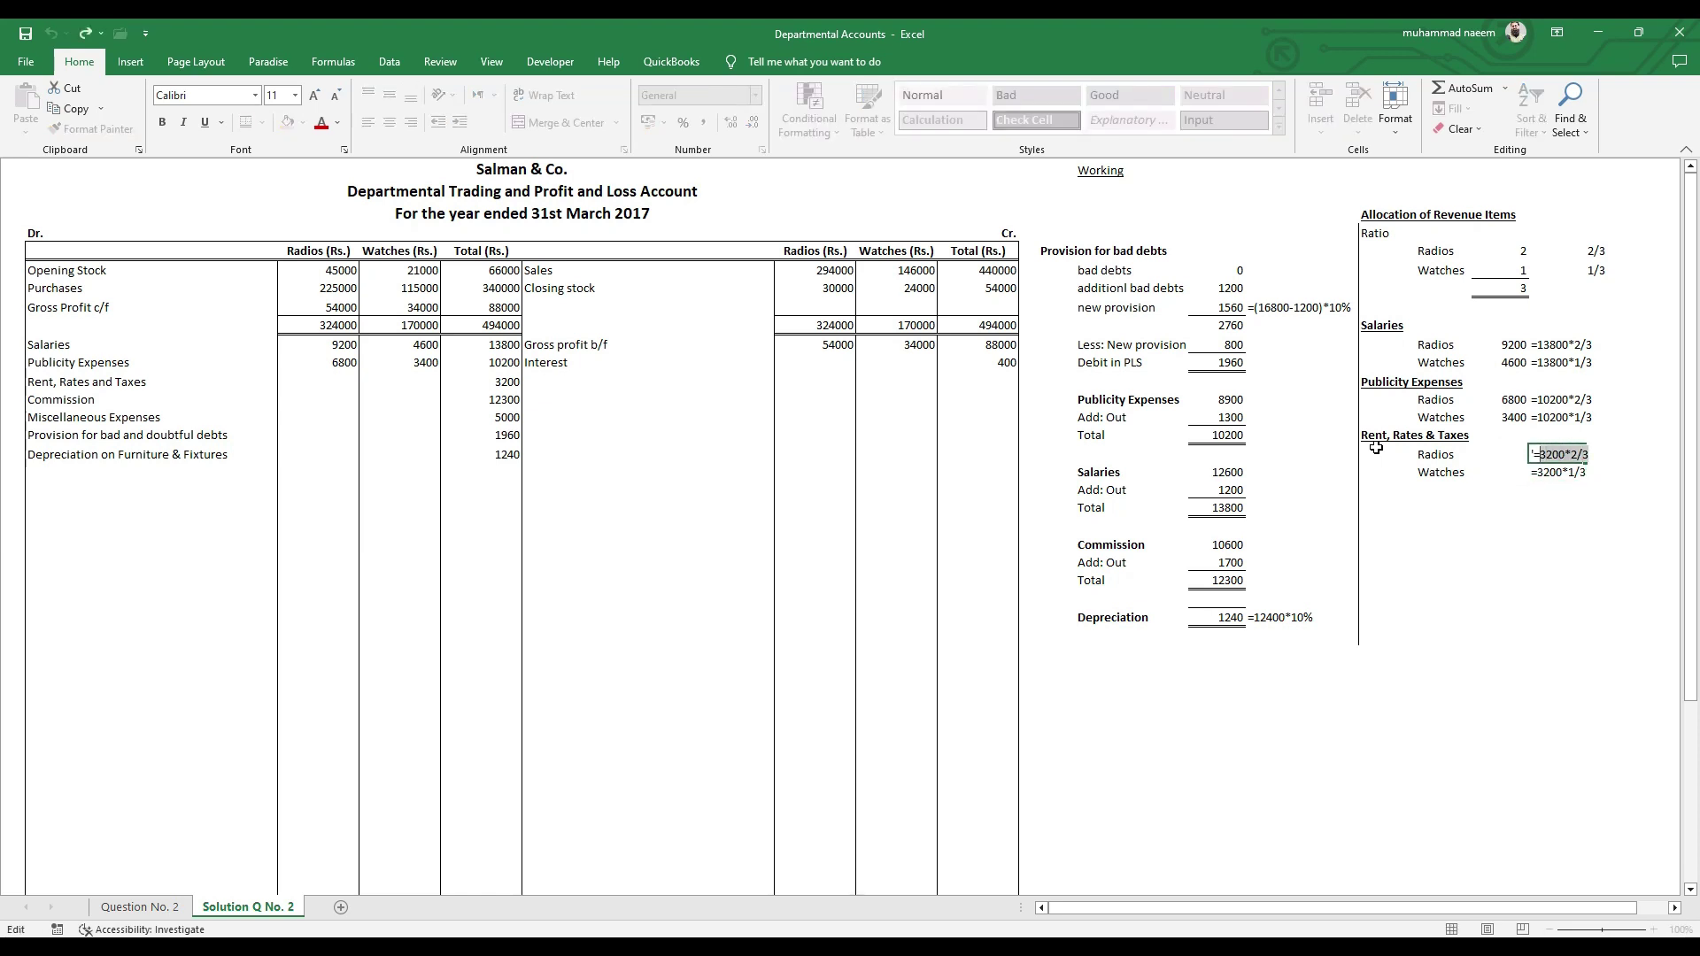
pyautogui.hotkey('ctrl', 'c')
pyautogui.press('Escape')
pyautogui.press('Left')
pyautogui.write('=')
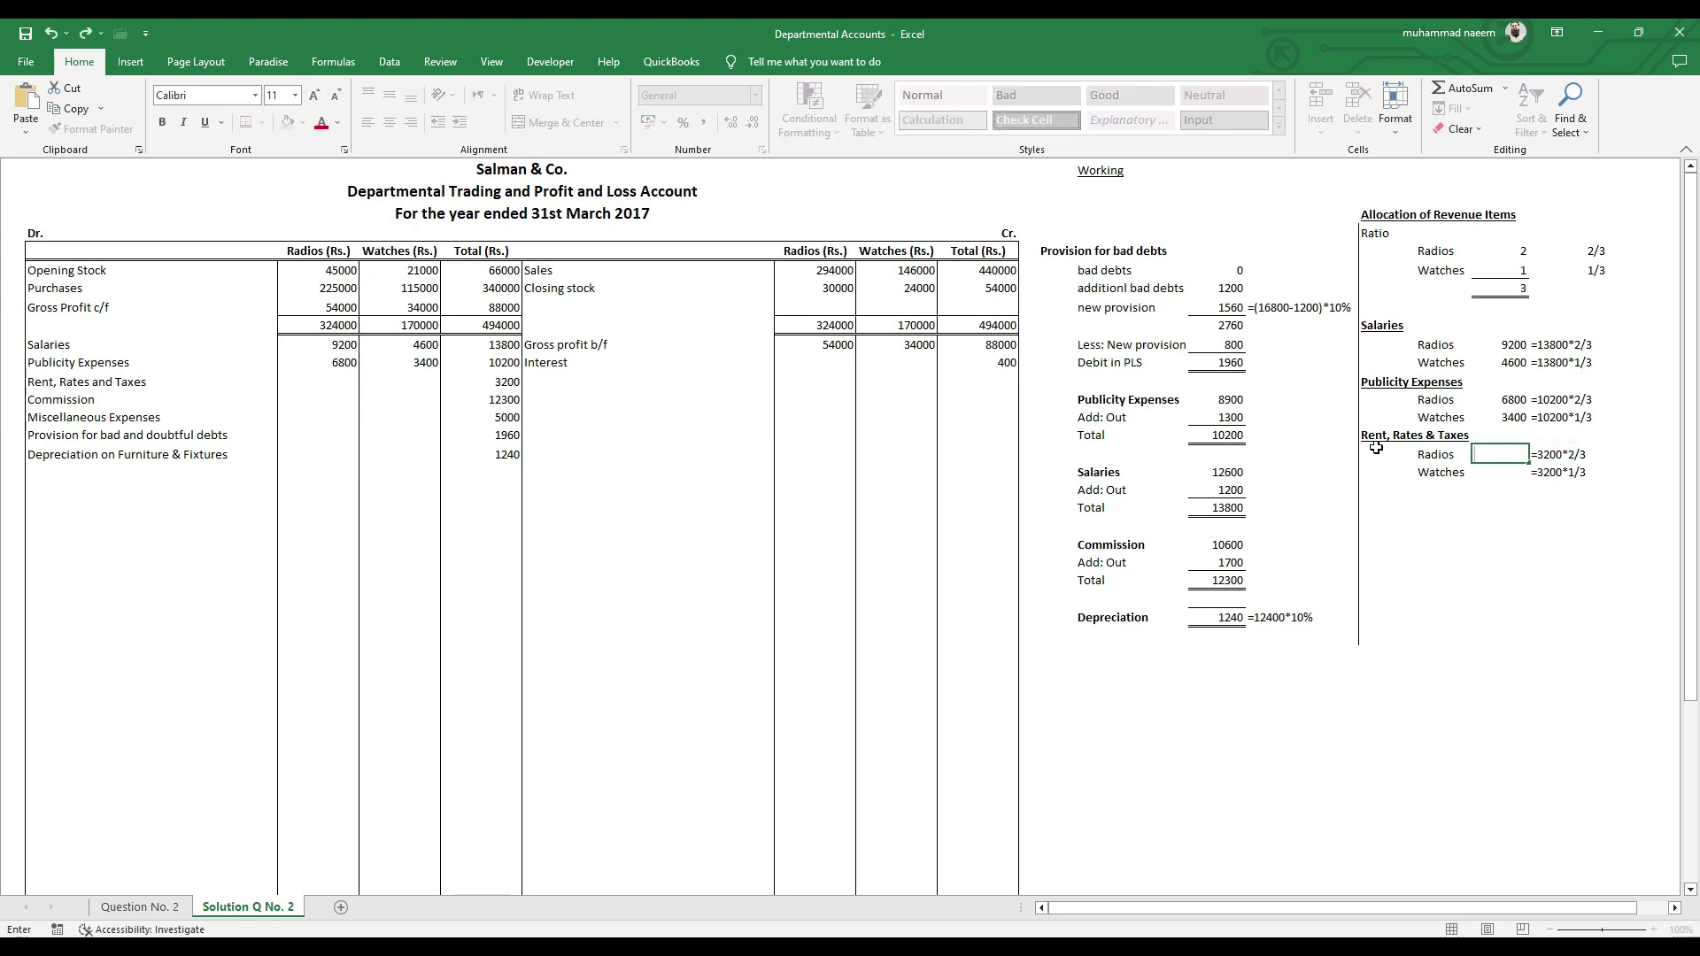
pyautogui.hotkey('ctrl', 'v')
pyautogui.press('Return')
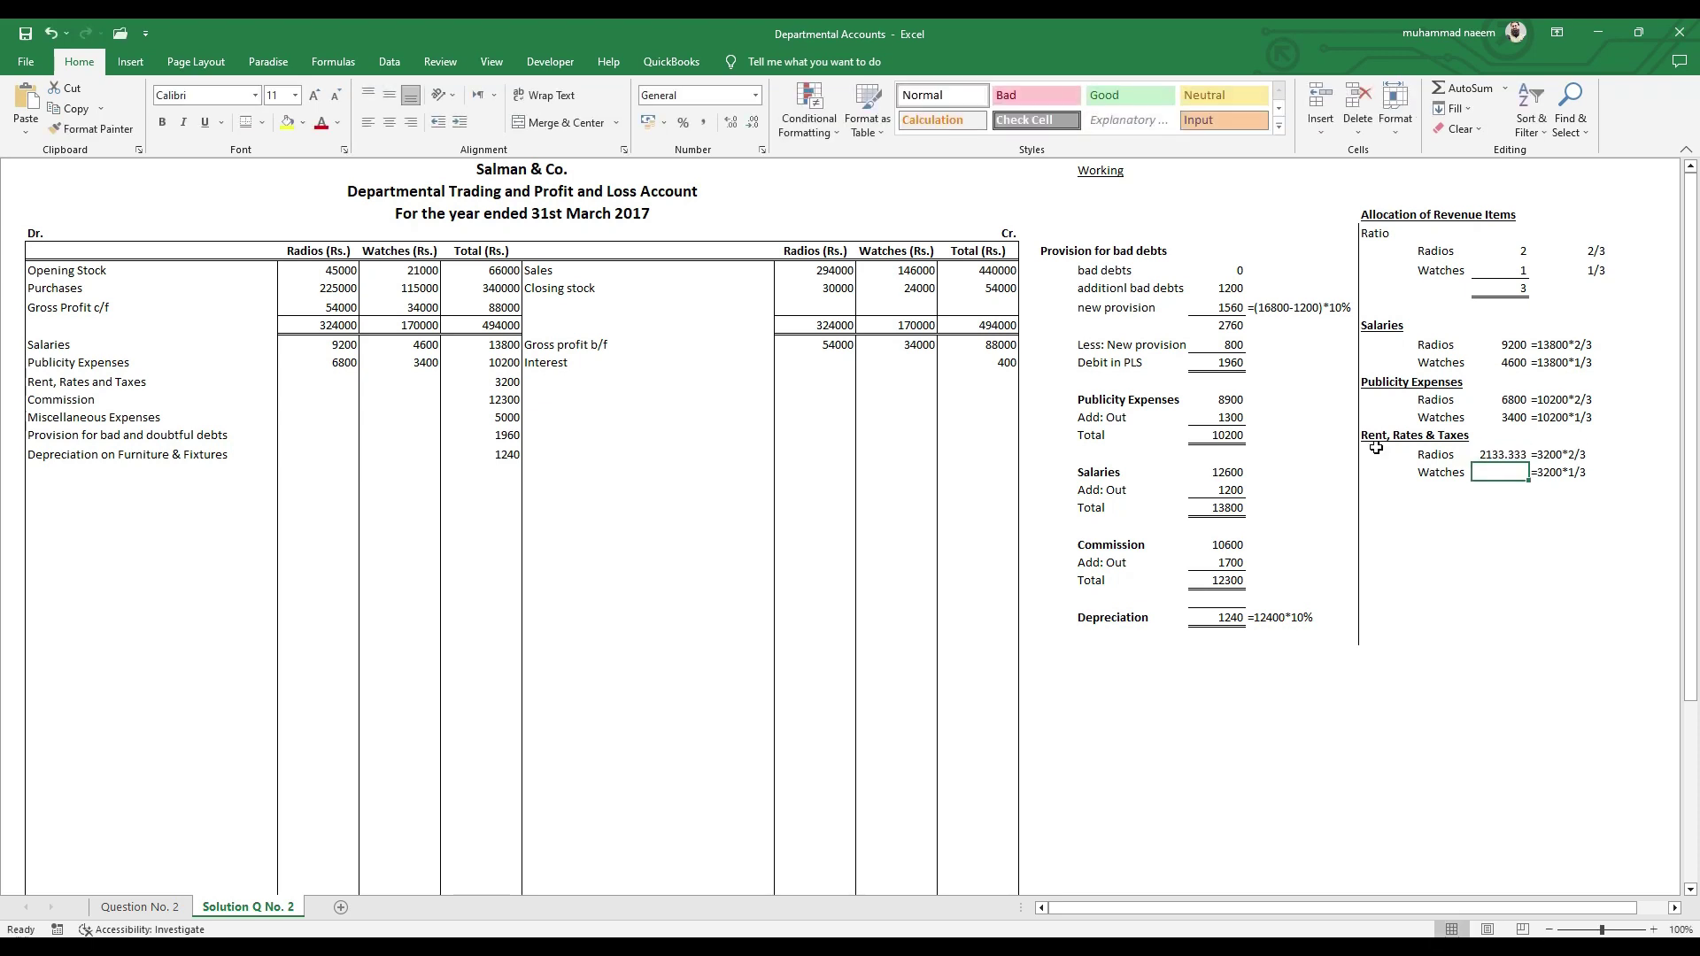
pyautogui.press('Up')
pyautogui.write('2133')
pyautogui.press('Return')
# - Calculate the Watches share of rent, rates and taxes from the working =3200*1/3 and replace it with the rounded amount 1067
pyautogui.press('Right')
pyautogui.press('F2')
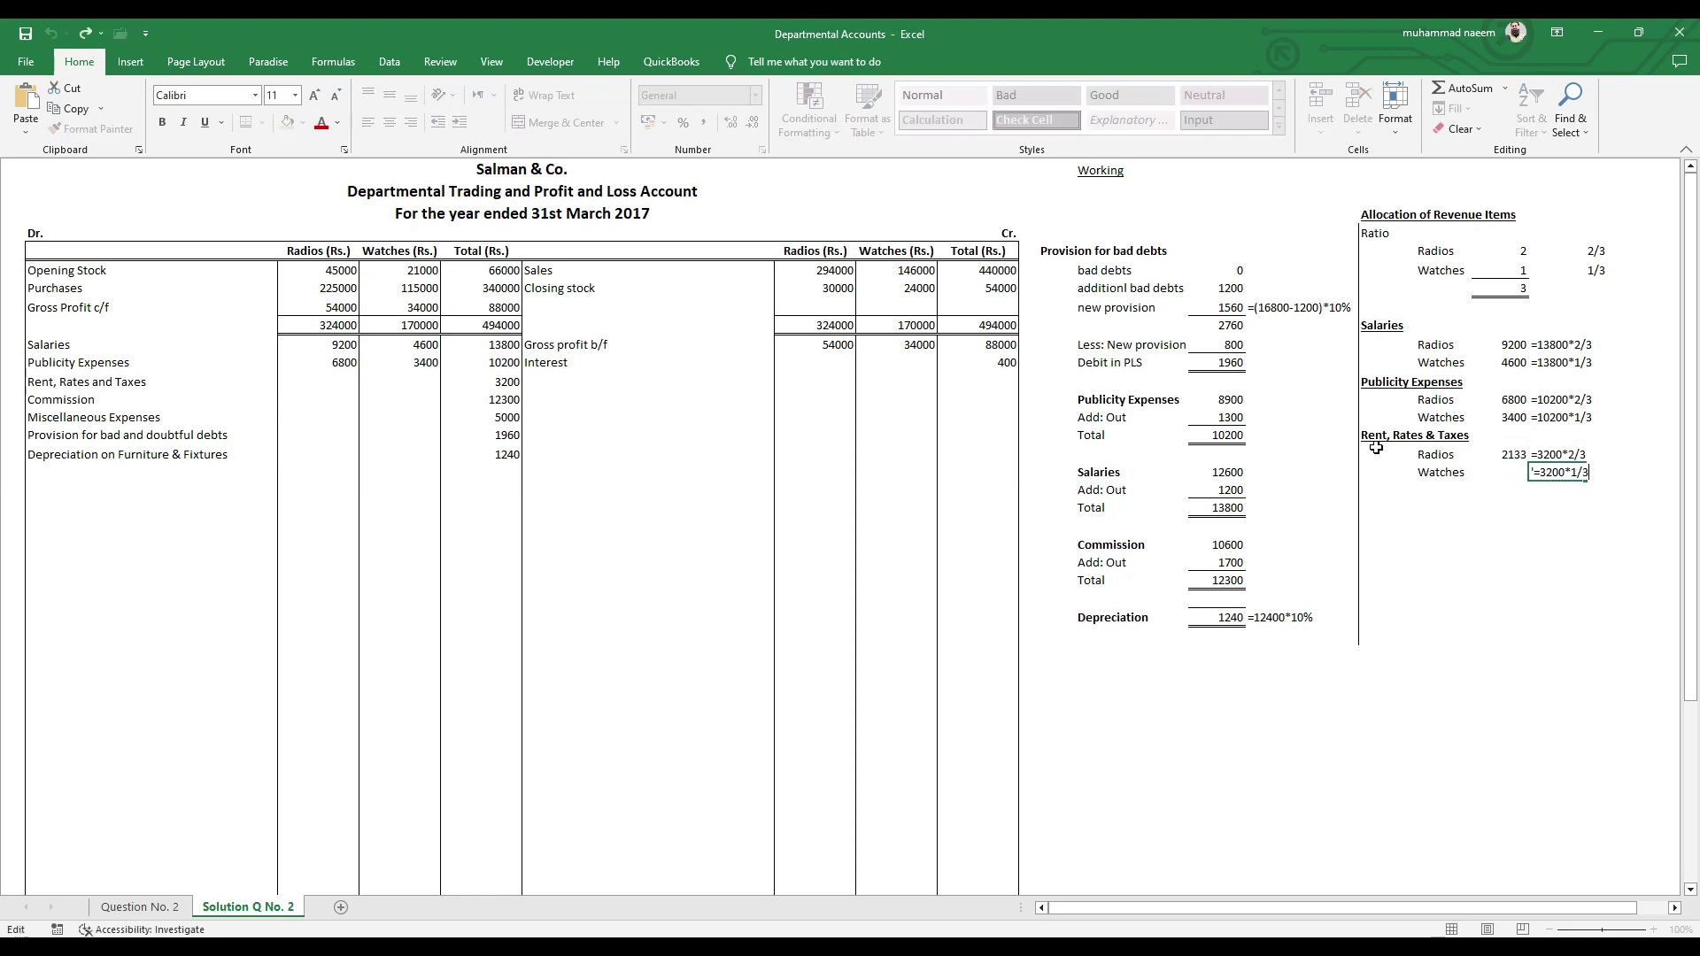
pyautogui.hotkey('shift', 'Left')
pyautogui.hotkey('shift', 'Left')
pyautogui.hotkey('shift', 'Left')
pyautogui.hotkey('shift', 'Left')
pyautogui.hotkey('shift', 'Left')
pyautogui.hotkey('shift', 'Left')
pyautogui.hotkey('shift', 'Left')
pyautogui.hotkey('shift', 'Left')
pyautogui.hotkey('shift', 'Left')
pyautogui.press('Escape')
pyautogui.press('Left')
pyautogui.hotkey('ctrl', 'v')
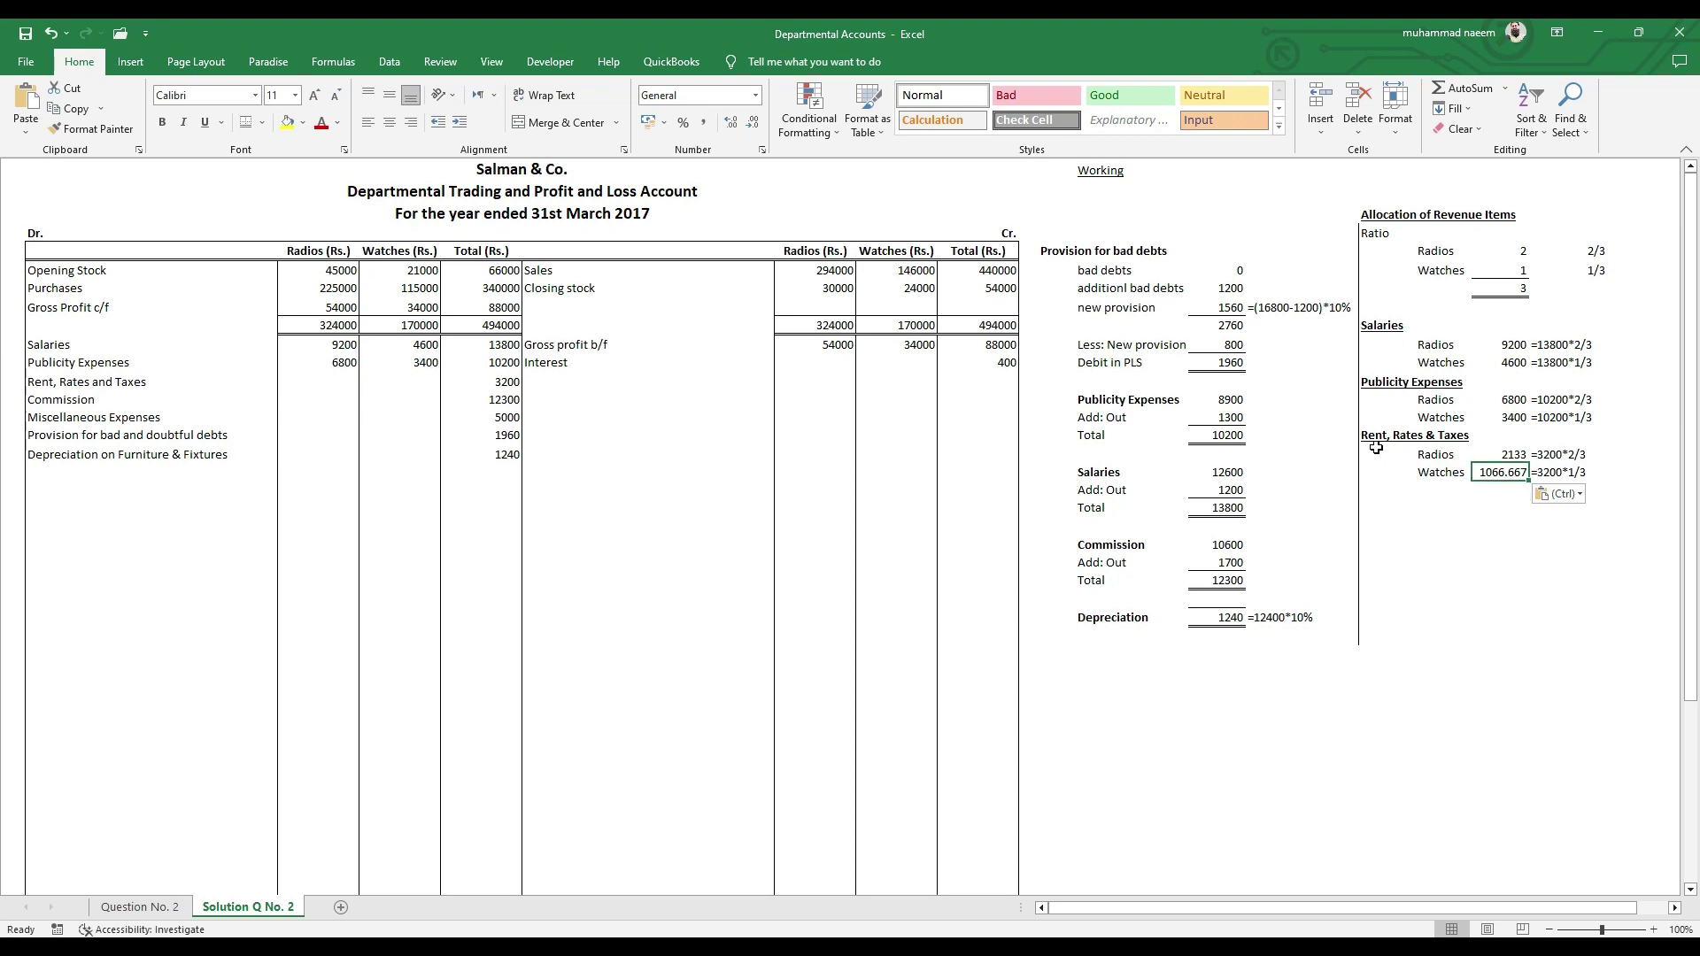
pyautogui.write('1067')
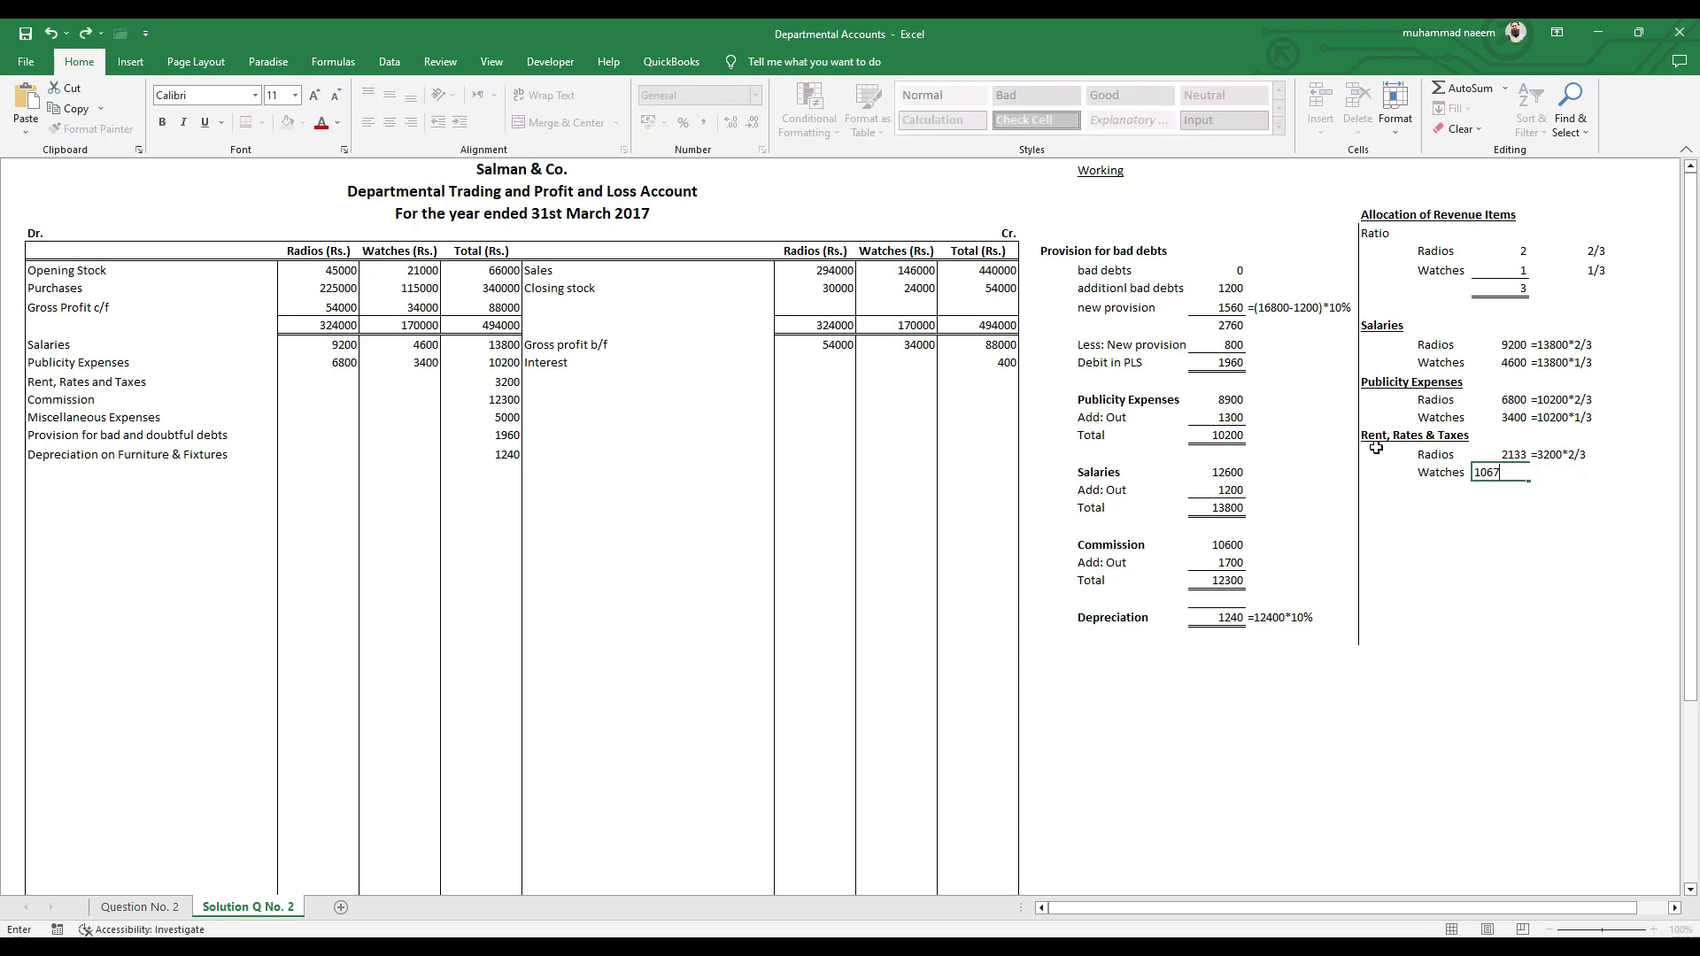
pyautogui.press('Return')
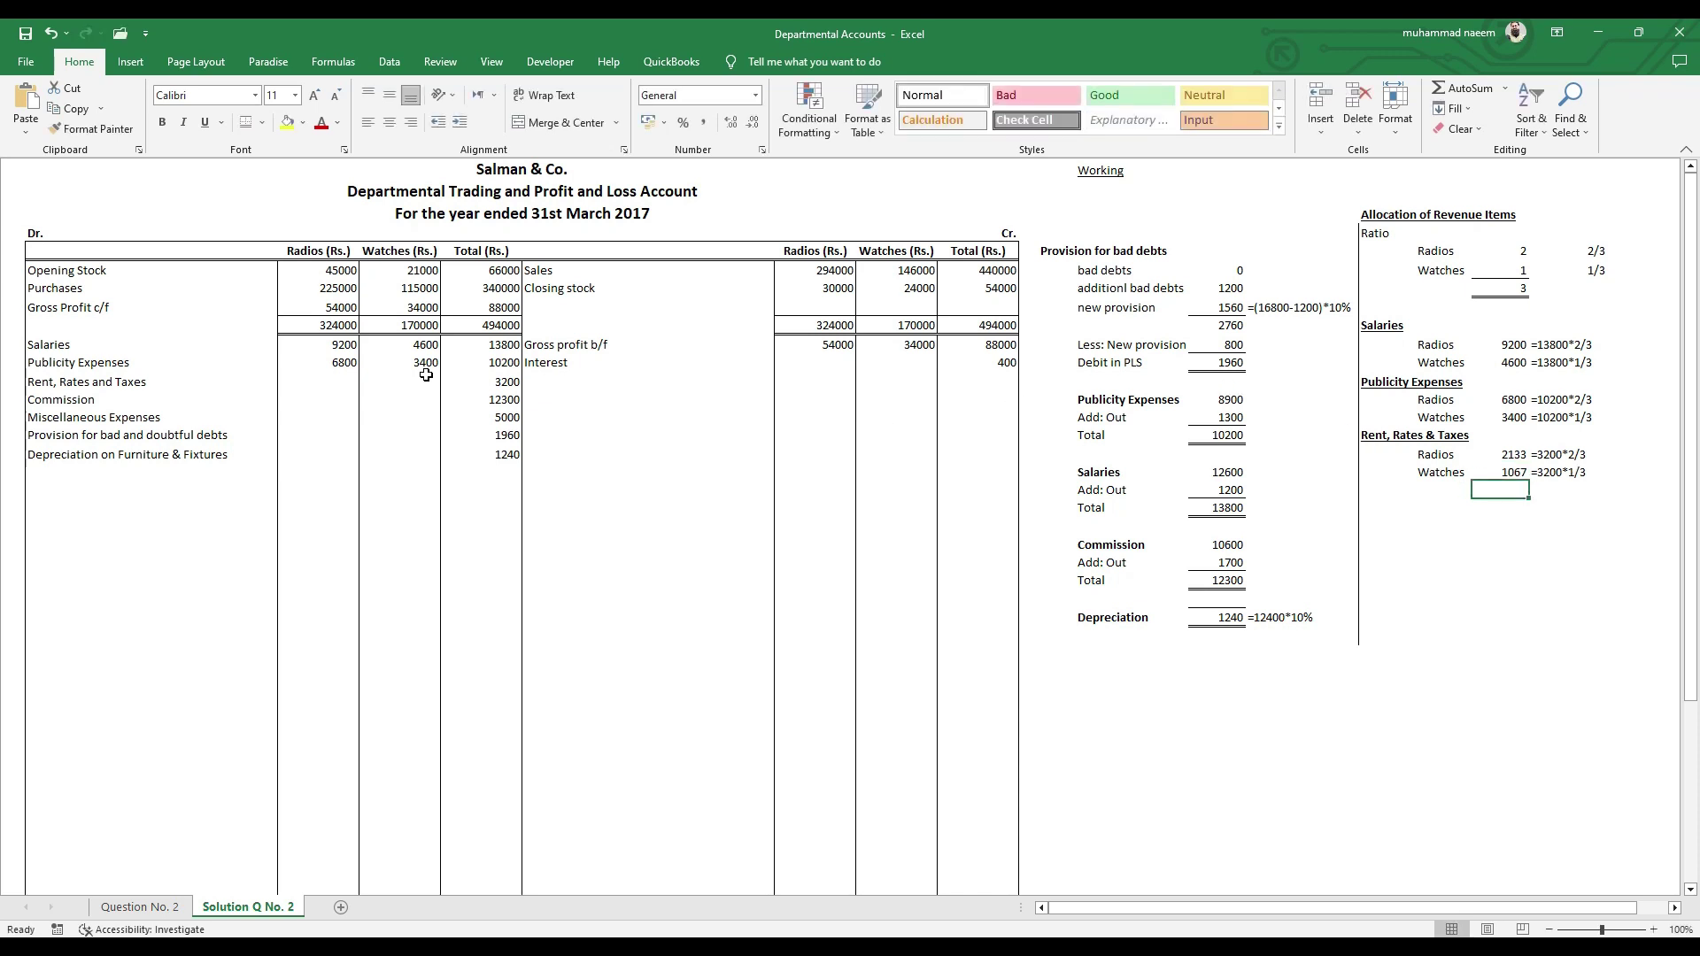
# - Enter 2133 for Radios and 1067 for Watches in the account's Rent, Rates and Taxes row
pyautogui.click(347, 388)
pyautogui.write('2133')
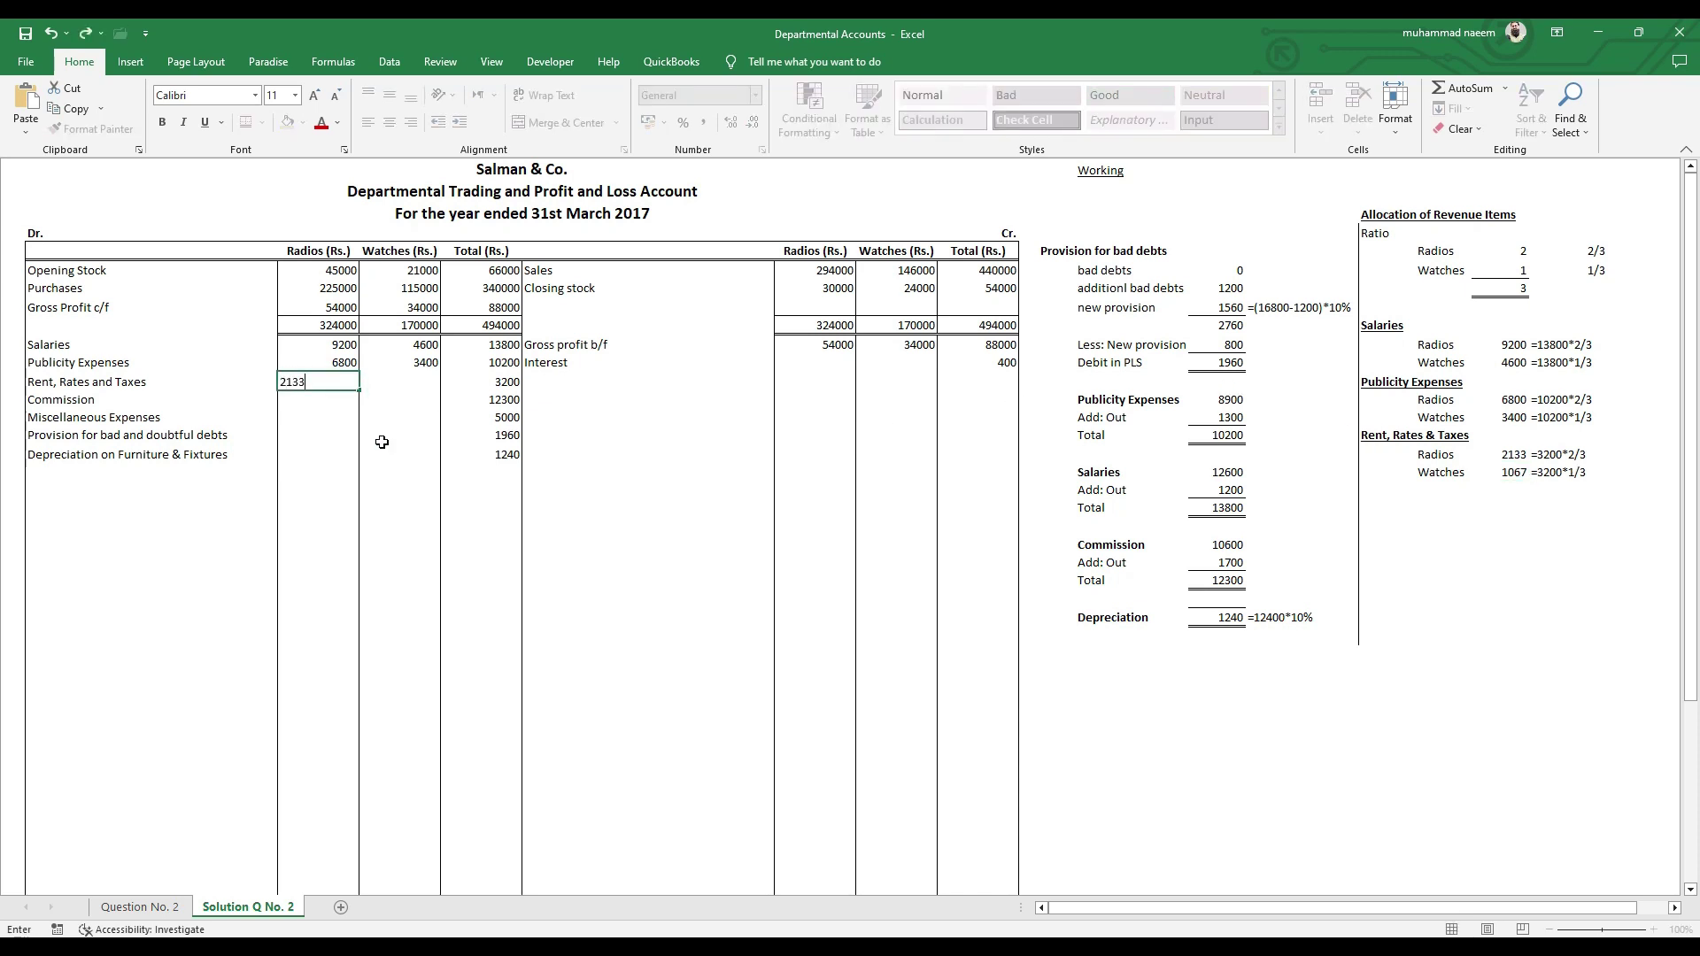
pyautogui.press('Tab')
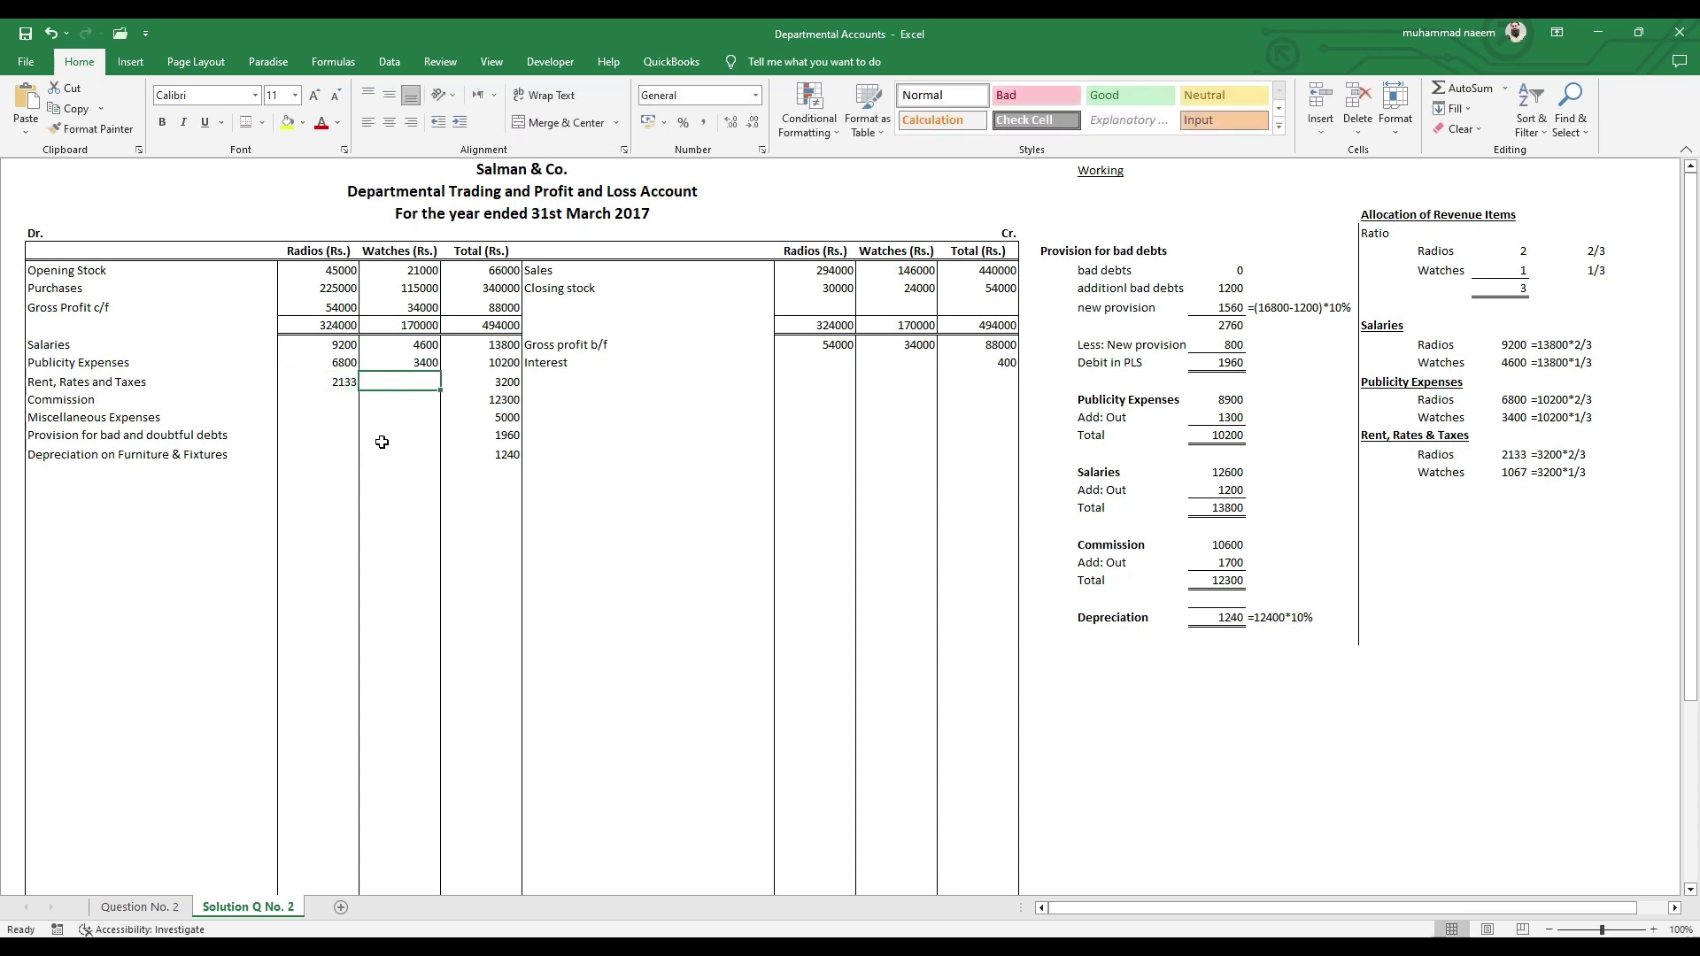
pyautogui.write('1067')
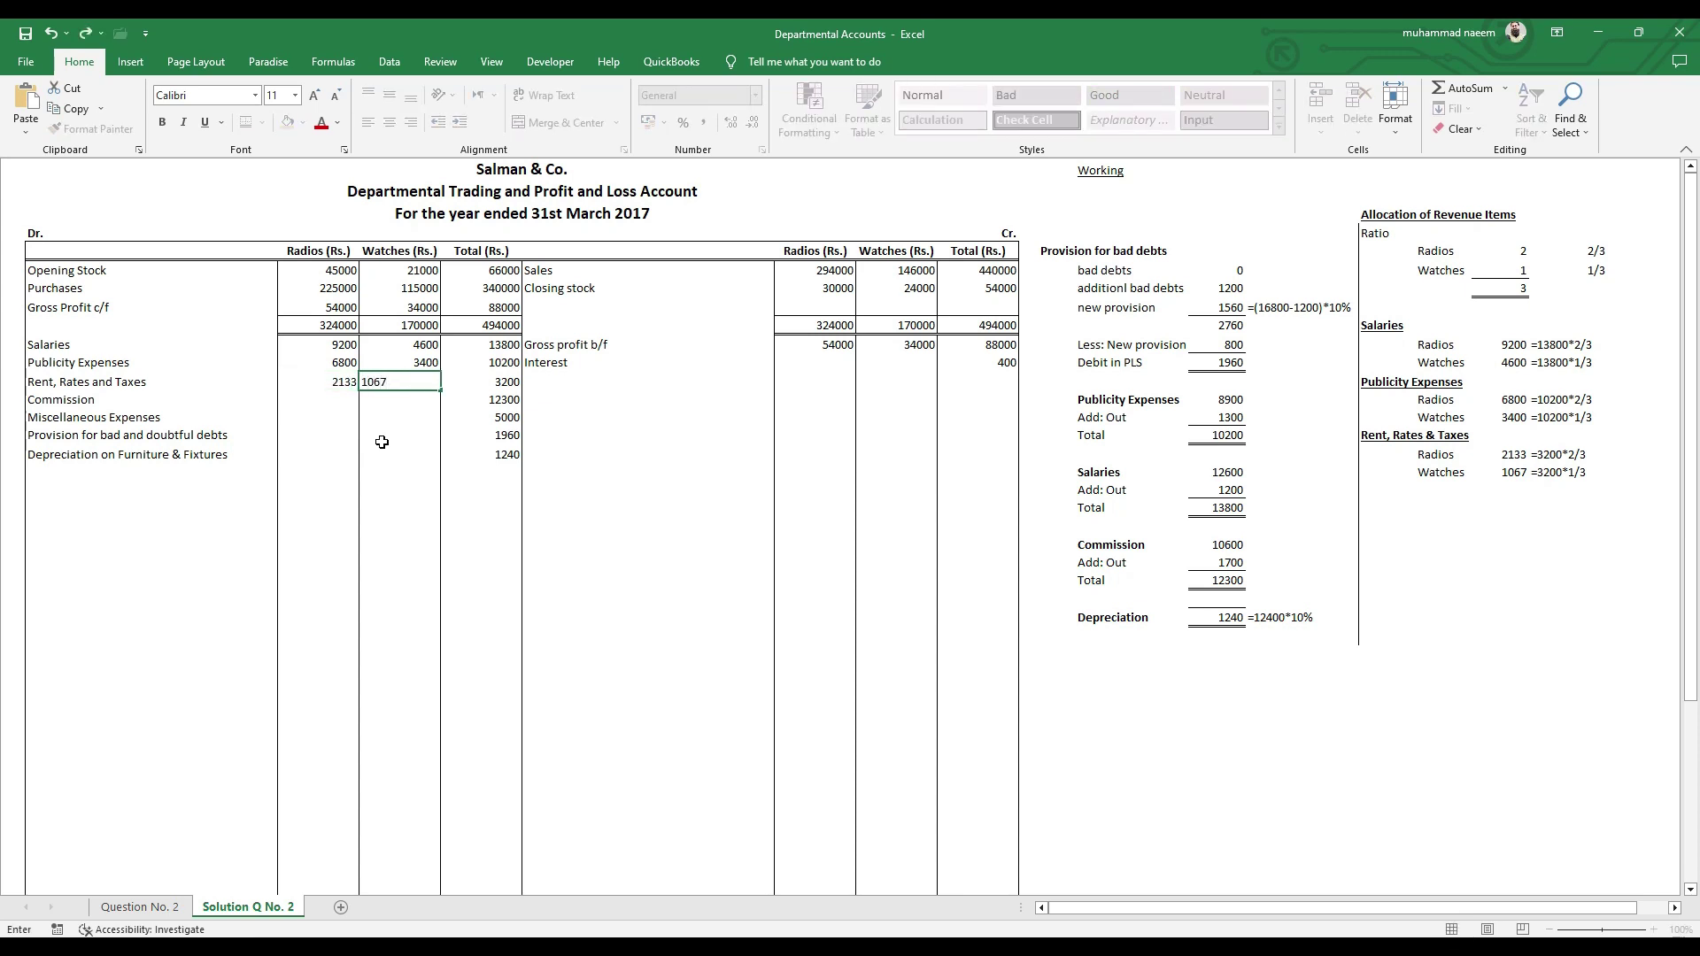
pyautogui.press('Down')
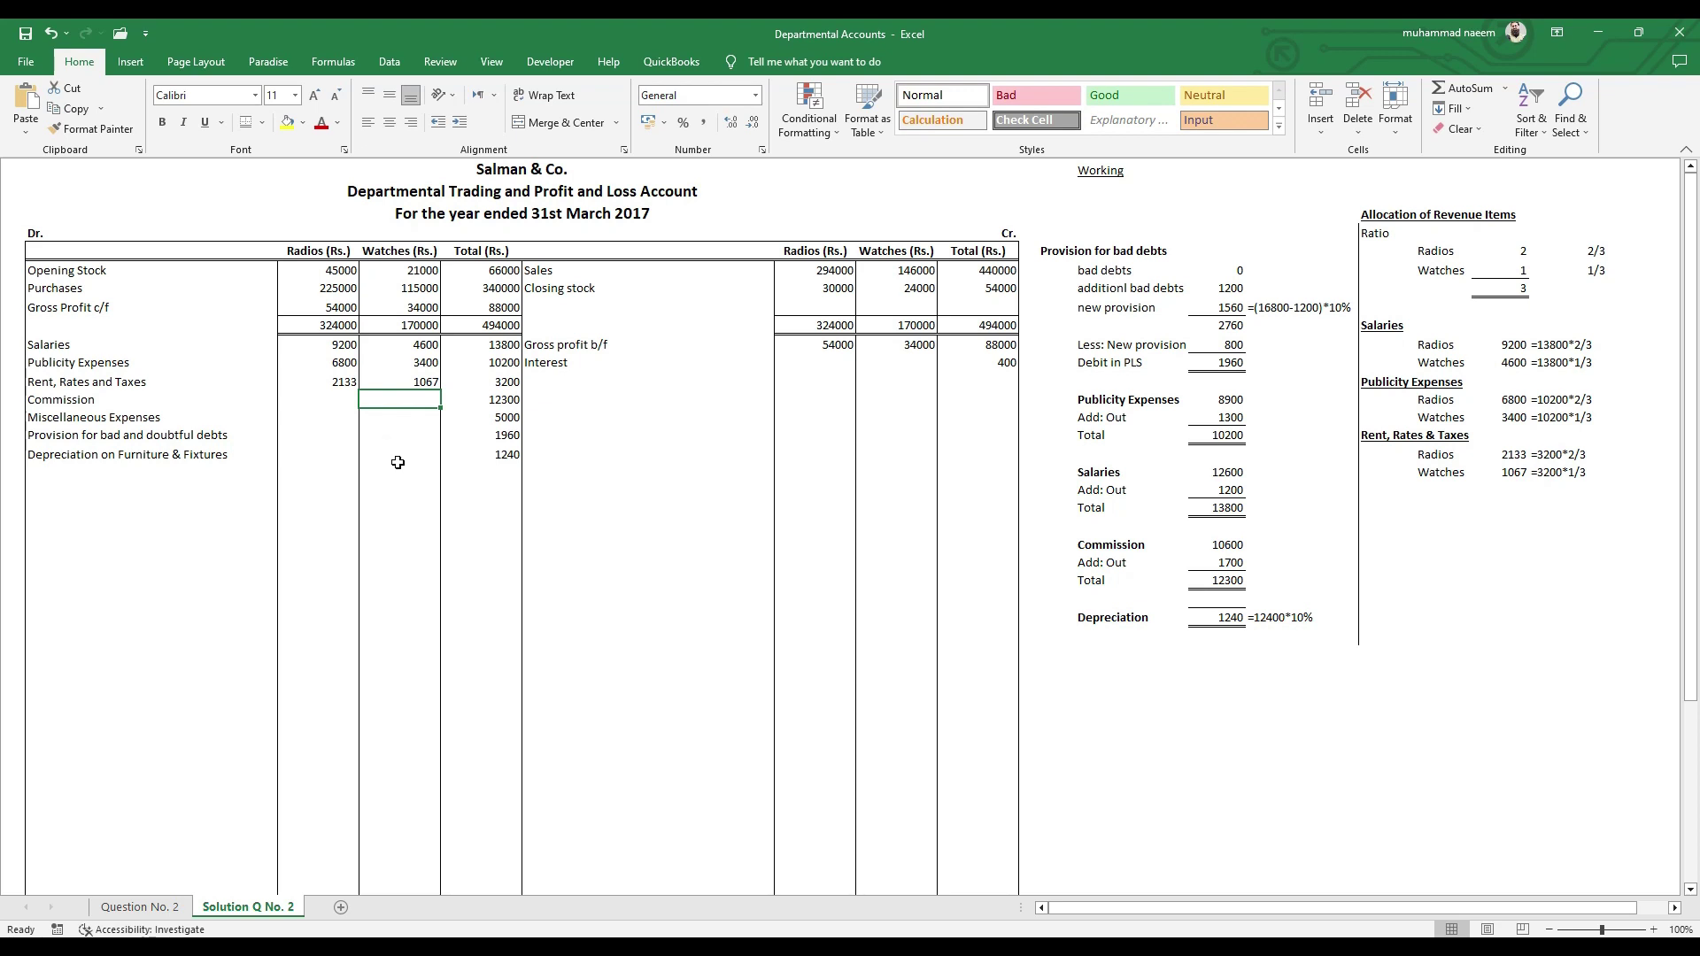
# - Allocate Commission directly in the account with formulas taking the row's total *2/3 for Radios and *1/3 for Watches
pyautogui.press('Left')
pyautogui.write('=')
pyautogui.press('Right')
pyautogui.press('Right')
pyautogui.write('*2/3')
pyautogui.press('Return')
pyautogui.press('Up')
pyautogui.press('Right')
pyautogui.write('=')
pyautogui.press('Right')
pyautogui.write('*1/3')
pyautogui.press('Return')
# - Fill both Commission allocation formulas down through the Depreciation on Furniture & Fixtures row
pyautogui.press('Left')
pyautogui.press('Up')
pyautogui.hotkey('shift', 'Right')
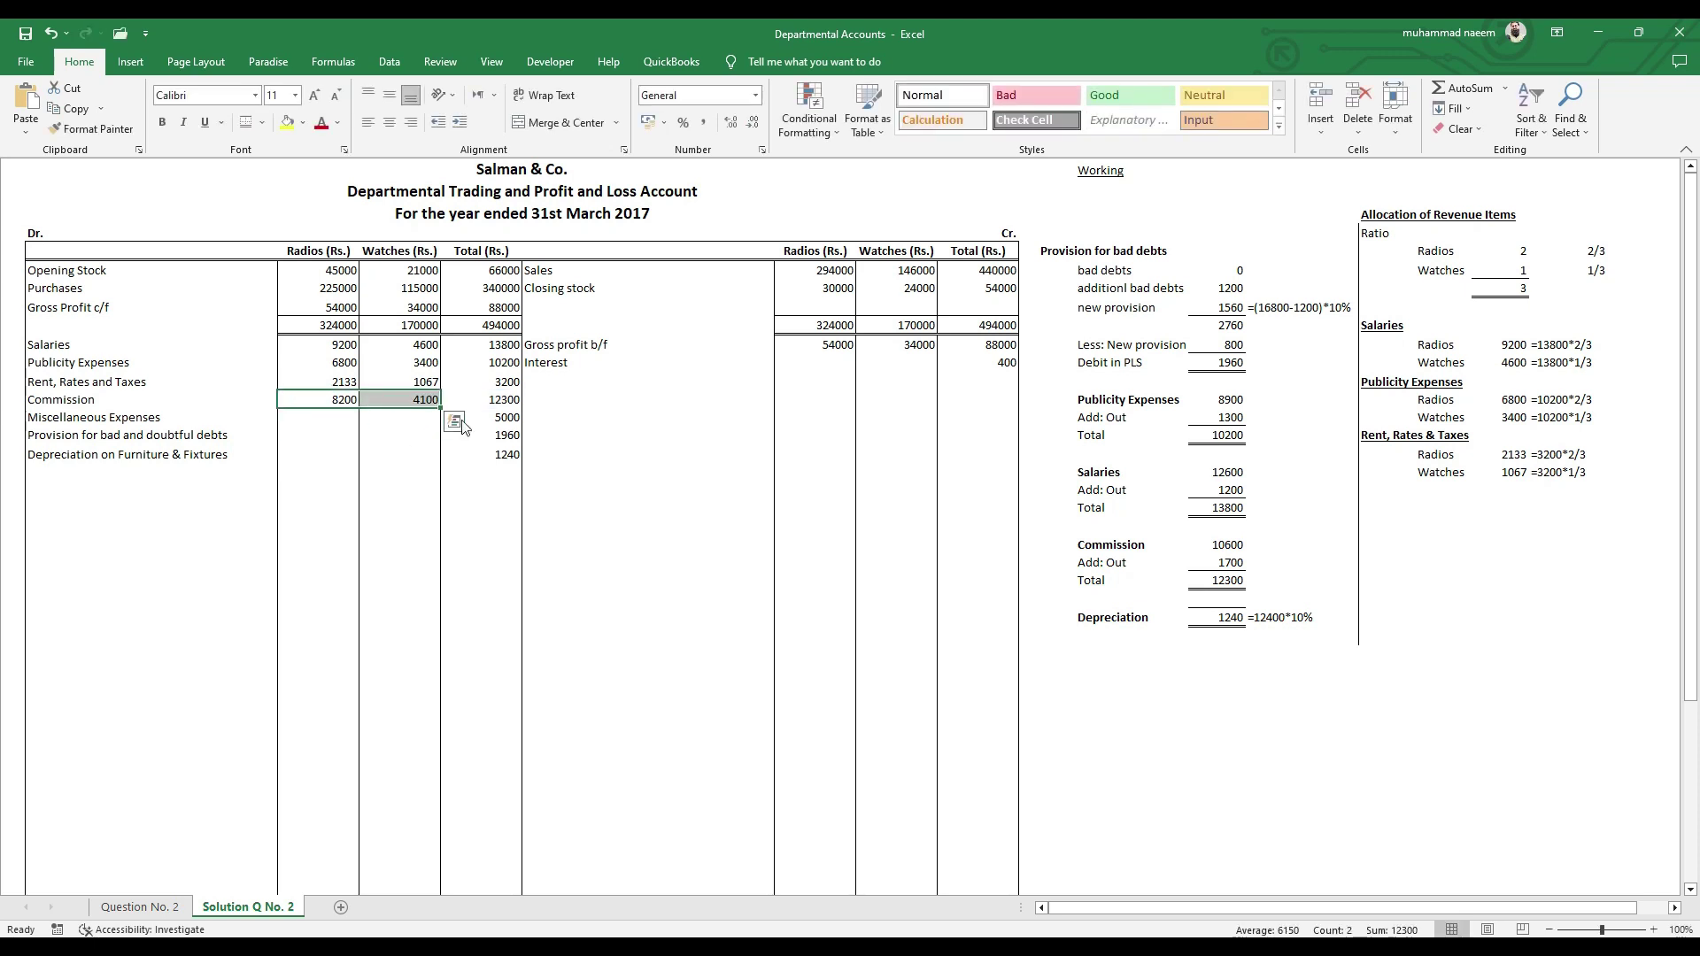
pyautogui.moveTo(440, 408); pyautogui.dragTo(437, 460)
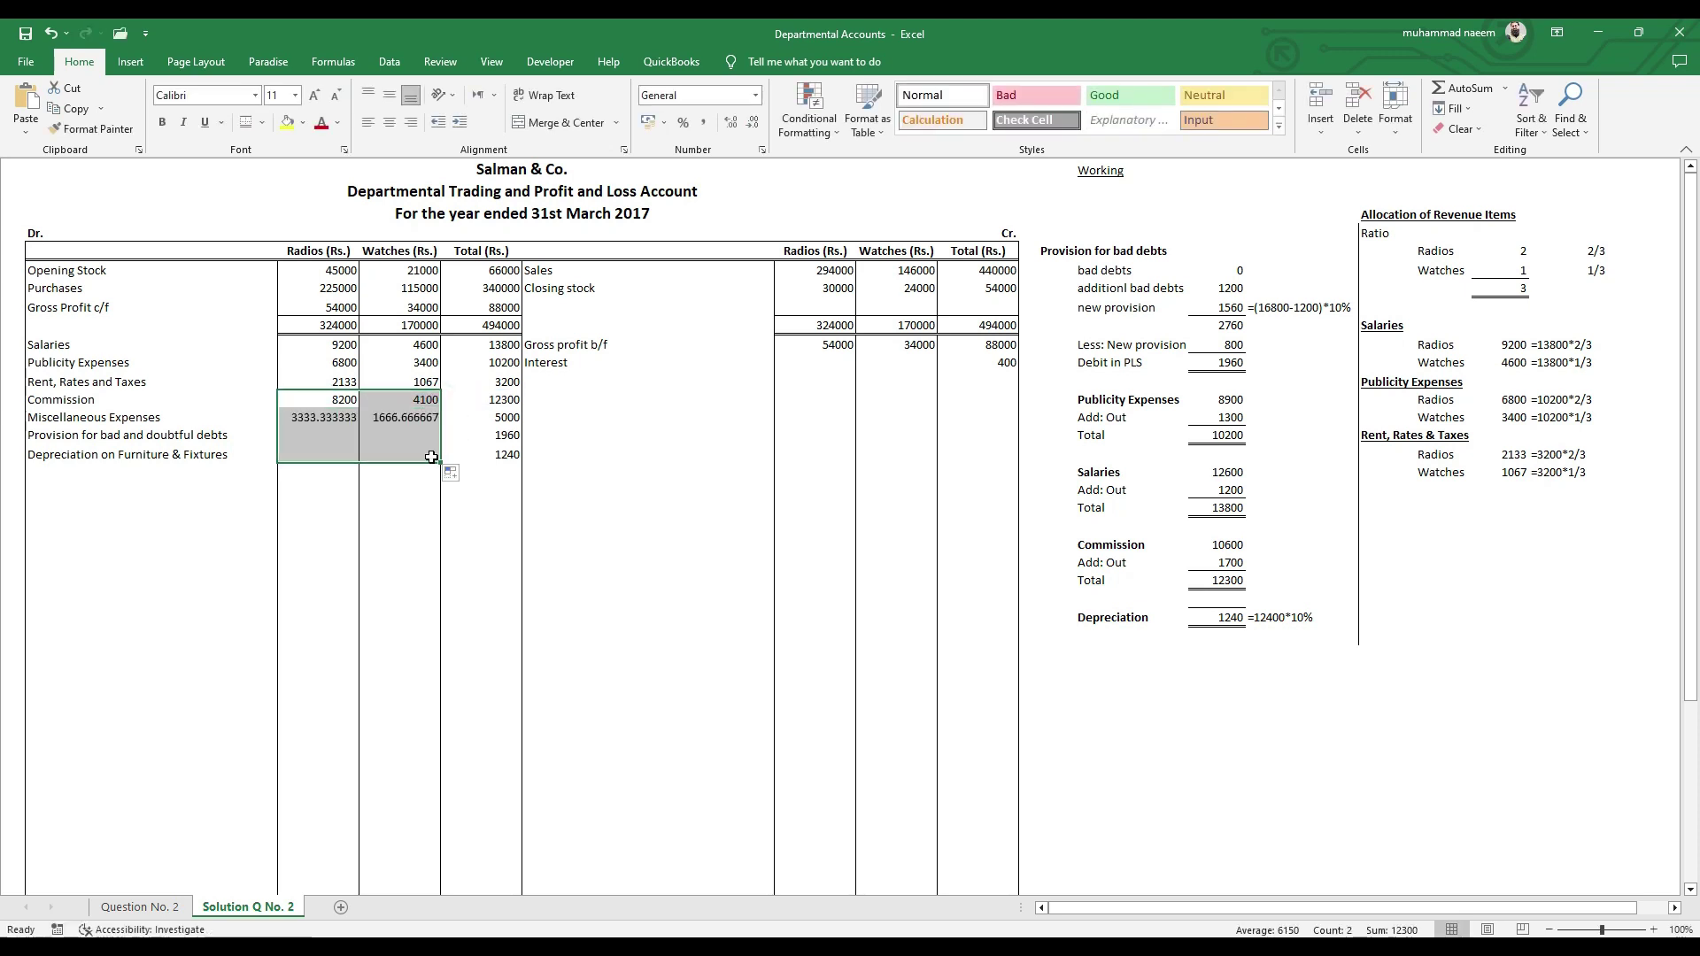
# - Replace the Miscellaneous Expenses shares with the rounded amounts 3333 for Radios and 1667 for Watches
pyautogui.click(344, 420)
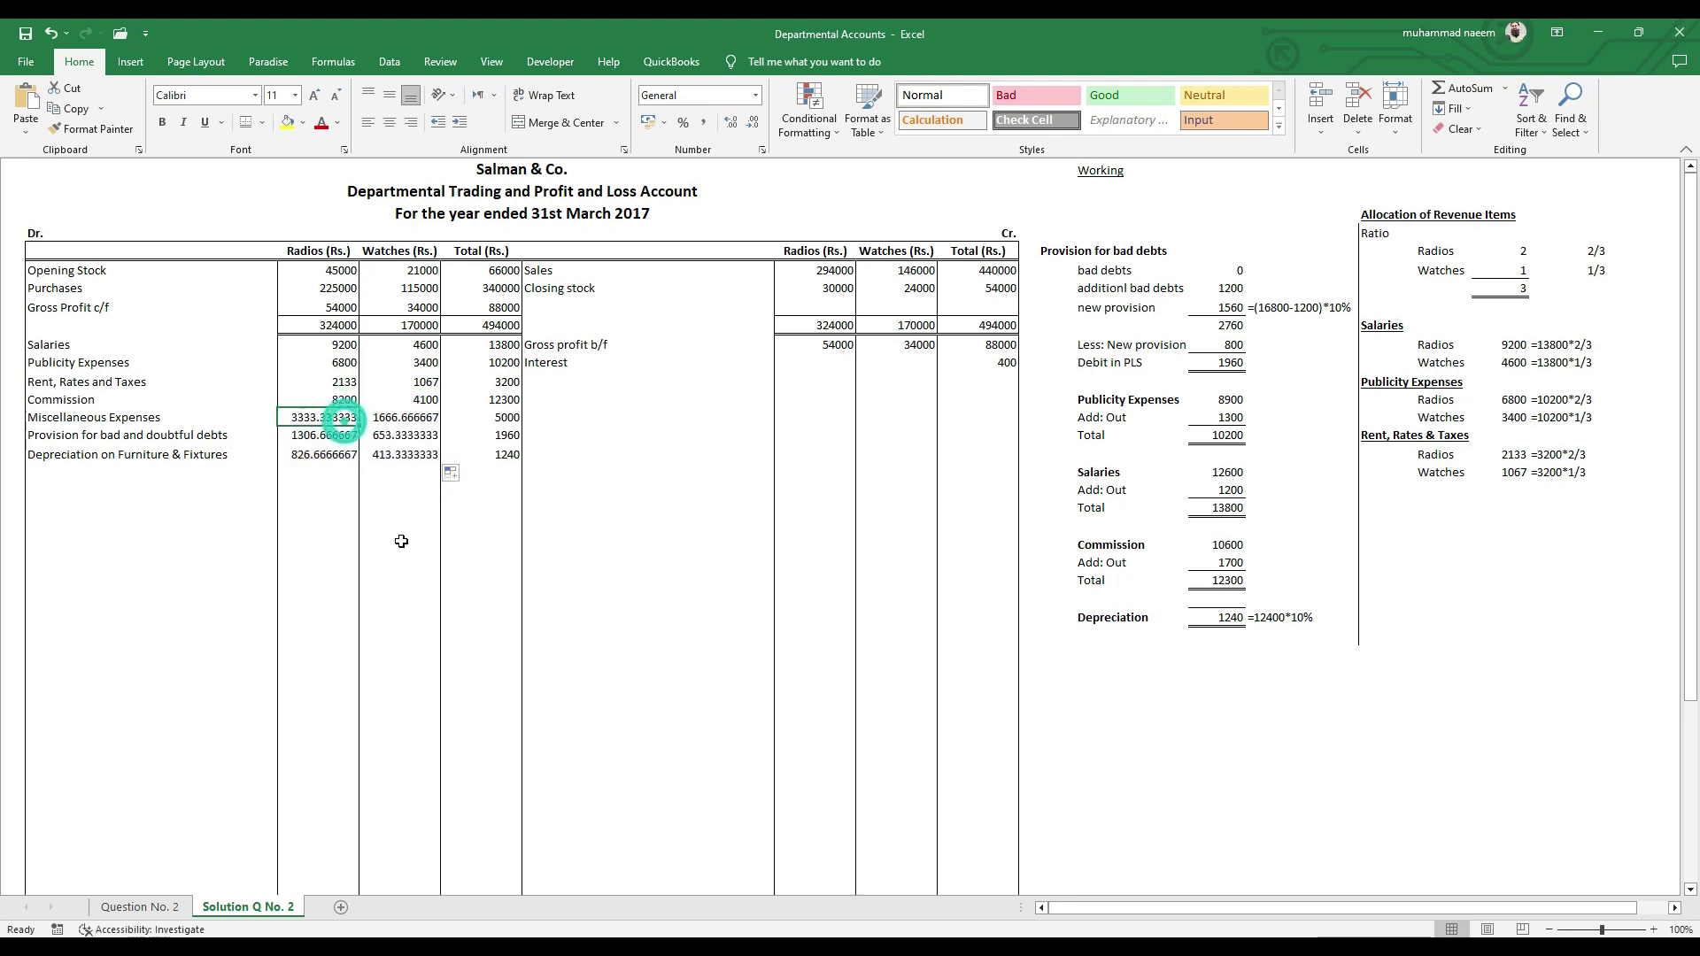
pyautogui.write('3333')
pyautogui.press('Tab')
pyautogui.write('1667')
pyautogui.press('Return')
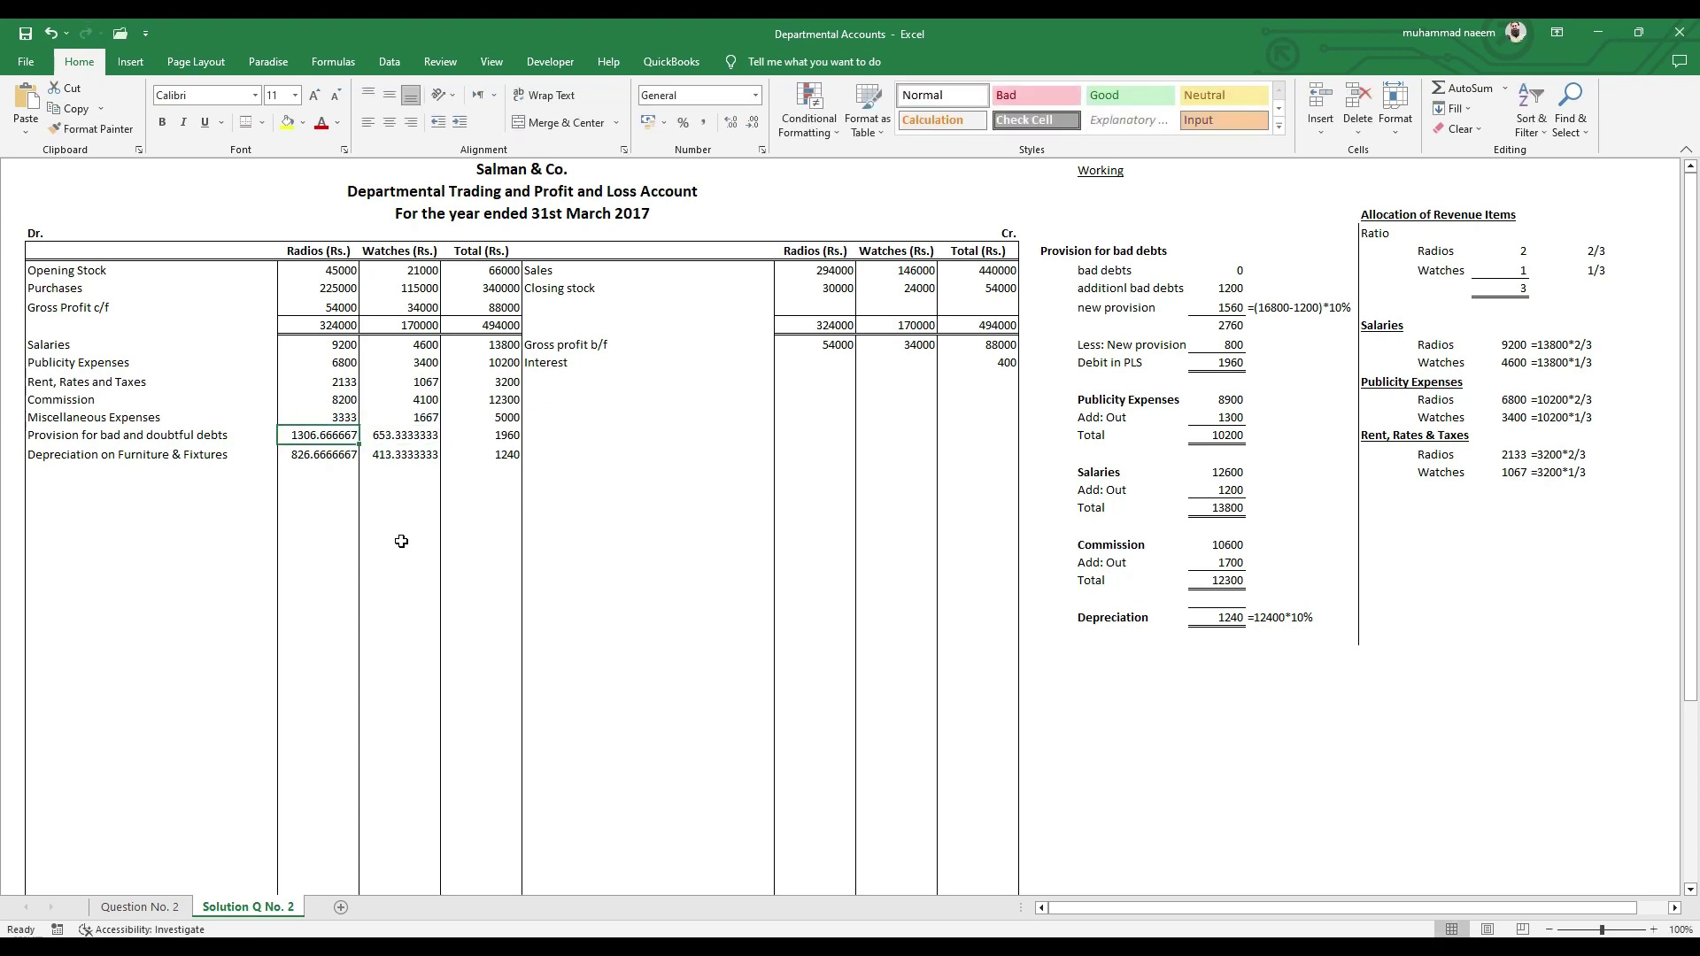
# - Replace the Provision for bad and doubtful debts shares with the rounded amounts 1307 for Radios and 653 for Watches
pyautogui.write('1307')
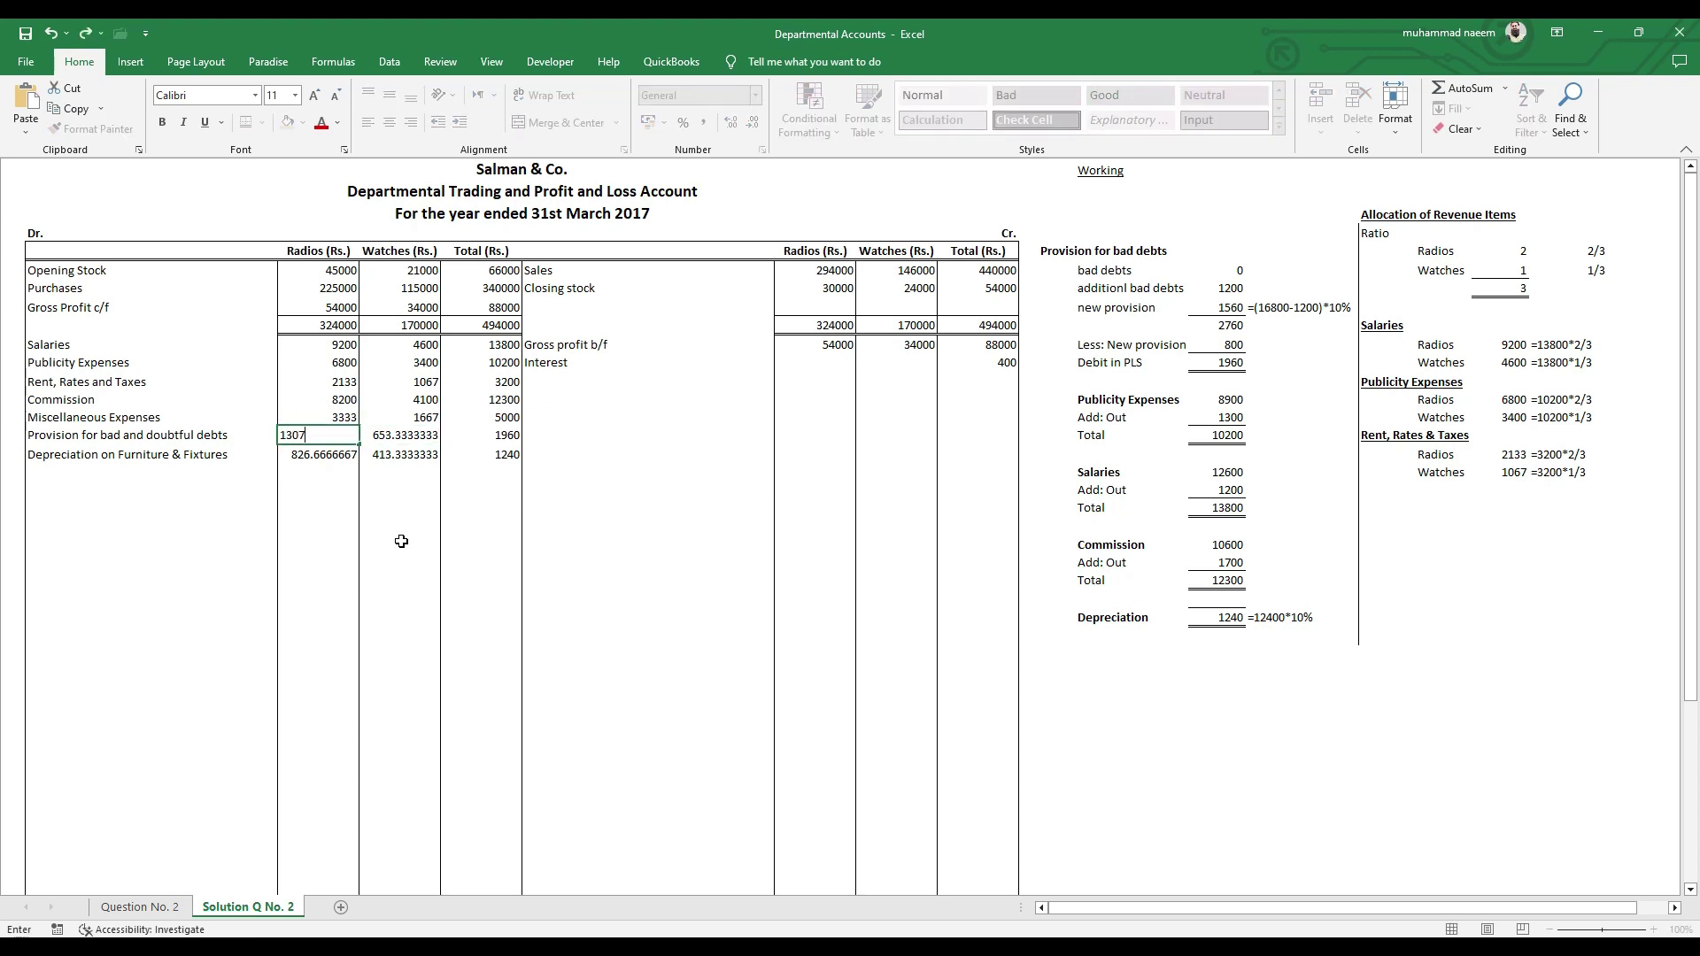
pyautogui.press('Tab')
pyautogui.write('65')
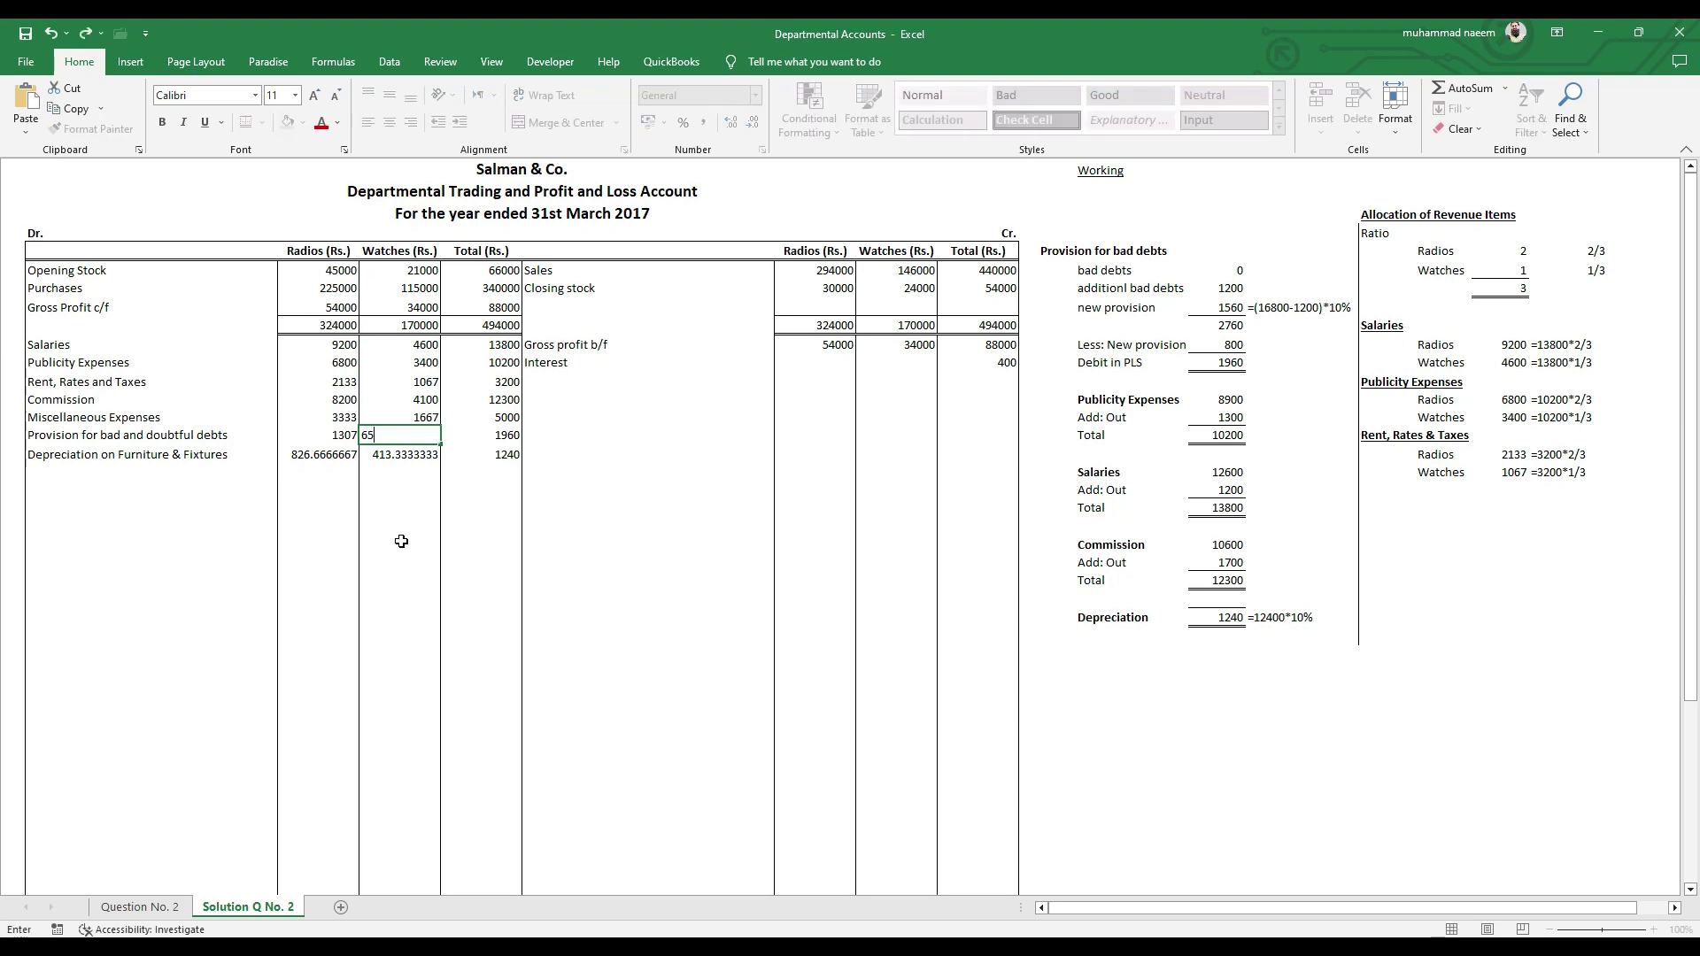
pyautogui.press('Return')
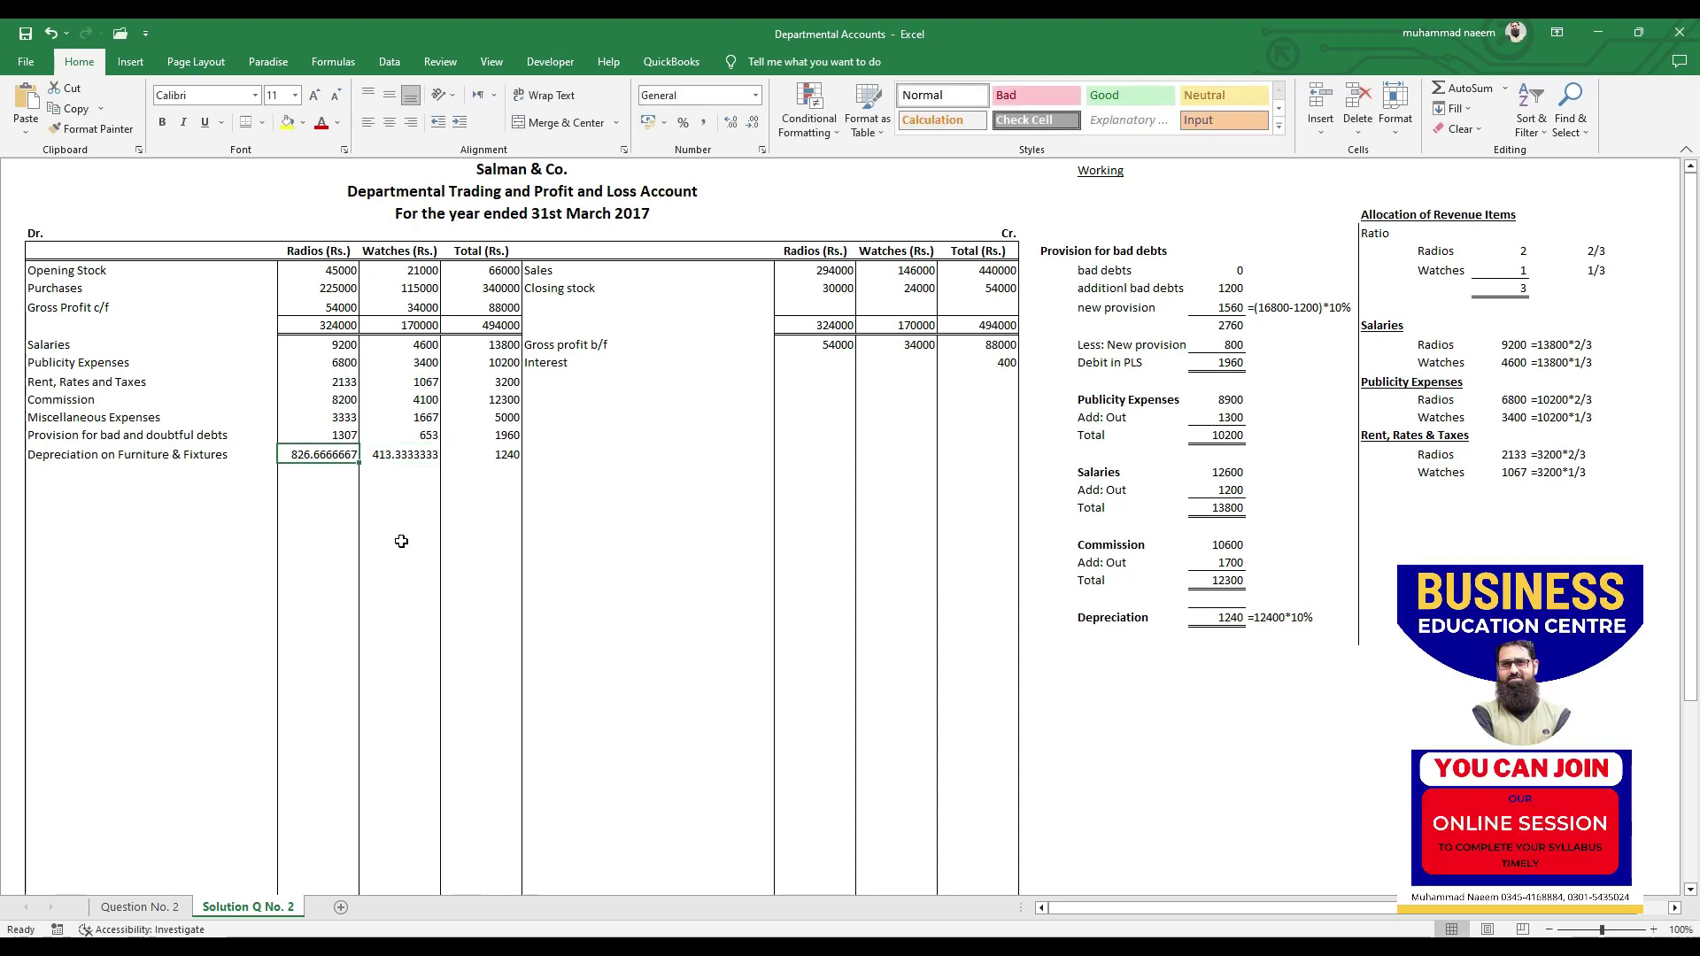
# - Round the Depreciation on Furniture & Fixtures shares to 827 for Radios and 413 for Watches
pyautogui.write('827')
pyautogui.press('Tab')
pyautogui.write('413')
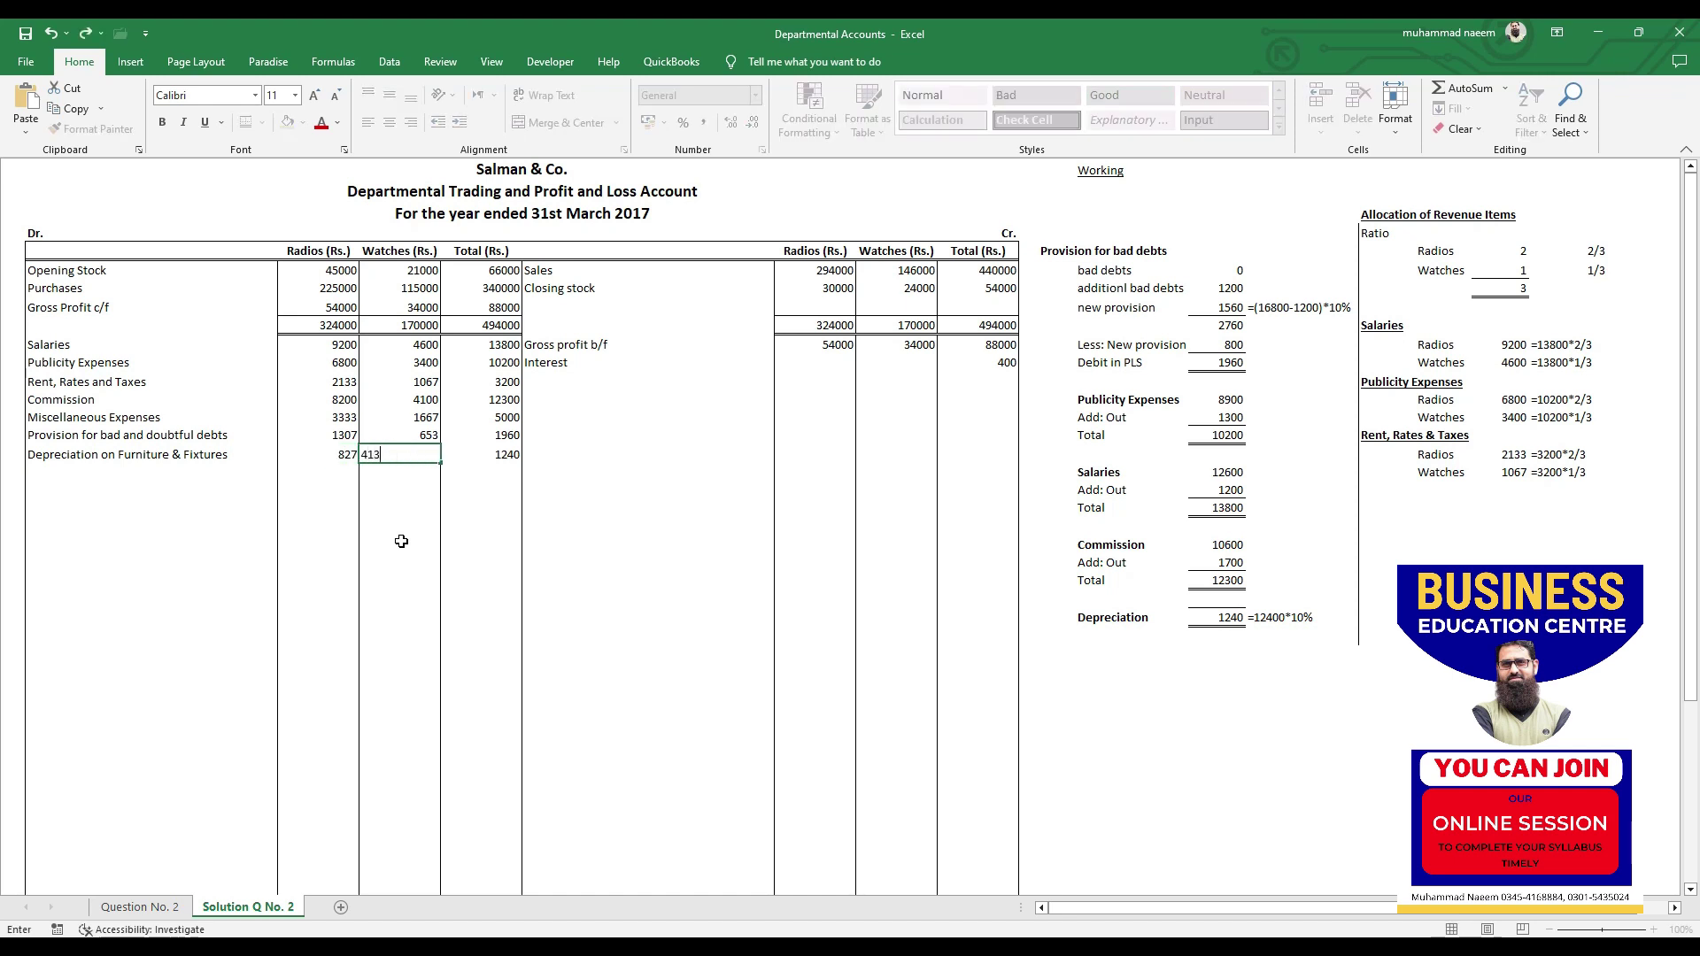
pyautogui.press('Tab')
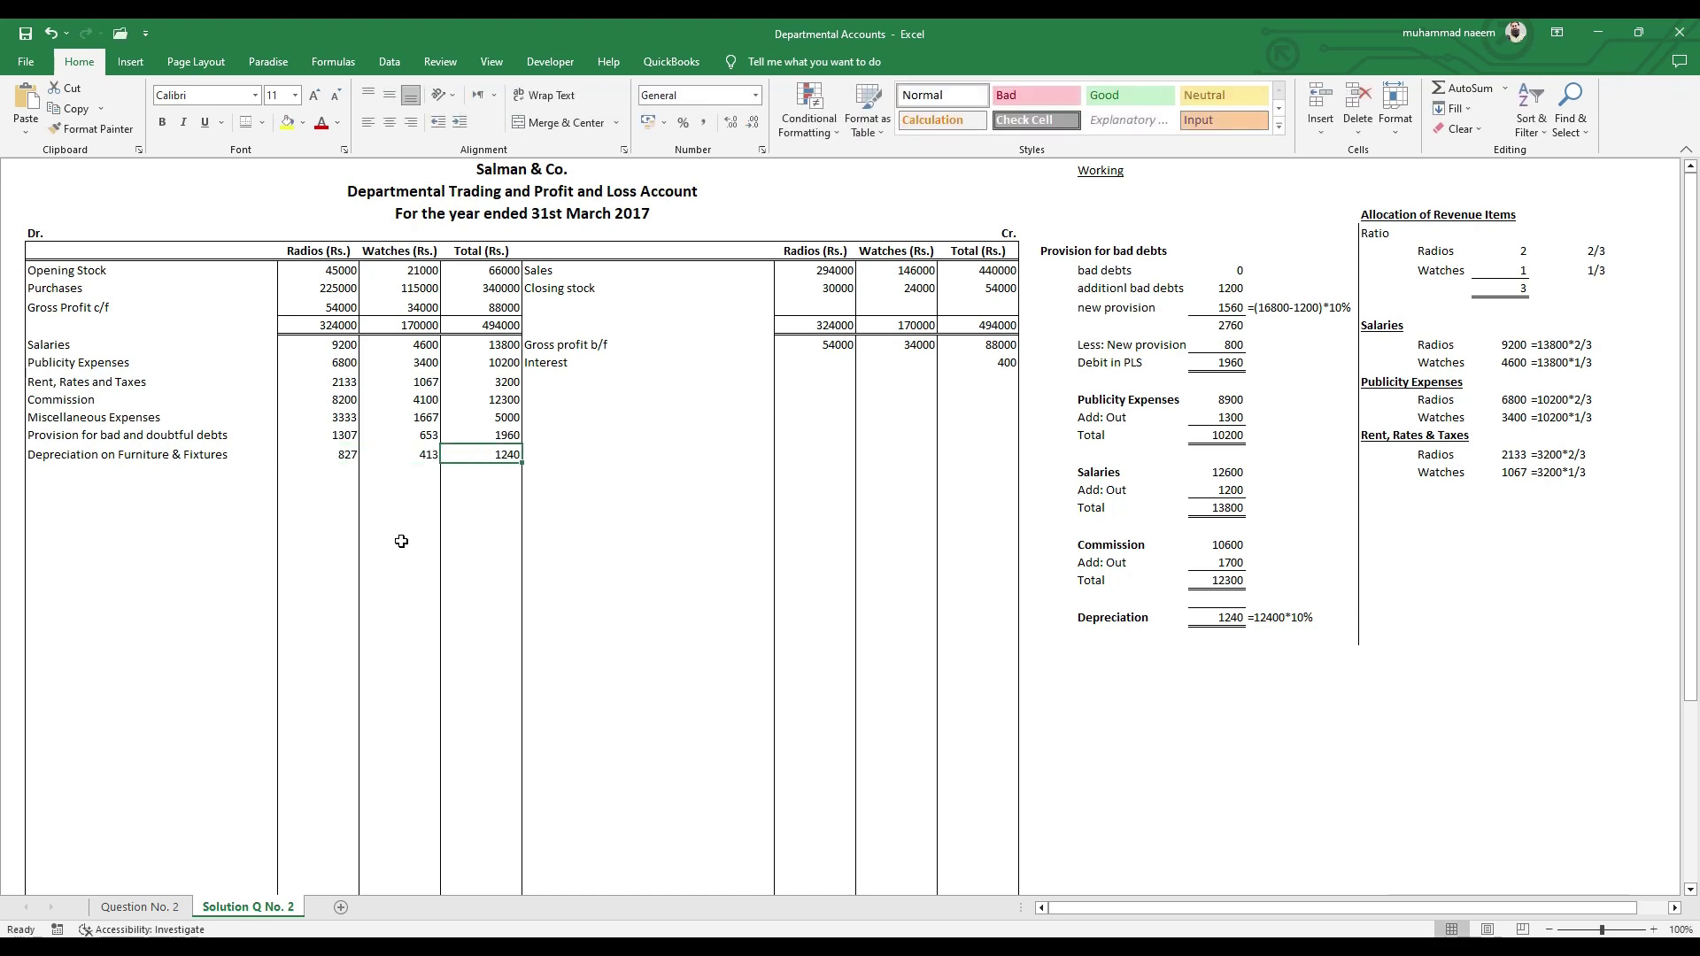
# - Calculate the Radios share of Interest as the row's total *2/3 and replace it with the rounded amount 267
pyautogui.click(997, 365)
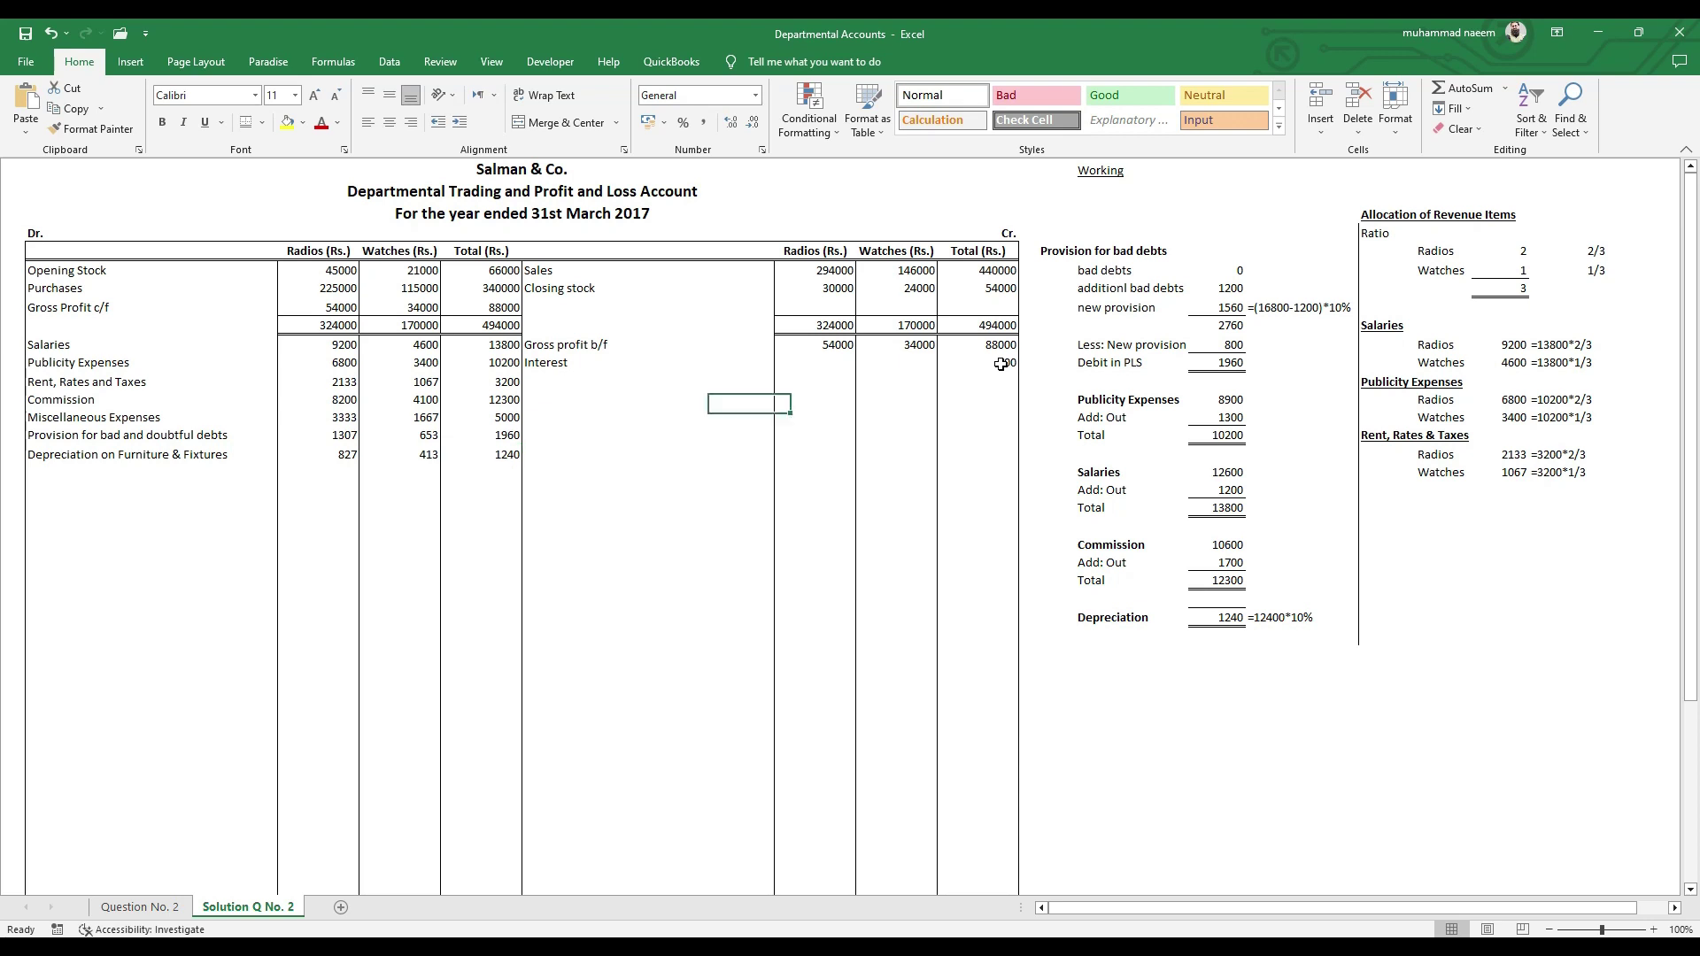
pyautogui.click(827, 373)
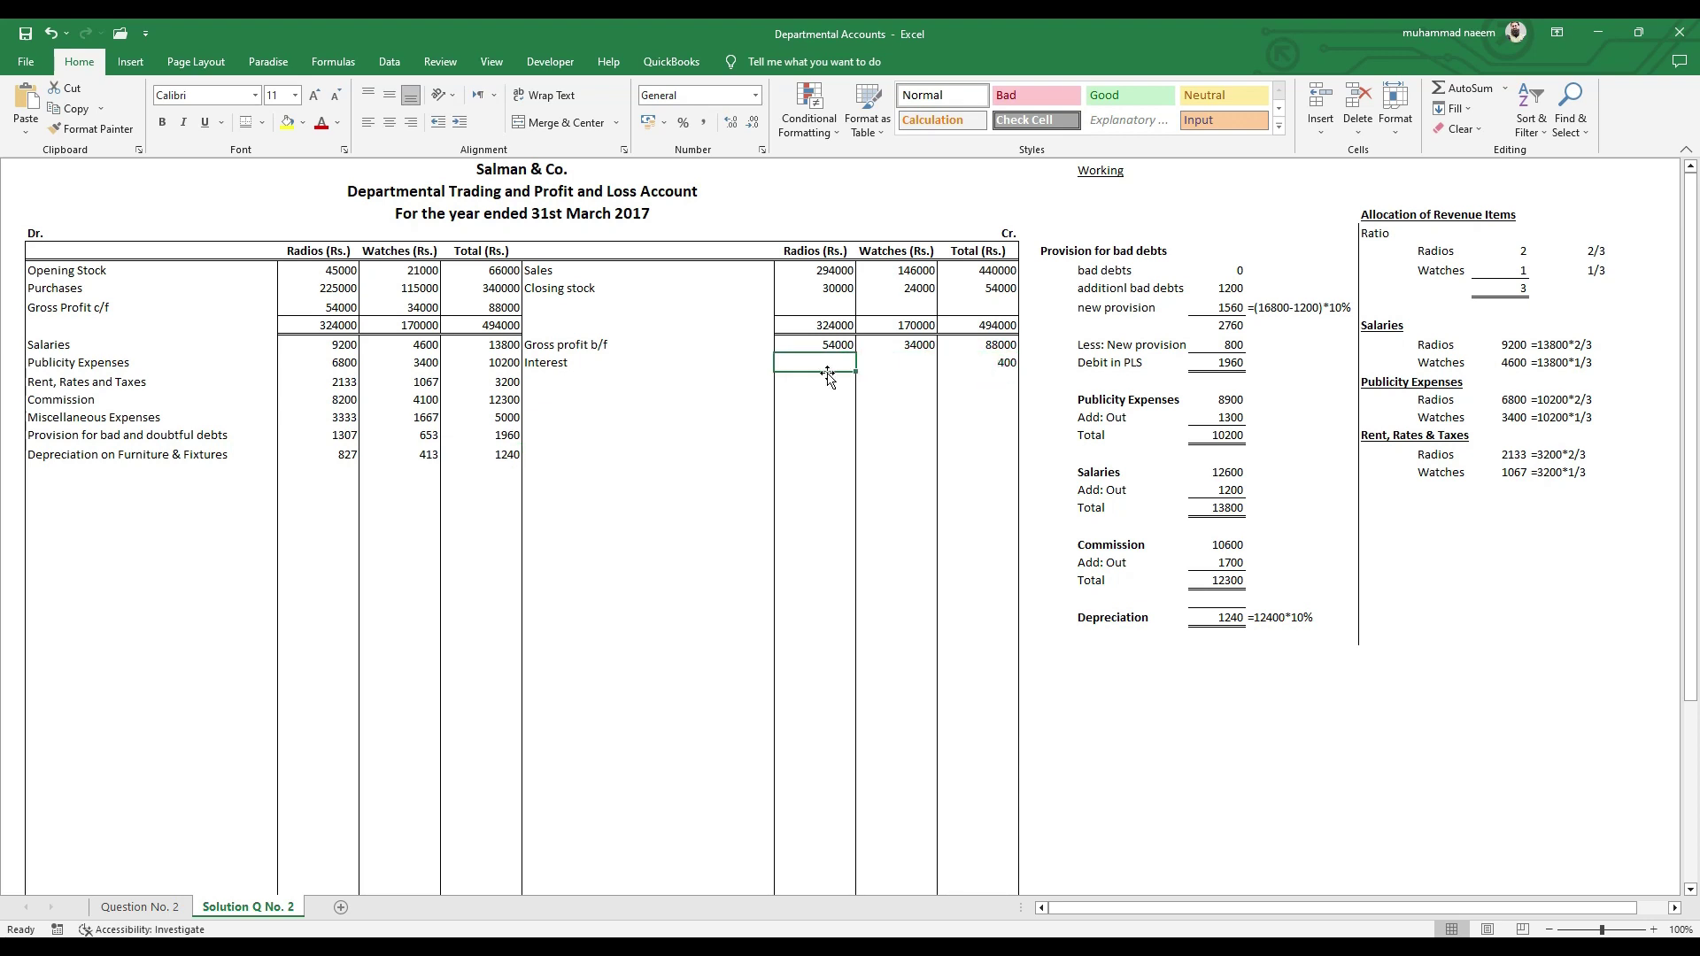
pyautogui.write('=')
pyautogui.press('Right')
pyautogui.press('Right')
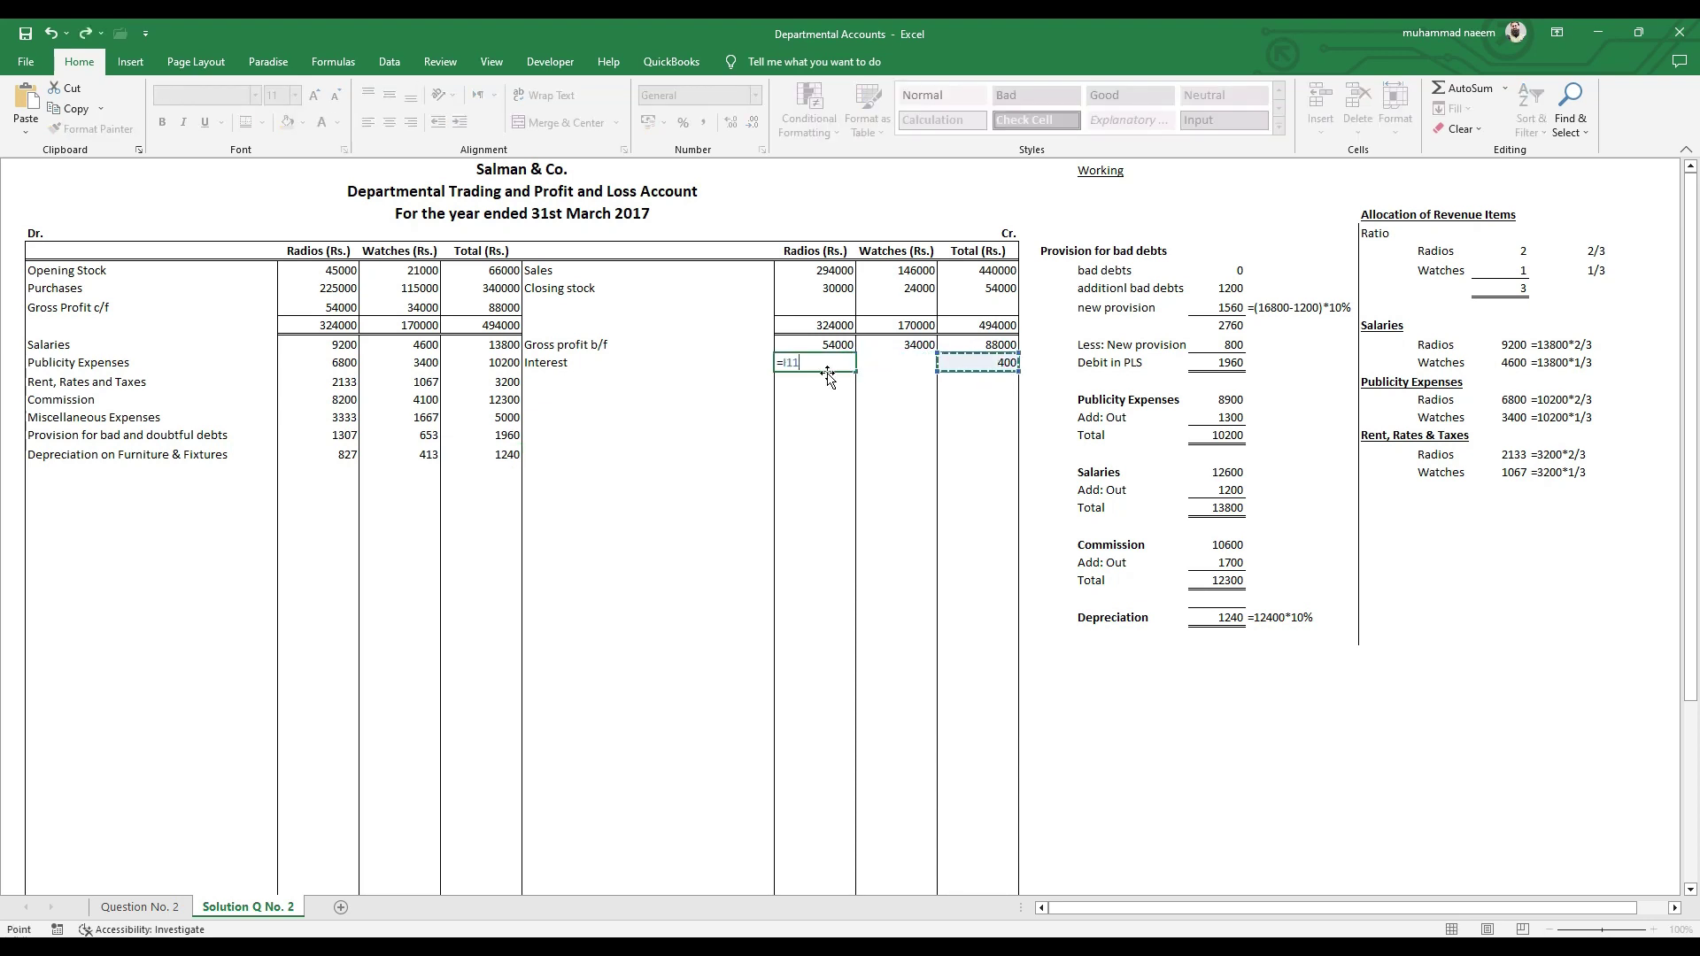
pyautogui.write('*2/3')
pyautogui.hotkey('ctrl', 'Return')
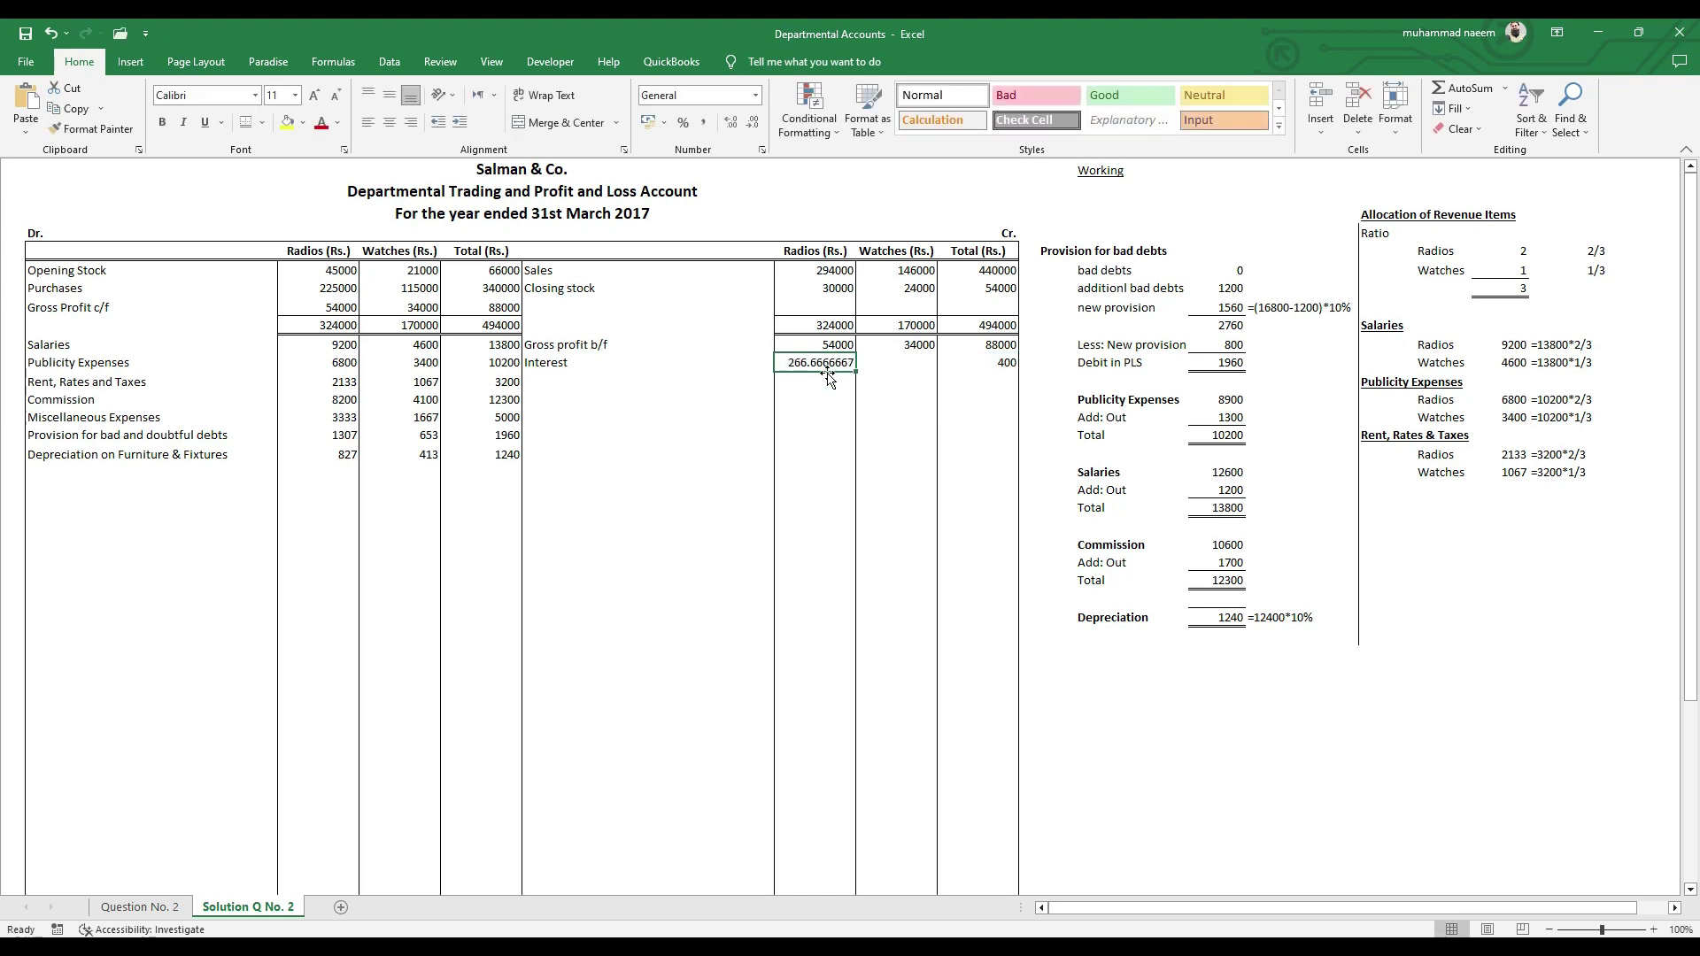
pyautogui.write('267')
pyautogui.press('Tab')
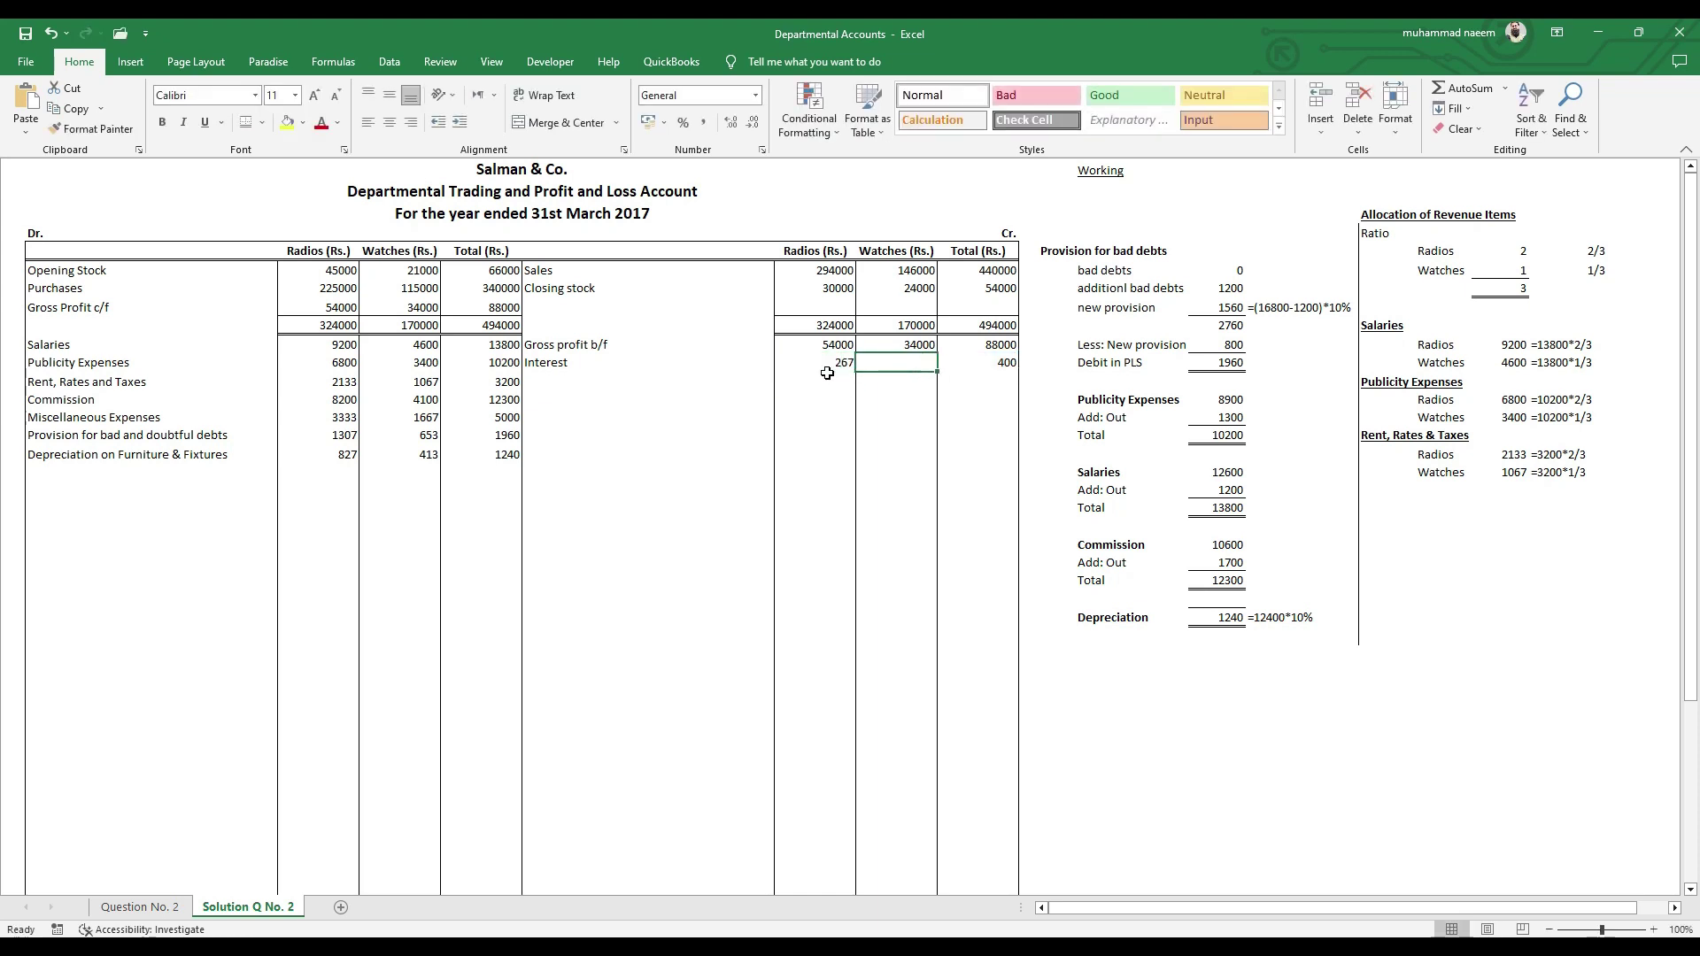
# - Calculate the Watches share of Interest as the row's total *1/3 and replace it with the rounded amount 133
pyautogui.write('=')
pyautogui.press('Right')
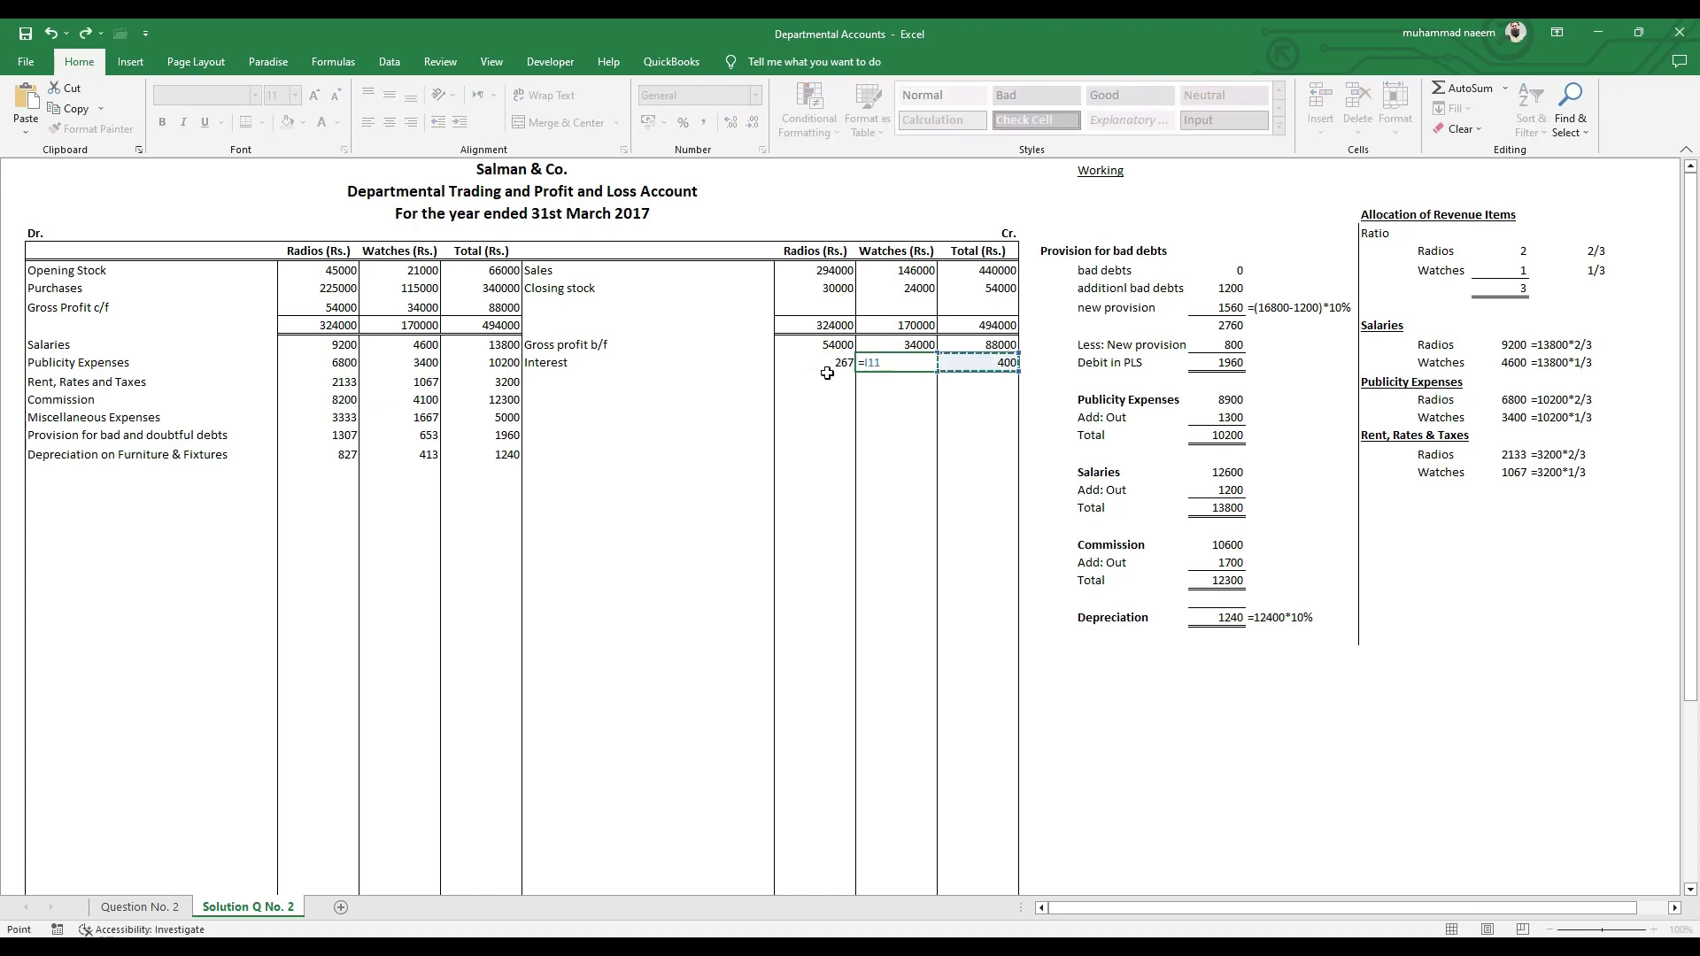
pyautogui.write('*1/3')
pyautogui.press('F9')
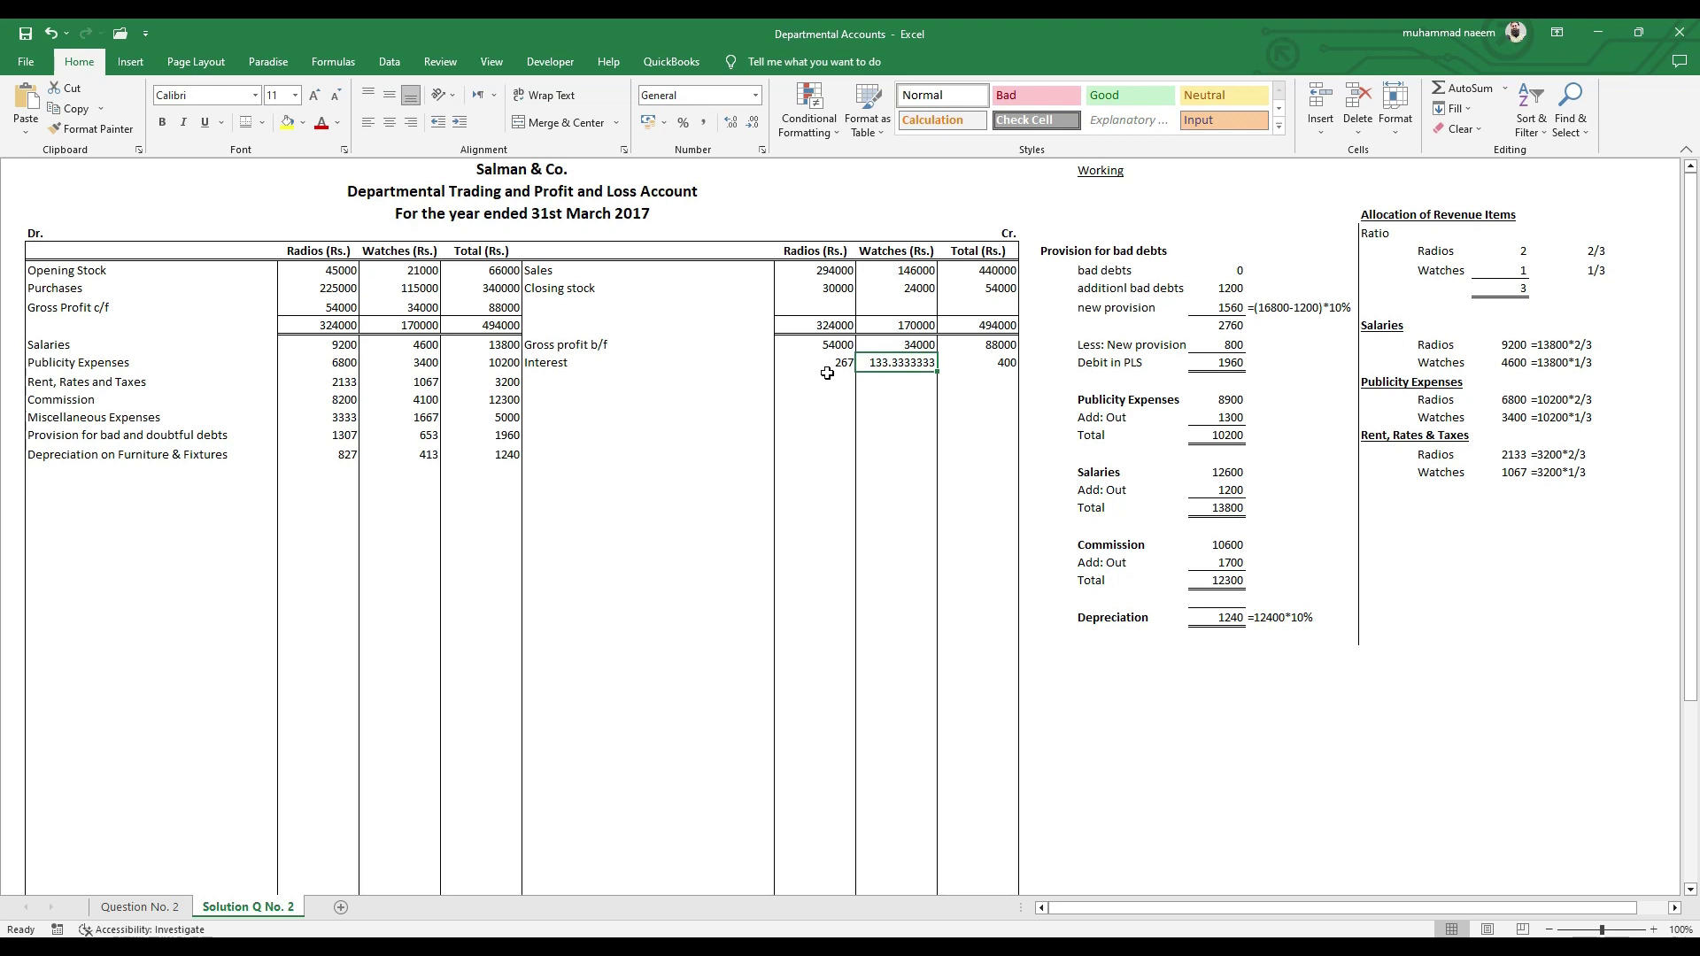
pyautogui.write('133')
pyautogui.press('Return')
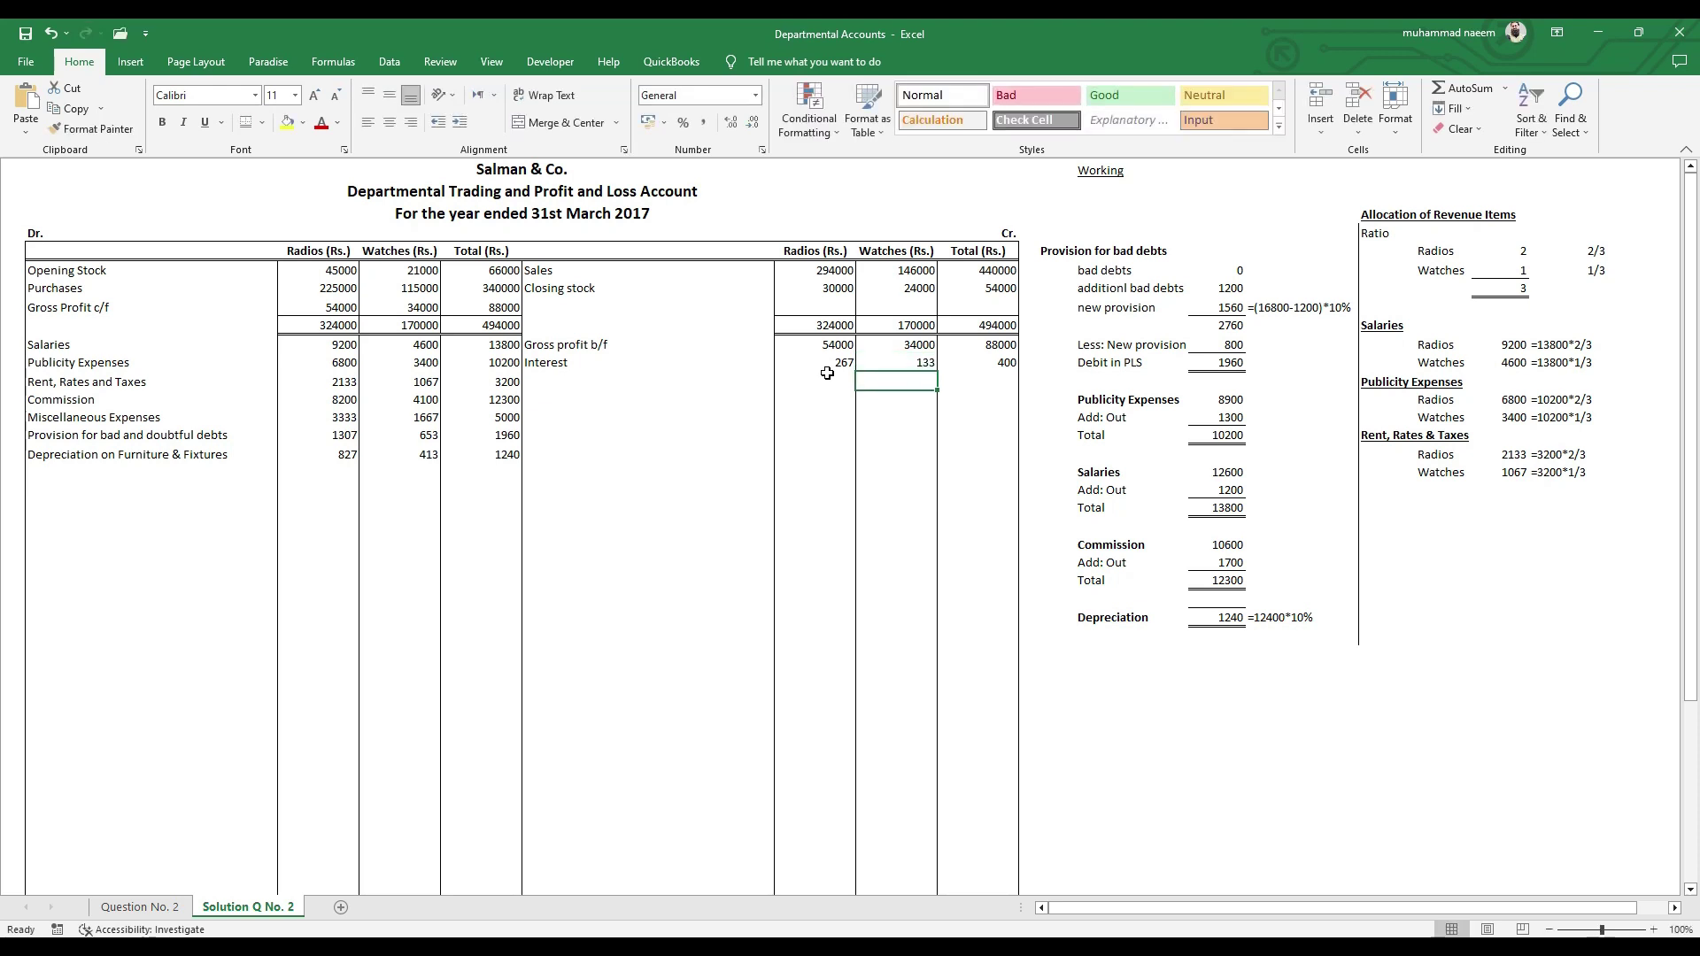
# - Apply top and double bottom borders to the three amount cells of row 19 on both the debit and credit sides
pyautogui.click(315, 503)
pyautogui.hotkey('shift', 'Right')
pyautogui.hotkey('shift', 'Right')
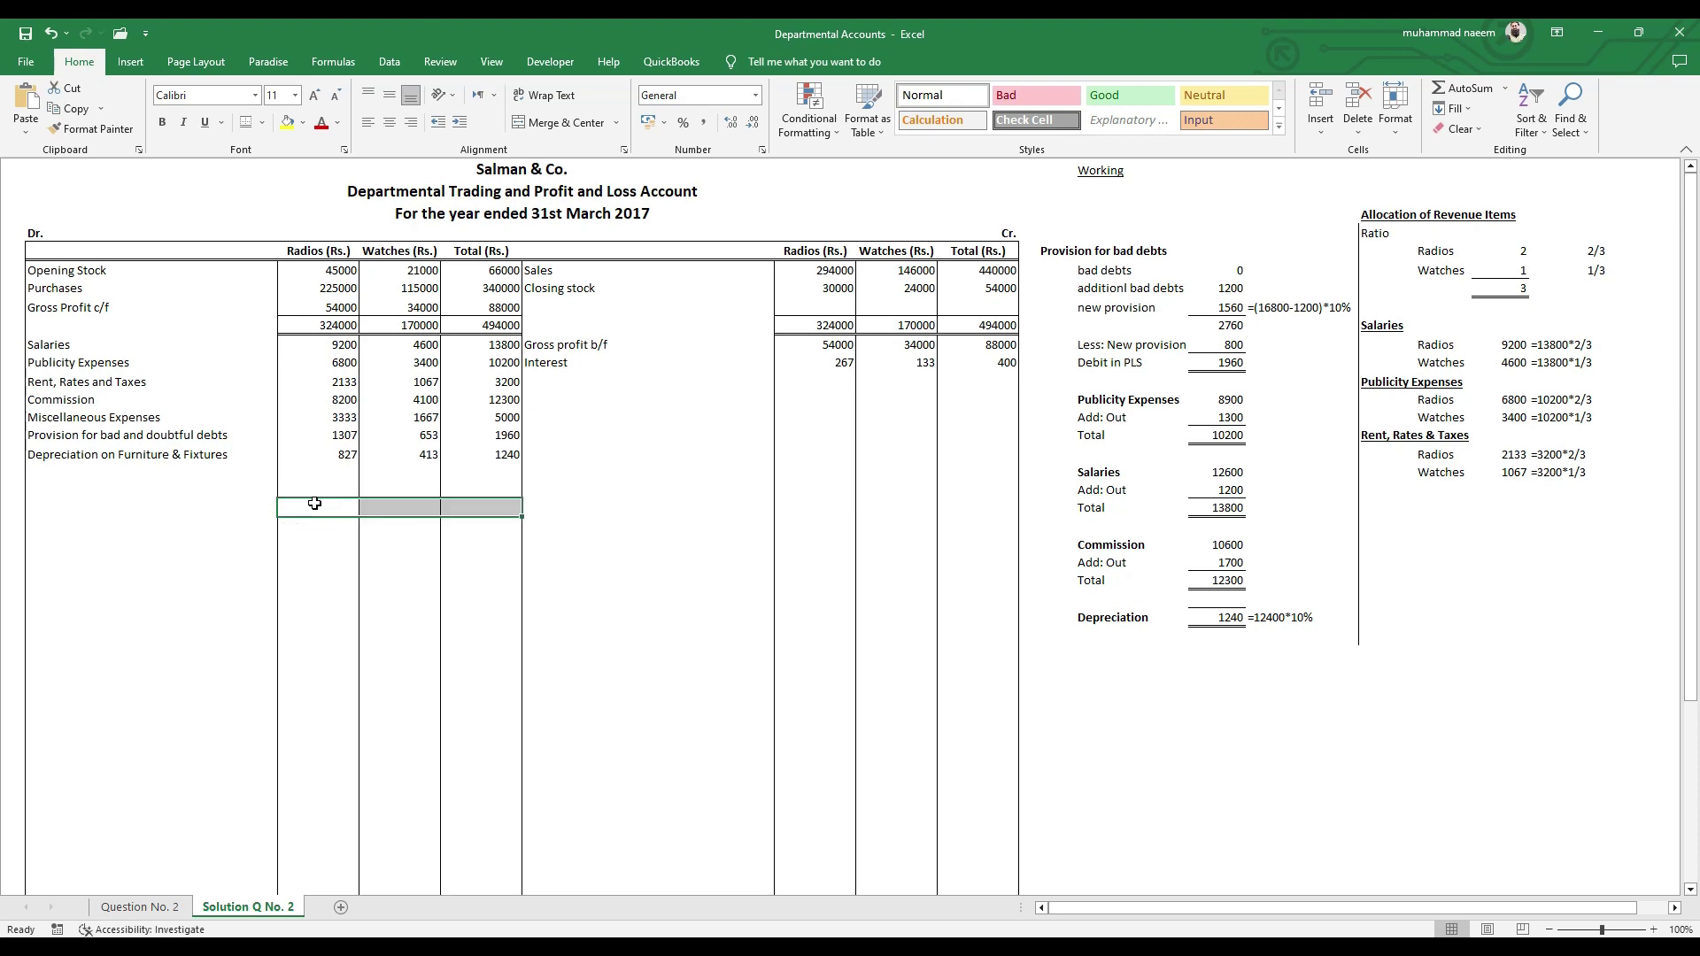
pyautogui.click(246, 122)
pyautogui.hotkey('shift', 'Right')
pyautogui.hotkey('shift', 'Right')
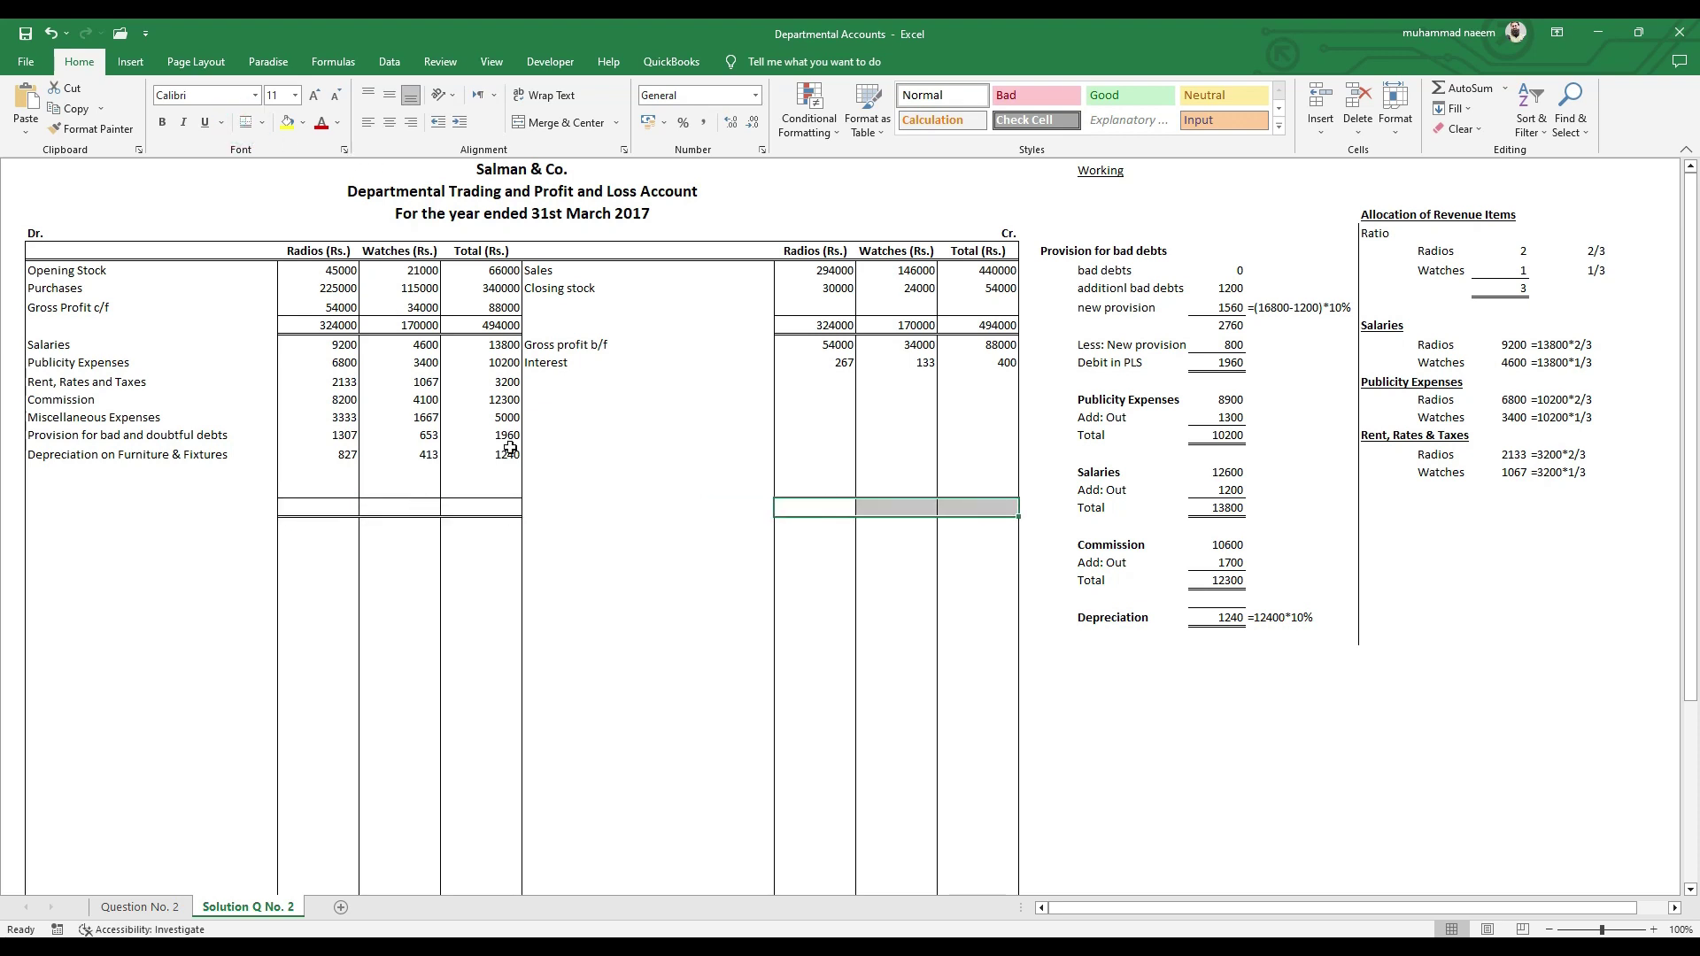
pyautogui.click(246, 121)
# - Total the credit-side Radios column of the profit and loss section in G19 with a SUM of G10:G18
pyautogui.click(817, 510)
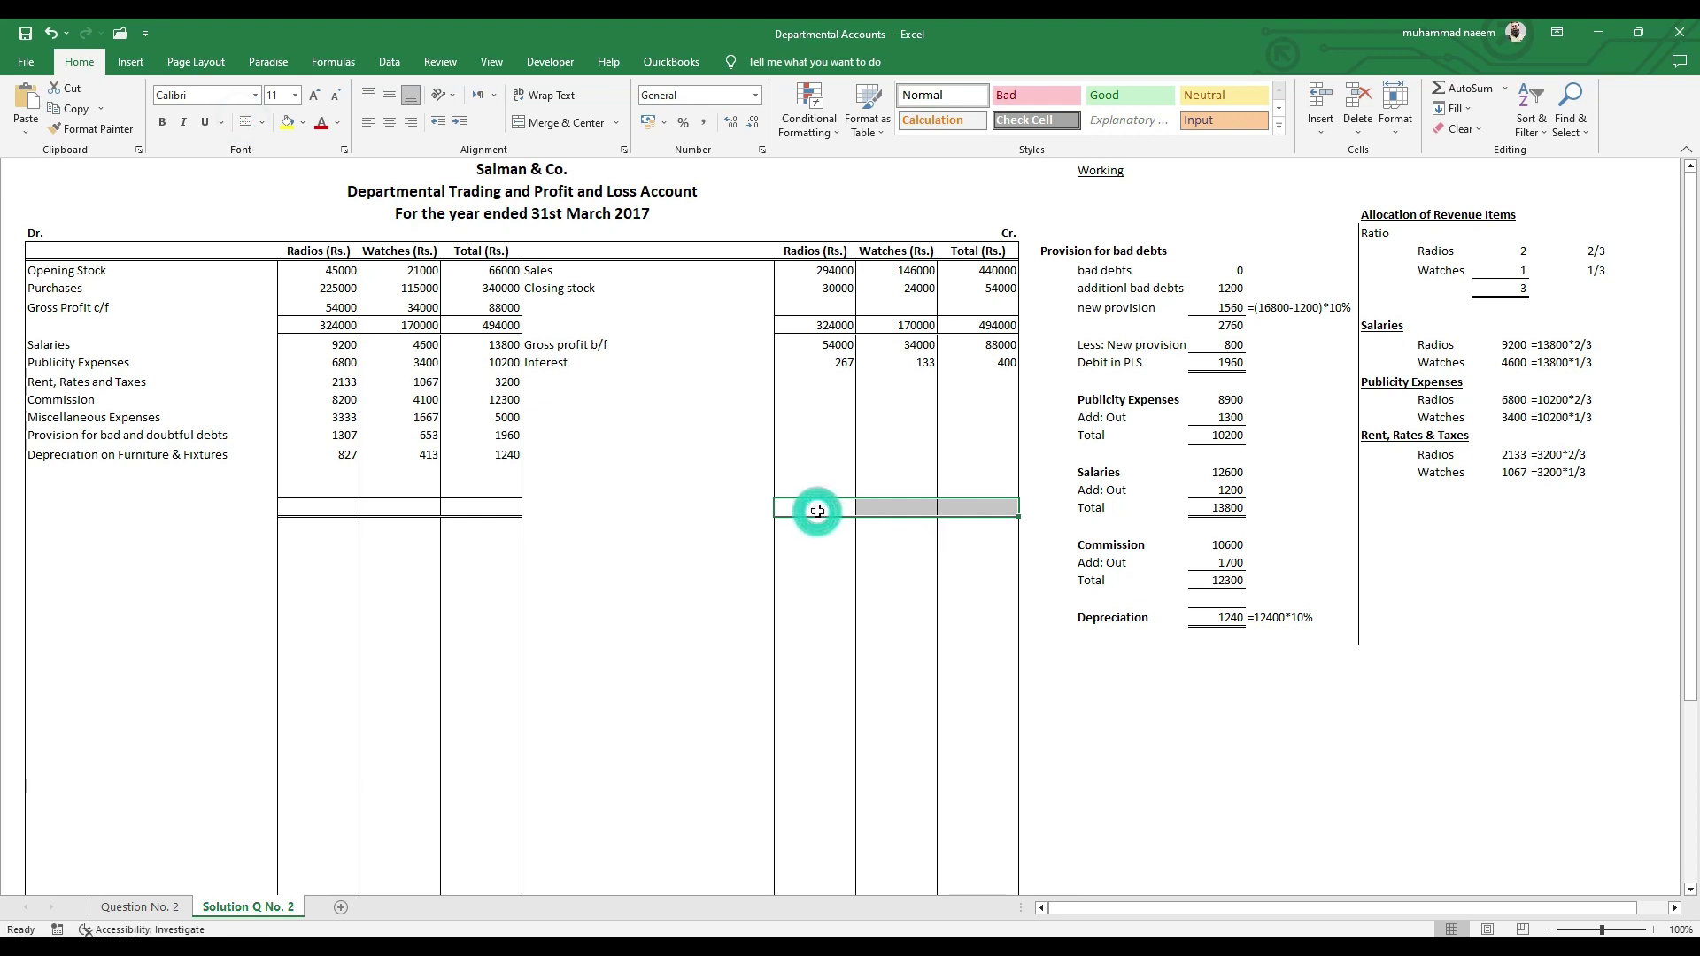
pyautogui.write('=sum')
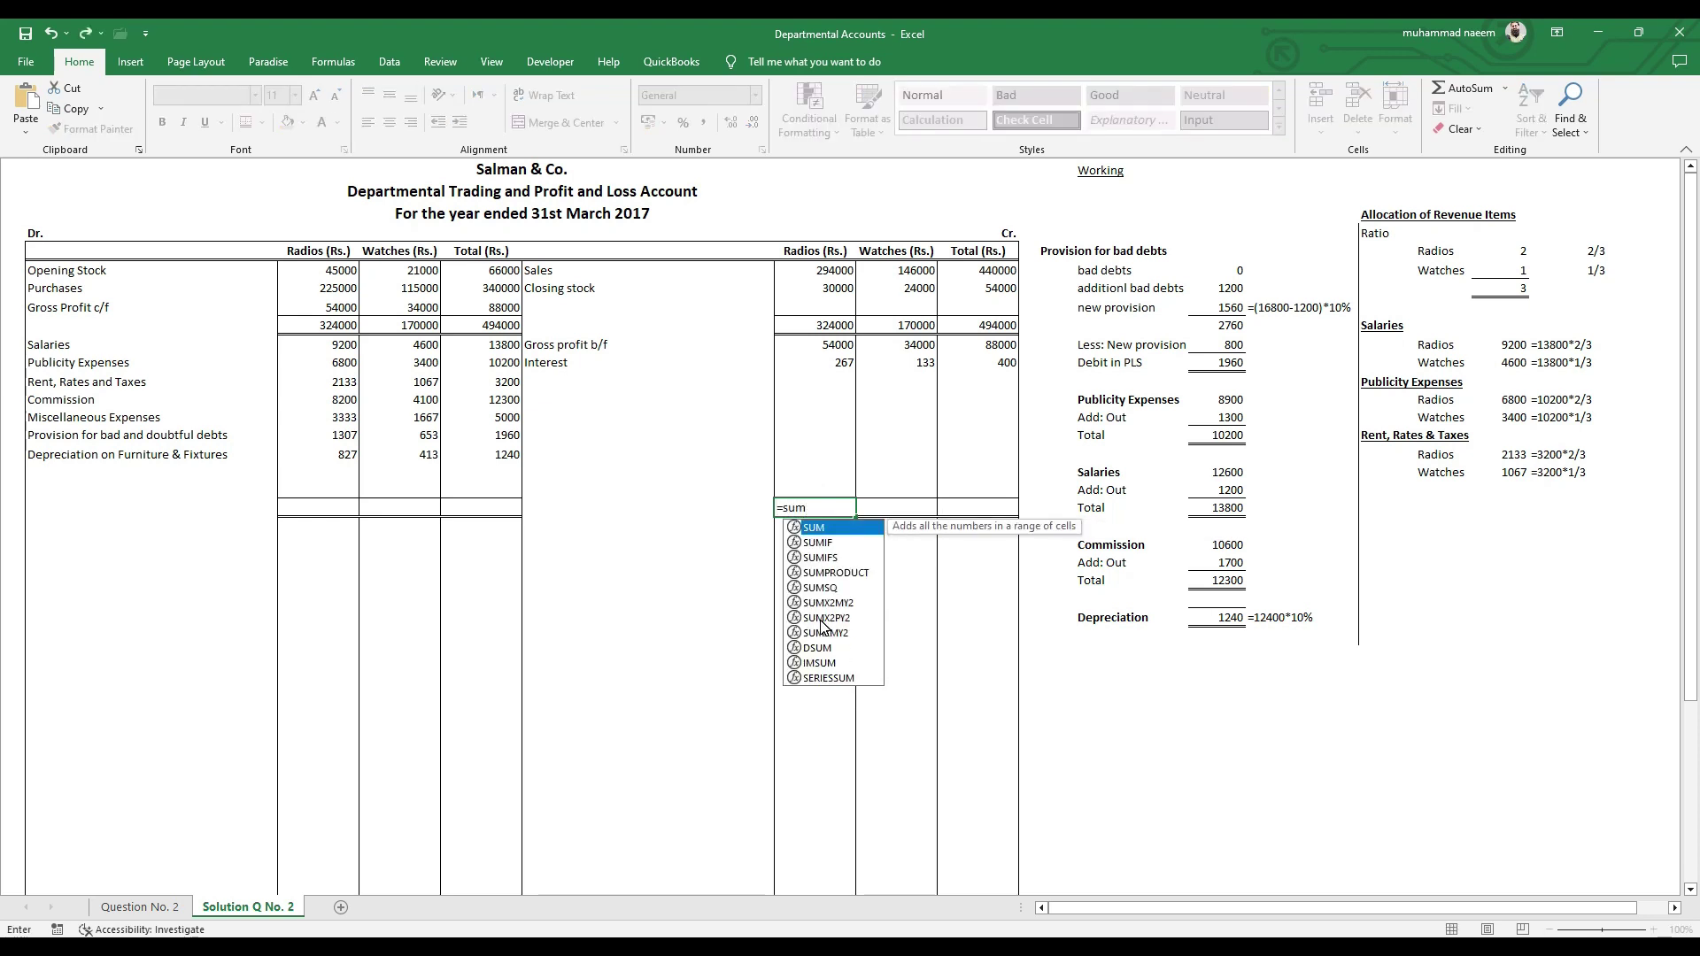
pyautogui.write('(')
pyautogui.press('Up')
pyautogui.hotkey('shift', 'Up')
pyautogui.hotkey('shift', 'Up')
pyautogui.hotkey('shift', 'Up')
pyautogui.hotkey('shift', 'Up')
pyautogui.hotkey('shift', 'Up')
pyautogui.hotkey('shift', 'Up')
pyautogui.hotkey('shift', 'Up')
pyautogui.hotkey('shift', 'Up')
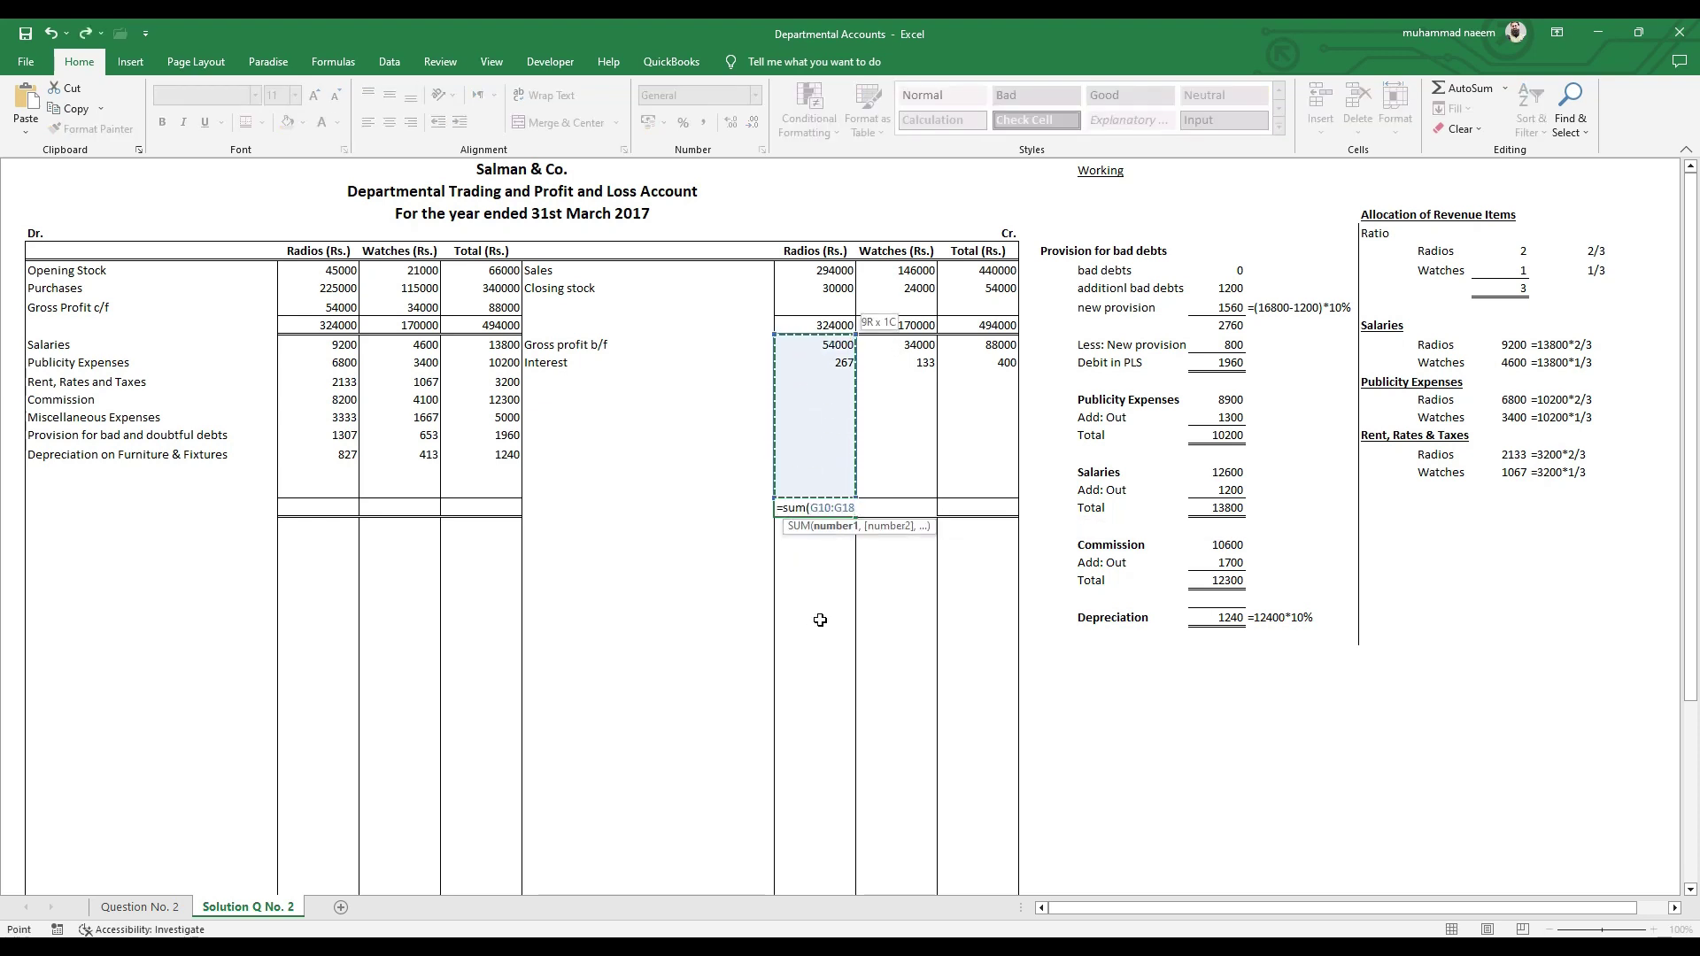
pyautogui.press('Return')
# - Enter the matching total 54267 in the debit-side Radios total cell
pyautogui.press('Up')
pyautogui.press('Left')
pyautogui.press('Left')
pyautogui.press('Left')
pyautogui.press('Left')
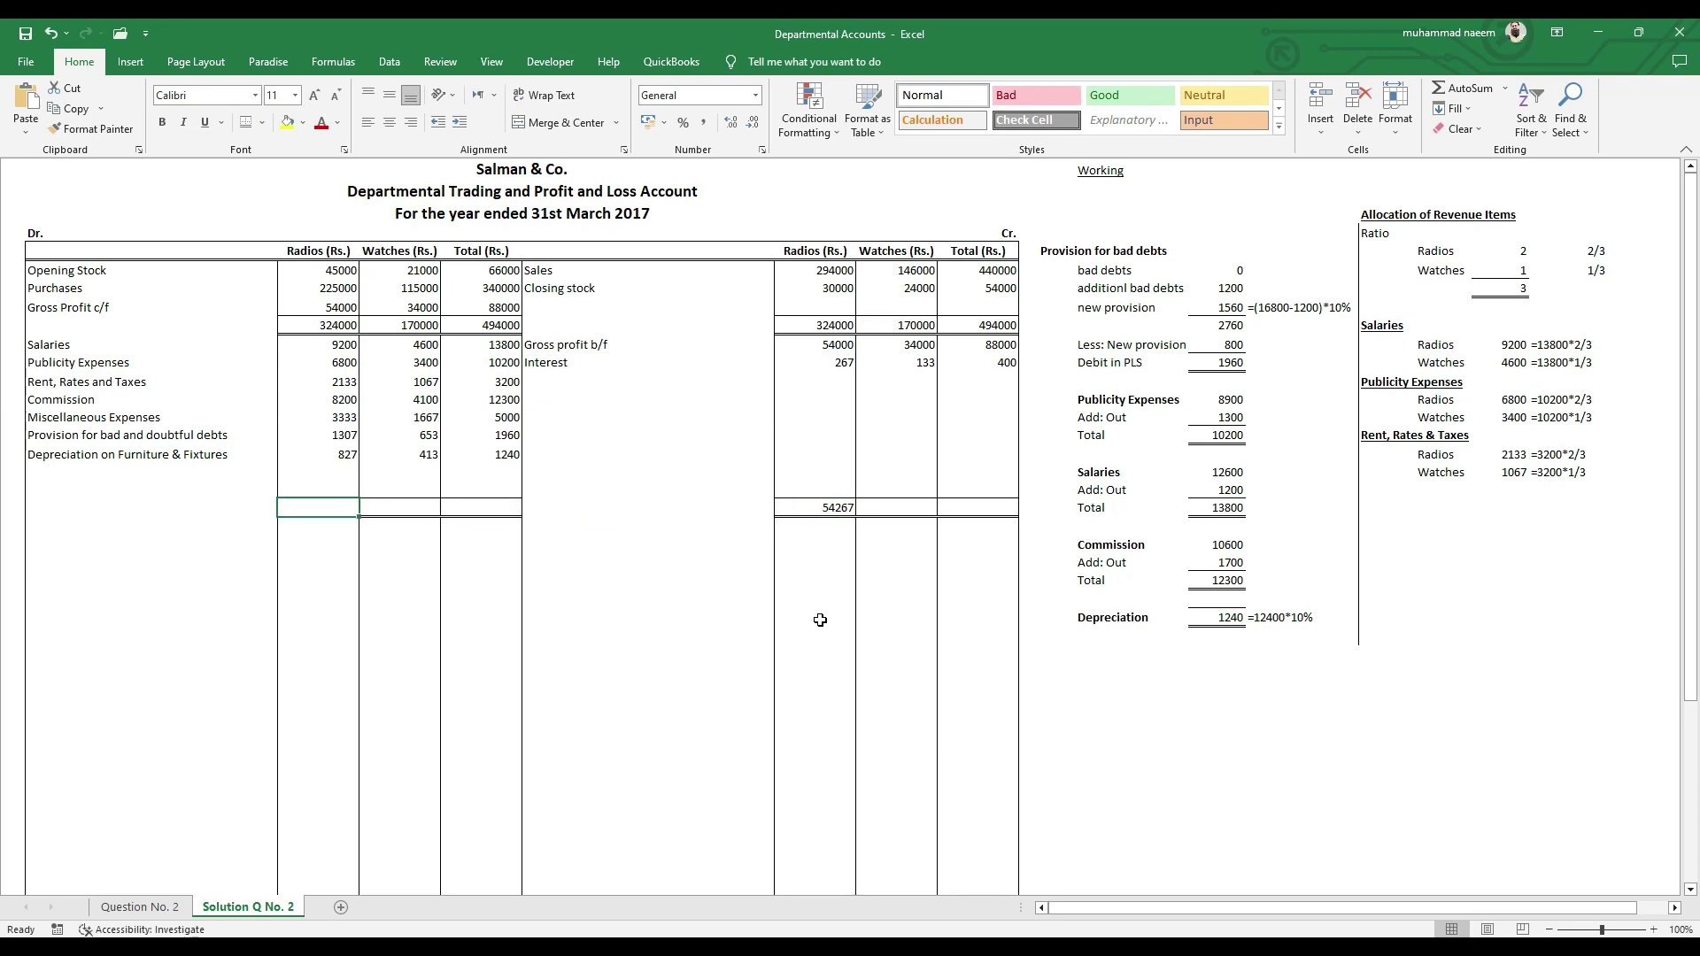
pyautogui.write('54267')
pyautogui.press('Tab')
# - Label the row above the debit total "Net Profit (tranferred to profit and loss a/c)"
pyautogui.press('Up')
pyautogui.press('Left')
pyautogui.press('Left')
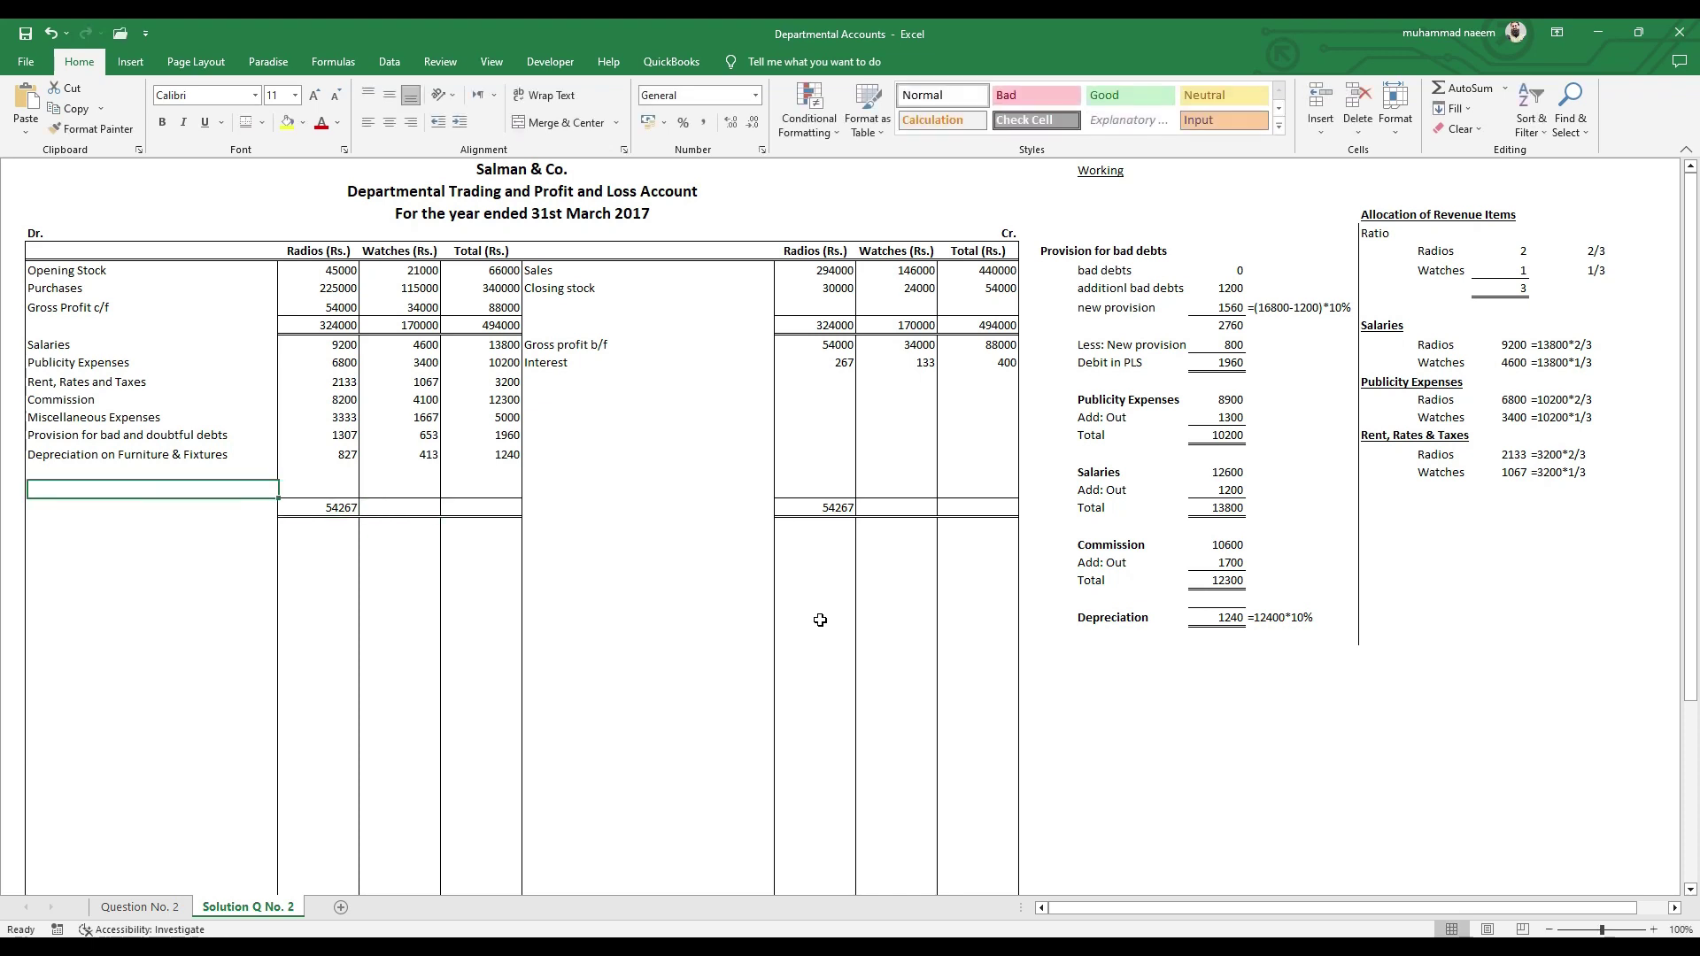
pyautogui.write('Net ')
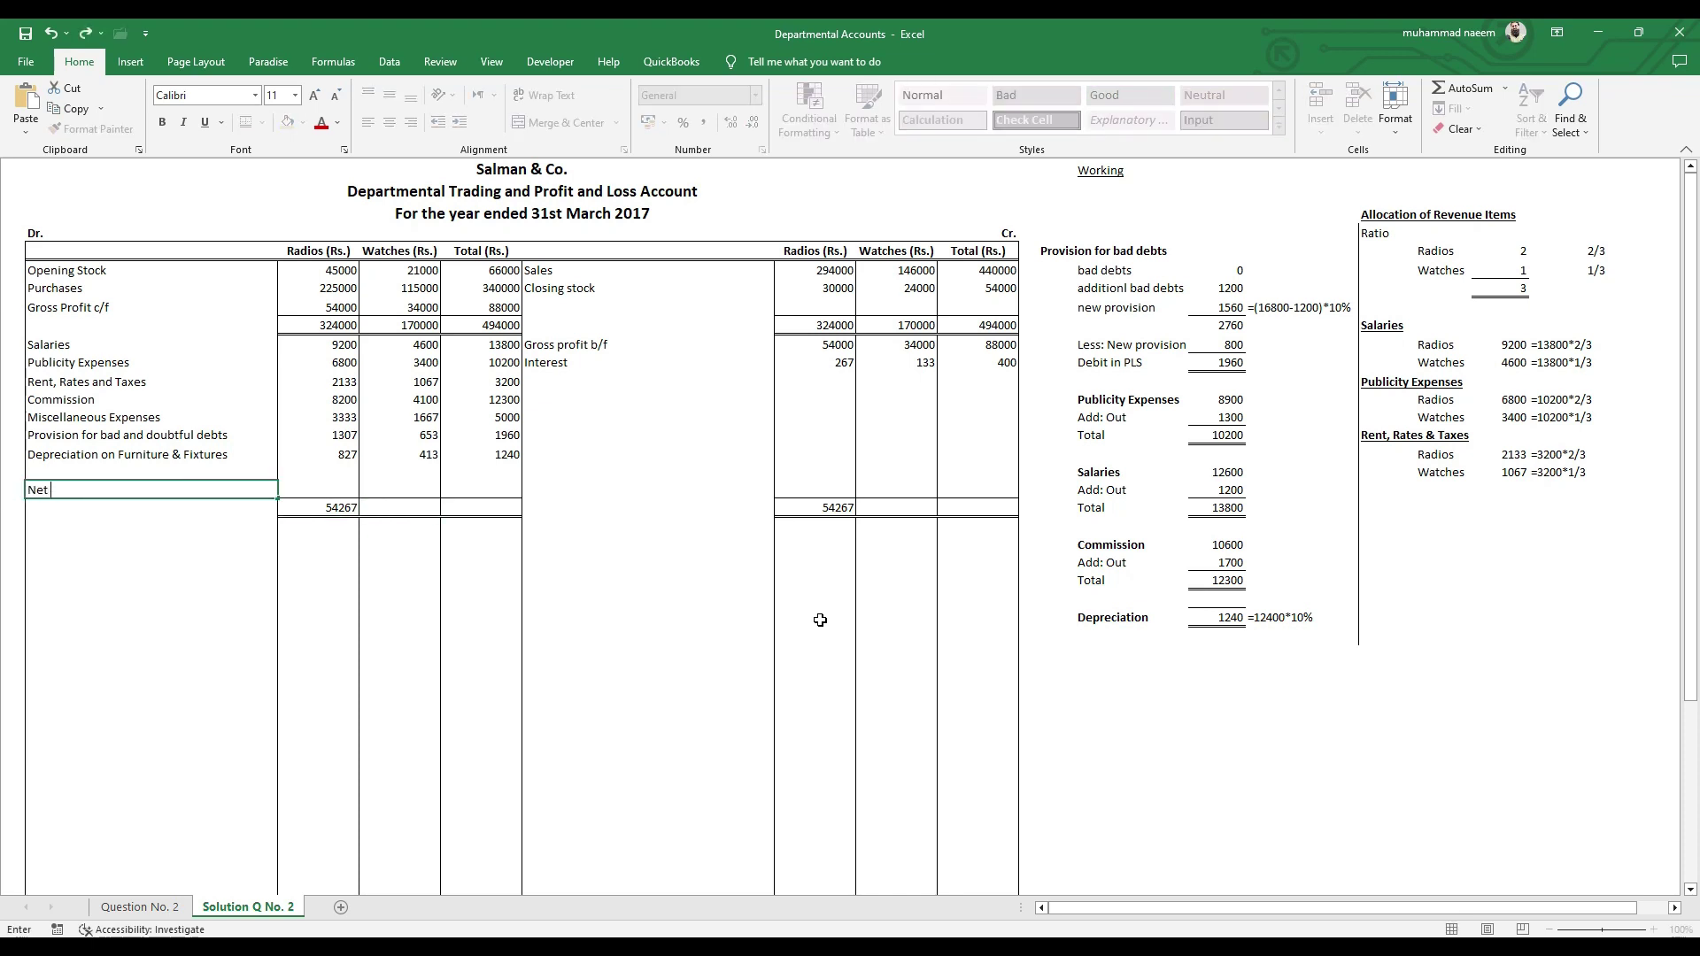
pyautogui.write('Profit (tranferre')
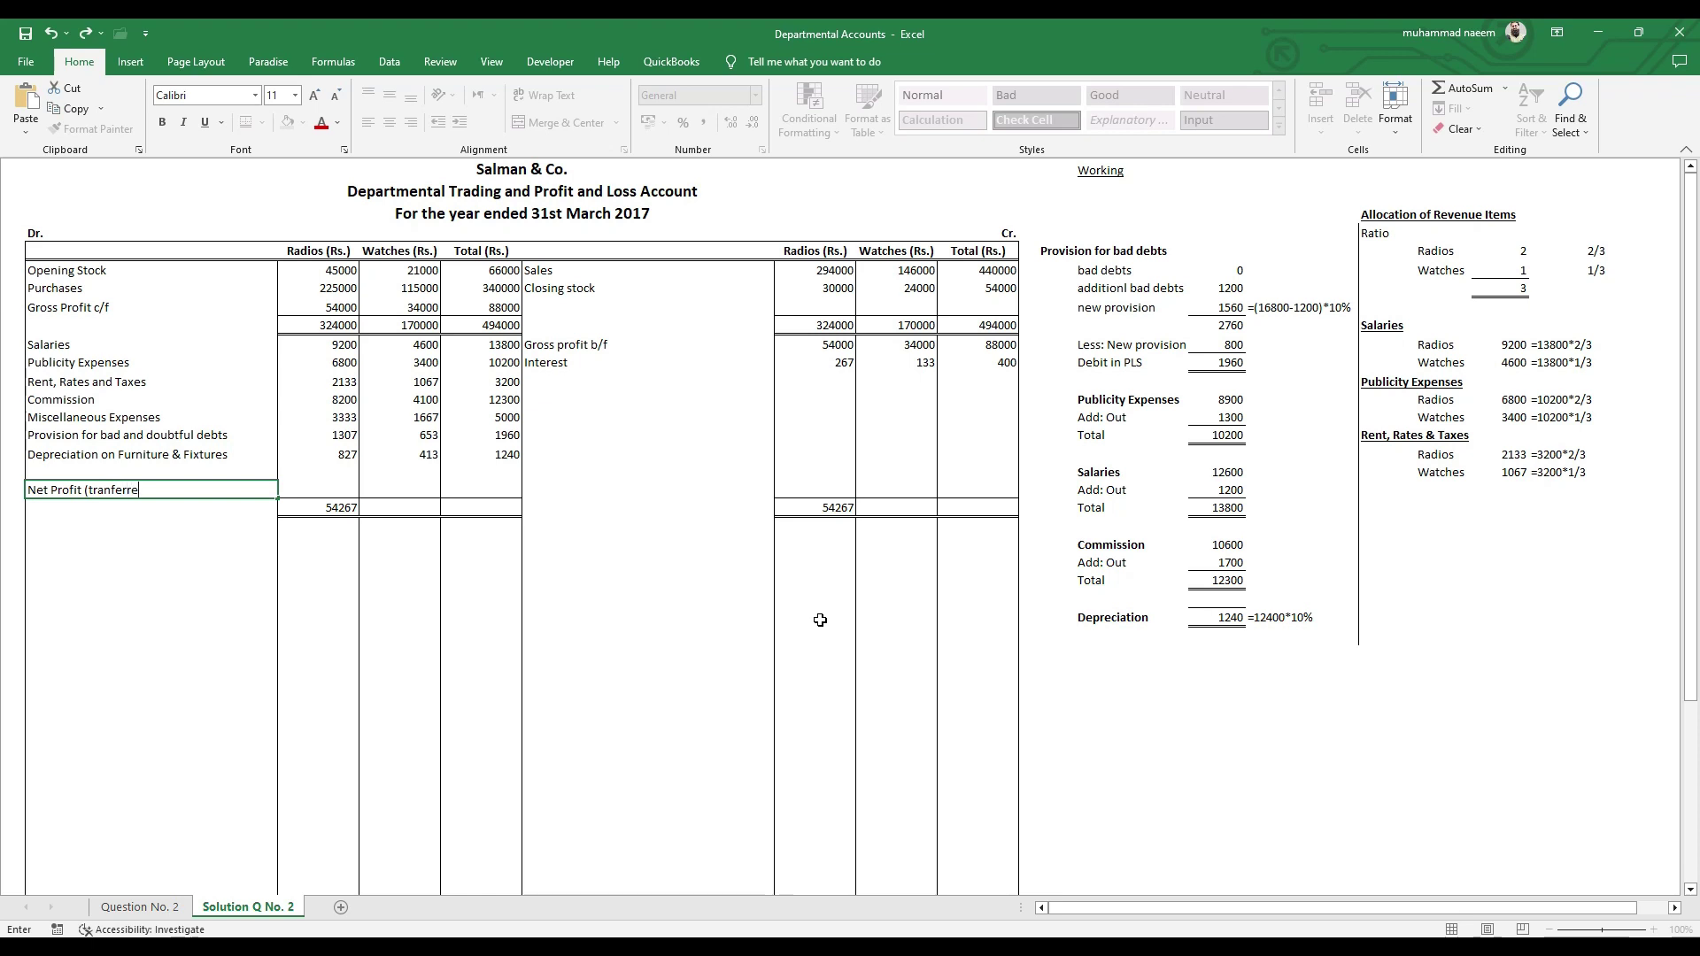
pyautogui.write('d to profit and loss a/s')
pyautogui.press('Return')
pyautogui.press('Up')
pyautogui.press('F2')
pyautogui.press('Left')
pyautogui.press('BackSpace')
pyautogui.write('c')
pyautogui.press('Tab')
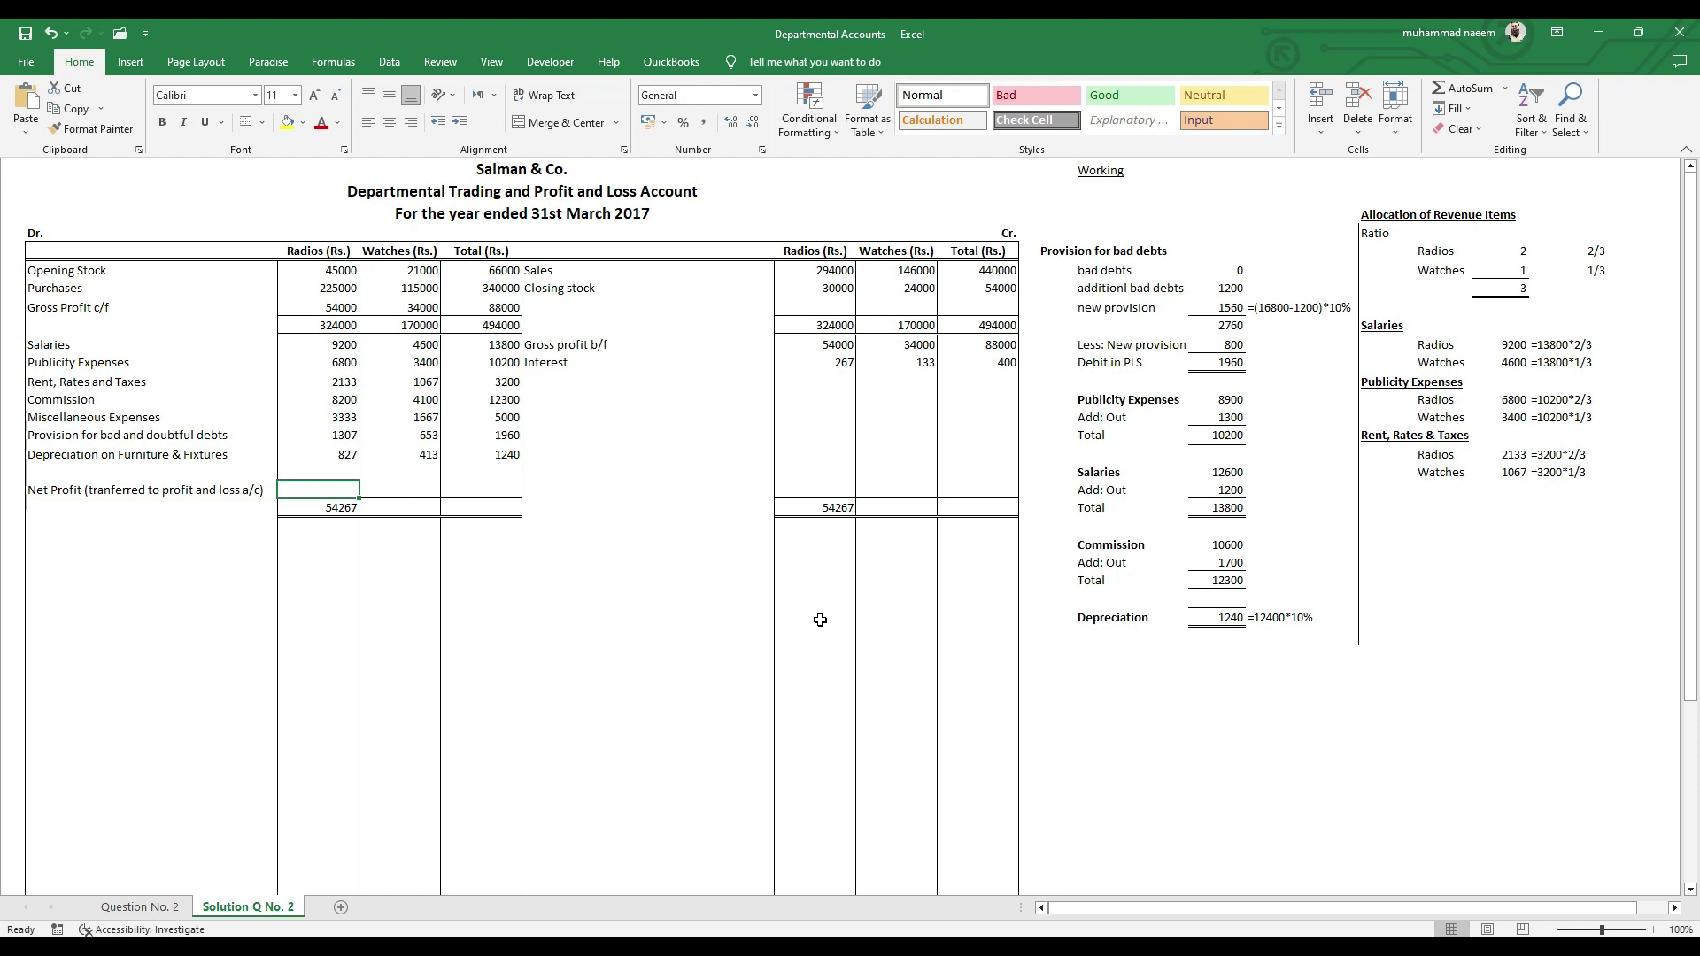
# - Calculate the Radios net profit as the debit total minus the expenses, =C19-SUM(C10:C16)
pyautogui.write('=')
pyautogui.press('Down')
pyautogui.write('-')
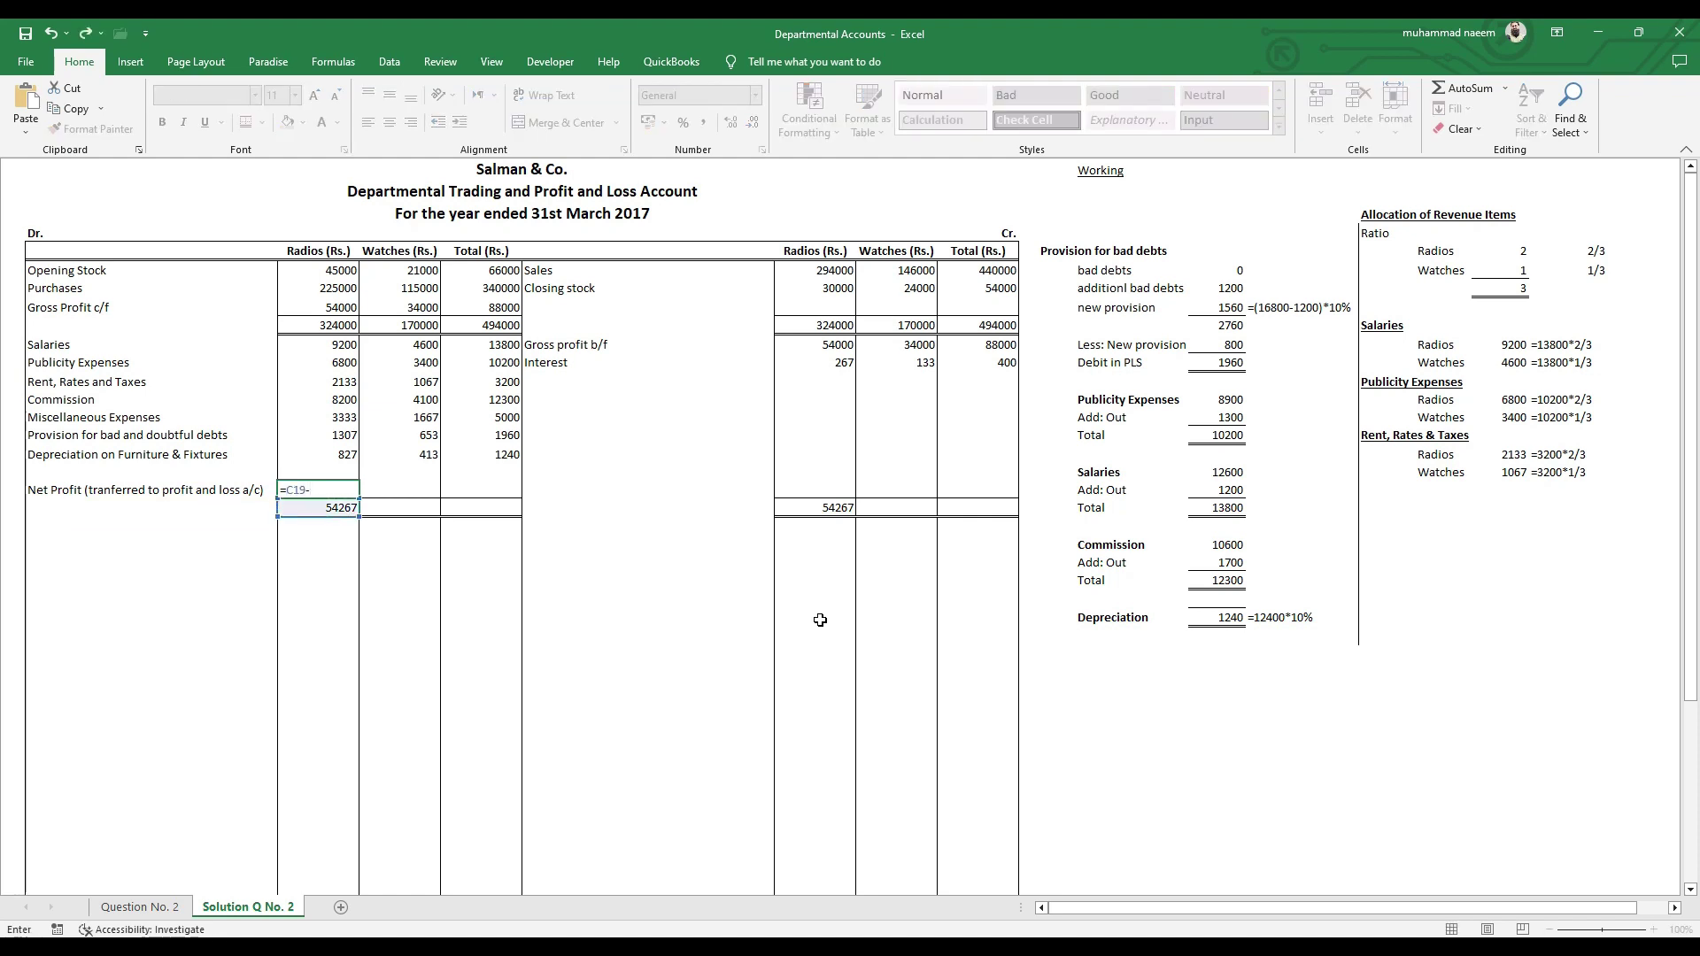
pyautogui.write('sum(')
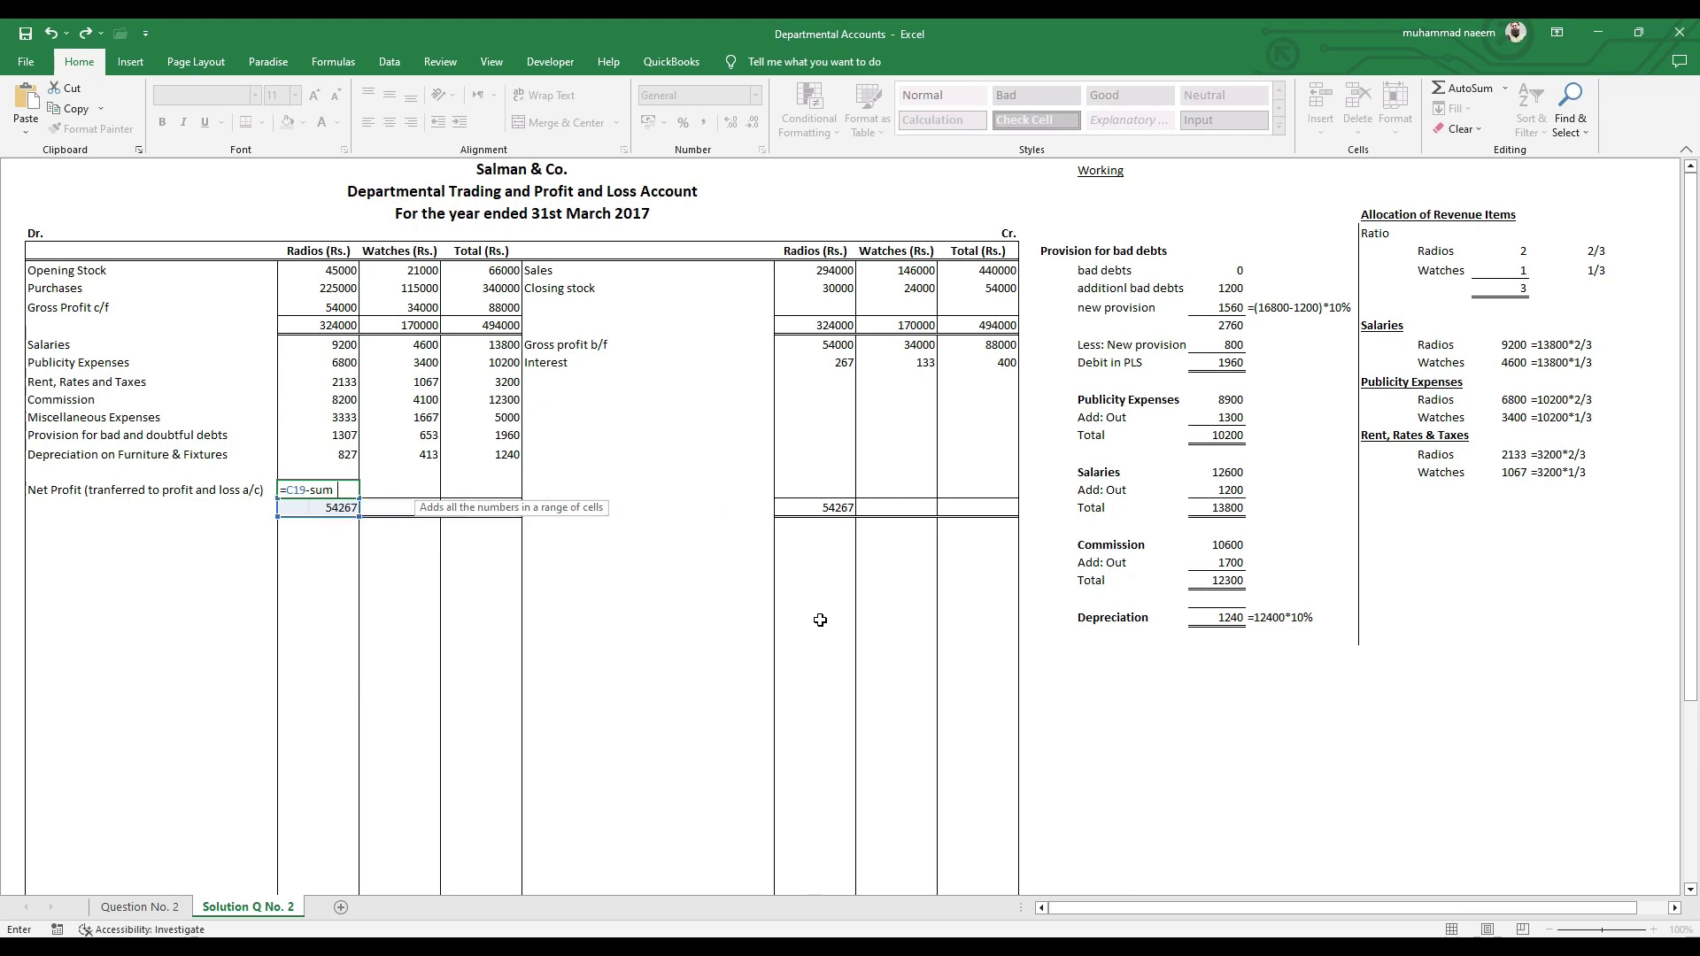
pyautogui.press('Up')
pyautogui.press('Up')
pyautogui.hotkey('shift', 'Up')
pyautogui.hotkey('shift', 'Up')
pyautogui.hotkey('shift', 'Up')
pyautogui.hotkey('shift', 'Up')
pyautogui.hotkey('shift', 'Up')
pyautogui.hotkey('shift', 'Up')
pyautogui.press('Return')
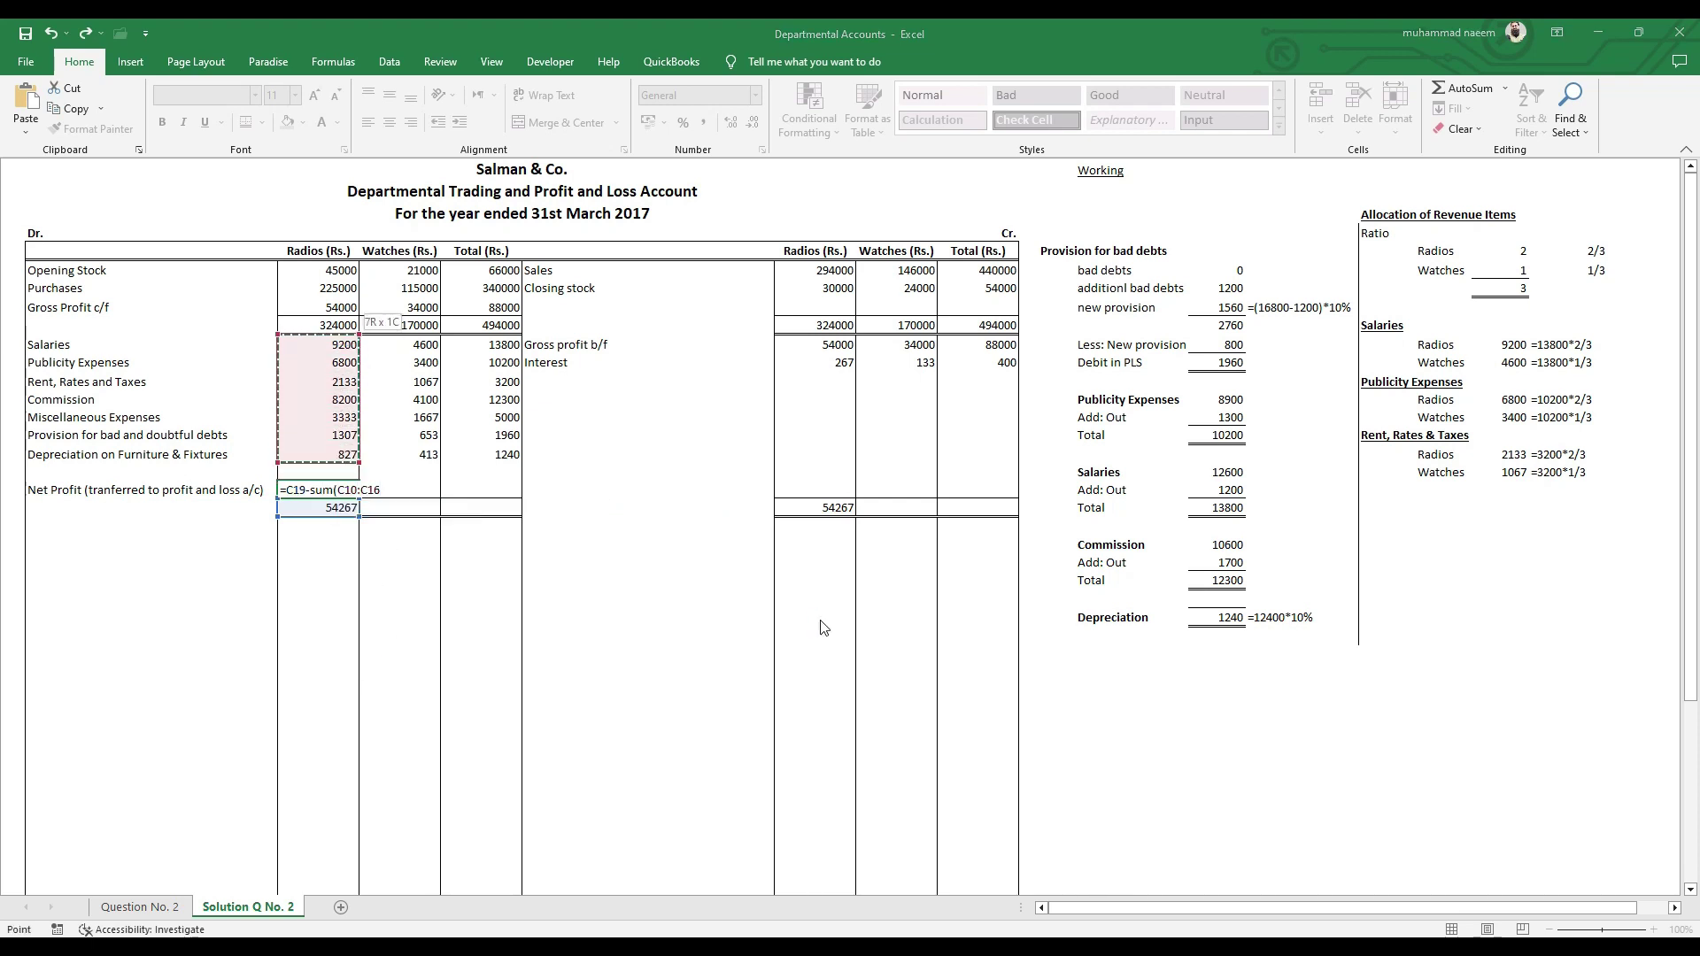
pyautogui.press('Return')
# - Check the Radios net profit against the answer on the Question No. 2 sheet and return to the solution sheet
pyautogui.press('Up')
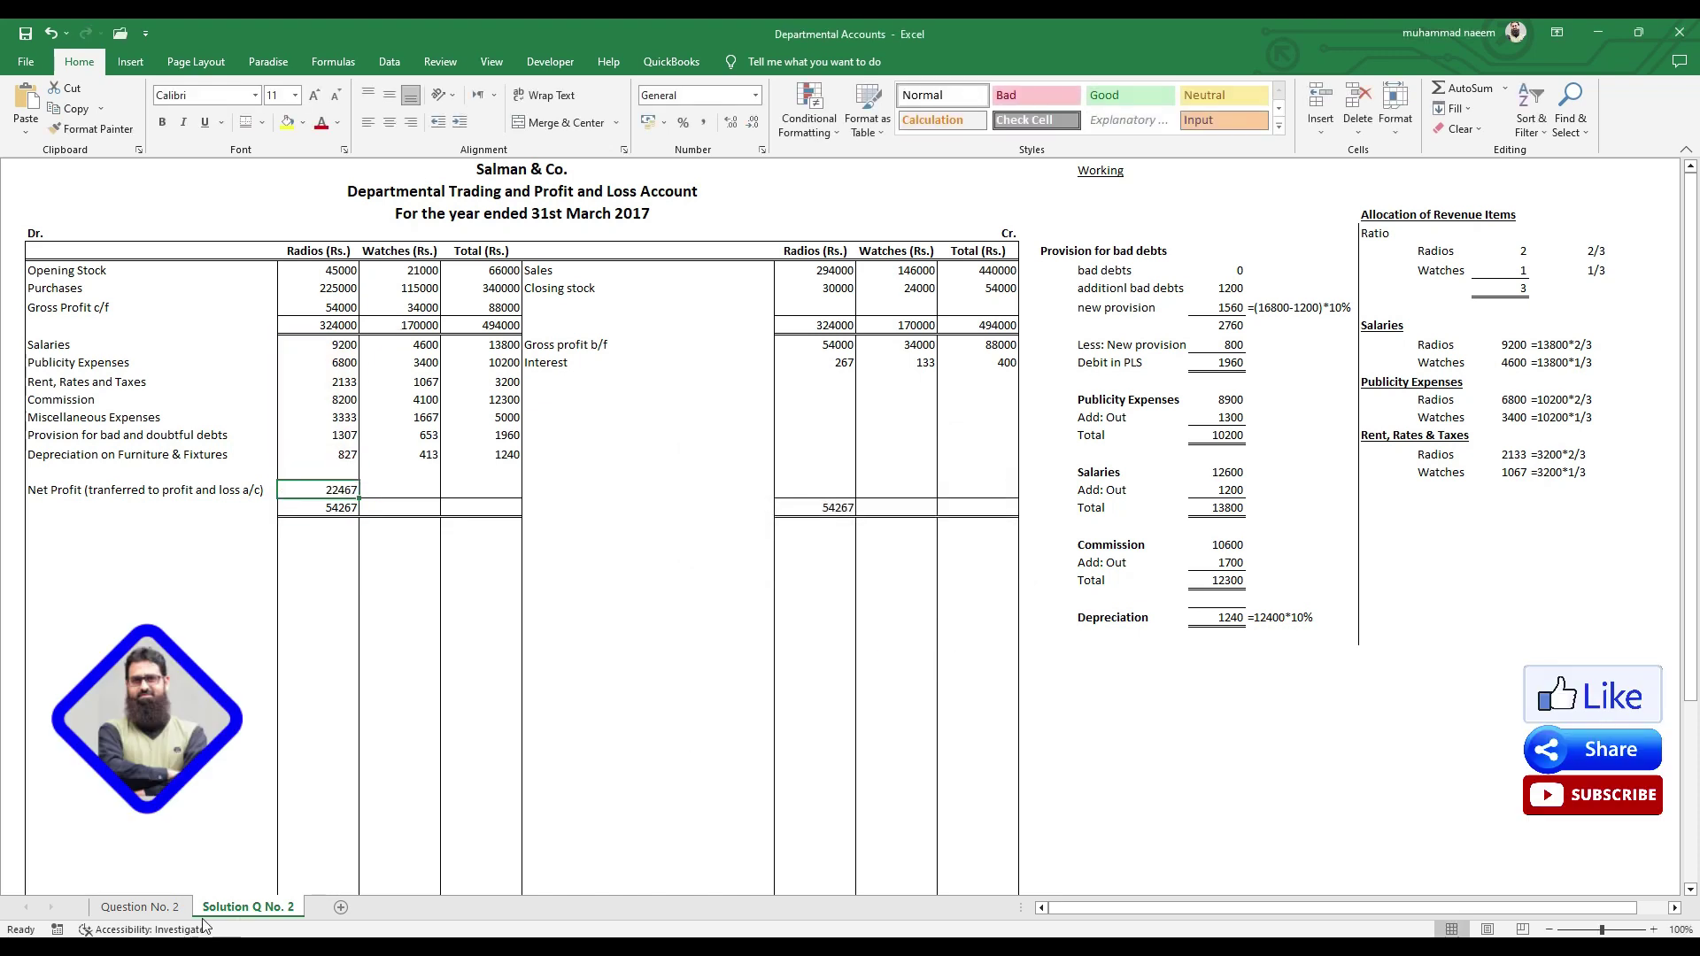
pyautogui.click(155, 909)
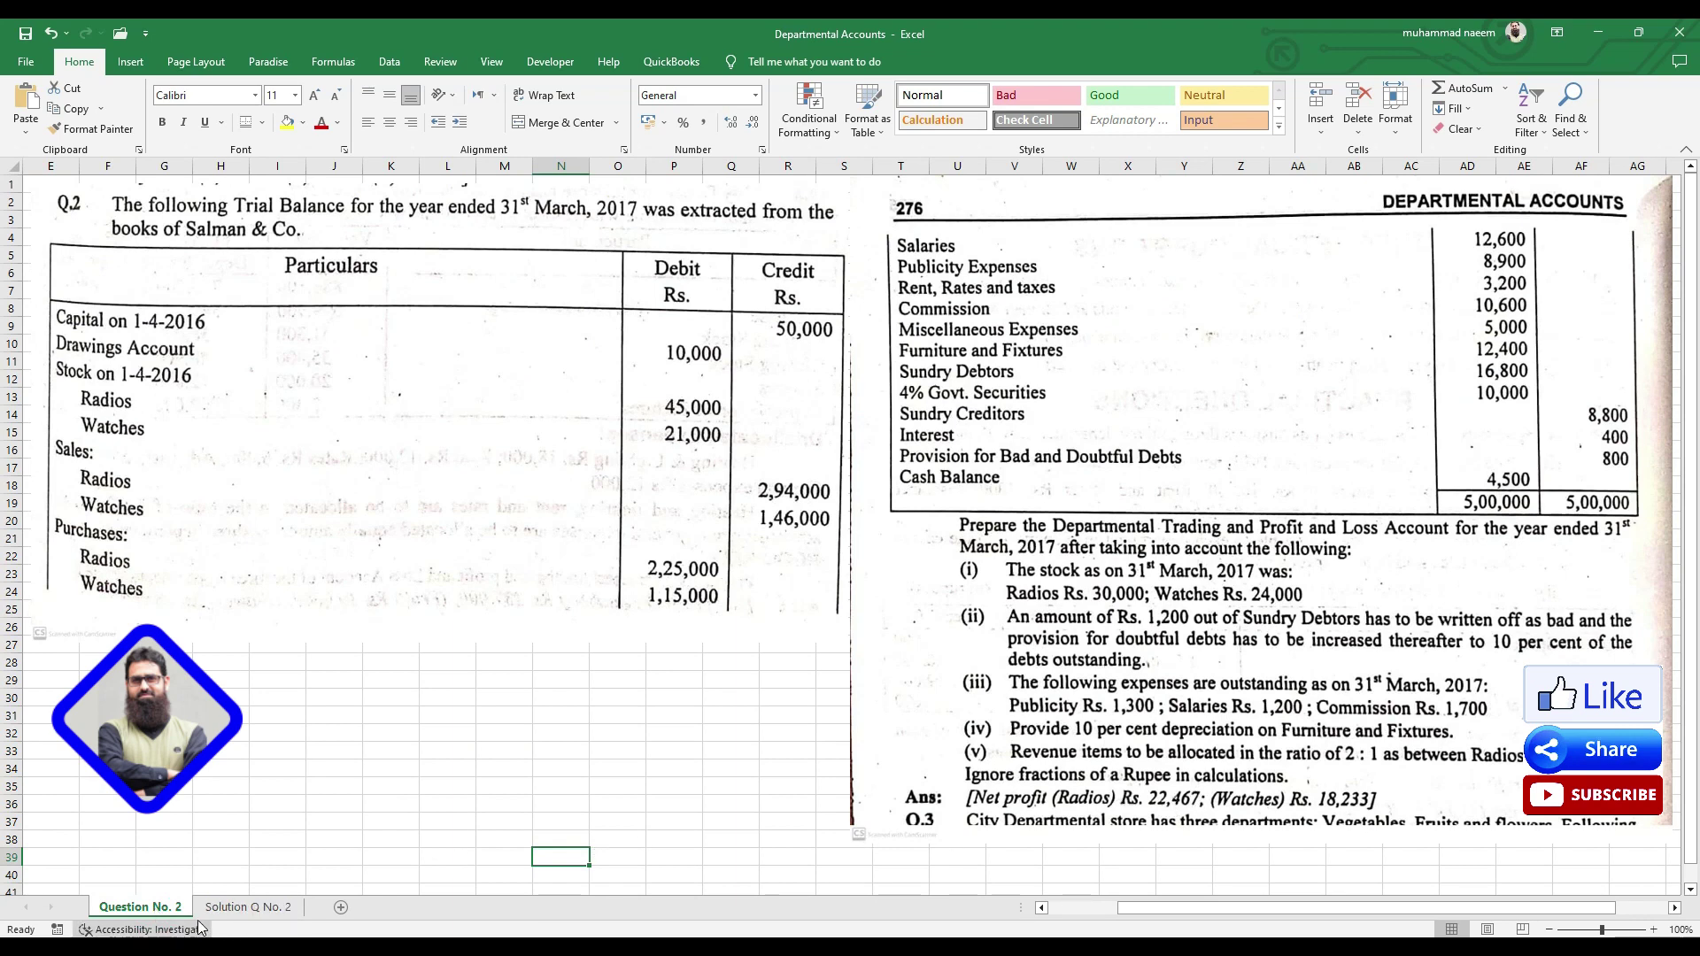
pyautogui.click(248, 906)
# - Copy the credit-side Radios total formula into the adjacent Watches total cell
pyautogui.press('Right')
pyautogui.press('Down')
pyautogui.press('Right')
pyautogui.press('Right')
pyautogui.press('Right')
pyautogui.press('Right')
pyautogui.press('Right')
pyautogui.press('Left')
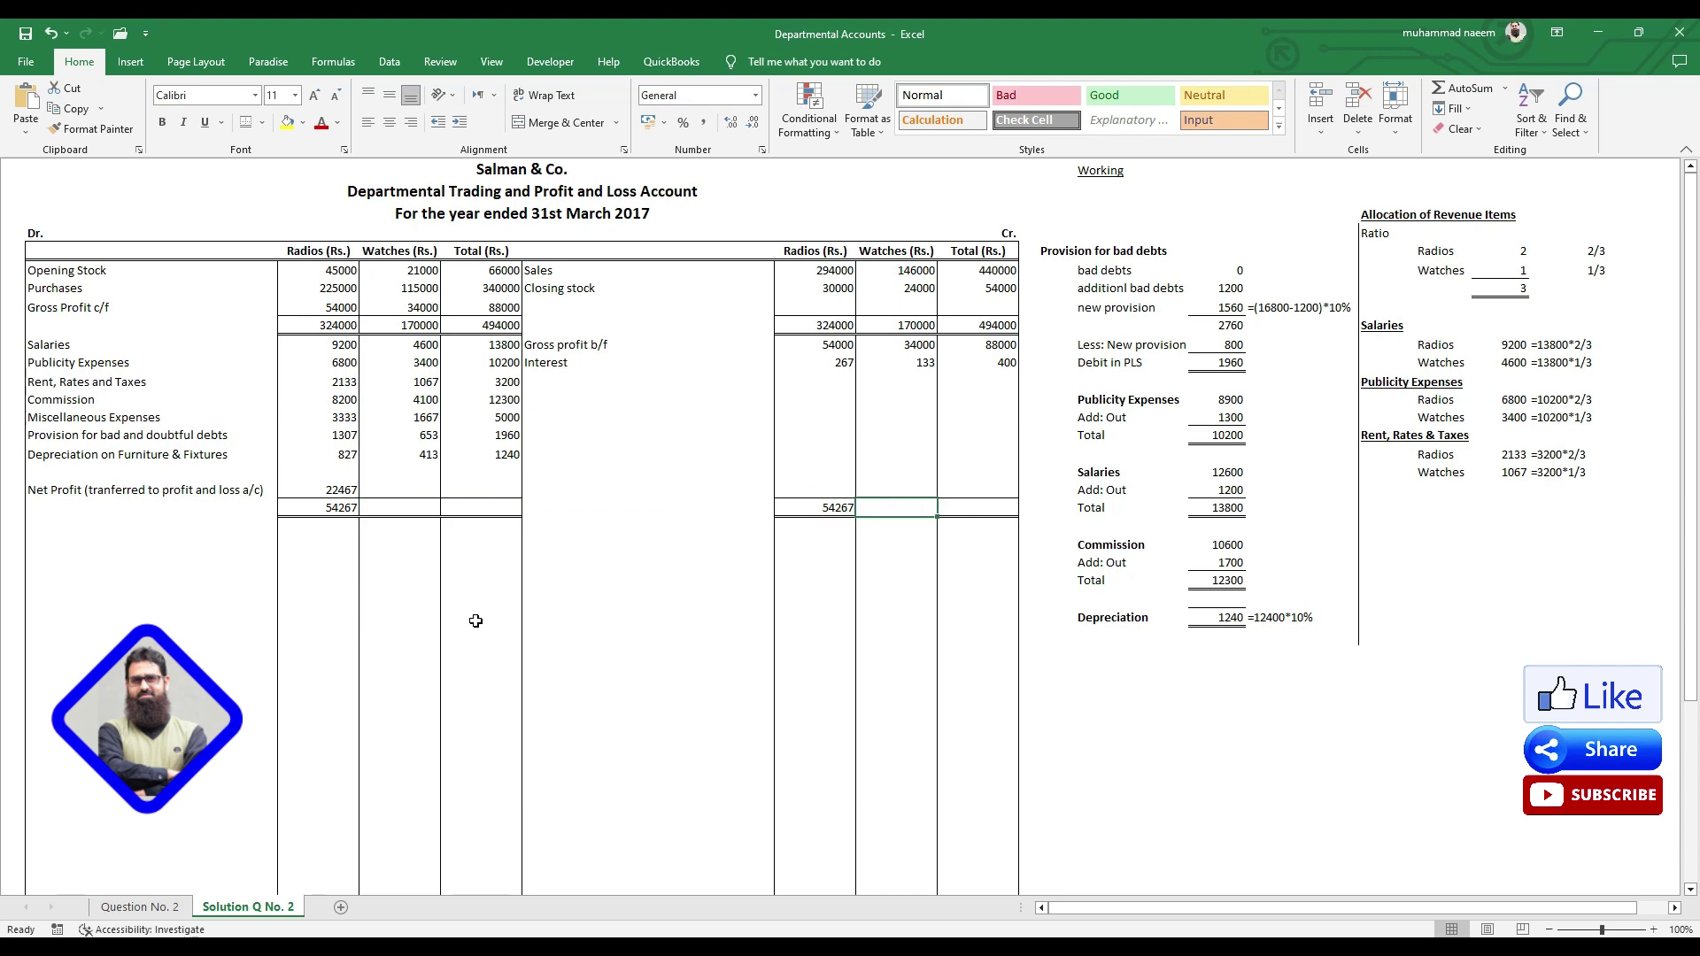
pyautogui.press('Left')
pyautogui.hotkey('ctrl', 'c')
pyautogui.press('Right')
pyautogui.press('Return')
# - Enter 34233 in the debit-side Watches total cell
pyautogui.press('Left')
pyautogui.press('Left')
pyautogui.press('Left')
pyautogui.press('Left')
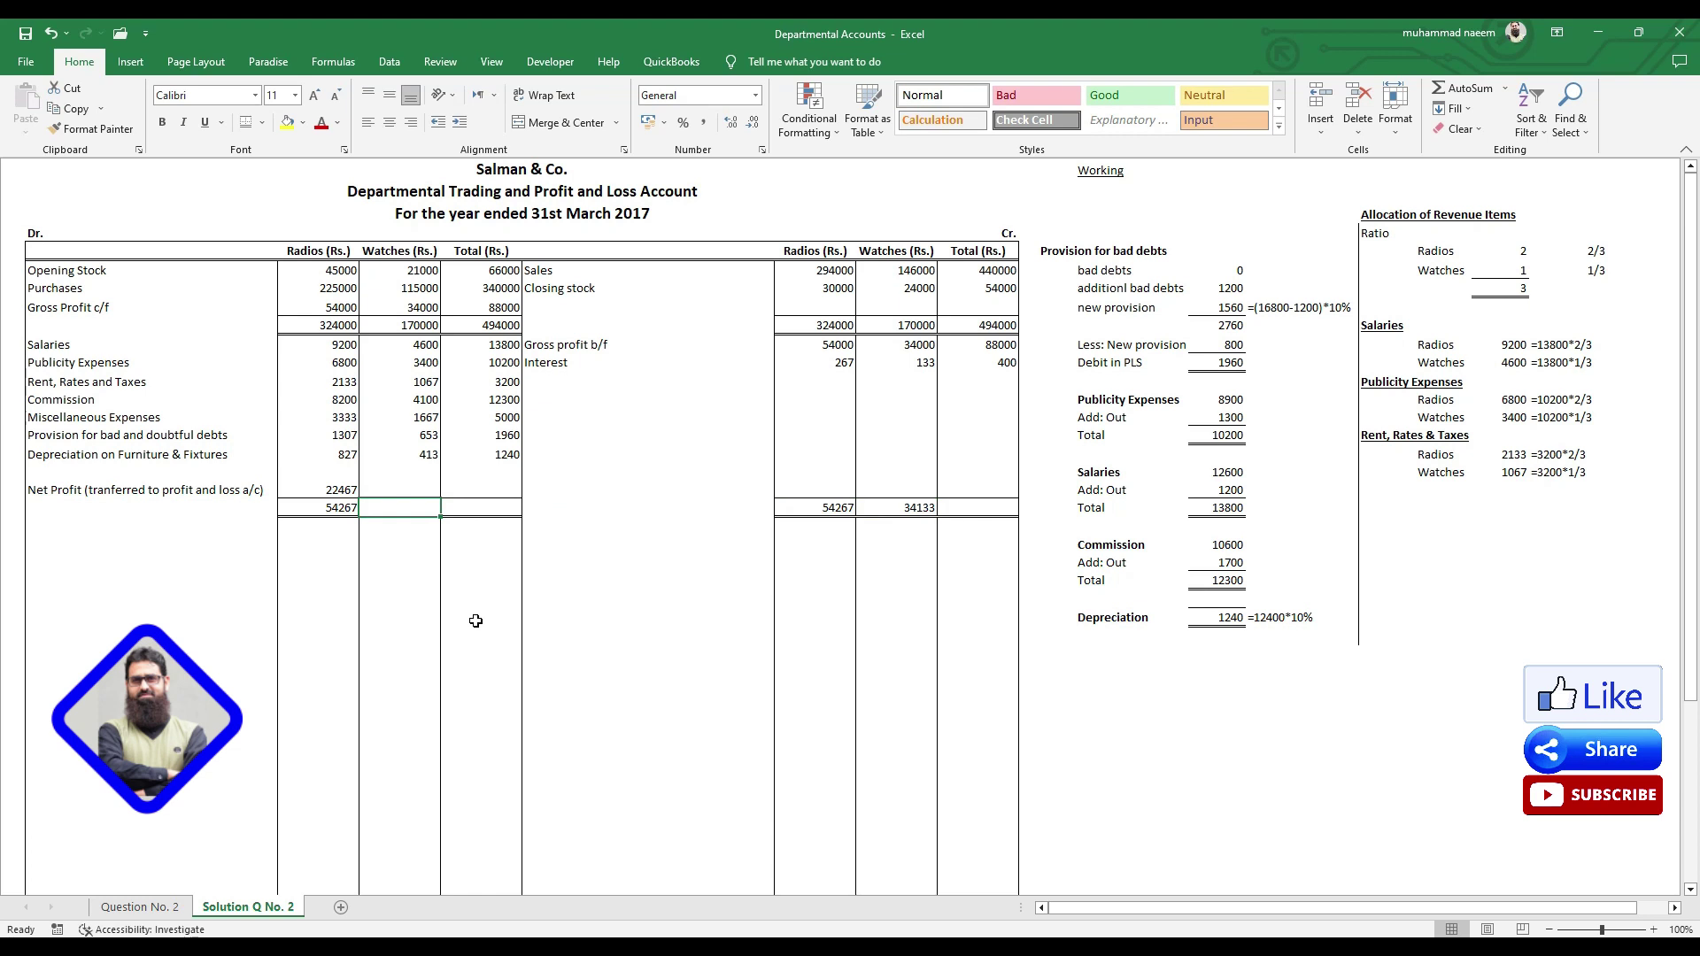
pyautogui.write('34233')
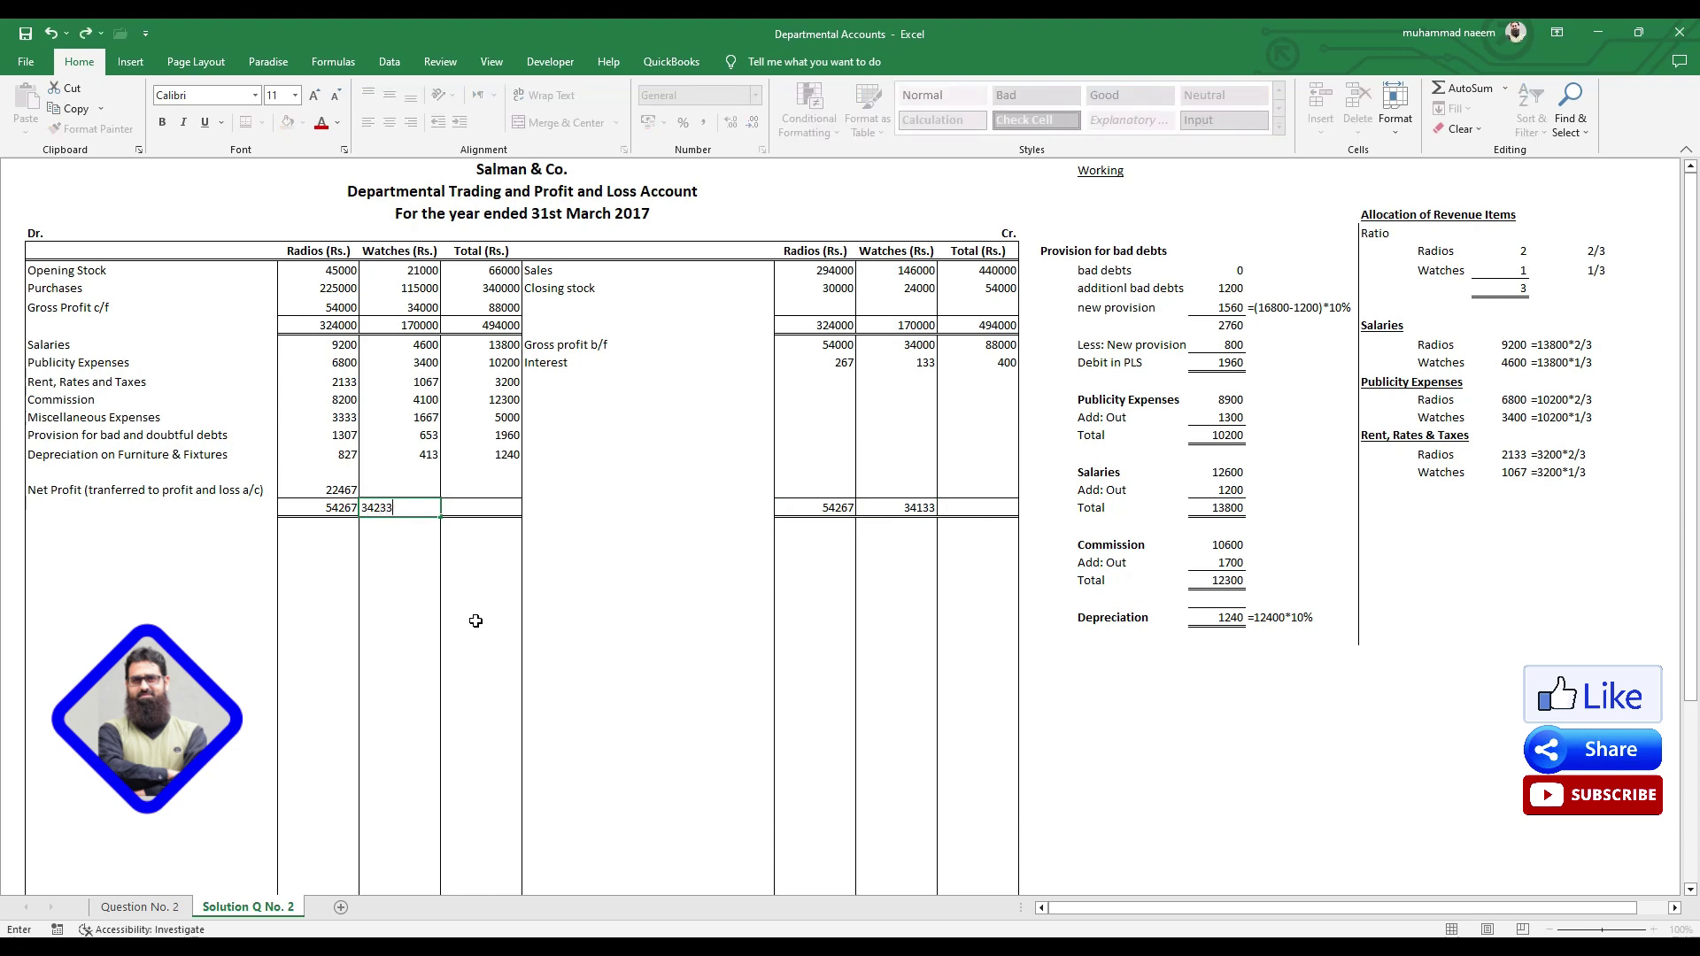
pyautogui.press('Right')
# - Copy the Radios net profit formula into the Watches column of the Net Profit row
pyautogui.press('Left')
pyautogui.press('Up')
pyautogui.press('Left')
pyautogui.hotkey('ctrl', 'c')
pyautogui.press('Right')
pyautogui.press('Return')
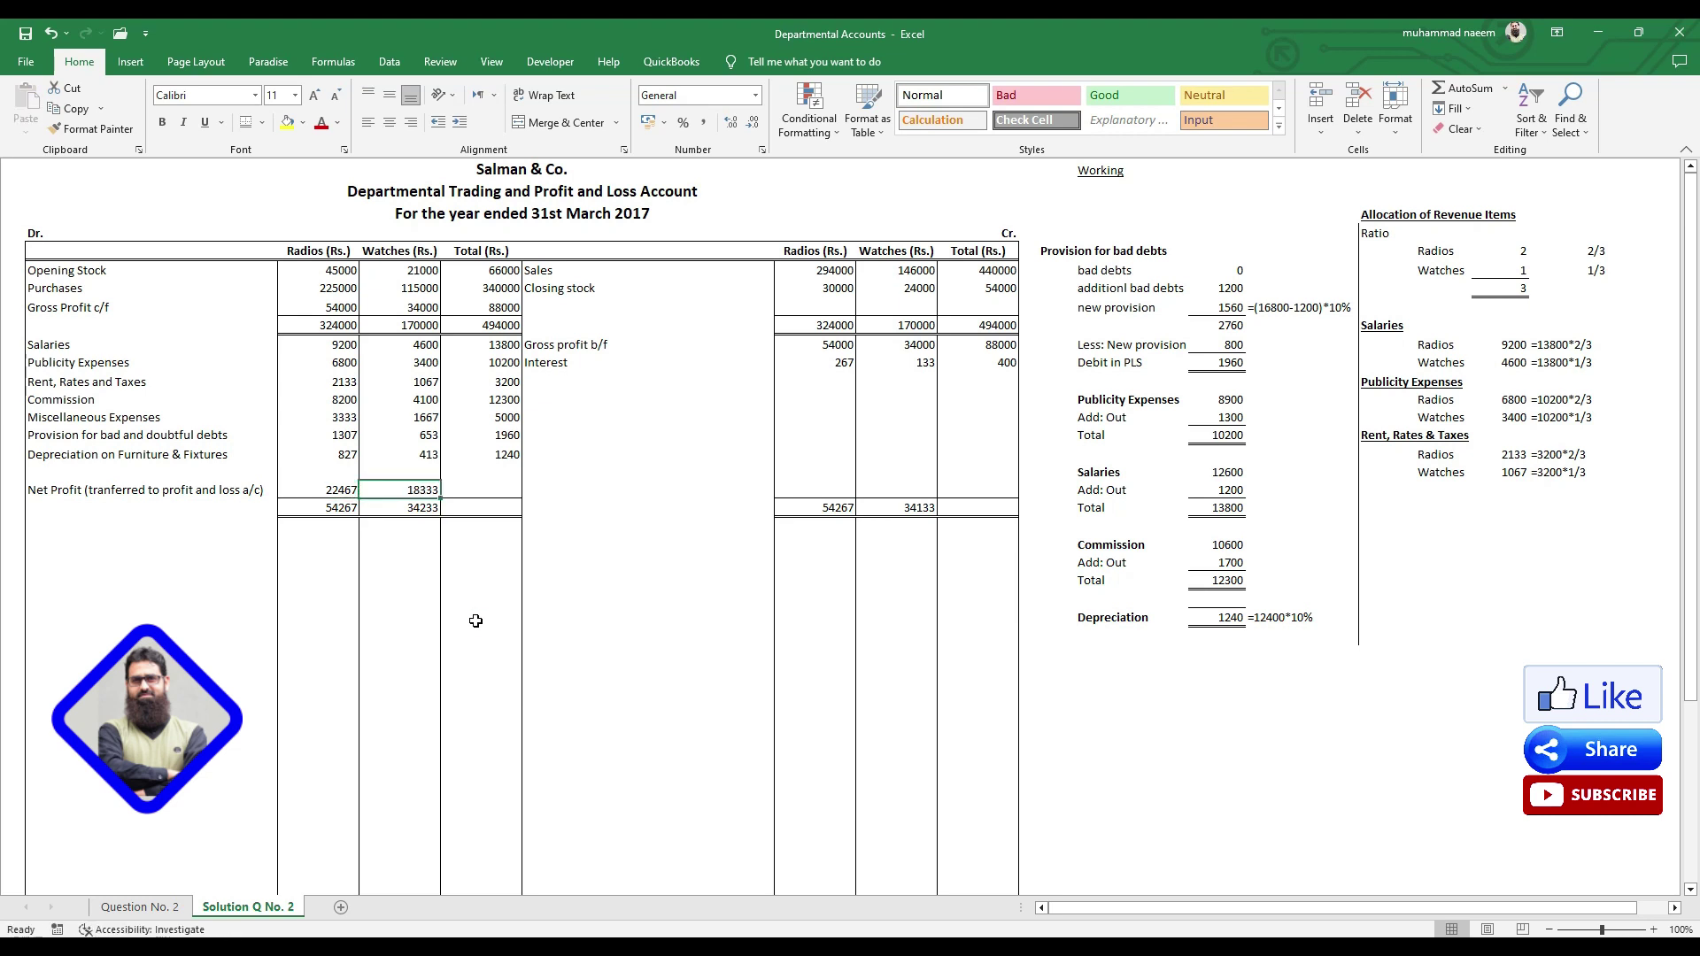
# - Compare the Watches net profit with the answer given on the Question No. 2 sheet
pyautogui.click(133, 909)
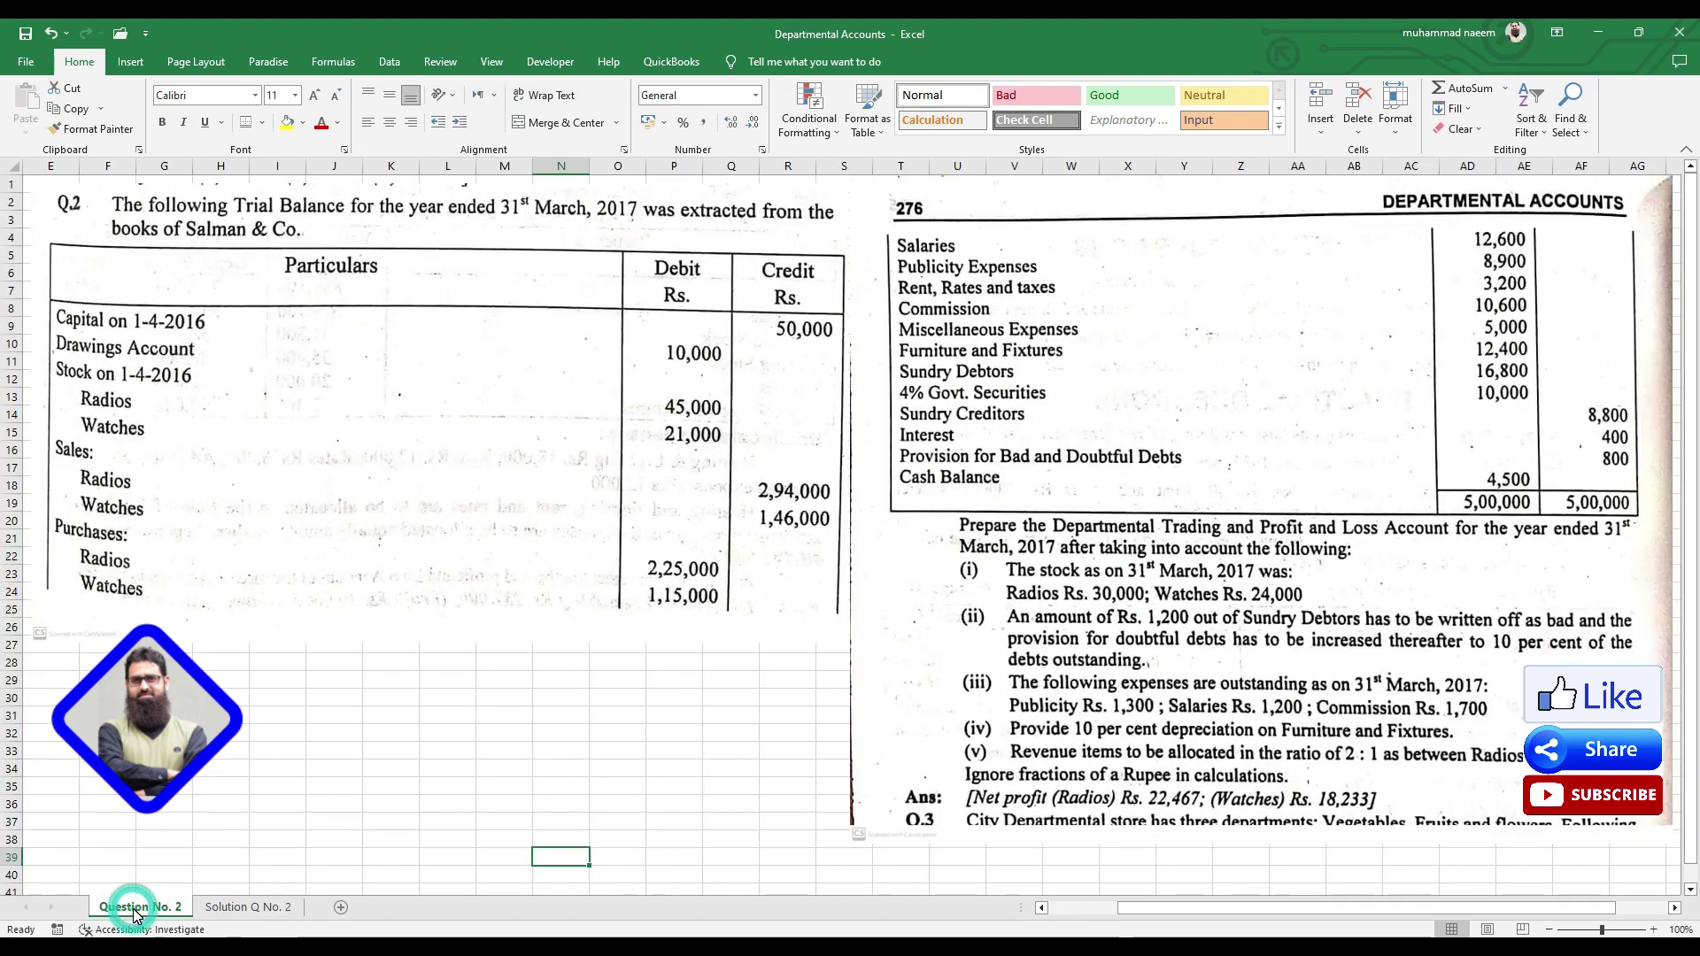
pyautogui.click(266, 909)
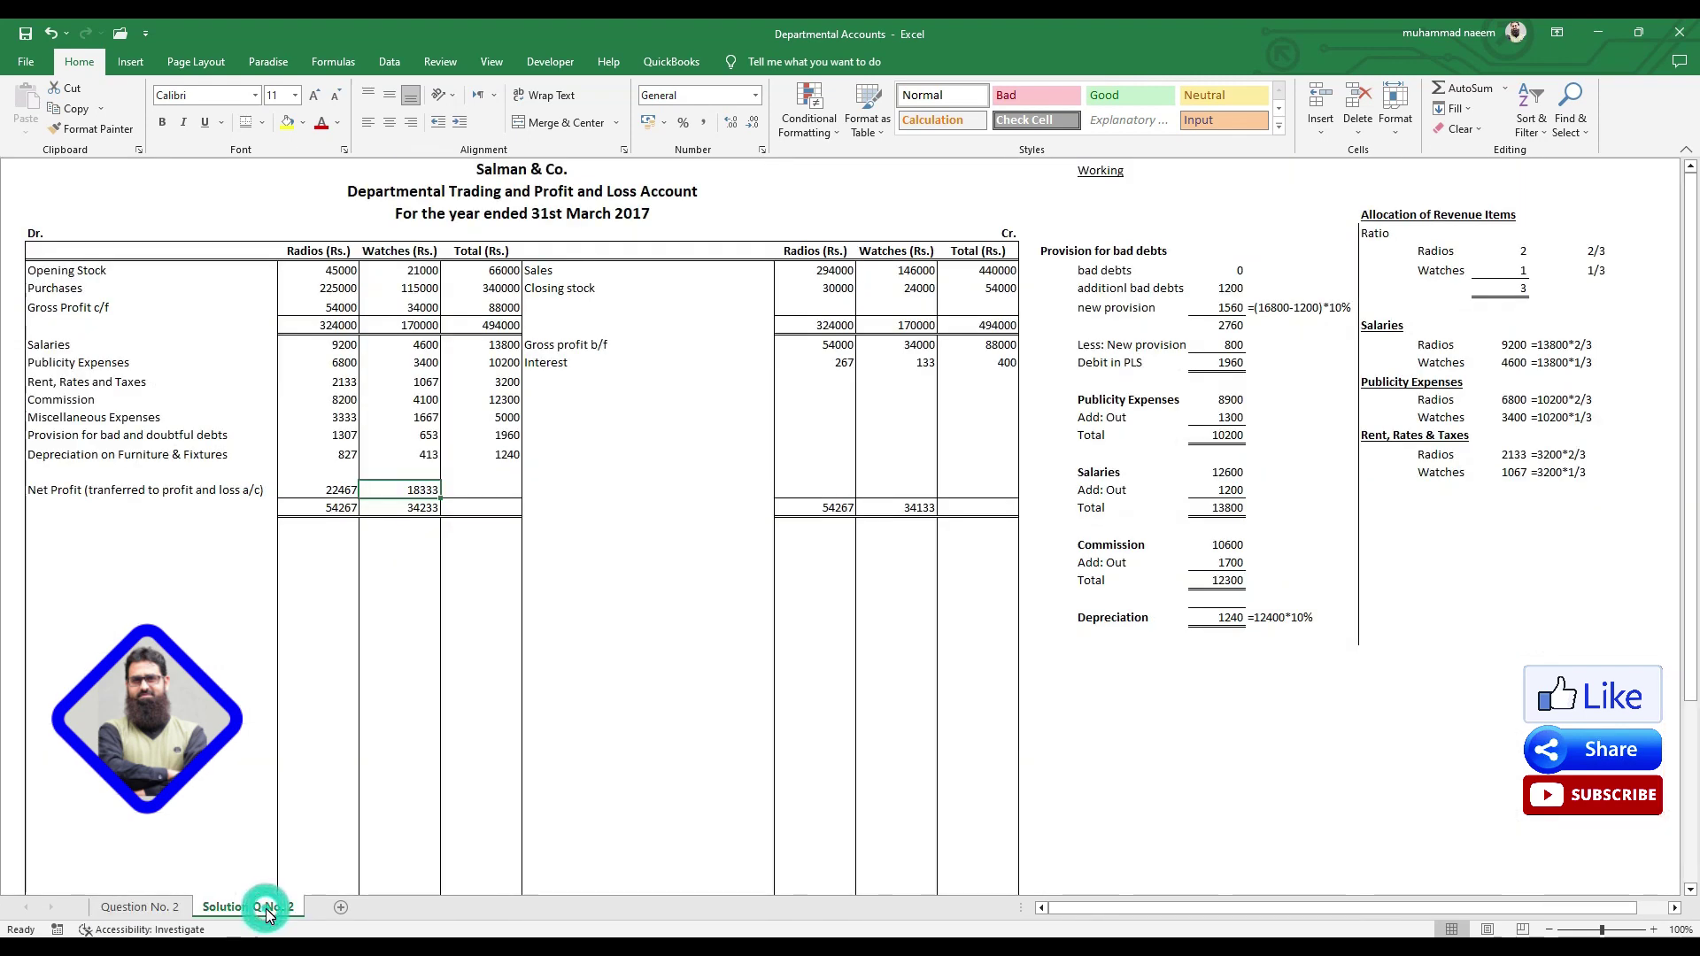
pyautogui.click(171, 909)
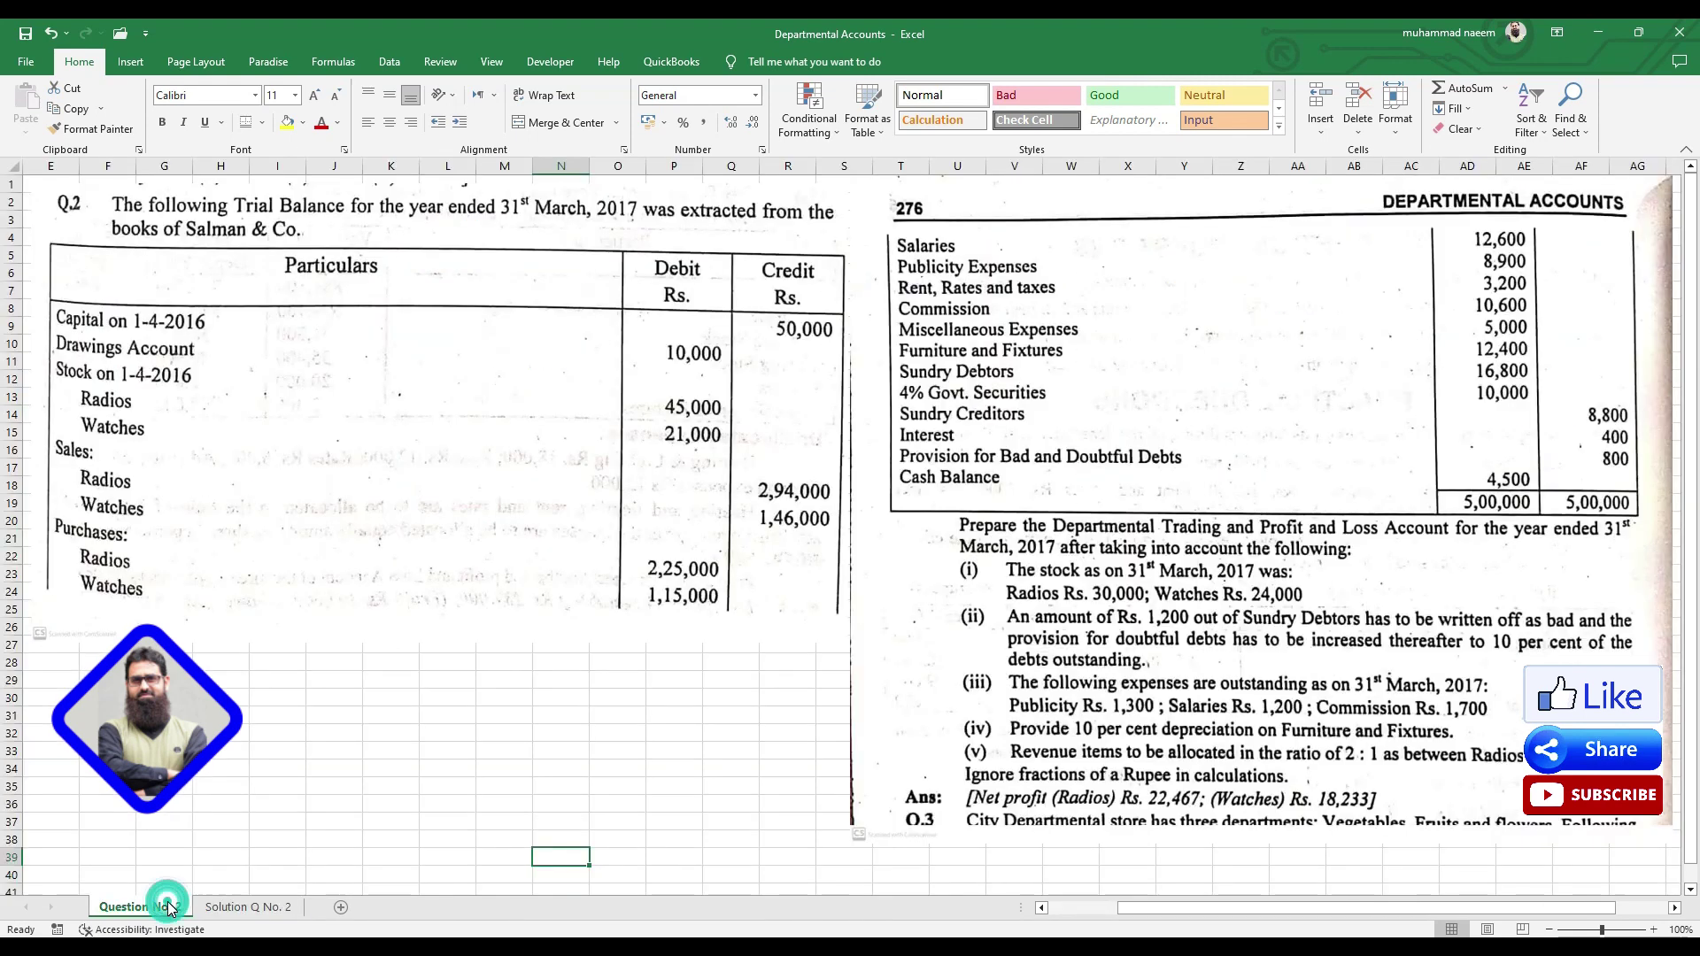
# - On the Solution Q No. 2 sheet, check the combined Radios and Watches shares of furniture depreciation and interest
pyautogui.click(246, 910)
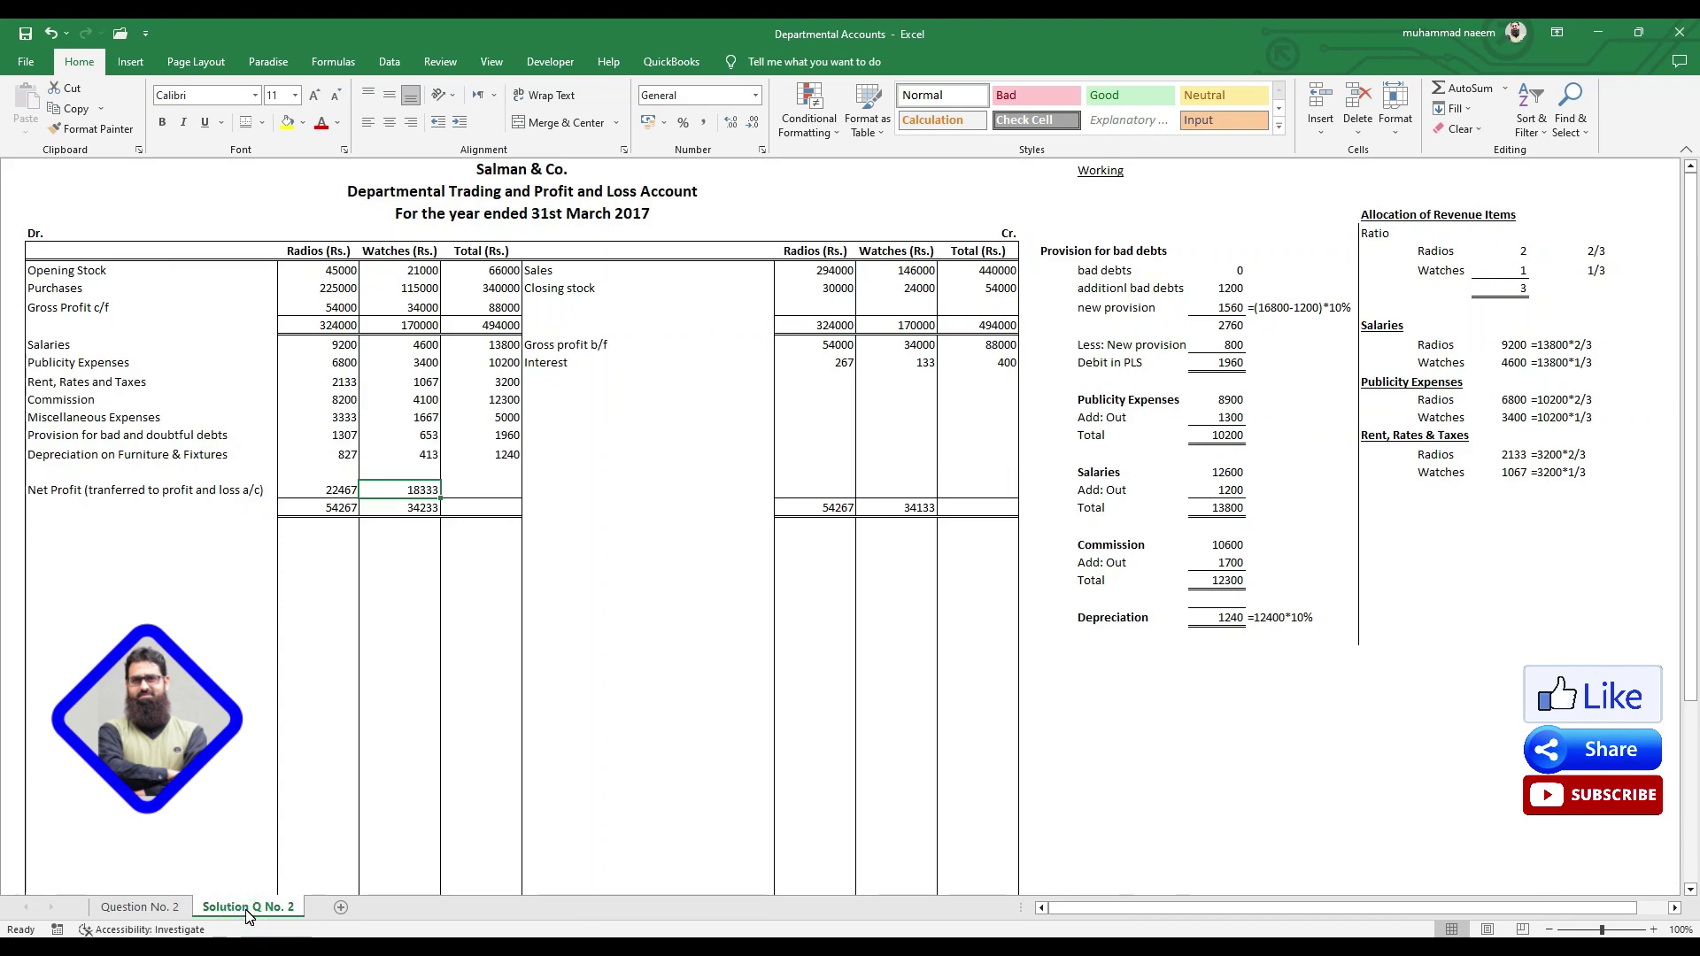
pyautogui.click(344, 455)
pyautogui.hotkey('shift', 'Right')
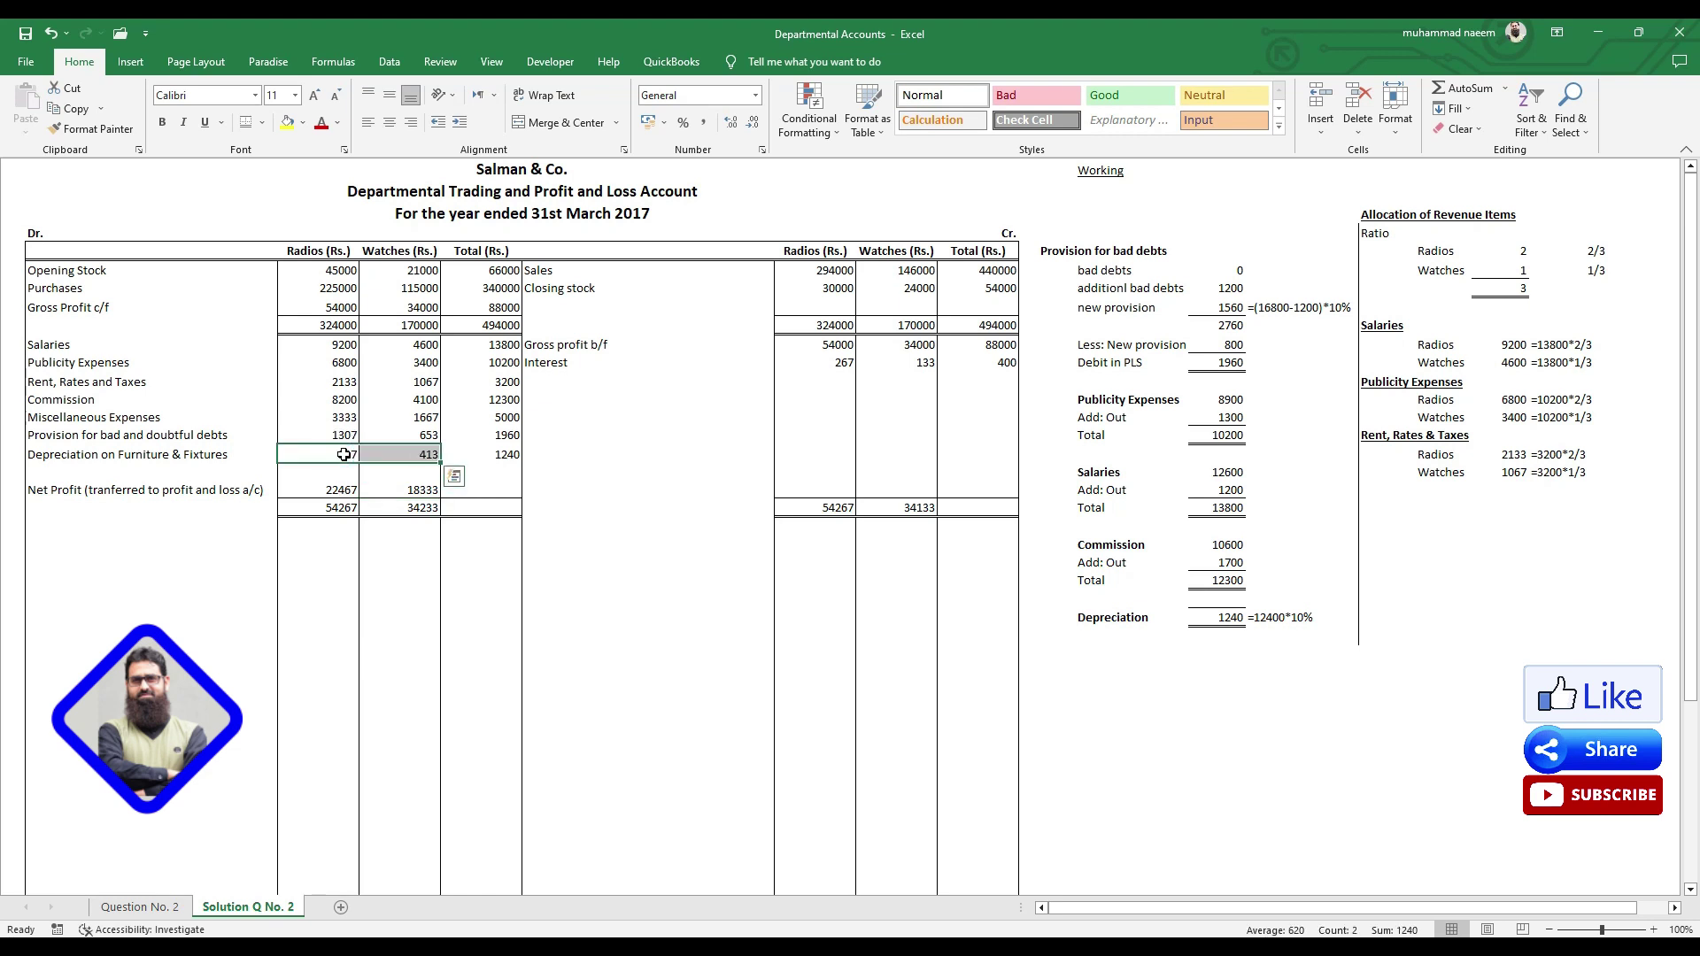
pyautogui.press('Up')
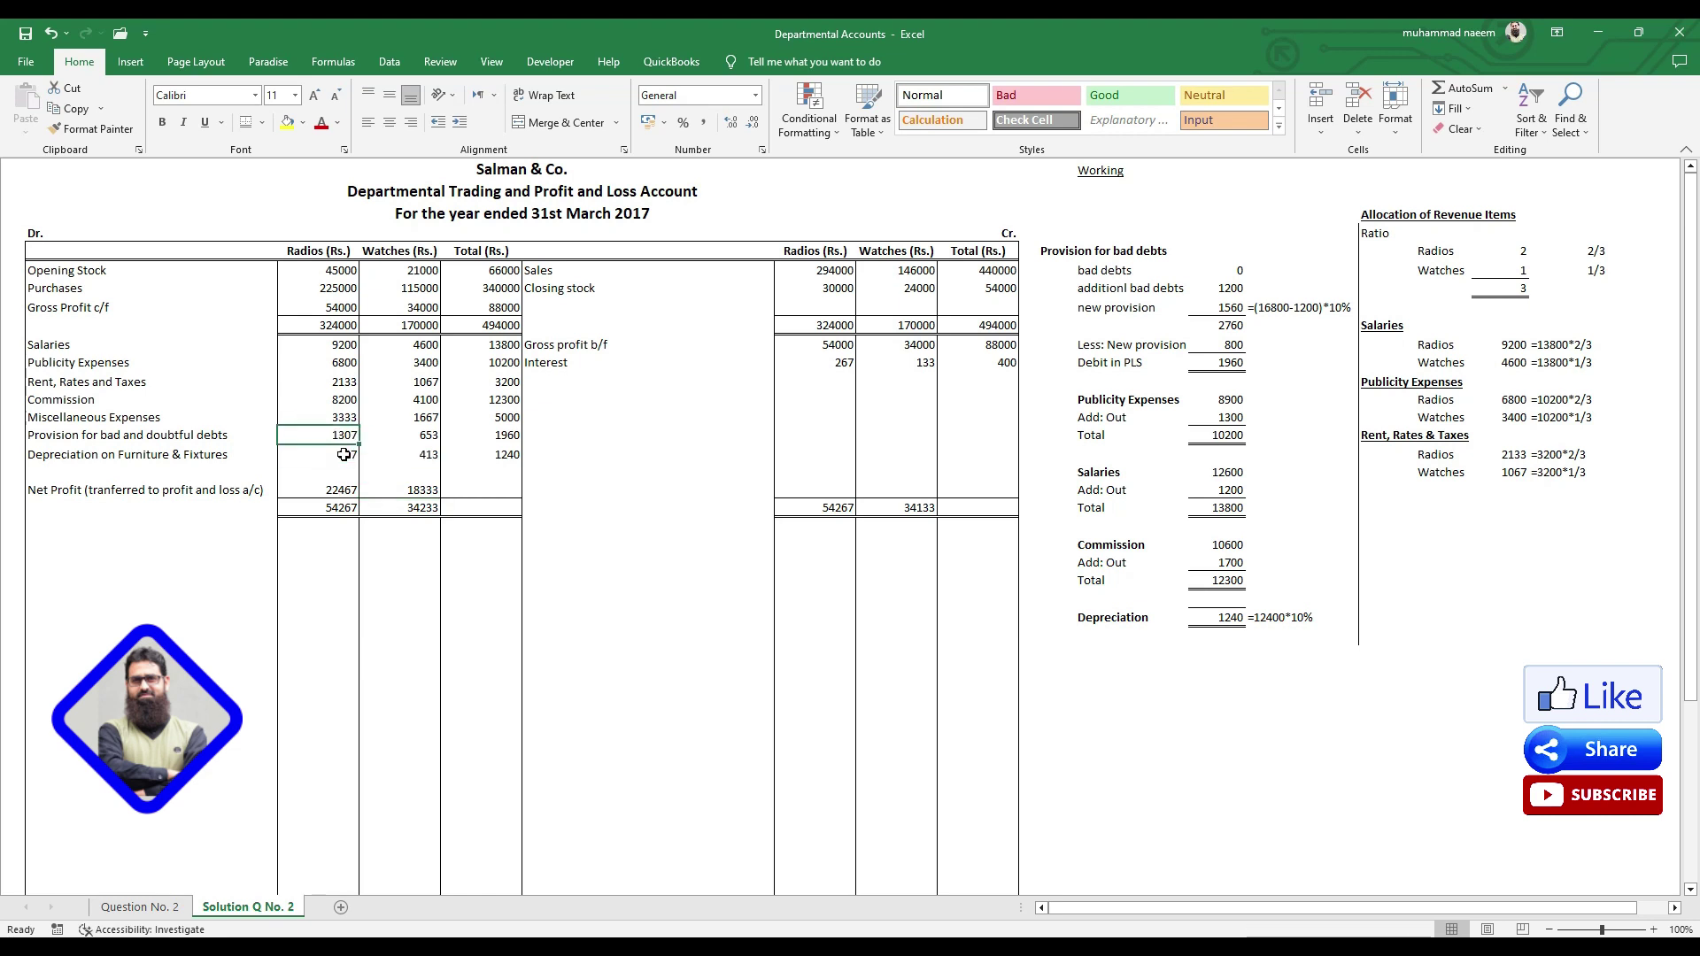
pyautogui.press('Right')
pyautogui.press('Right')
pyautogui.press('Right')
pyautogui.press('Right')
pyautogui.press('Right')
pyautogui.press('Up')
pyautogui.press('Up')
pyautogui.press('Up')
pyautogui.press('Up')
pyautogui.press('Left')
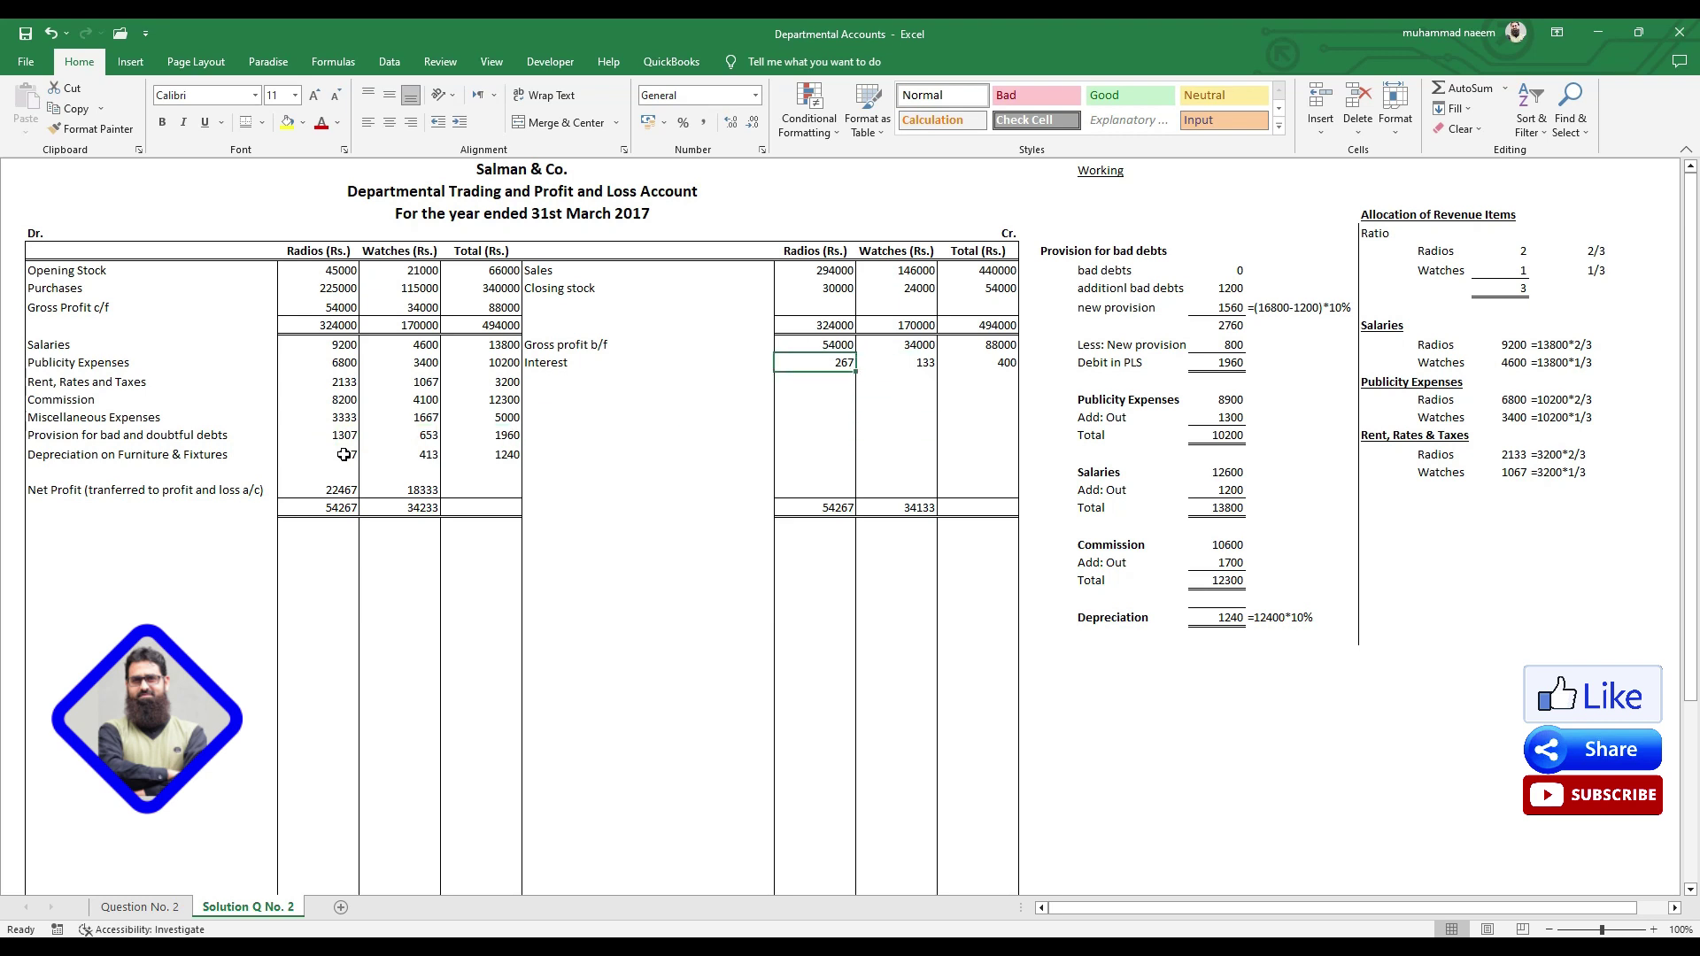
pyautogui.hotkey('shift', 'Right')
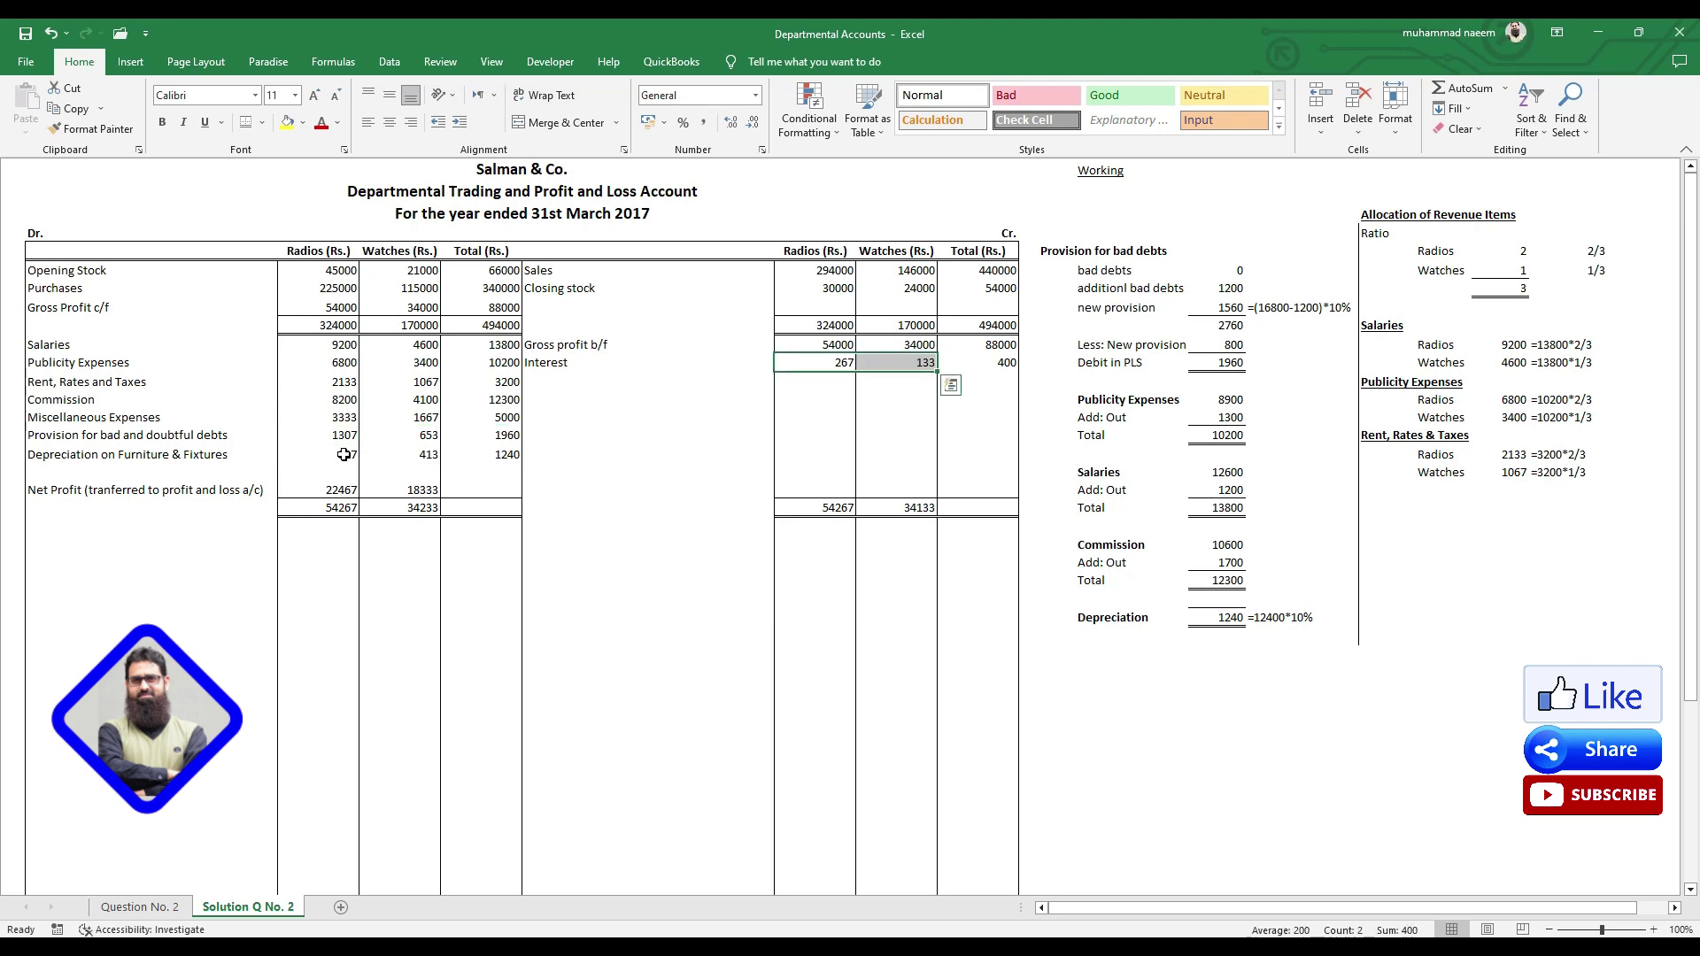
# - Check the sum of the Radios and Watches shares in each expense row from Salaries to Depreciation on Furniture & Fixtures
pyautogui.press('Left')
pyautogui.press('Left')
pyautogui.press('Left')
pyautogui.press('Left')
pyautogui.hotkey('shift', 'Right')
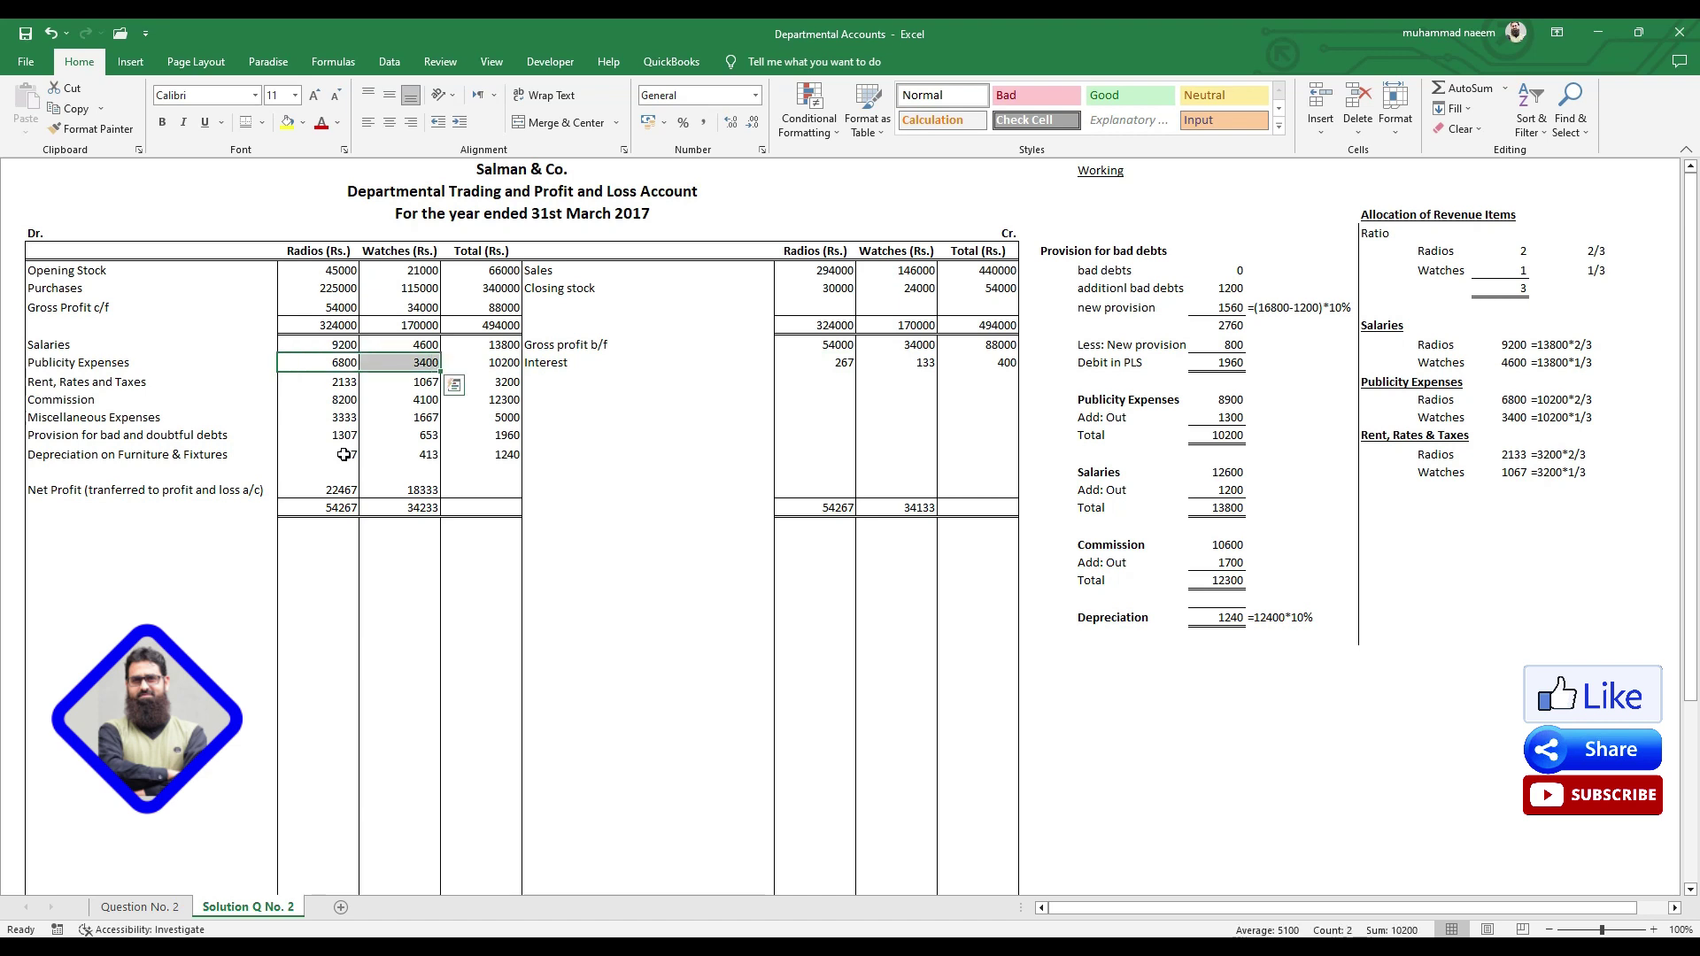
pyautogui.press('Down')
pyautogui.hotkey('shift', 'Right')
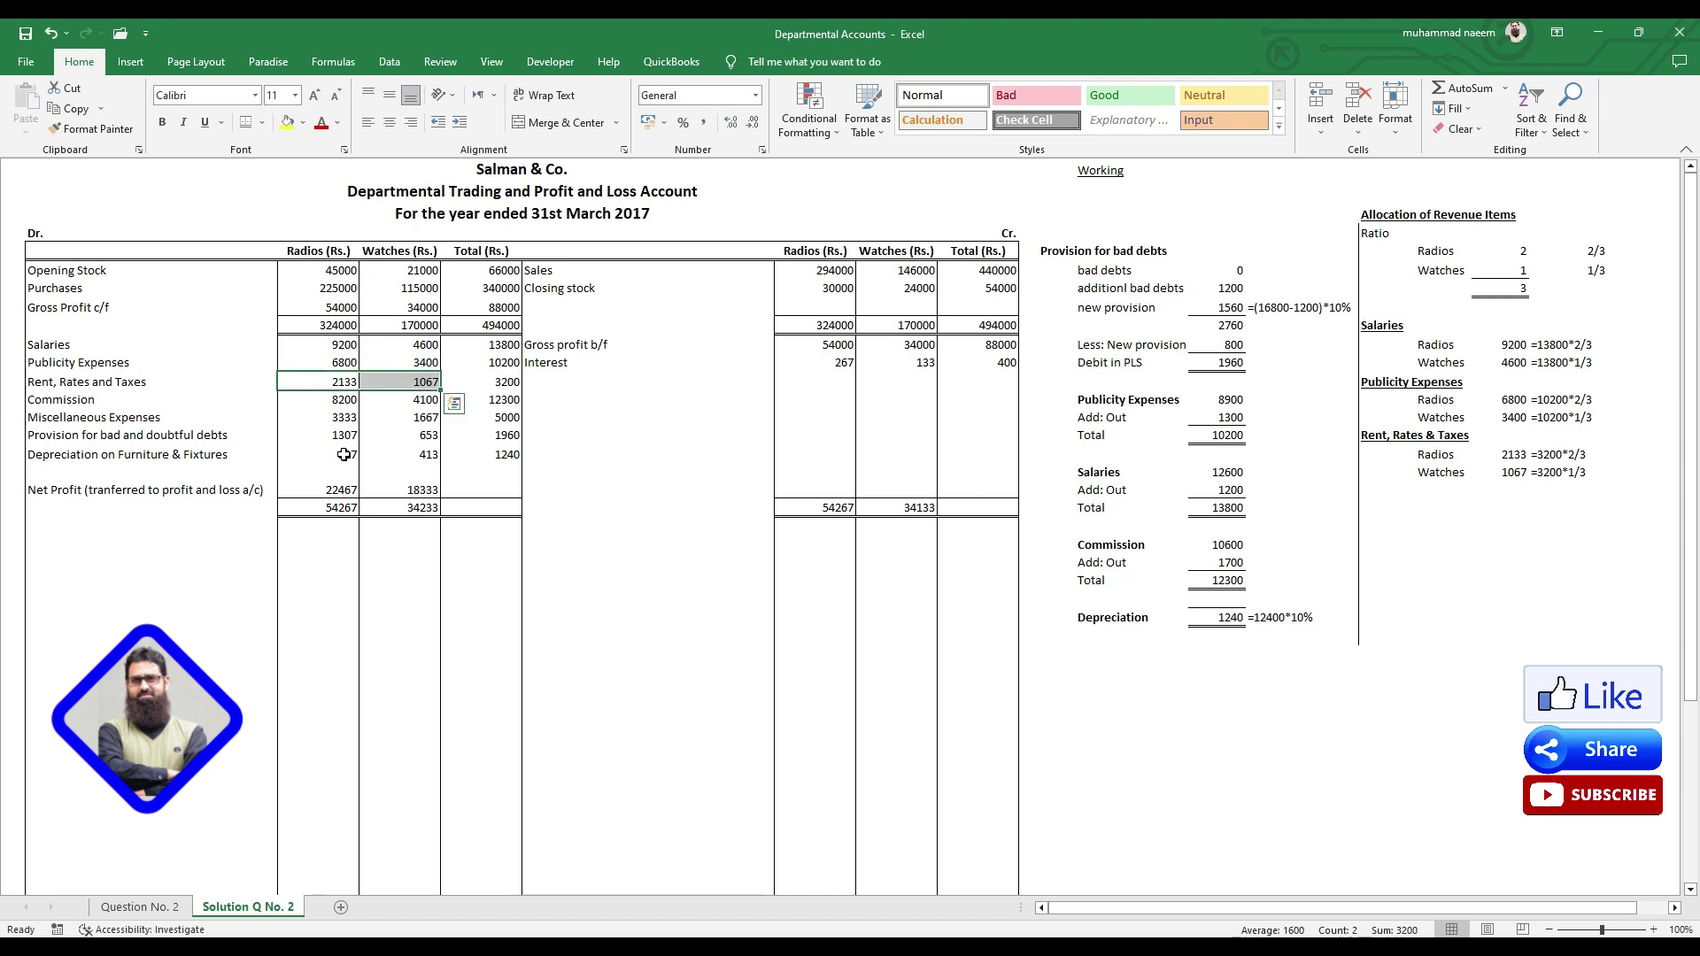
pyautogui.press('Down')
pyautogui.hotkey('shift', 'Right')
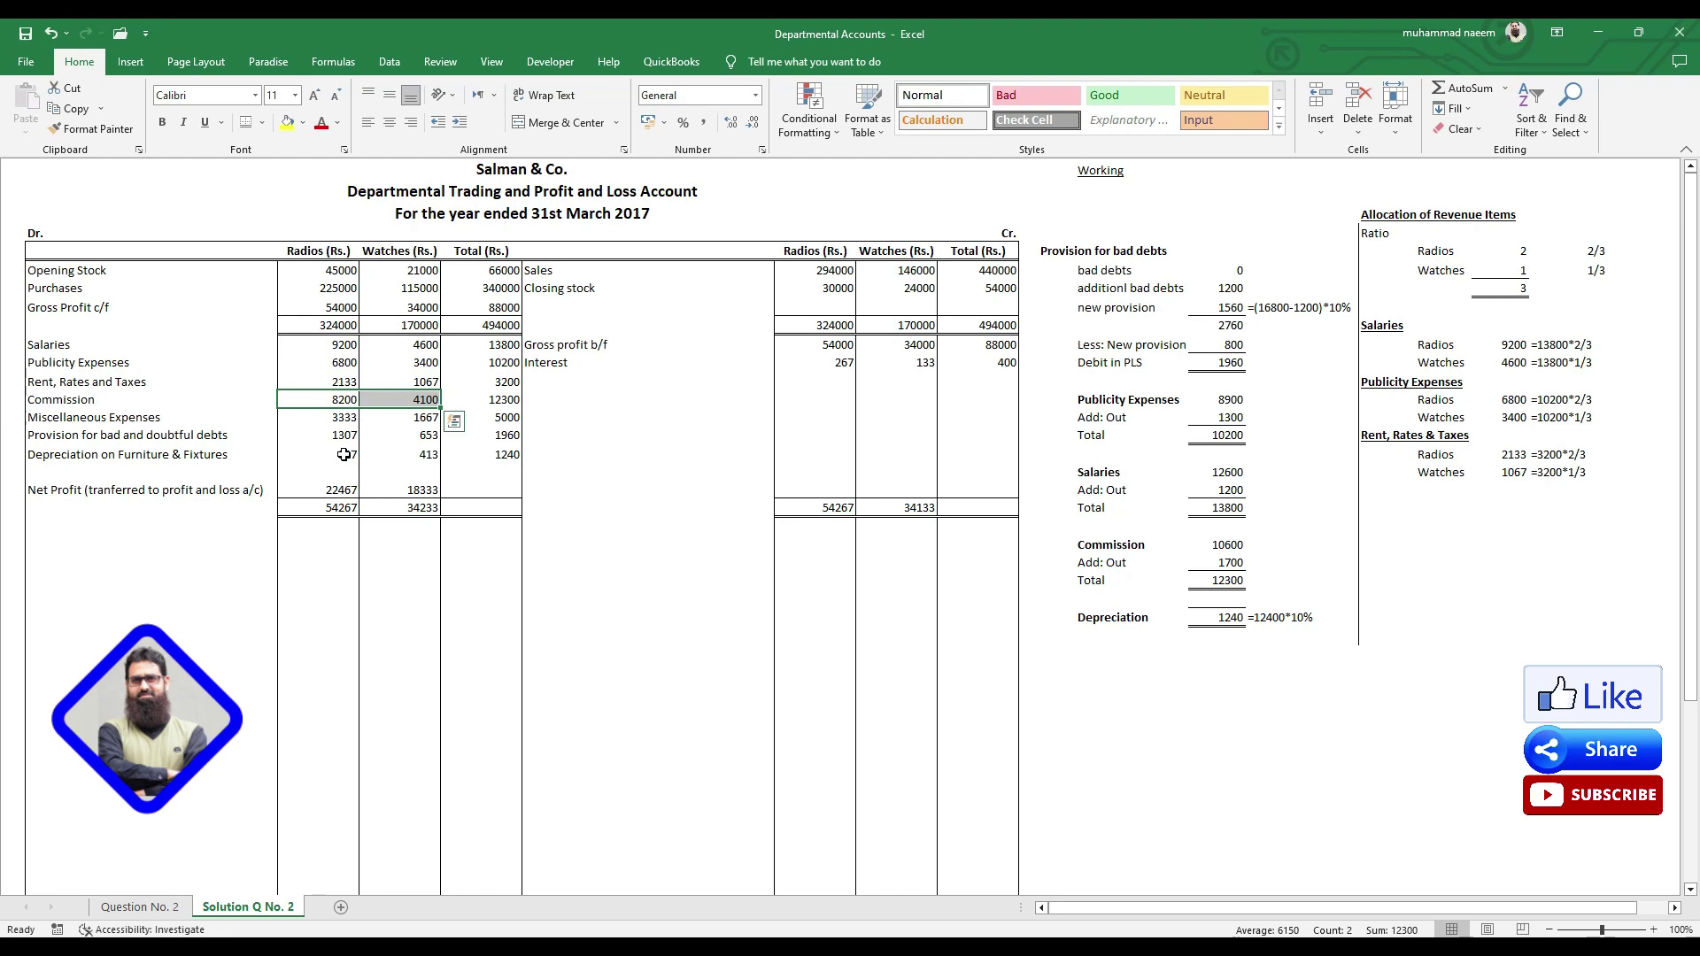
pyautogui.press('Down')
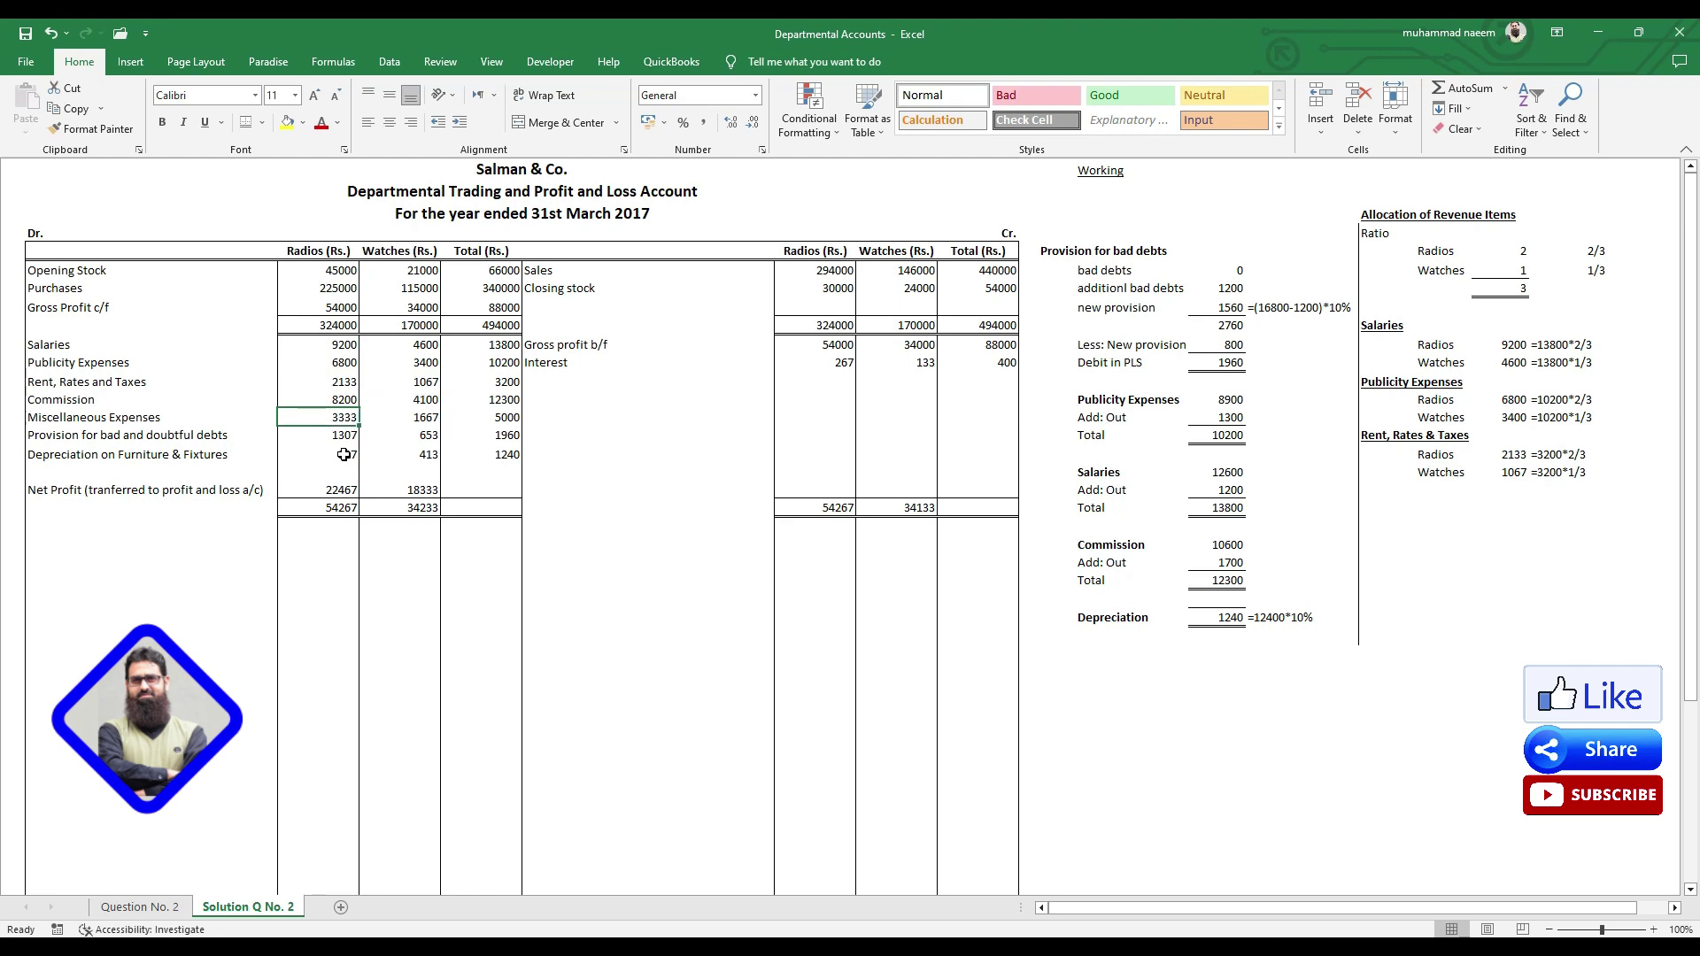
pyautogui.hotkey('shift', 'Right')
pyautogui.press('Down')
pyautogui.hotkey('shift', 'Right')
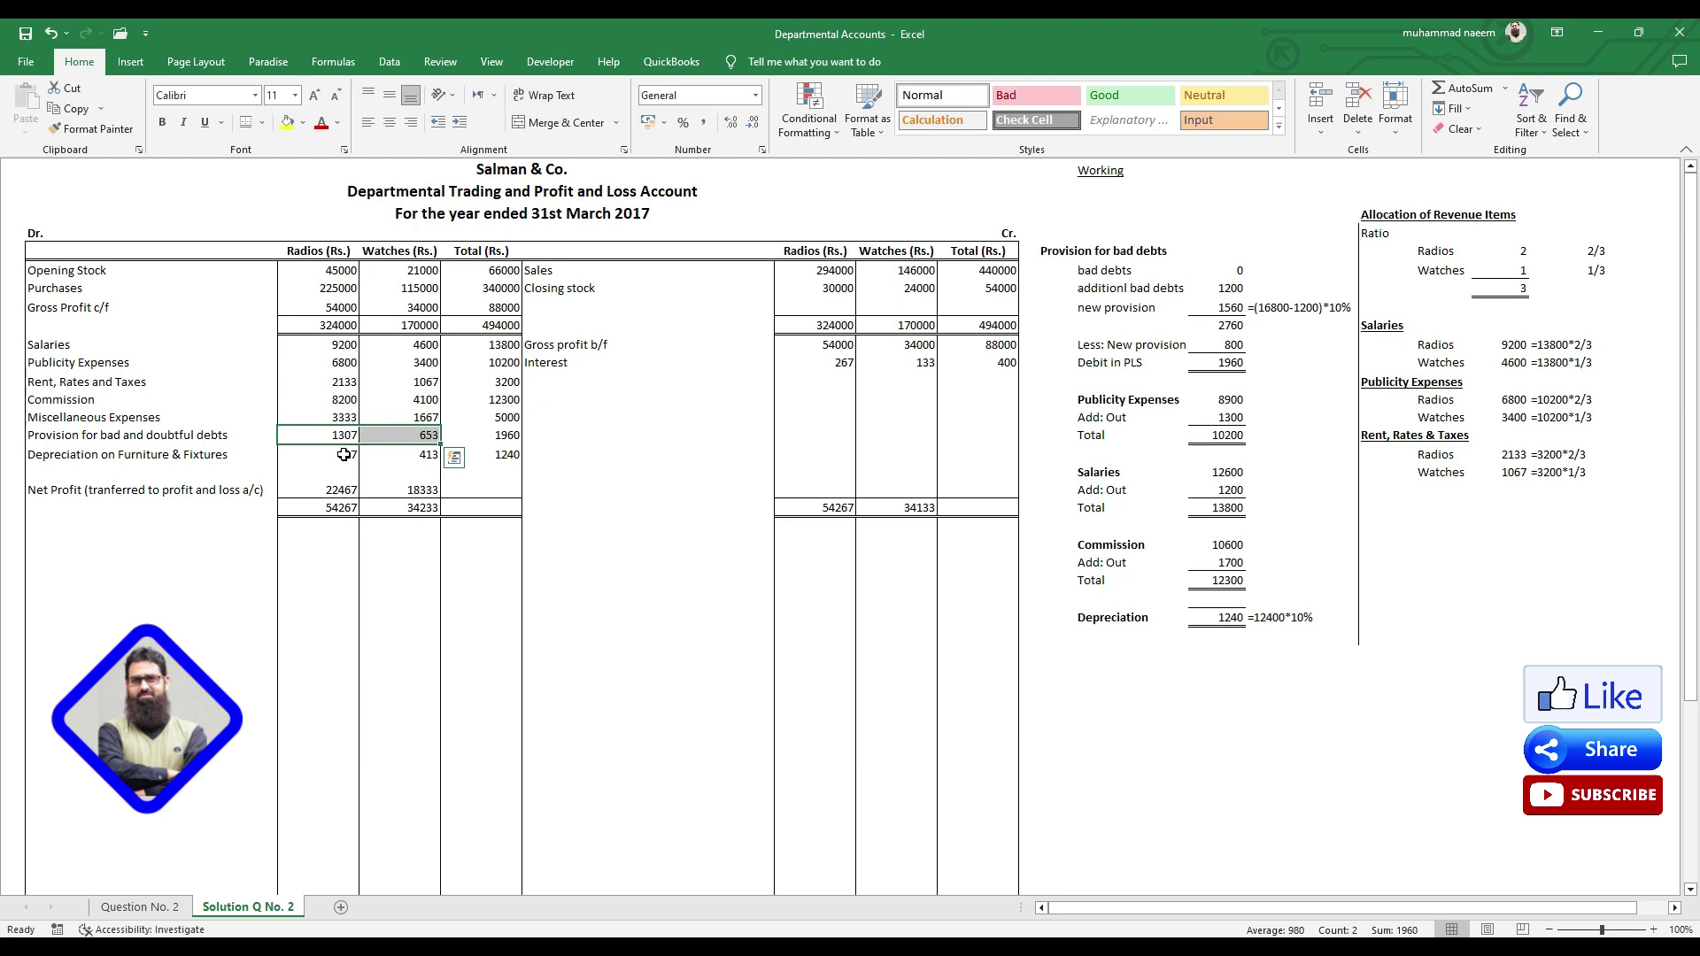
pyautogui.press('Down')
pyautogui.hotkey('shift', 'Right')
pyautogui.press('Up')
pyautogui.press('Up')
pyautogui.press('Up')
pyautogui.press('Up')
pyautogui.press('Up')
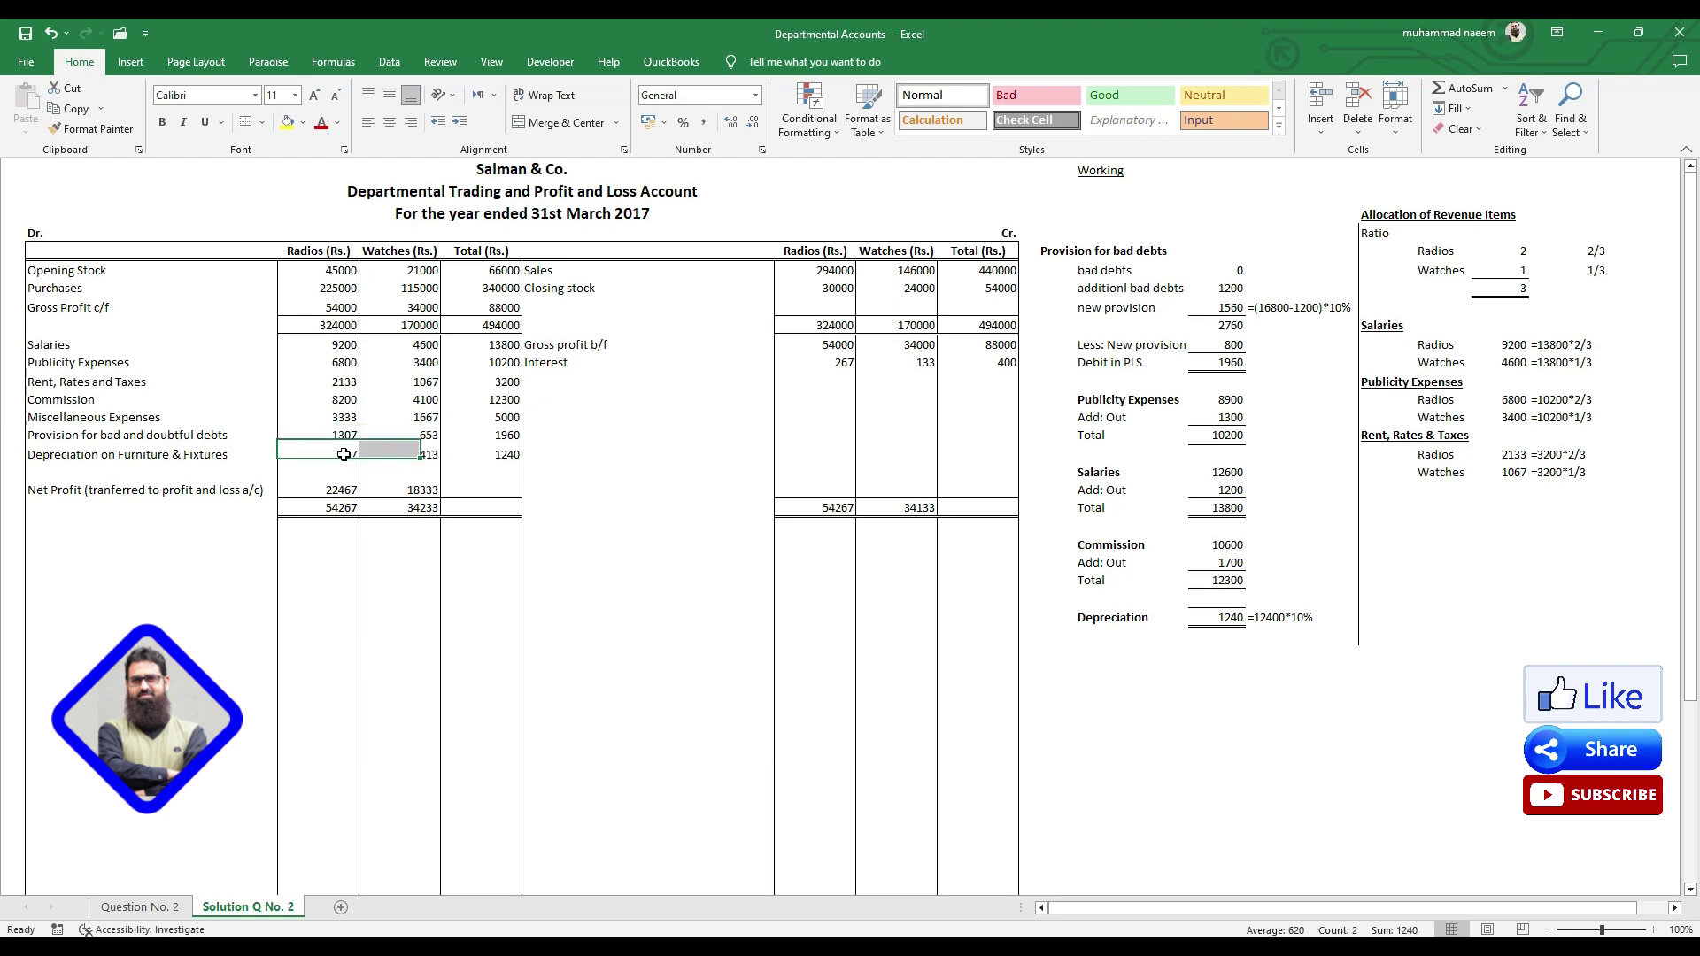
pyautogui.press('Up')
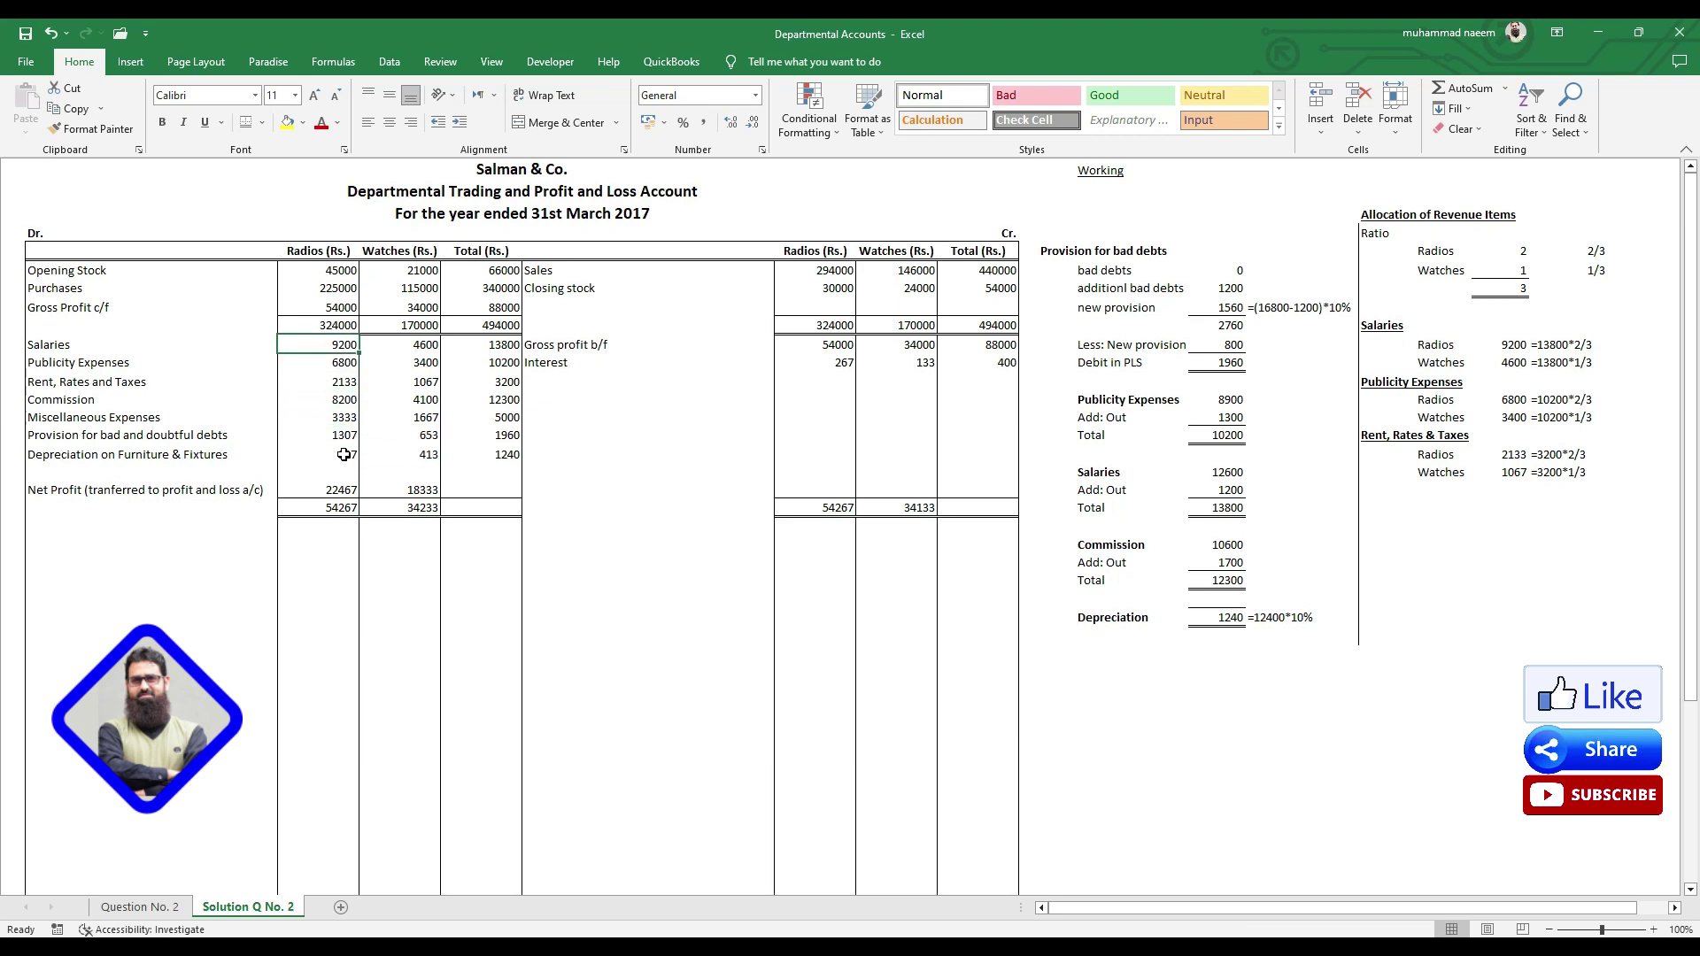
pyautogui.hotkey('shift', 'Right')
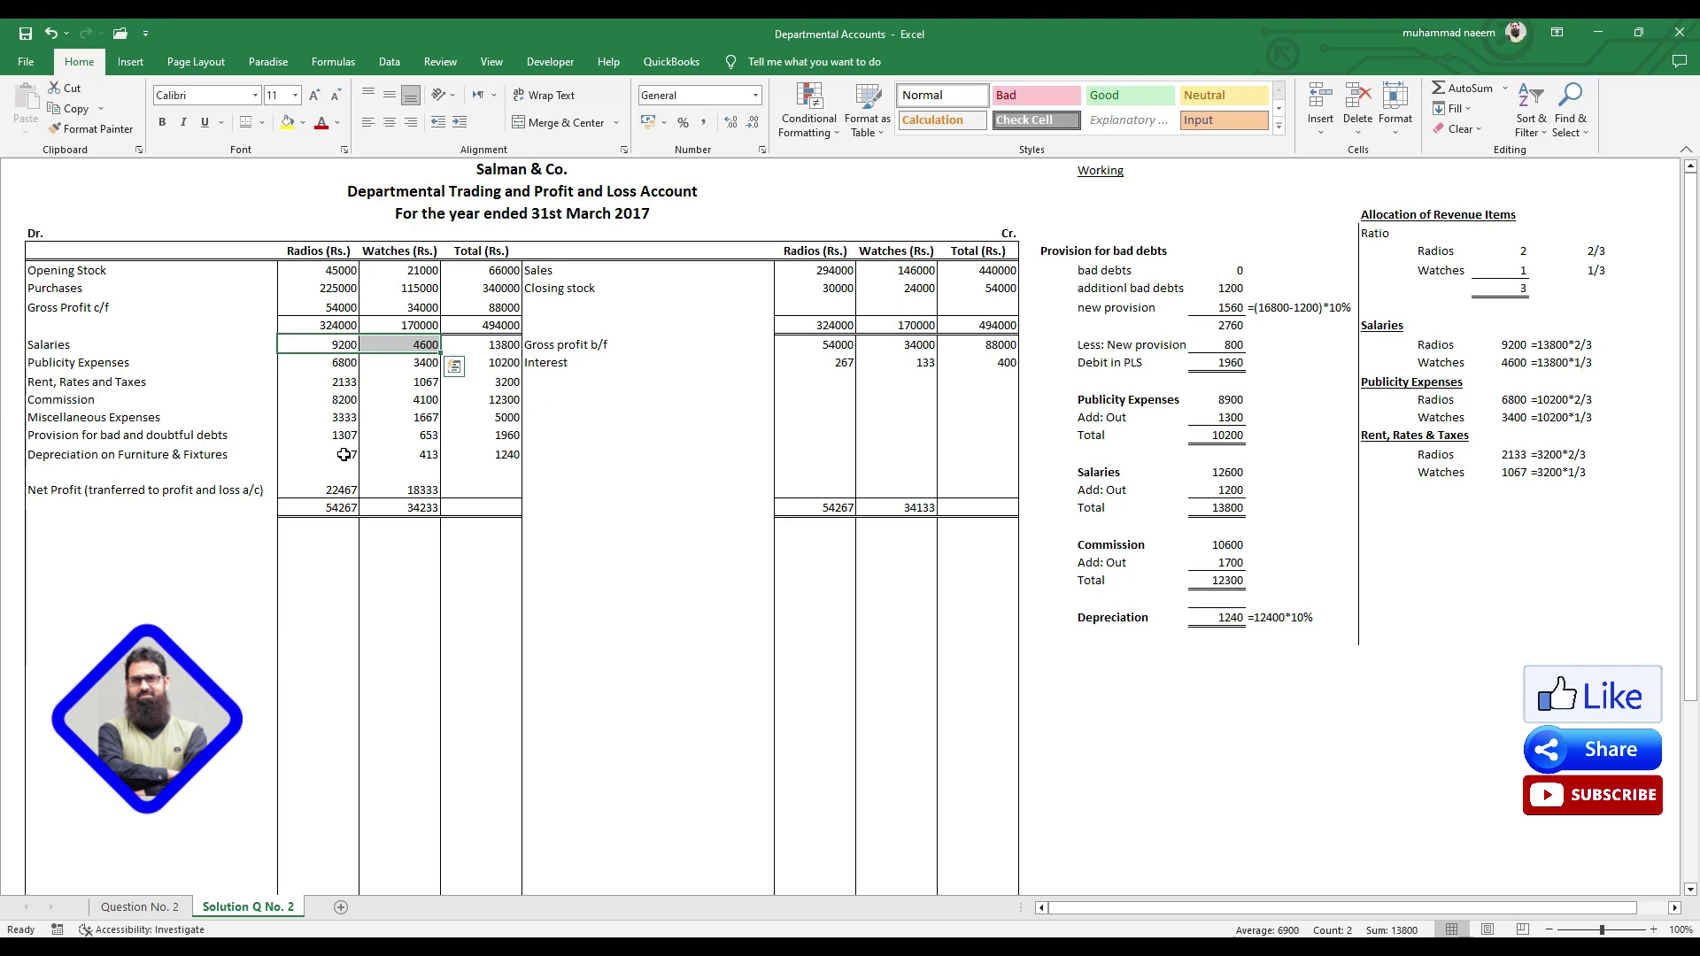
pyautogui.press('Down')
pyautogui.press('Down')
pyautogui.press('Down')
pyautogui.press('Down')
pyautogui.press('Down')
pyautogui.press('Down')
pyautogui.press('Down')
pyautogui.press('Down')
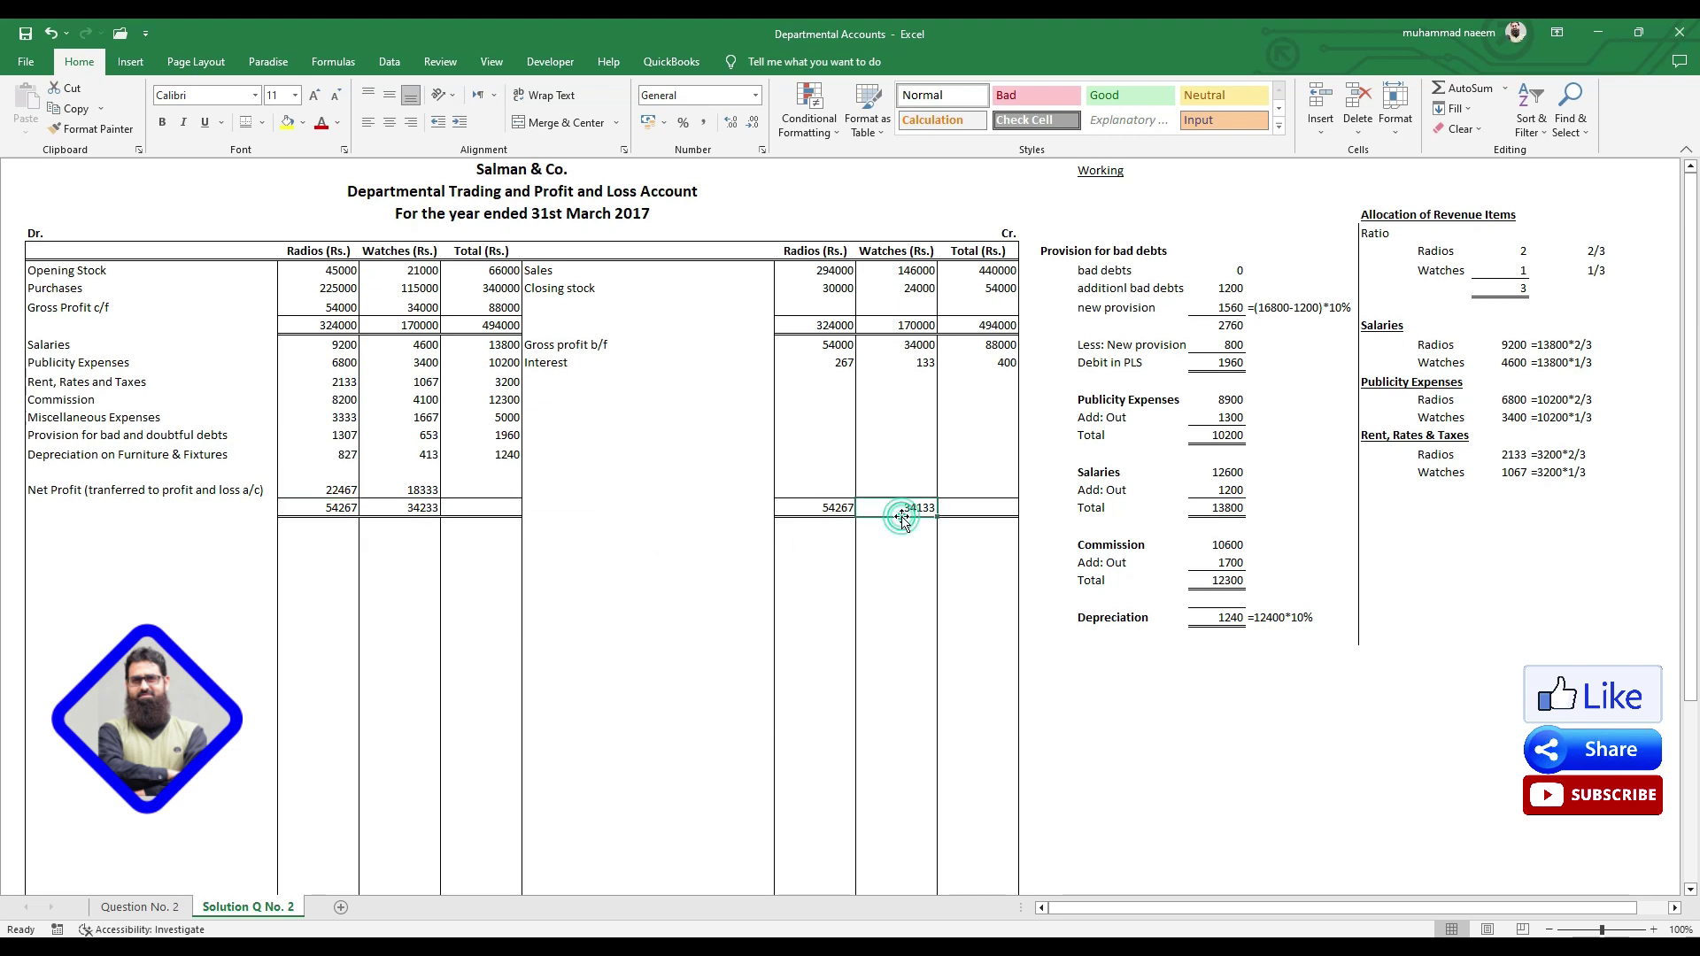
# - Correct the debit-side Watches total of the profit and loss section to 34133
pyautogui.click(406, 508)
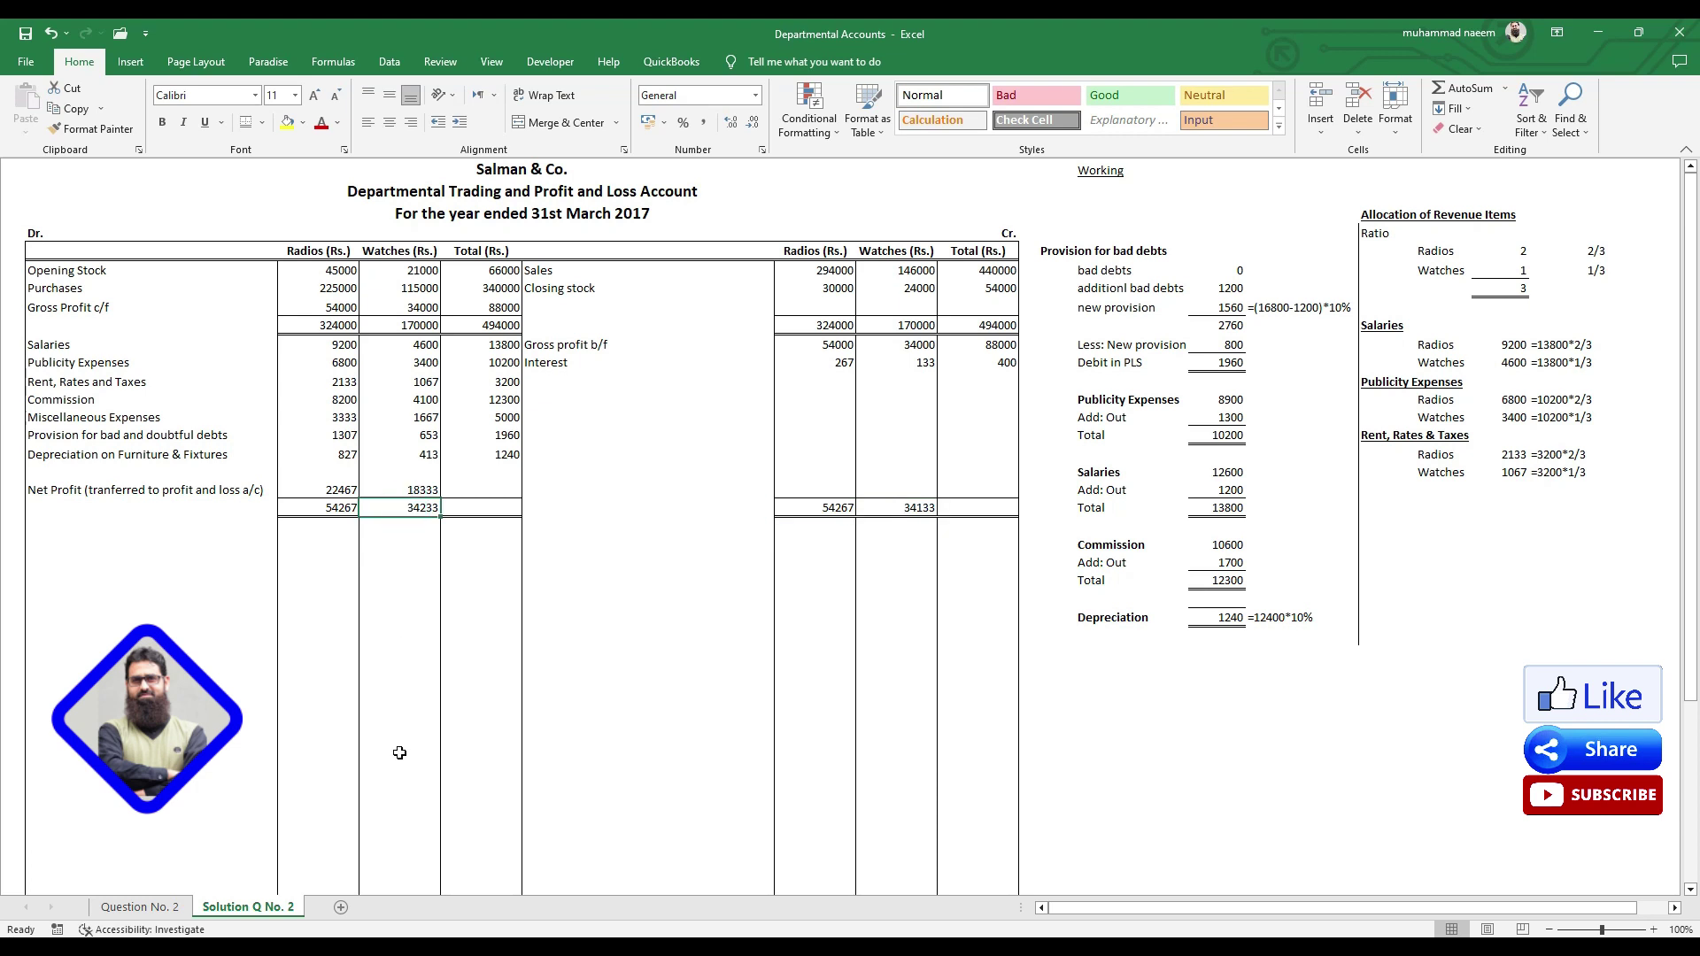
pyautogui.write('34133')
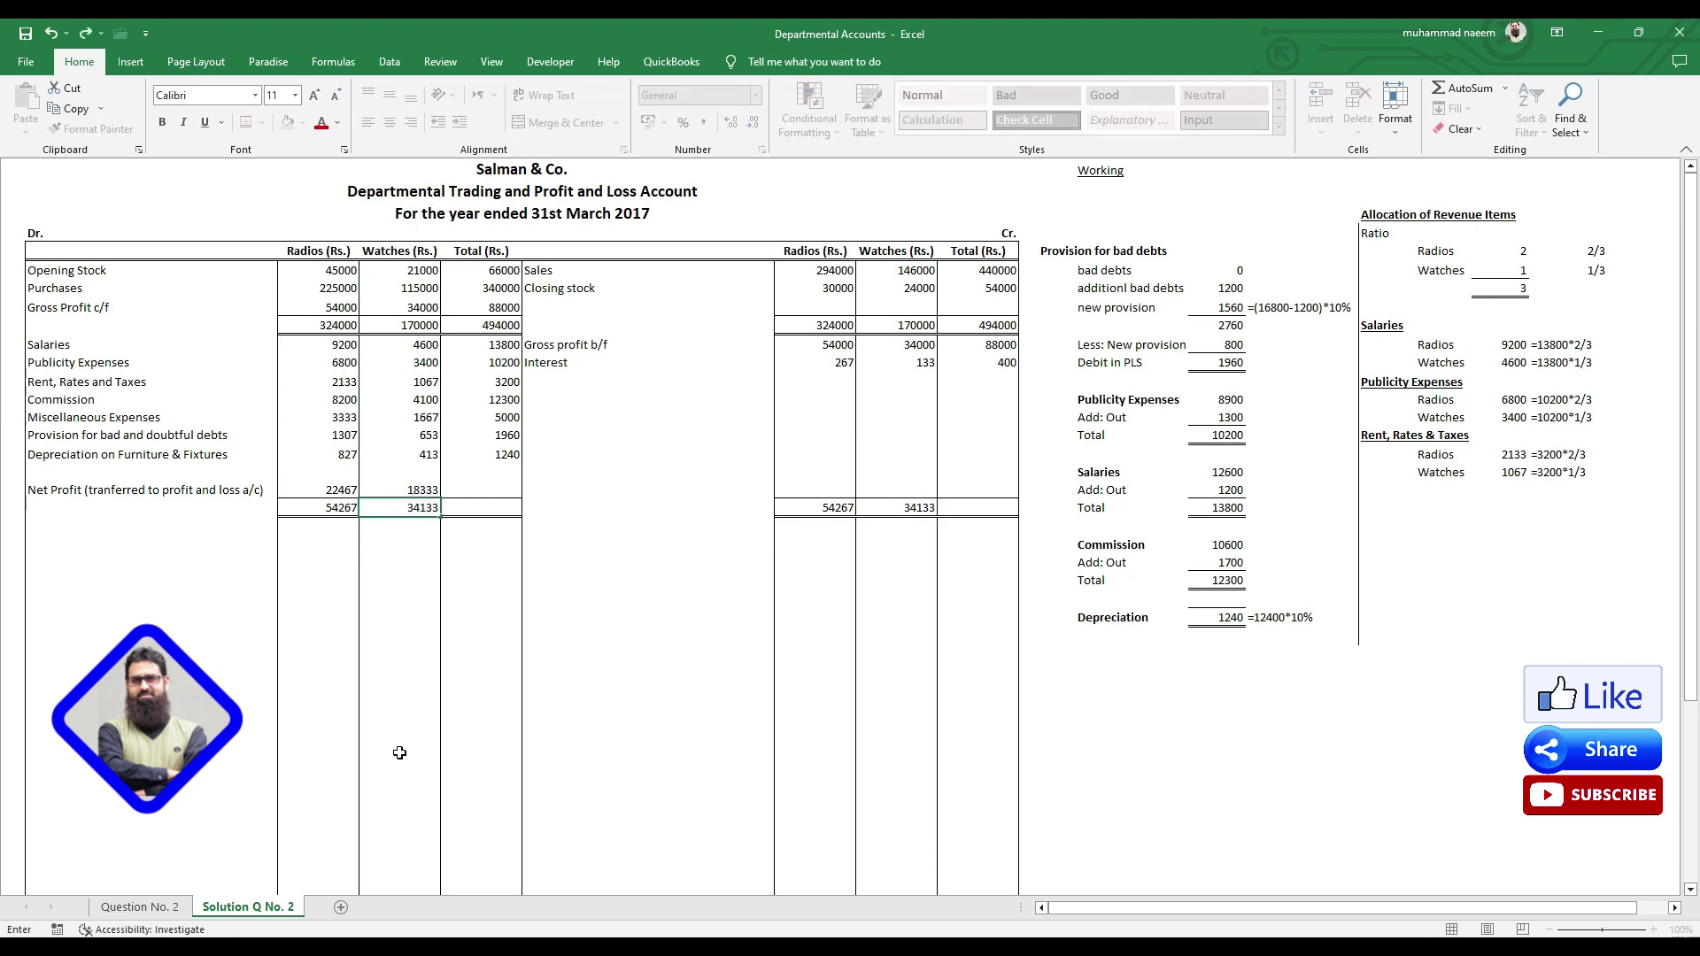
pyautogui.press('Return')
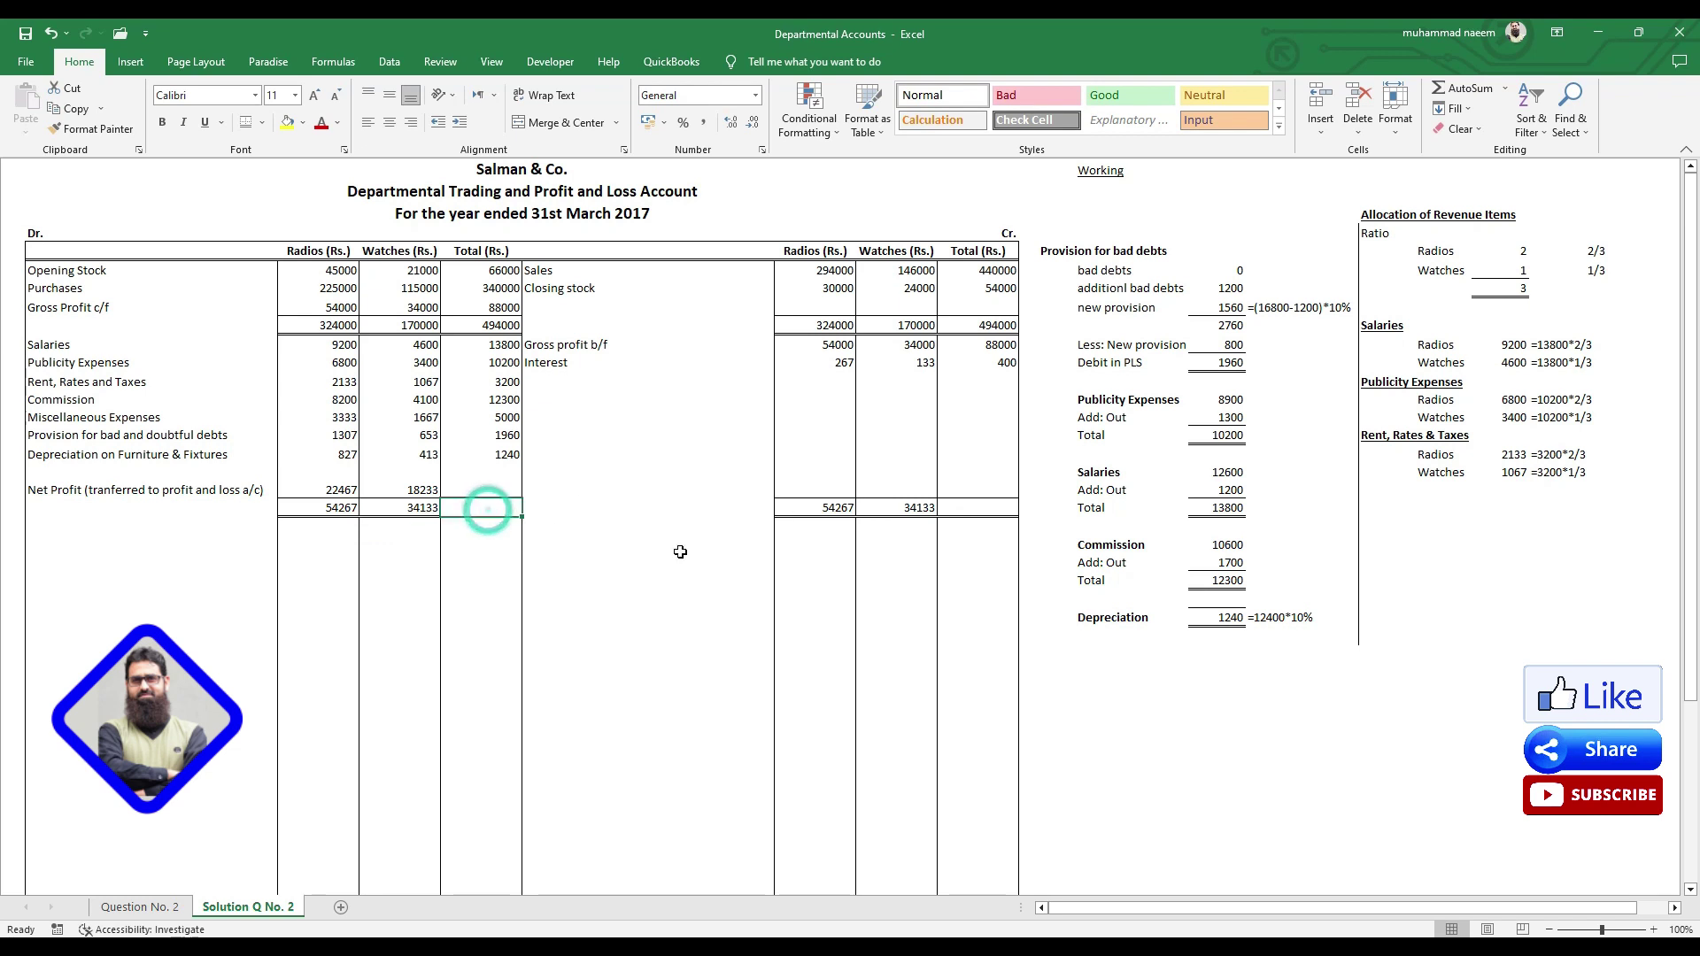
# - Calculate the closing total of the credit side's Total (Rs.) column with a sum formula
pyautogui.press('Up')
pyautogui.press('Right')
pyautogui.press('Right')
pyautogui.press('Right')
pyautogui.press('Right')
pyautogui.press('Right')
pyautogui.hotkey('alt', '=')
pyautogui.press('Return')
# - Enter 88400 as the closing total of the debit side's Total (Rs.) column
pyautogui.press('Up')
pyautogui.press('Left')
pyautogui.press('Left')
pyautogui.press('Left')
pyautogui.press('Left')
pyautogui.press('Left')
pyautogui.press('Right')
pyautogui.write('88400')
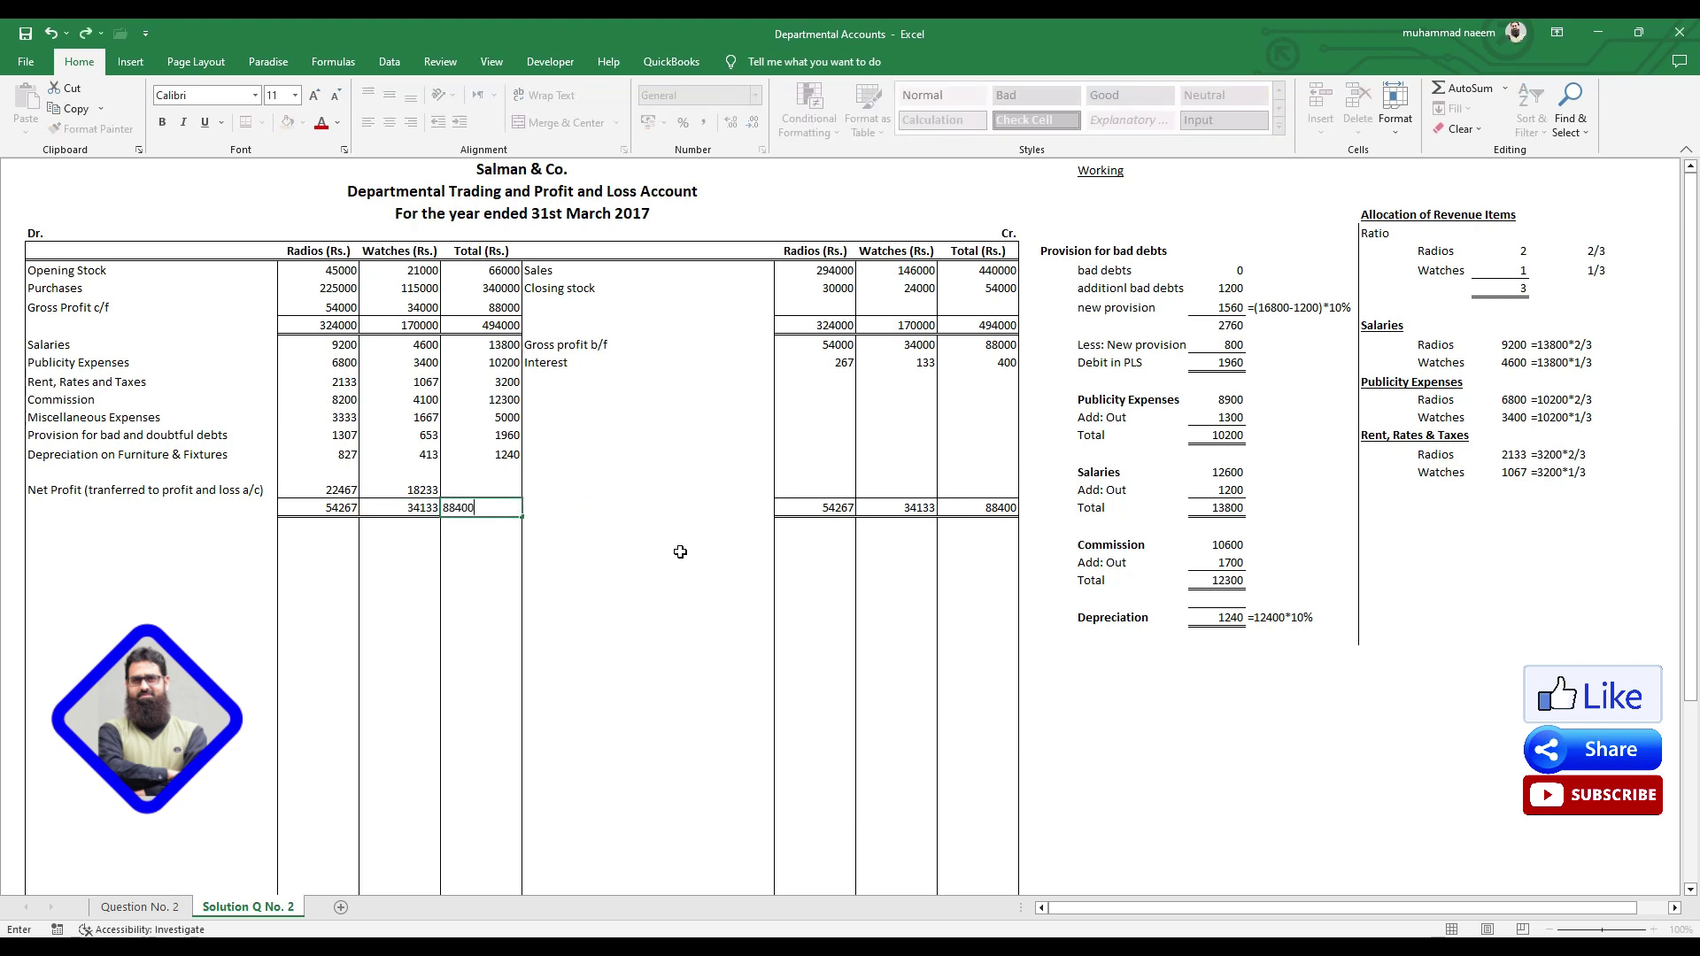
pyautogui.press('Up')
# - Copy the Watches net profit formula into the Total (Rs.) column of the Net Profit row
pyautogui.press('Left')
pyautogui.press('Right')
pyautogui.hotkey('alt', '=')
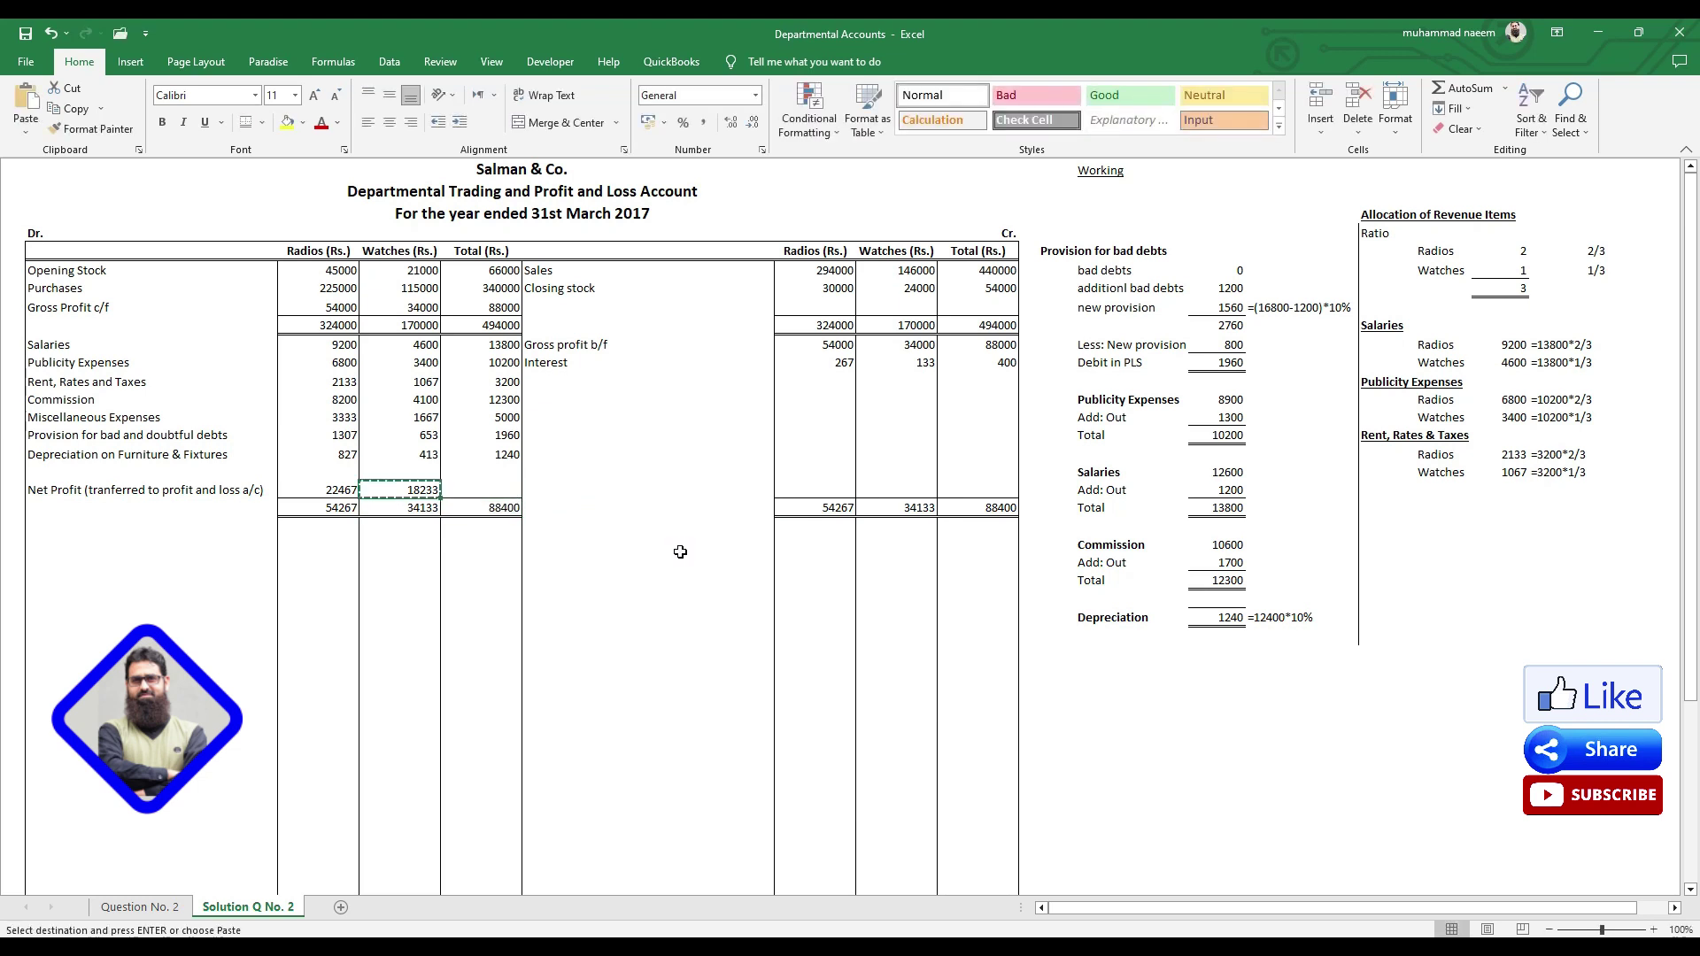
pyautogui.hotkey('ctrl', 'Return')
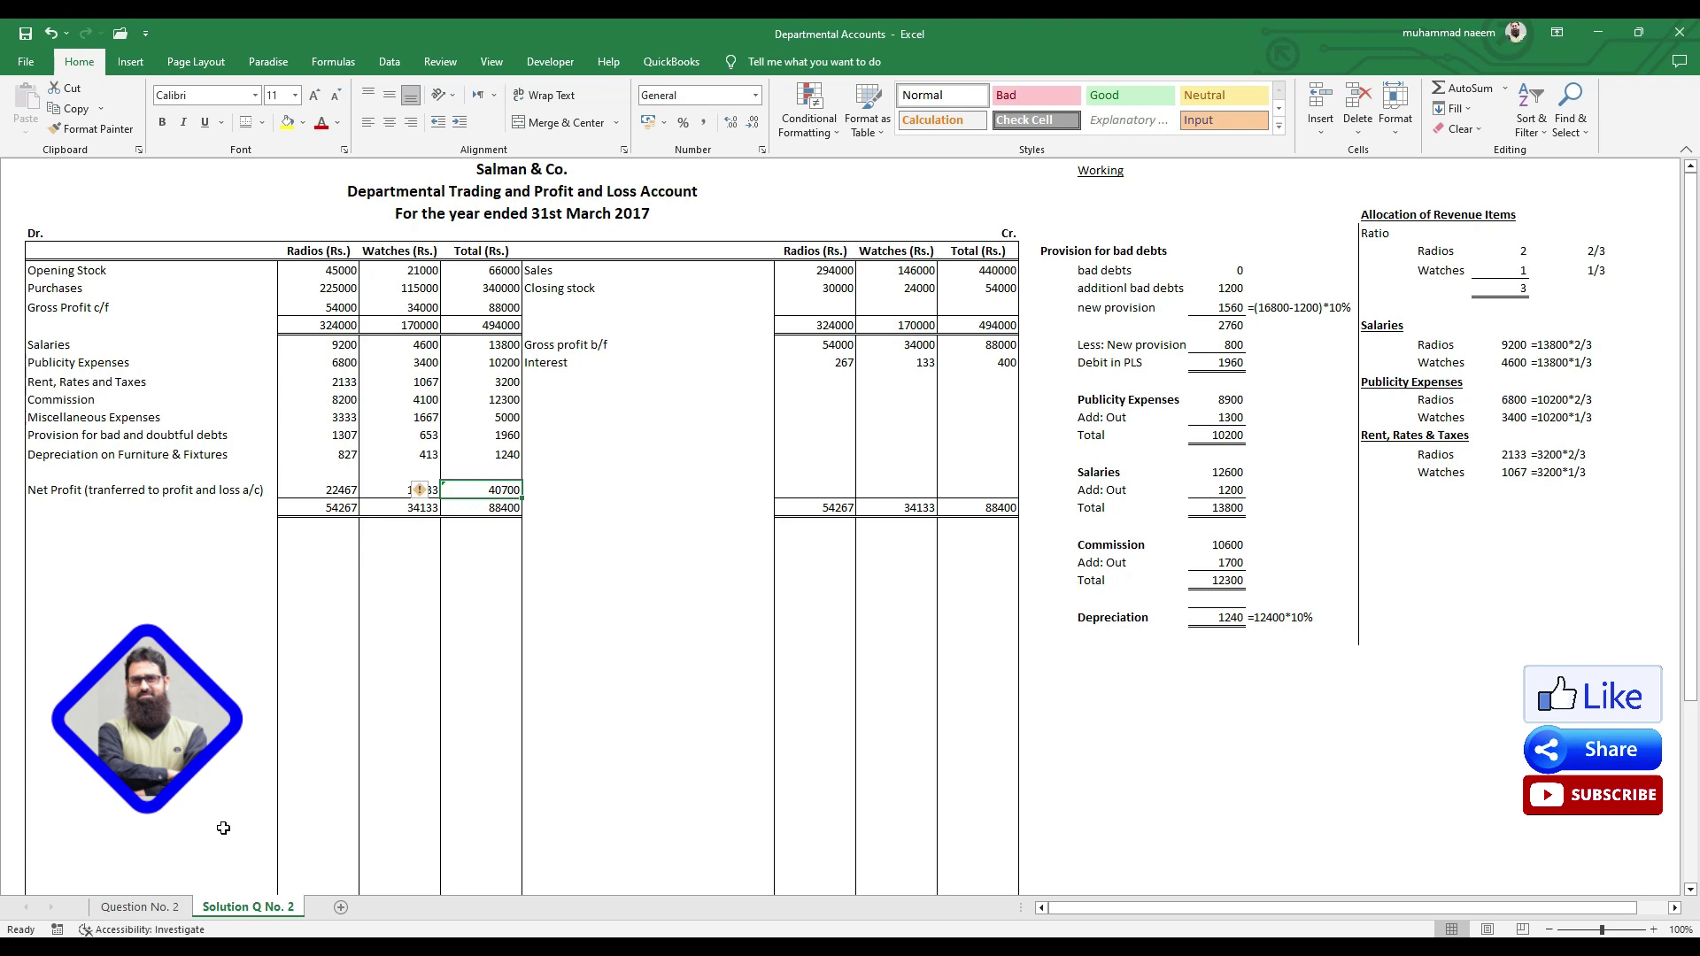
# - Compare the net profits with the answer on the Question No. 2 sheet, and select the working notes on the solution sheet
pyautogui.click(163, 909)
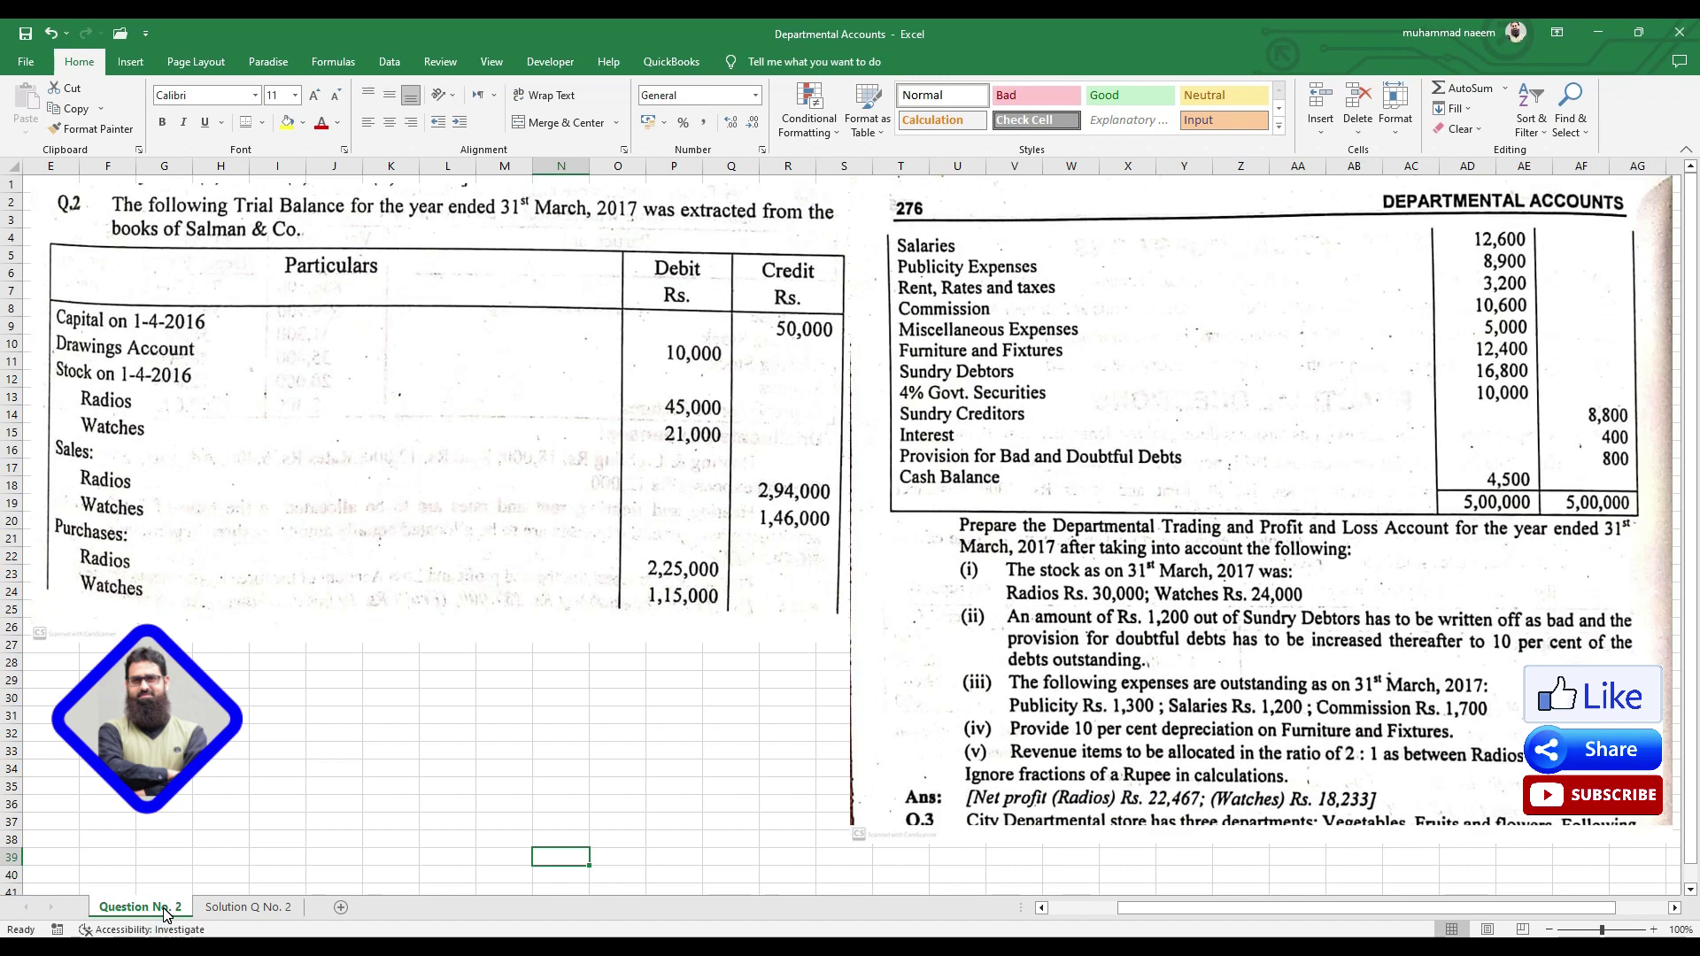
pyautogui.click(251, 907)
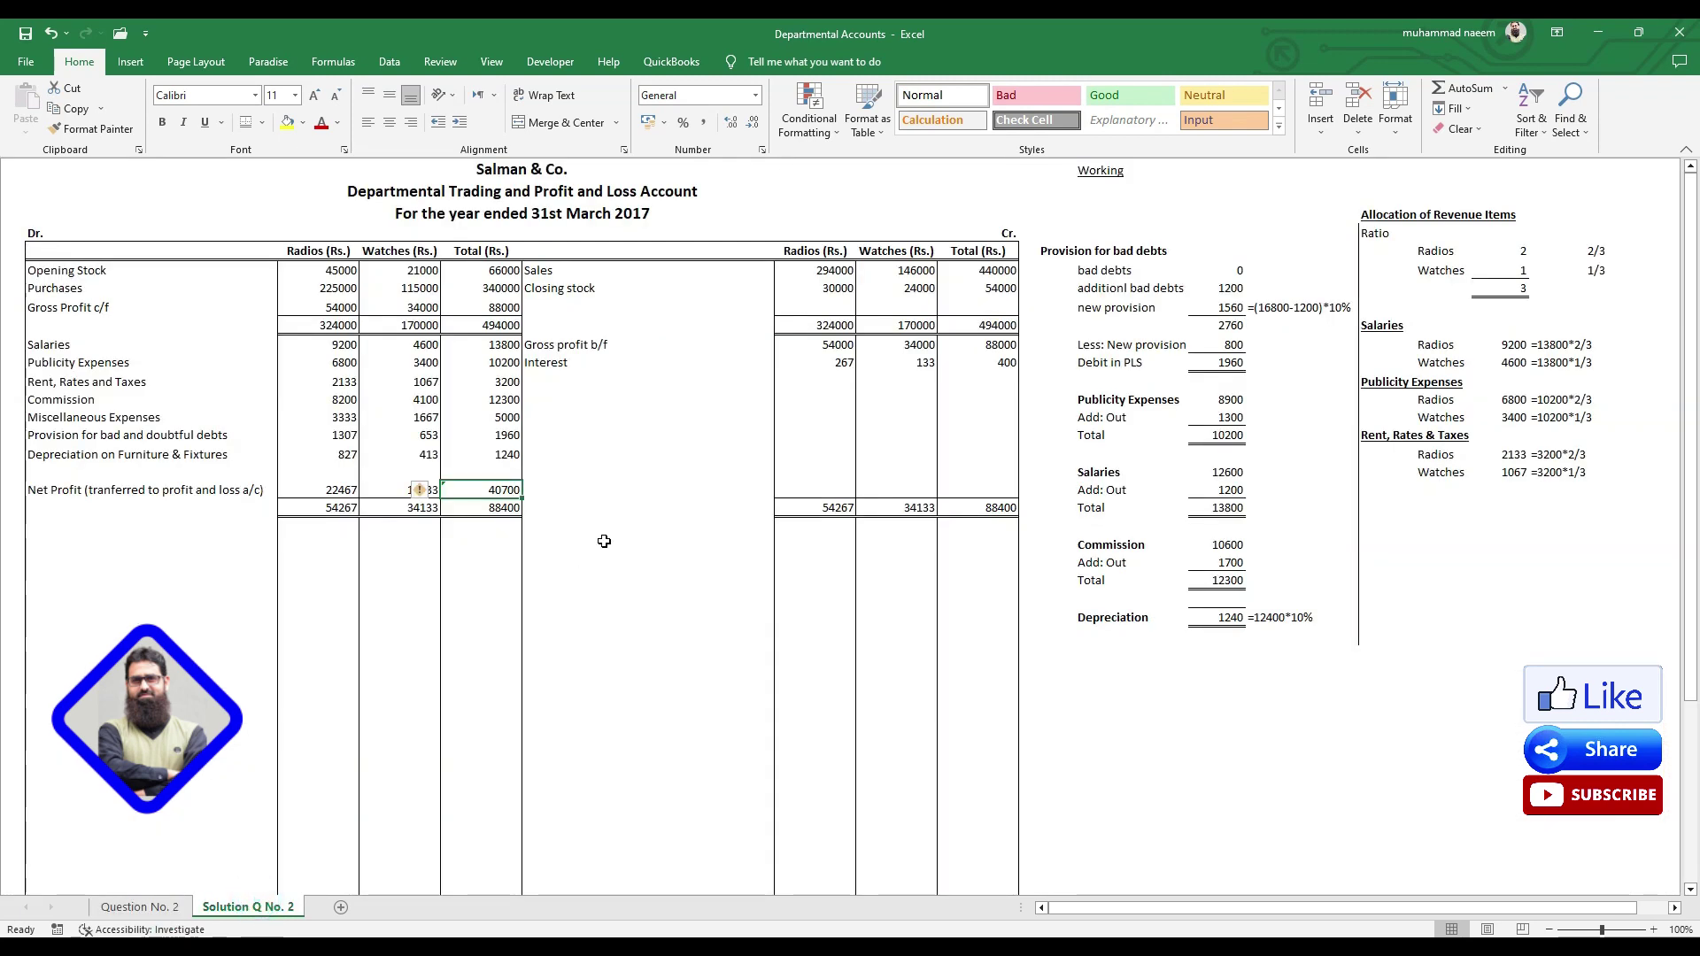
pyautogui.moveTo(1084, 188); pyautogui.dragTo(1642, 698)
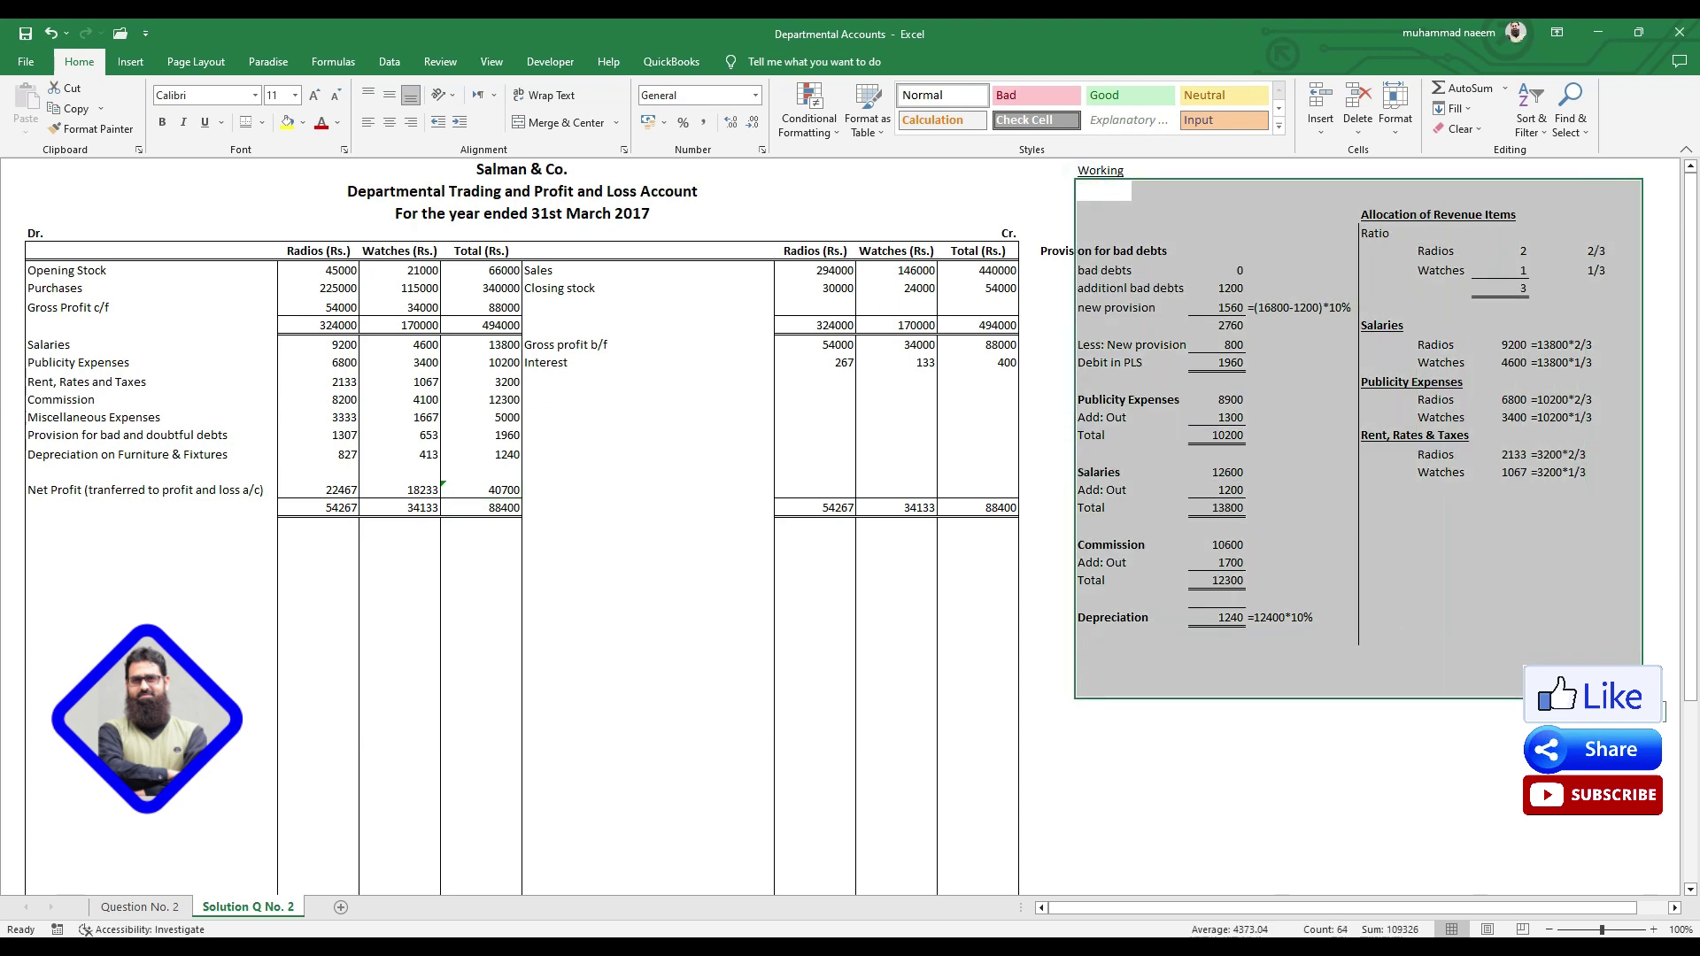